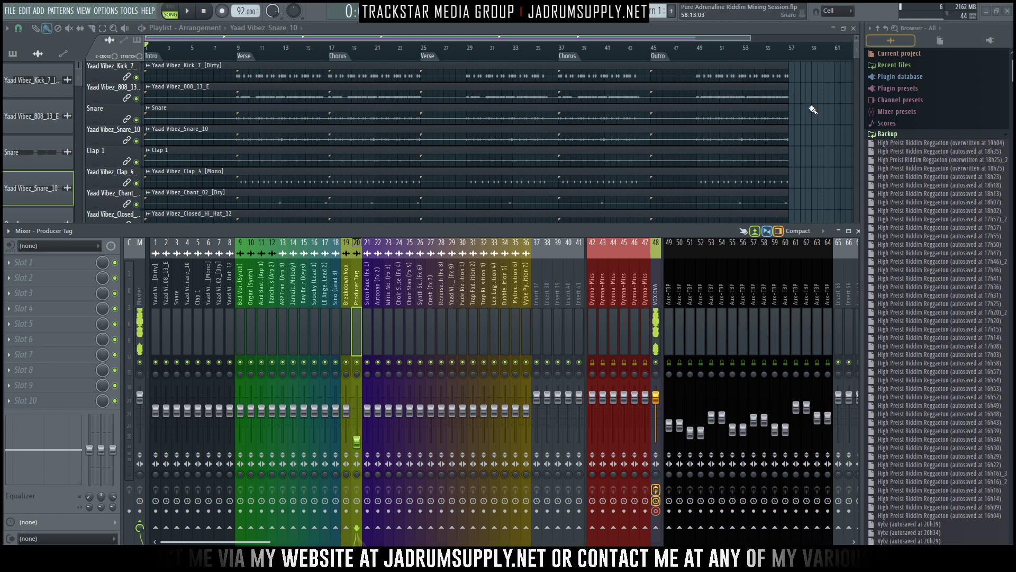
- Check the total time spent on the project in its project info
key("F9")
scroll(796, 48, "up", 2)
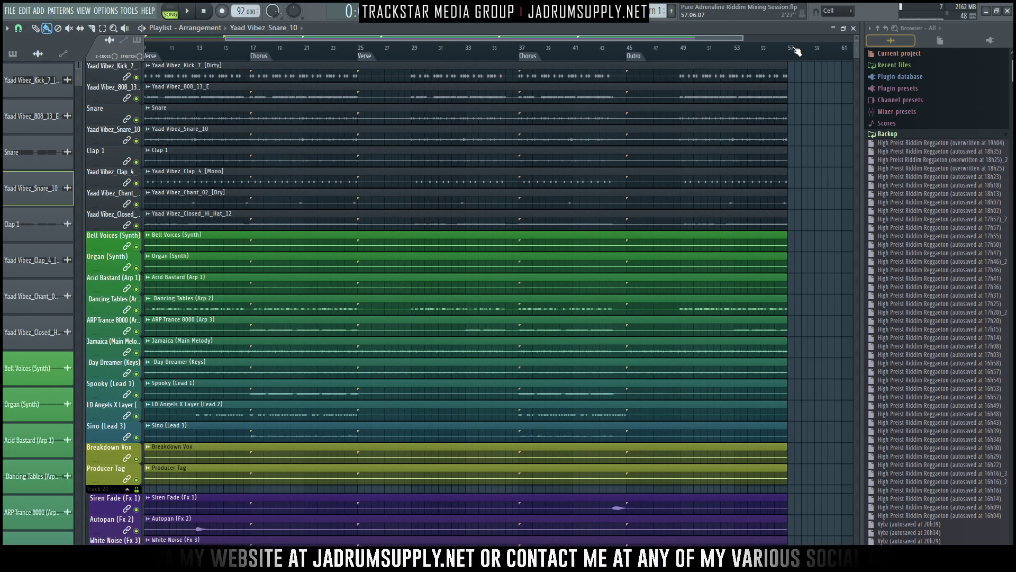
key("F11")
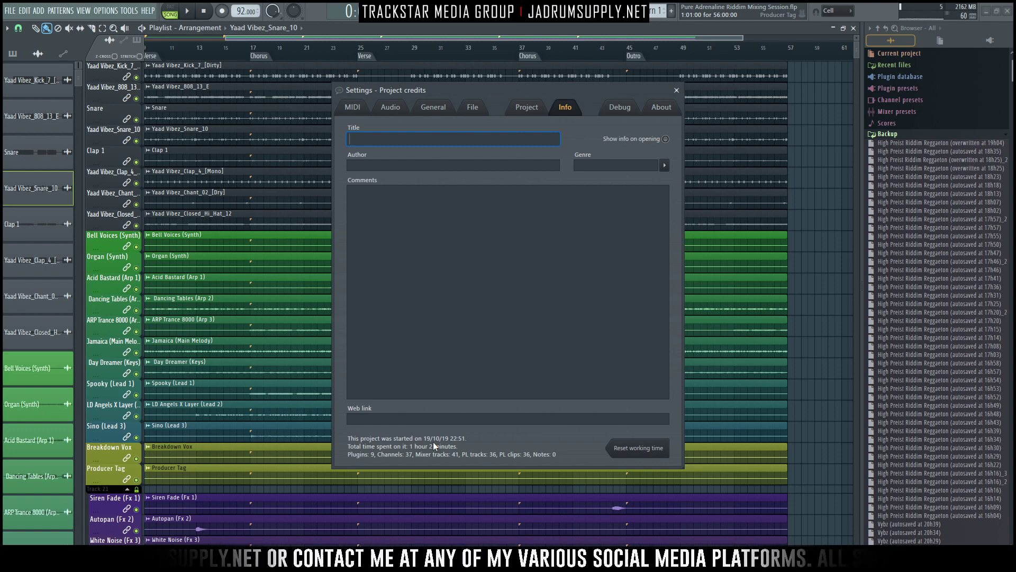
left_click(677, 91)
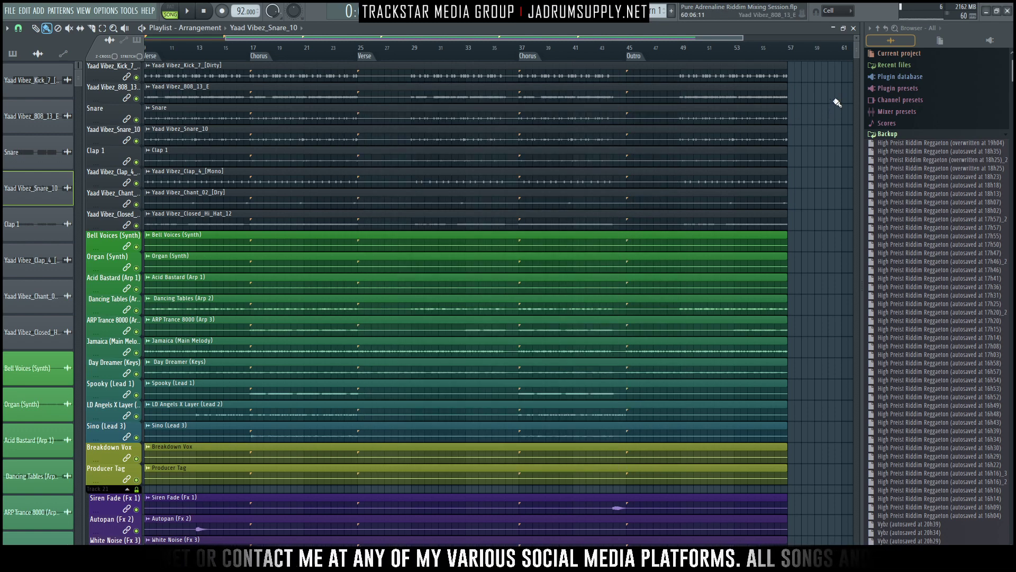
- Examine the full playlist arrangement from the intro to the end of the outro and return to the mixer
scroll(801, 56, "up", 10)
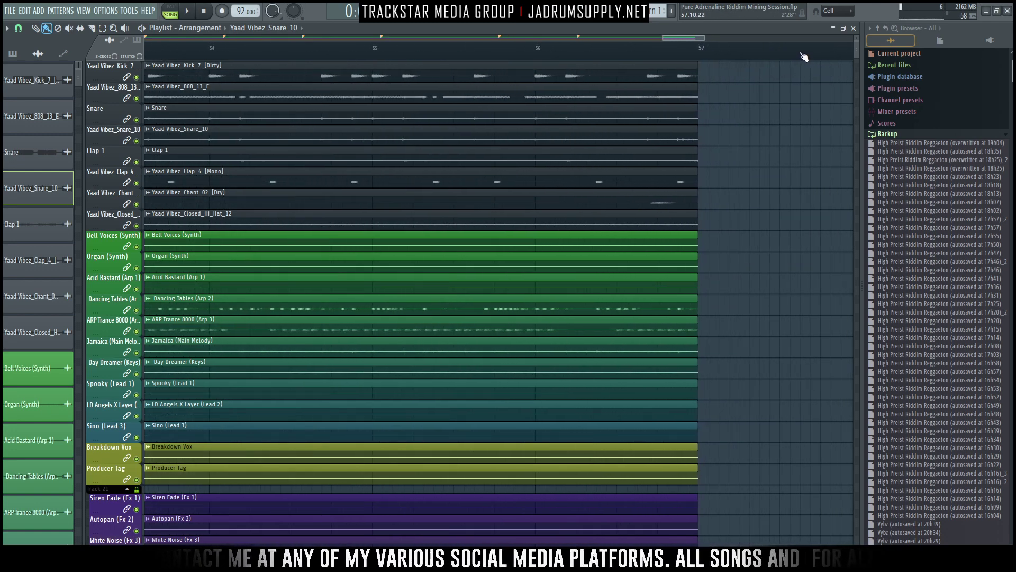
scroll(563, 49, "down", 10)
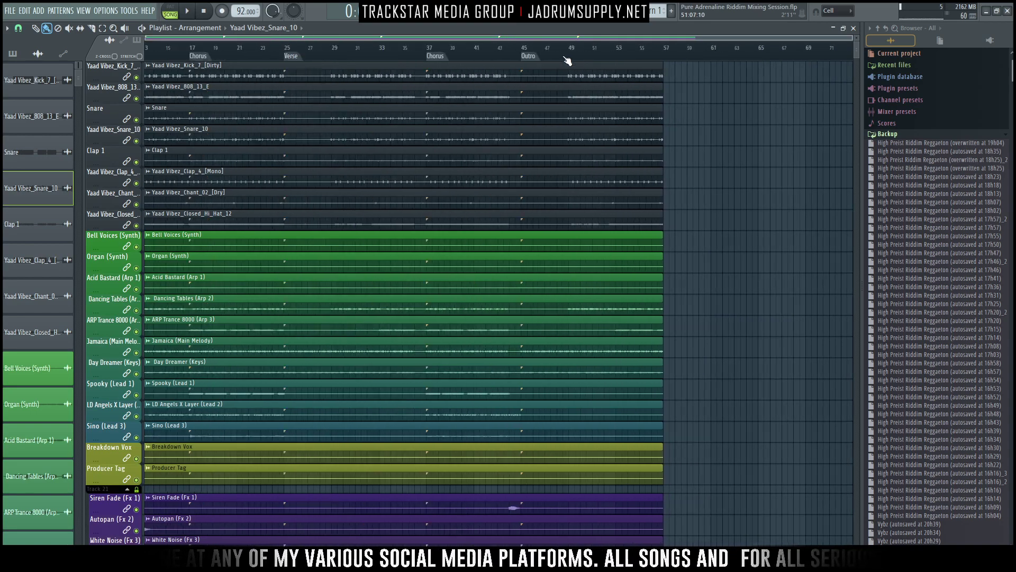
scroll(524, 130, "down", 5)
scroll(544, 143, "down", 10)
scroll(537, 172, "up", 20)
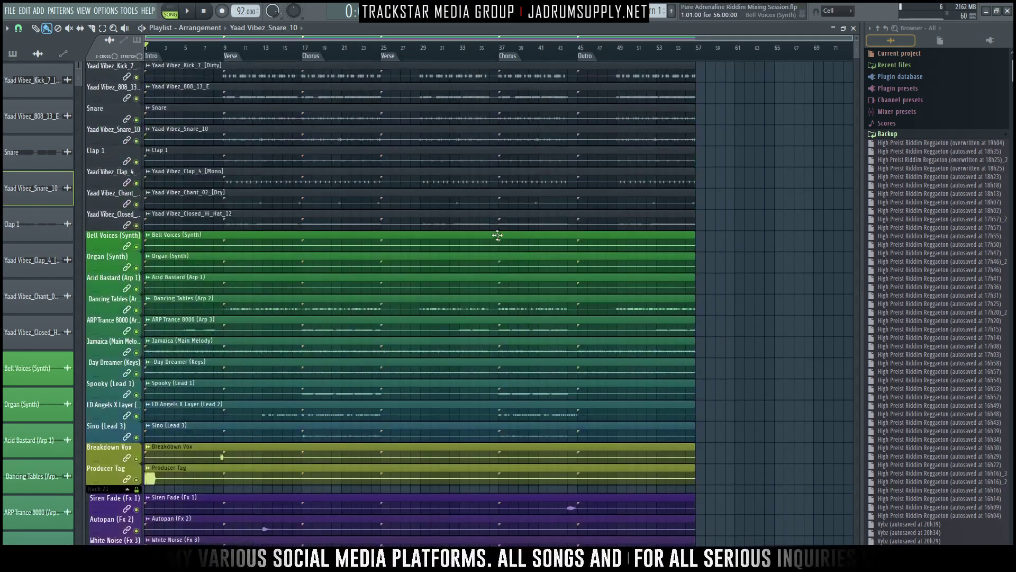
right_click(410, 163, "ctrl")
key("F9")
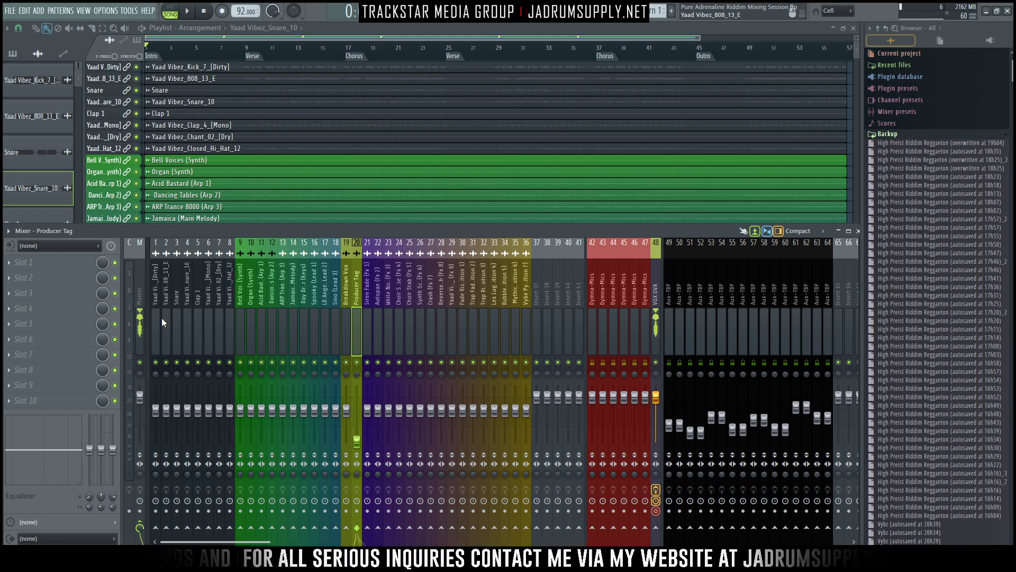
- Start playback and slightly raise the faders of mixer tracks 1 to 36 together
left_click(185, 314)
key("space")
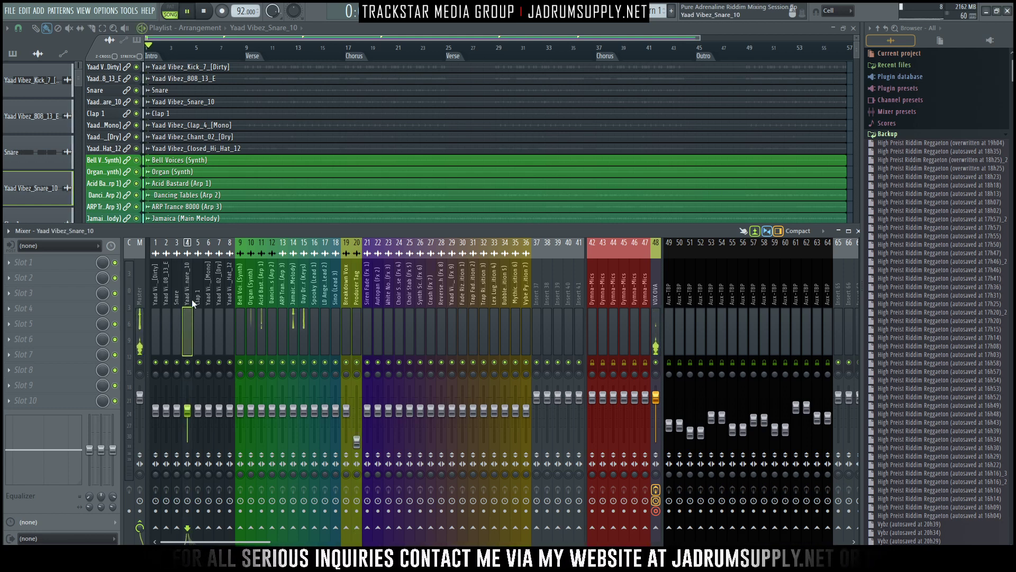
left_click_drag(158, 331, 527, 350)
left_click(526, 411)
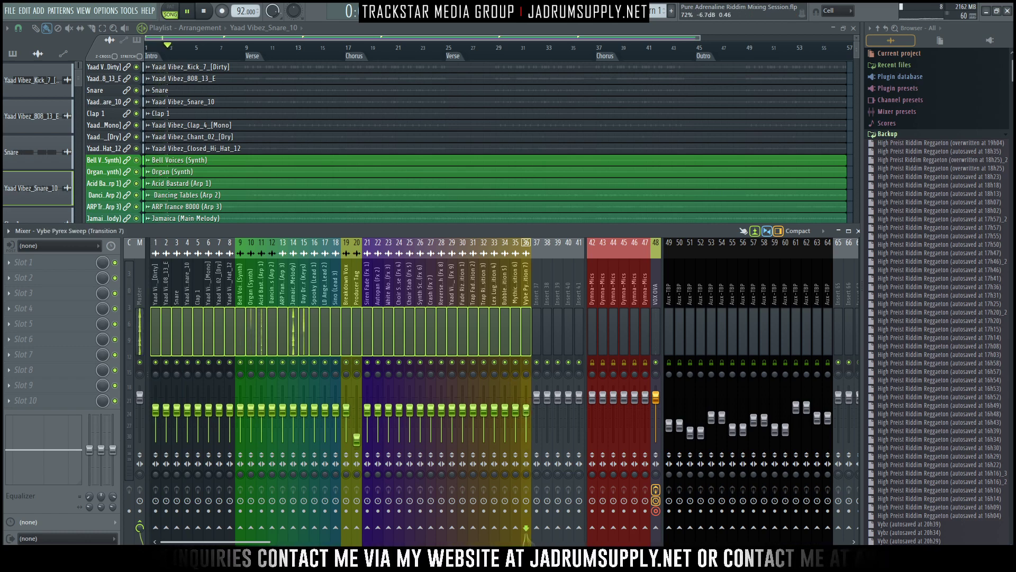
left_click_drag(527, 411, 526, 407)
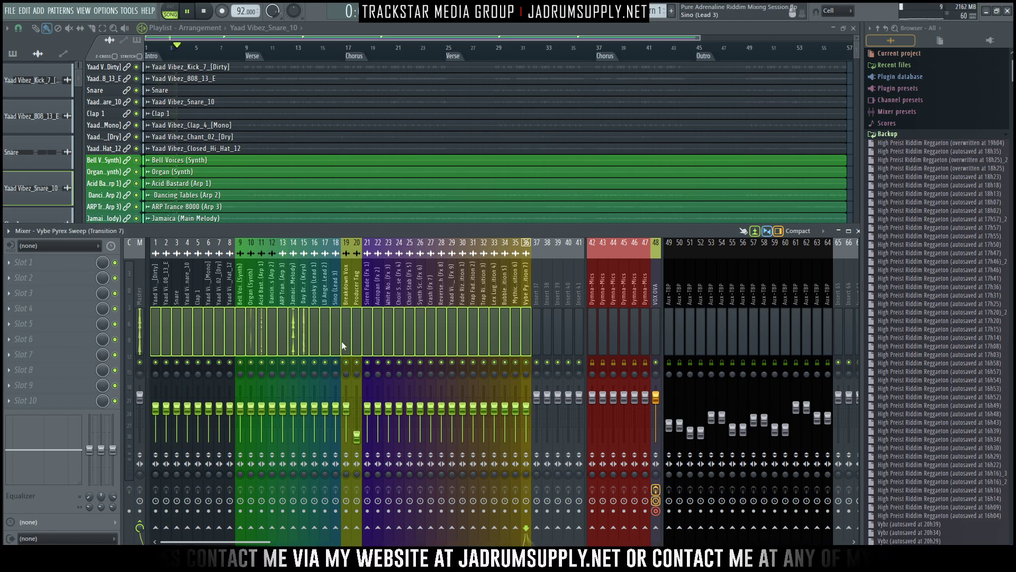
- Lower the Breakdown Vox fader to about -16.1 dB and nudge the faders of tracks 1 to 36 up together
left_click(347, 319)
left_click_drag(350, 407, 348, 430)
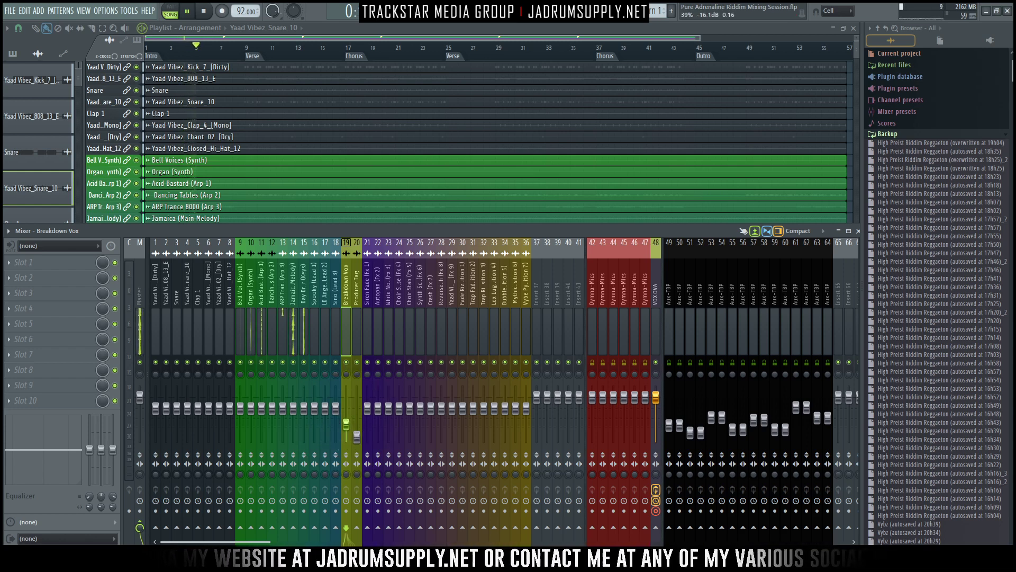
left_click_drag(151, 345, 530, 345)
left_click_drag(515, 408, 515, 406)
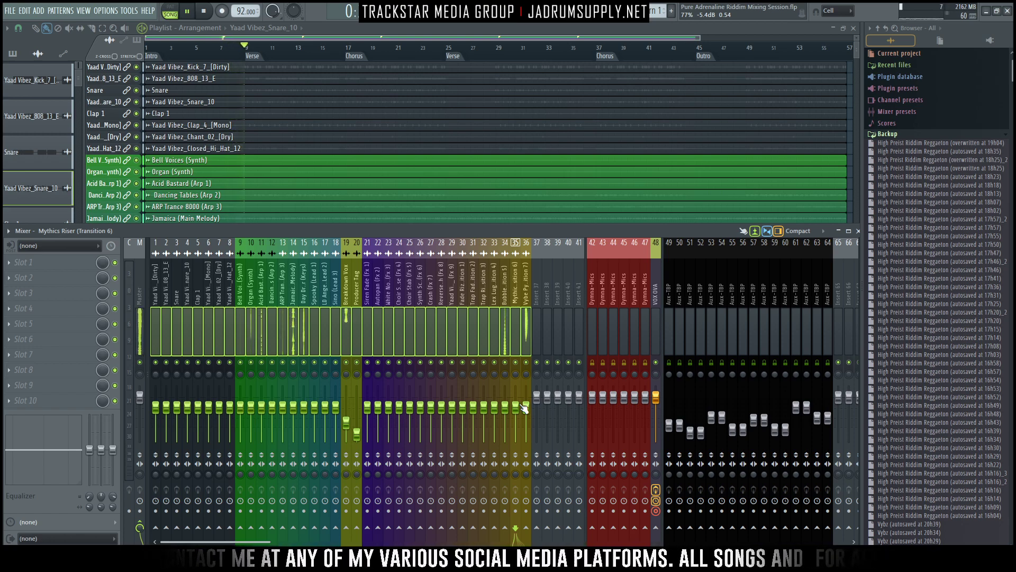
- Lower the Synth Screech, Mythics Riser, Crash and Choir Stab faders individually during playback, and stop playback
left_click(420, 346)
left_click_drag(420, 406, 421, 425)
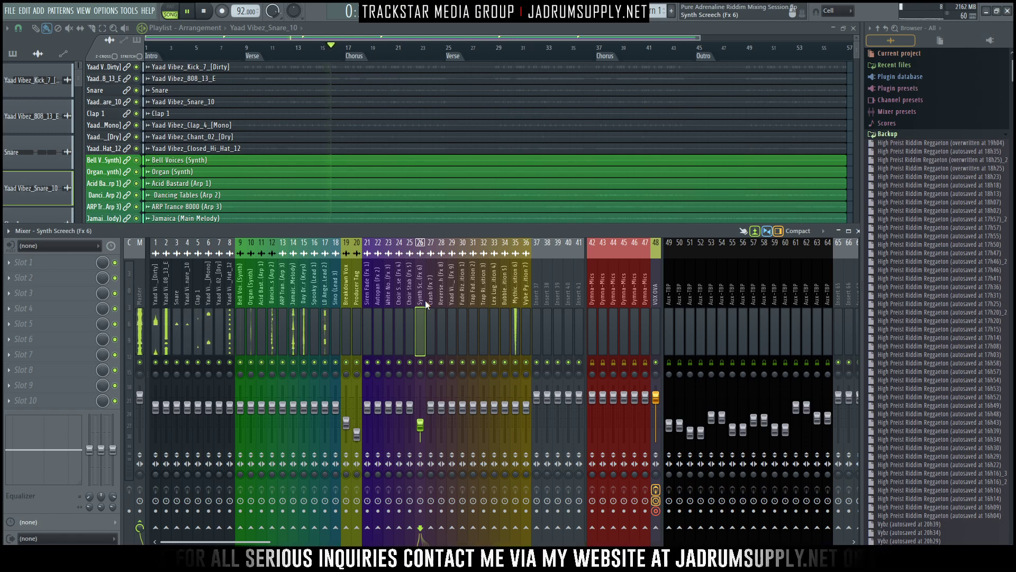
left_click_drag(516, 408, 517, 422)
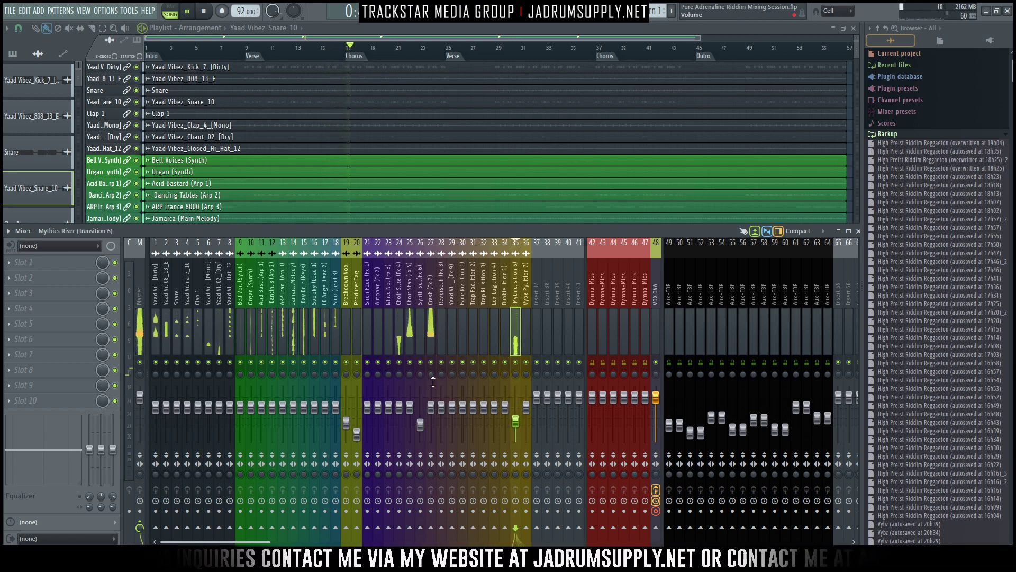
left_click_drag(431, 408, 410, 411)
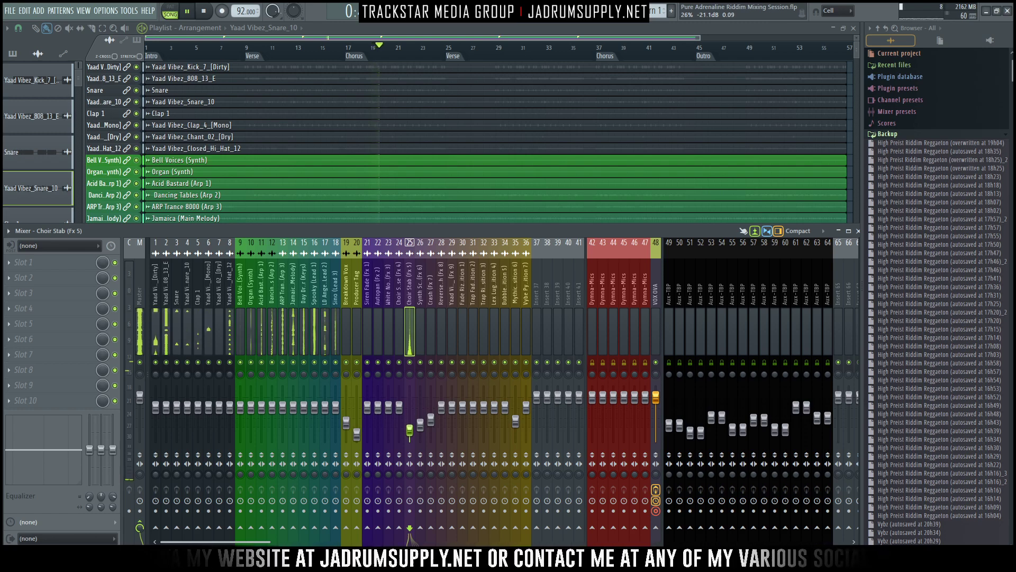
left_click_drag(434, 418, 413, 439)
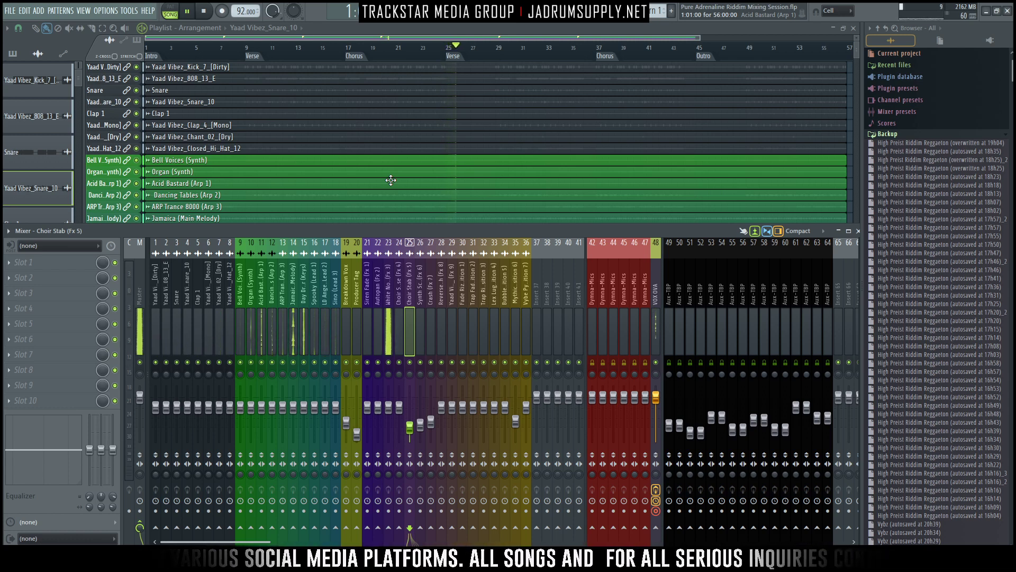
key("space")
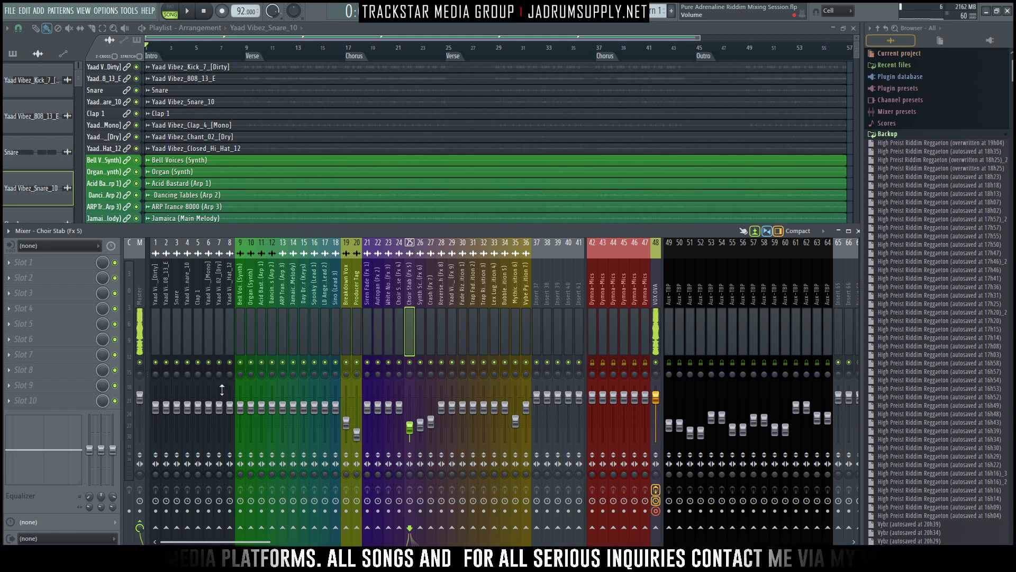
- Lower the faders of tracks 1 to 36 together to gain headroom, keeping their relative balance
left_click_drag(154, 342, 517, 341)
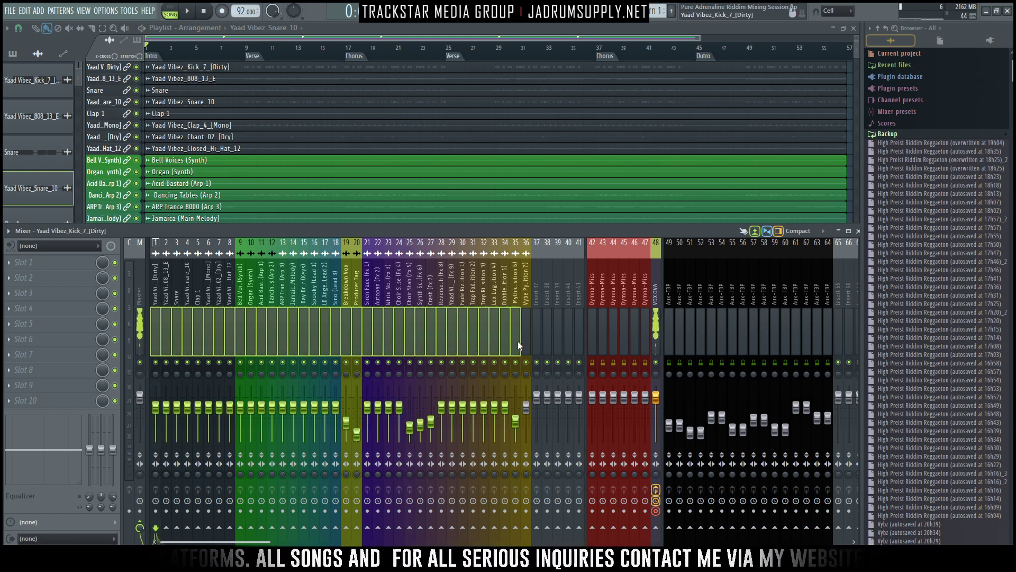
left_click_drag(506, 409, 506, 417)
left_click(358, 345)
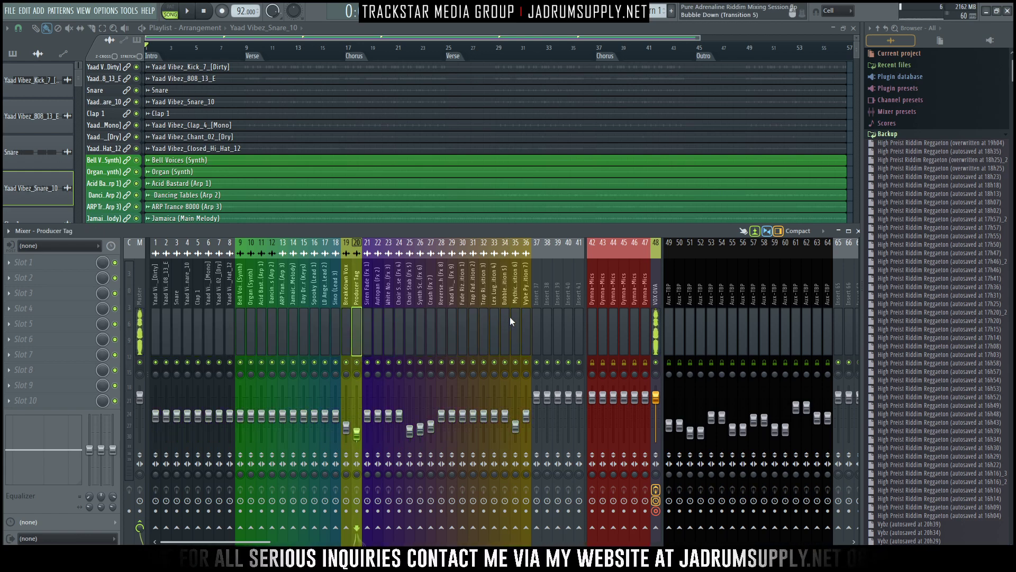
left_click_drag(527, 328, 192, 332)
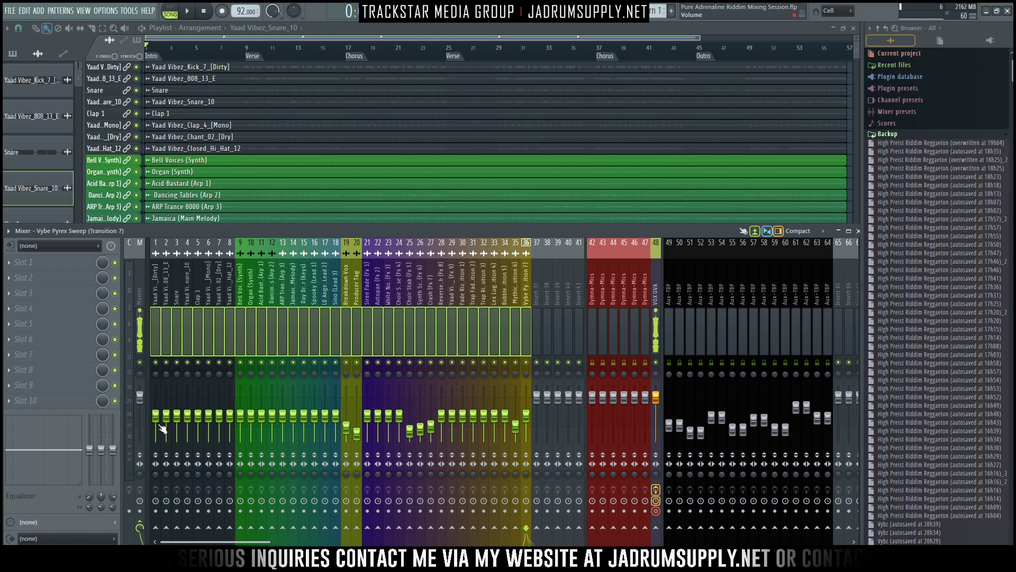
left_click_drag(160, 416, 162, 419)
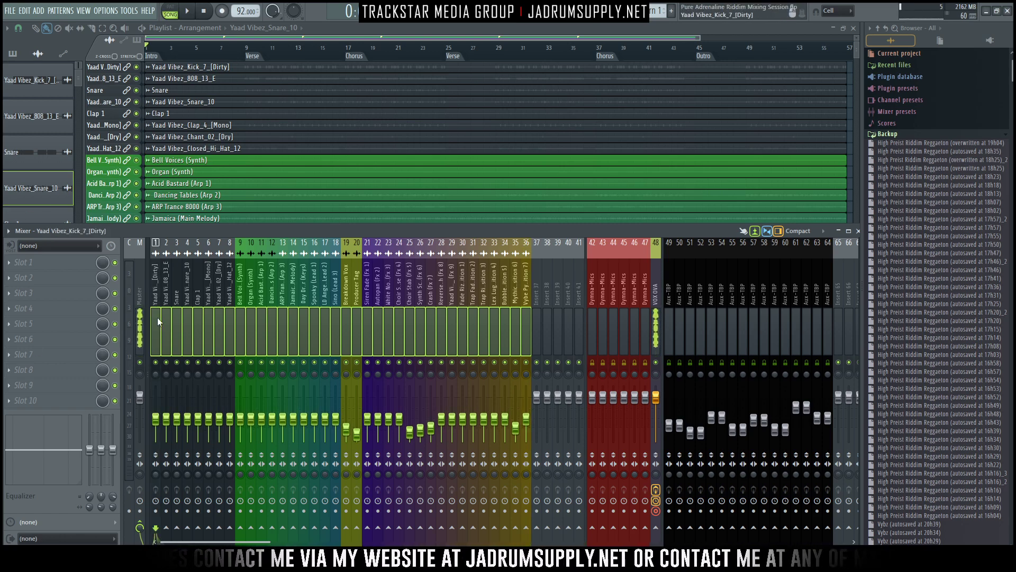
- Load the Waves Dorrough Stereo meter from WaveShell1-VST 10.0_x64 into an effect slot on the Master track
left_click(141, 294)
left_click(79, 308)
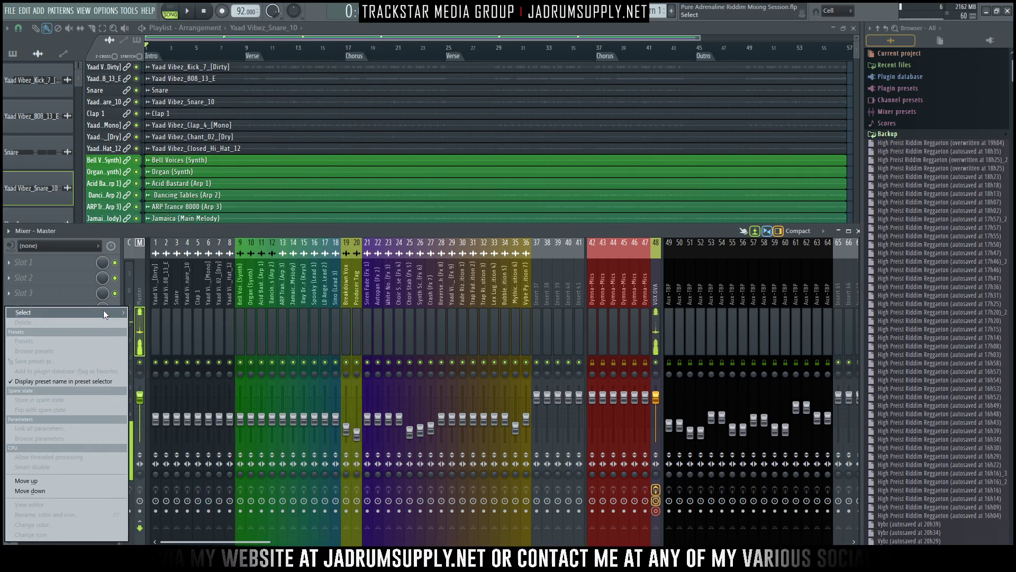
mouse_move(103, 311)
mouse_move(357, 168)
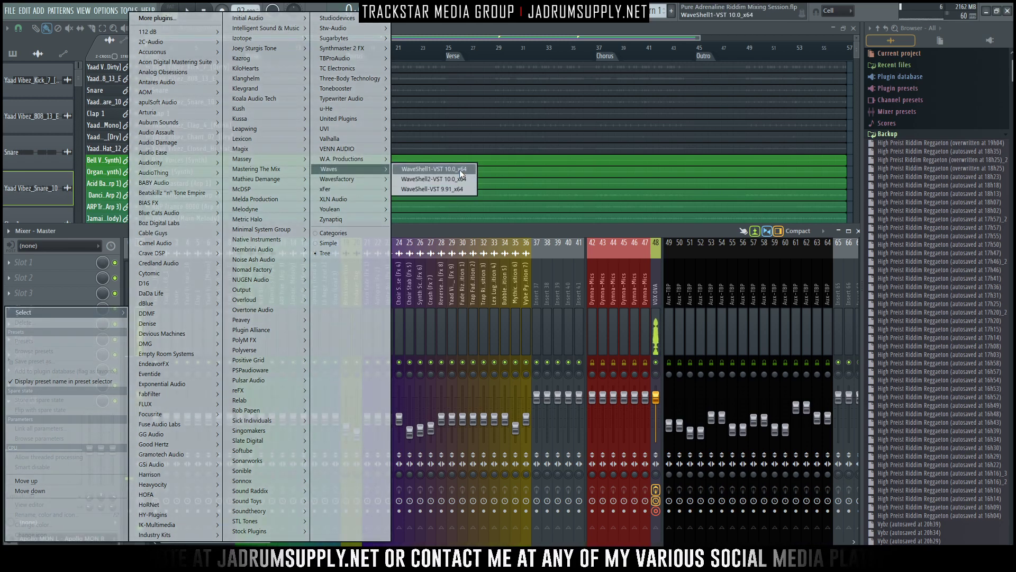
left_click(459, 169)
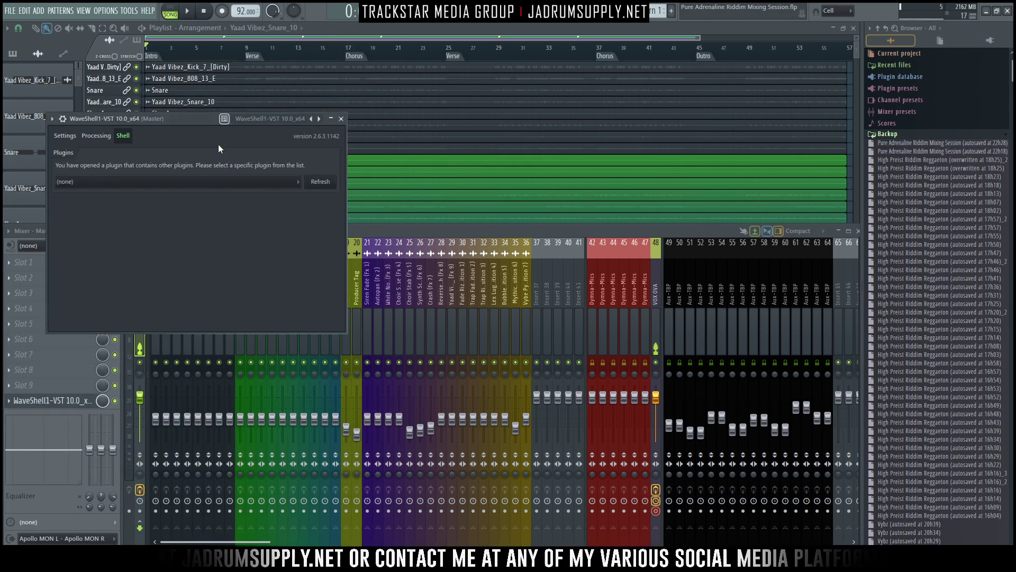
left_click(188, 182)
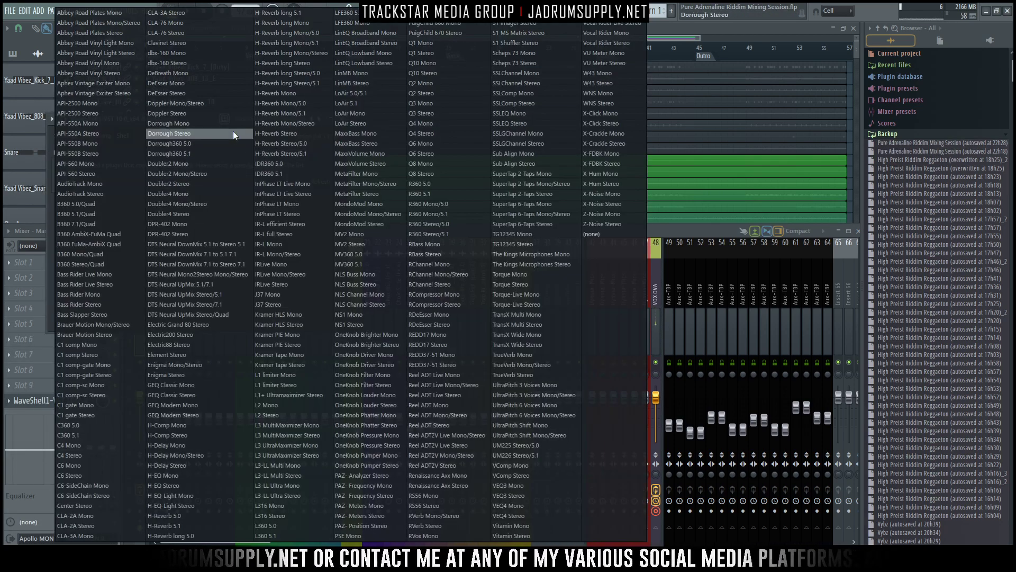
left_click(182, 132)
- Set the Dorrough meter to the horizontal display with automatic peak on, and hide its control buttons
left_click_drag(123, 118, 357, 90)
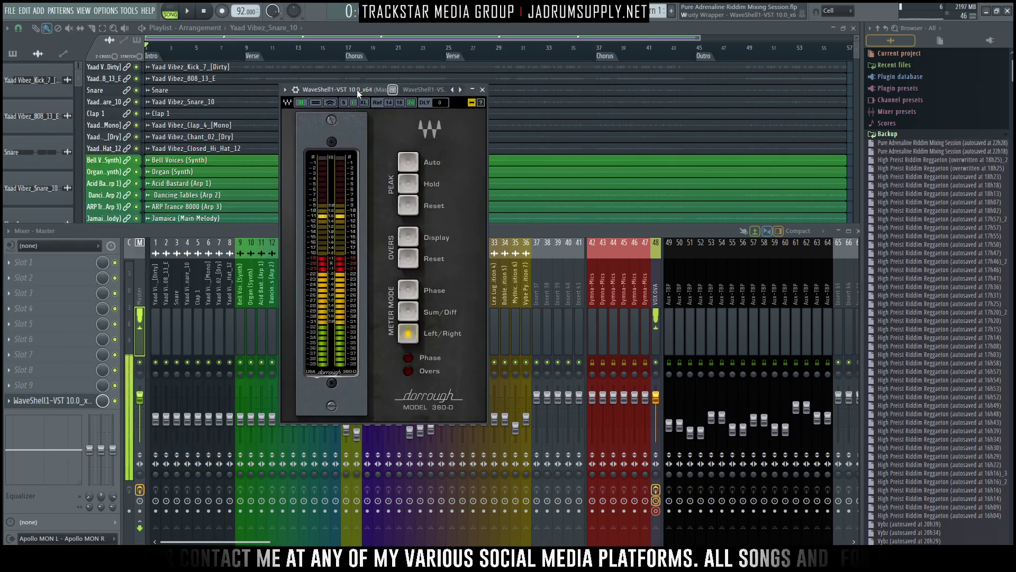
left_click(330, 102)
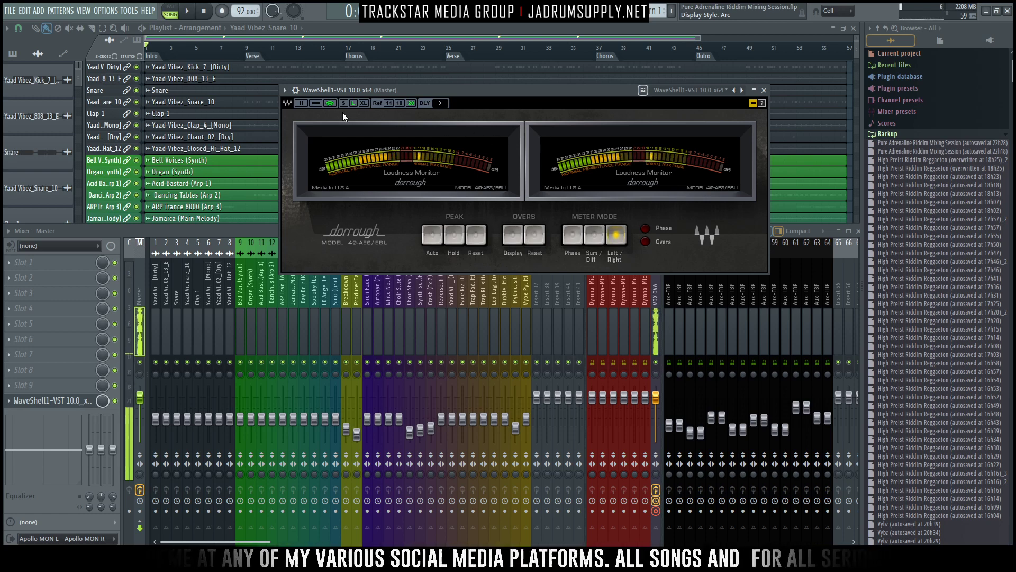
left_click(316, 102)
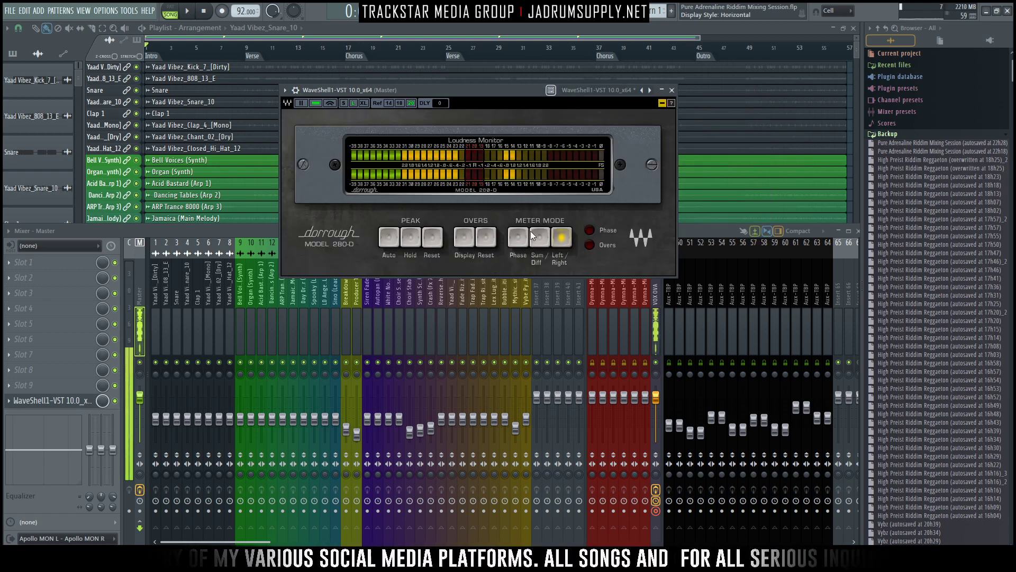
left_click(385, 238)
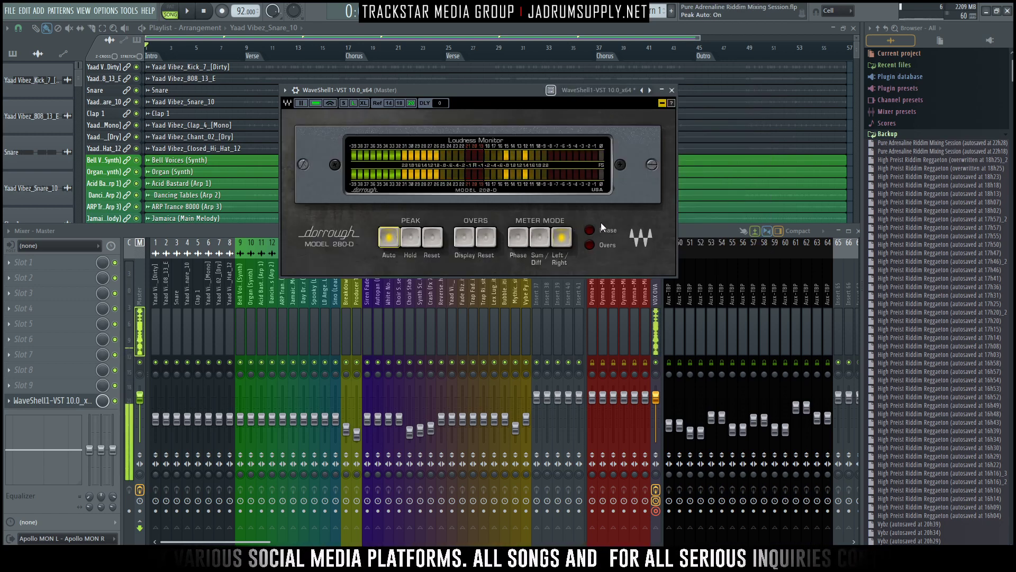
left_click(662, 102)
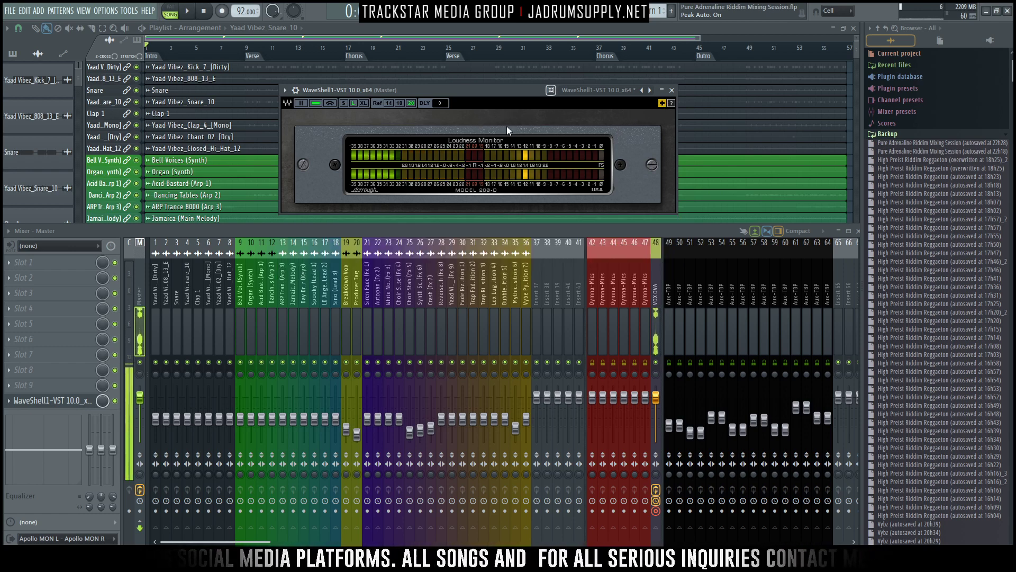
- Detach the meter's plugin window and move it over the upper end of the playlist beside the browser
left_click(286, 93)
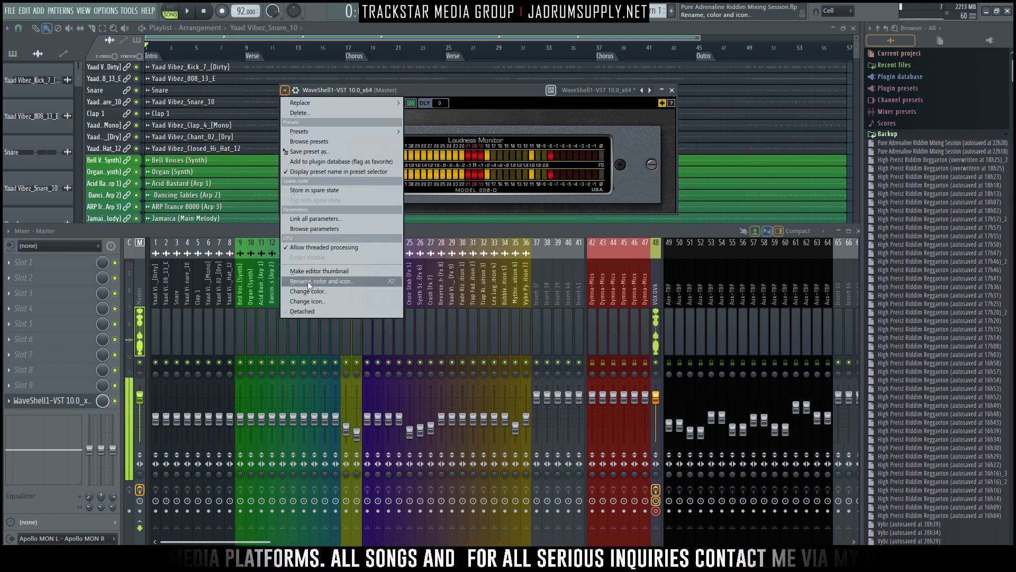
left_click(309, 313)
left_click_drag(518, 89, 767, 58)
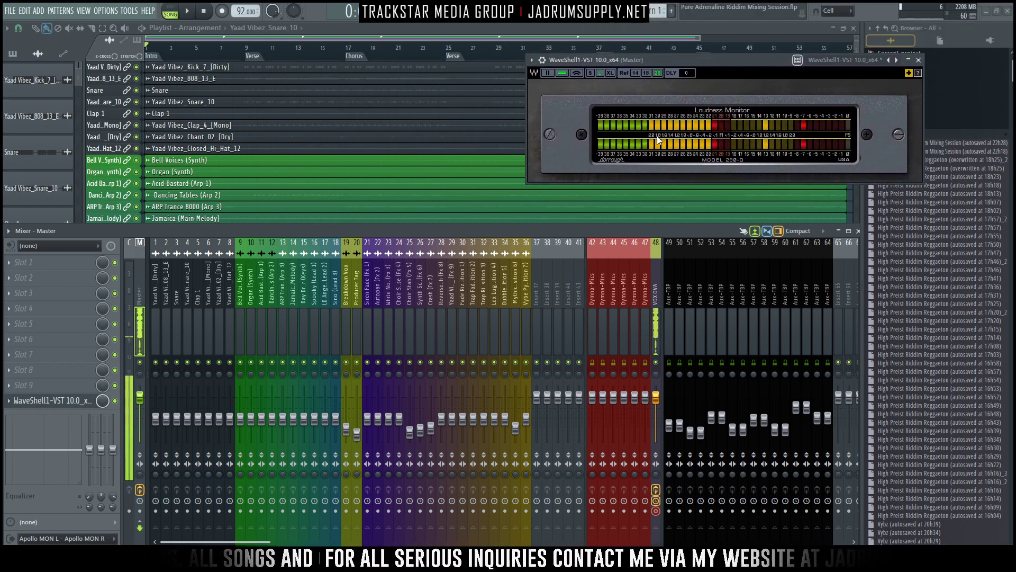
- Switch the meter to the vertical display at XL size and place it over the lower part of the browser
left_click(549, 72)
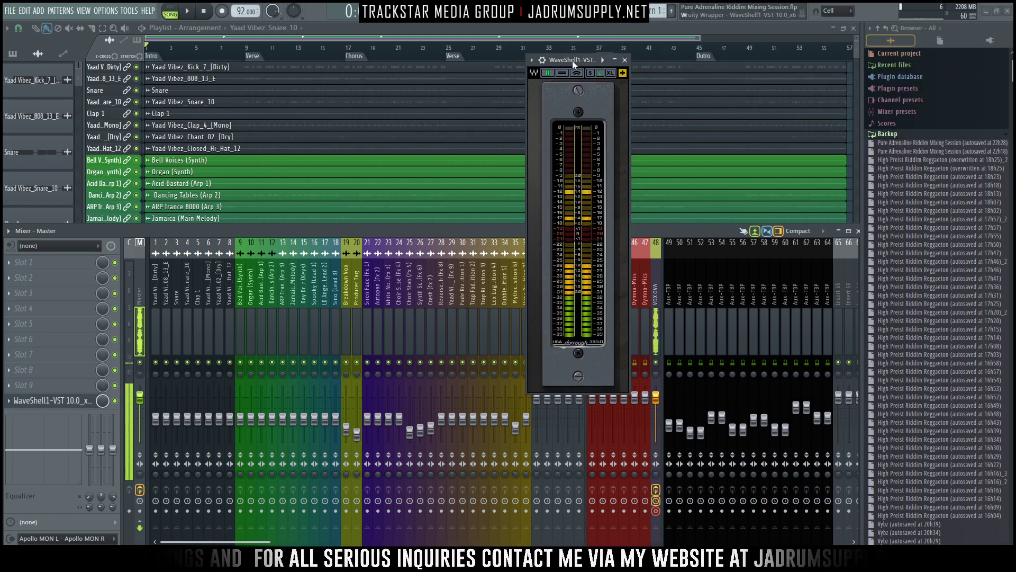
left_click_drag(573, 61, 957, 215)
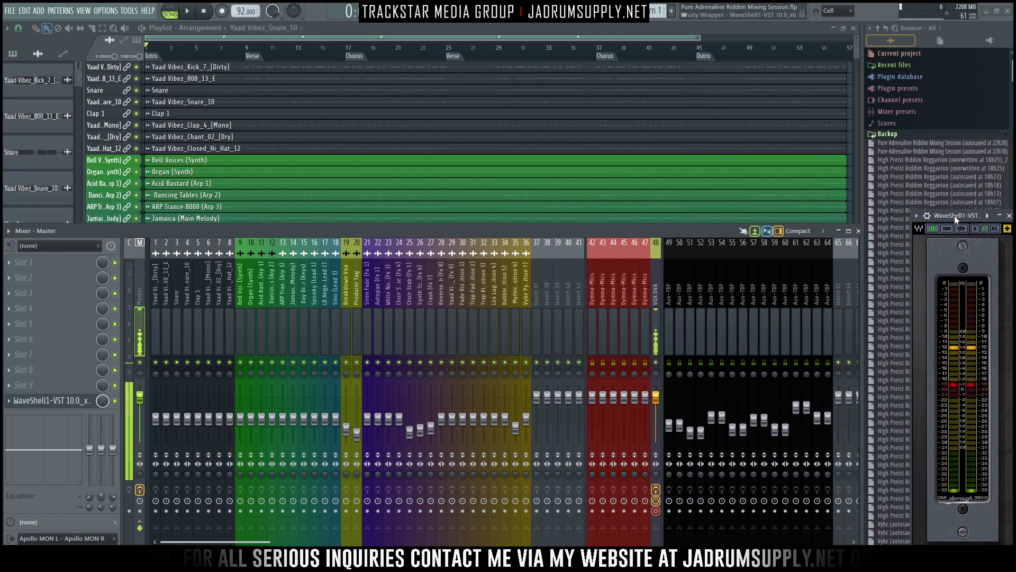
left_click(994, 232)
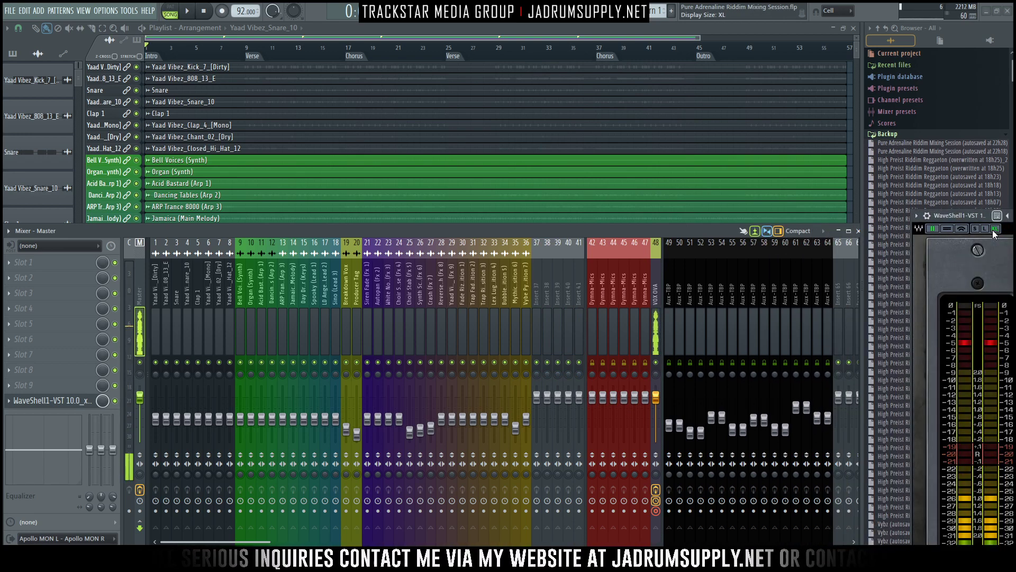
- Move the Dorrough meter window up so it fits fully over the browser, and hide the mixer for a full-height playlist
left_click_drag(963, 214, 937, 80)
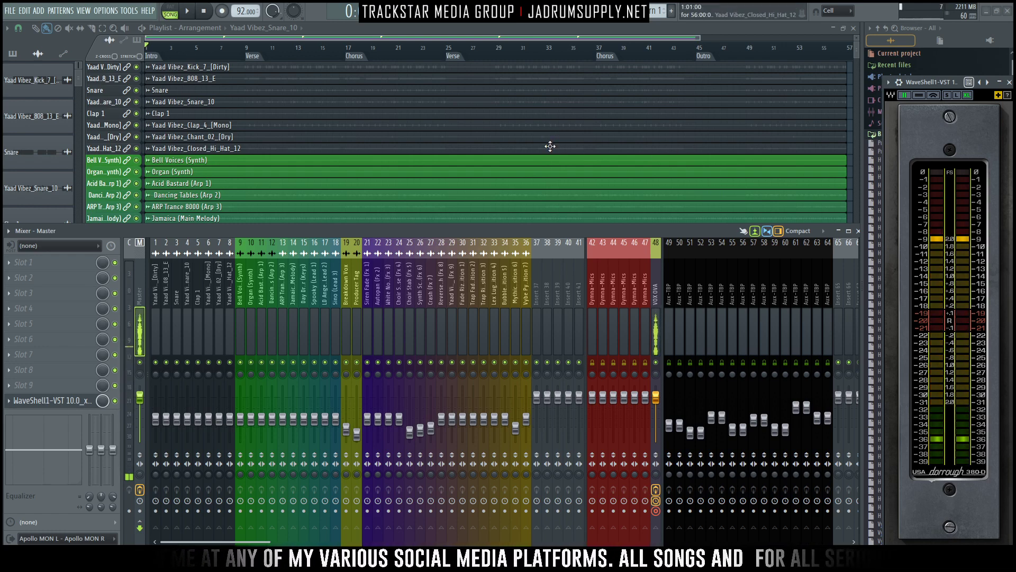
scroll(549, 143, "down", 8)
scroll(340, 148, "down", 5)
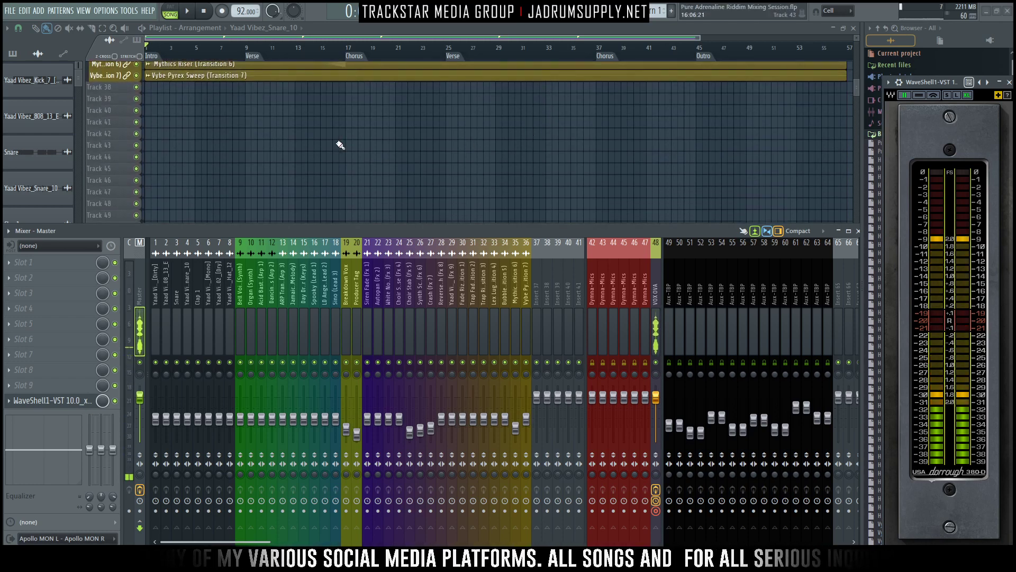
key("F9")
scroll(307, 154, "up", 8)
scroll(227, 141, "up", 6)
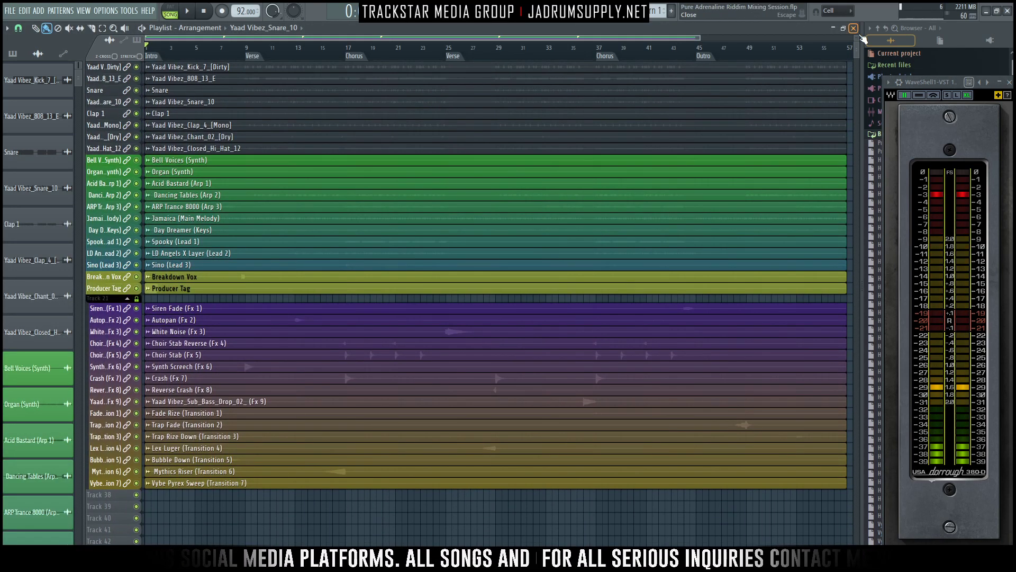
- Examine the waveforms of the lead, effect and transition clips in the playlist with enlarged tracks
scroll(707, 200, "up", 4, "alt")
scroll(707, 200, "down", 10)
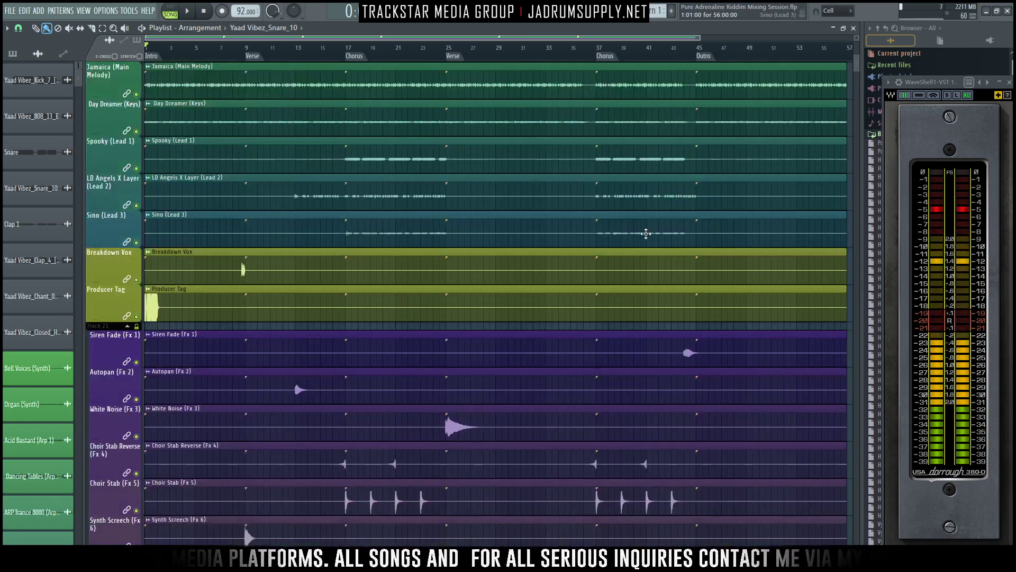
scroll(352, 358, "up", 3)
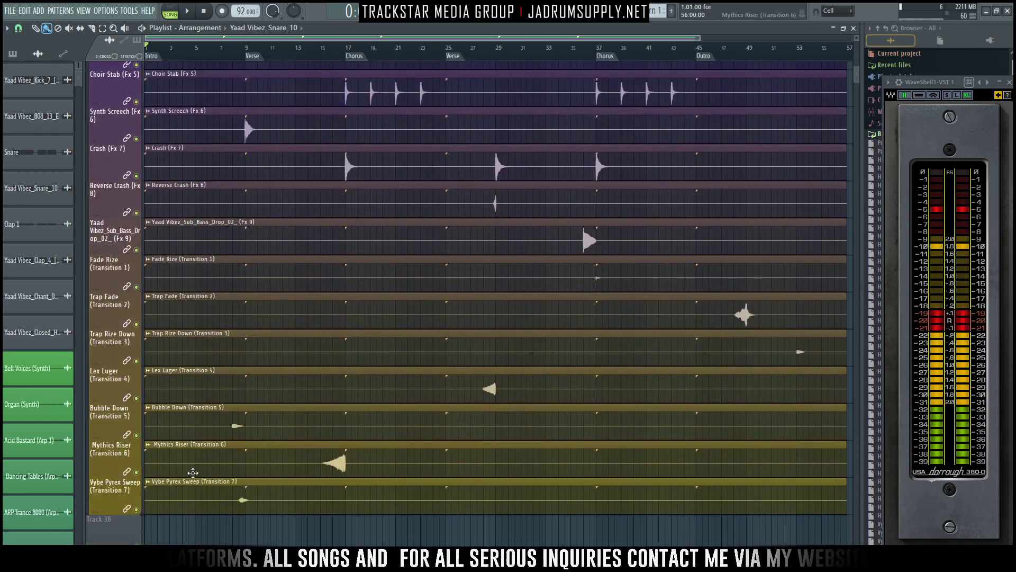
left_click_drag(114, 492, 82, 173)
scroll(217, 245, "down", 8)
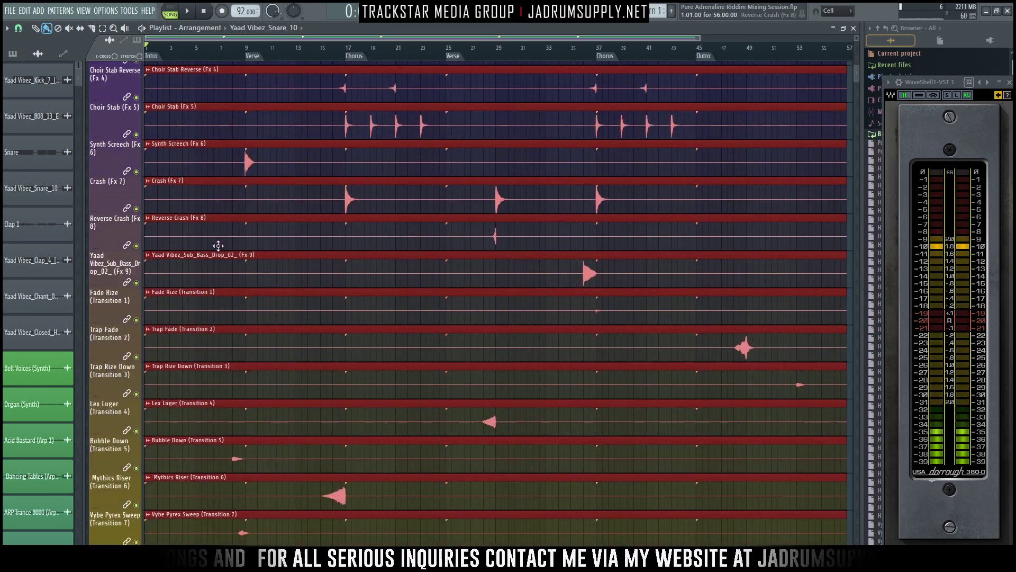
scroll(427, 224, "up", 5)
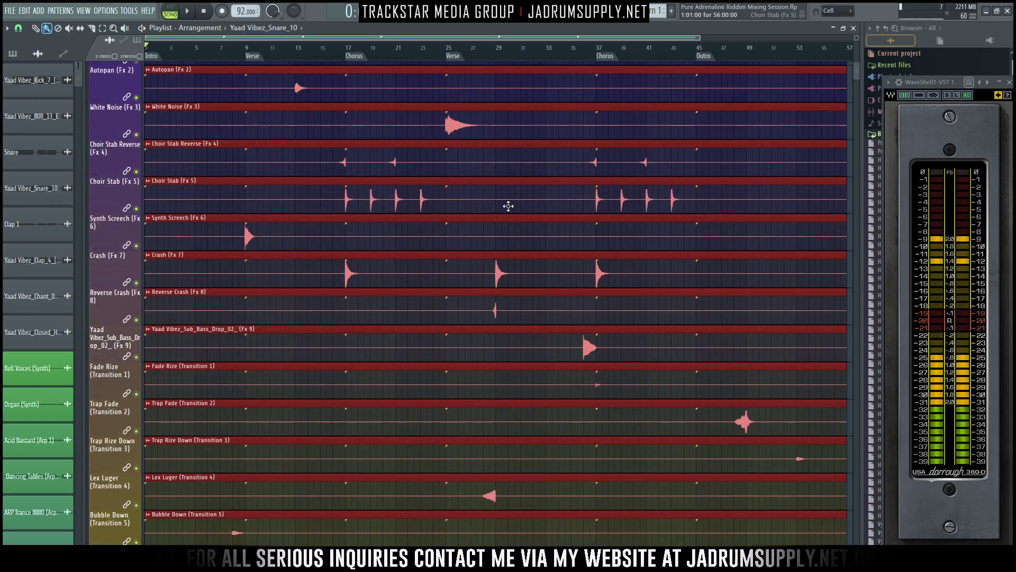
scroll(505, 452, "down", 10)
left_click(504, 425, "ctrl")
scroll(492, 407, "down", 4)
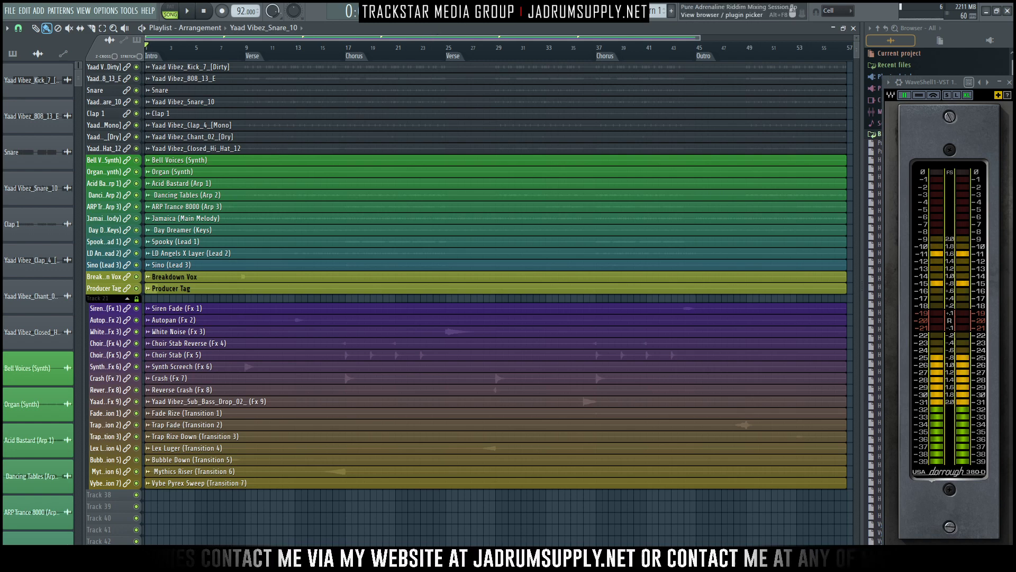
- Show the mixer again and lower the faders of tracks 1 to 36 together by a small amount
left_click(471, 11)
left_click_drag(155, 333, 570, 353)
left_click_drag(527, 418, 528, 427)
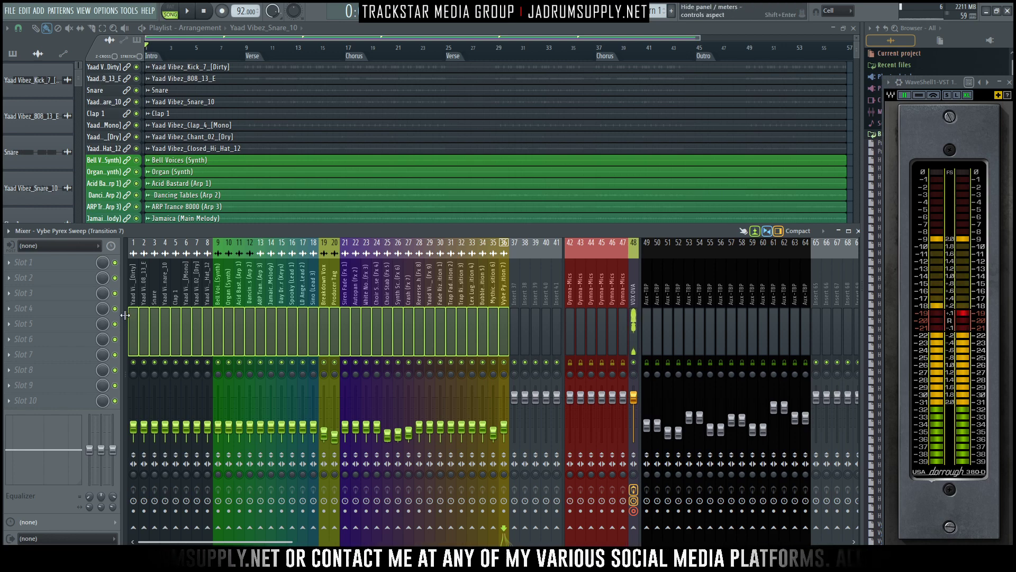
- Solo the Jamaica (Main Melody) mixer track and raise its fader to about -8.7 dB during playback
scroll(146, 314, "left", 2)
left_click(156, 309)
left_click_drag(240, 311, 336, 305)
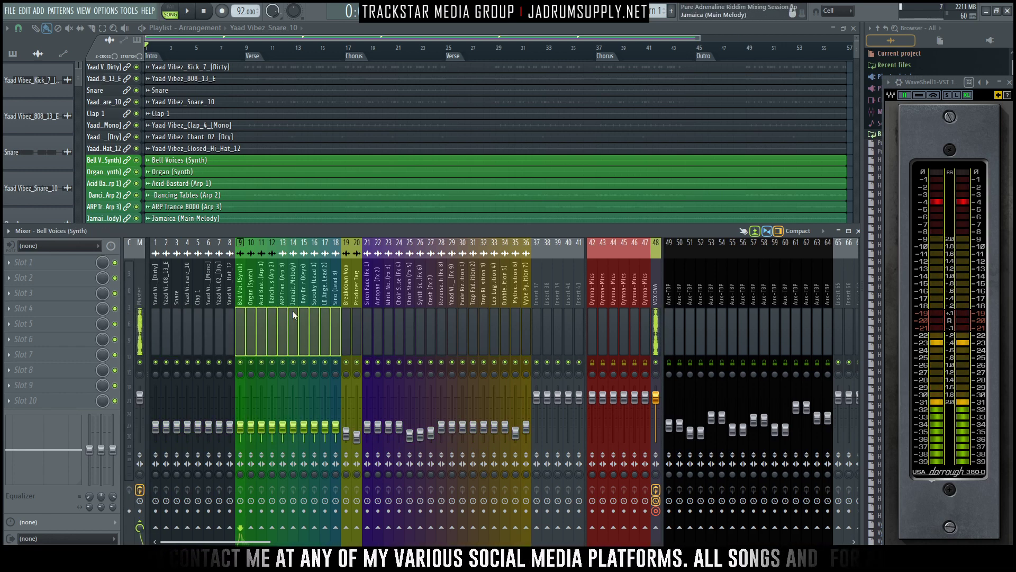
key("space")
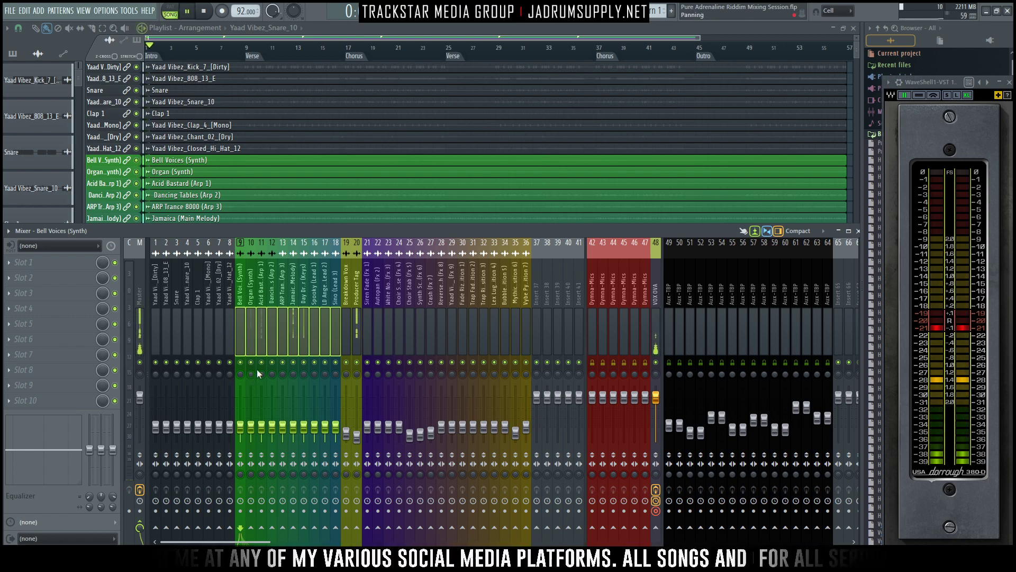
left_click(291, 333)
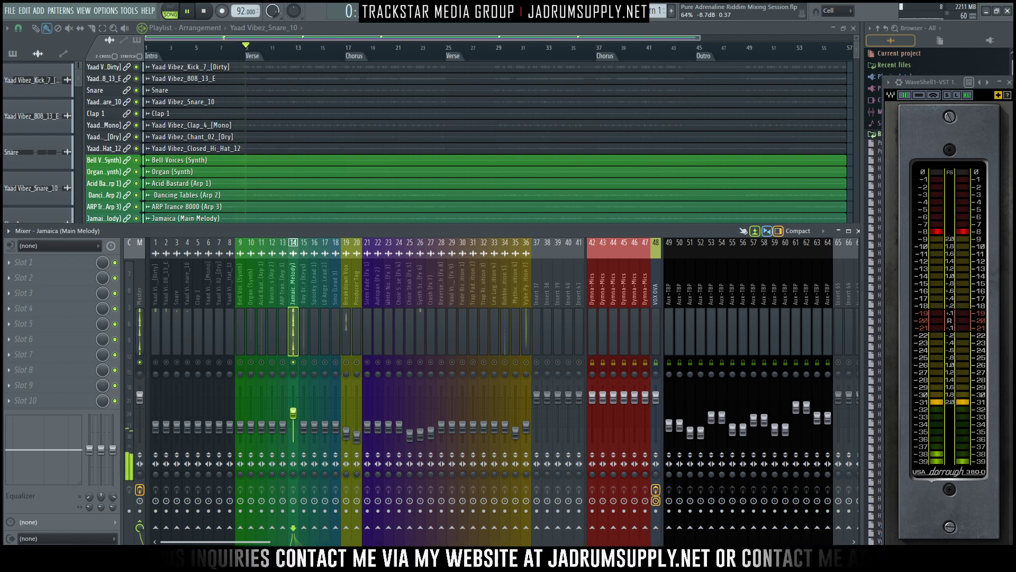
key("space")
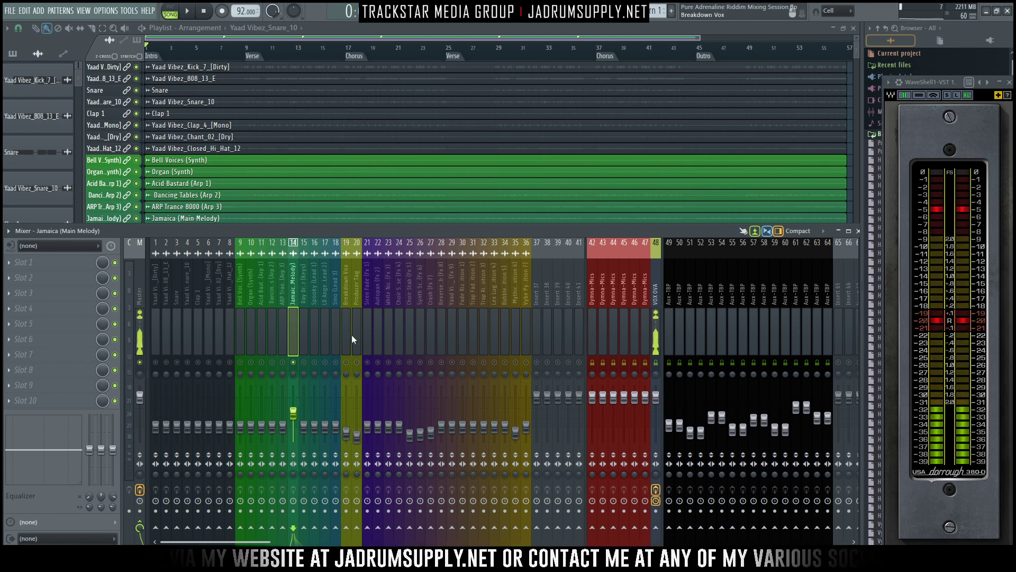
- Raise the fader of the first Aux-TBP track, 49, level with the Master fader and rename the track PLATE
left_click(667, 318)
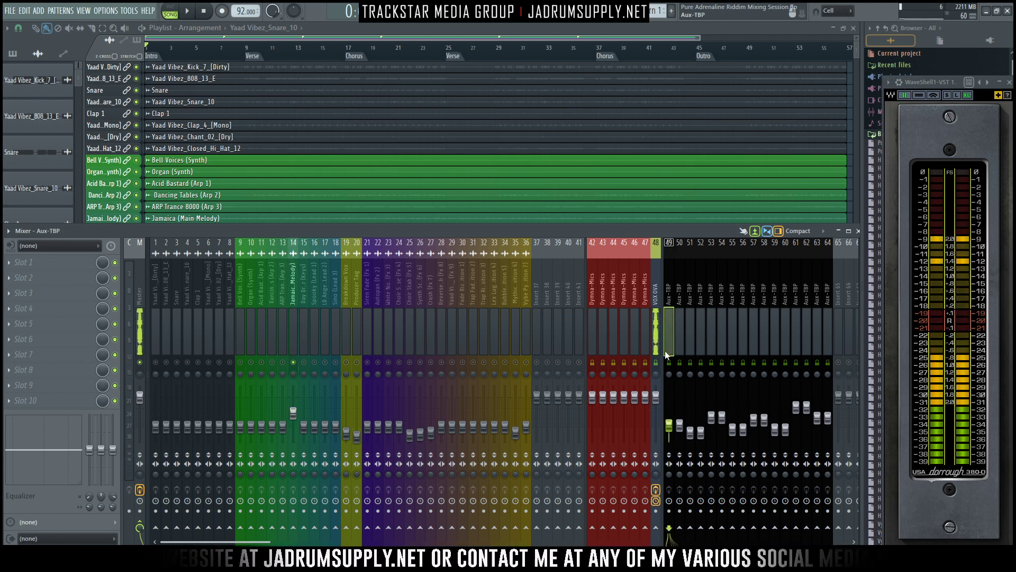
left_click_drag(669, 424, 669, 403)
right_click(670, 339)
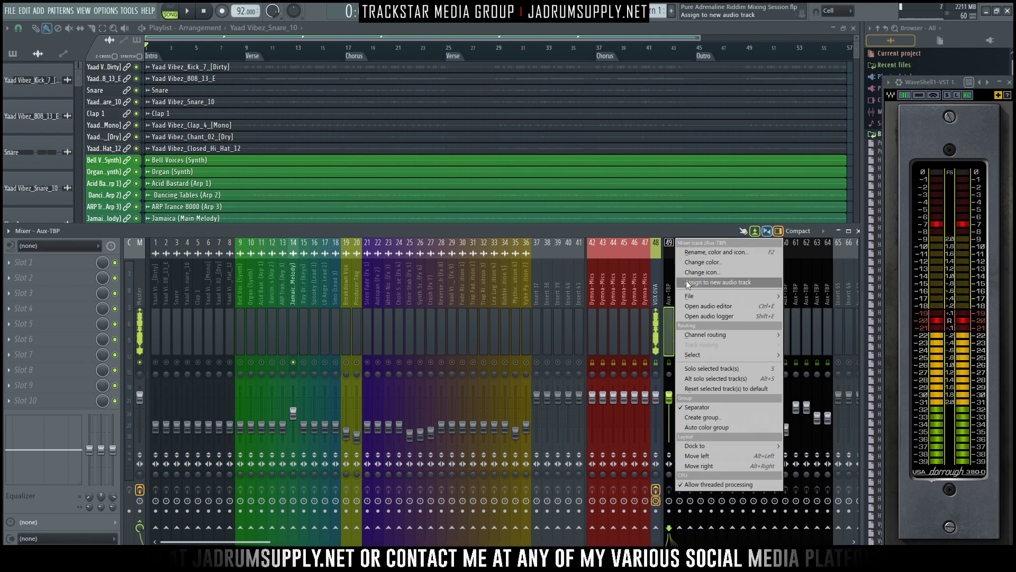
left_click(710, 256)
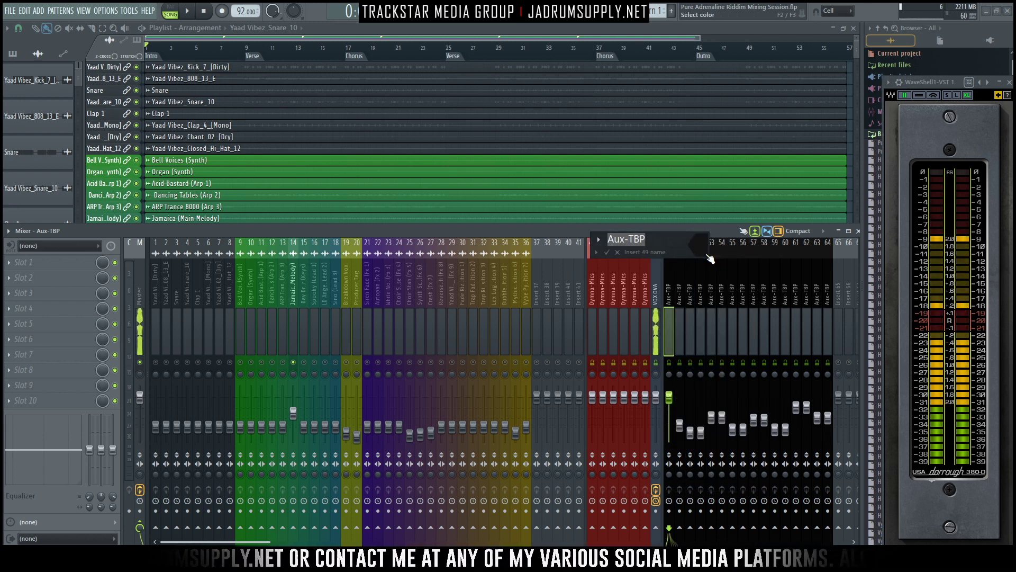
type("PLATE")
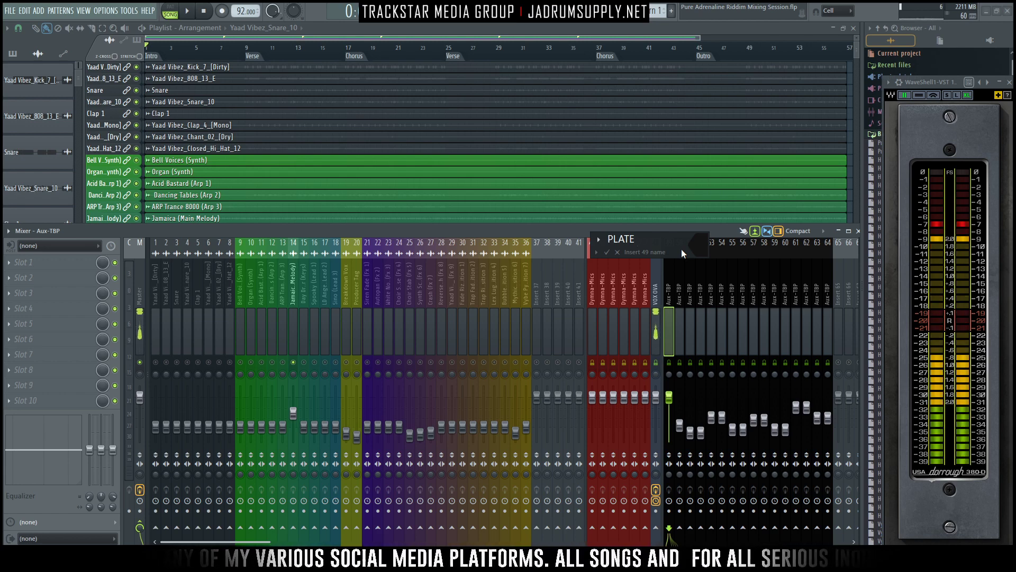
key("Return")
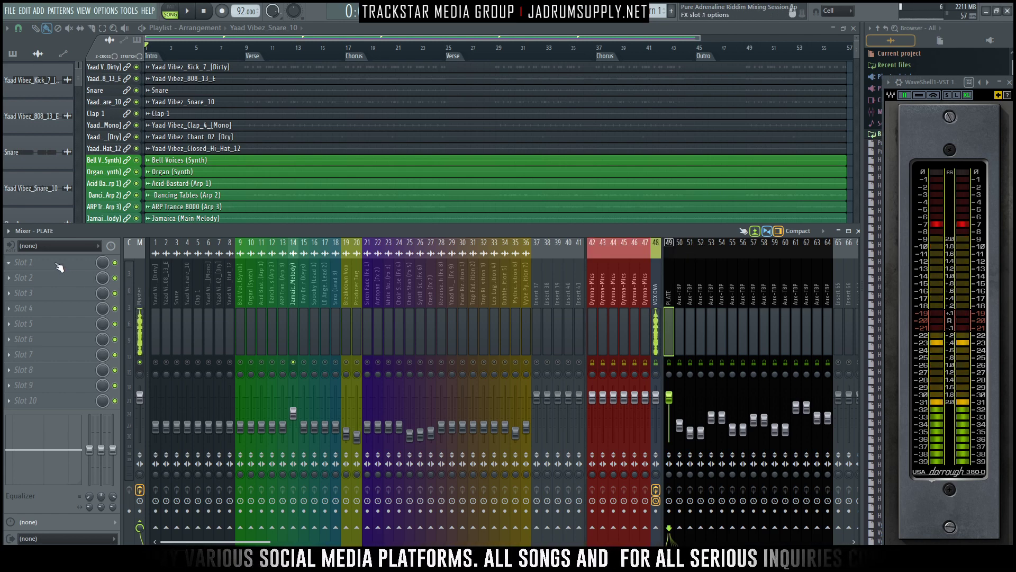
- Load the TC Electronic VSS3 reverb into the first effect slot of the PLATE track
left_click(32, 262)
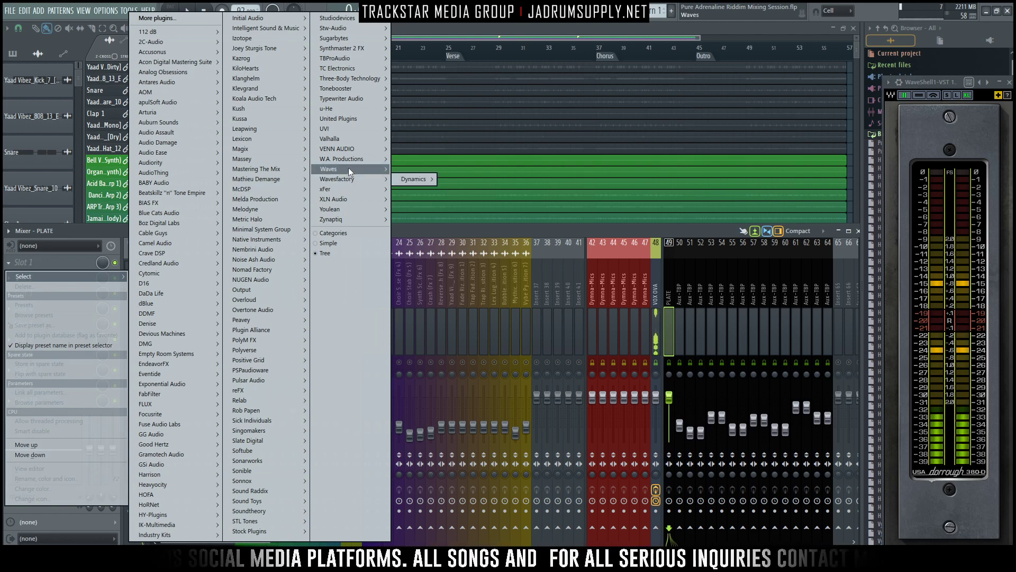
left_click(320, 253)
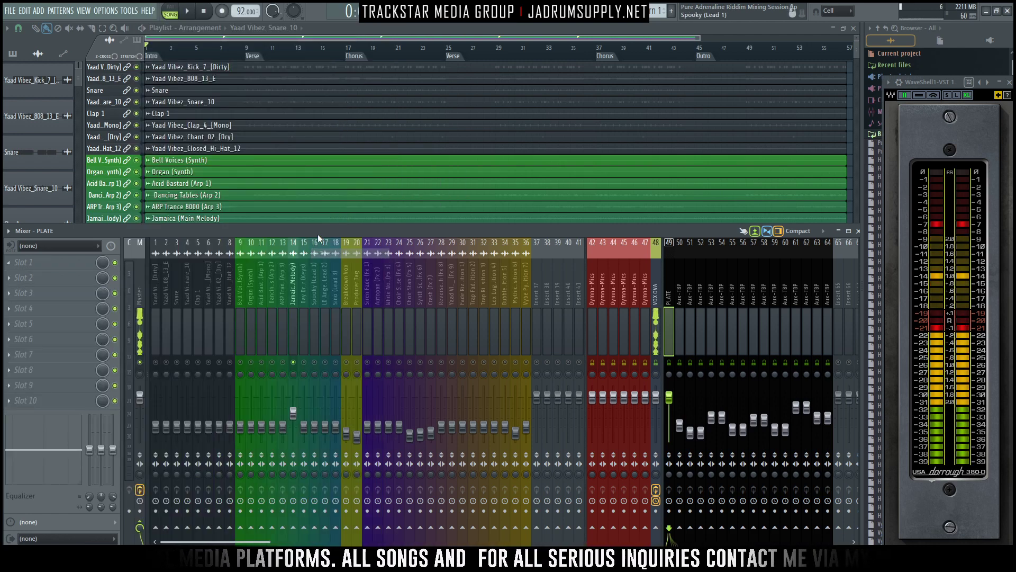
left_click(32, 262)
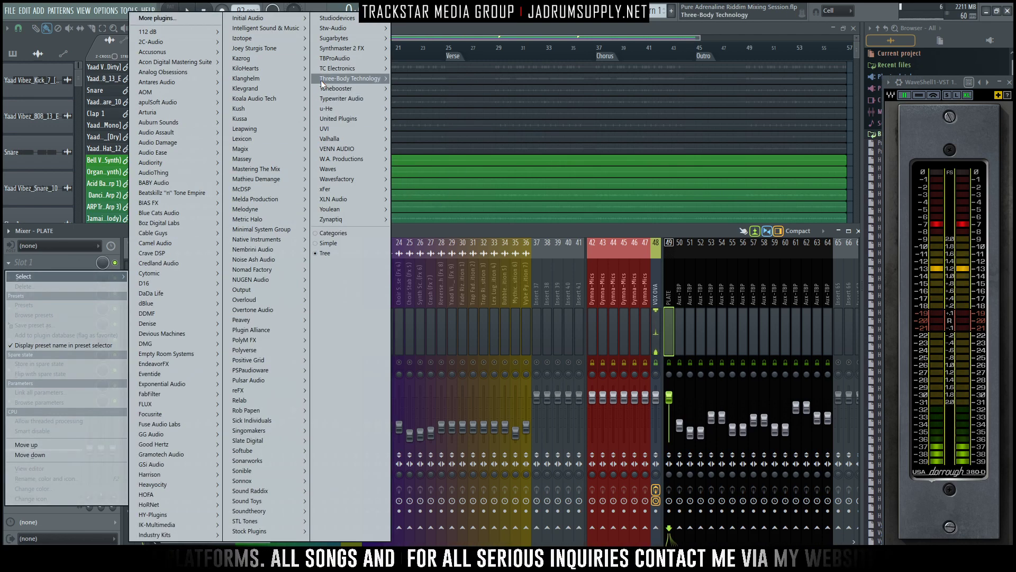
mouse_move(351, 69)
mouse_move(418, 118)
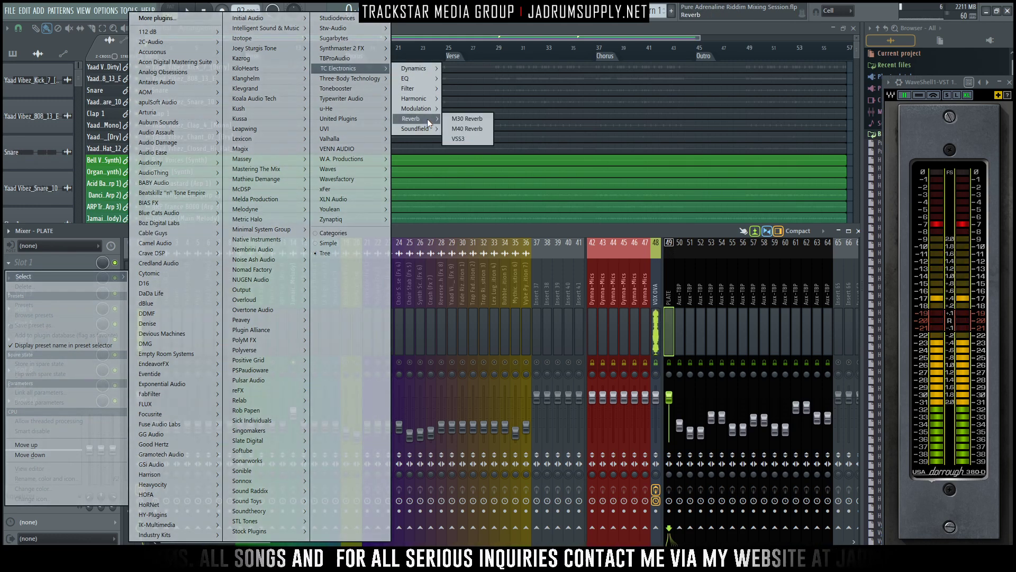
left_click(458, 138)
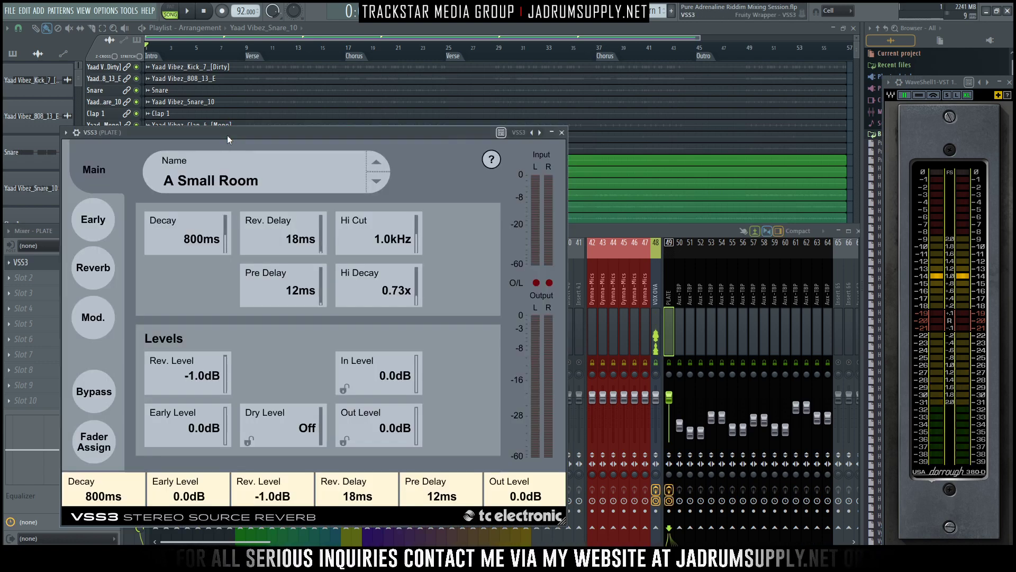
- Shrink the VSS3 window, load its Stairway Plate preset from the Music plate presets, and close the plugin
left_click_drag(227, 135, 362, 49)
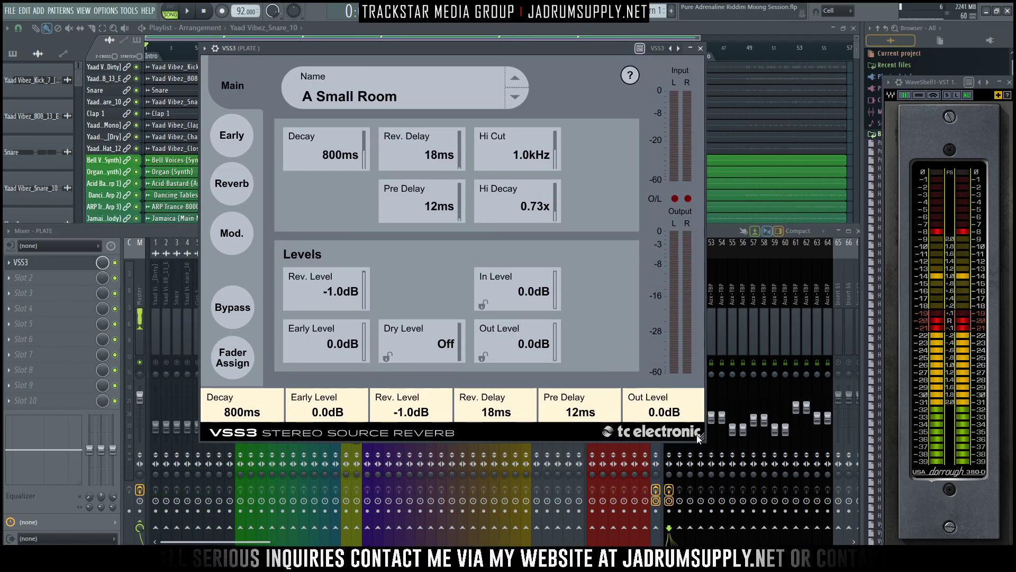
left_click_drag(697, 434, 589, 351)
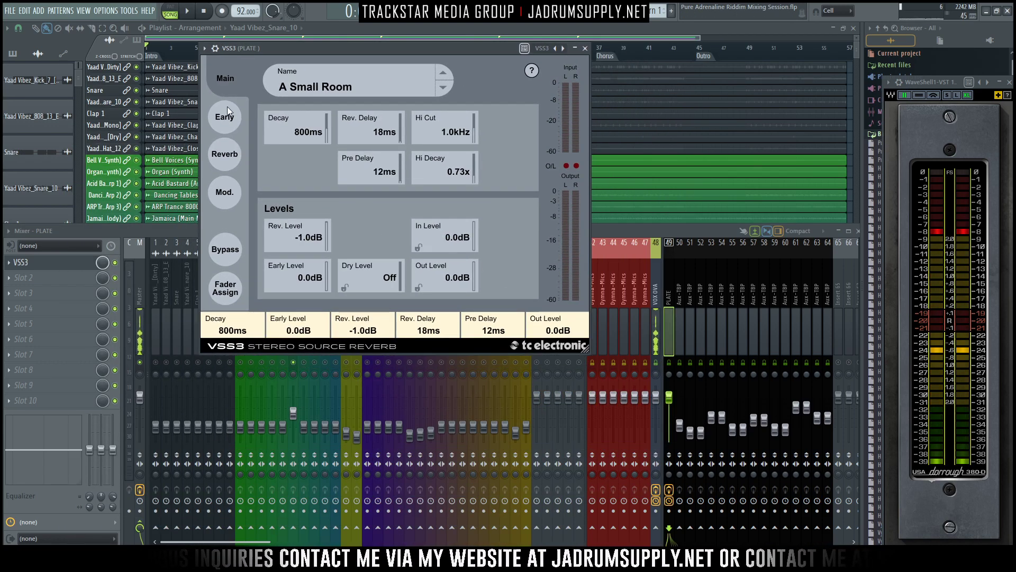
left_click(330, 89)
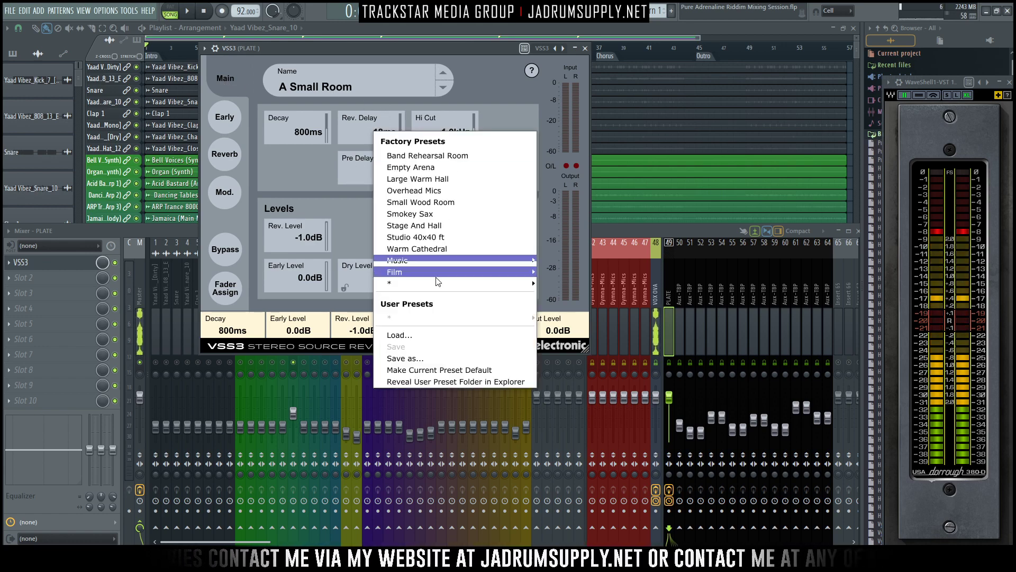
mouse_move(450, 260)
mouse_move(590, 285)
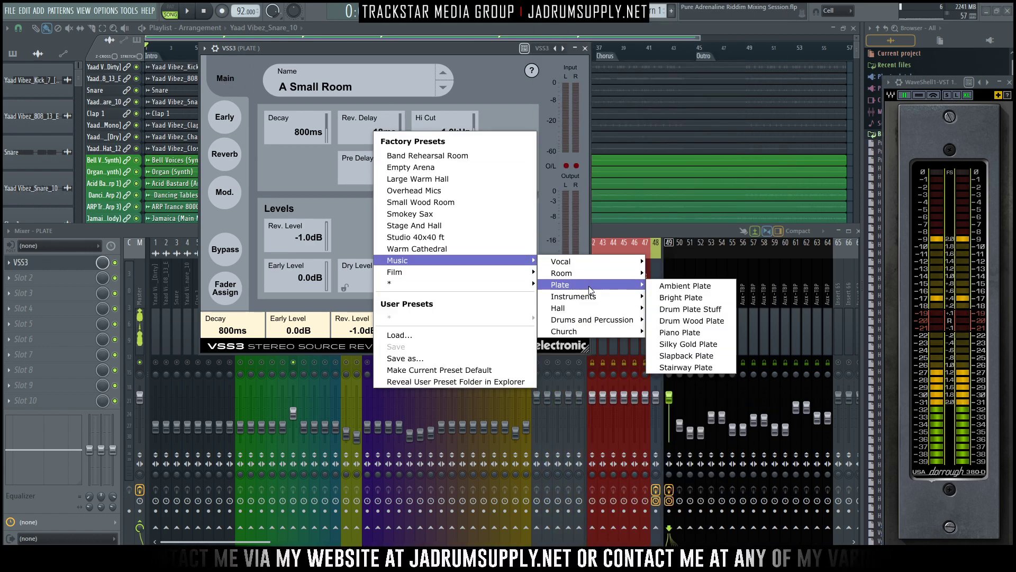
left_click(700, 368)
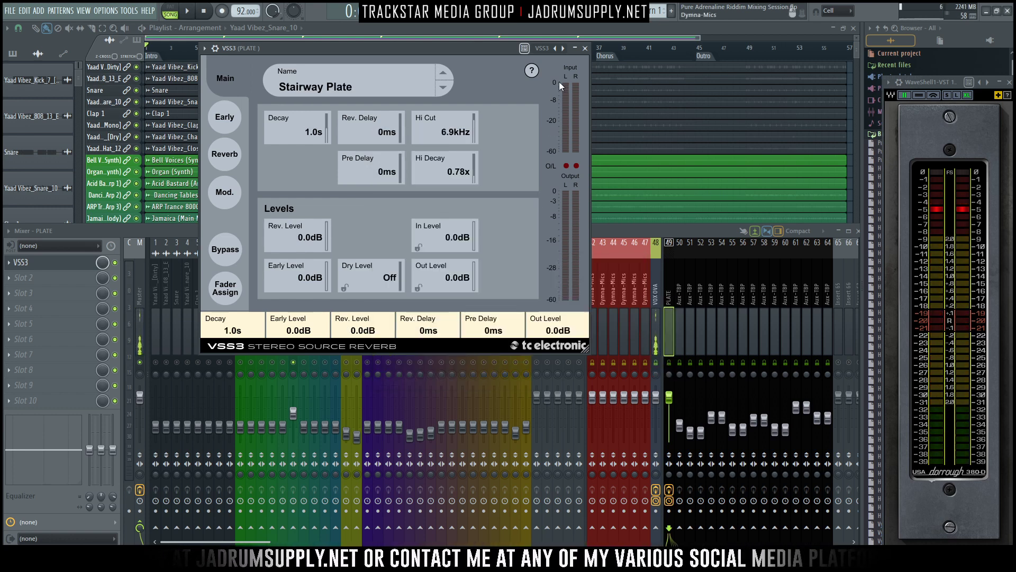
left_click(585, 49)
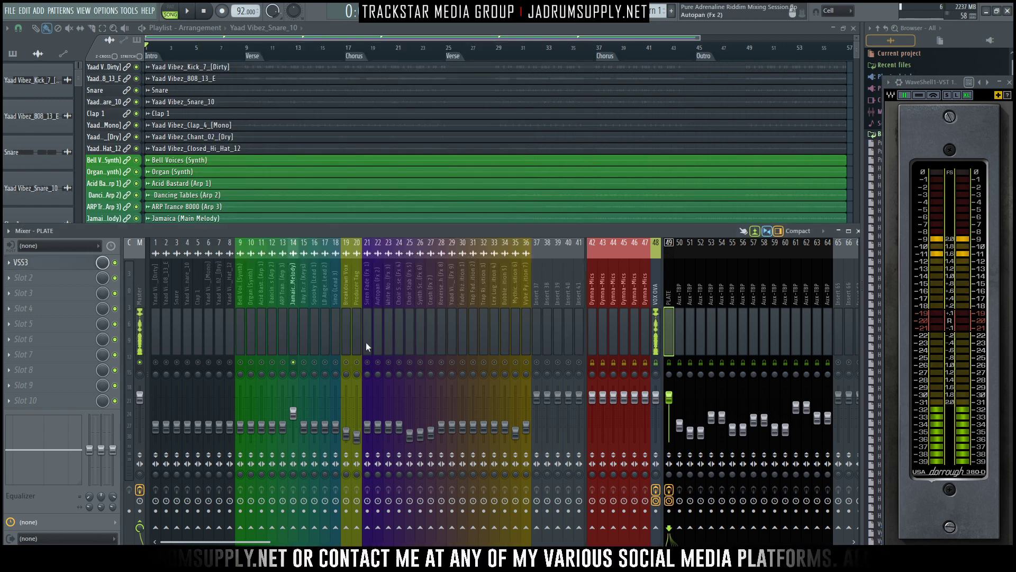
- Send the Jamaica (Main Melody) track to PLATE and adjust the send level to about 26% during playback
left_click(291, 277)
key("space")
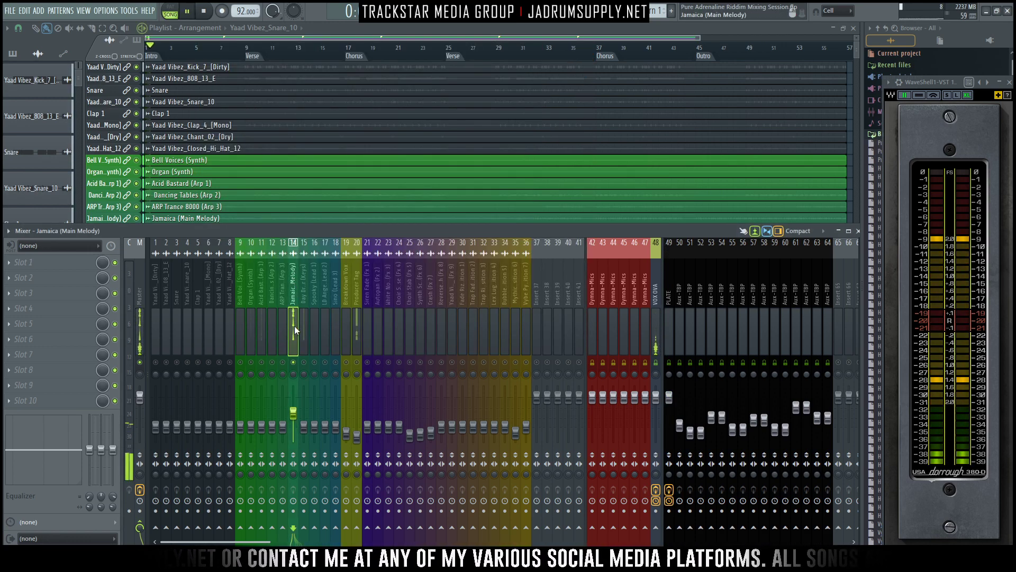
key("space")
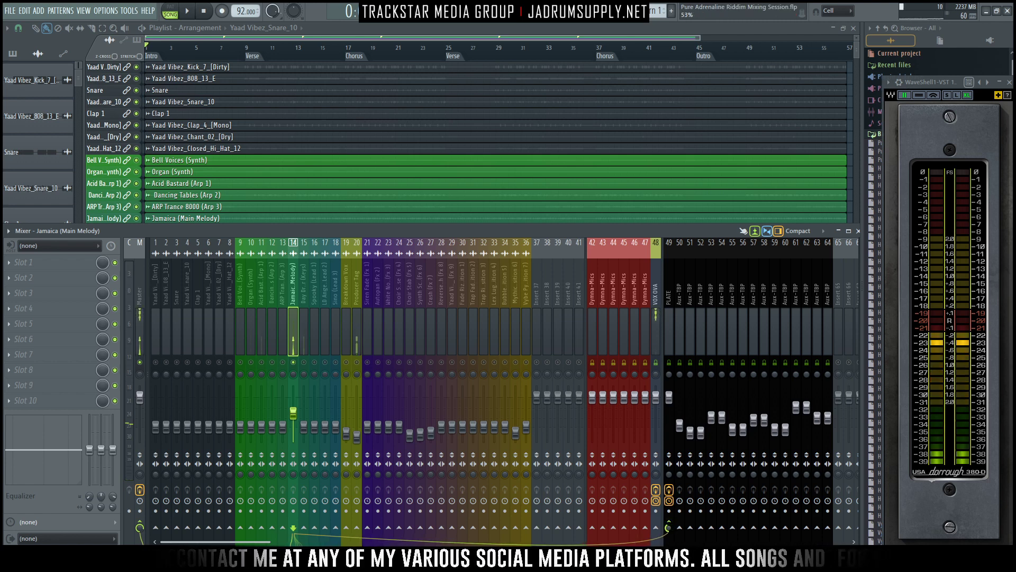
key("space")
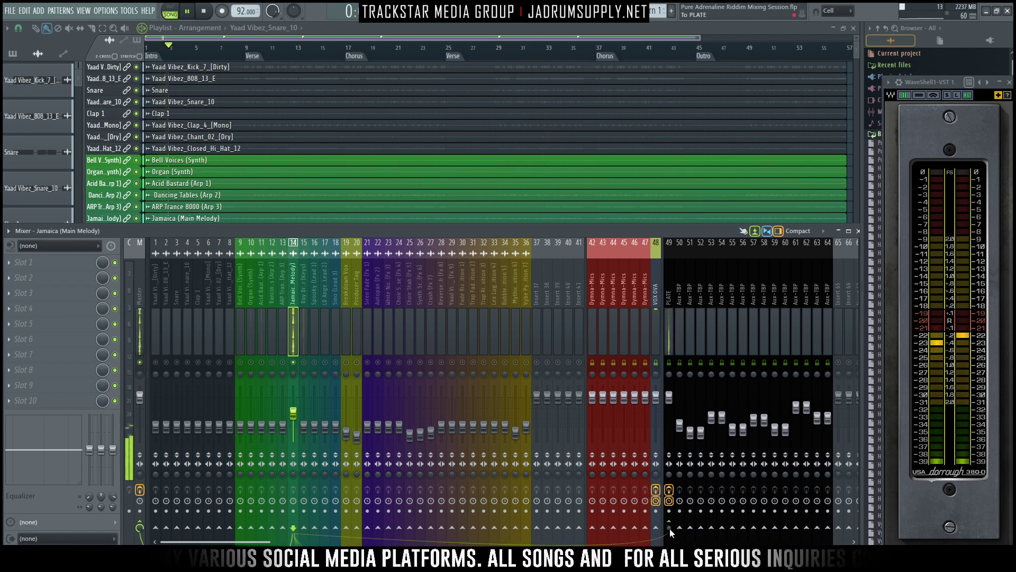
left_click_drag(670, 530, 670, 513)
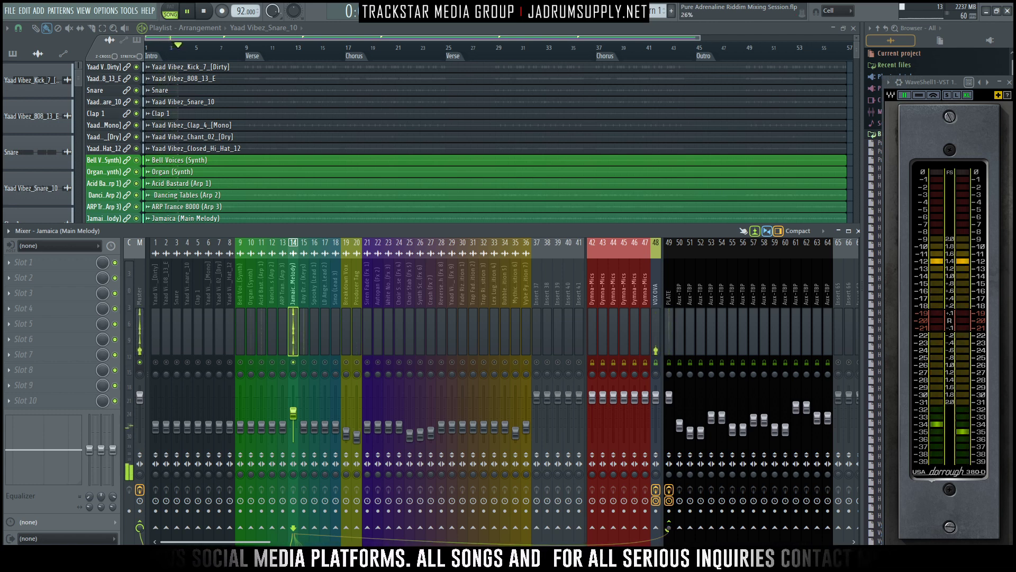
left_click(669, 296)
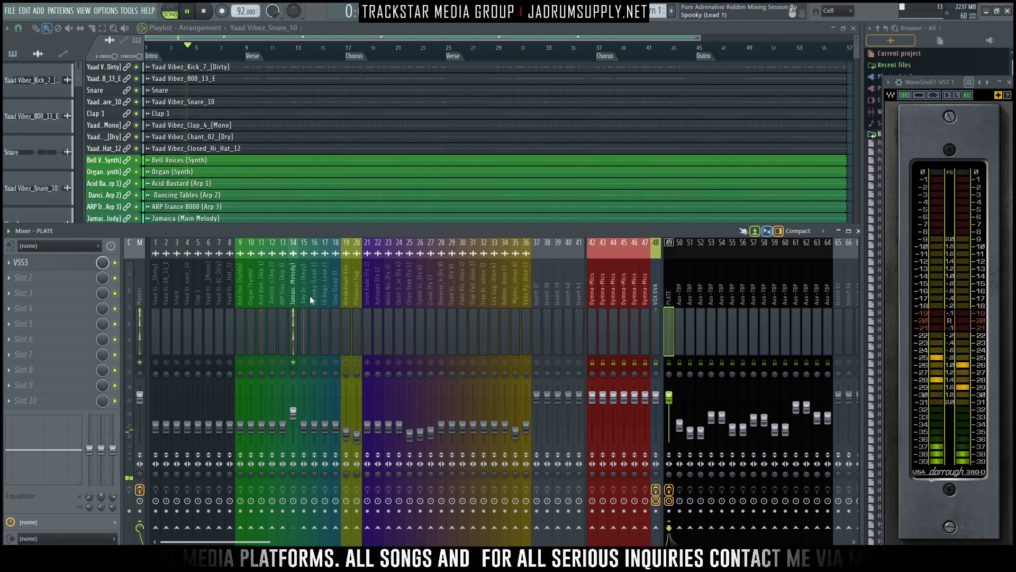
left_click(293, 292)
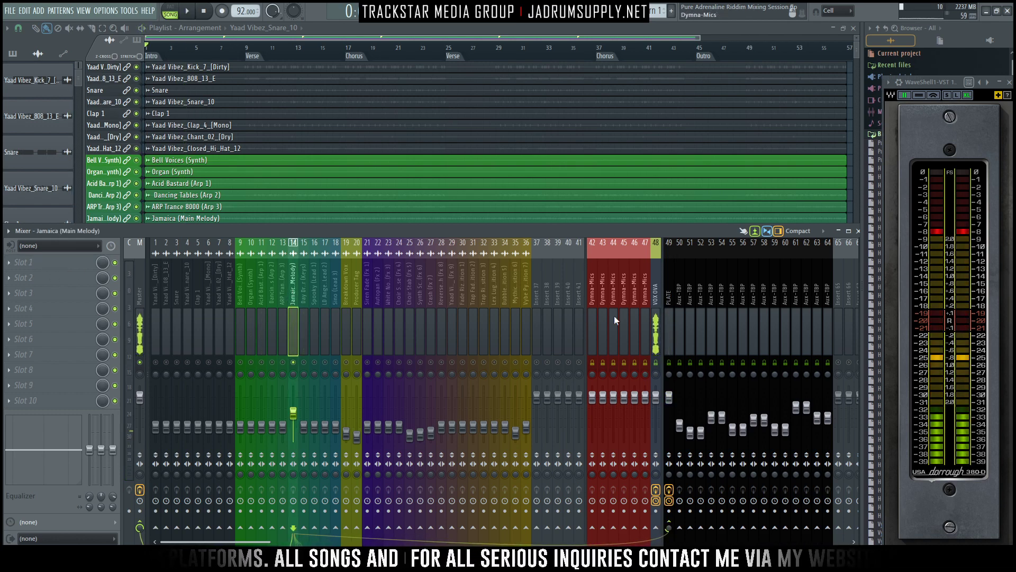
- Set the decay of the PLATE track's VSS3 reverb to 1.2 s
left_click(671, 279)
left_click(90, 262)
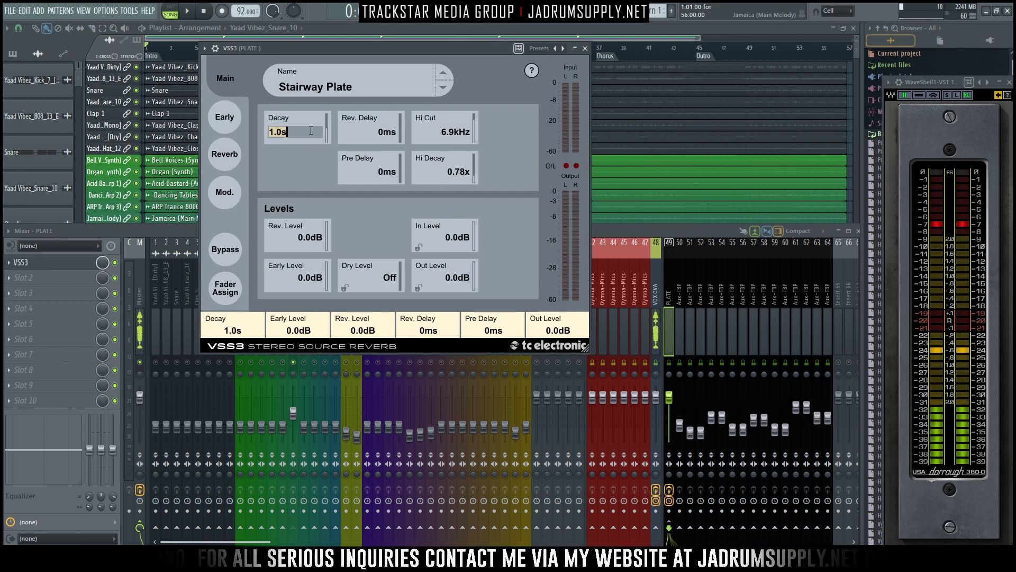
type("1")
key("Return")
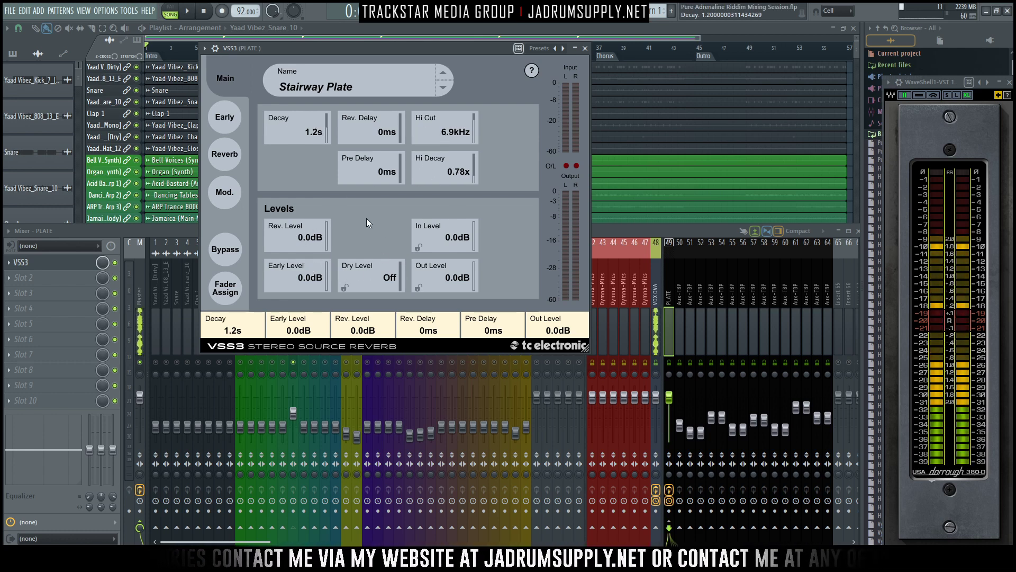
- Review the VSS3's early reflection, reverb, modulation and pre-delay settings, then close the plugin
left_click(223, 121)
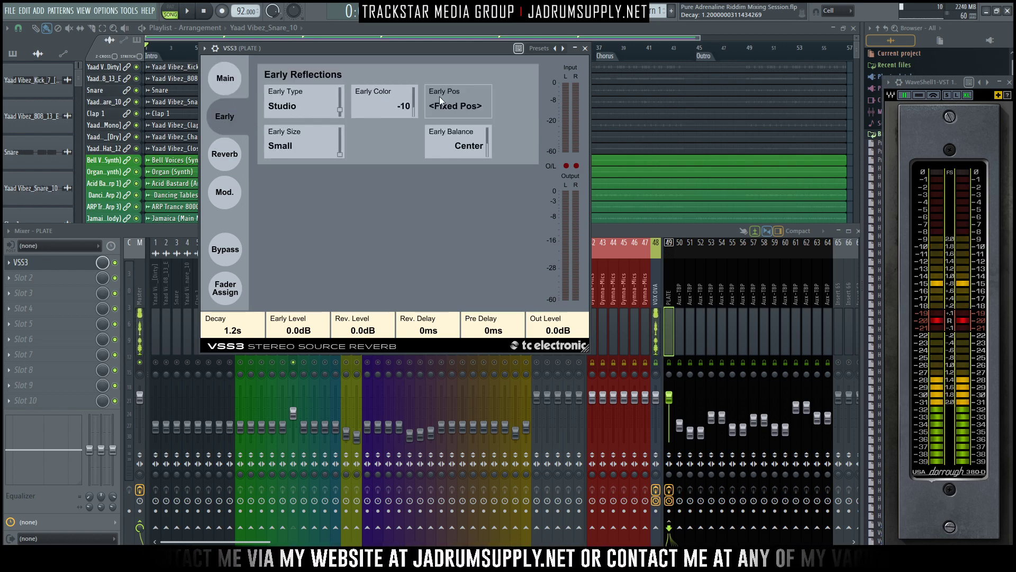
left_click(228, 156)
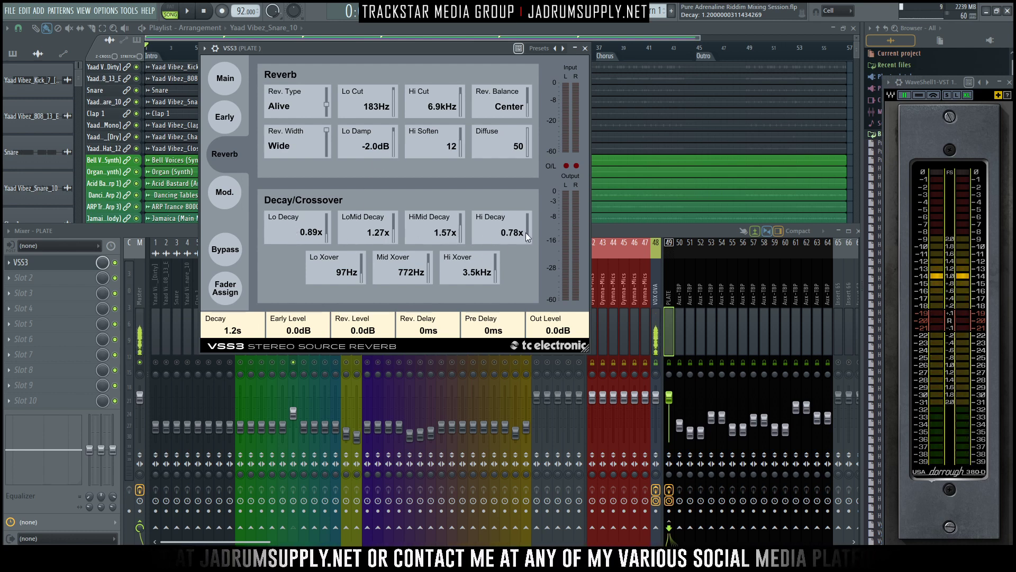
left_click(225, 188)
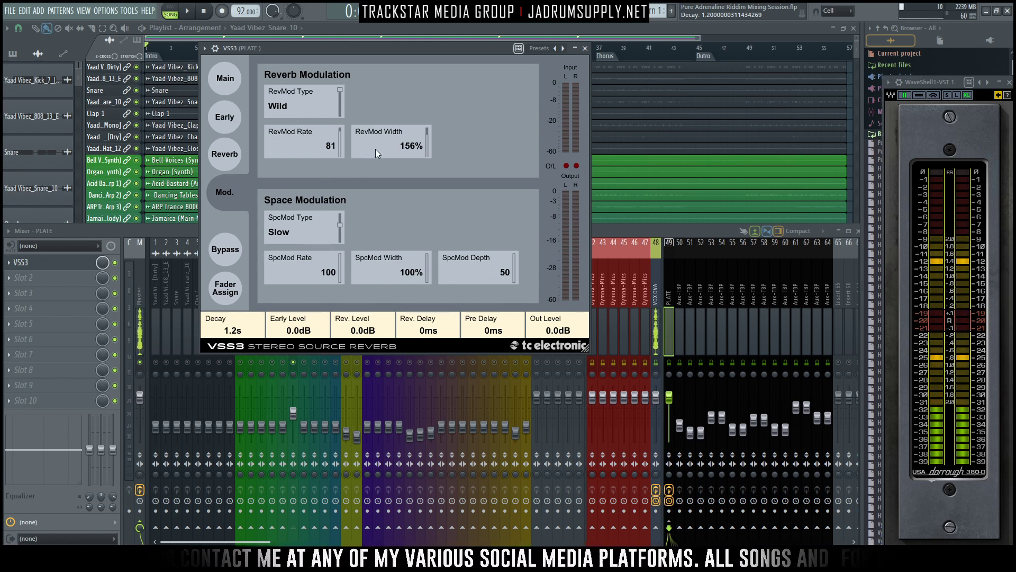
left_click(222, 79)
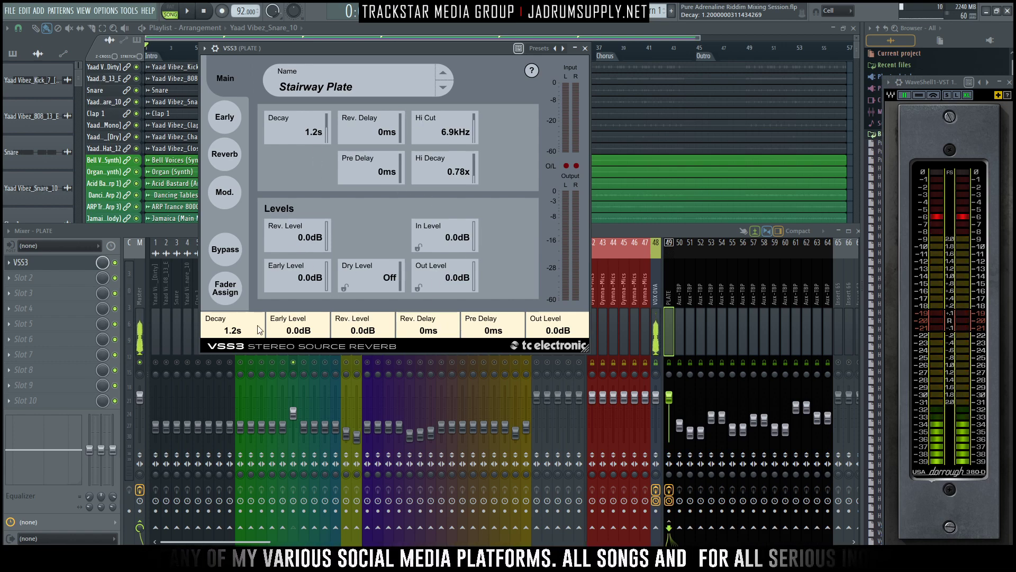
left_click(486, 328)
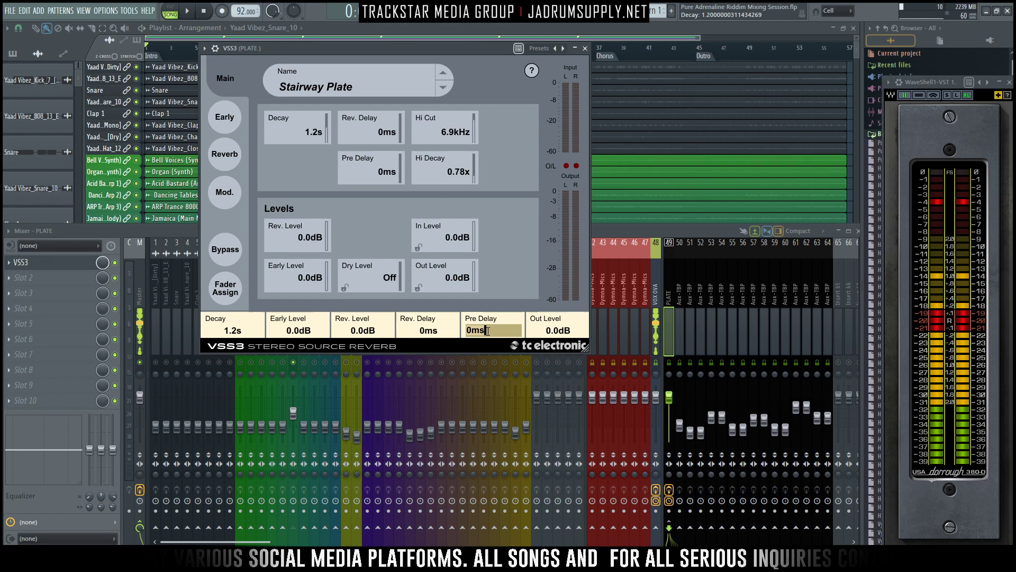
left_click(584, 49)
- Load the stock Fruity Parametric EQ 2 into the second effect slot of the PLATE track
left_click(67, 279)
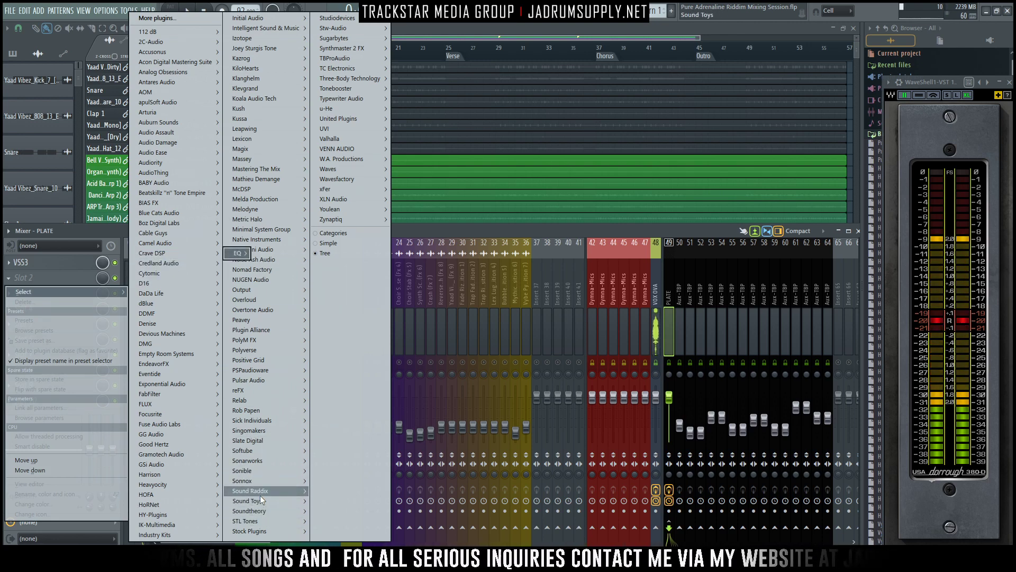
mouse_move(270, 529)
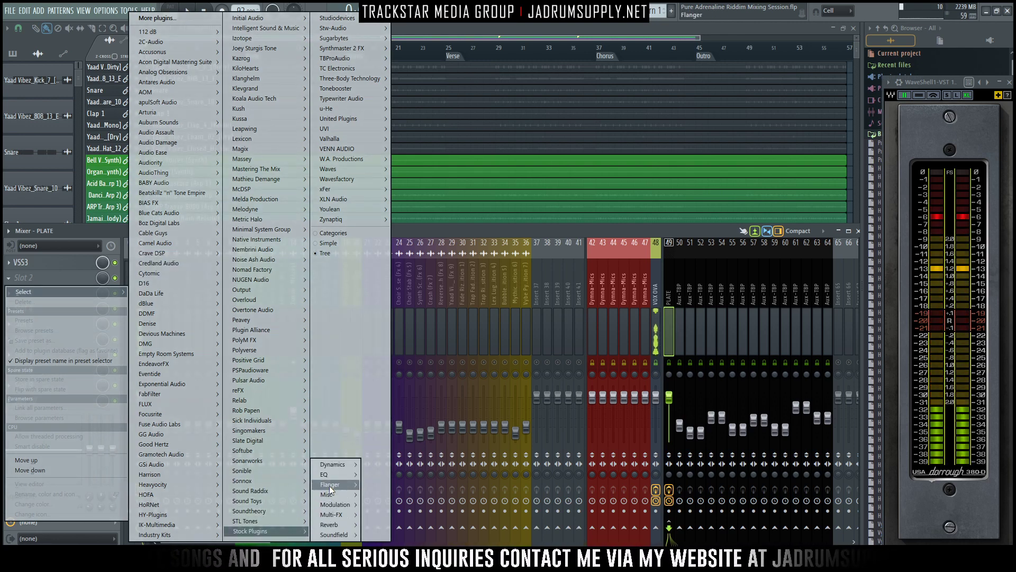
mouse_move(338, 476)
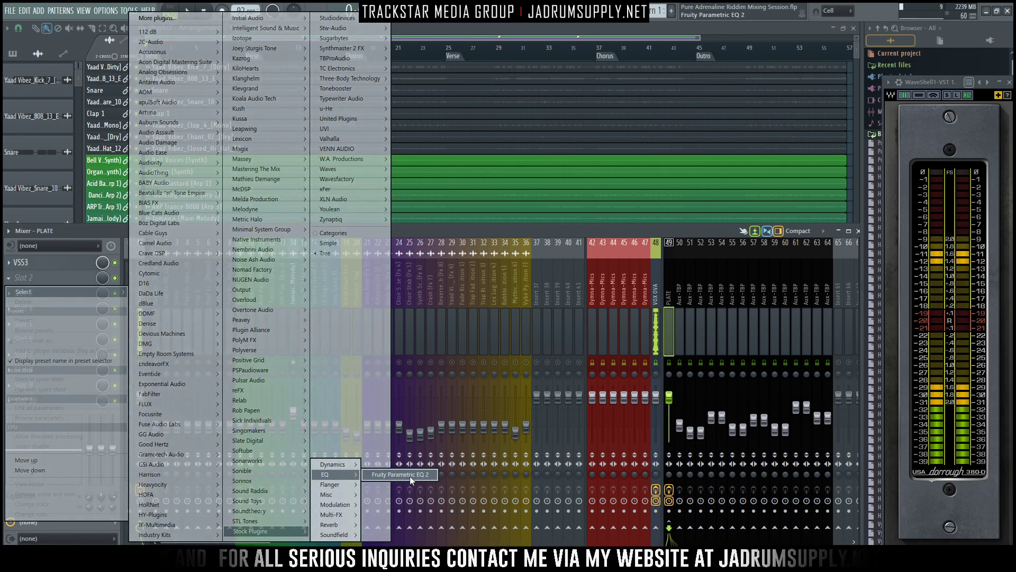
left_click(409, 475)
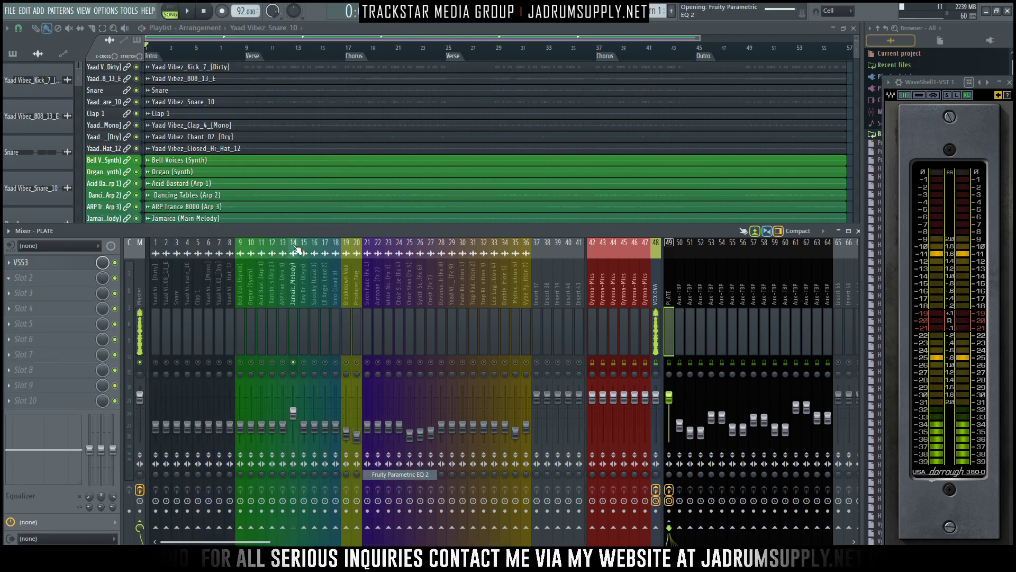
- Apply the 40Hz + 18kHz cut preset to the PLATE track's EQ, view its curve enlarged and close it
left_click(351, 146)
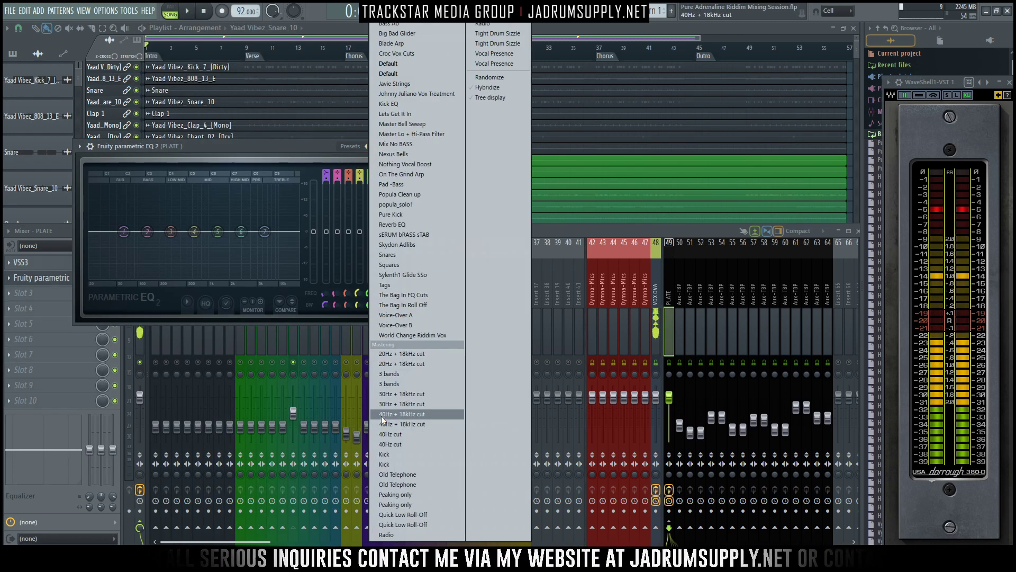
left_click(398, 414)
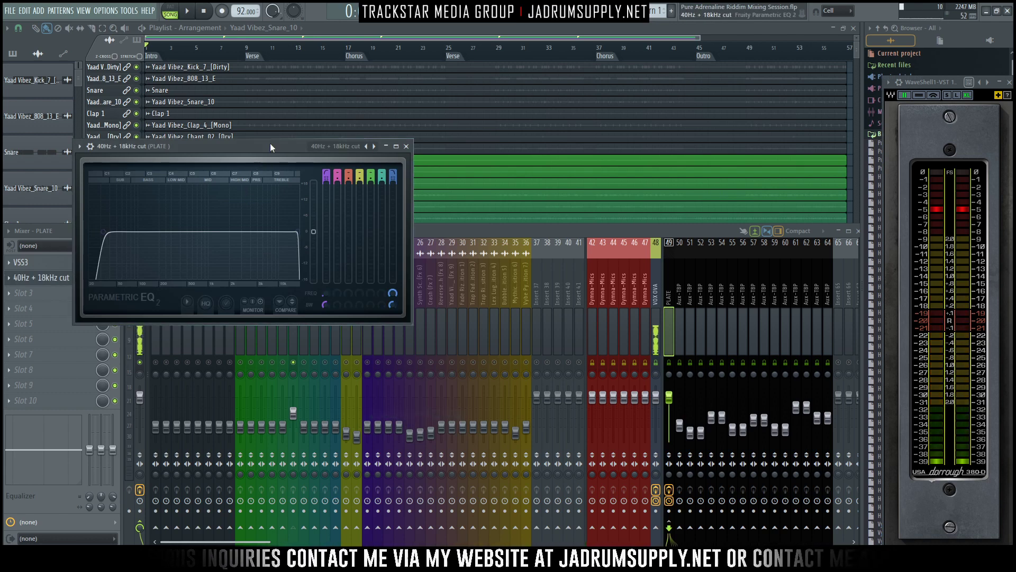
left_click_drag(238, 146, 465, 102)
left_click(622, 102)
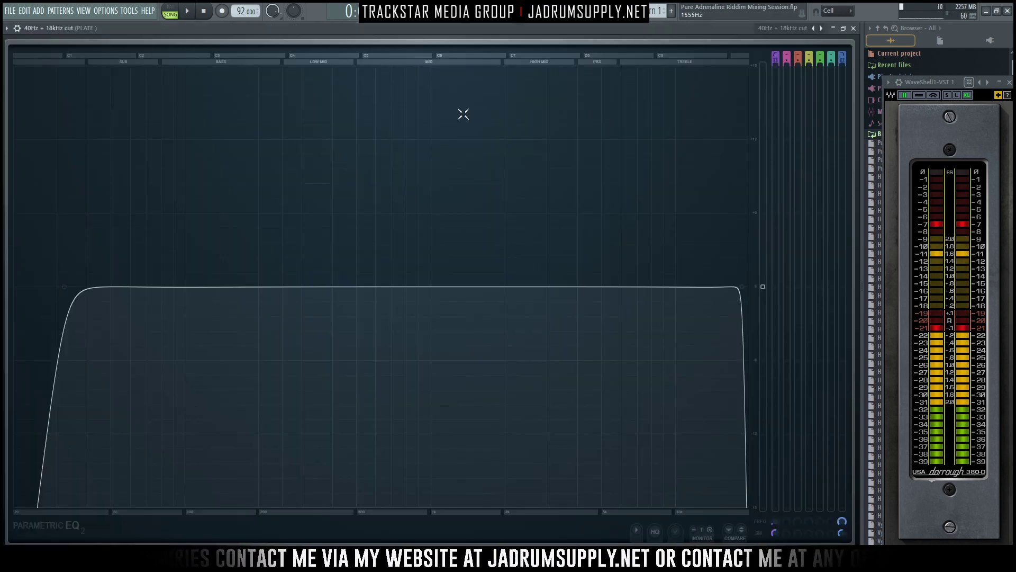
left_click(853, 27)
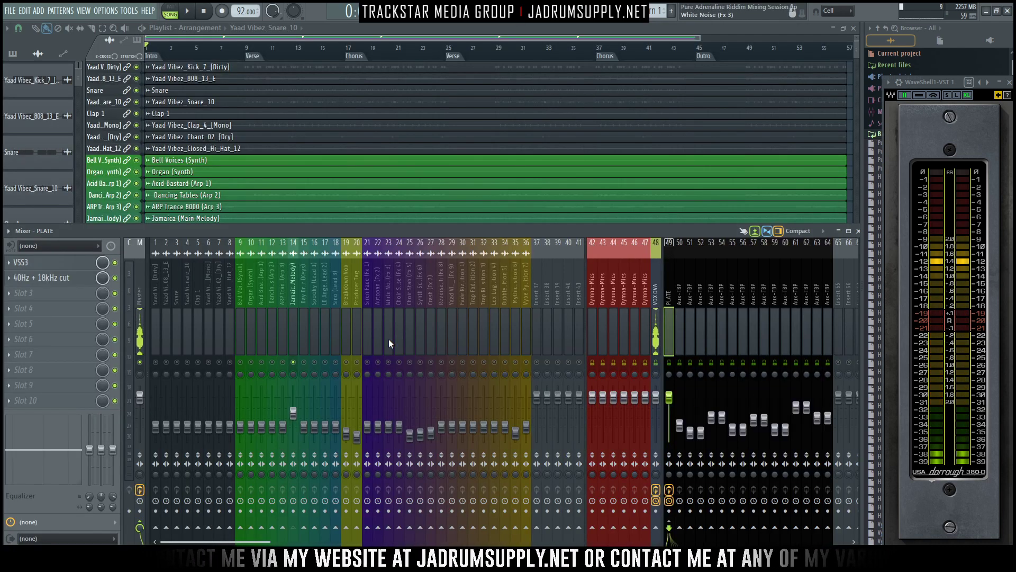
- Audition the Jamaica (Main Melody) track with its plate reverb, then select the PLATE track and stop playback
left_click(294, 318)
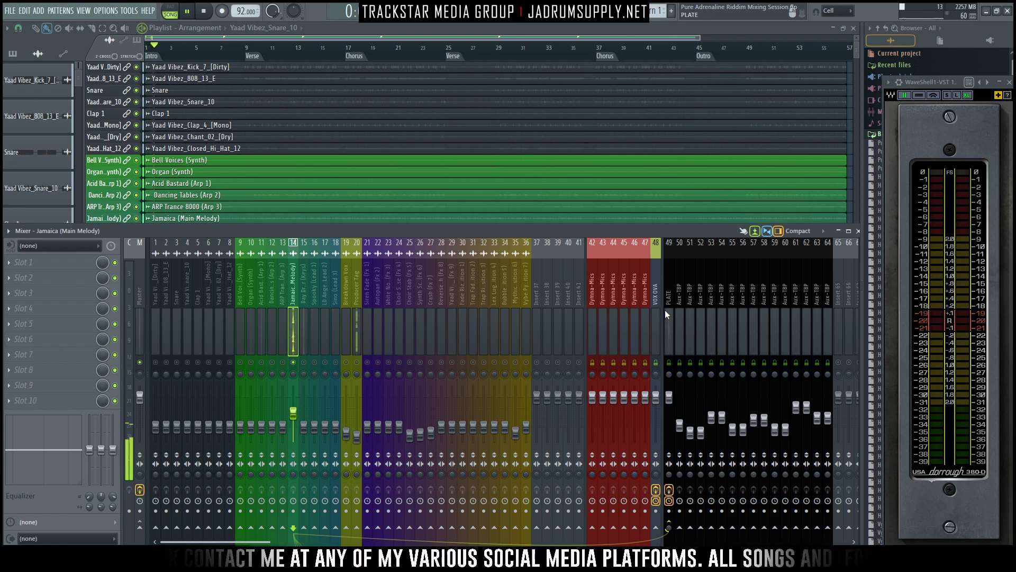
left_click(668, 296)
key("space")
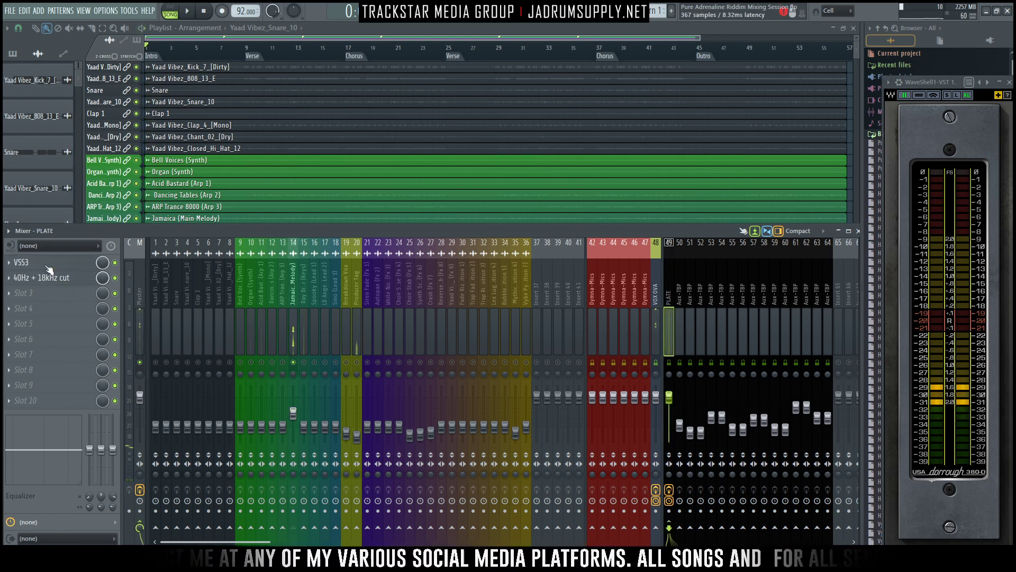
- Reopen the PLATE track's EQ, give the low-pass band a gentler slope and lower its cutoff to about 3.6 kHz
left_click(47, 266)
left_click(55, 277)
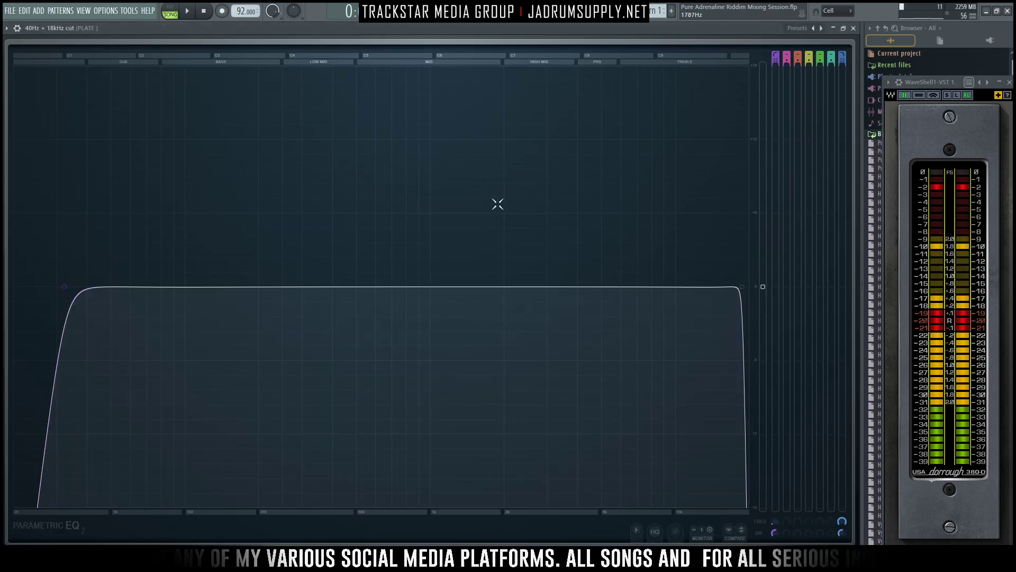
key("space")
left_click_drag(742, 286, 632, 289)
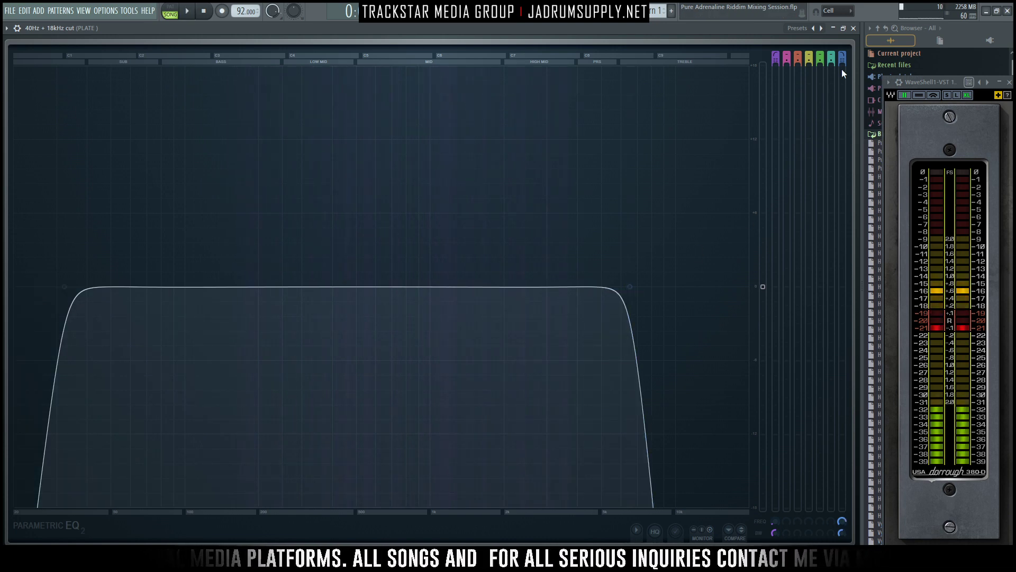
key("space")
key("space")
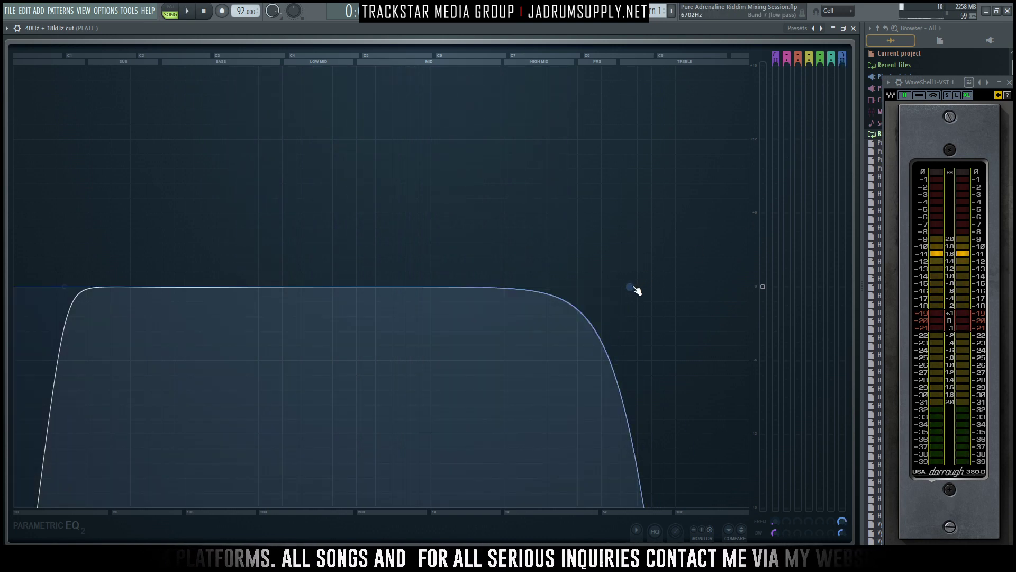
left_click_drag(633, 288, 566, 289)
- Soften the EQ's high-pass slope, raise its cutoff, lower the low-pass cutoff slightly further, and close the EQ
left_click_drag(775, 61, 775, 79)
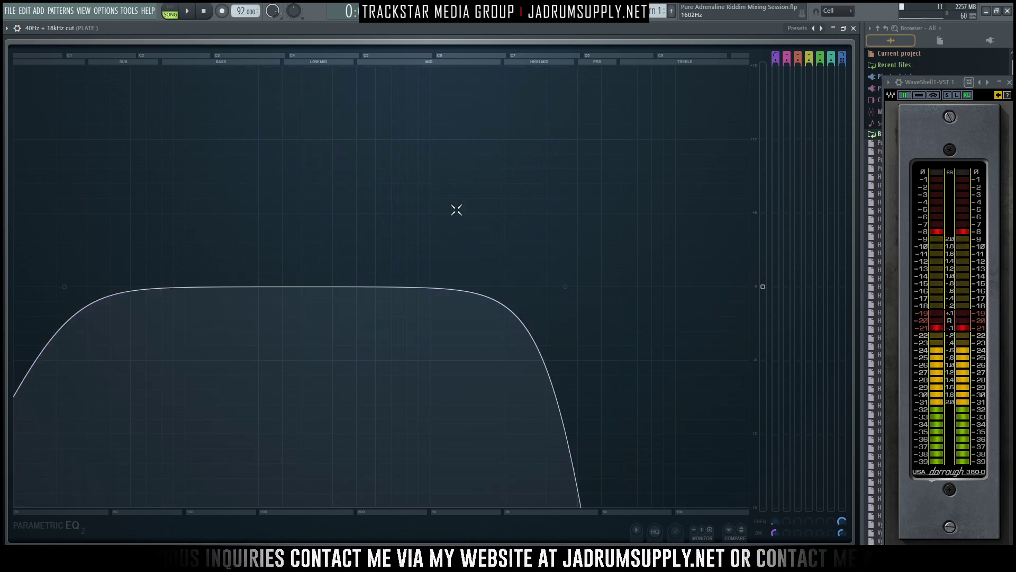
left_click_drag(65, 287, 140, 286)
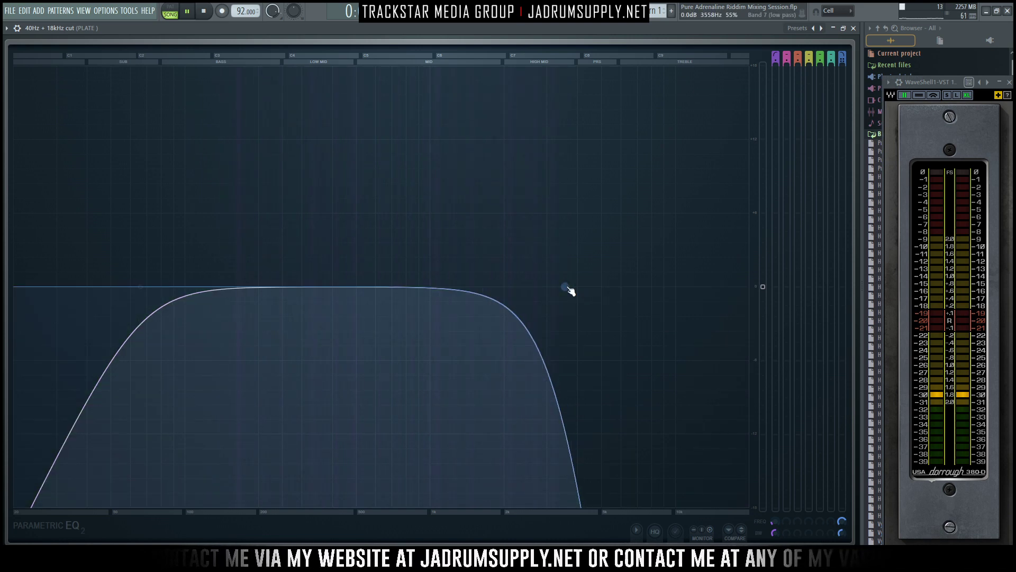
mouse_move(566, 288)
left_mouse_down()
mouse_move(582, 287)
mouse_move(535, 286)
mouse_move(549, 286)
left_mouse_up()
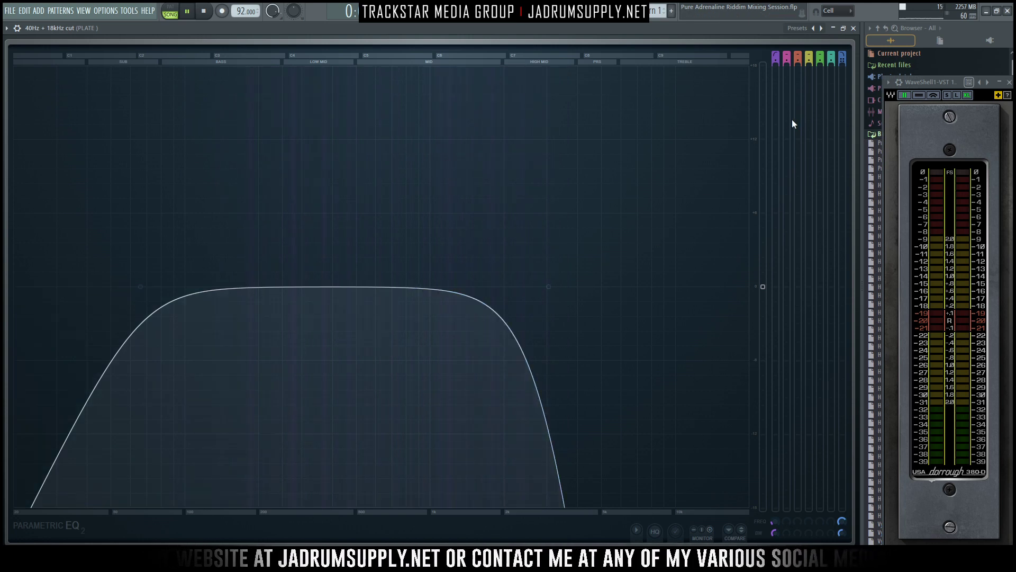
left_click(853, 28)
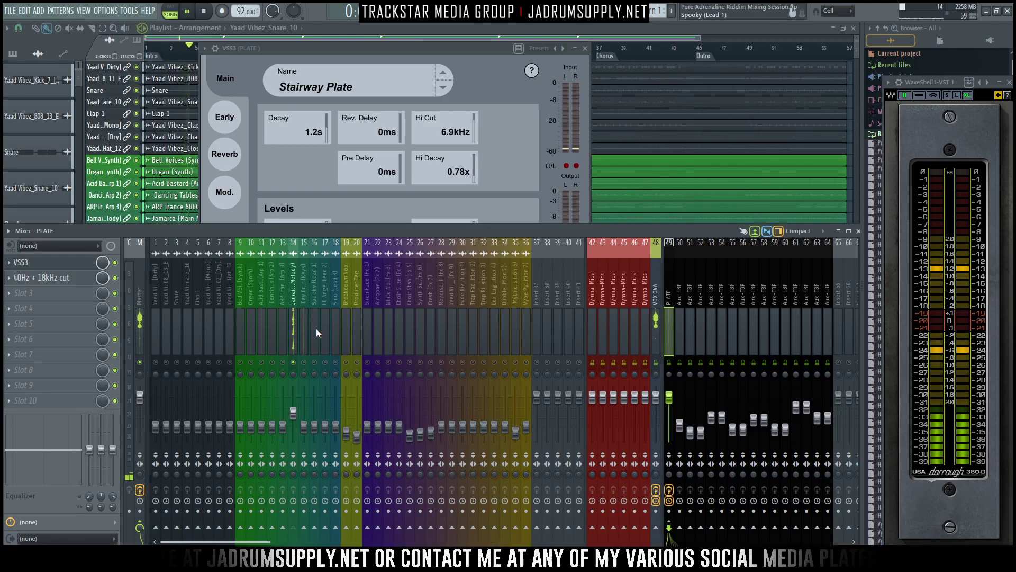
- Select the Jamaica (Main Melody) track and audition it with the filtered plate reverb during playback
left_click(286, 318)
left_click(293, 328)
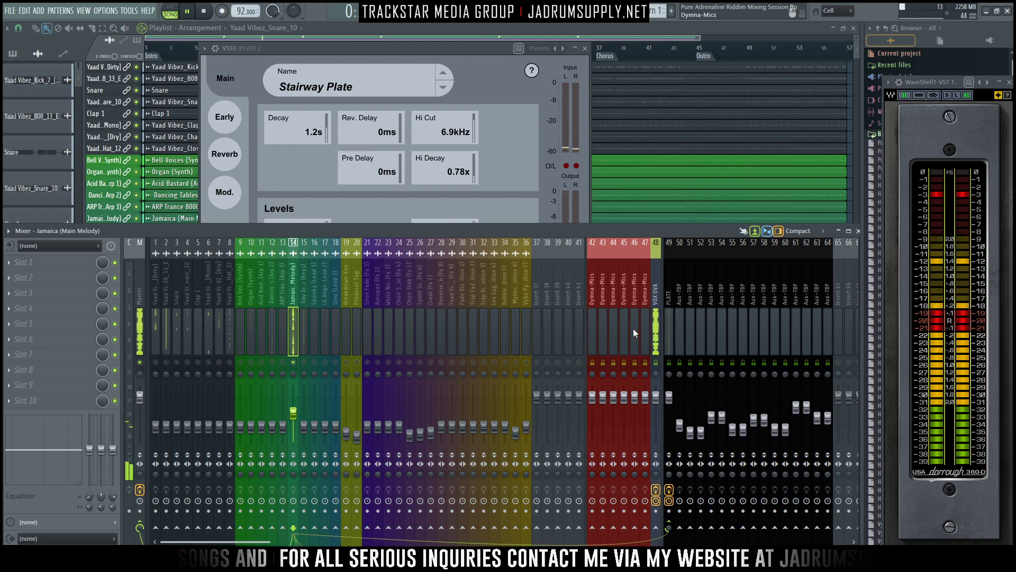
- Rename Aux-TBP track 50 as WIDER, raise its fader level with the PLATE fader, and stop playback
right_click(681, 290)
left_click(711, 256)
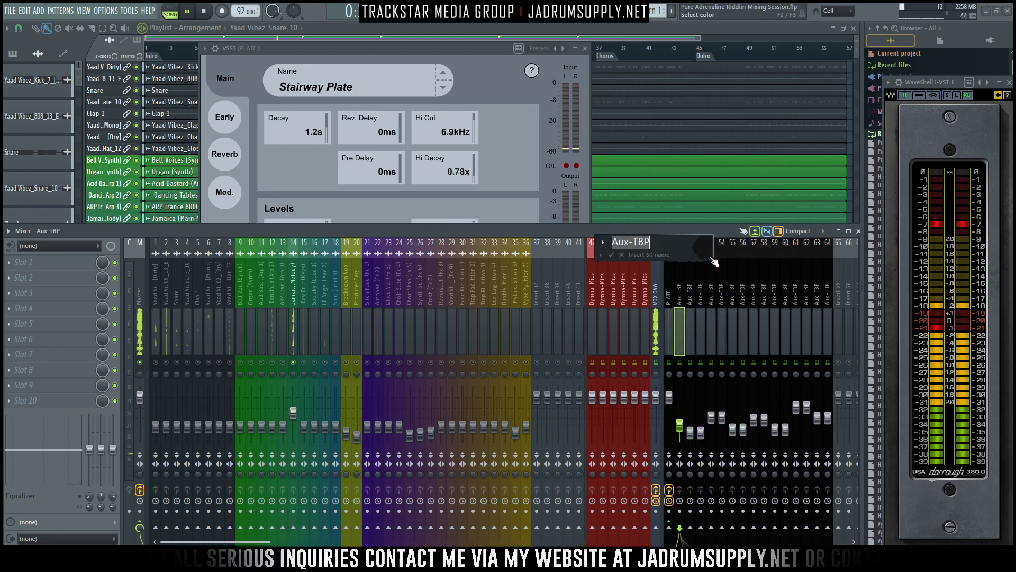
type("WIDER")
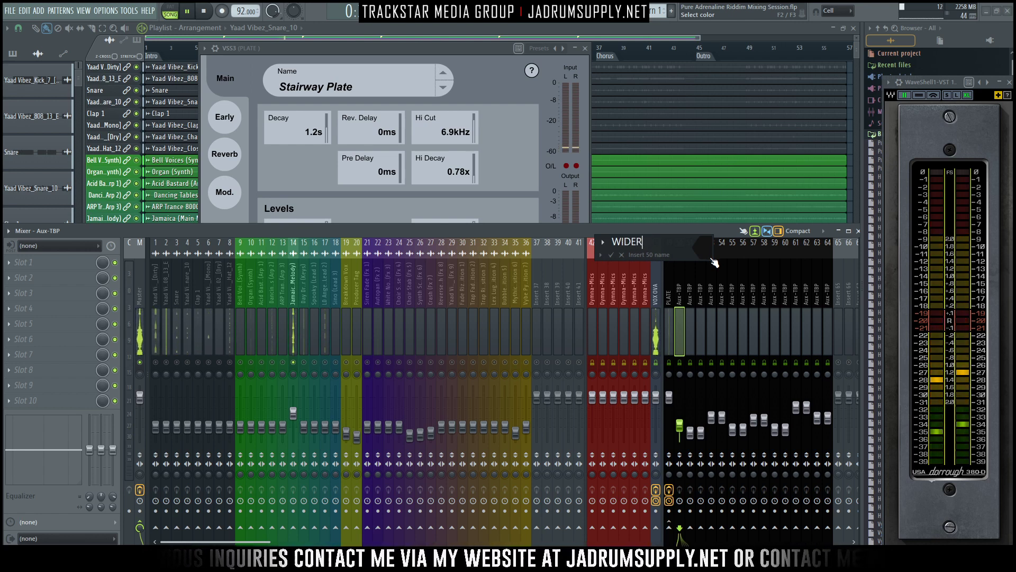
key("Return")
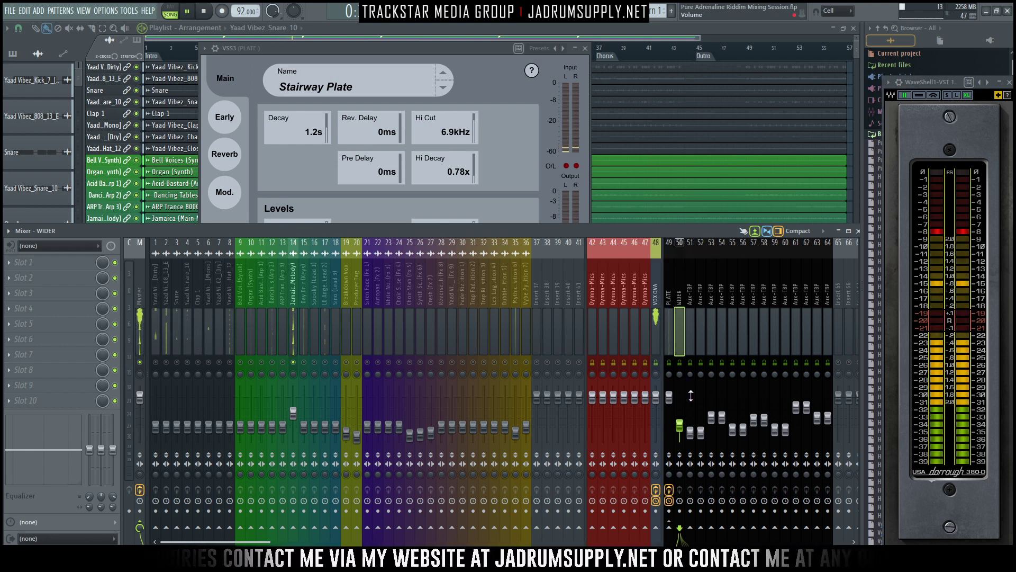
key("space")
- Load the Polyverse Wider plugin into the first effect slot of the WIDER track
left_click(33, 264)
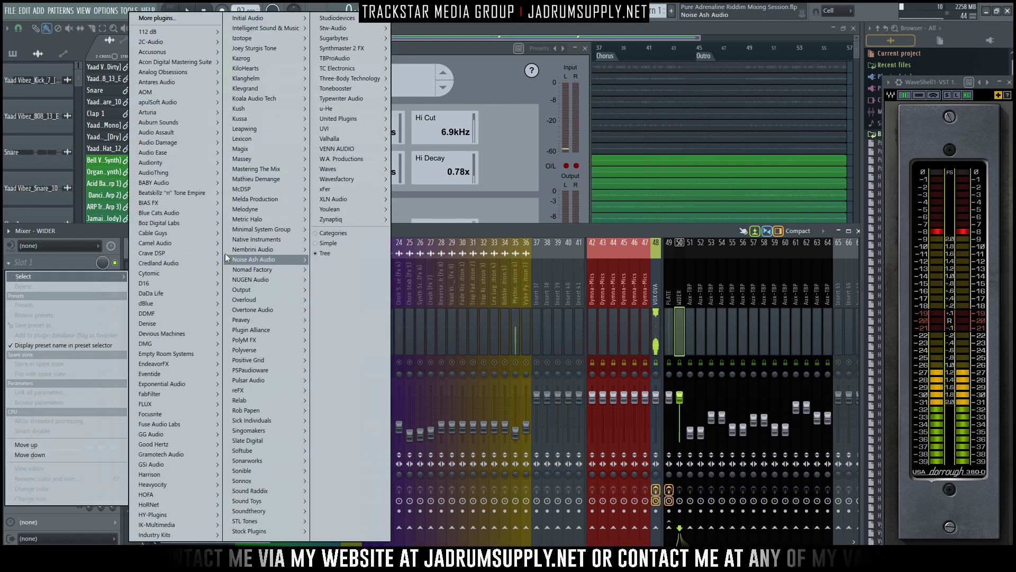
mouse_move(254, 360)
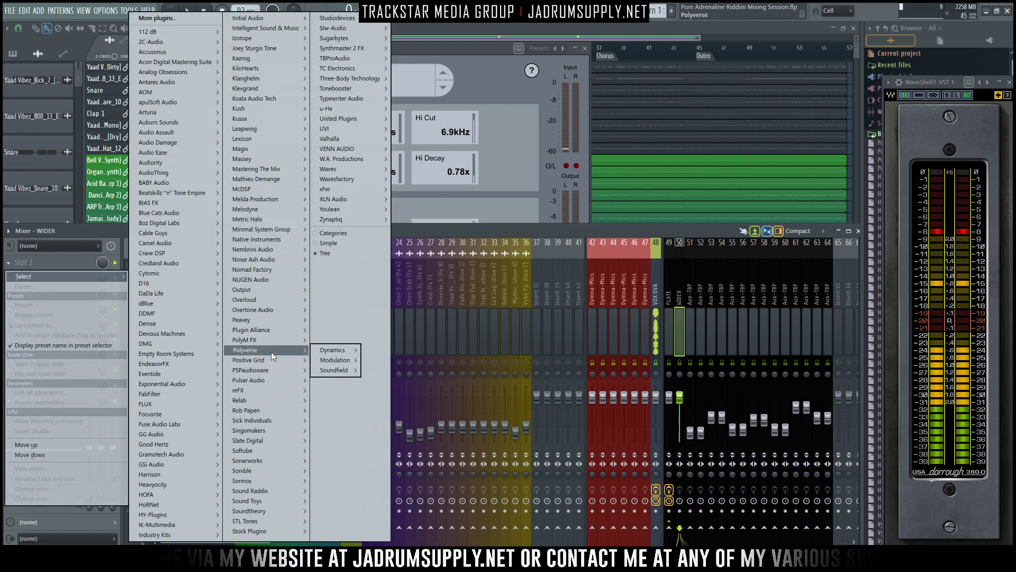
mouse_move(335, 370)
left_click(379, 370)
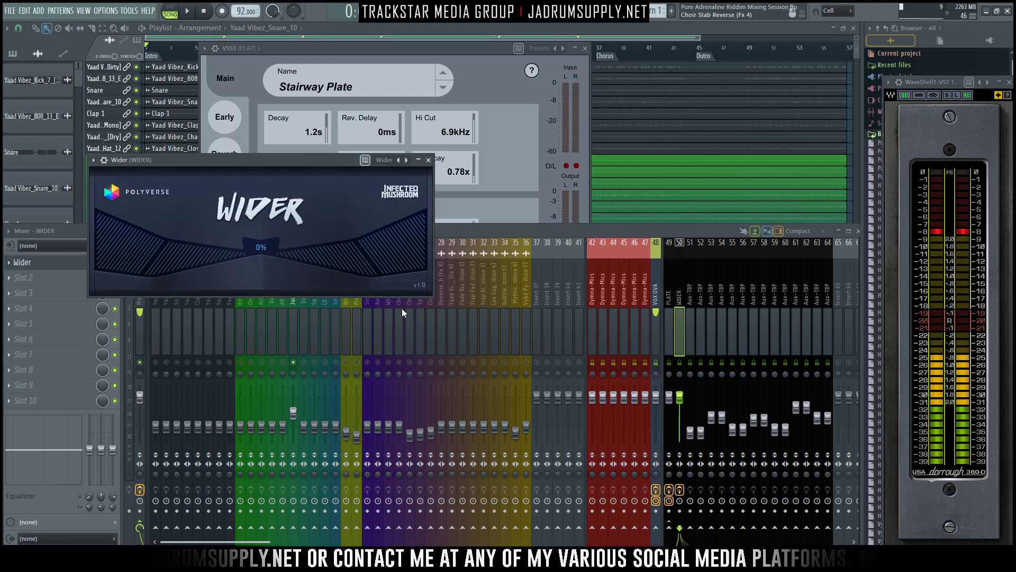
- Move the Wider window clear of the mixer, set its width to 200% and close the plugin
left_click_drag(254, 160, 617, 85)
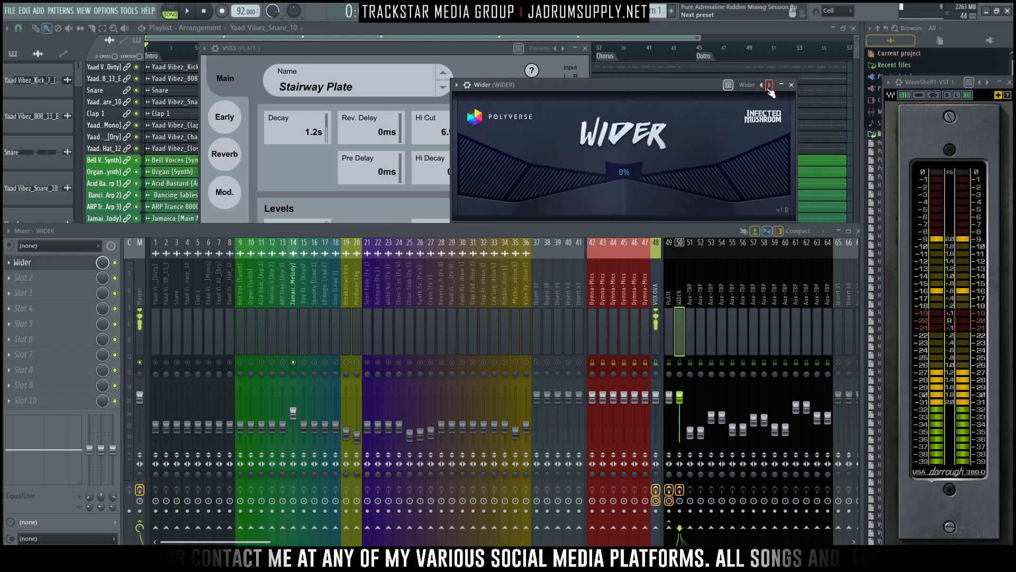
left_click_drag(630, 182, 618, 79)
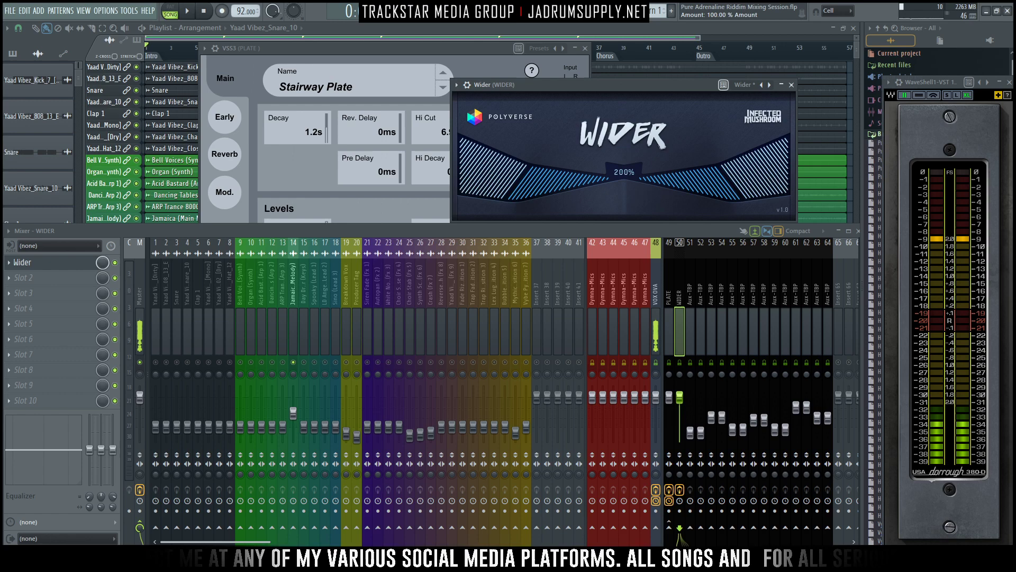
left_click(791, 85)
- Route the Jamaica (Main Melody) track to the WIDER track and audition it, toggling WIDER's mute state
left_click(295, 300)
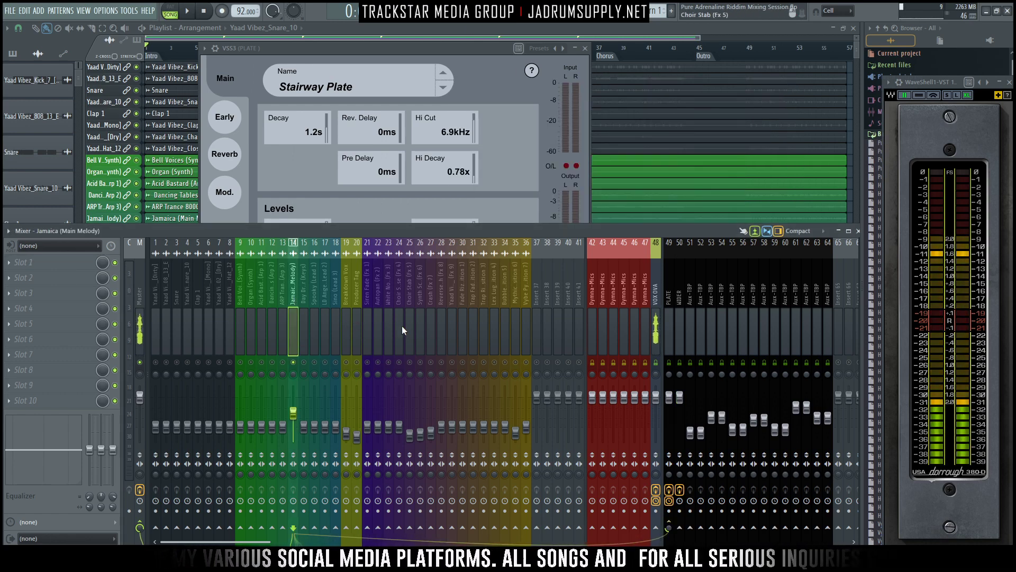
left_click(678, 529)
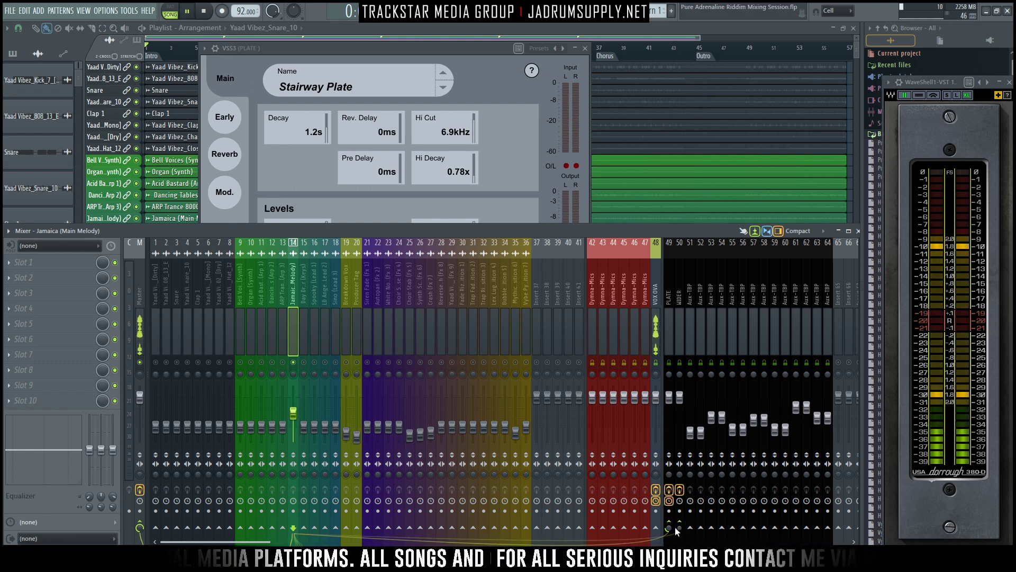
key("space")
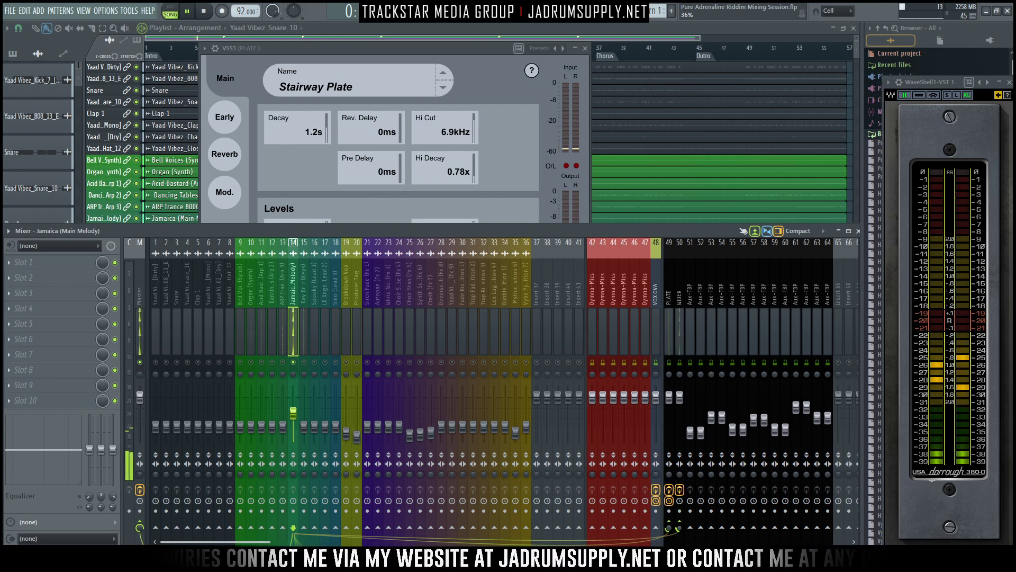
left_click(680, 363)
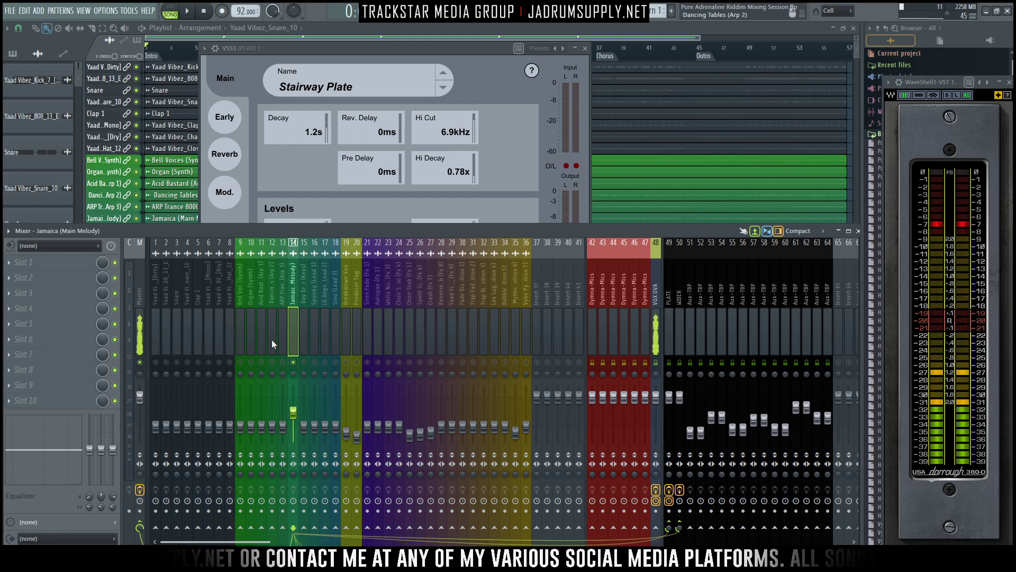
- Raise the Jamaica (Main Melody) fader slightly and check its level by starting and stopping playback
left_click_drag(293, 412, 293, 411)
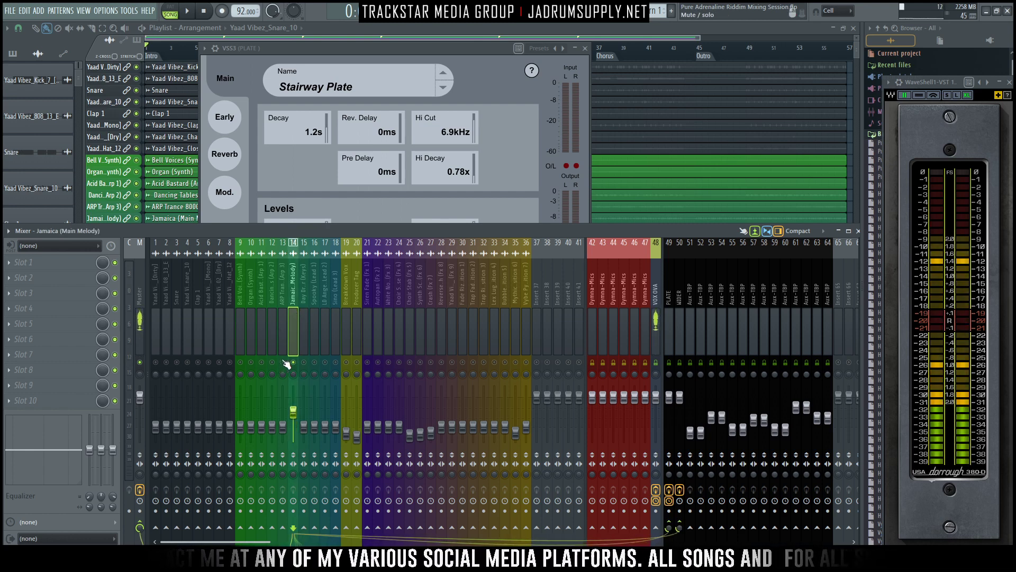
key("space")
key("space")
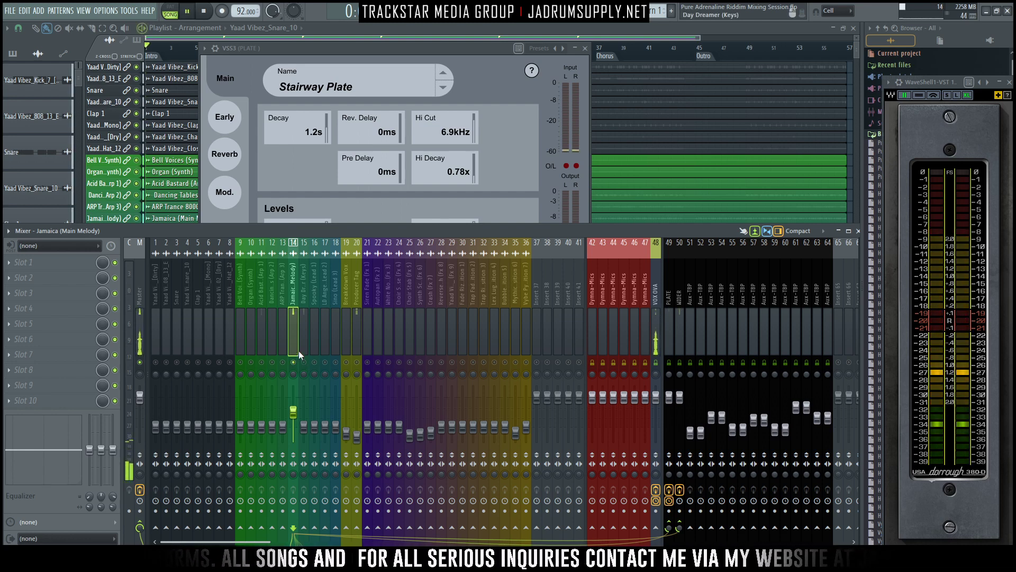
key("space")
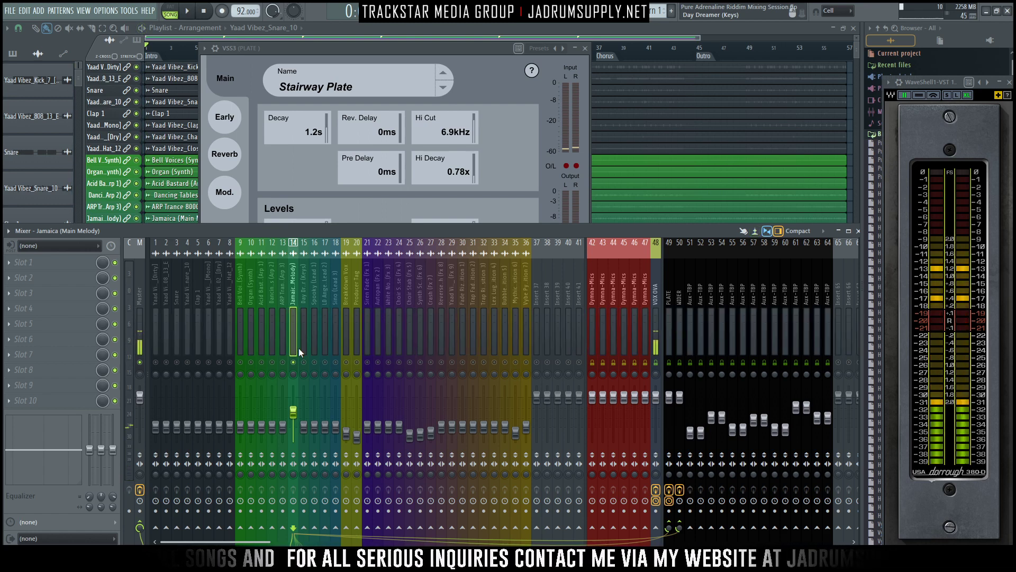
key("space")
key("space")
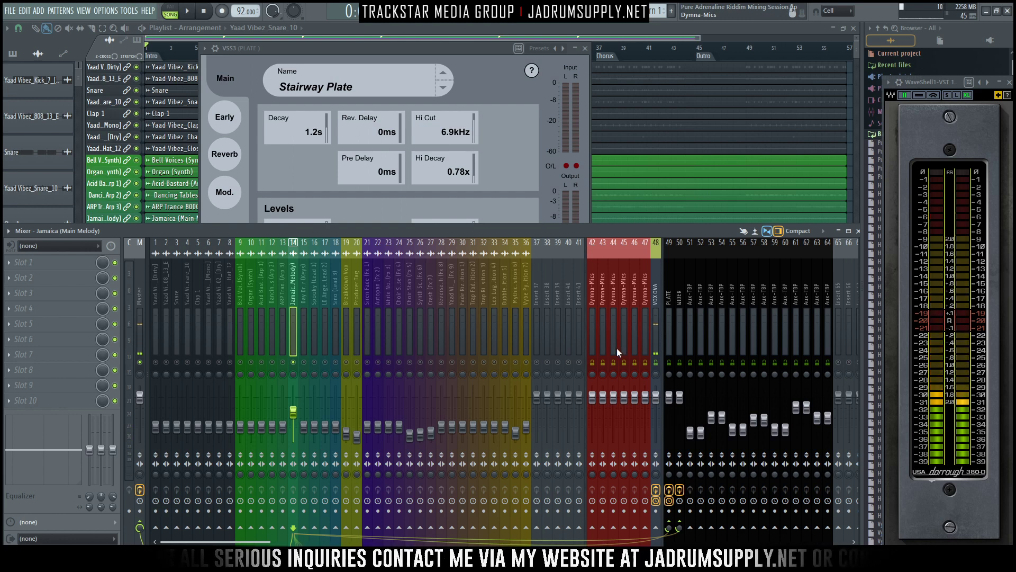
- Audition the main melody again and raise the Day Dreamer (Keys) track's fader
key("space")
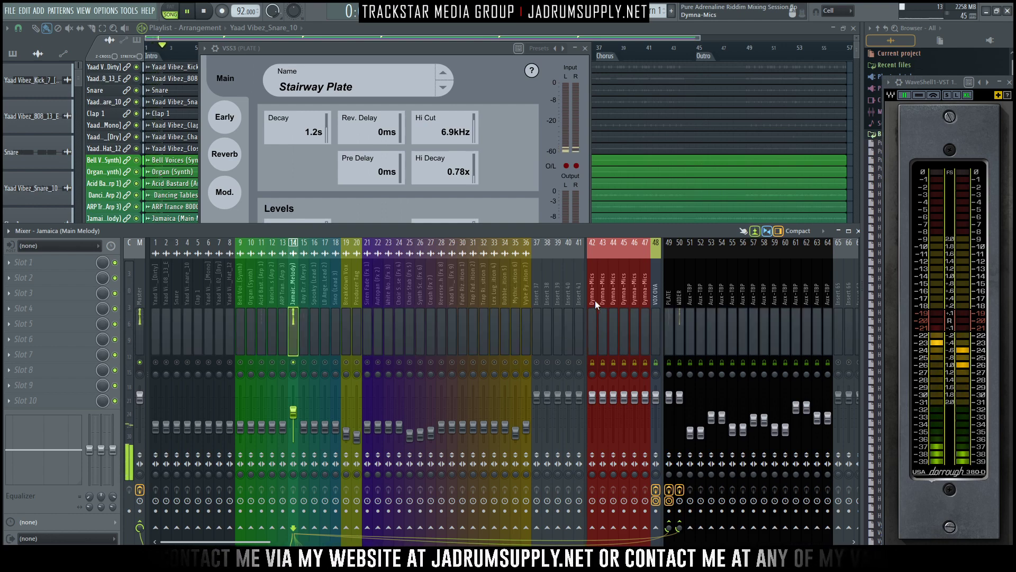
key("space")
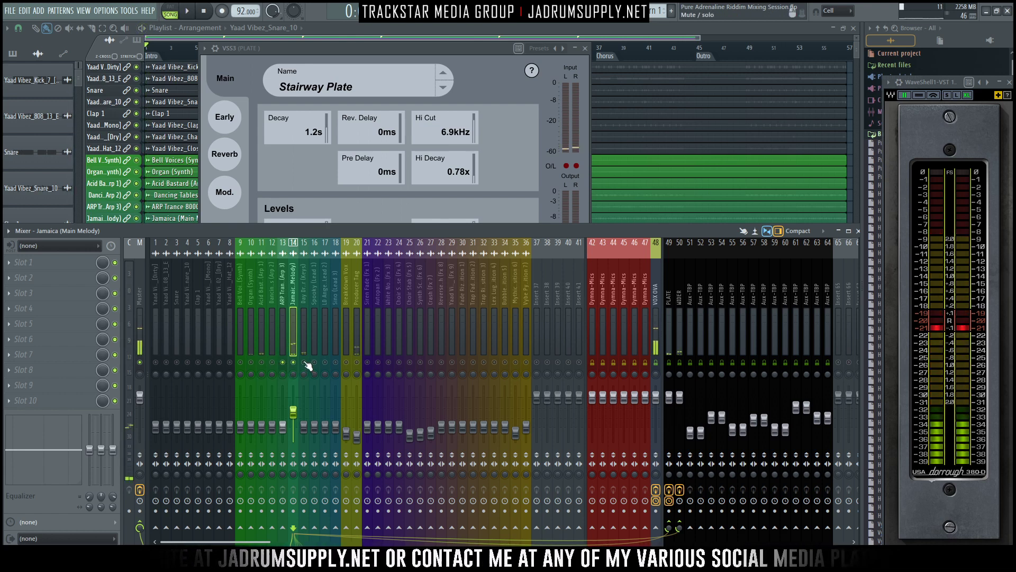
left_click_drag(307, 426, 305, 412)
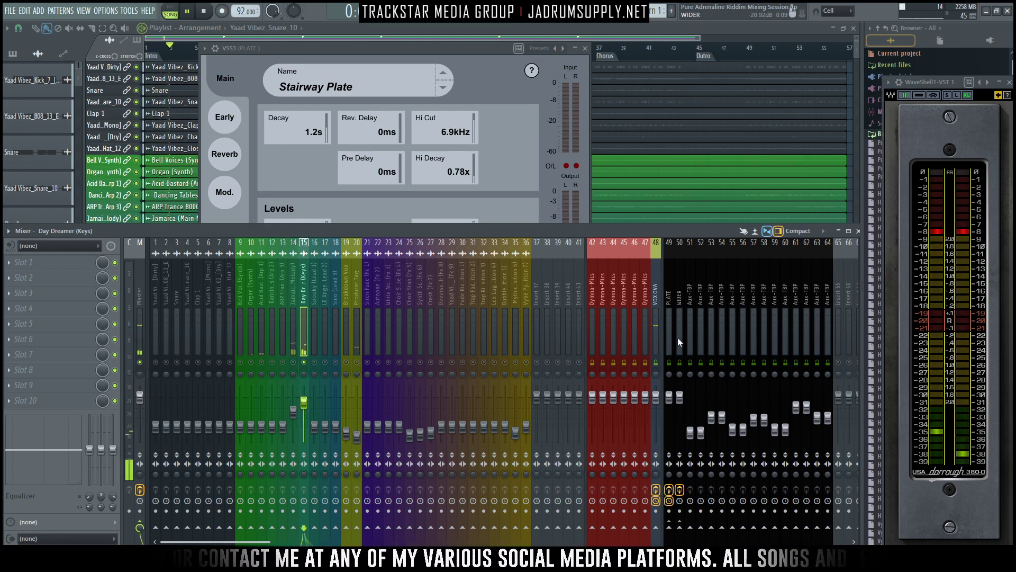
- Rename Aux-TBP track 51 as CHAMBER and raise its fader level with the PLATE and WIDER faders
right_click(691, 296)
left_click(731, 252)
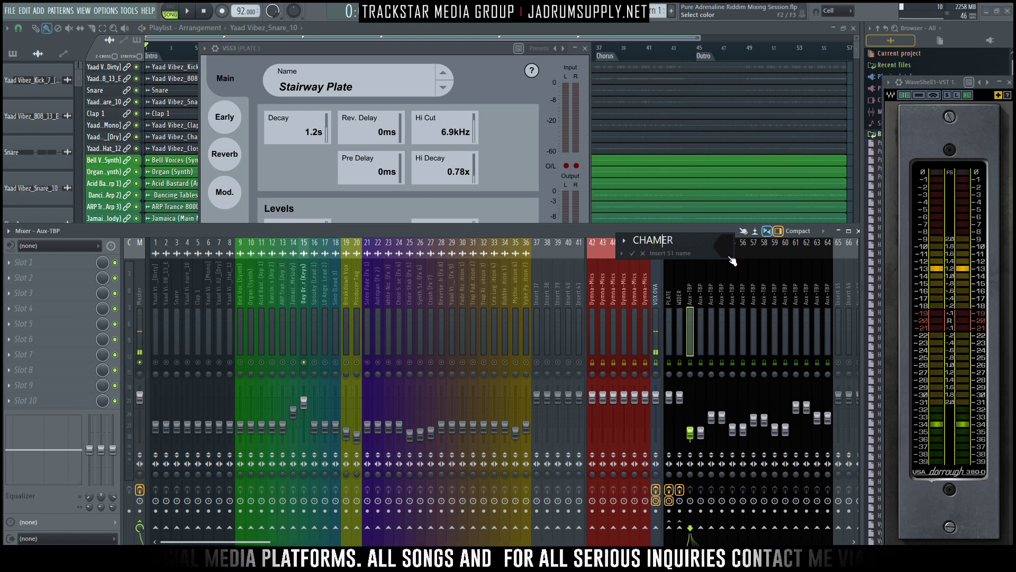
key("Return")
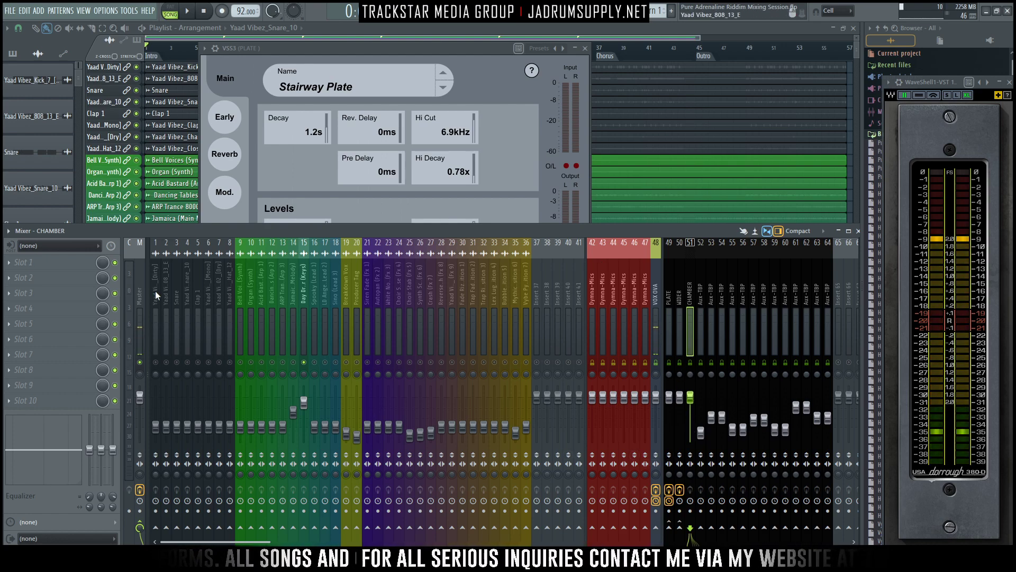
- Load the ValhallaVintageVerb reverb into the first effect slot of the CHAMBER track
left_click(64, 271)
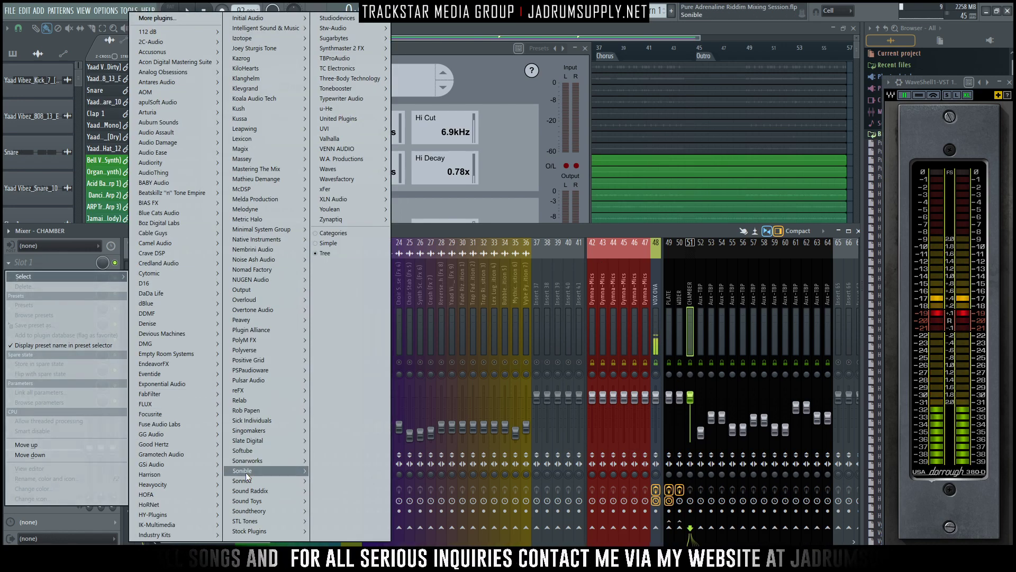
mouse_move(248, 482)
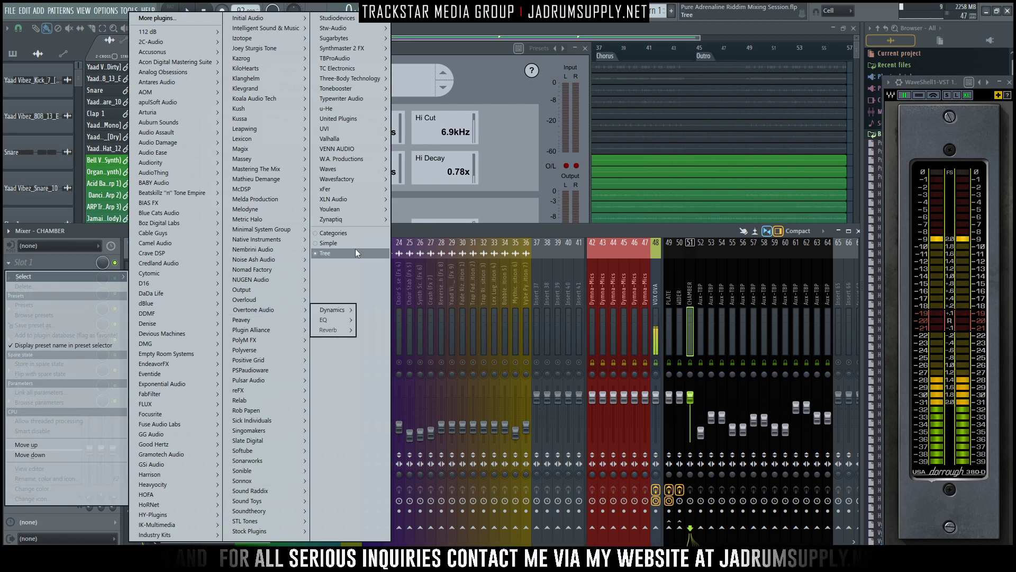
mouse_move(366, 138)
mouse_move(418, 157)
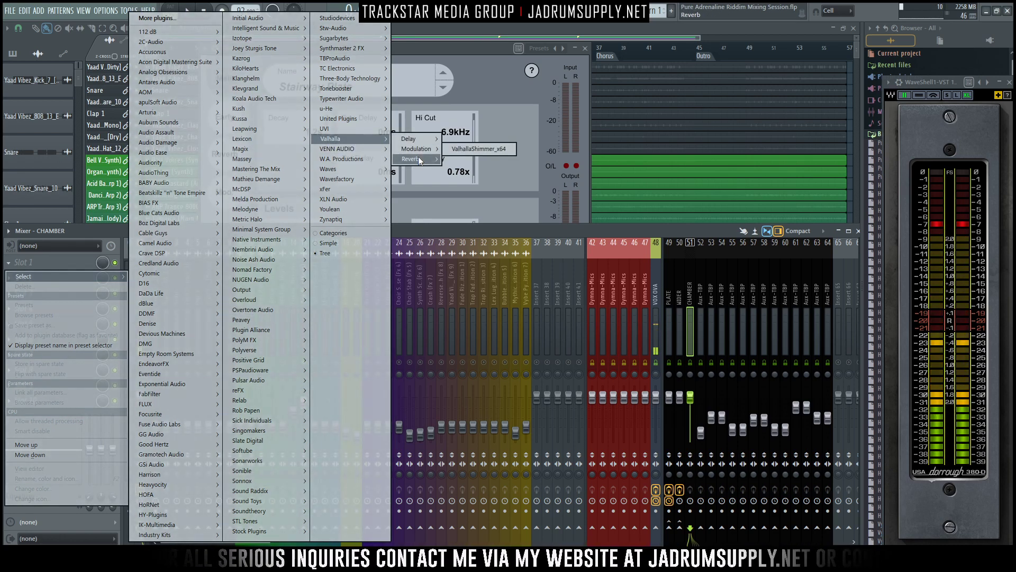
left_click(477, 178)
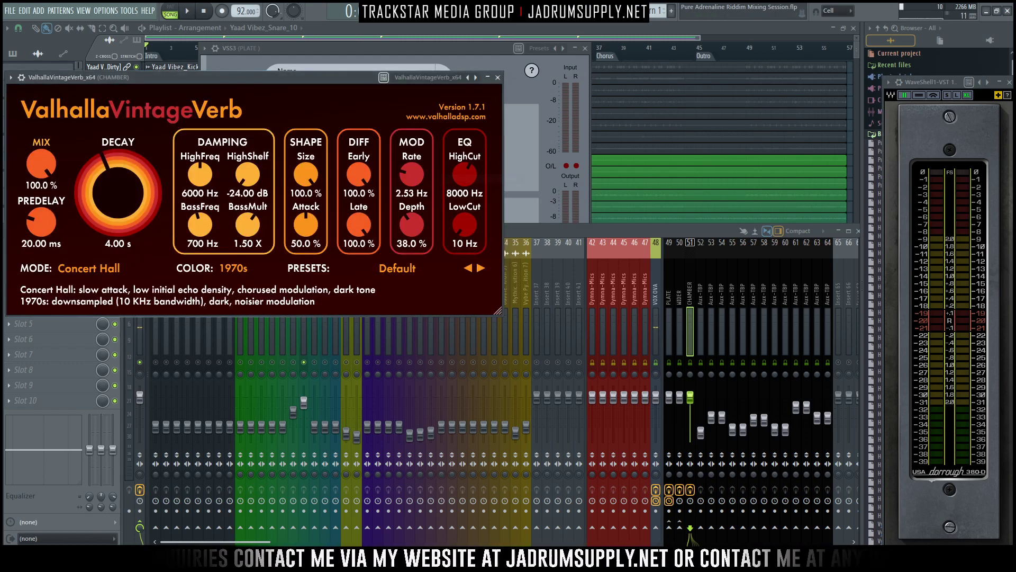
- Set the ValhallaVintageVerb color to 1980s, then move its window clear of the effect slots and shrink it
left_click_drag(282, 78, 666, 104)
left_click(618, 294)
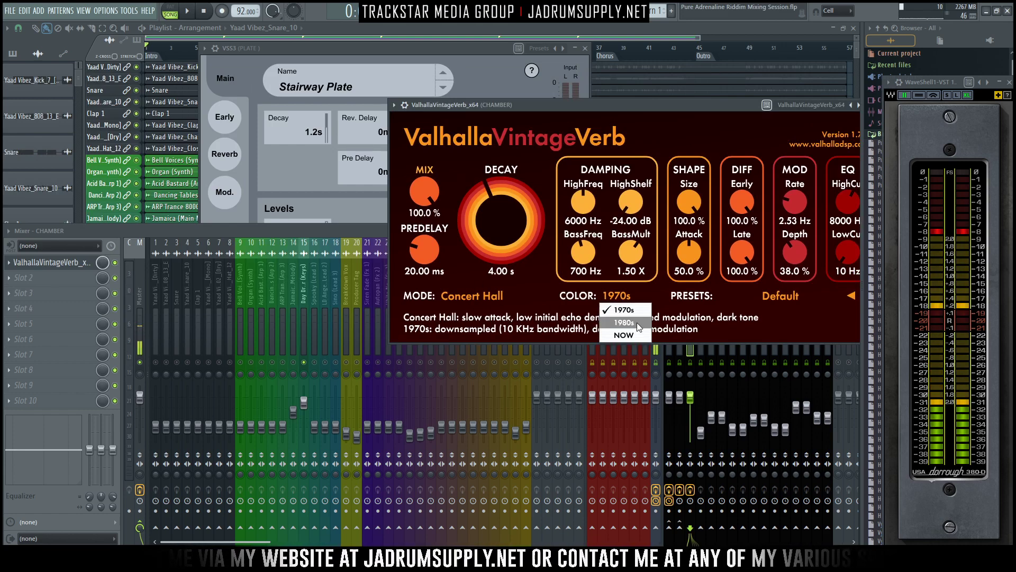
left_click(630, 327)
left_click_drag(572, 104, 391, 95)
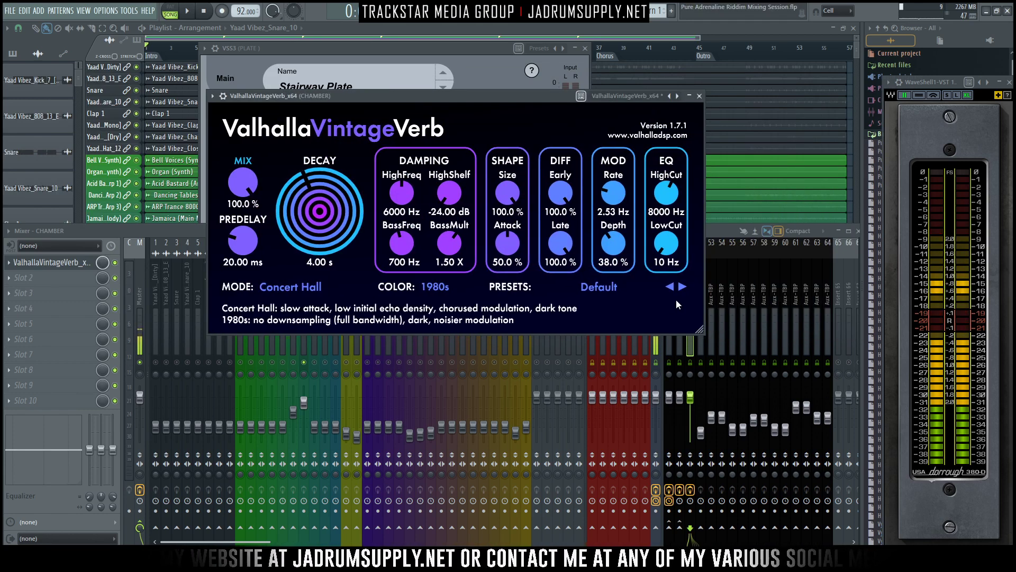
left_click_drag(698, 326, 629, 321)
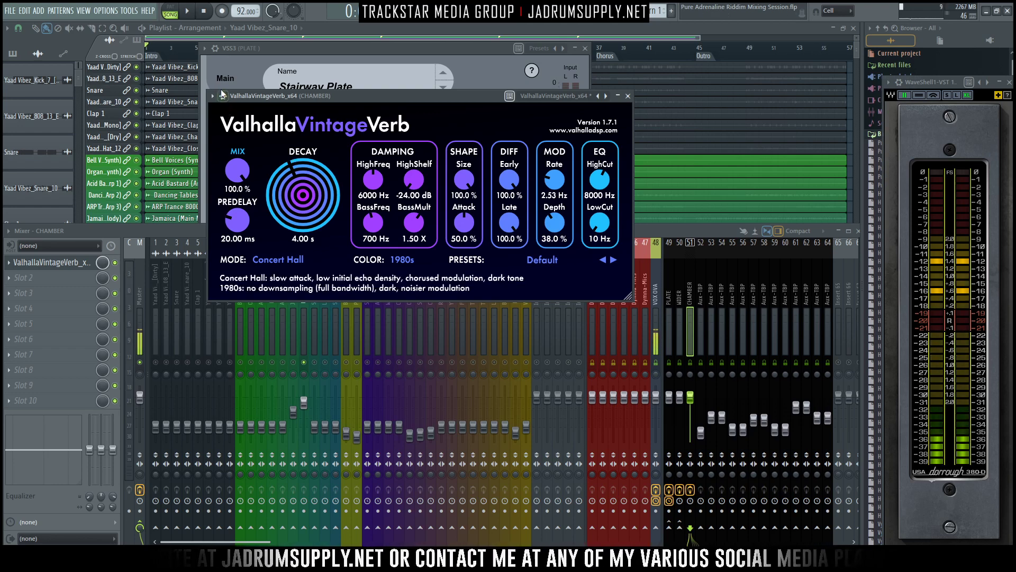
- Make ValhallaVintageVerb bridged in its processing options and return to the reverb controls
left_click(223, 96)
left_click(239, 116)
left_click(256, 137)
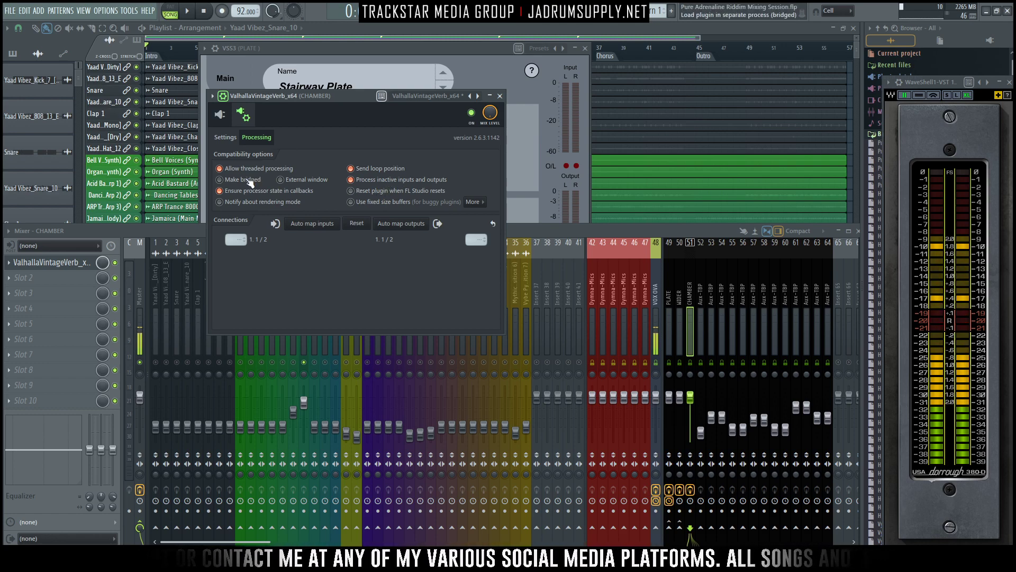
left_click(221, 115)
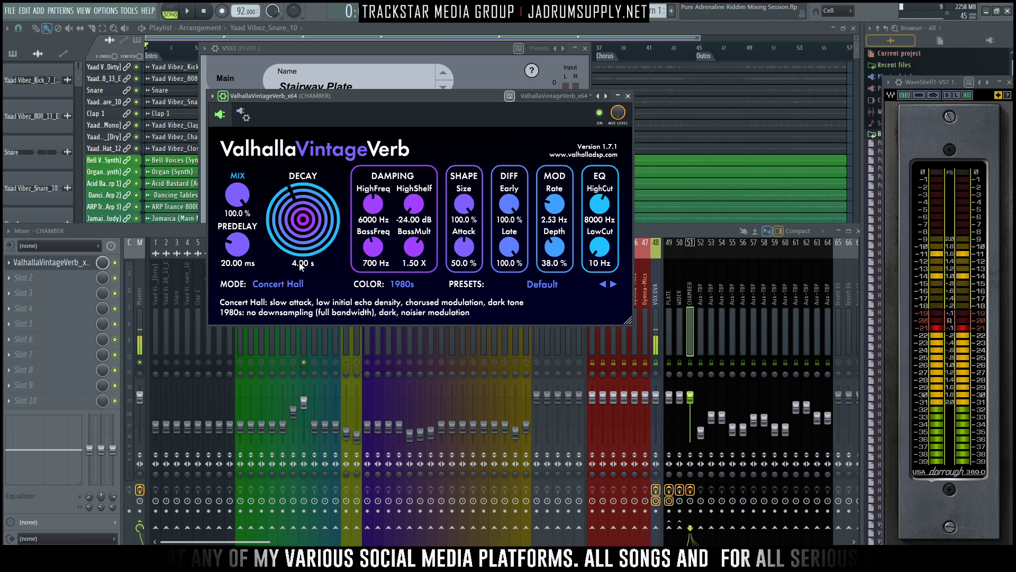
- Use the Windows search calculator to divide 60000 by 92 and halve the result for tempo-based reverb timing
key("super")
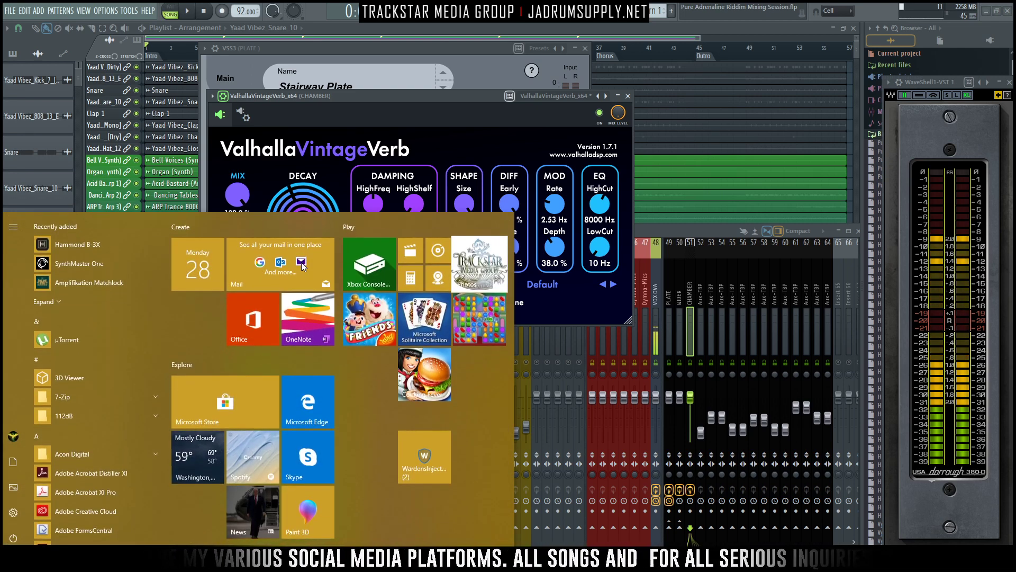
type("60000")
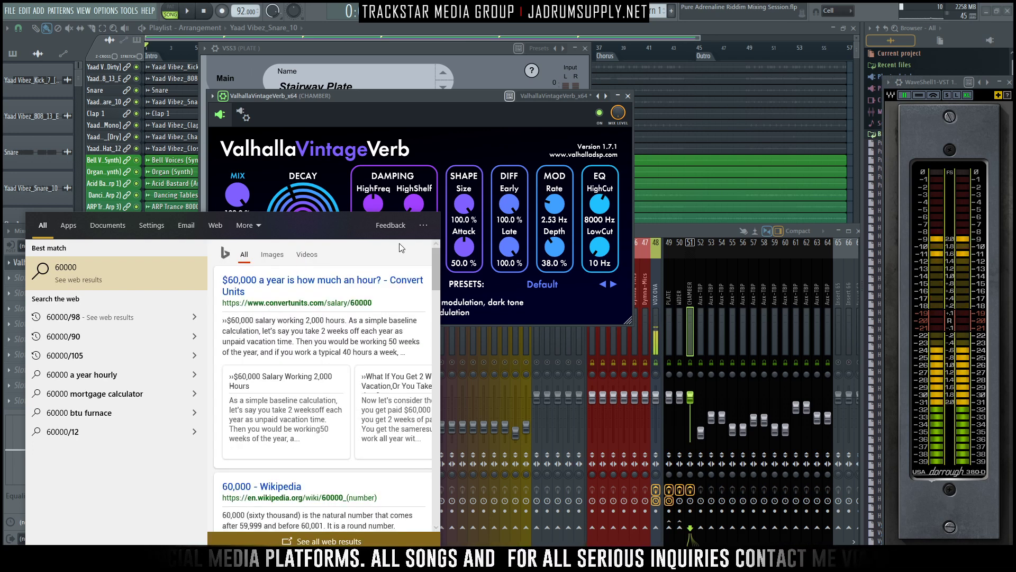
type("/92")
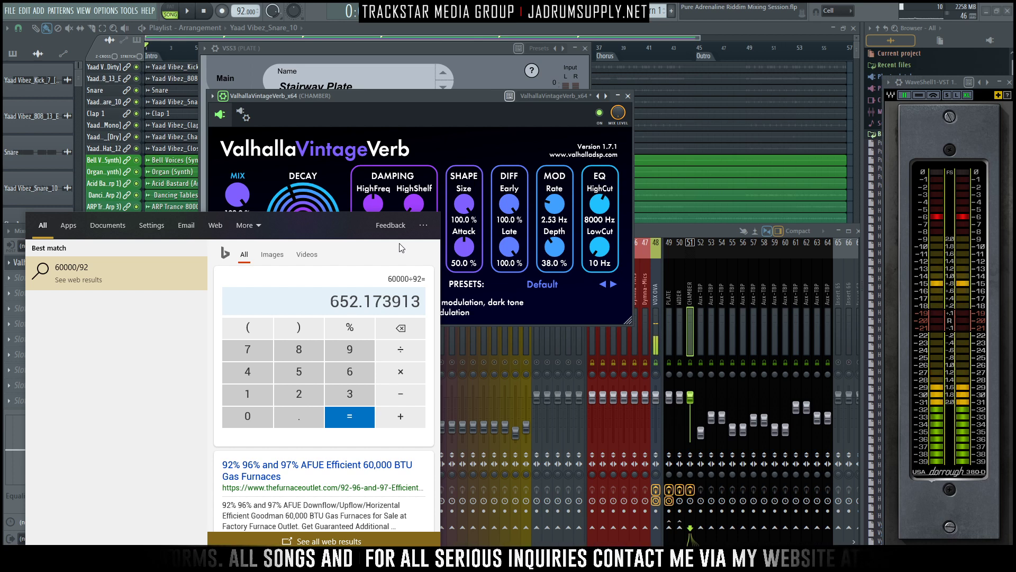
left_click(402, 354)
left_click(315, 401)
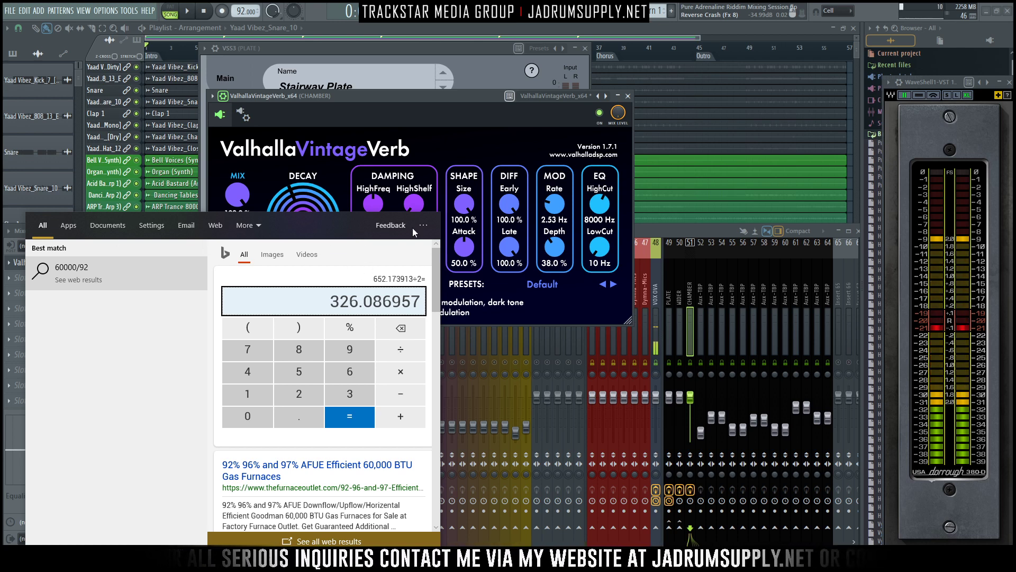
- Set the CHAMBER reverb's decay to 3.62086 s and its predelay to 0 ms
left_click(430, 132)
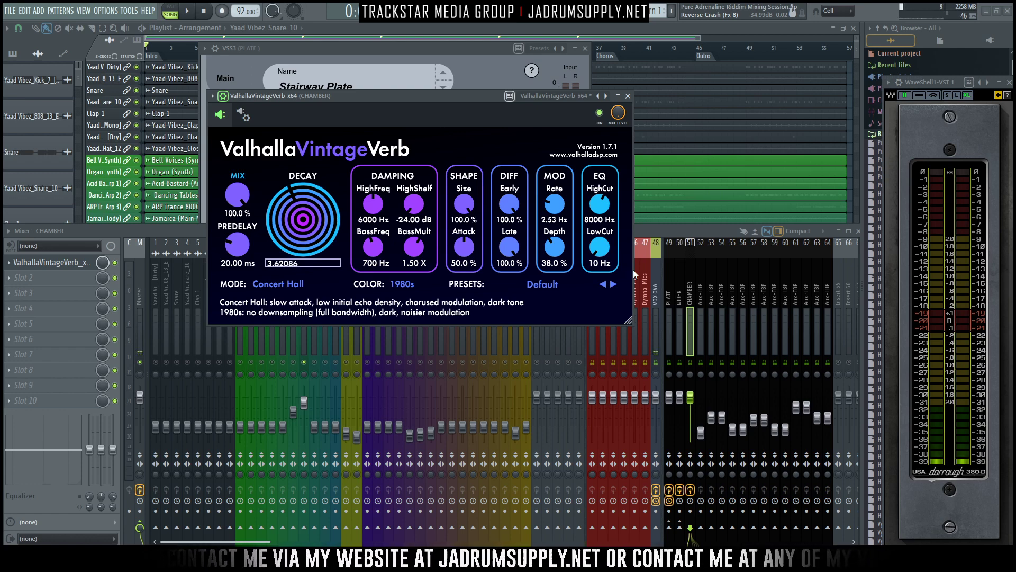
key("Return")
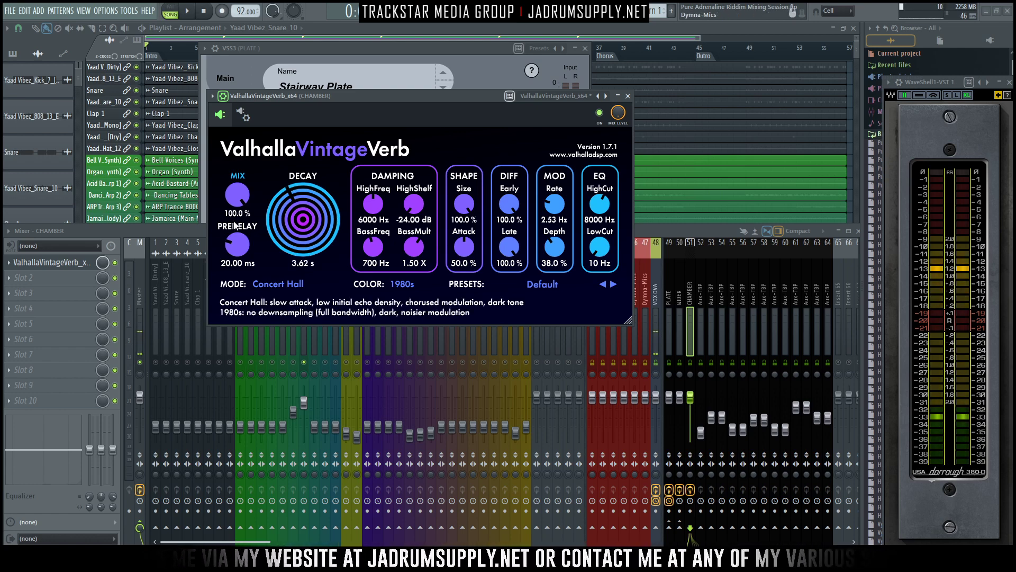
left_click_drag(236, 251, 236, 270)
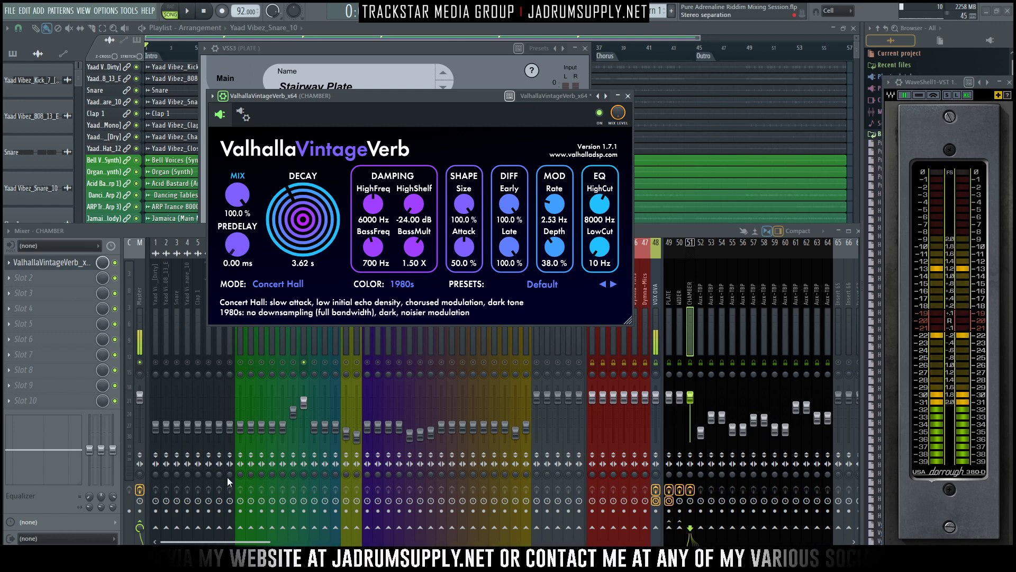
- Switch the ValhallaVintageVerb mode to Chamber and close the plugin window
left_click(277, 284)
left_click(285, 346)
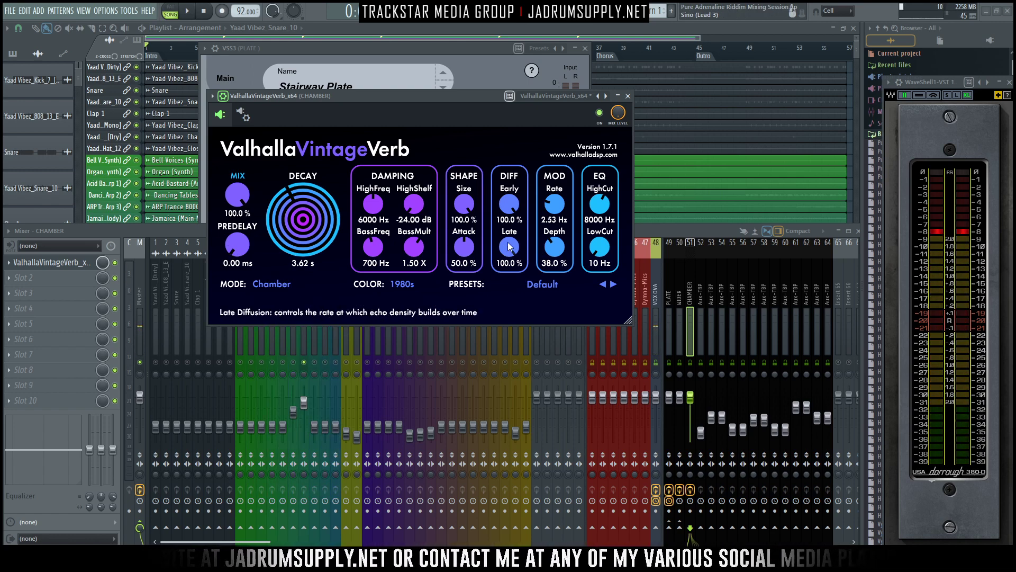
left_click(628, 96)
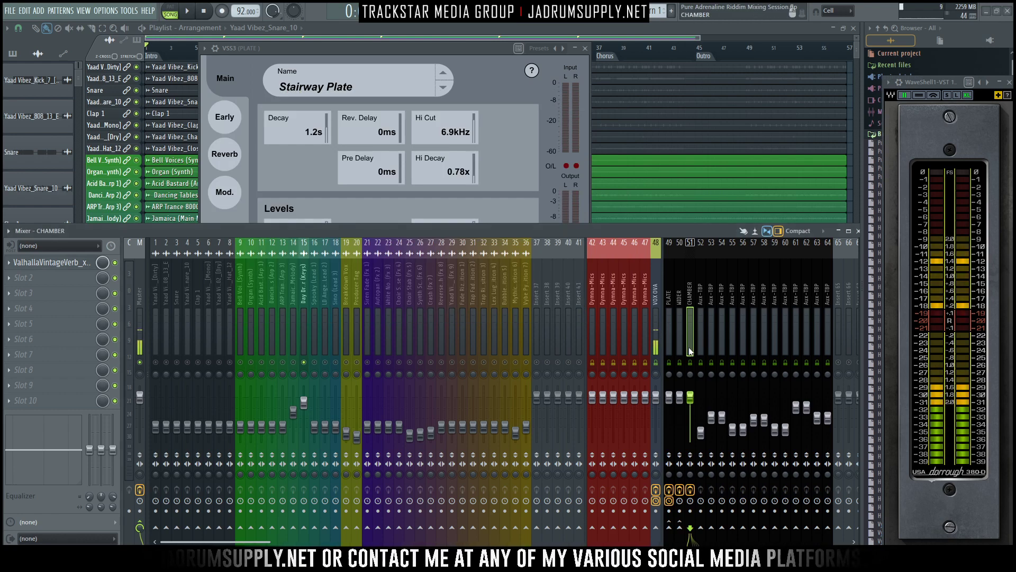
- Select the Day Dreamer (Keys) track and start playback to audition it
left_click(313, 314)
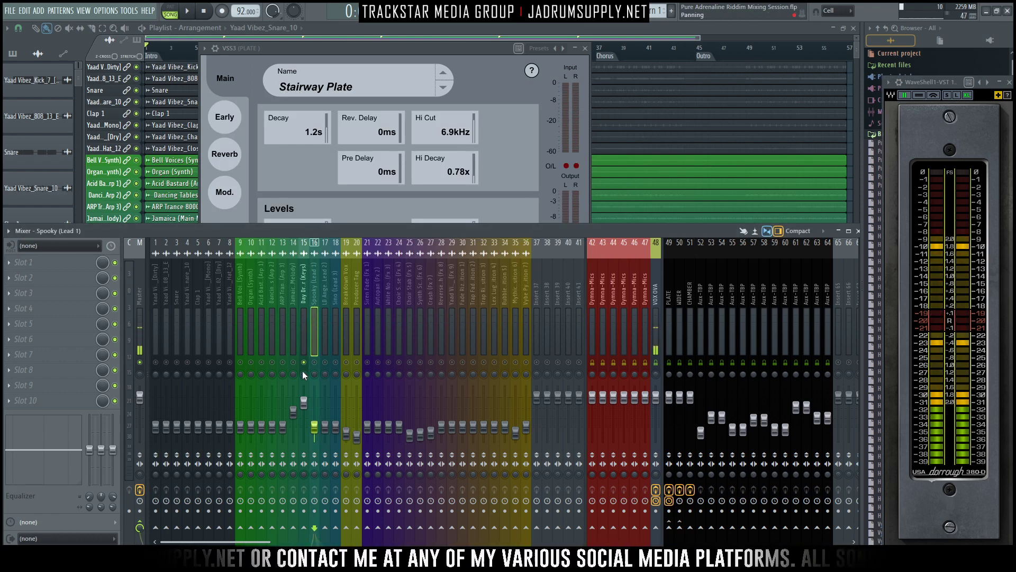
left_click(301, 339)
key("space")
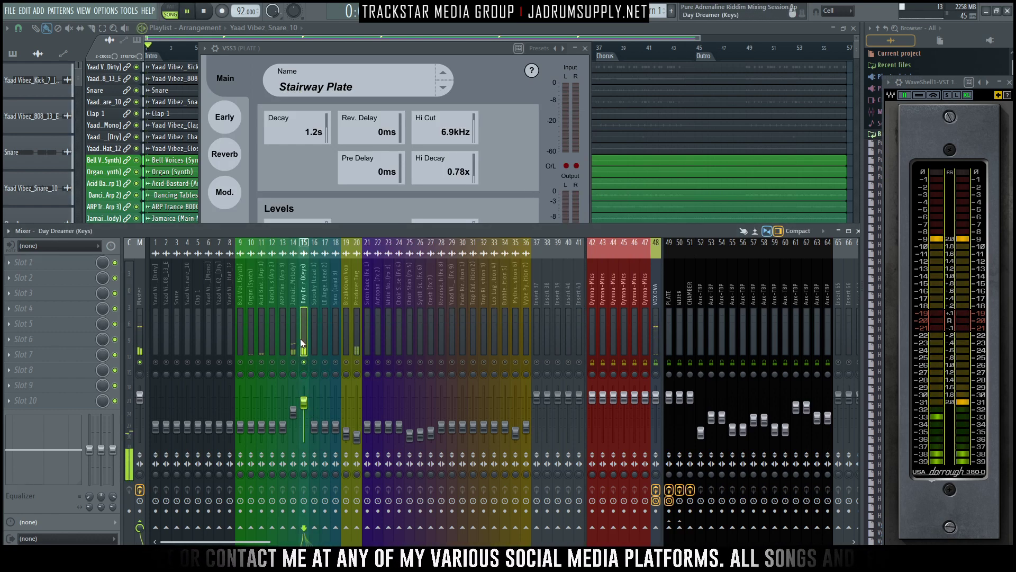
- Insert Fruity Parametric EQ 2 on the Day Dreamer (Keys) track and load the 20Hz + 18kHz cut preset
left_click(32, 262)
mouse_move(24, 276)
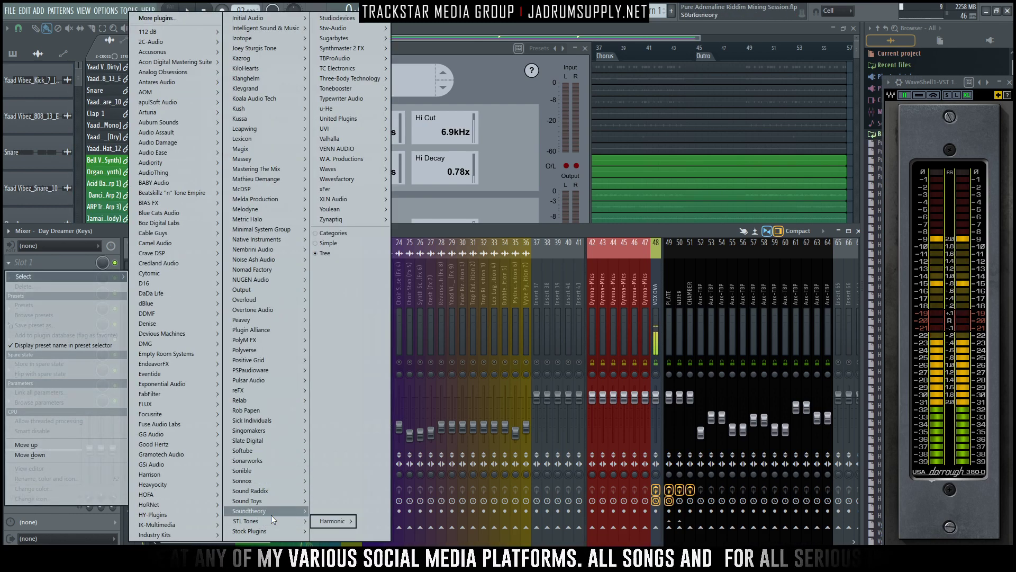
mouse_move(278, 501)
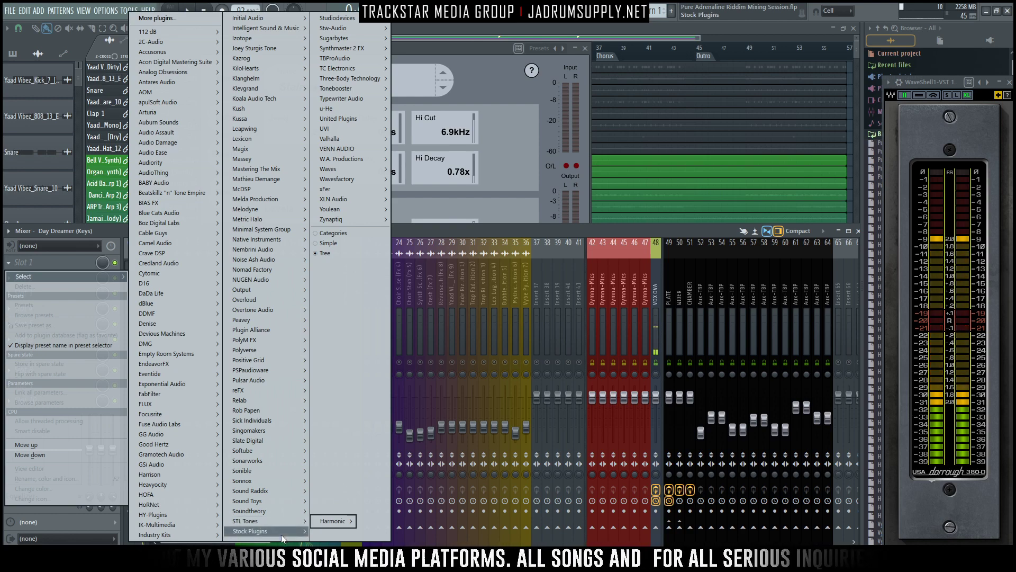
mouse_move(281, 532)
mouse_move(334, 475)
left_click(397, 478)
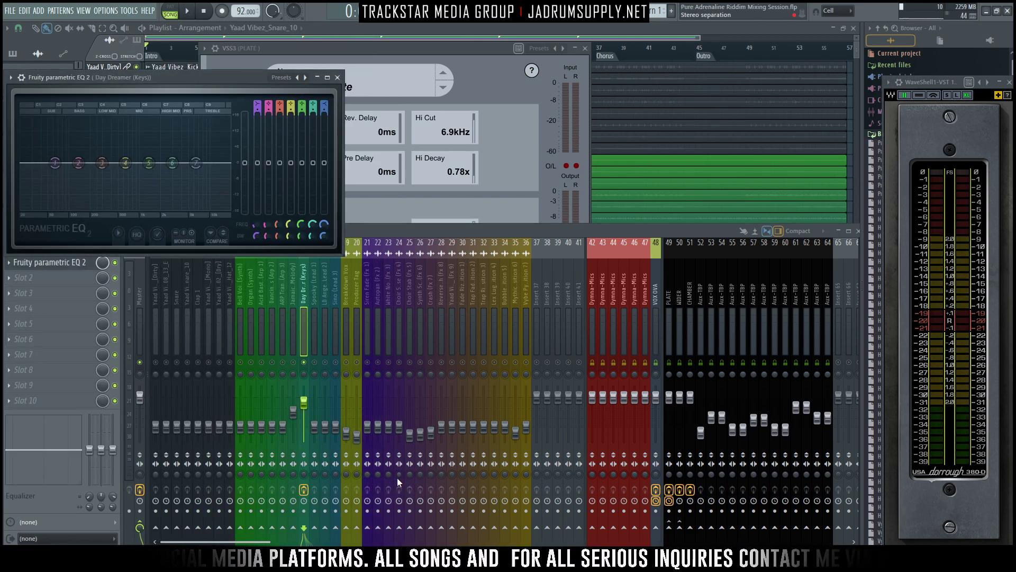
left_click_drag(183, 79, 446, 63)
left_click(571, 61)
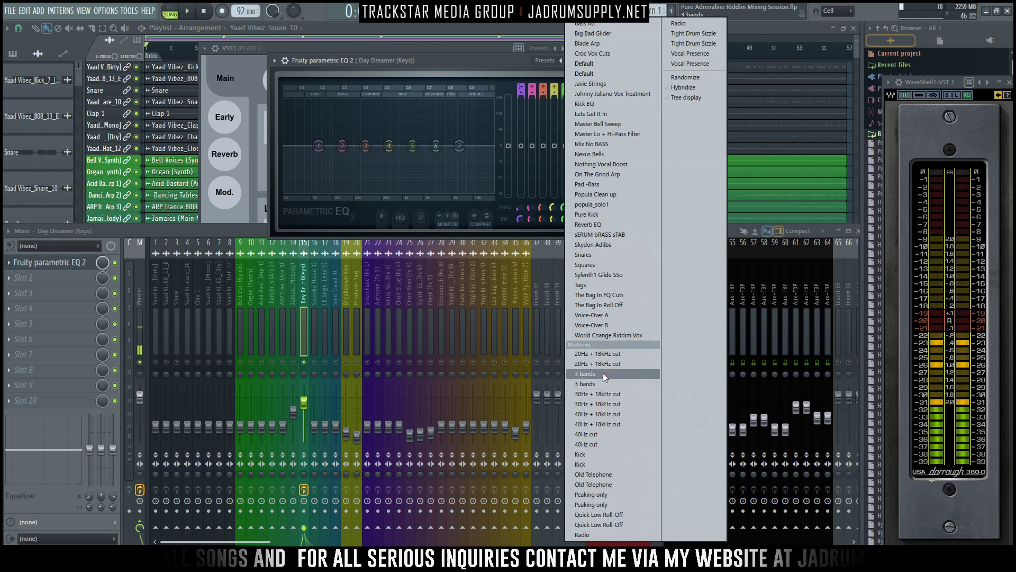
left_click(602, 353)
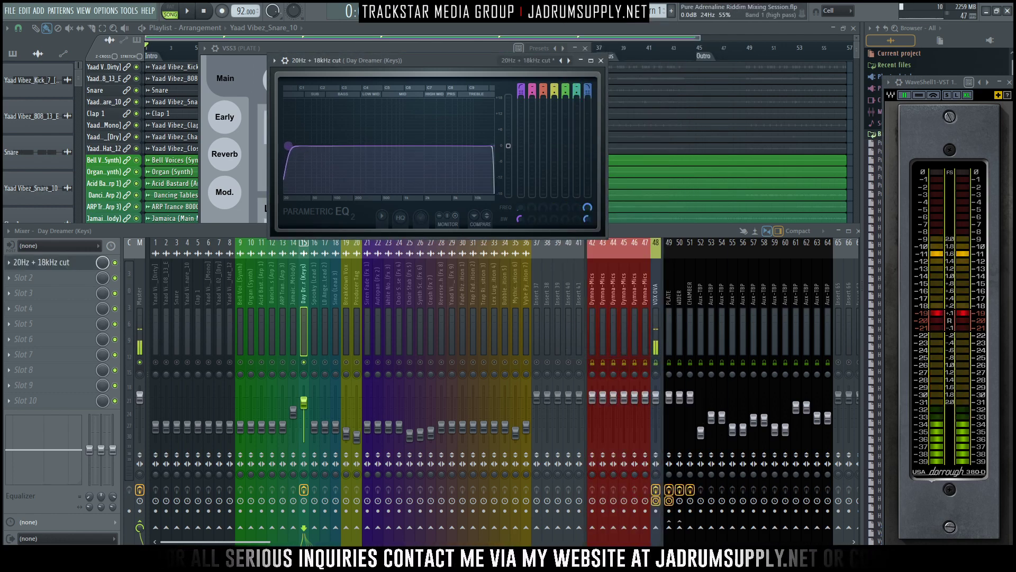
- Soften the Keys EQ's low-cut slope to Gentle 8 and its high-cut slope, and move both cutoffs inward during playback
left_click_drag(521, 94, 521, 77)
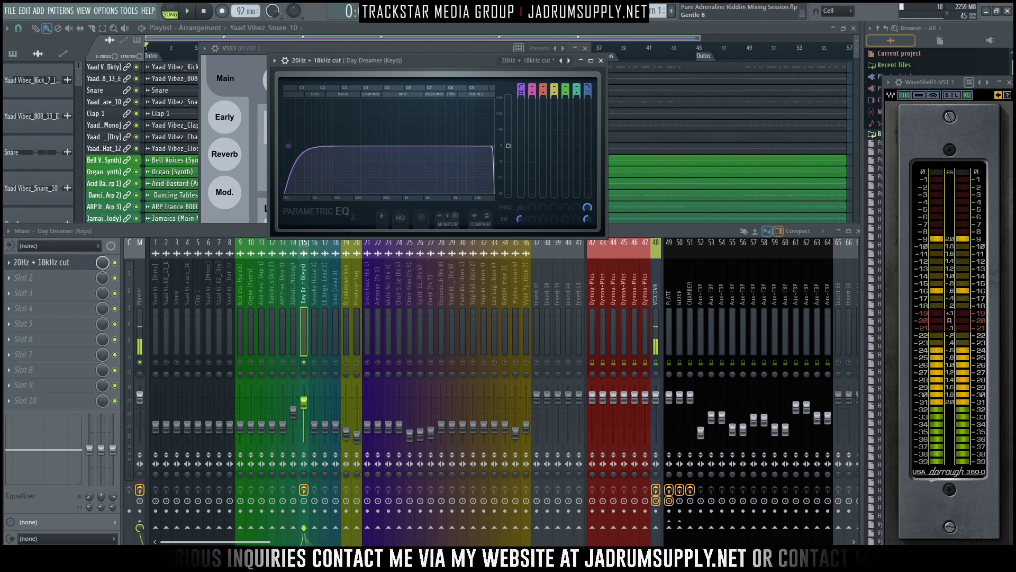
left_click_drag(588, 93, 587, 77)
mouse_move(496, 145)
left_mouse_down()
mouse_move(483, 155)
mouse_move(485, 146)
left_mouse_up()
key("space")
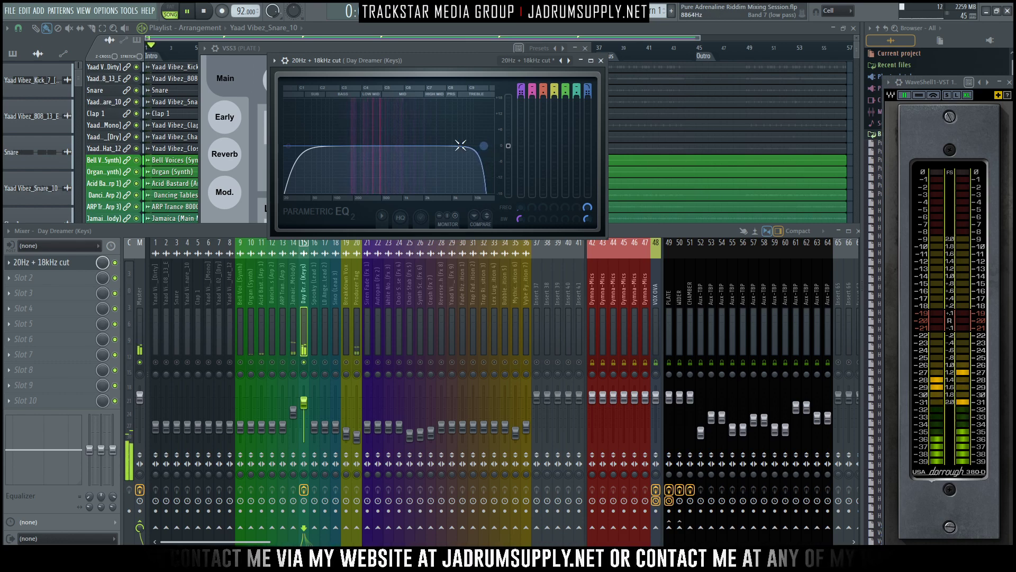
left_click_drag(291, 153, 324, 146)
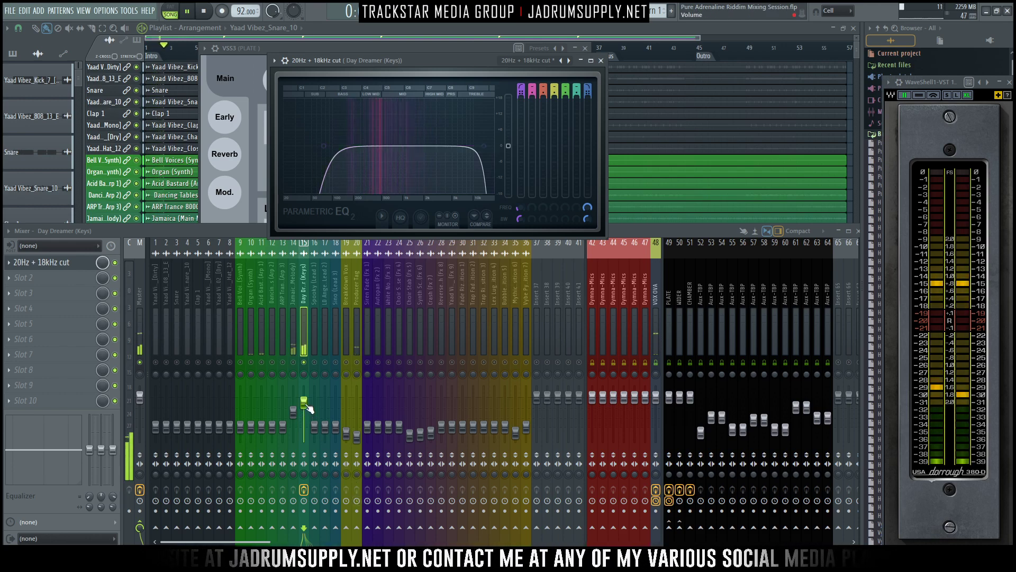
- Lower the Day Dreamer (Keys) fader slightly and route the track to the CHAMBER send
left_click_drag(303, 402, 304, 408)
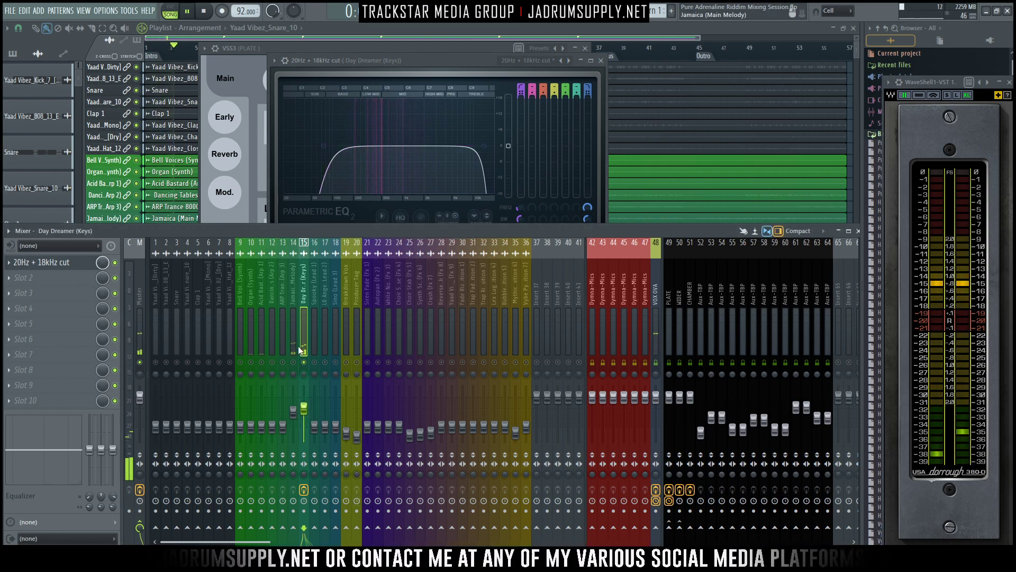
key("space")
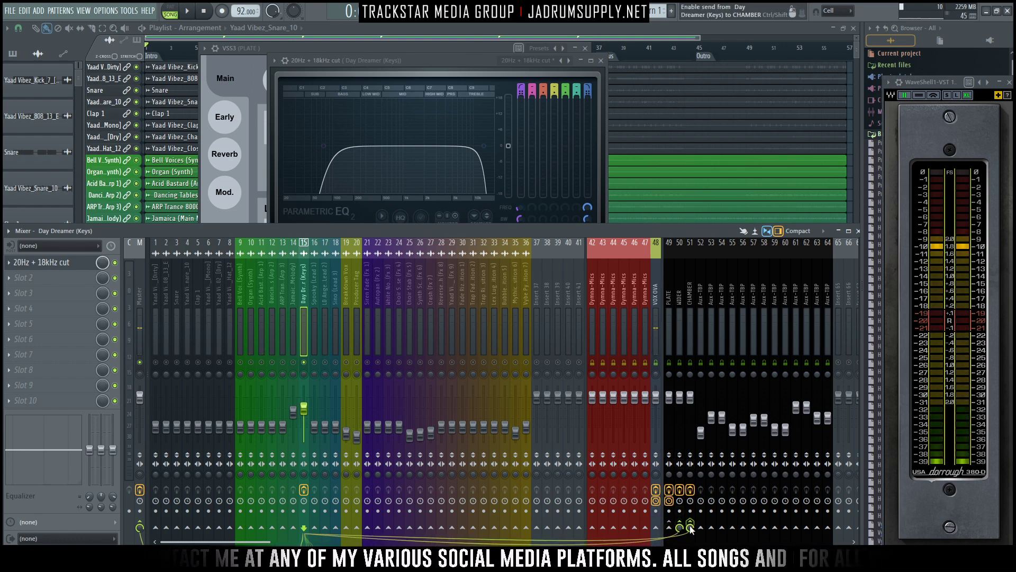
left_click(690, 527)
key("space")
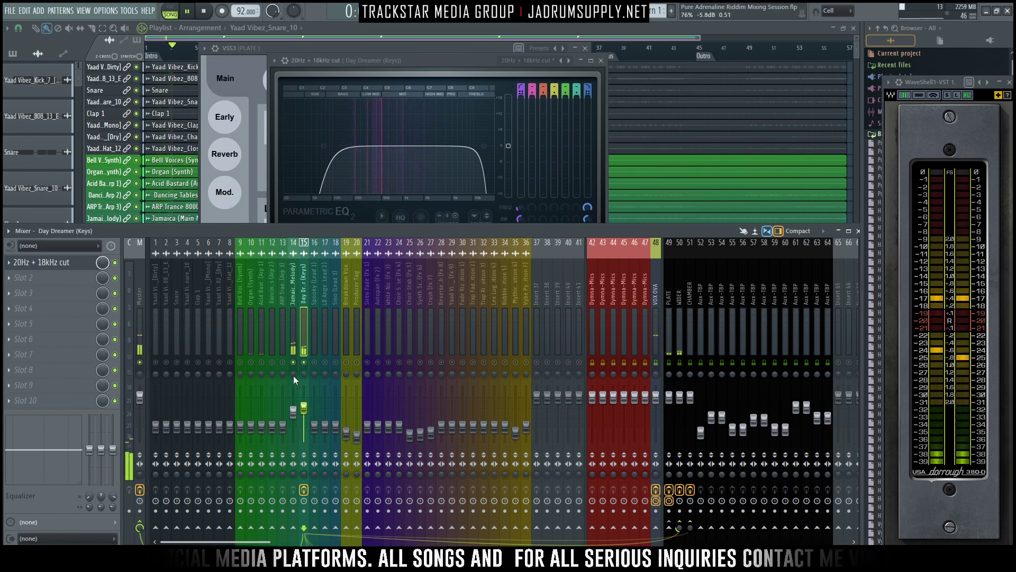
- Balance the Jamaica (Main Melody) and Day Dreamer (Keys) tracks together and reduce the Keys send level to CHAMBER
left_click(297, 401)
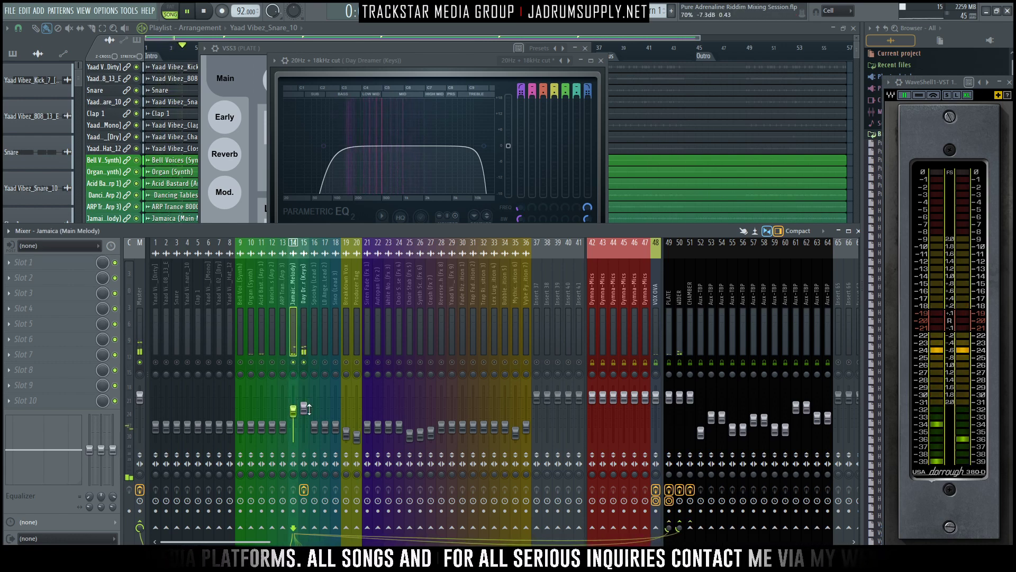
left_click(304, 407)
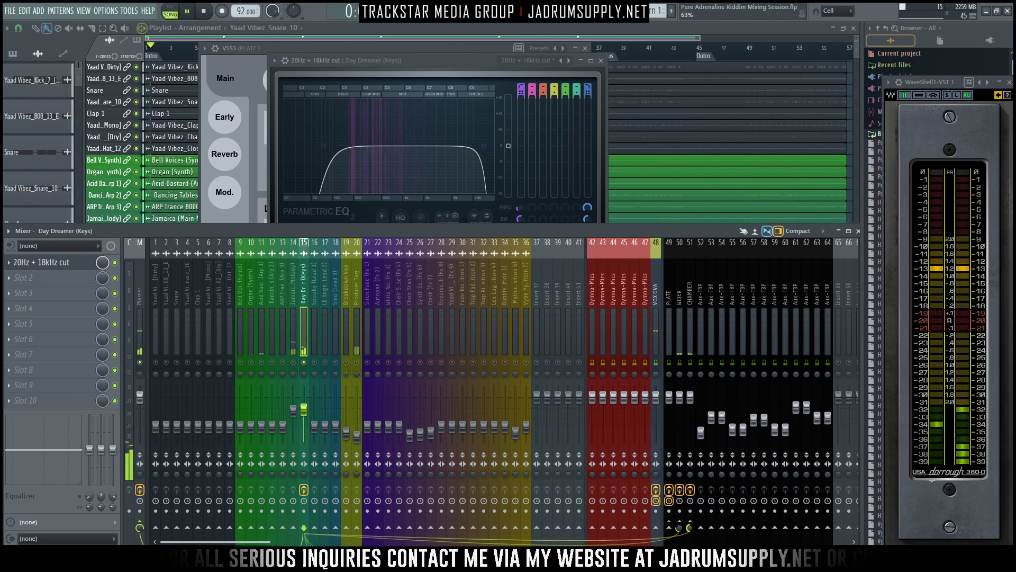
mouse_move(690, 528)
left_mouse_down()
mouse_move(690, 511)
mouse_move(690, 548)
left_mouse_up()
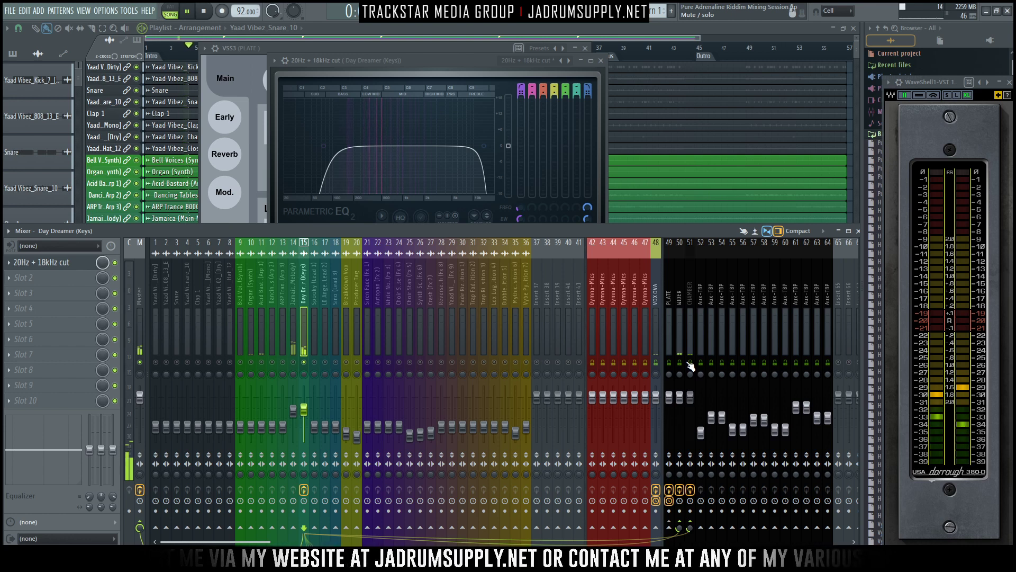
left_click(296, 363)
key("space")
key("space")
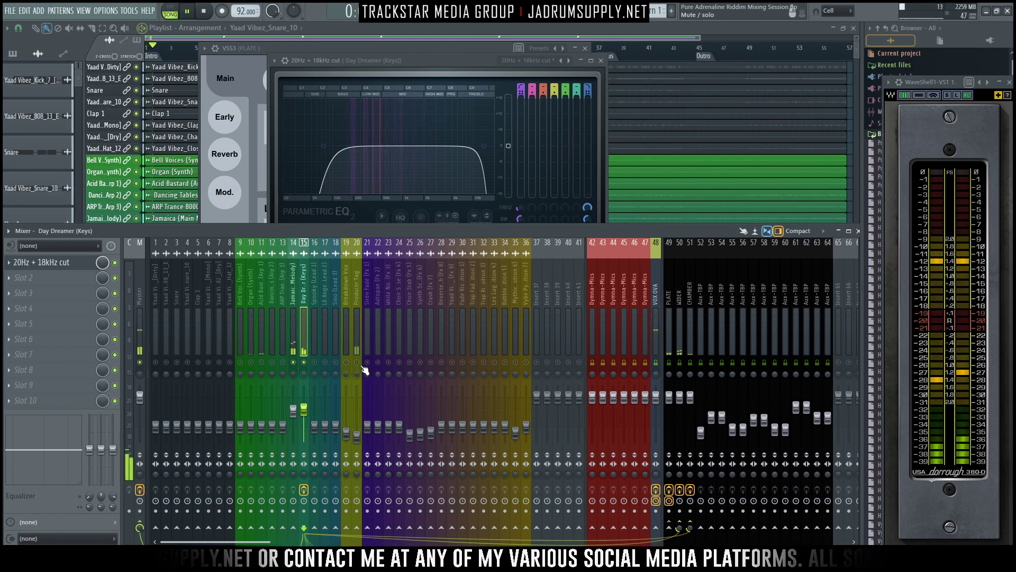
- Raise the Acid Bastard (Arp 1) fader and unmute the track alongside the main melody and keys
left_click(260, 347)
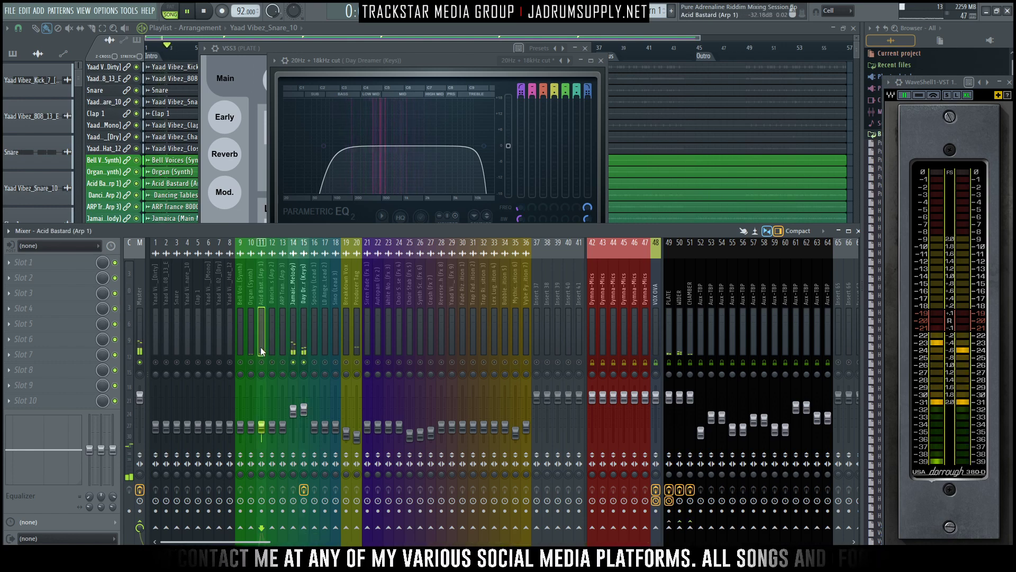
left_click(429, 24)
left_click(430, 24)
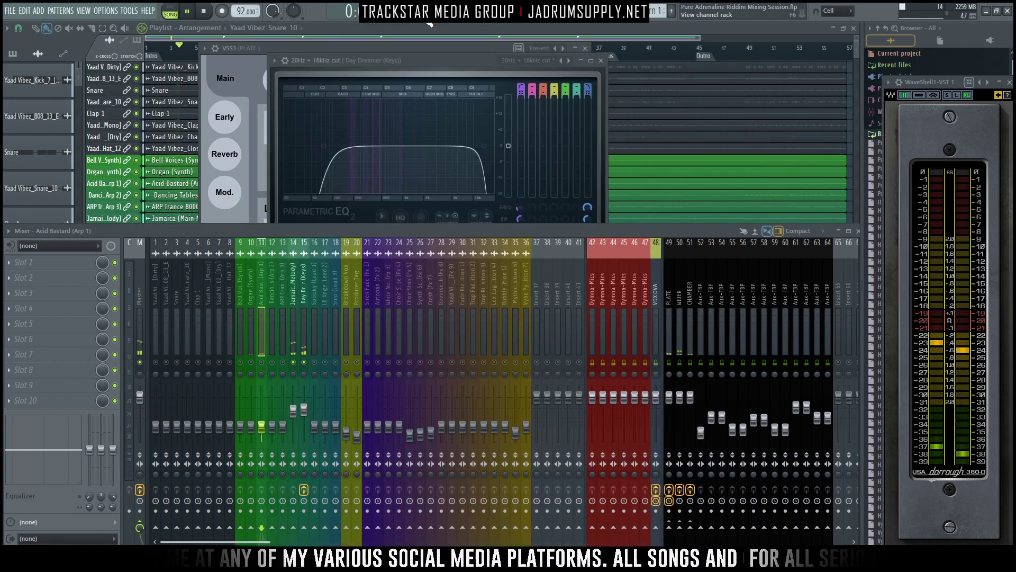
left_click_drag(261, 425, 262, 416)
left_click(262, 362)
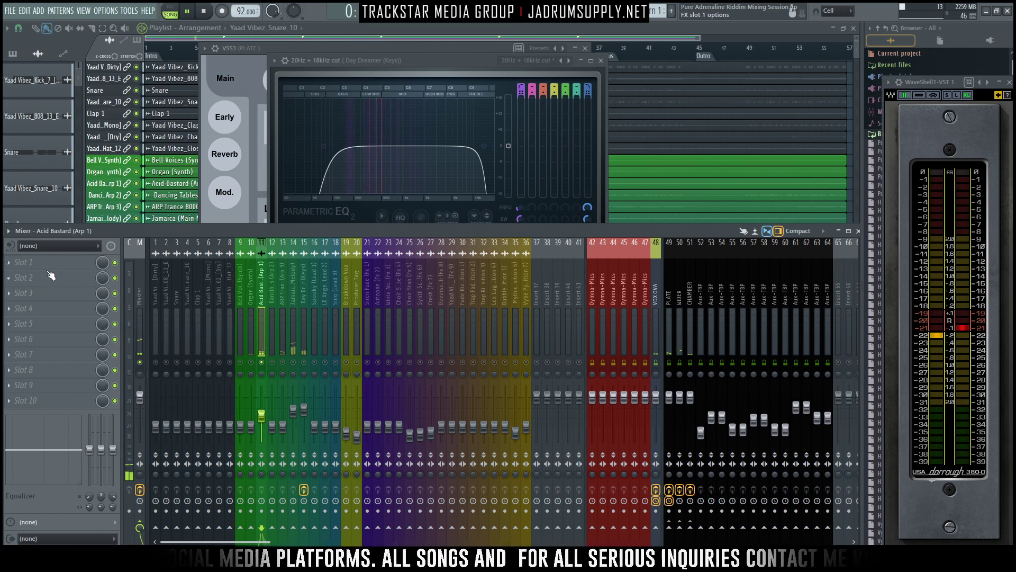
- Insert Fruity Parametric EQ 2 in the first effect slot of the Acid Bastard (Arp 1) track
left_click(23, 262)
mouse_move(23, 276)
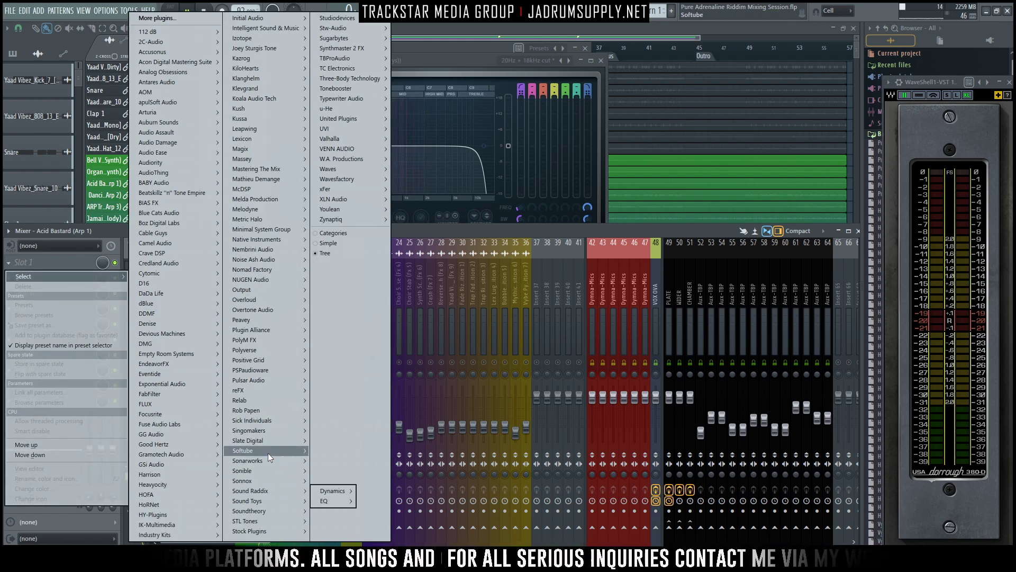
mouse_move(267, 510)
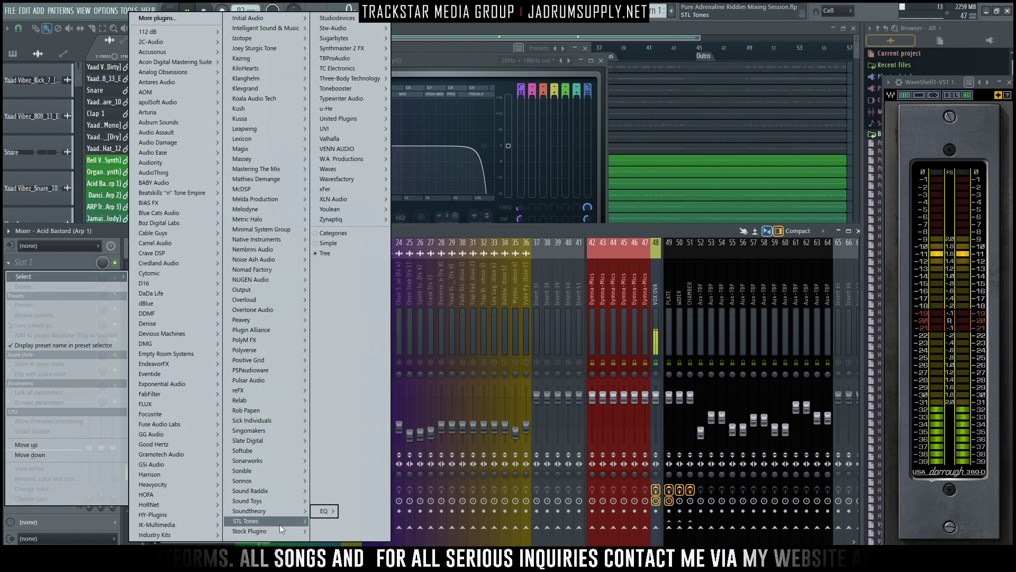
mouse_move(288, 530)
mouse_move(336, 475)
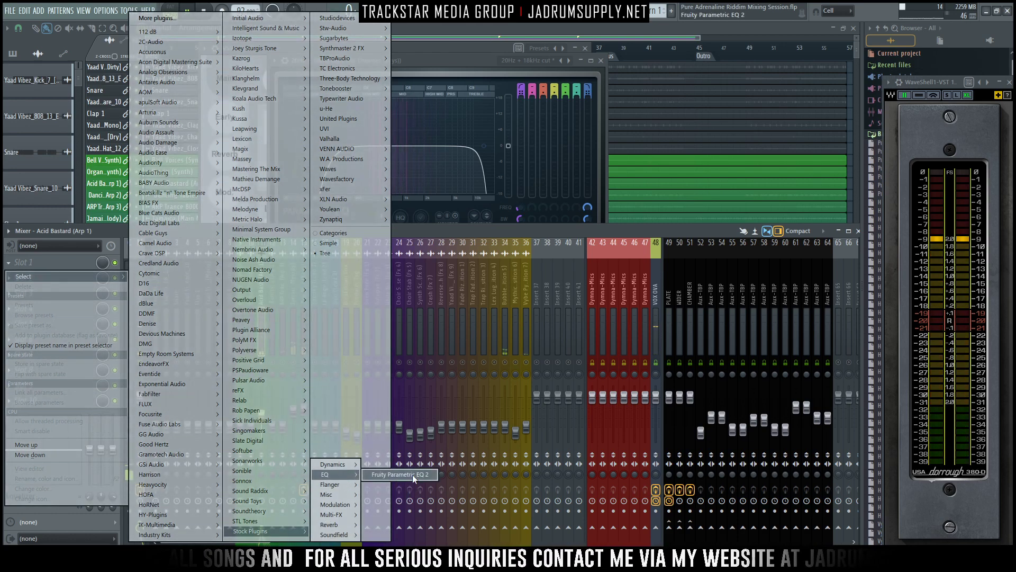
left_click(408, 484)
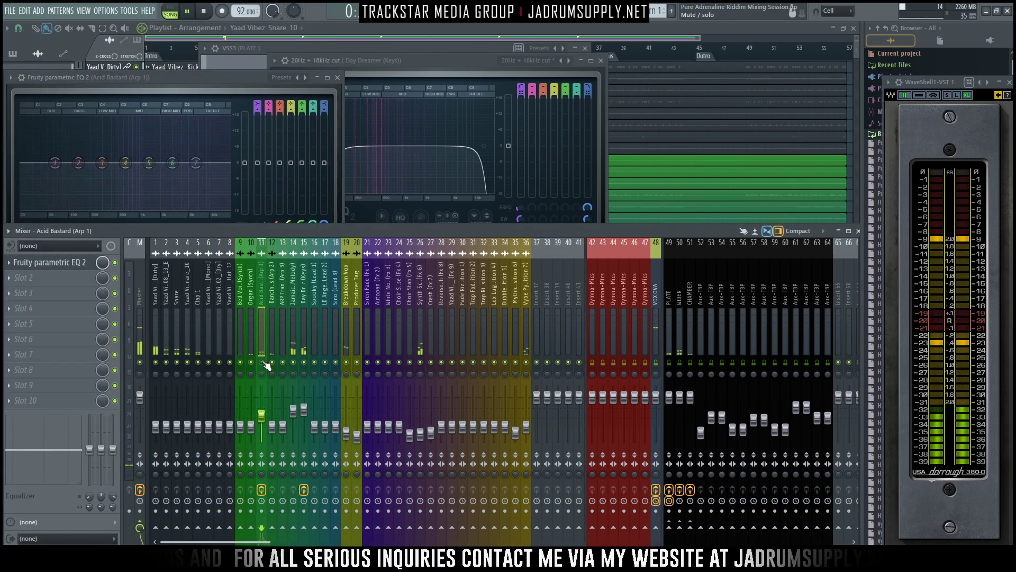
- Isolate the Acid Bastard (Arp 1), Jamaica (Main Melody) and Day Dreamer (Keys) tracks for playback
right_click(263, 363)
left_click(295, 363)
left_click(305, 363)
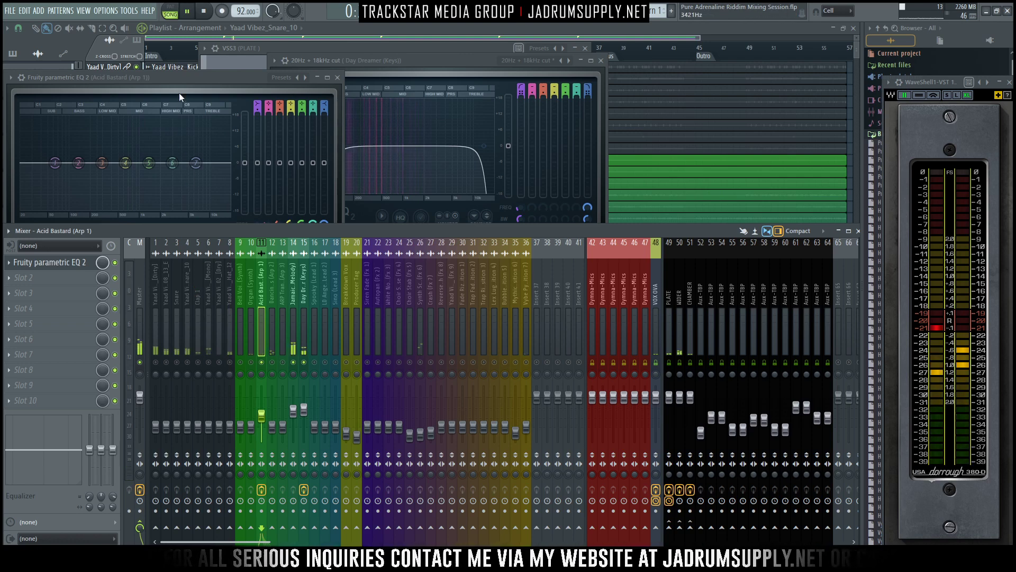
- Shape the Acid Bastard EQ with a steep low cut on band 1 and a slight high-end reduction on band 7
left_click_drag(180, 78, 492, 71)
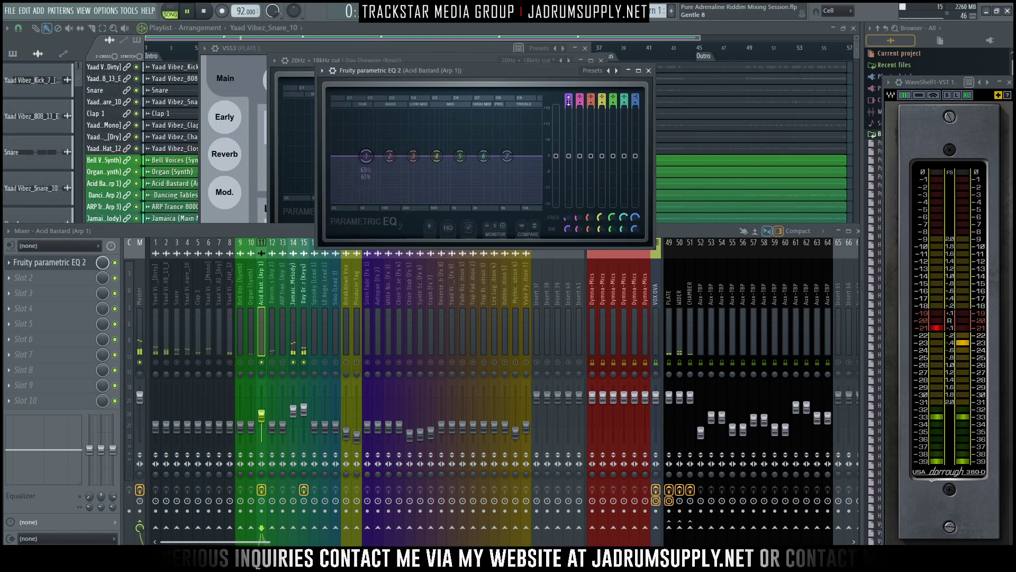
left_click_drag(567, 99, 569, 103)
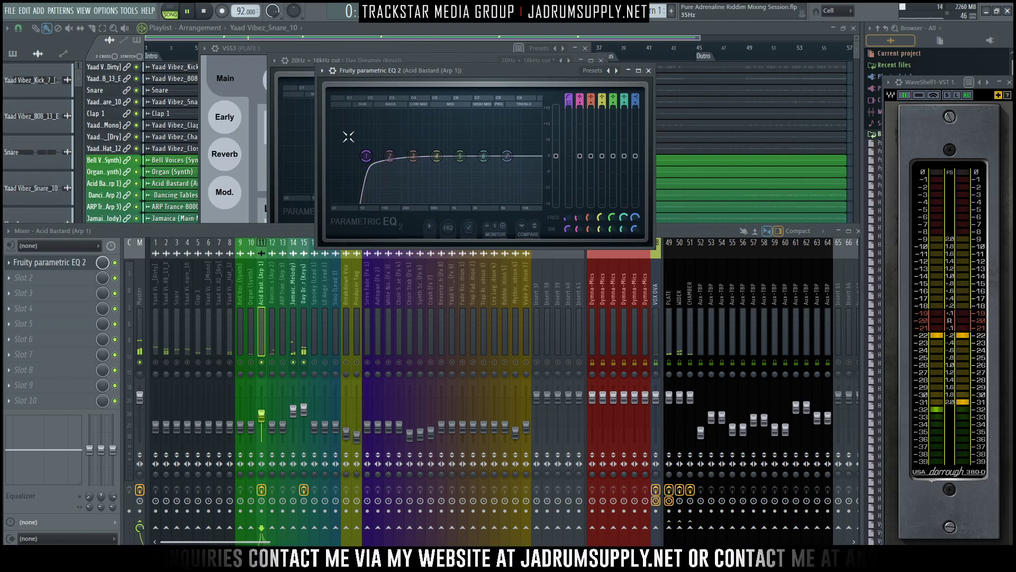
left_click_drag(366, 156, 399, 156)
key("space")
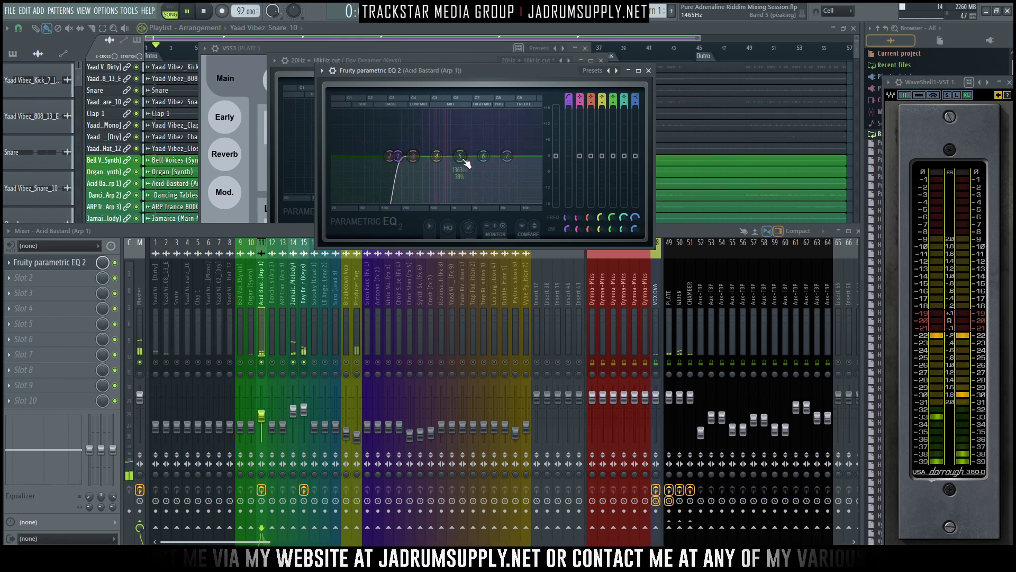
left_click_drag(507, 156, 505, 160)
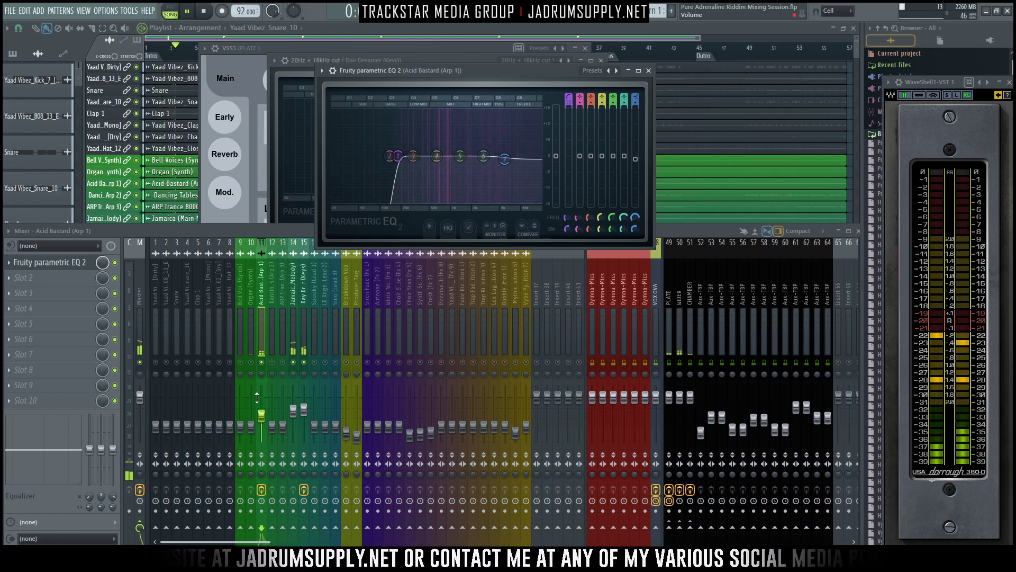
left_click_drag(261, 414, 267, 381)
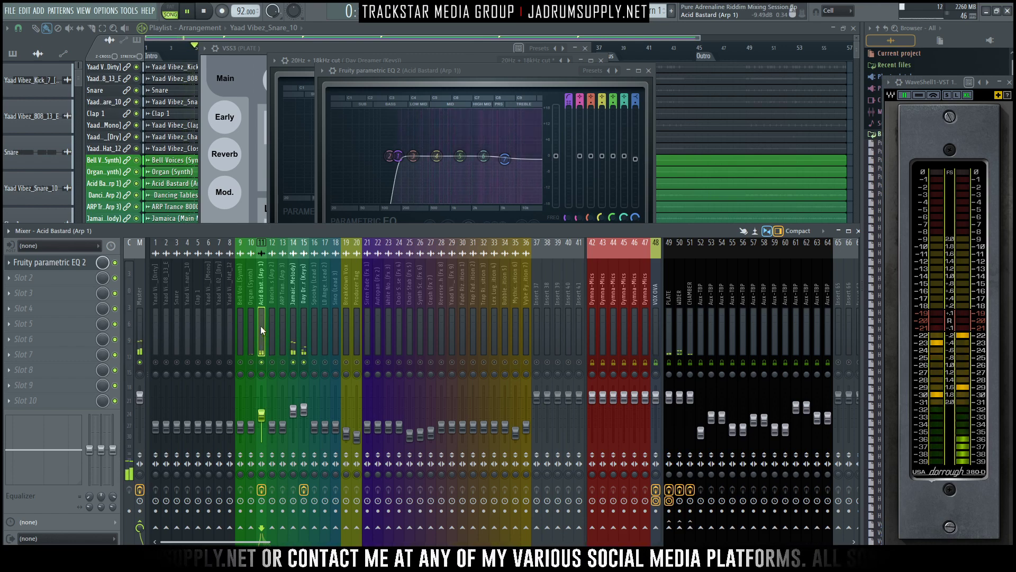
- Insert the Soundtoys PanMan plugin in the second effect slot of the Acid Bastard (Arp 1) track
left_click(23, 277)
mouse_move(23, 291)
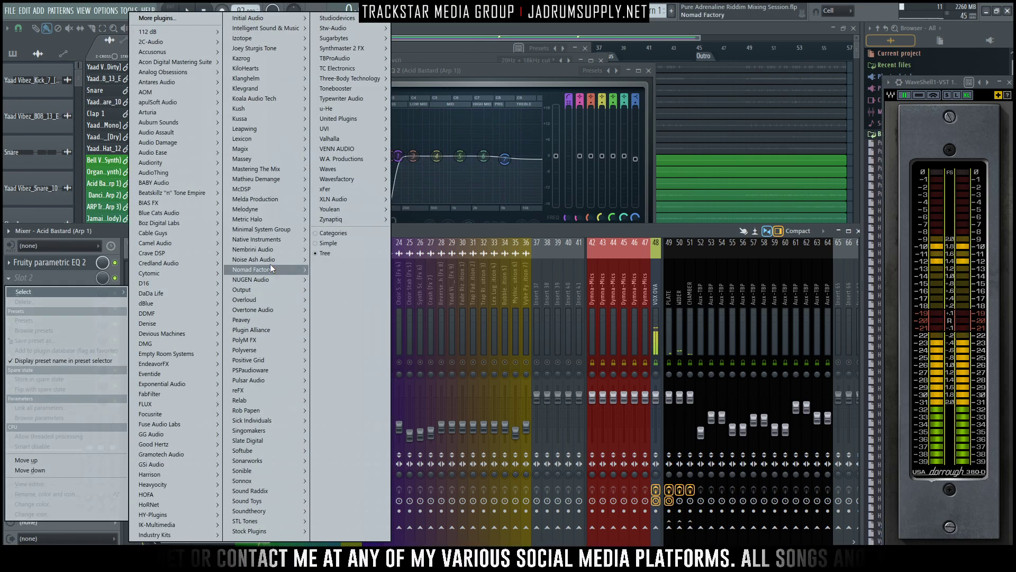
mouse_move(258, 509)
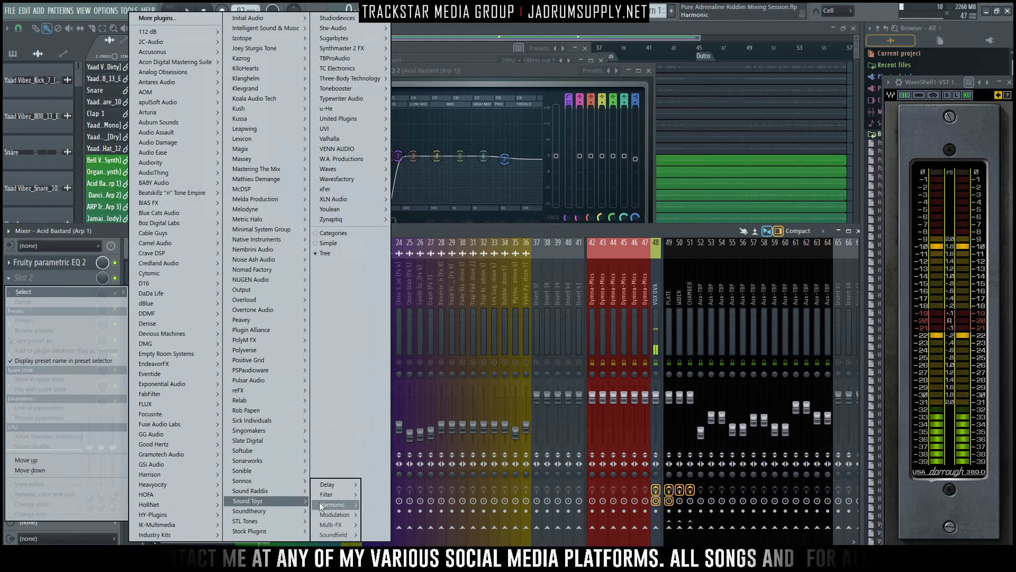
left_click(393, 522)
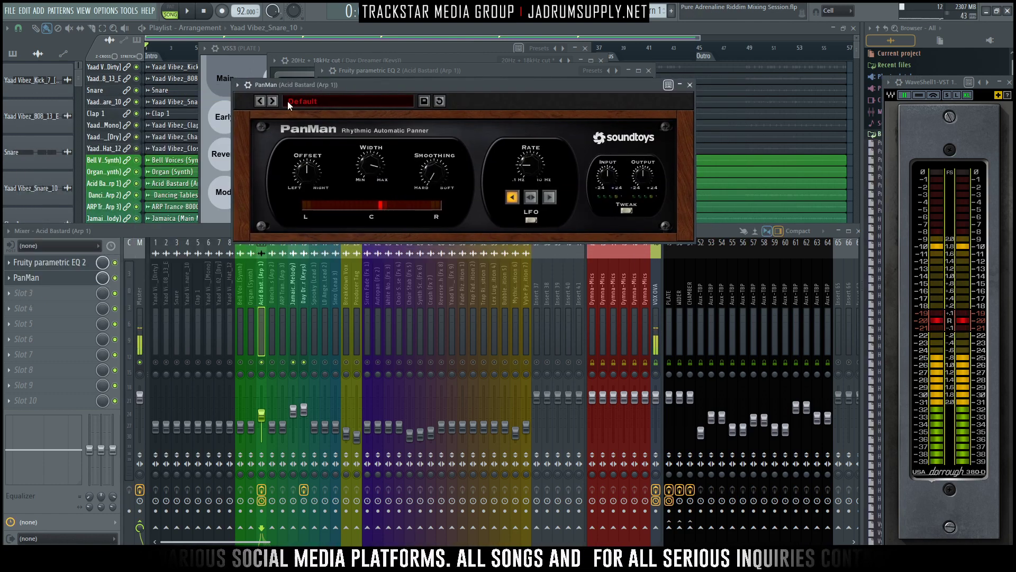
- Load the user preset TMG-1 Triggered Wide Pan in PanMan
left_click(320, 100)
mouse_move(355, 103)
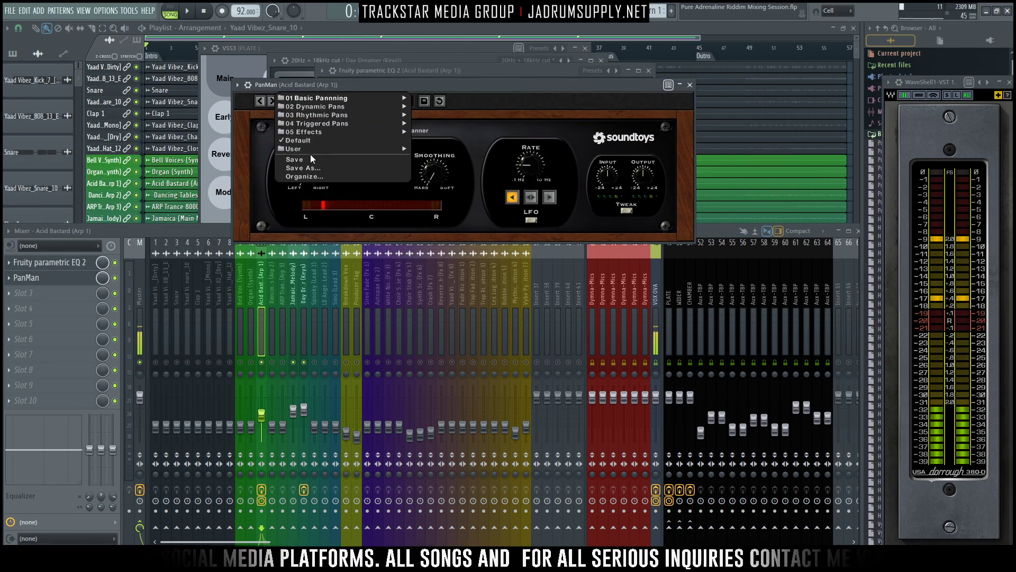
mouse_move(318, 148)
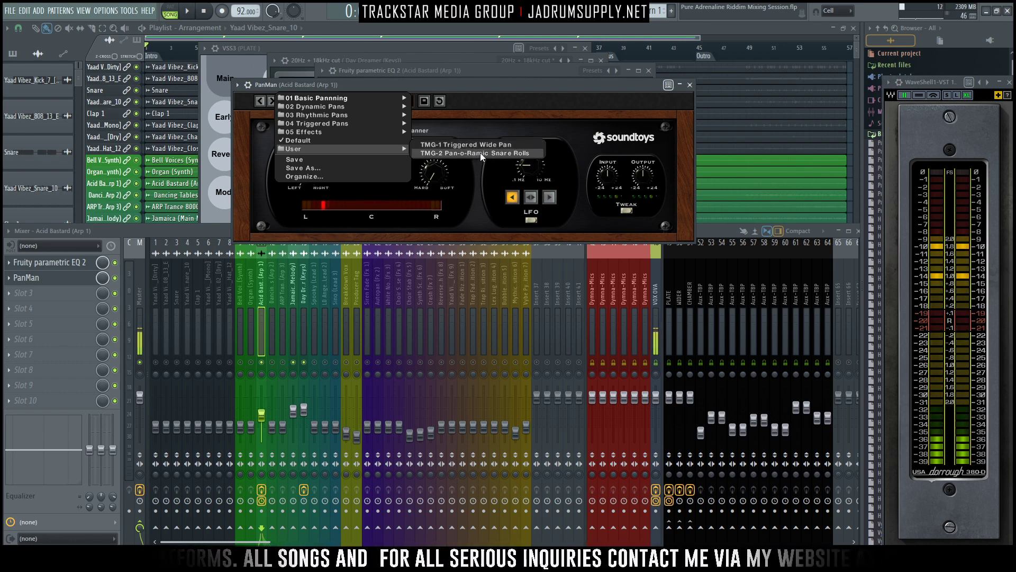
left_click(492, 143)
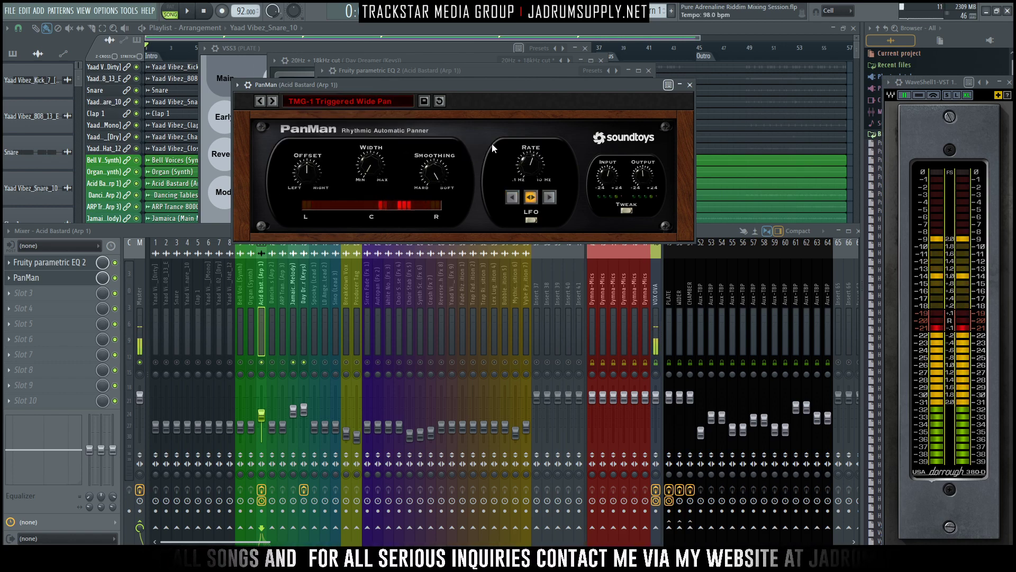
left_click_drag(474, 85, 480, 76)
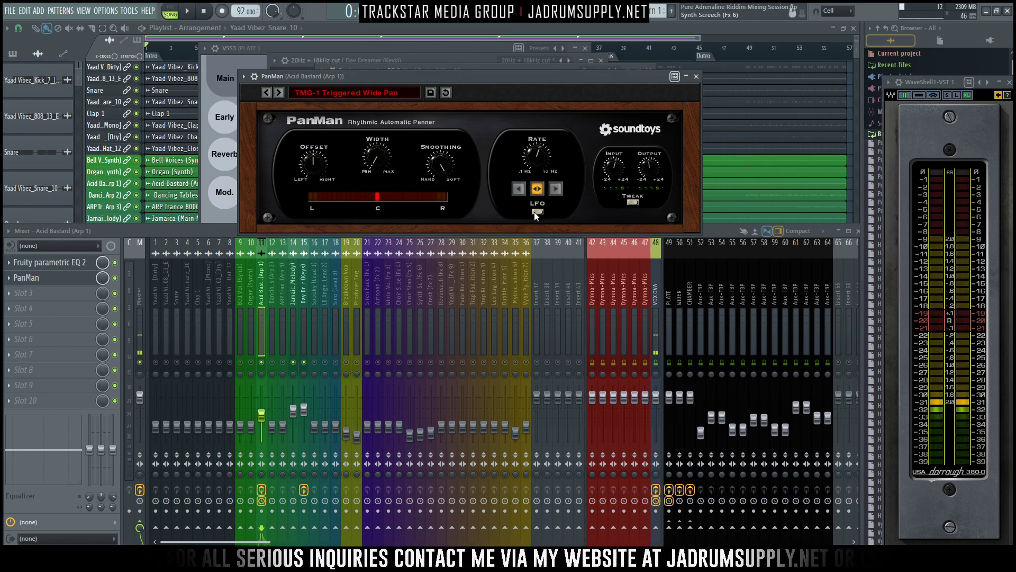
- Reveal PanMan's tweak settings and lower its LFO rate to 0.23 Hz while auditioning the panning
left_click(633, 203)
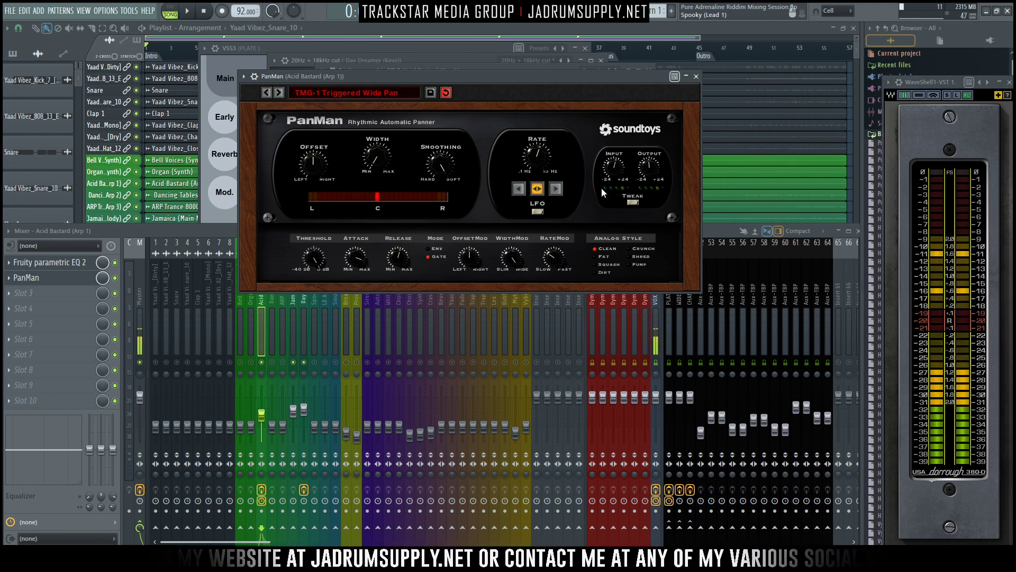
left_click_drag(532, 157, 536, 192)
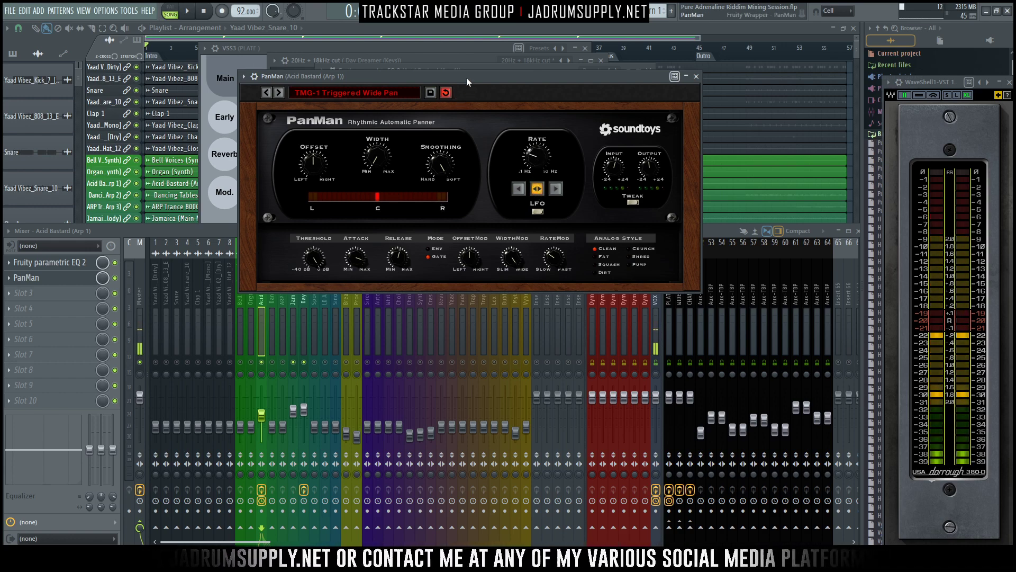
left_click_drag(466, 77, 472, 67)
key("space")
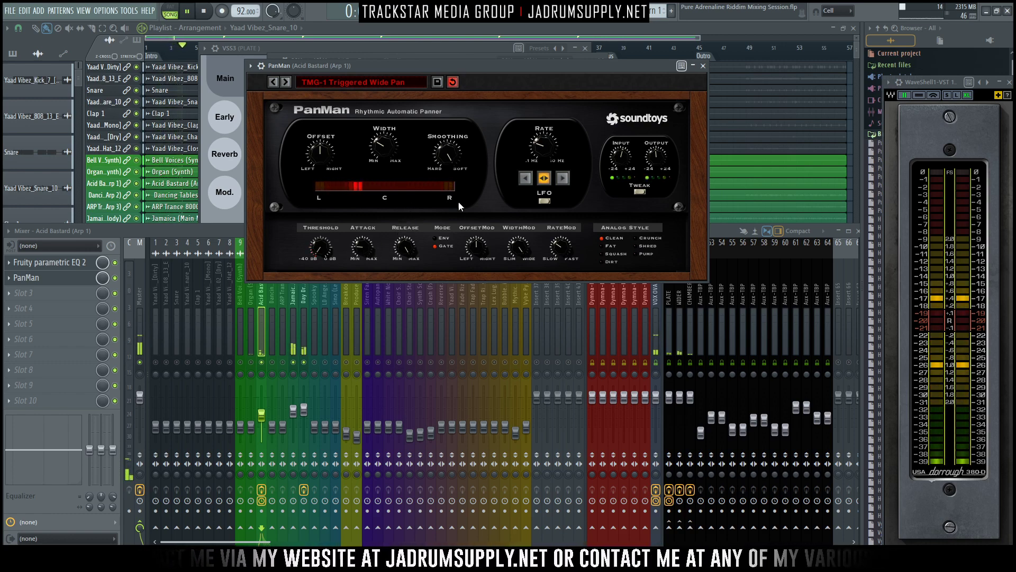
left_click_drag(544, 156, 548, 159)
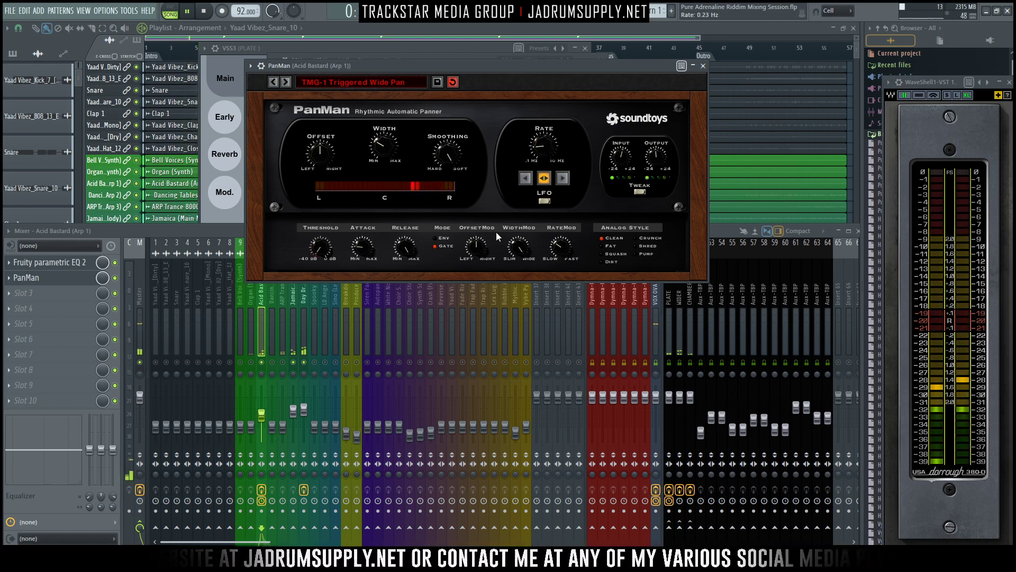
- Fine-tune the Acid Bastard, Jamaica and Day Dreamer levels and raise the ARP Trance 8000 (Arp 3) fader to about -8.4 dB
left_click(267, 415)
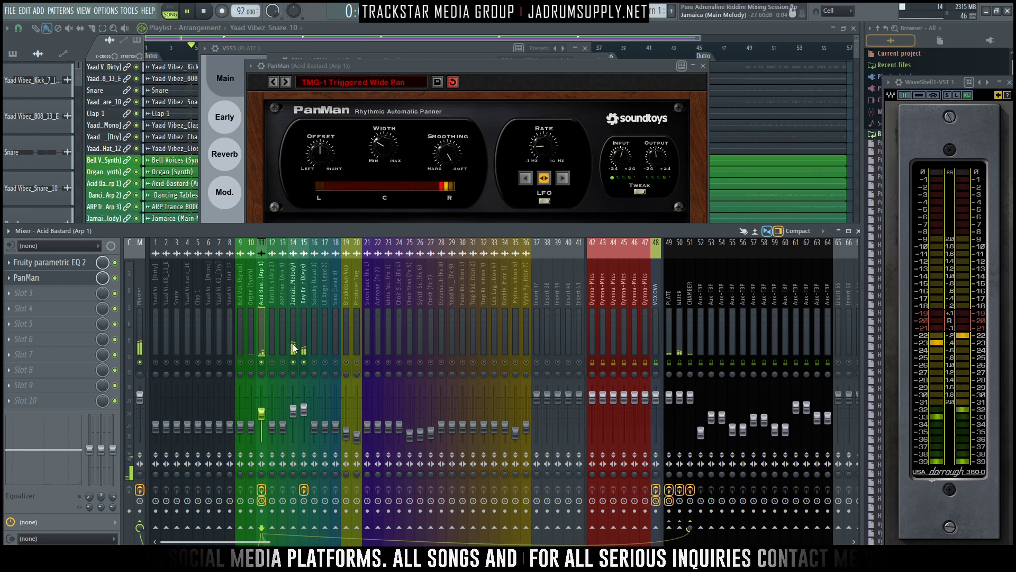
left_click(309, 394)
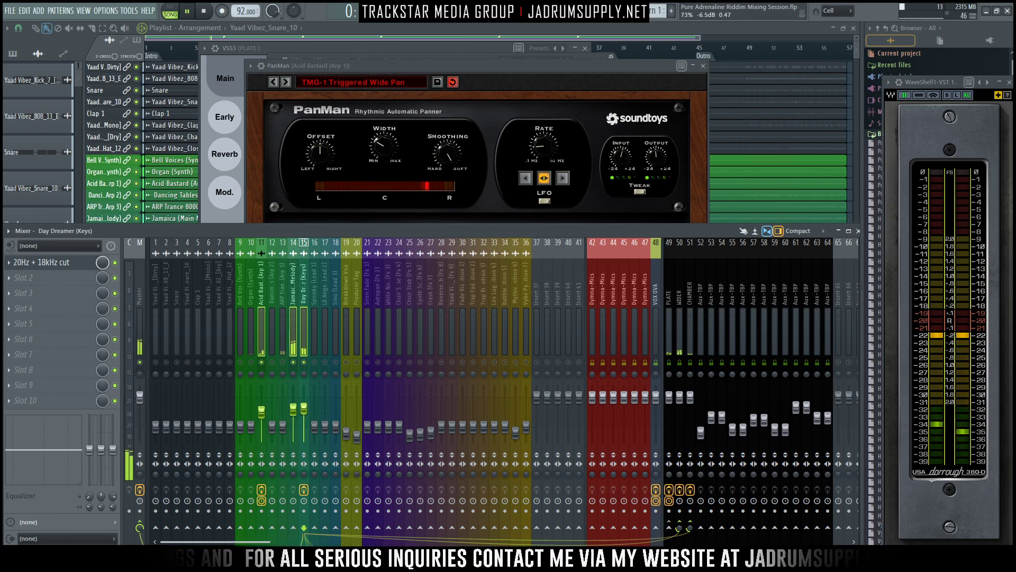
left_click(285, 330)
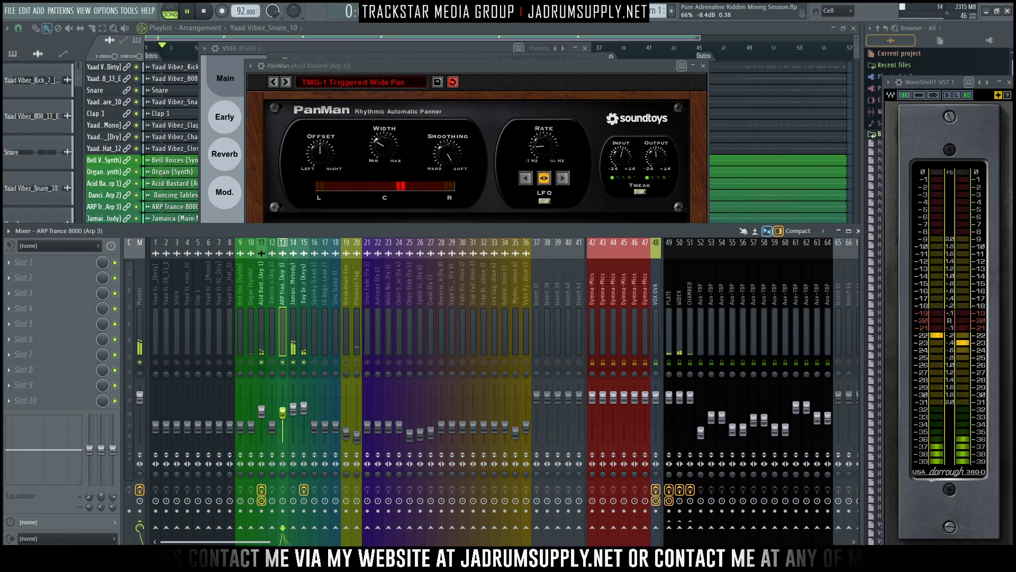
- Stop playback and select the first Chorus section from bar 17 to 25 in the playlist as the loop range
left_click(766, 100)
key("space")
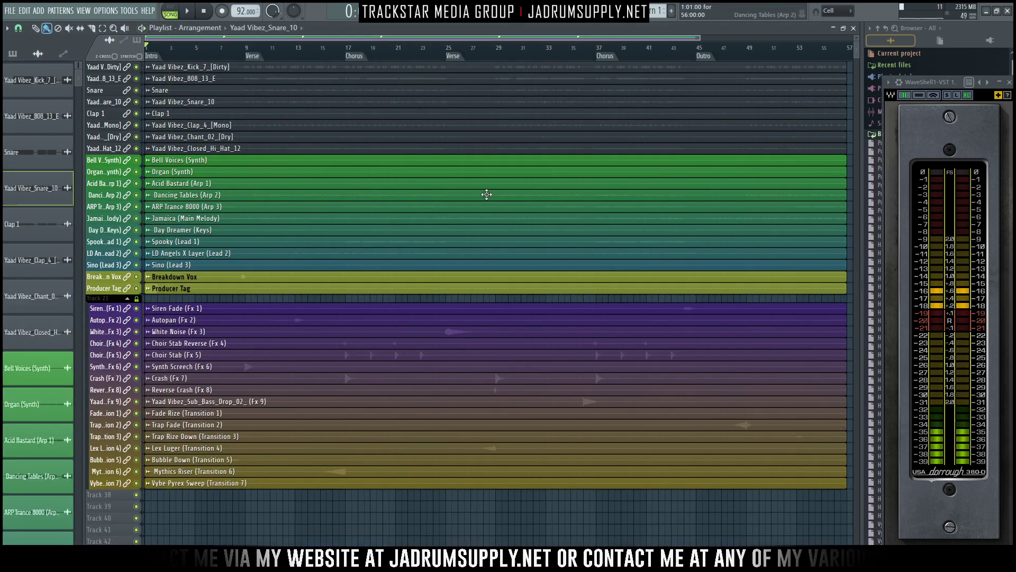
scroll(453, 196, "up", 3)
scroll(474, 203, "up", 5)
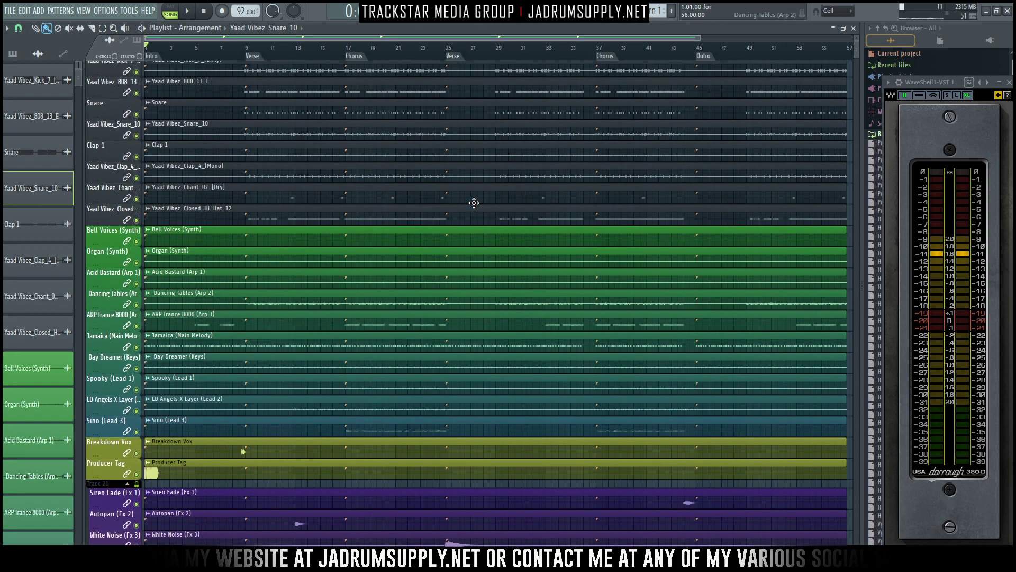
left_click(347, 55)
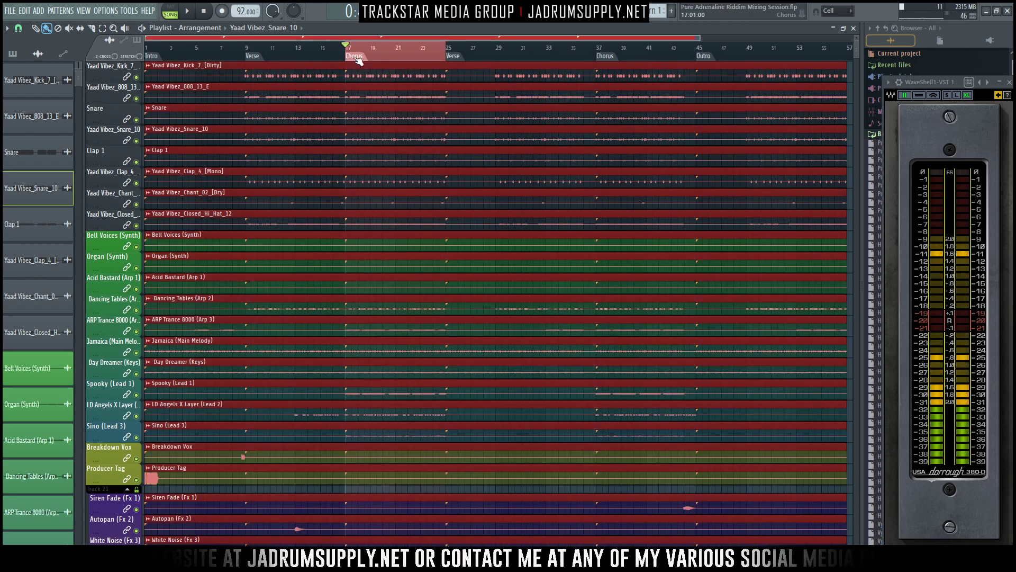
key("F9")
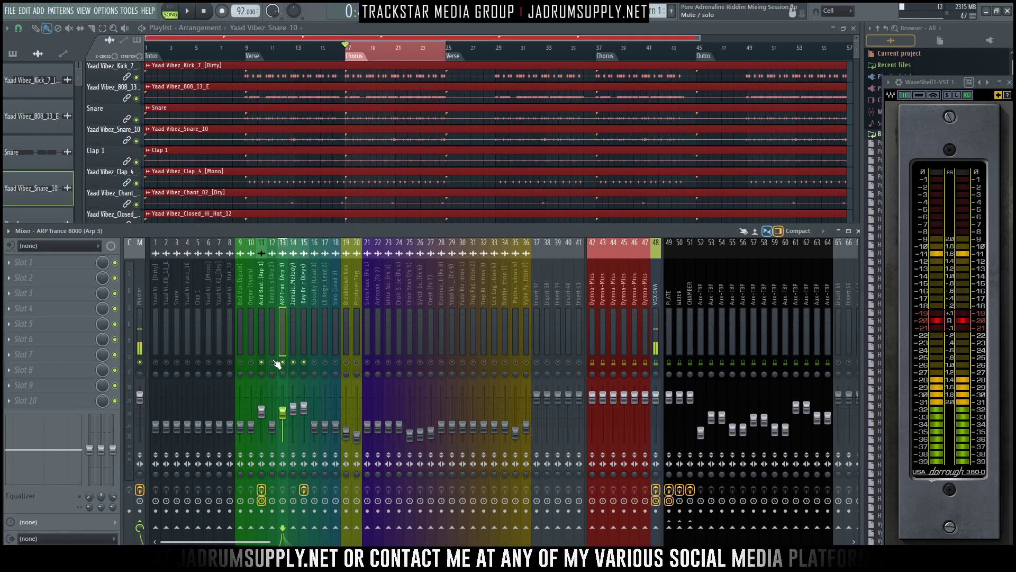
- Audition the chorus and balance ARP Trance 8000 (Arp 3) at about -17.1 dB against the Acid Bastard track
key("space")
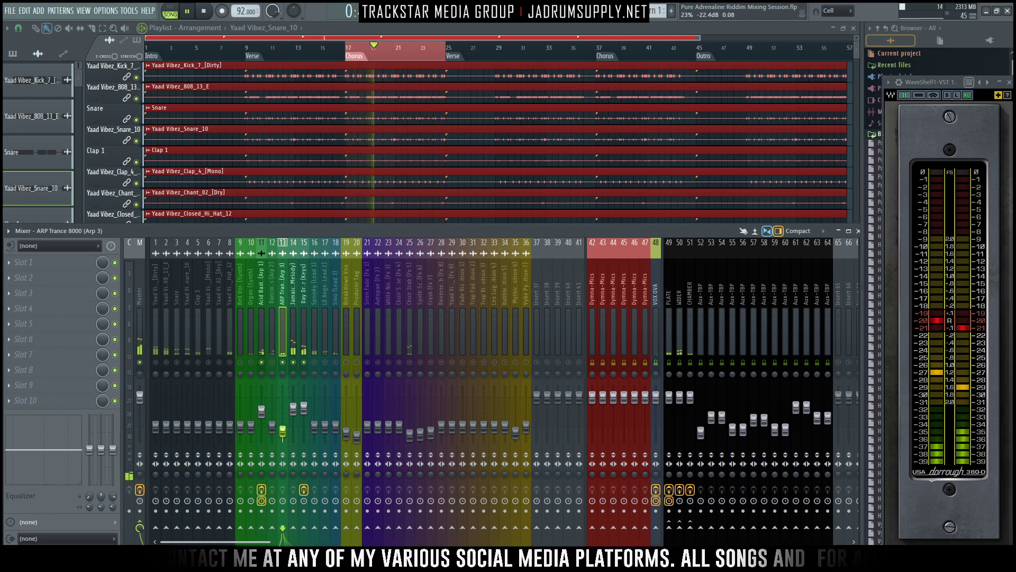
left_click(286, 435)
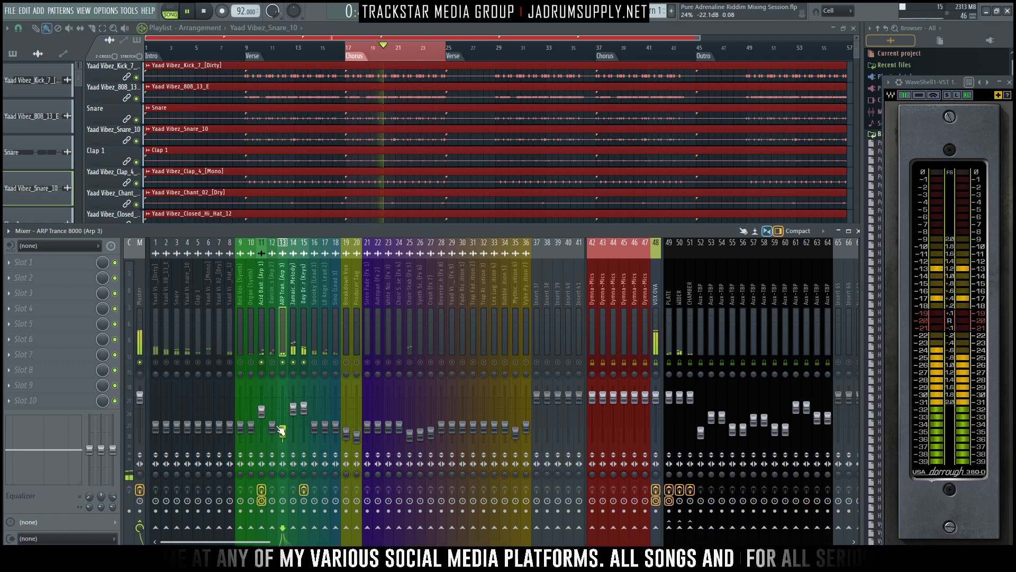
key("space")
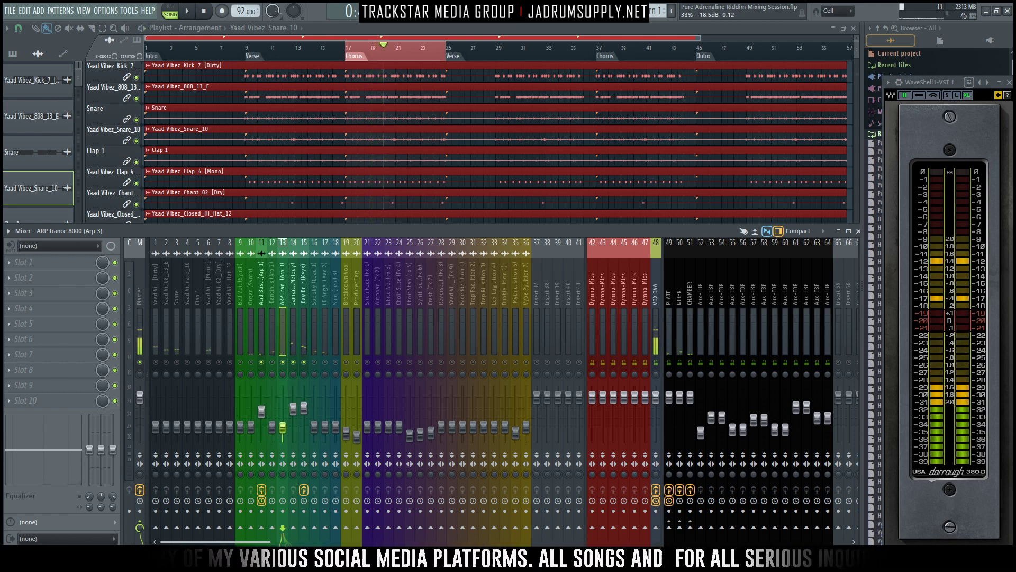
key("space")
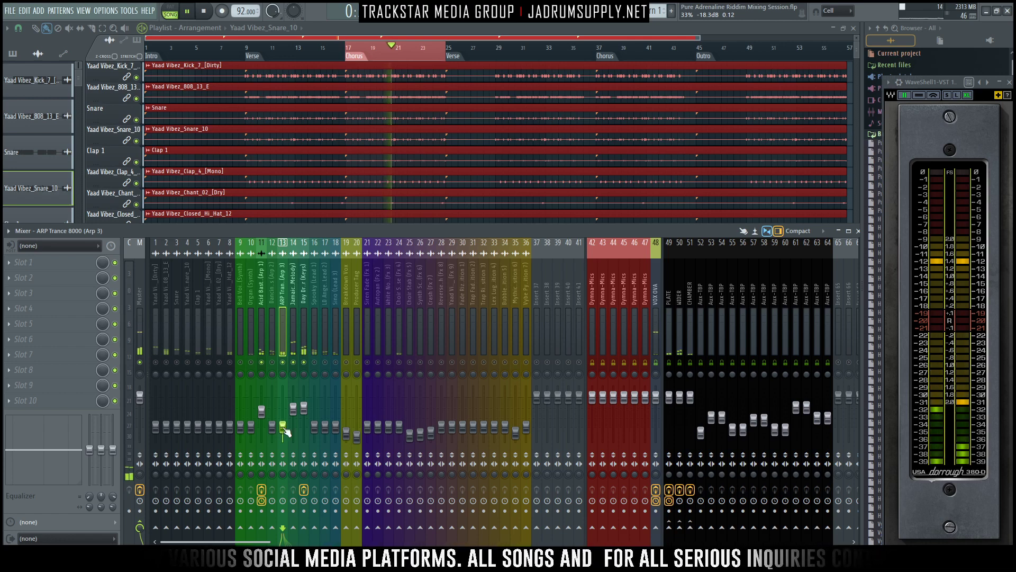
key("space")
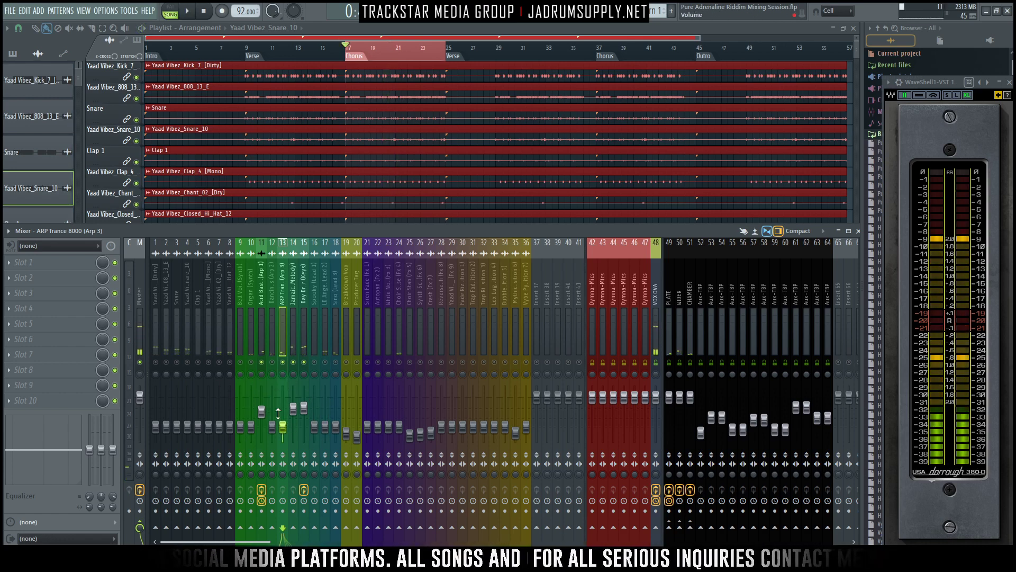
key("space")
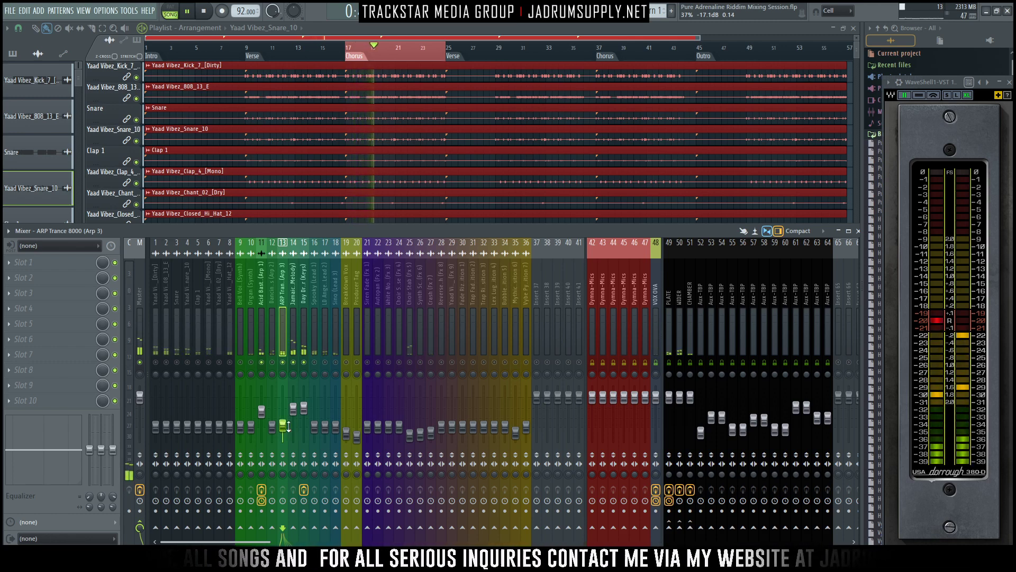
left_click(262, 412)
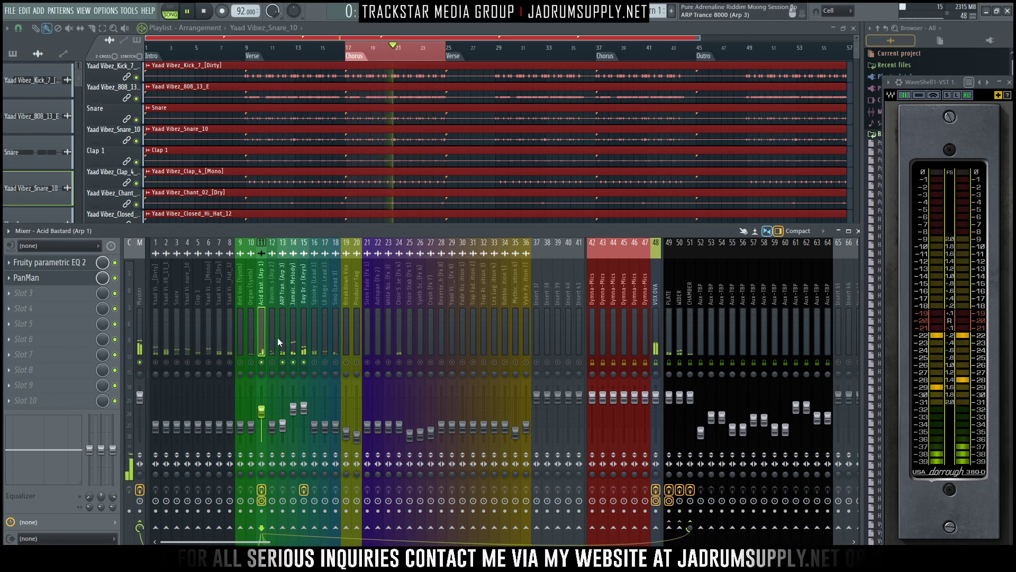
key("space")
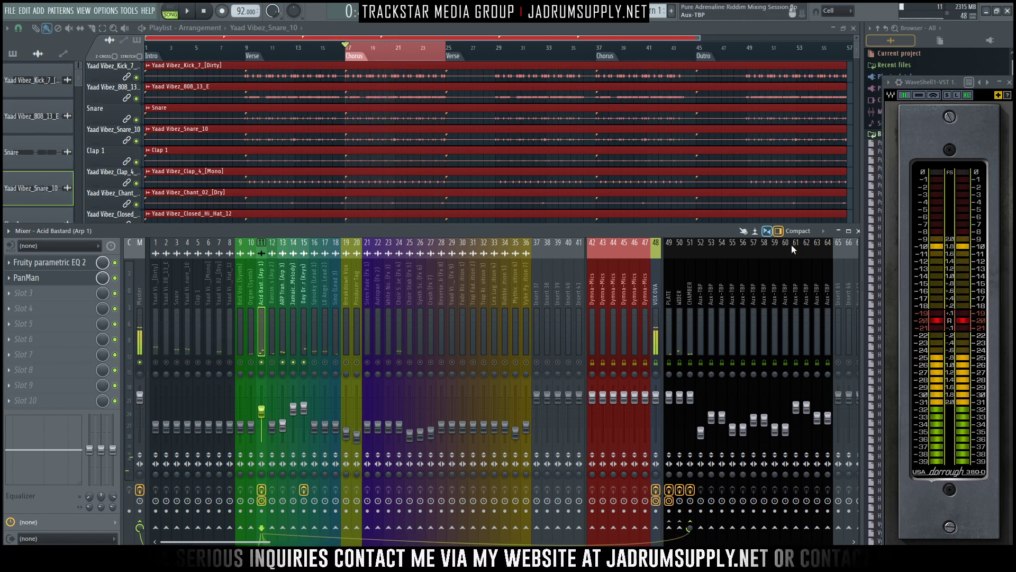
- Switch the mixer to the Extra large layout and raise the kick to about -4 dB and the 808 to about -5.1 dB
left_click(805, 232)
left_click(801, 320)
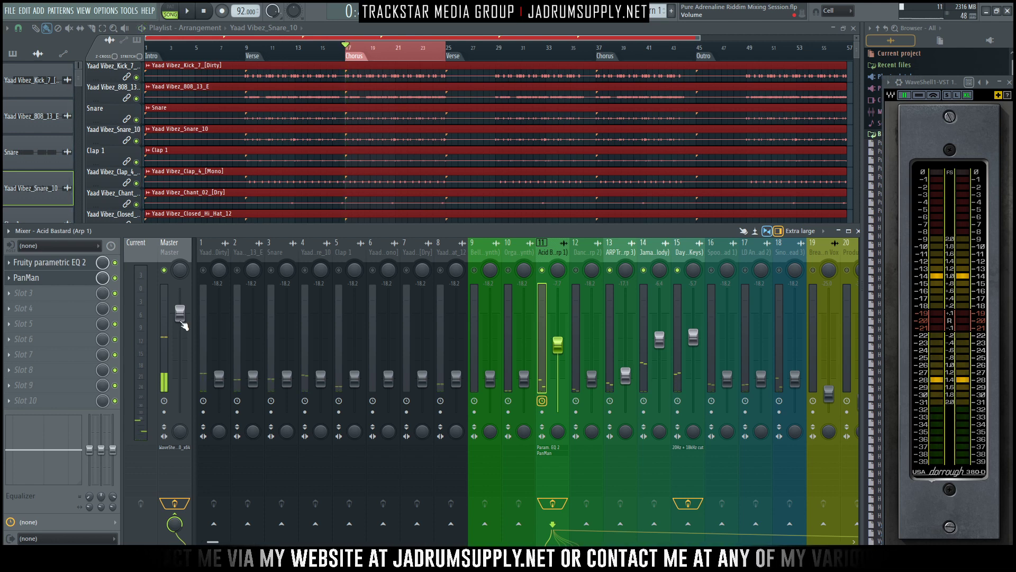
left_click_drag(219, 378, 219, 329)
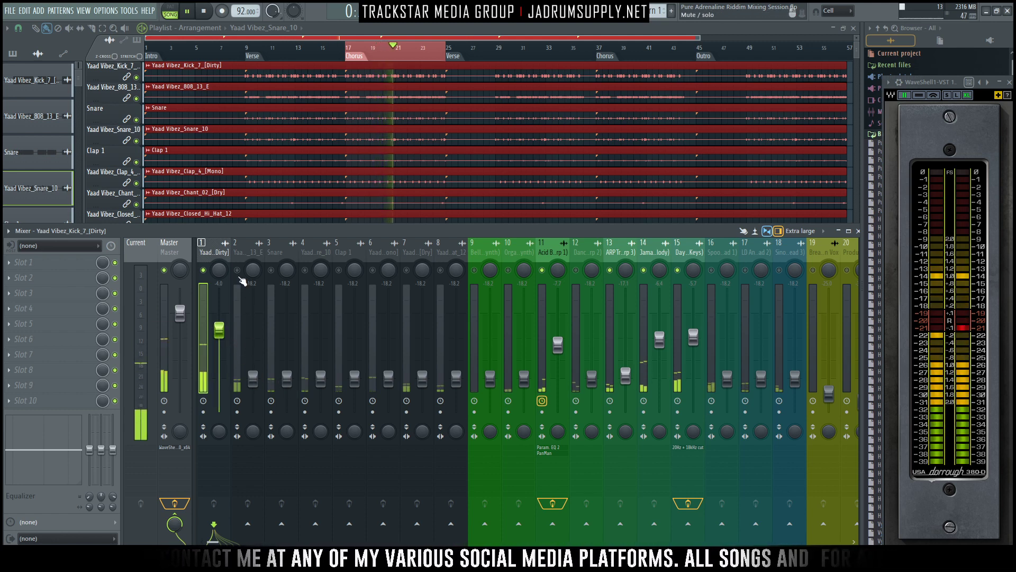
left_click_drag(254, 376, 253, 333)
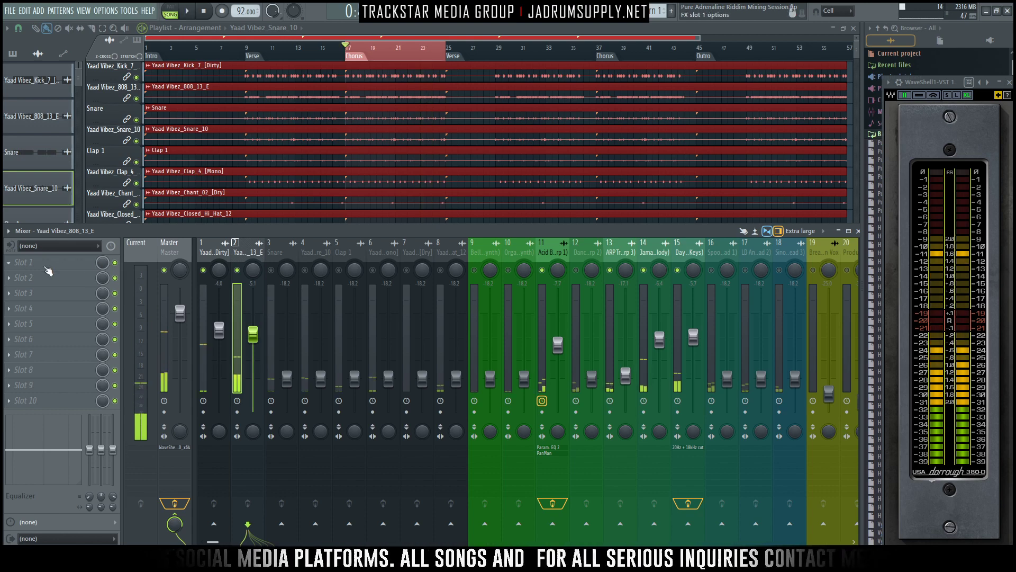
- Insert the stereo FabFilter Pro-C 2 compressor in the first effect slot of the Yaad Vibez_808_13_E track
left_click(24, 262)
mouse_move(53, 277)
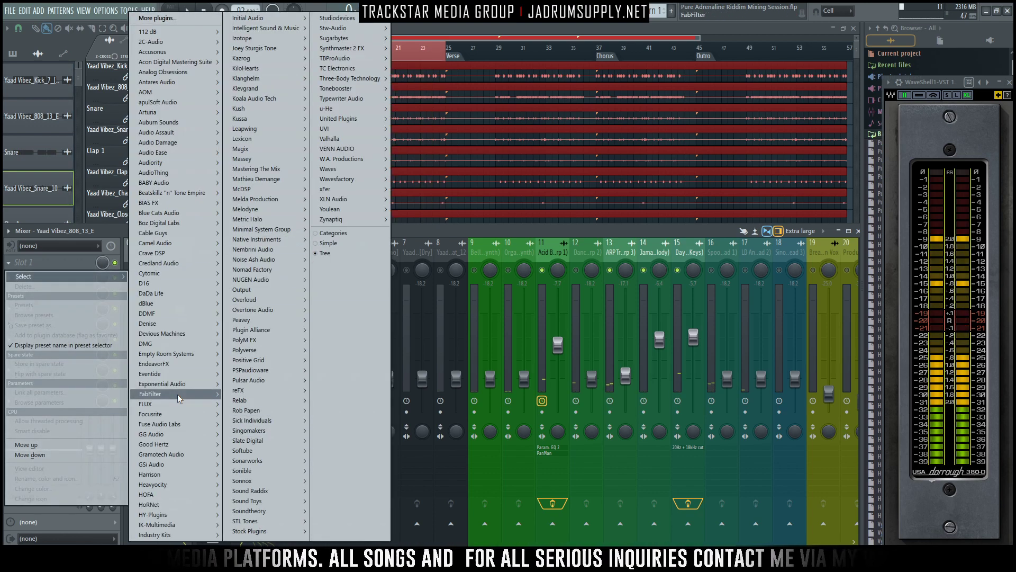
mouse_move(263, 401)
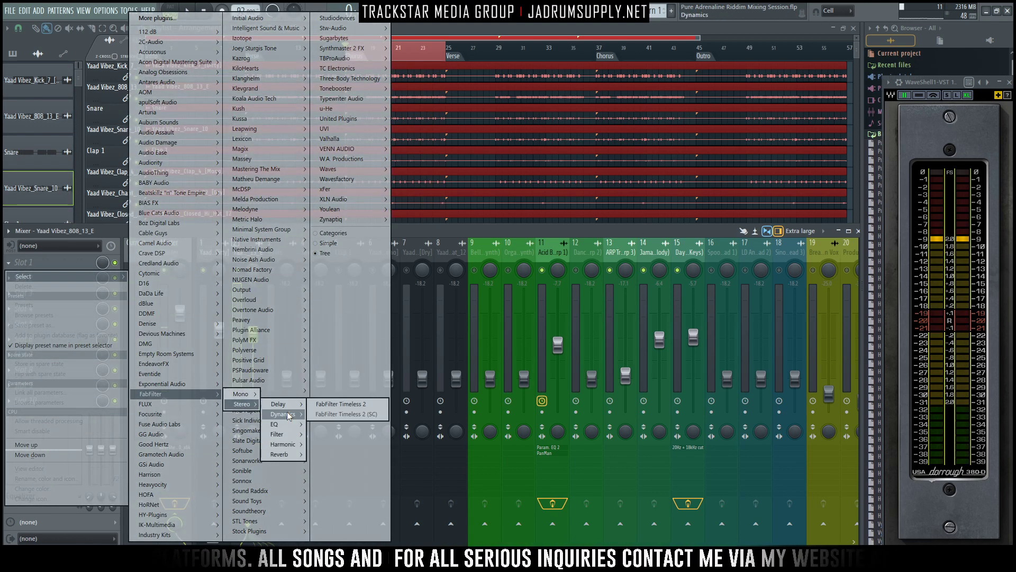
left_click(334, 414)
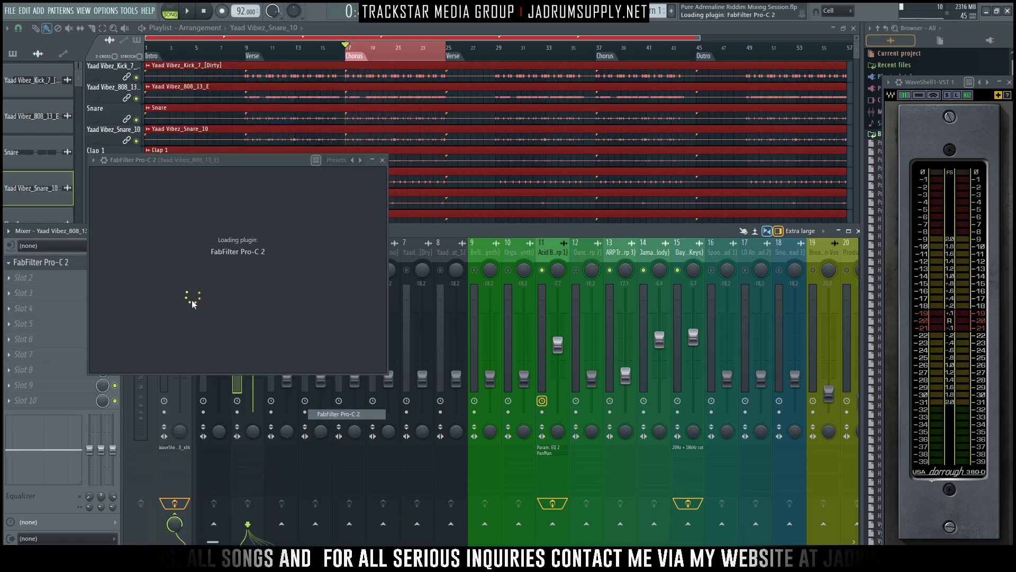
left_click_drag(156, 163, 416, 70)
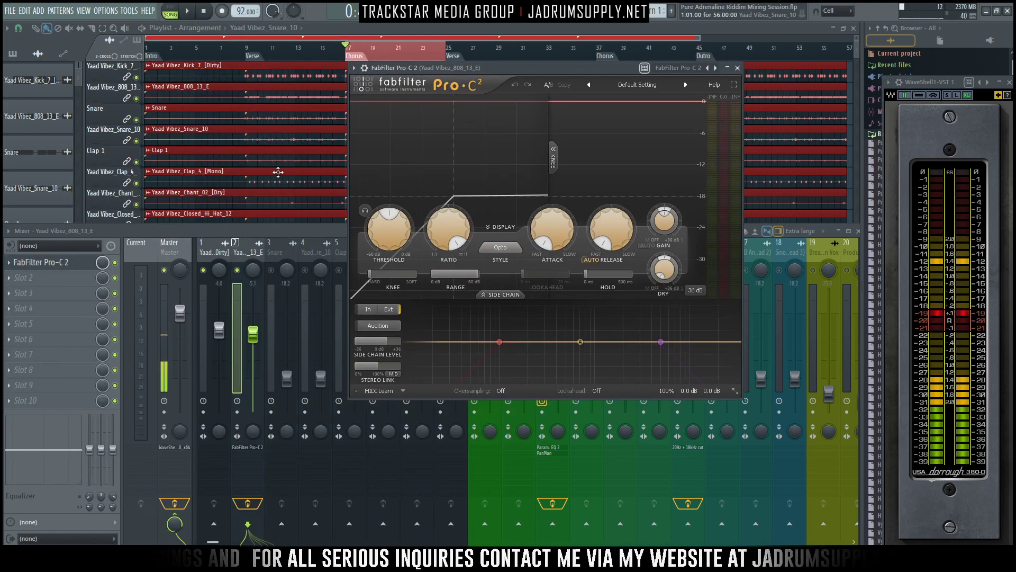
- Sidechain the kick track to the 808 track and assign it to Pro-C 2's Stereo Side Chain input
left_click(223, 391)
right_click(247, 524)
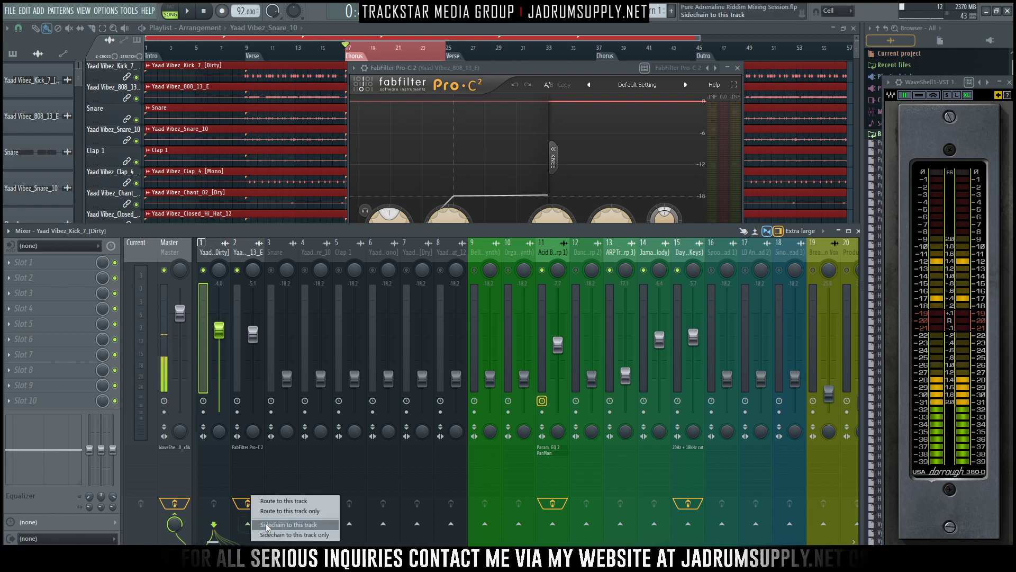
left_click(310, 525)
left_click(367, 79)
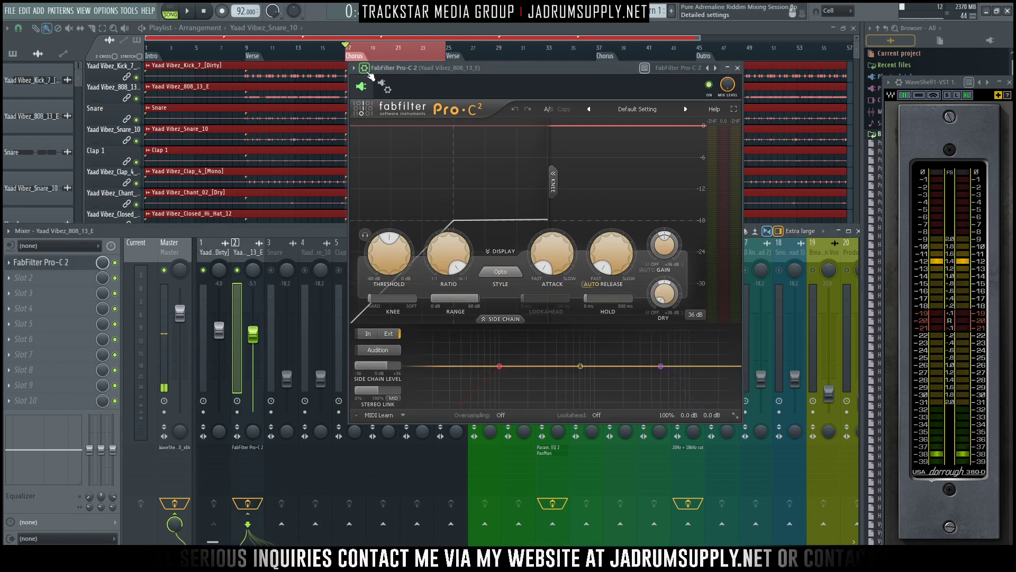
left_click(365, 68)
left_click(398, 109)
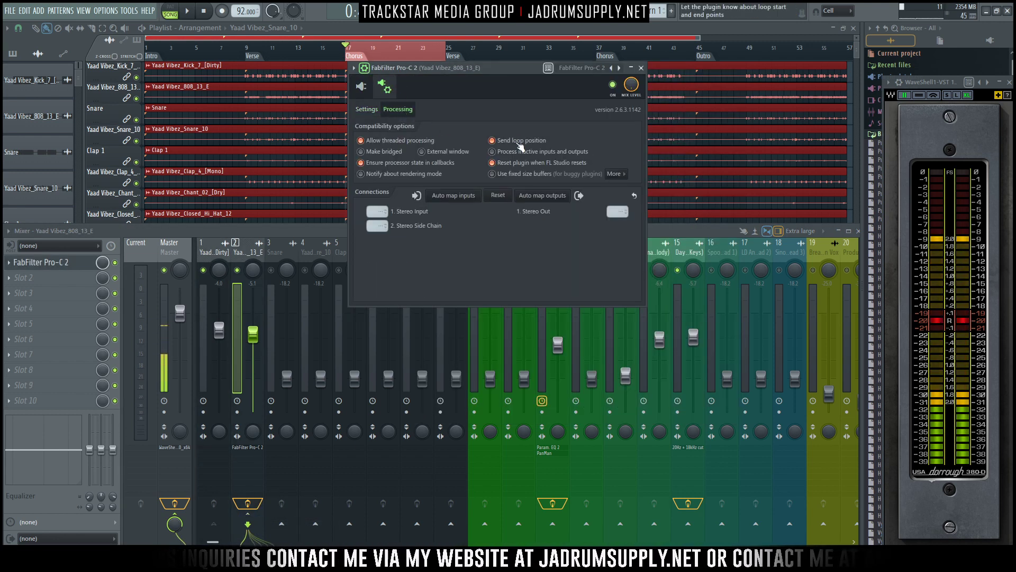
left_click(377, 225)
left_click(401, 246)
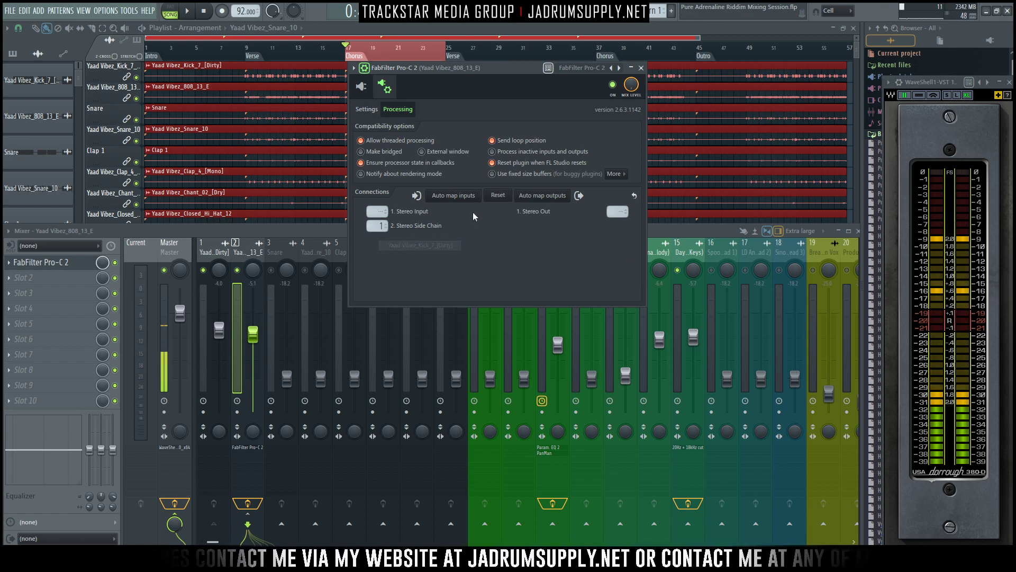
left_click(361, 86)
- Try a Side Chain Level of 8.5 dB in Pro-C 2 and audition the ducking on the 808
double_click(378, 365)
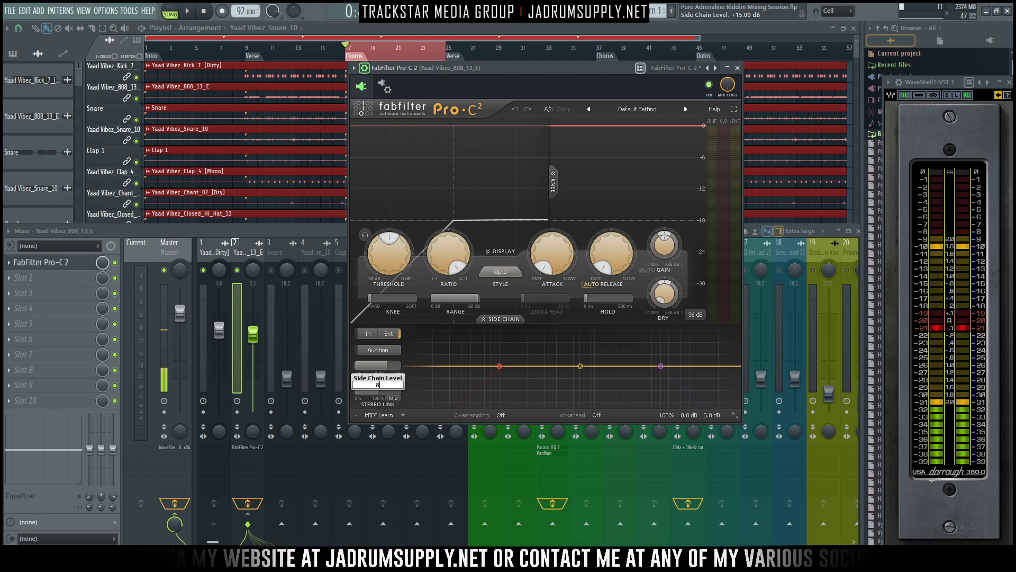
type("8.5")
key("Return")
key("space")
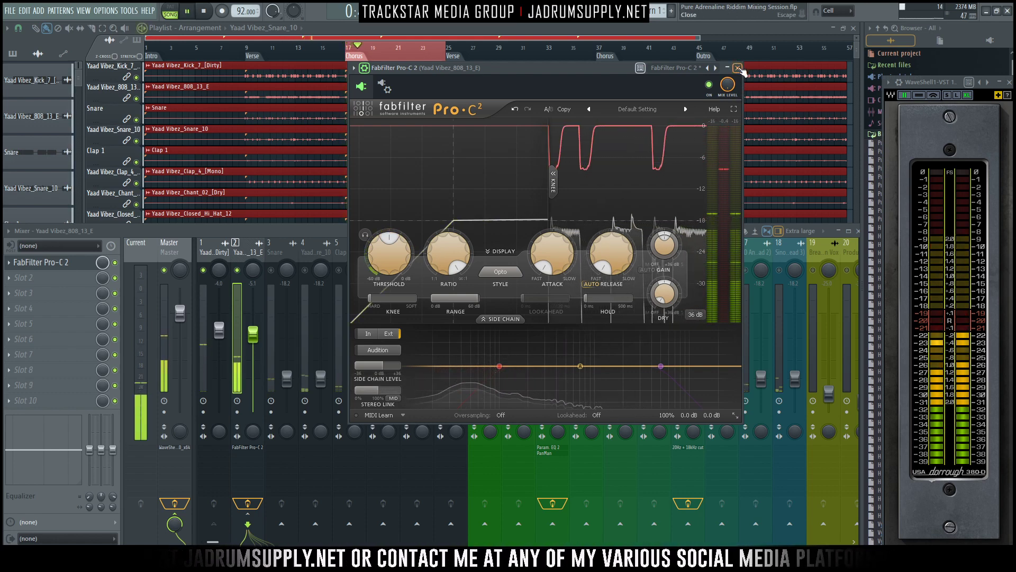
key("space")
- Set Pro-C 2's Side Chain Level to 6.6 dB and audition the kick ducking the 808
double_click(377, 365)
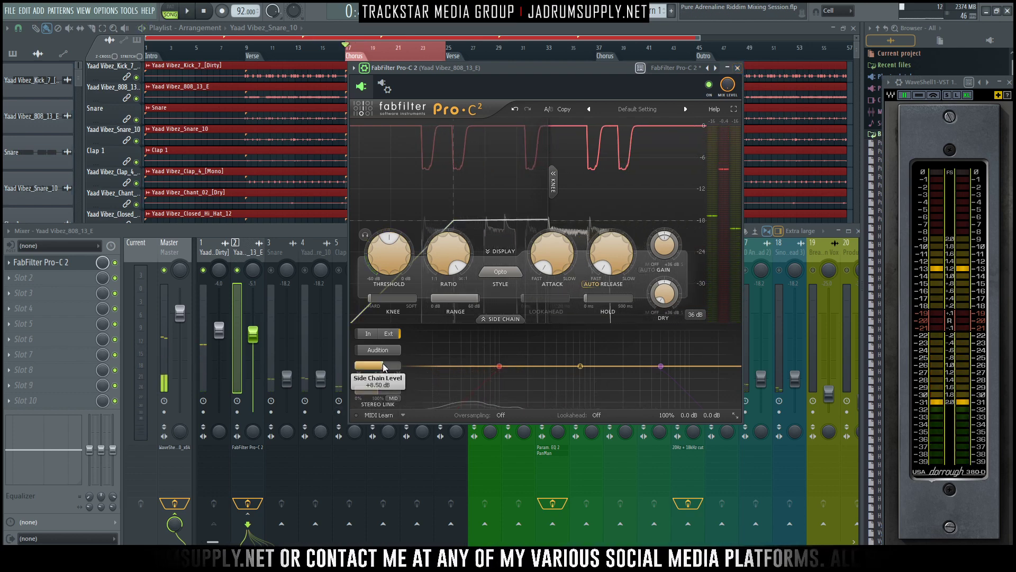
type("6.6")
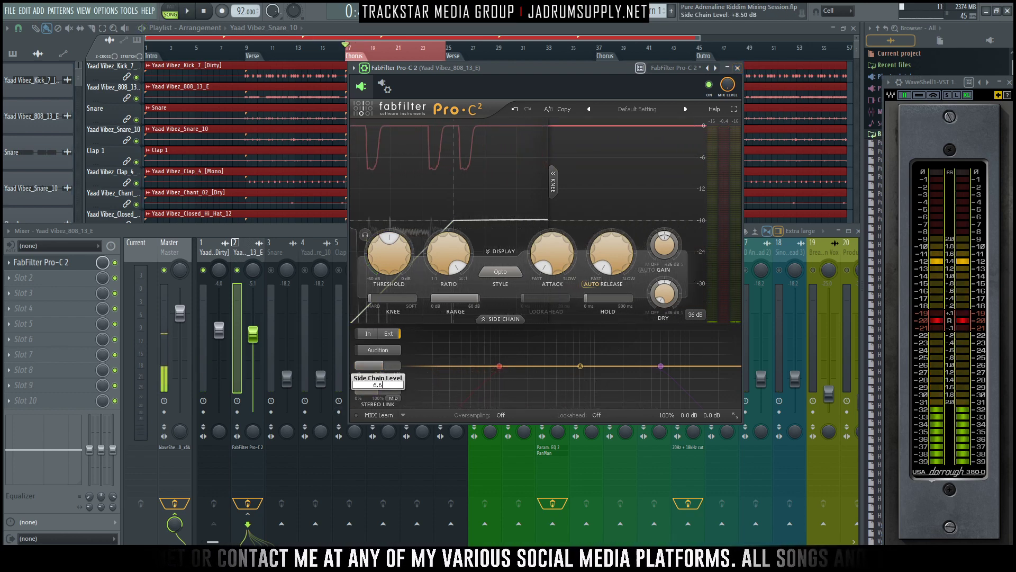
key("Return")
key("space")
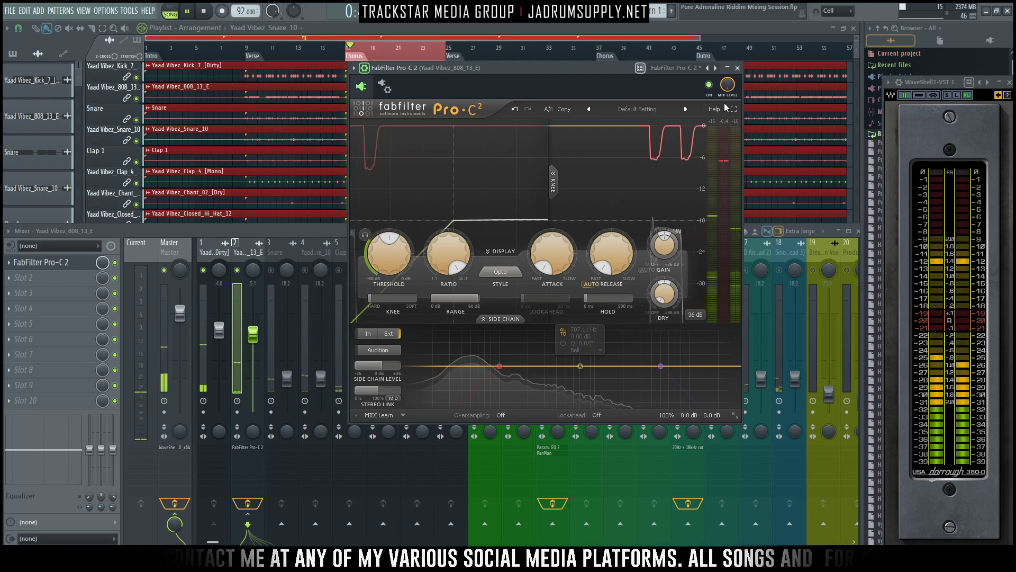
- Close Pro-C 2 and lower the kick and 808 faders together to -5.0 dB and -6.1 dB while auditioning the chorus
left_click(739, 69)
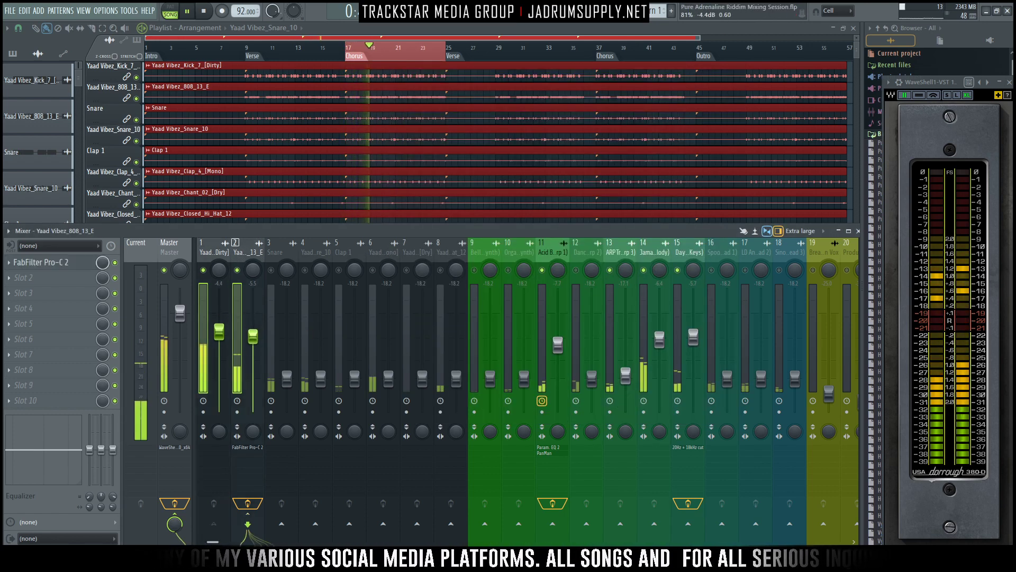
left_click_drag(220, 329, 219, 333)
key("space")
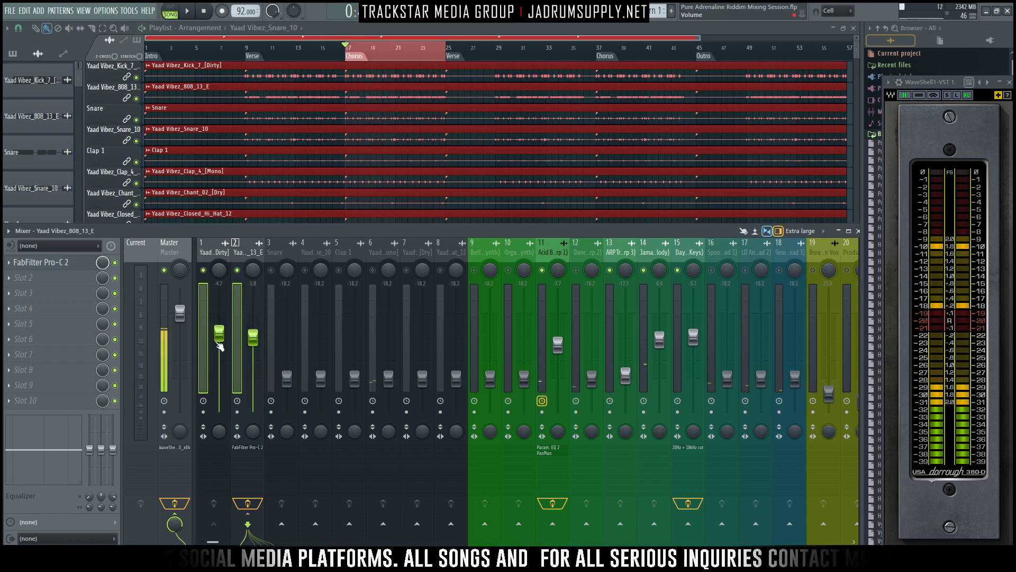
left_click_drag(219, 333, 219, 339)
key("space")
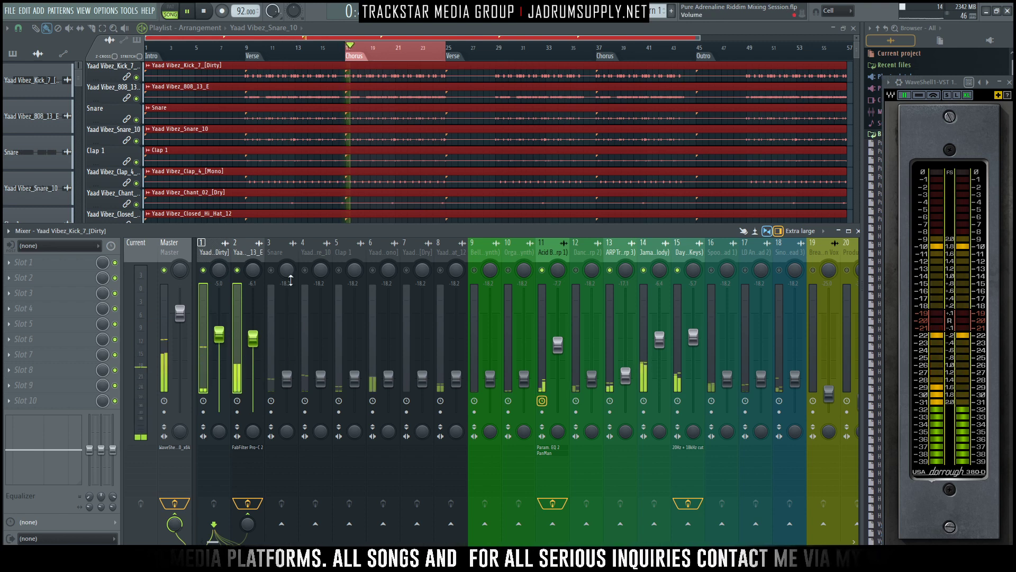
key("space")
- Unmute the Snare track and raise its fader to -5.8 dB during chorus playback
left_click(271, 270)
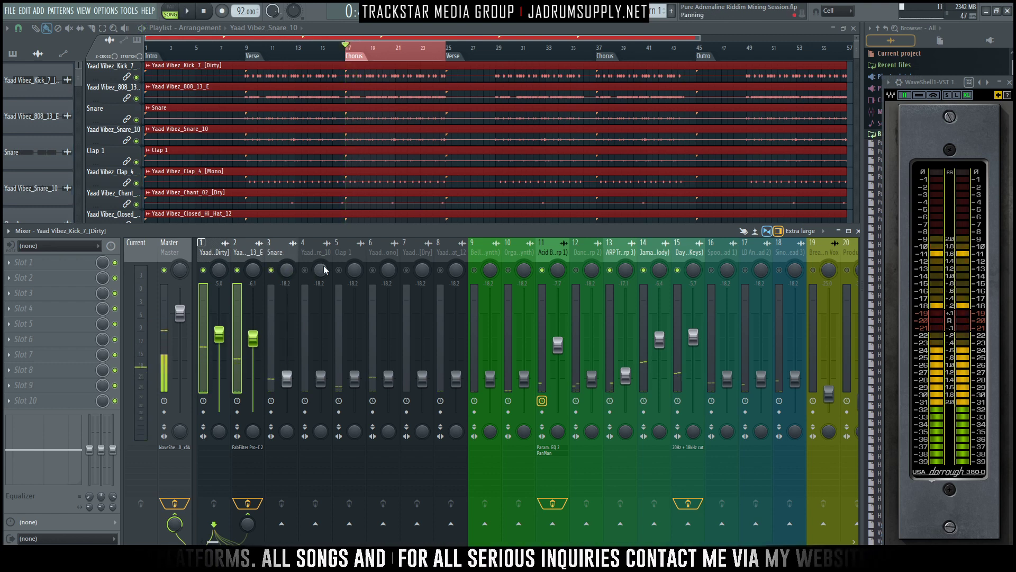
key("space")
left_click_drag(291, 380, 286, 337)
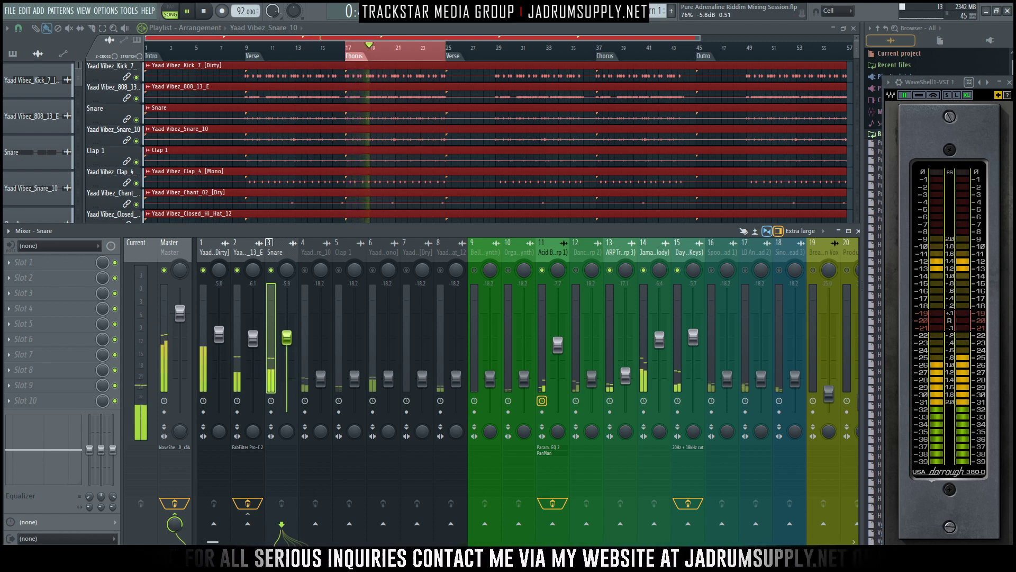
key("space")
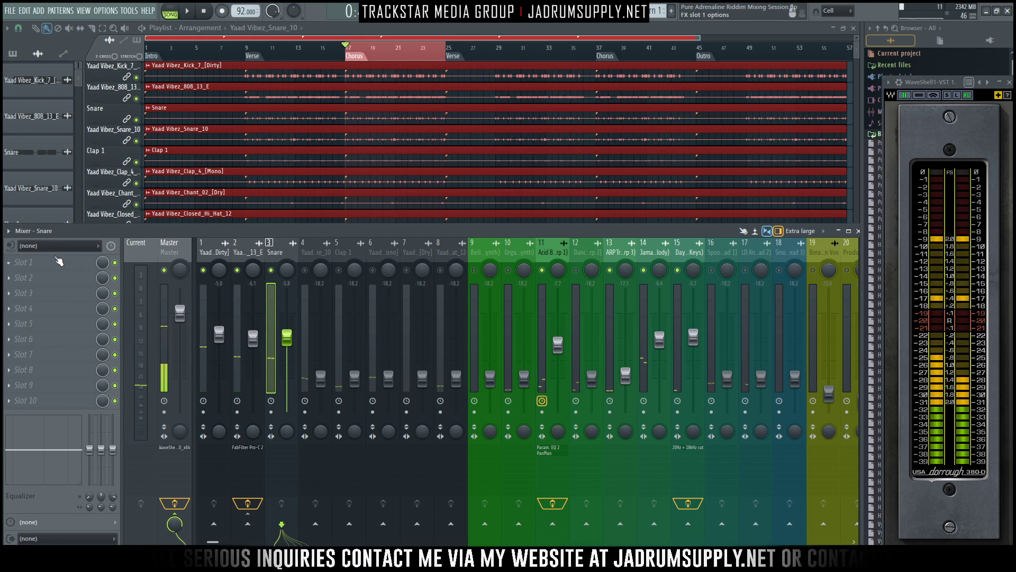
- Insert the Waves API-550B equalizer in the Snare track's first effect slot and move its window clear of the snare channel
left_click(58, 261)
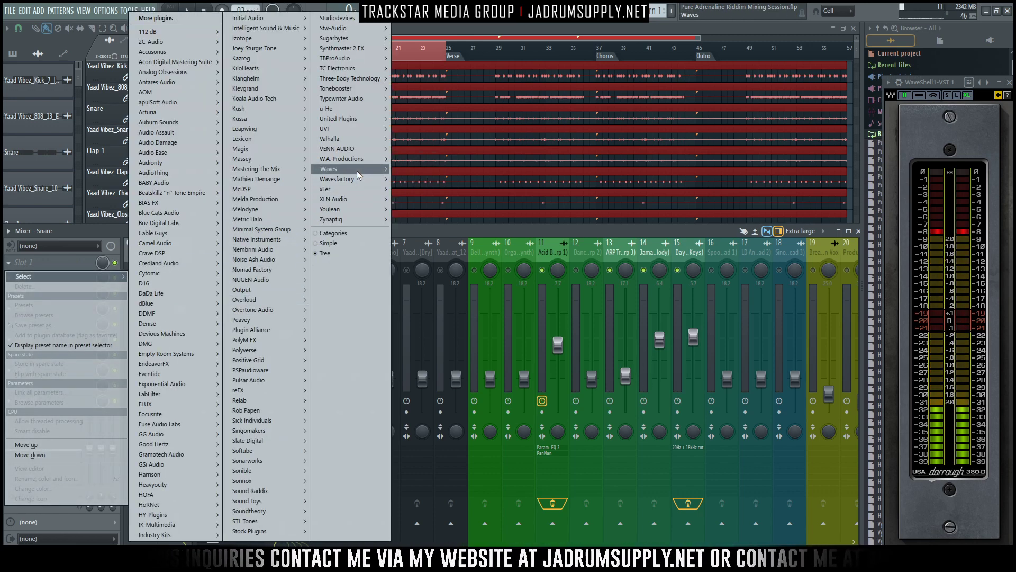
mouse_move(359, 171)
left_click(420, 169)
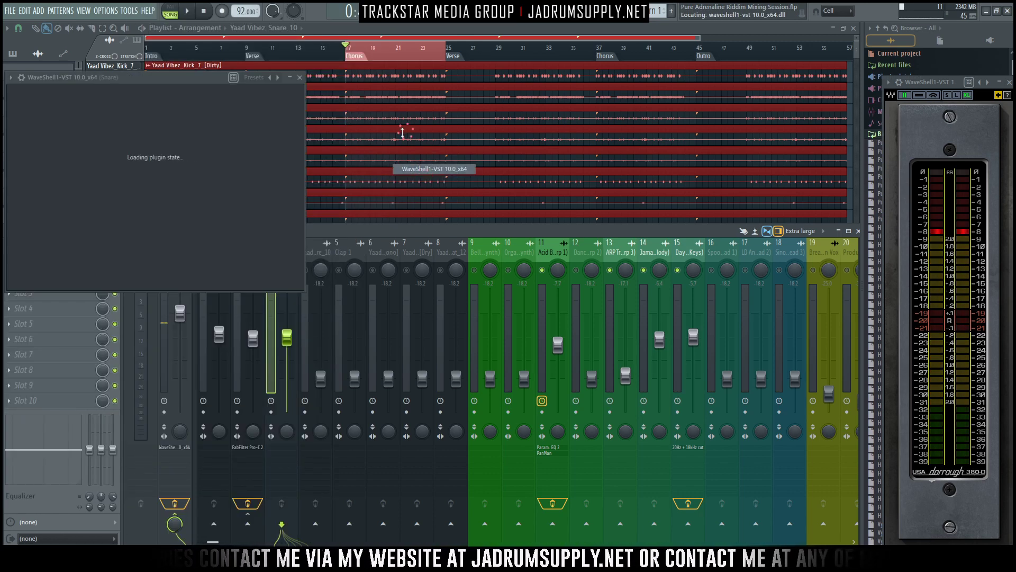
left_click(112, 139)
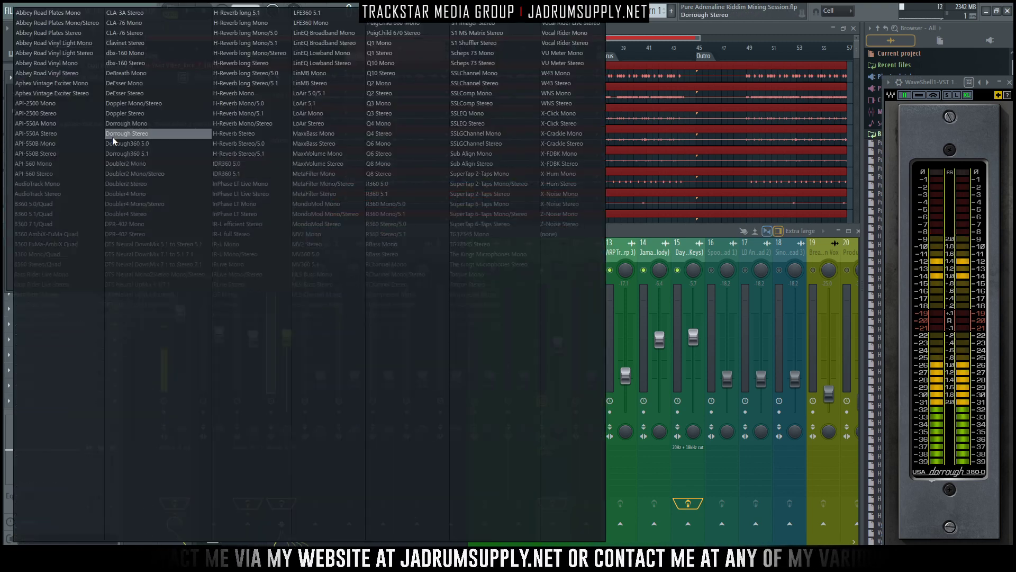
left_click(50, 145)
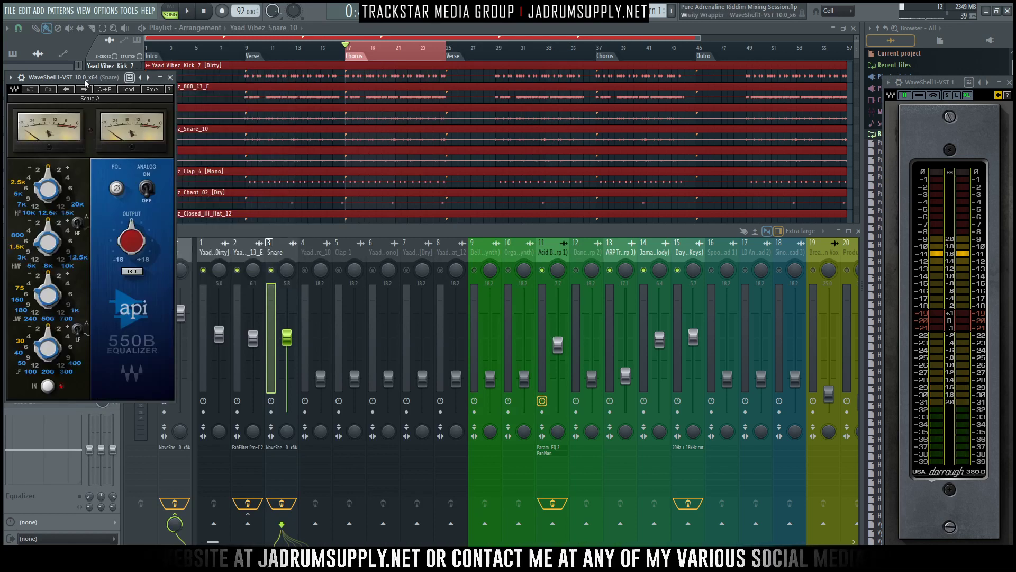
left_click_drag(57, 80, 518, 107)
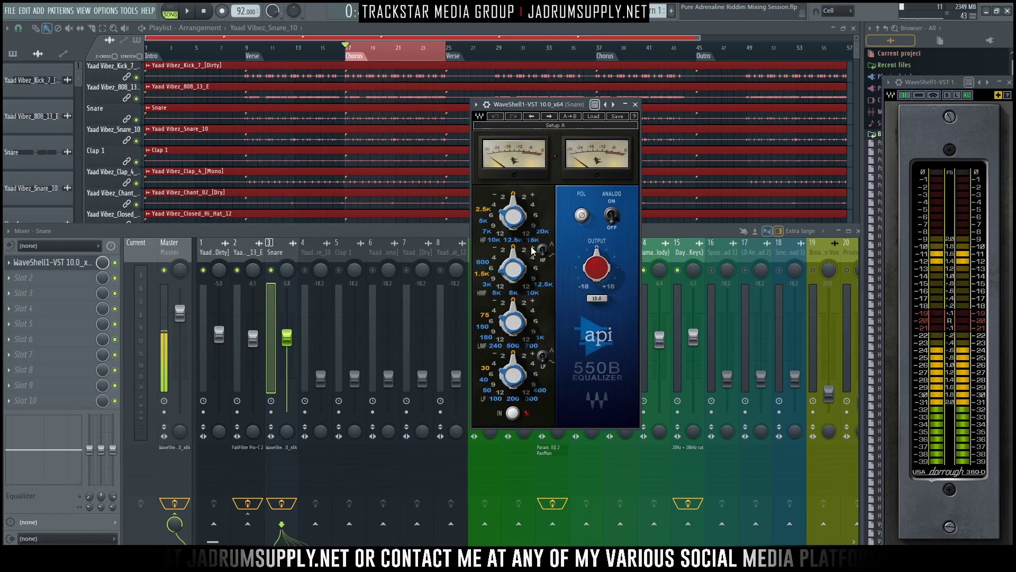
- Boost the API-550B's high bands, set high-mid to 10 kHz, low-mid to 240 Hz and low to 100 Hz, and audition the snare
left_click(533, 206)
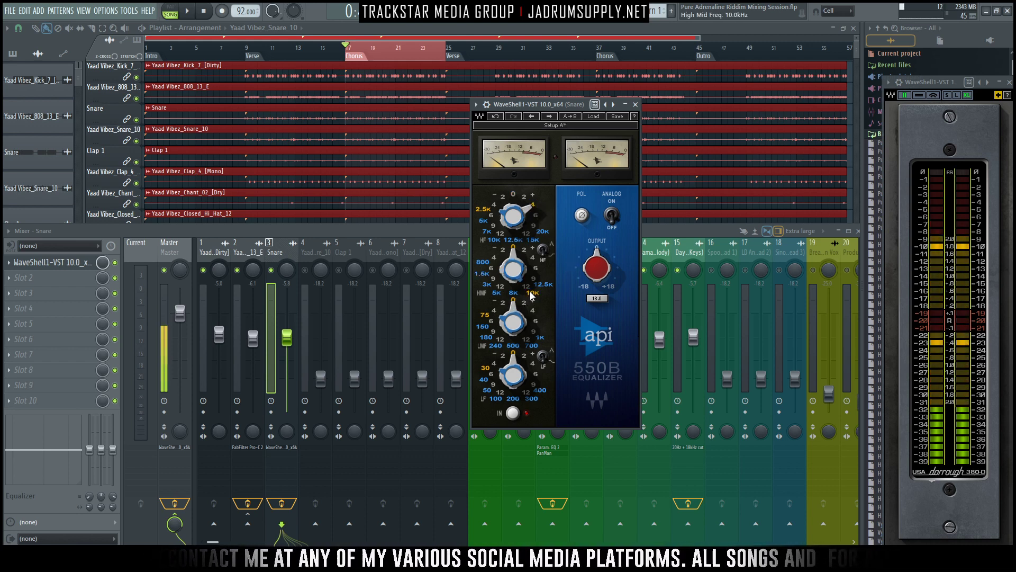
left_click(525, 253)
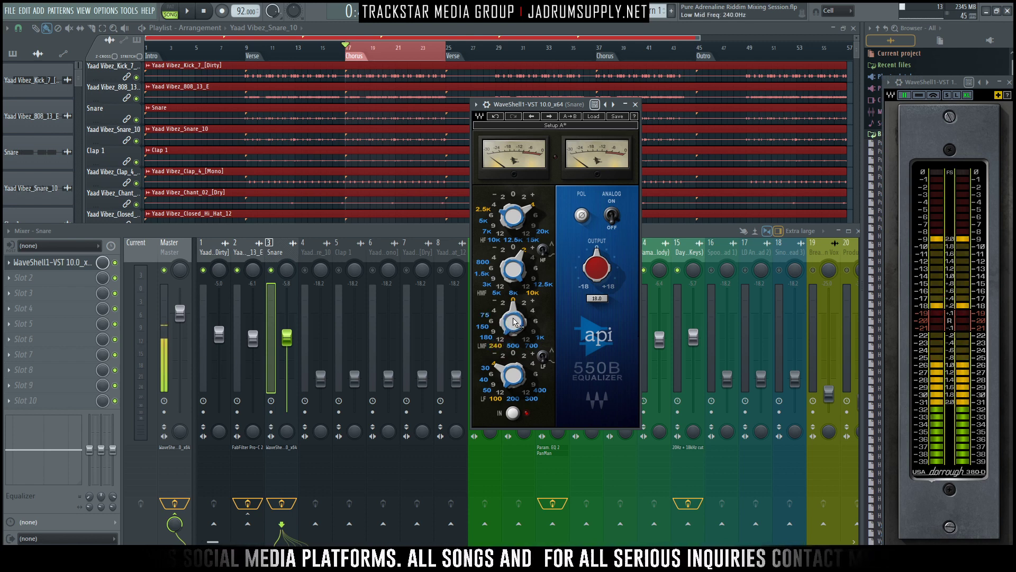
key("space")
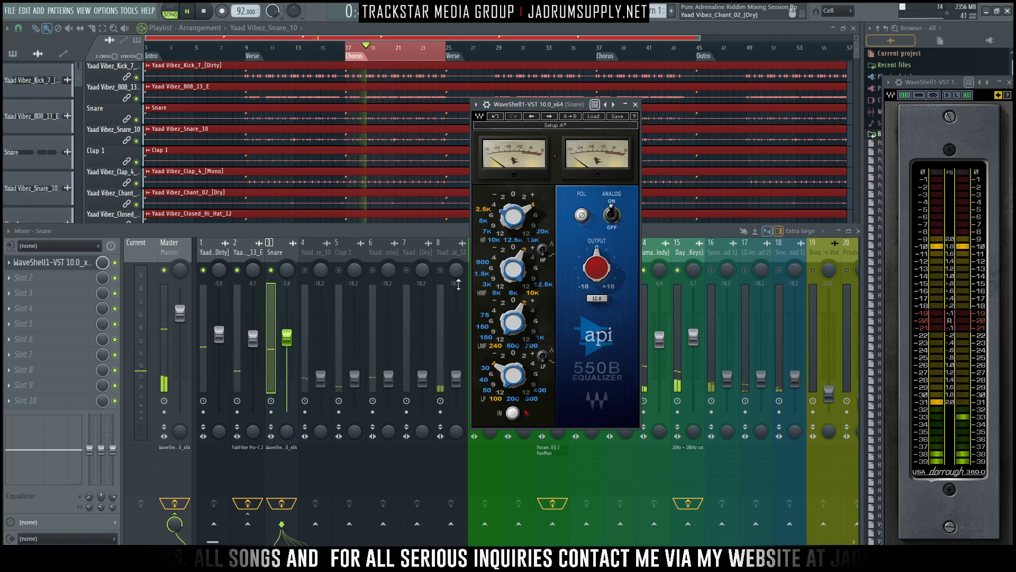
key("space")
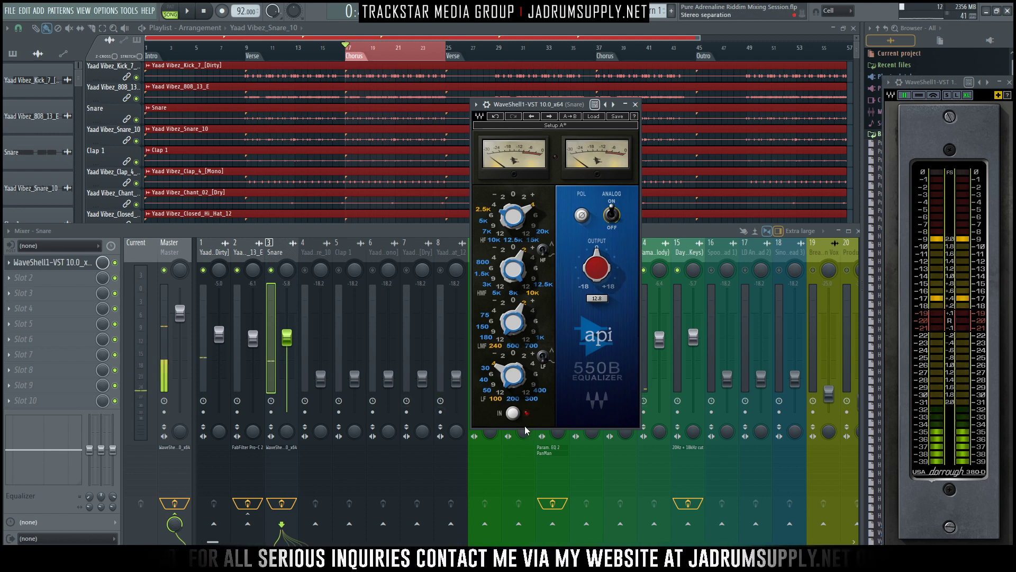
- Compare the snare with the API-550B bypassed and engaged during chorus playback
key("space")
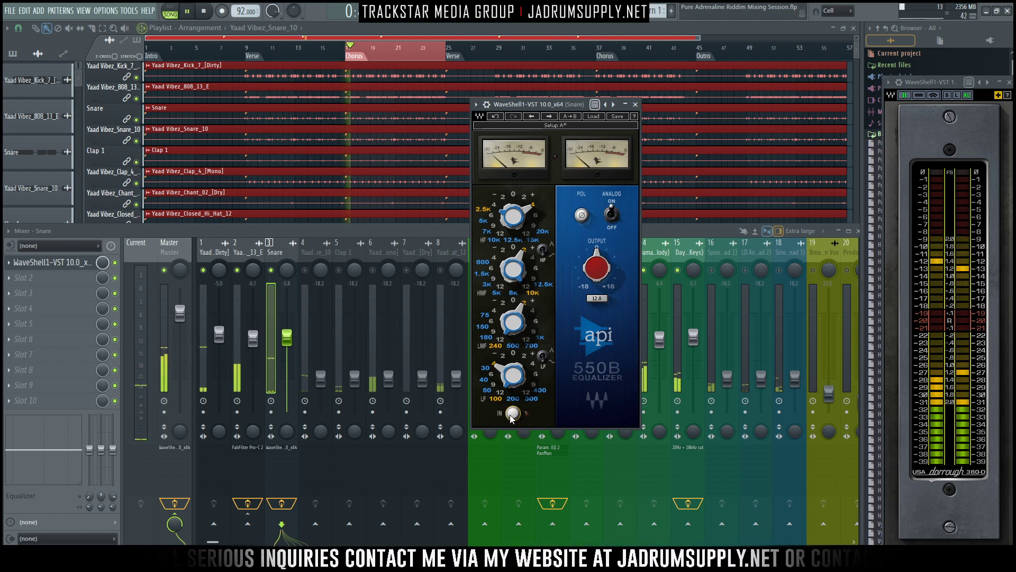
left_click(512, 414)
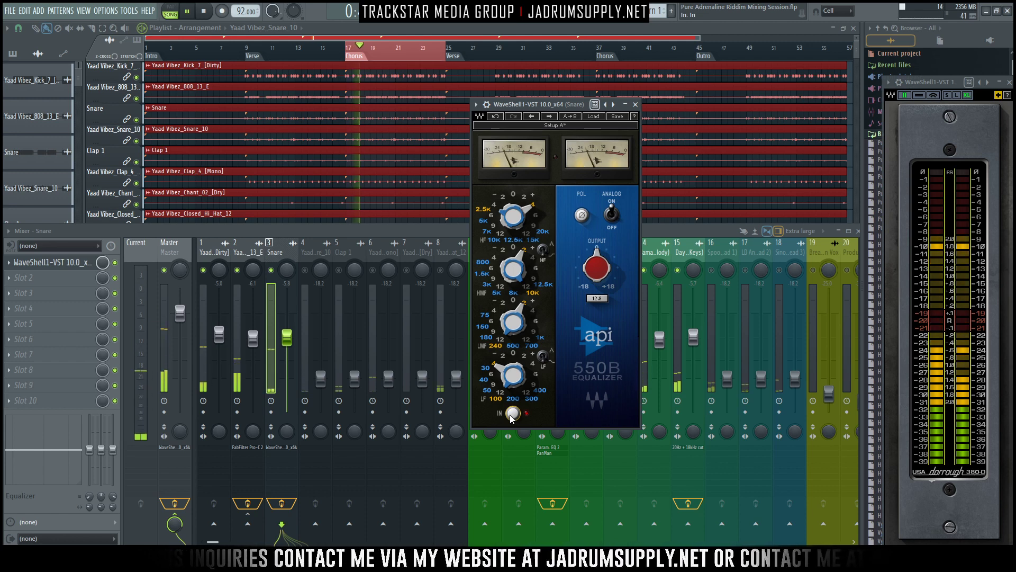
key("space")
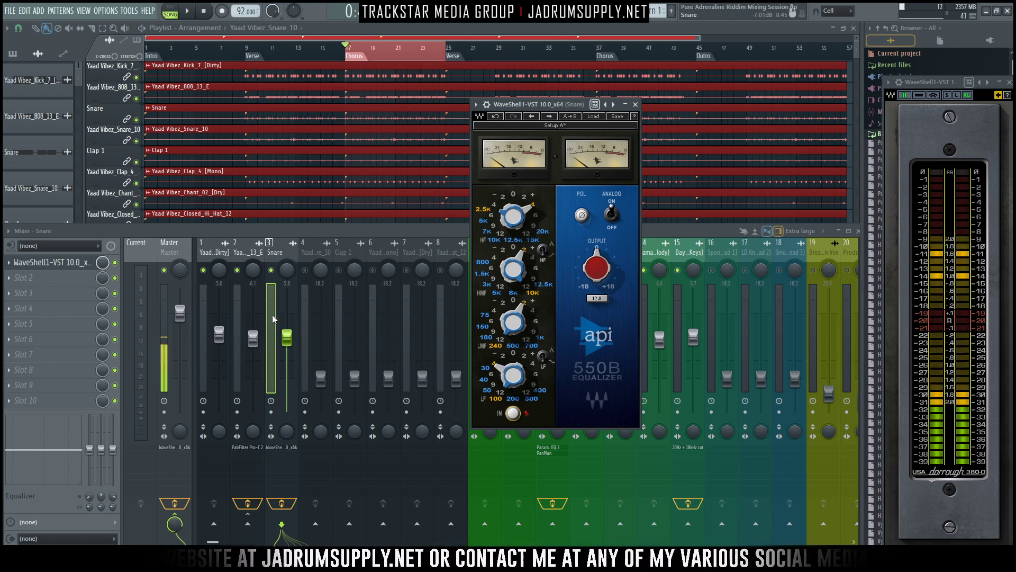
- Lower the Snare fader to -8.0 dB and set the API-550B's high gain to +6 dB
key("space")
left_click_drag(289, 340, 286, 346)
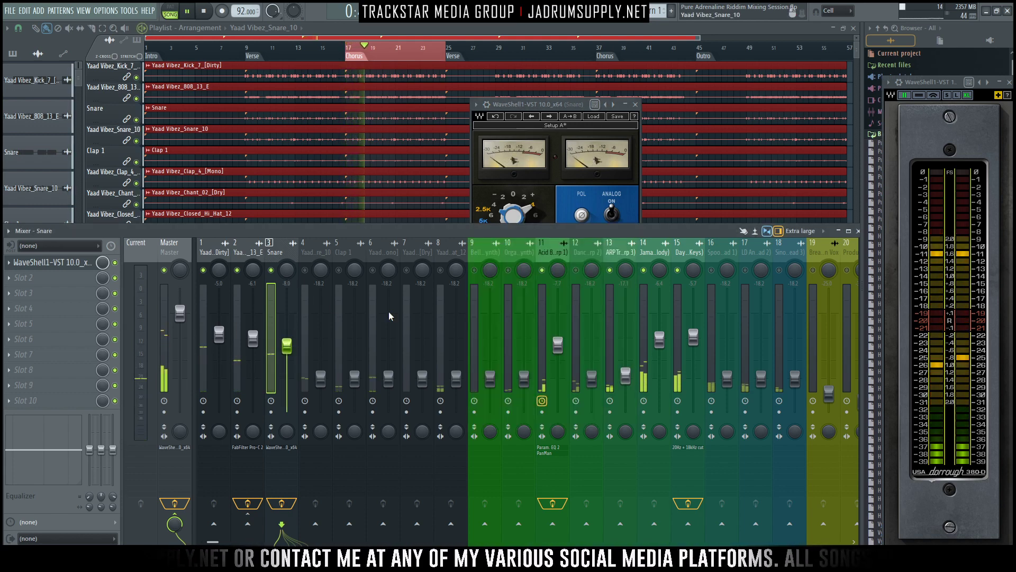
left_click(534, 215)
key("space")
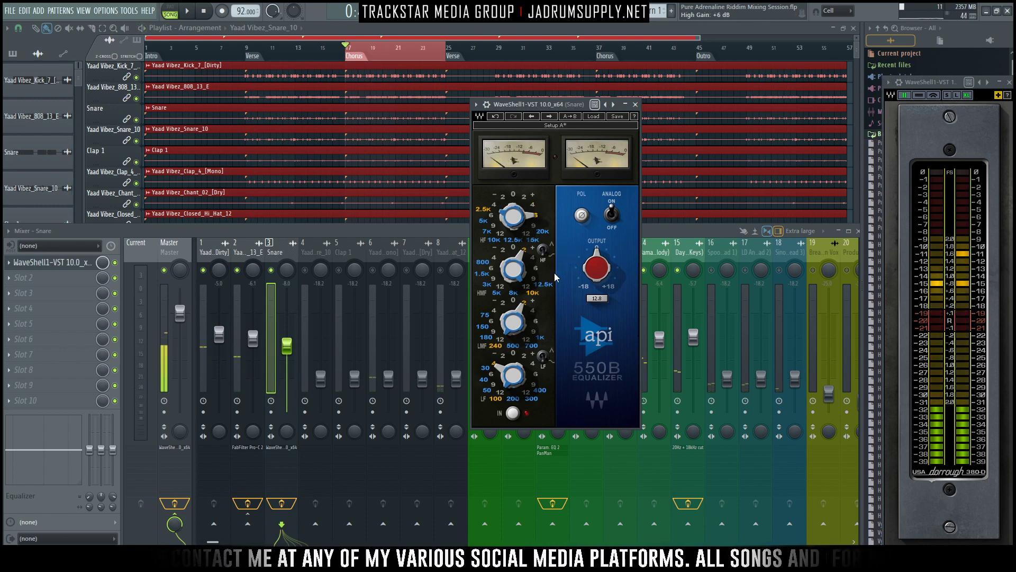
- Lower the Snare fader gradually to -10.0 dB while auditioning it against the kick and 808
key("space")
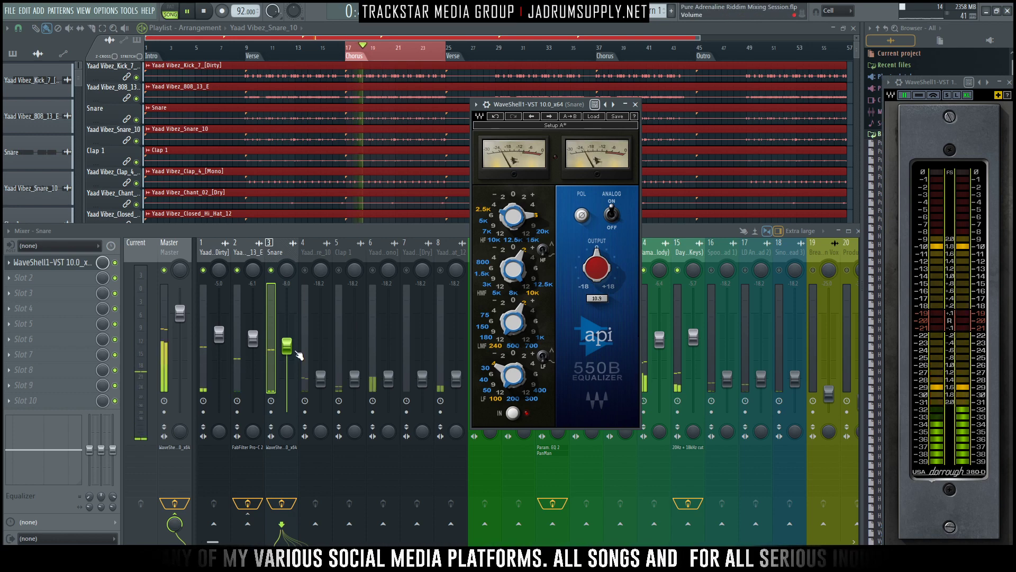
left_click_drag(286, 345, 287, 348)
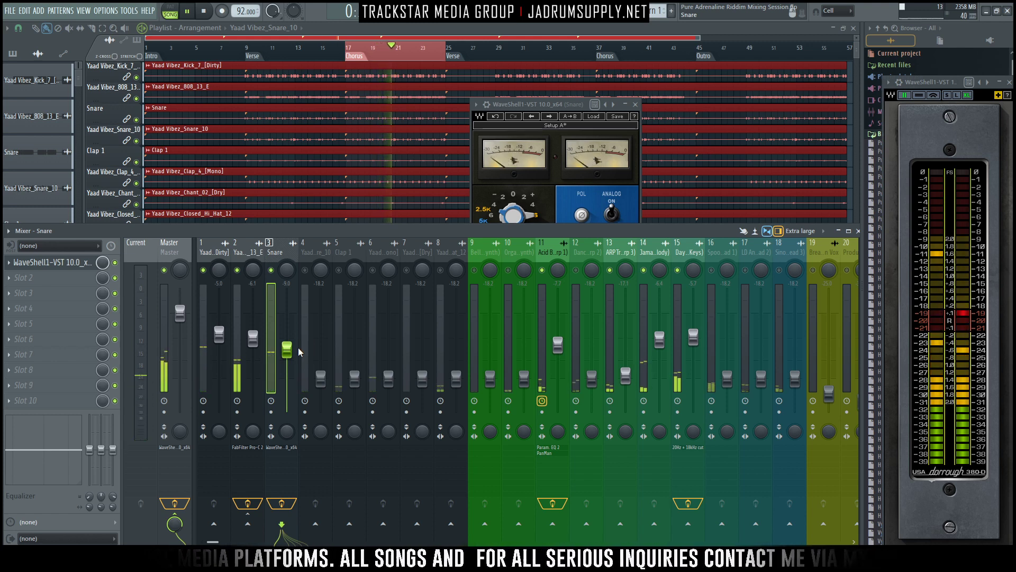
key("space")
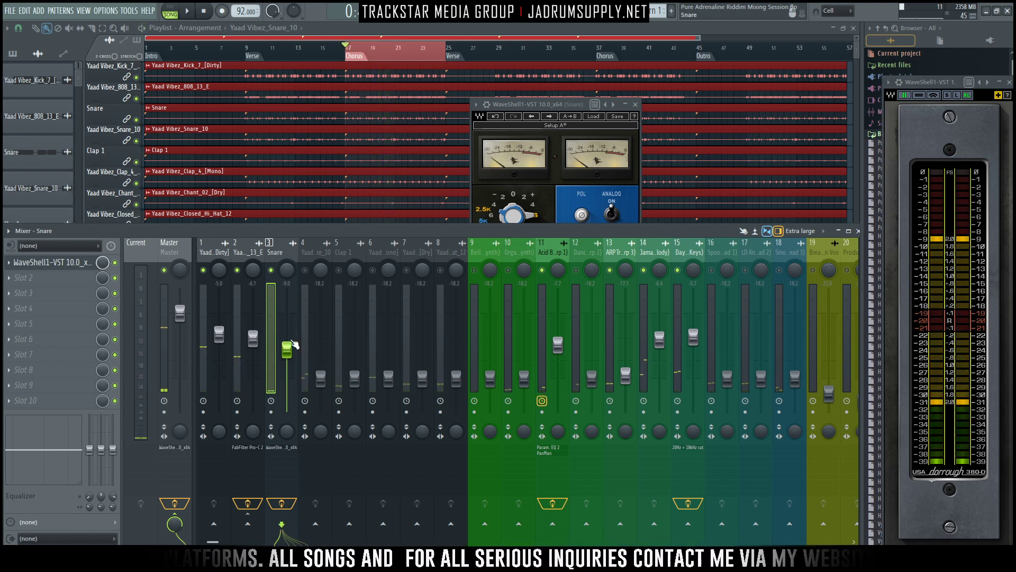
left_click_drag(287, 351, 287, 352)
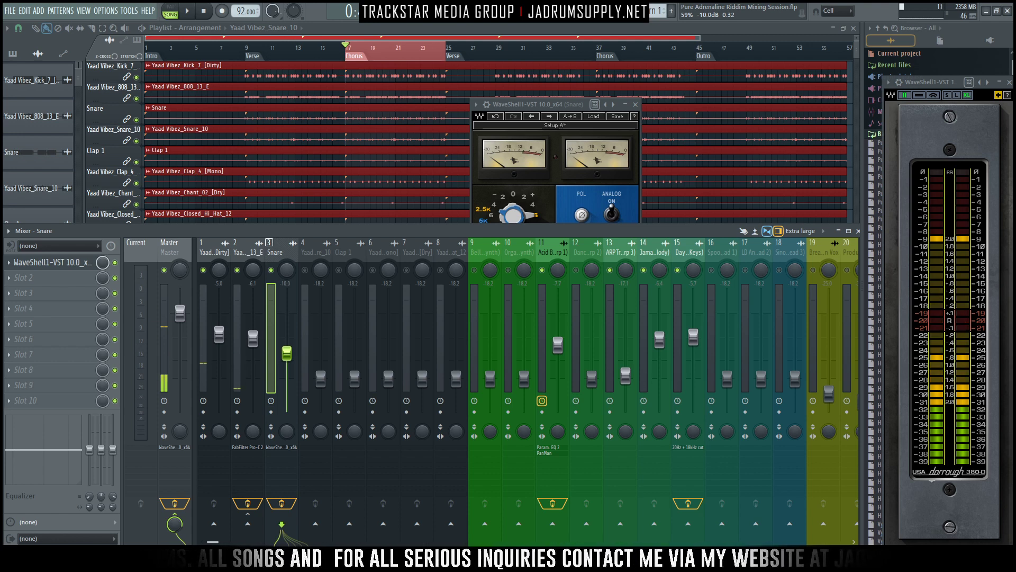
key("space")
- Enable the Yaad Vibez_Snare_10 track at 0.9 dB, audition it and mute the Snare track
key("space")
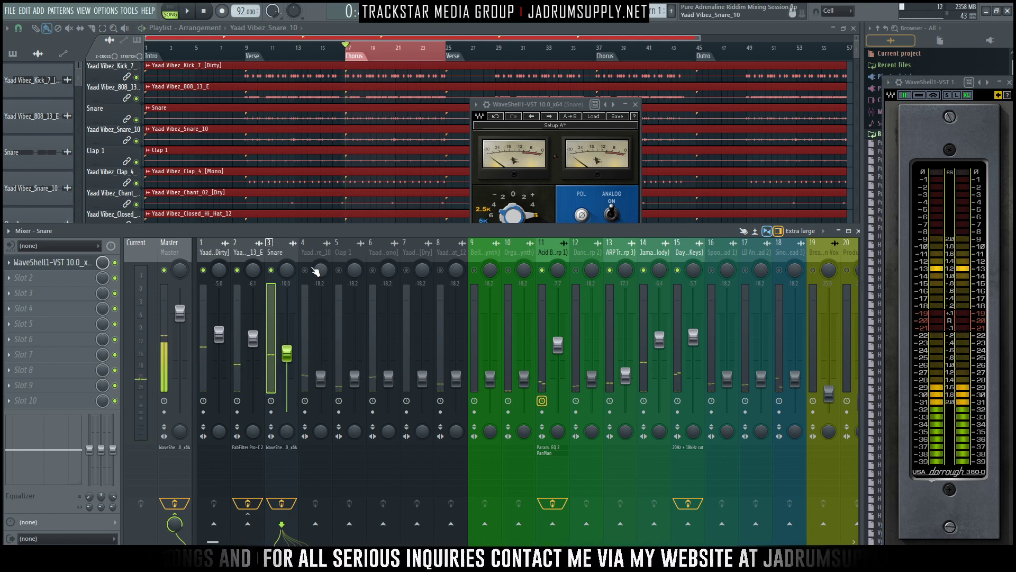
left_click_drag(320, 379, 321, 309)
key("space")
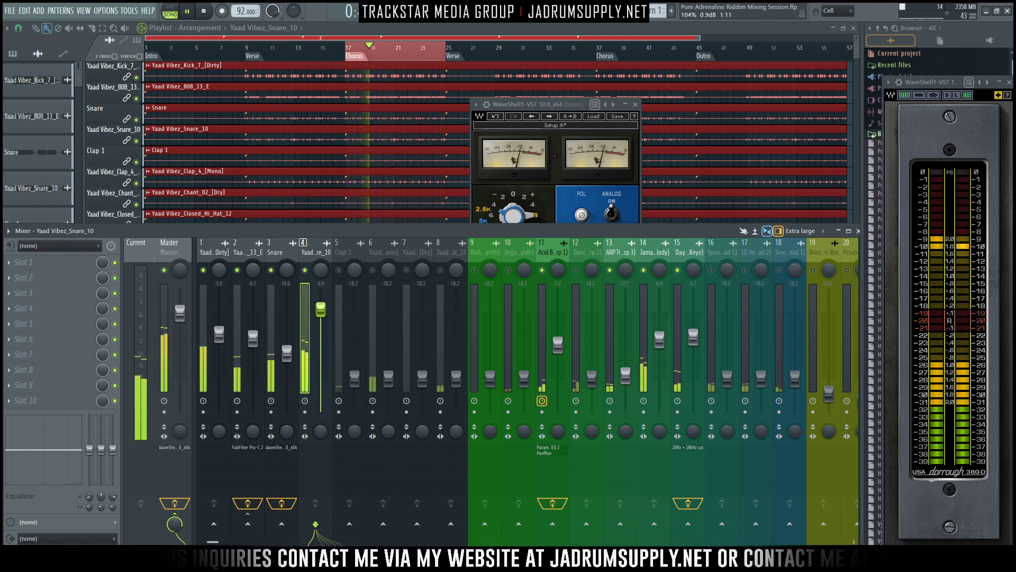
key("space")
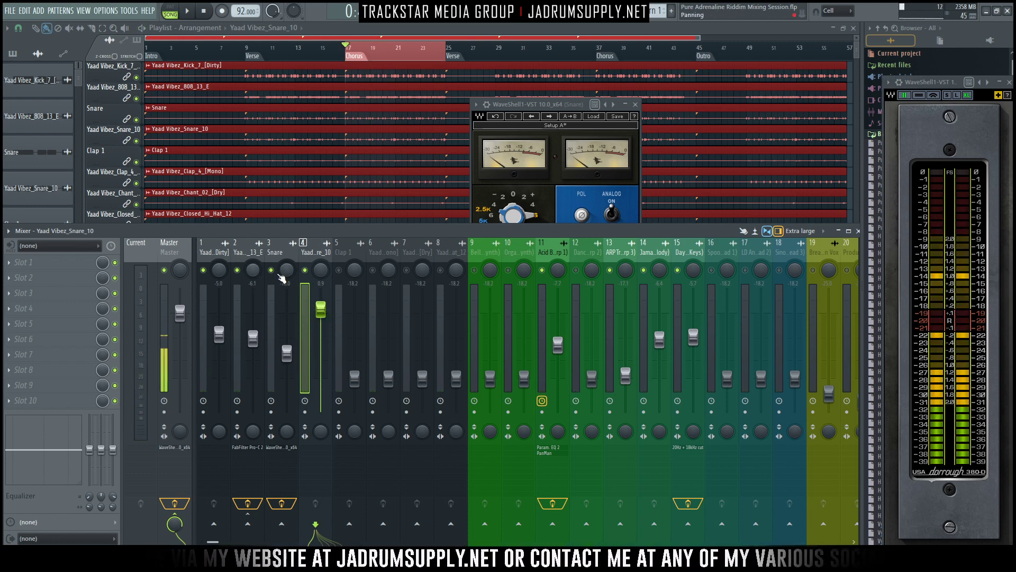
left_click(271, 270)
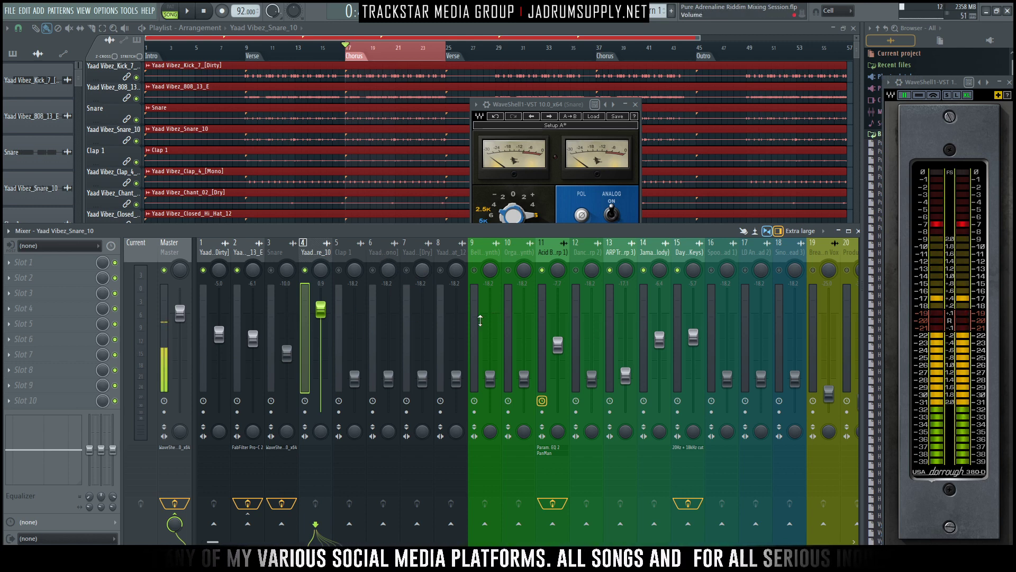
- Insert Fruity Limiter on the Yaad Vibez_Snare_10 track, placed in effect slot 6
left_click(63, 263)
mouse_move(69, 277)
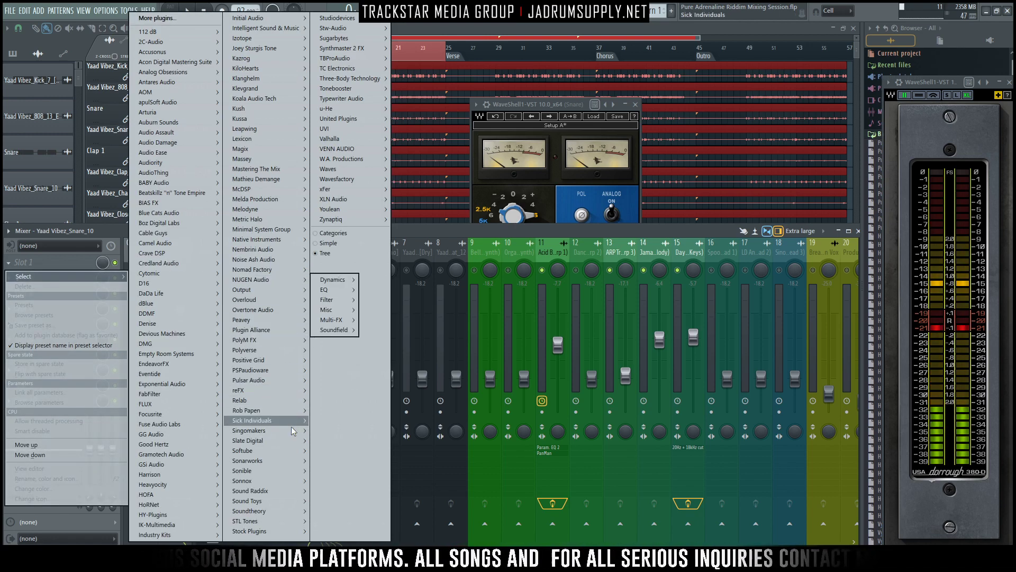
mouse_move(360, 169)
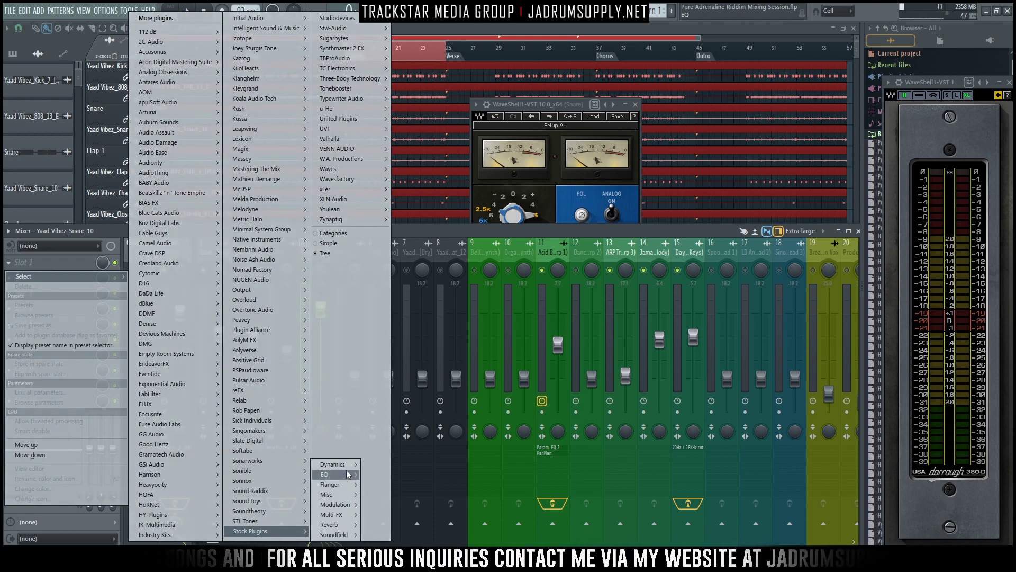
mouse_move(332, 464)
left_click(396, 464)
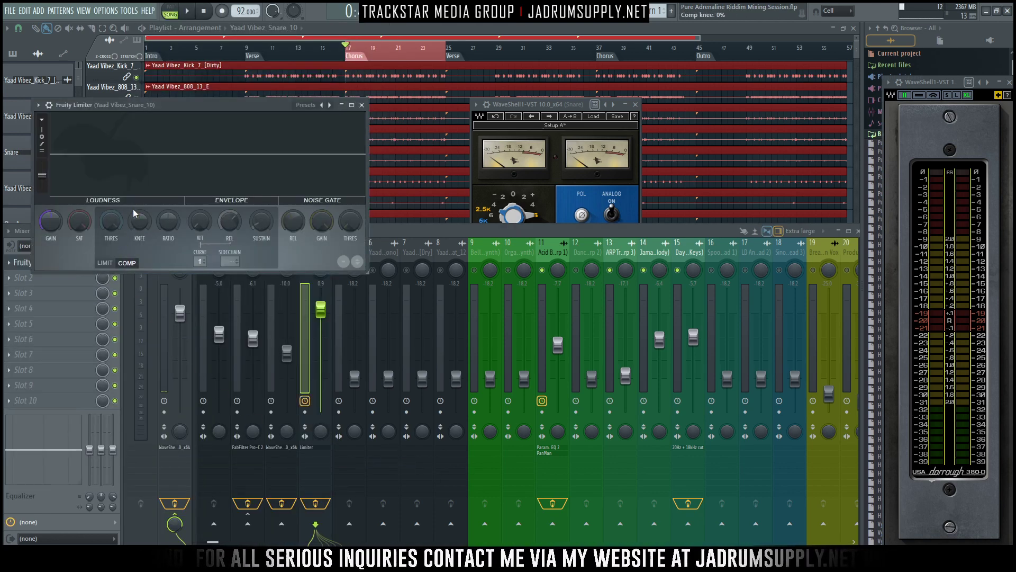
left_click_drag(199, 111, 672, 73)
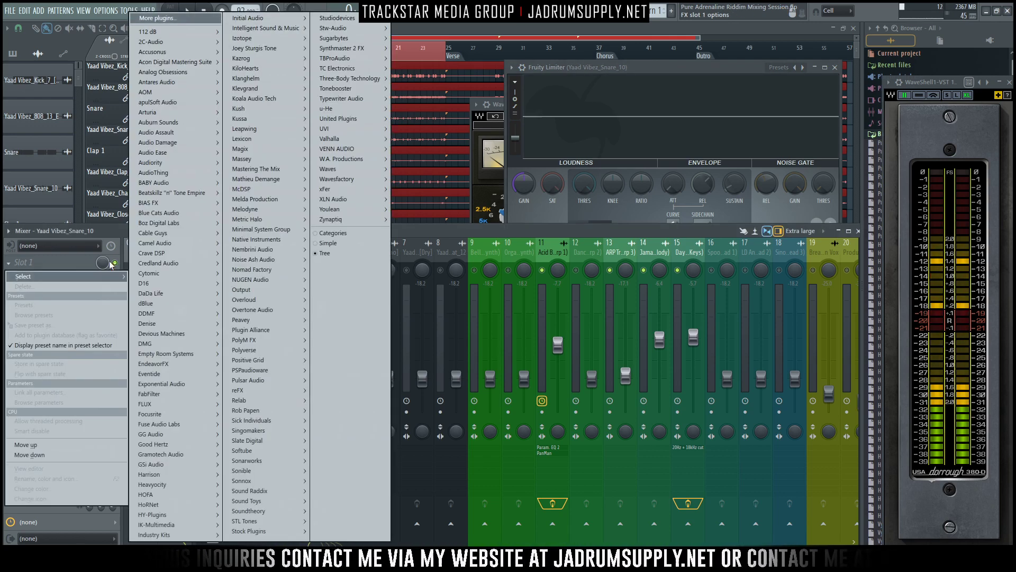
- Insert Soundtoys PanMan in the first effect slot of Yaad Vibez_Snare_10 and move its window clear of the mixer
left_click(53, 262)
mouse_move(249, 501)
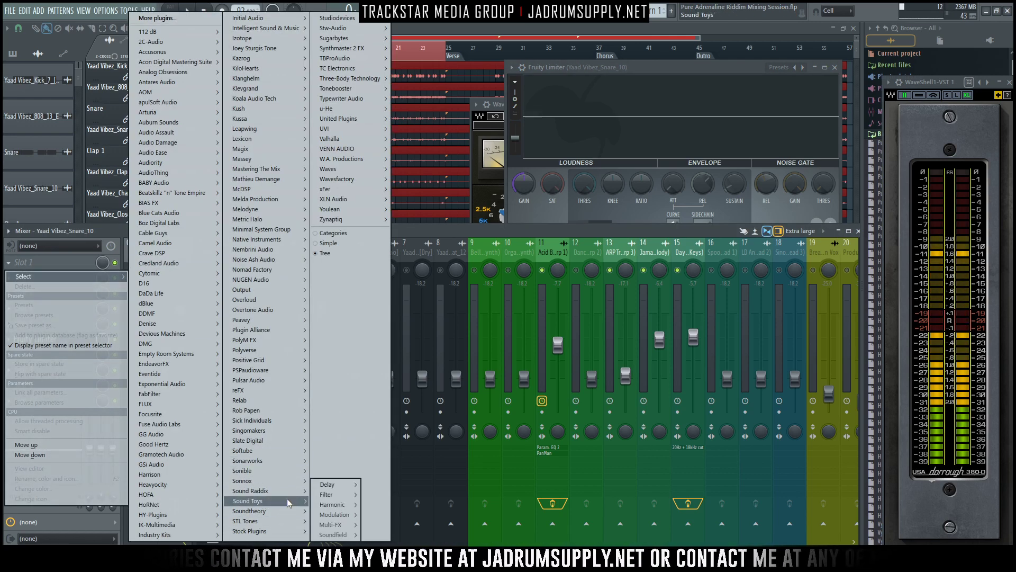
left_click(381, 525)
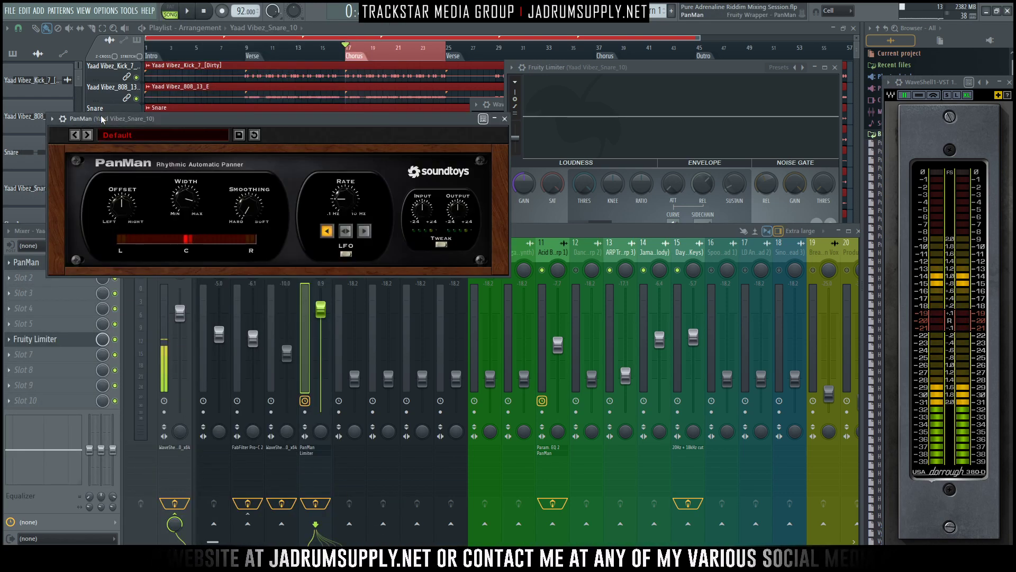
left_click_drag(102, 119, 52, 38)
- Insert Fruity Parametric EQ 2 in the second effect slot of Yaad Vibez_Snare_10 and move its window over the mixer
left_click(53, 278)
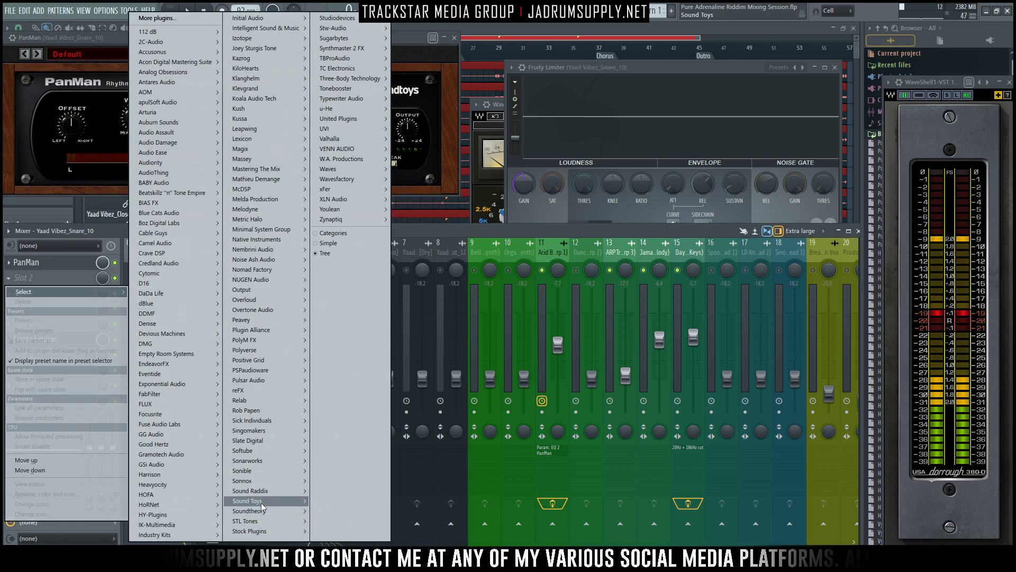
mouse_move(262, 531)
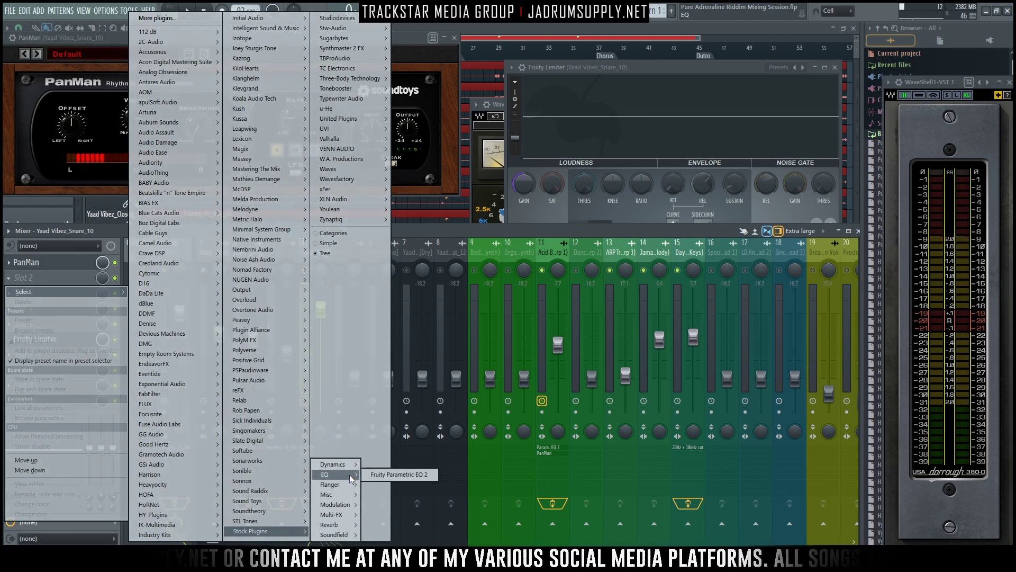
left_click(402, 480)
left_click_drag(261, 133, 359, 247)
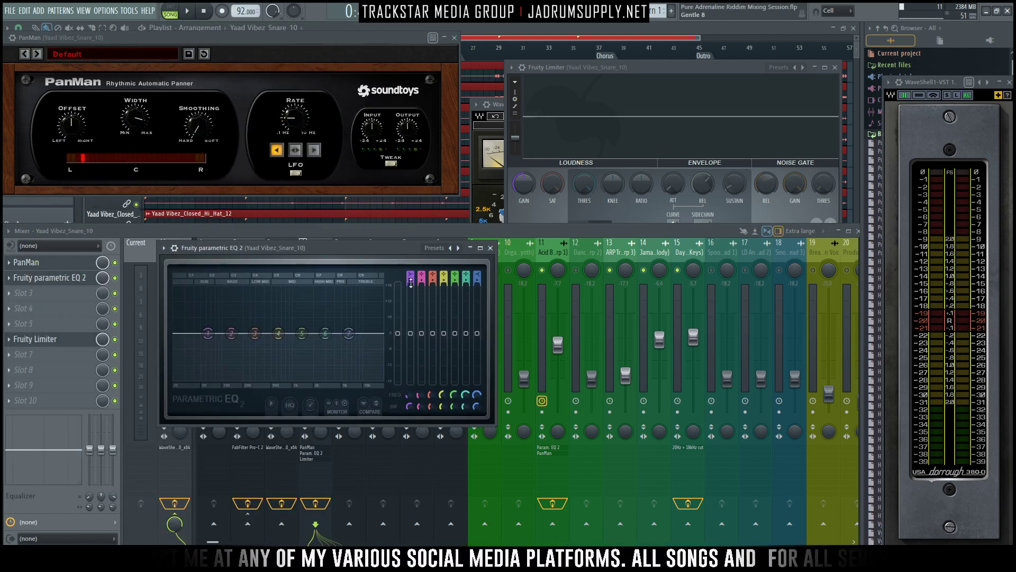
- Turn EQ band 1 into a high-pass filter and raise its cutoff slightly above 67 Hz while auditioning the snare
key("space")
mouse_move(411, 283)
left_mouse_down()
mouse_move(410, 272)
mouse_move(411, 286)
left_mouse_up()
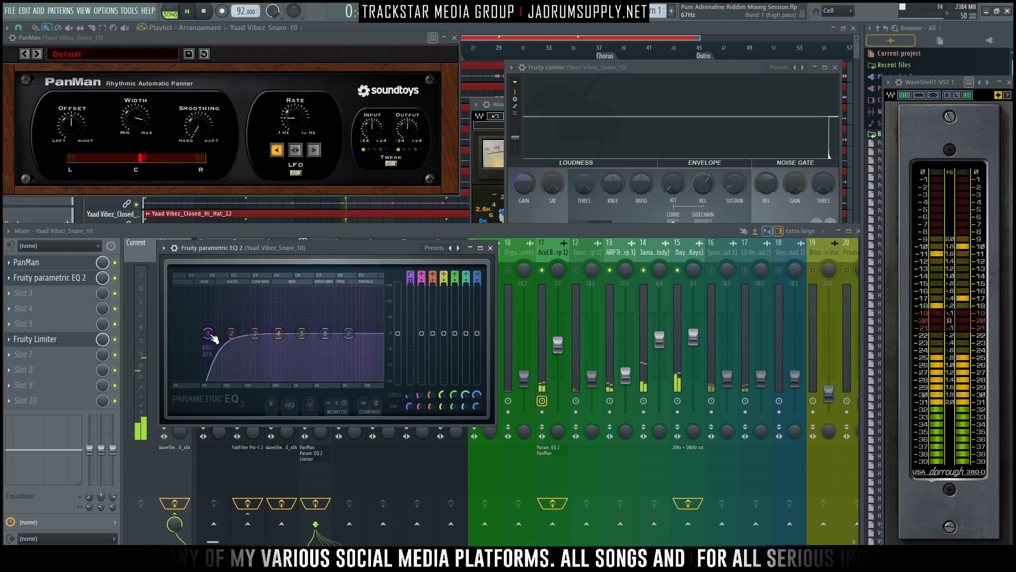
left_click_drag(212, 335, 218, 336)
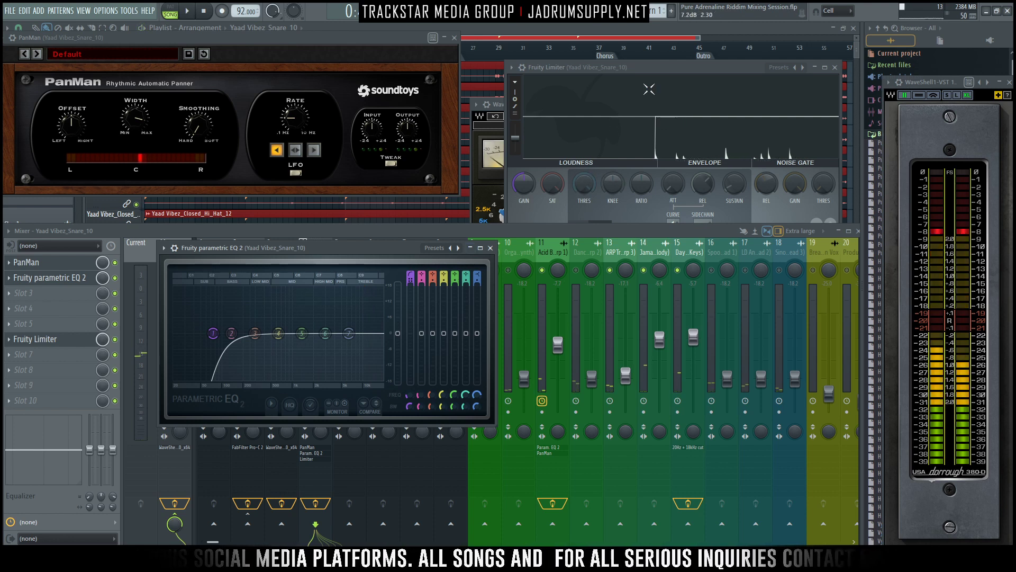
- Set the snare's Fruity Limiter to limit mode with the ceiling at -14.9 dB and audition the result
left_click_drag(684, 66, 678, 93)
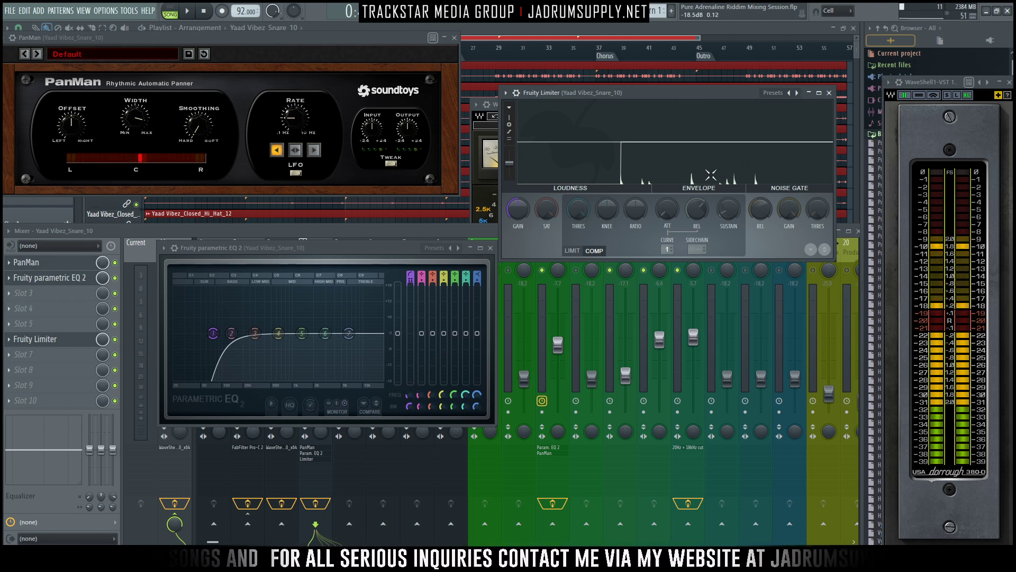
left_click(572, 250)
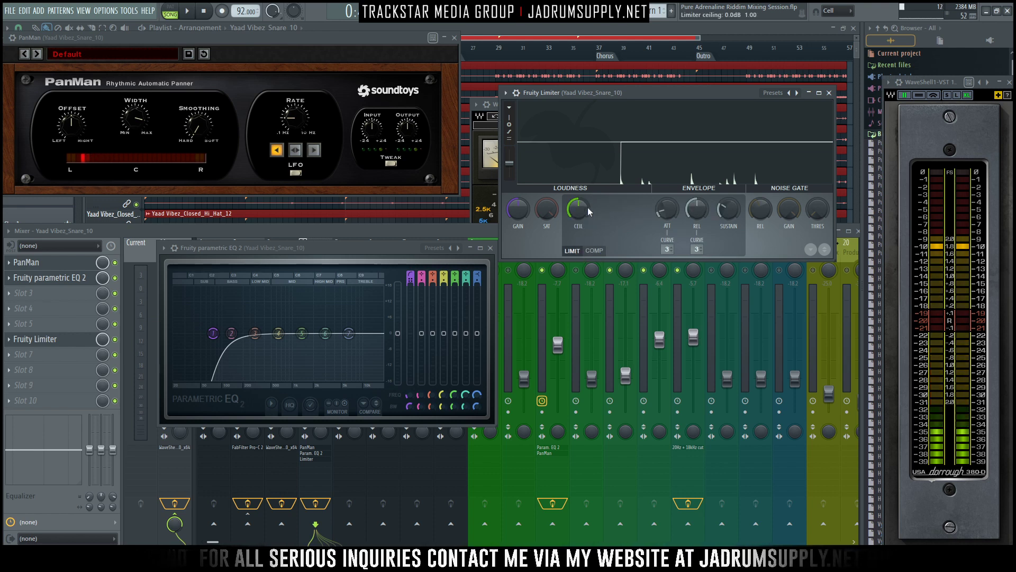
left_click_drag(579, 209, 579, 238)
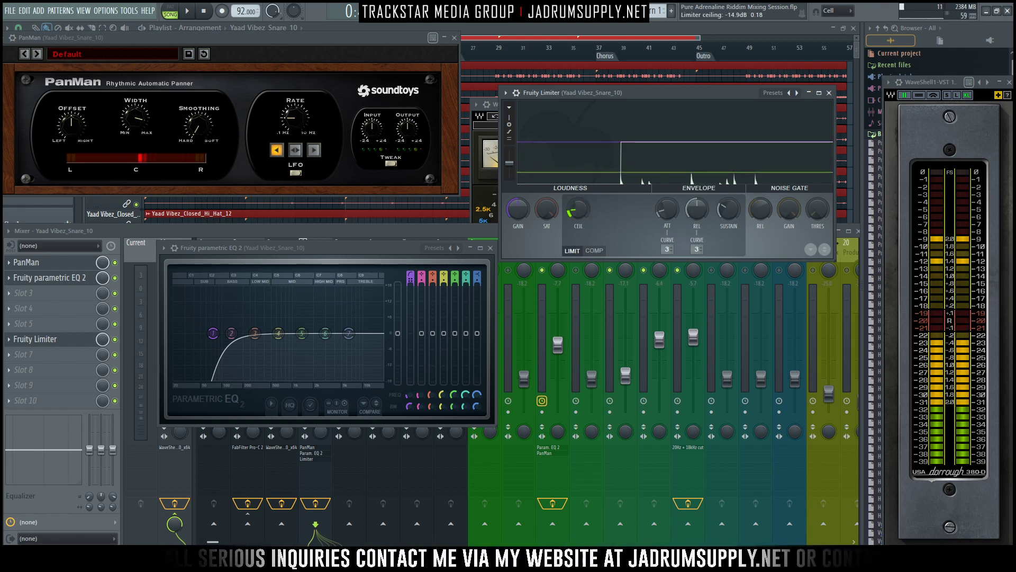
key("space")
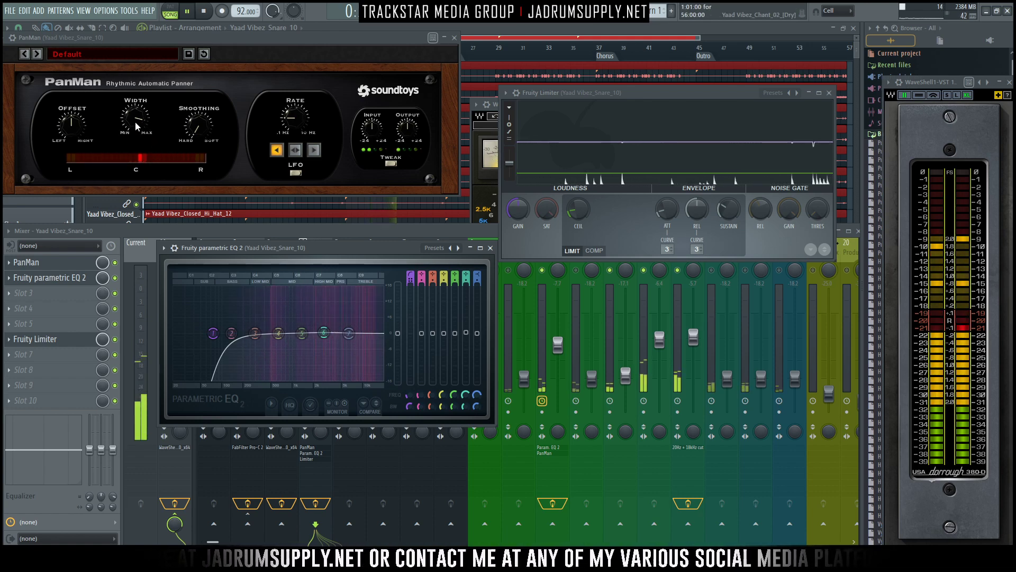
key("space")
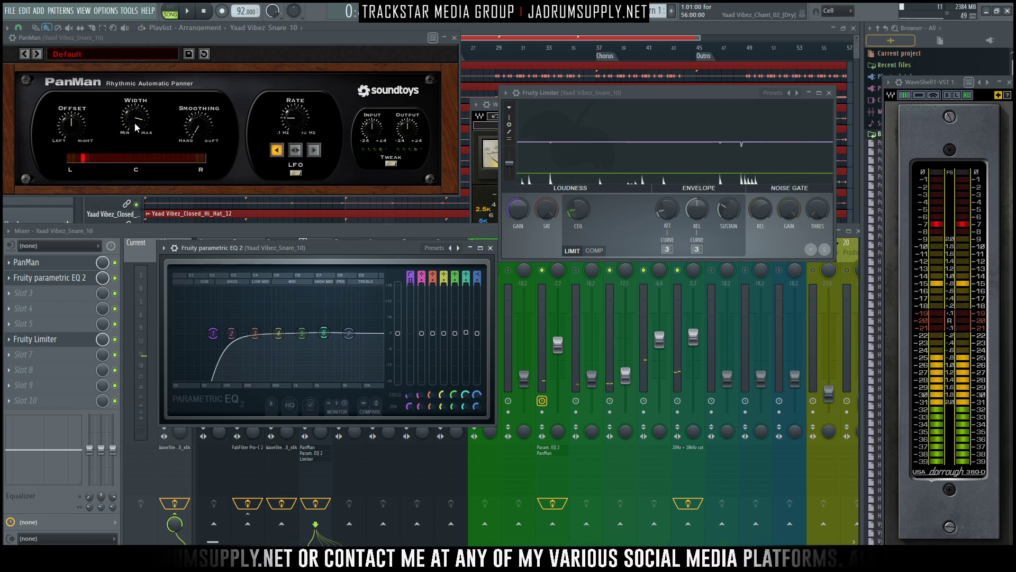
- Load PanMan's Pendulum Pan preset and adjust smoothing to 0.85 and rate to 0.25 Hz
left_click(65, 51)
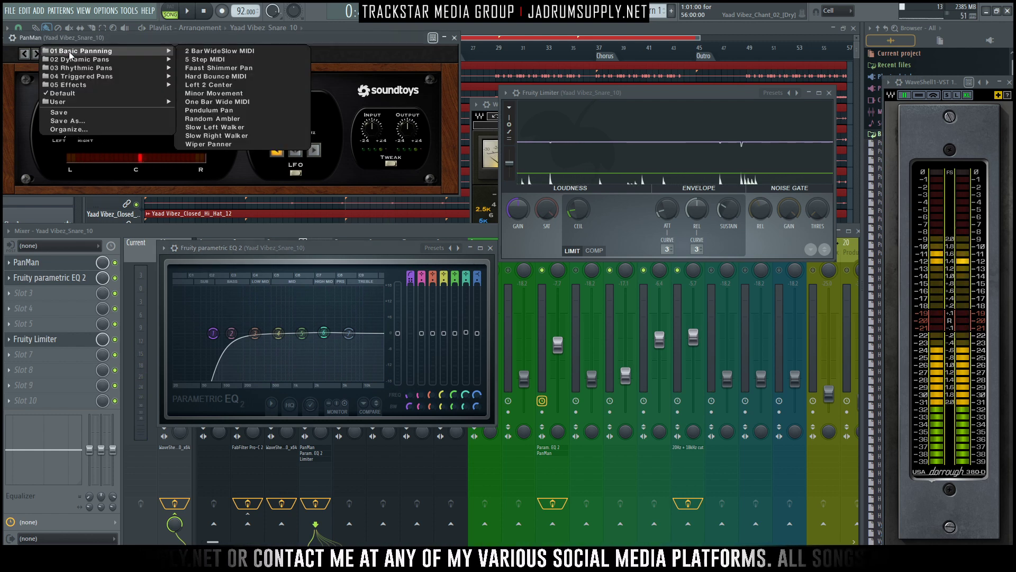
mouse_move(106, 59)
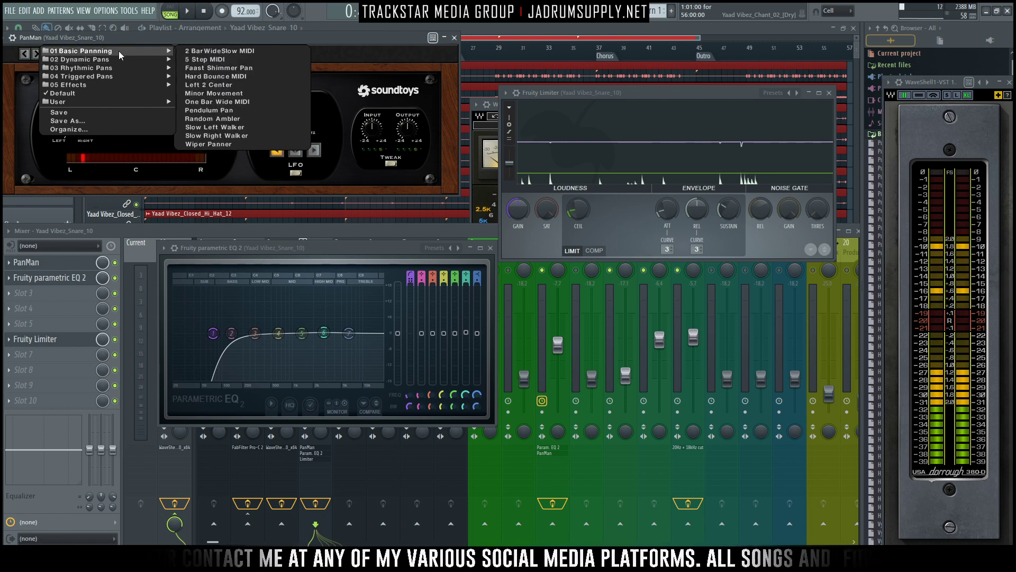
left_click(236, 113)
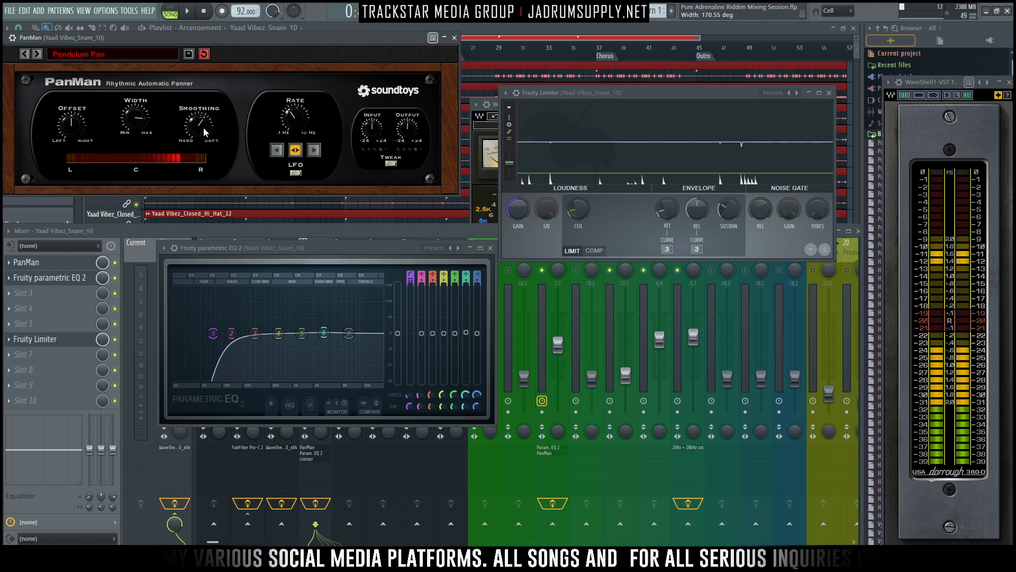
left_click_drag(200, 111, 202, 115)
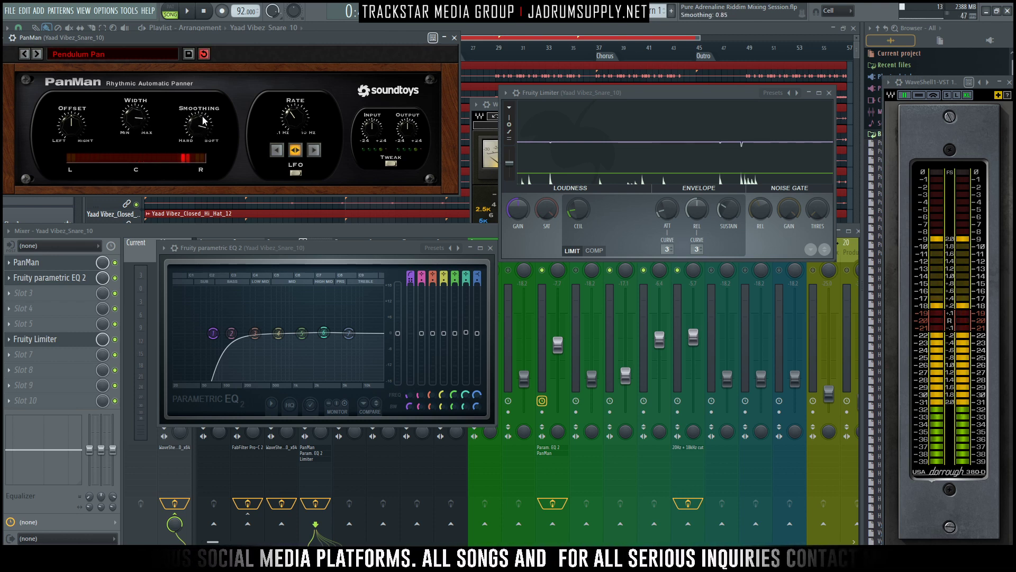
left_click_drag(288, 125, 292, 140)
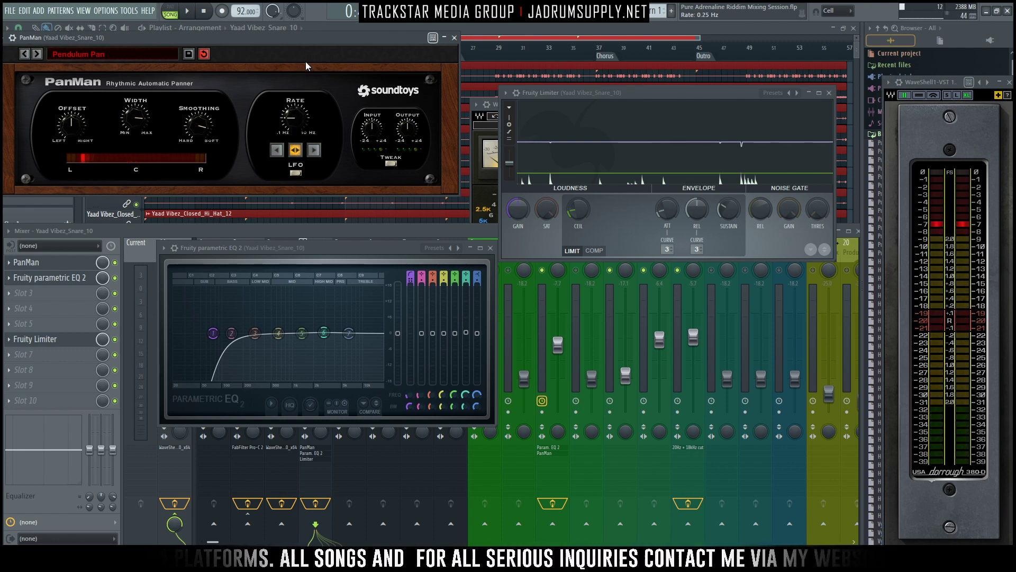
- Reposition the PanMan window, audition the panning with smoothing at 1.00, and reveal the tweak controls
left_click_drag(336, 41, 350, 39)
key("space")
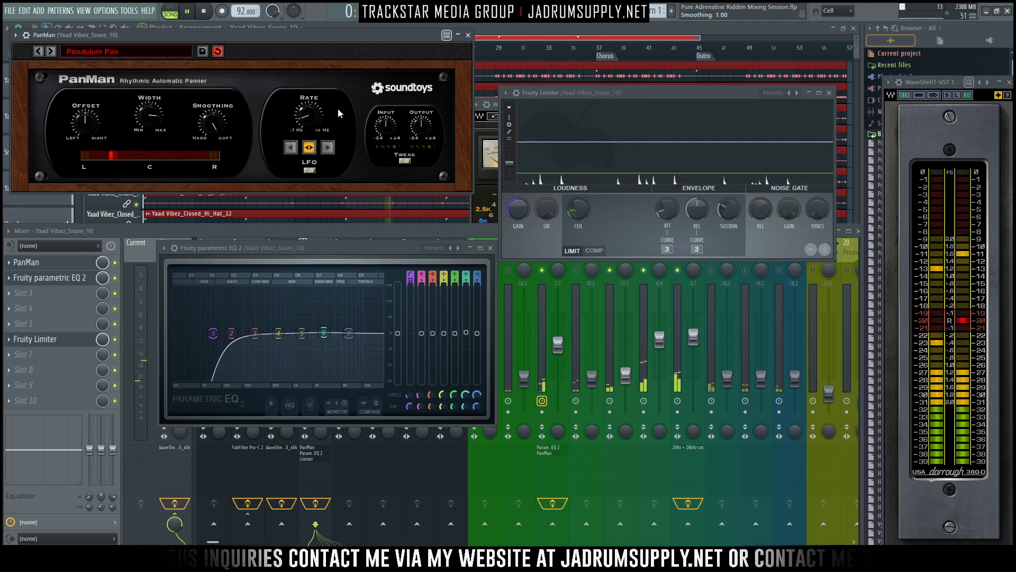
left_click(406, 161)
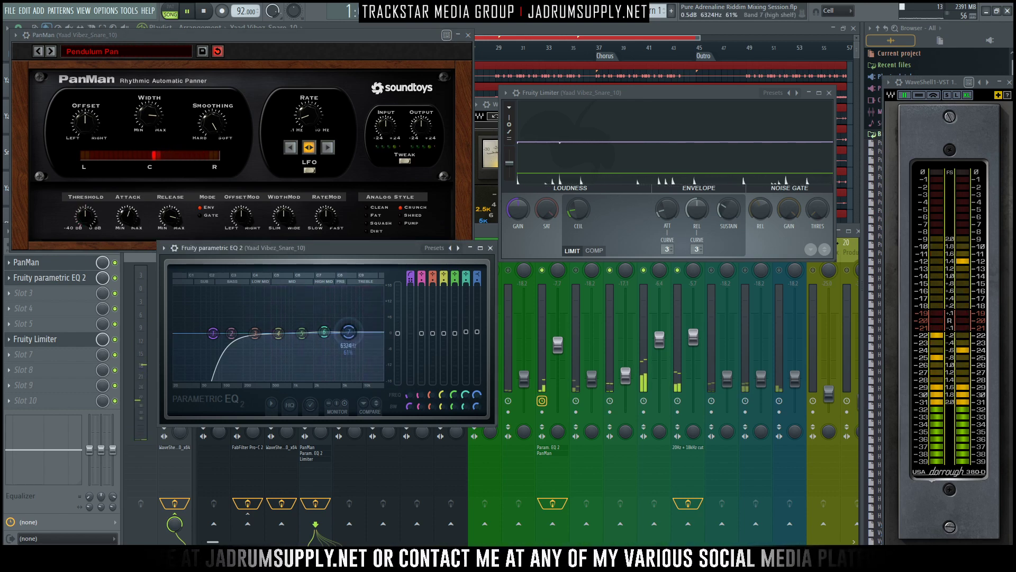
- Close the snare's EQ window, toggle playback and move the Fruity Limiter window lower over the mixer
left_click(491, 247)
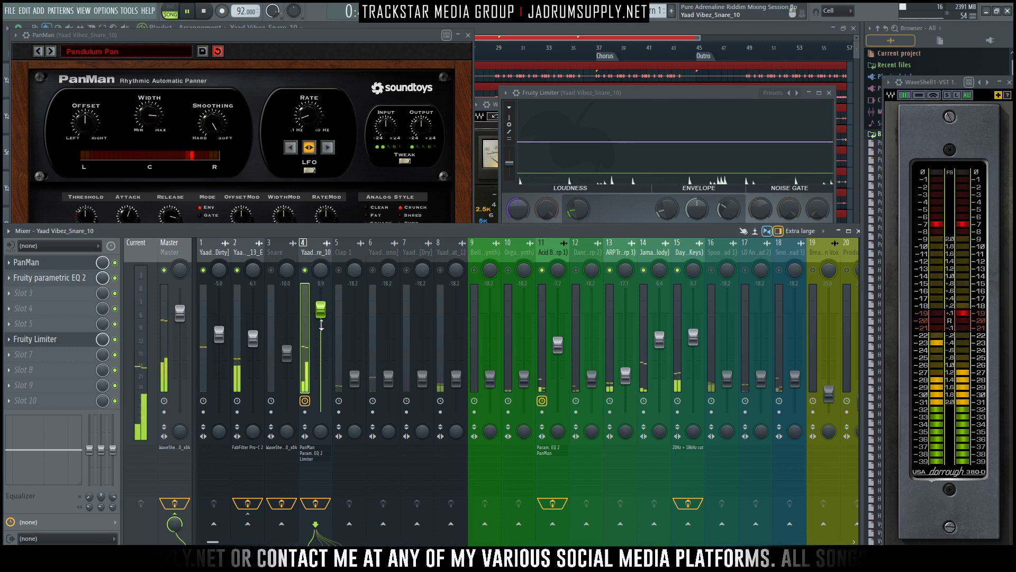
key("space")
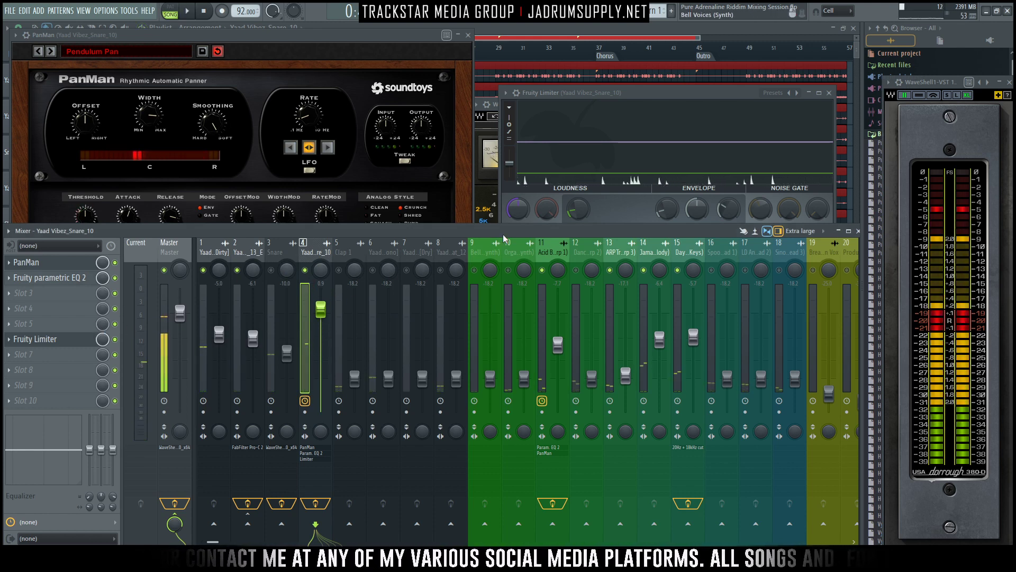
left_click_drag(626, 83, 599, 135)
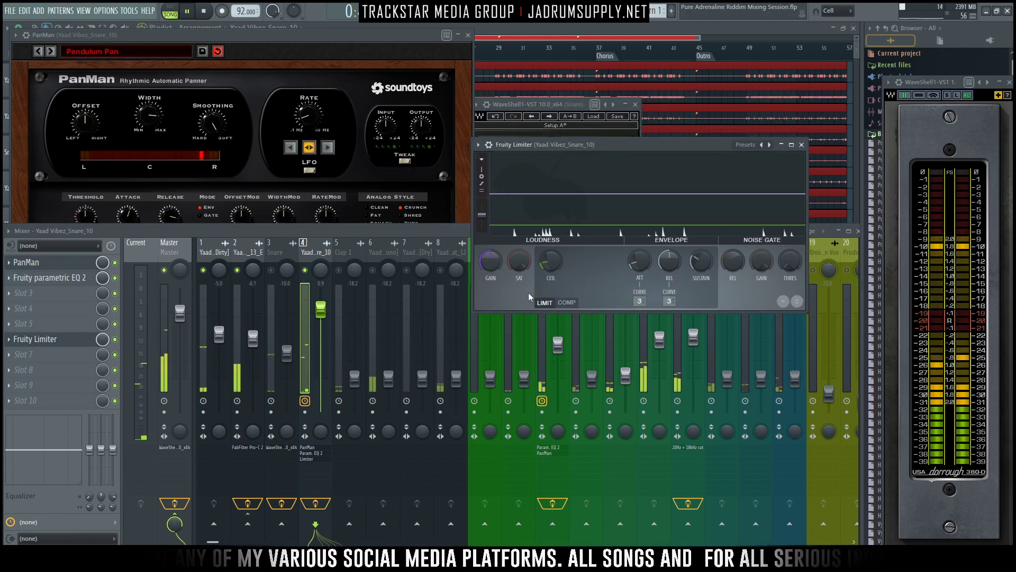
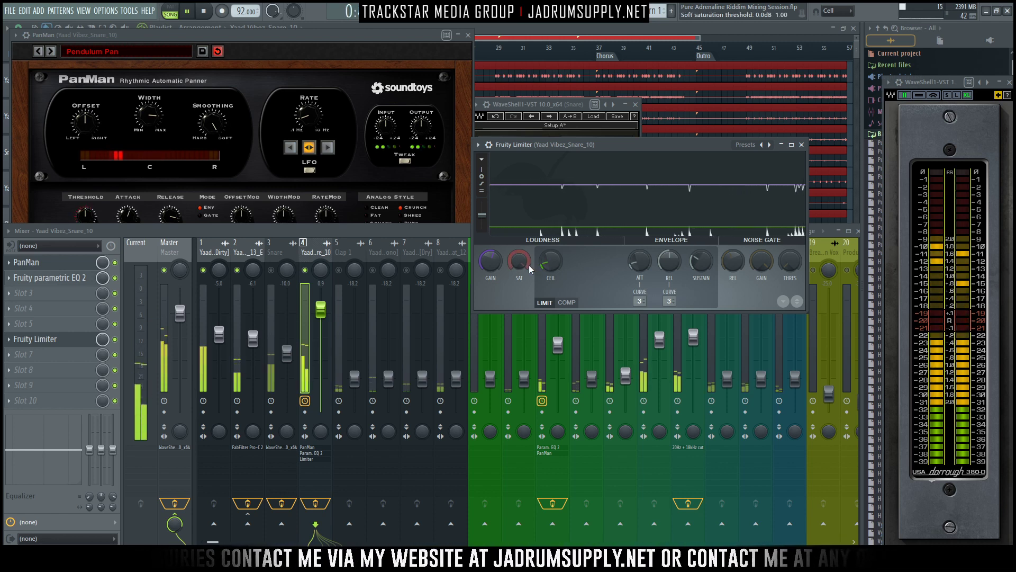
- Lower the Yaad Vibez_Snare_10 fader to -5.1 dB and raise the Snare fader to -8.9 dB, checking both in playback
key("space")
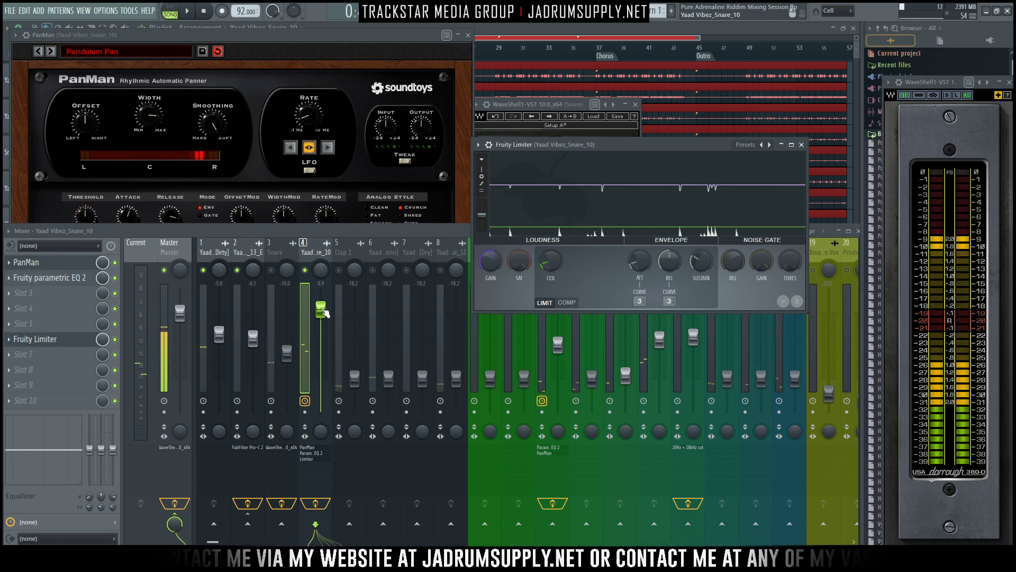
left_click_drag(323, 313, 287, 352)
left_click(272, 271)
key("space")
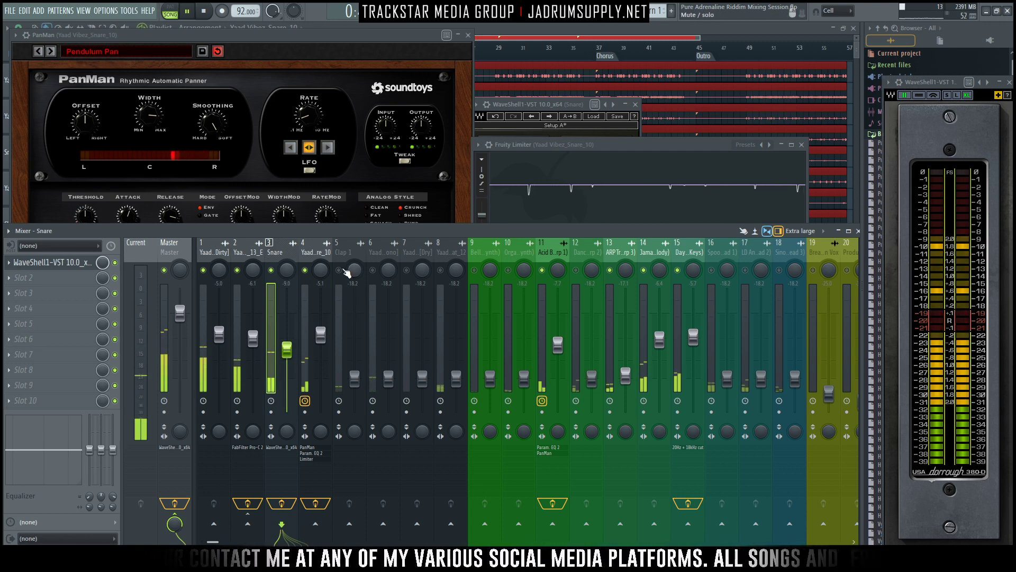
left_click(287, 348)
key("space")
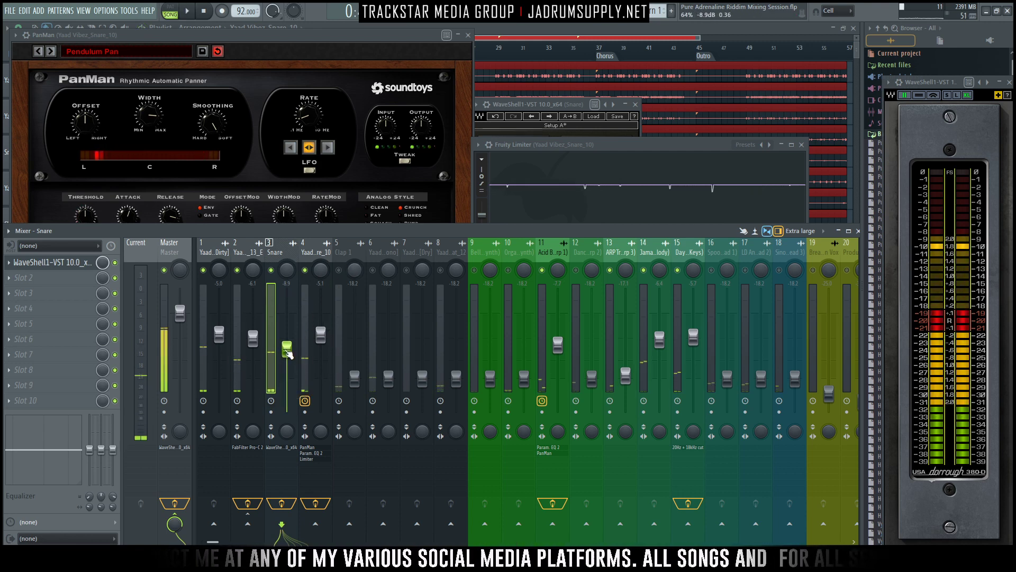
- Unmute Clap 1, raise its fader to -4.8 dB and solo the track
left_click(339, 271)
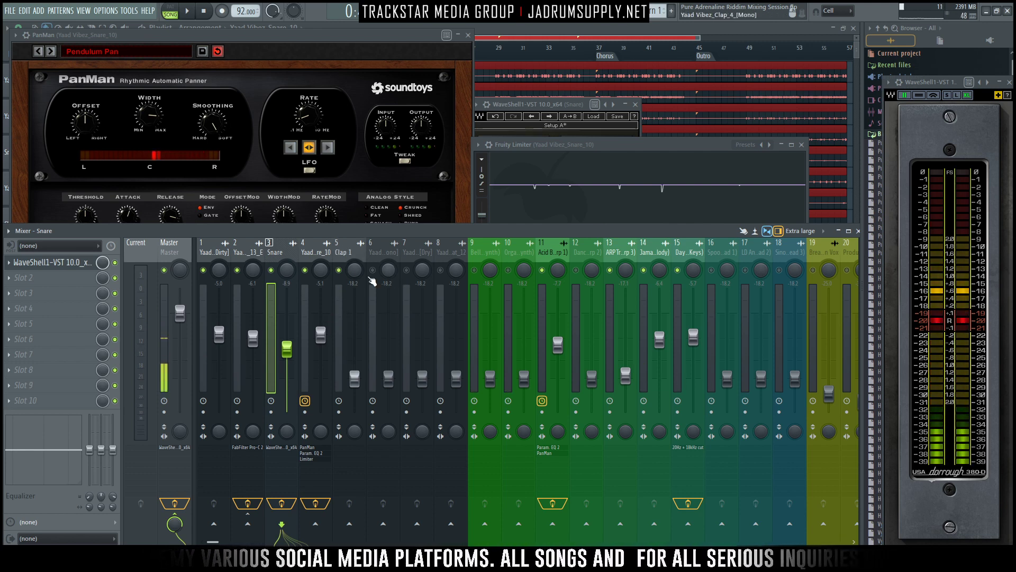
key("space")
left_click_drag(355, 377, 354, 333)
right_click(339, 271)
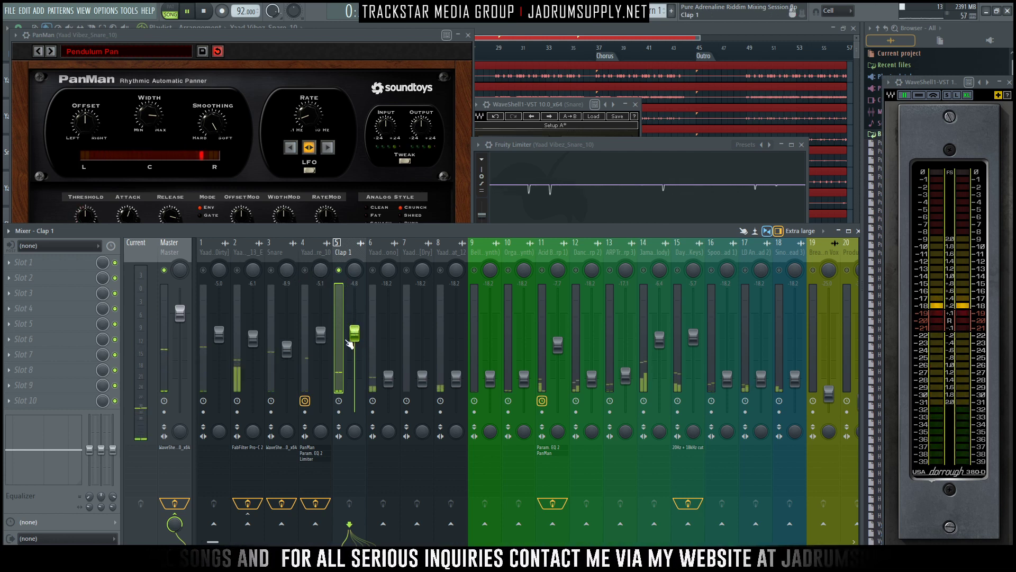
key("space")
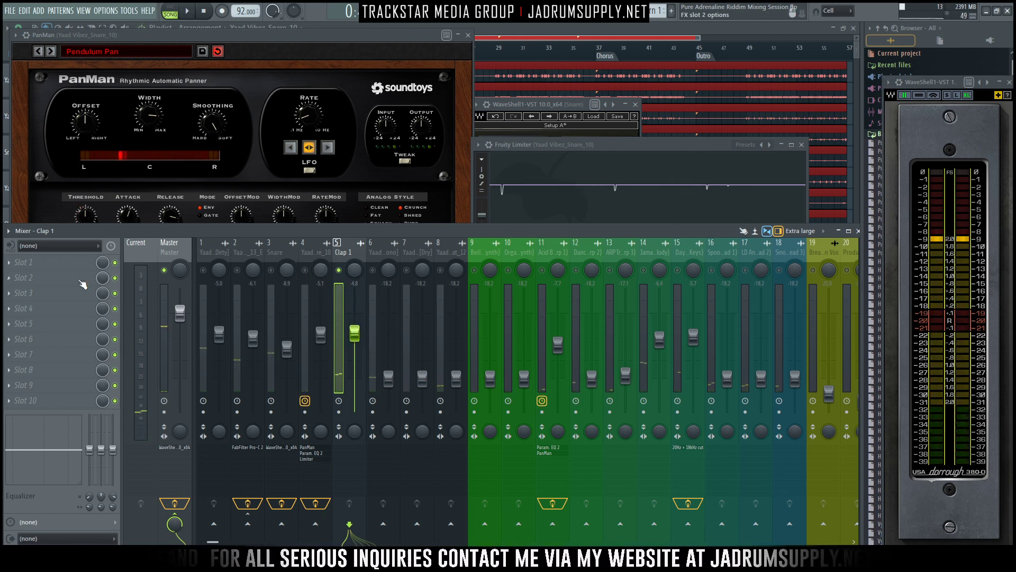
- Load the stock Fruity Stereo Shaper into Clap 1's first effect slot
left_click(26, 262)
mouse_move(64, 276)
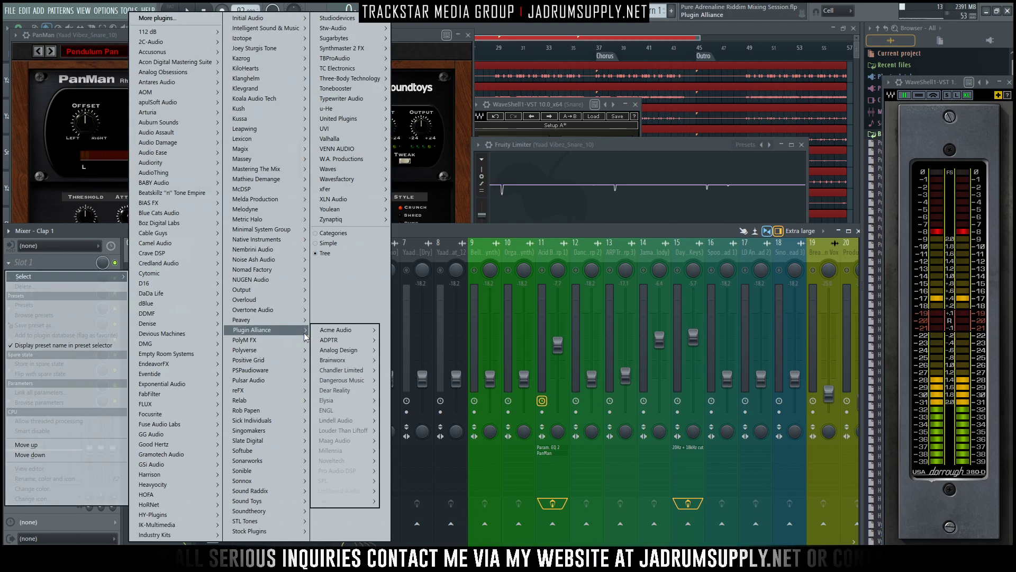
mouse_move(244, 391)
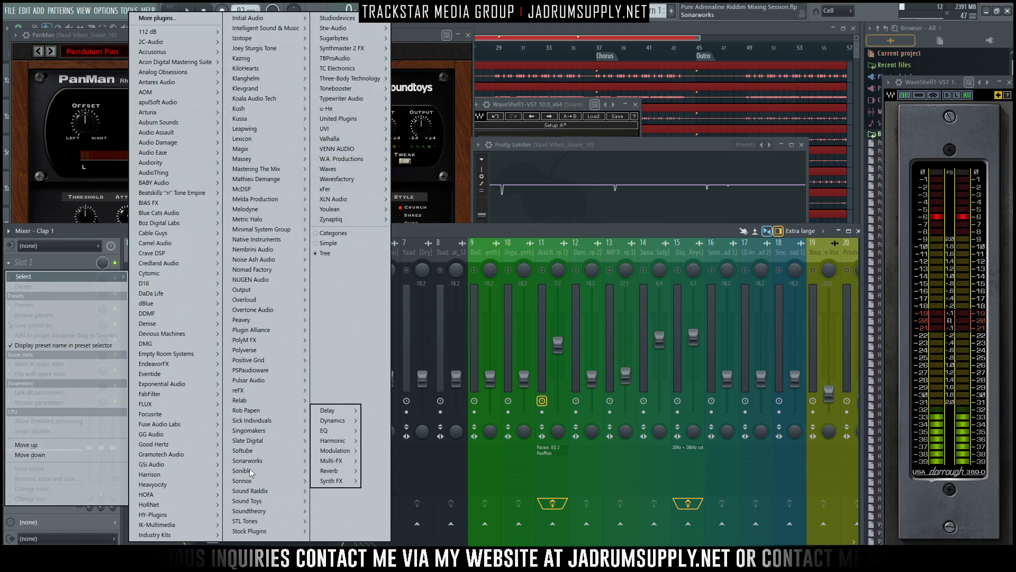
mouse_move(275, 531)
mouse_move(336, 534)
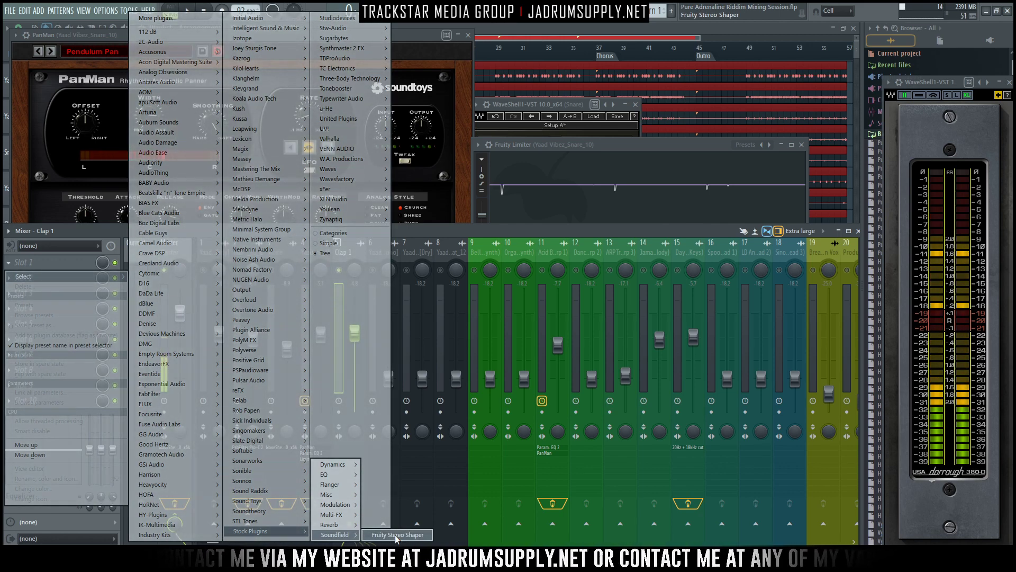
left_click(396, 535)
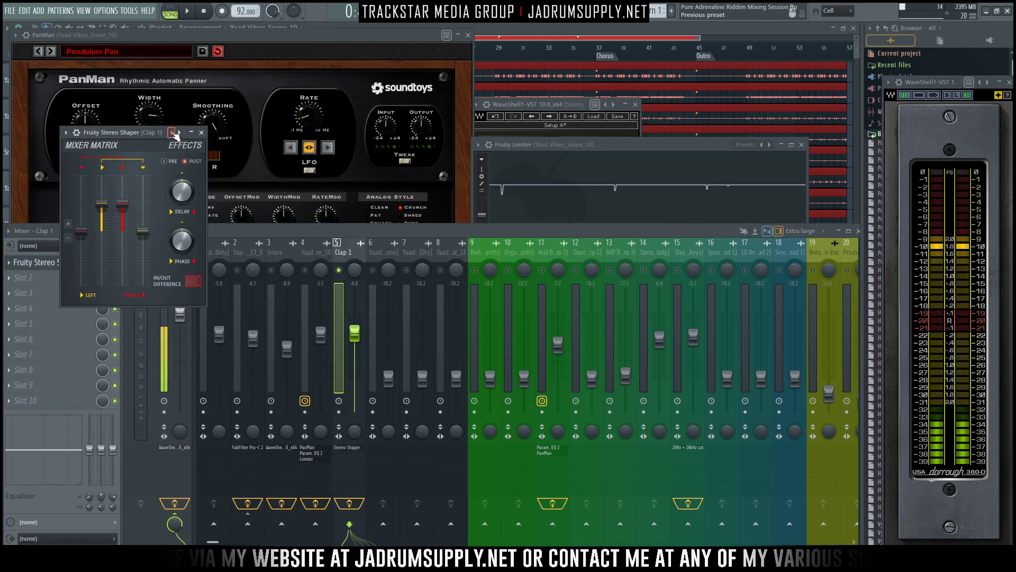
- Apply the Delay preset to Clap 1's Stereo Shaper and audition the widened clap over the mix
right_click(172, 133)
left_click(208, 53)
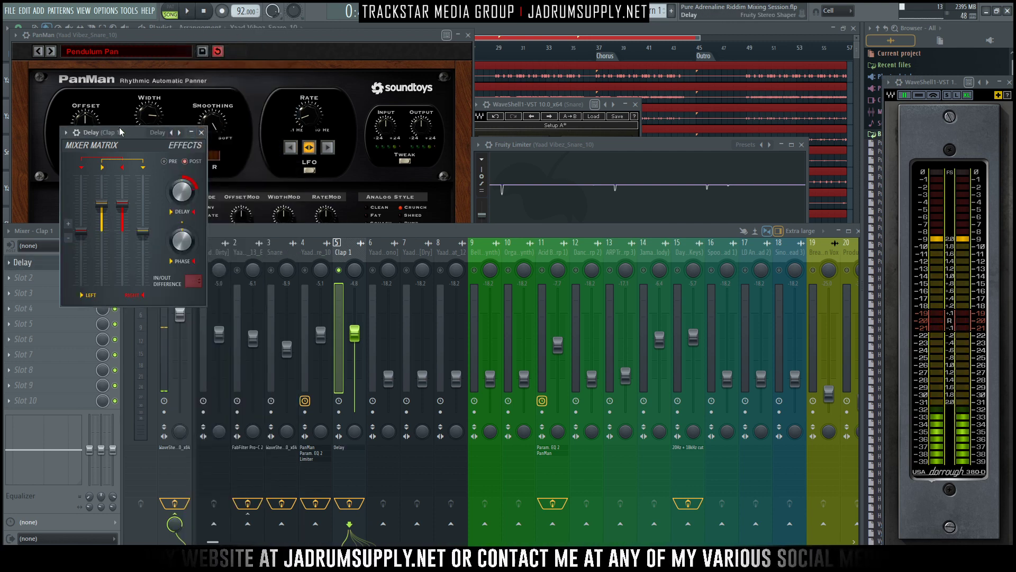
left_click_drag(117, 132, 594, 165)
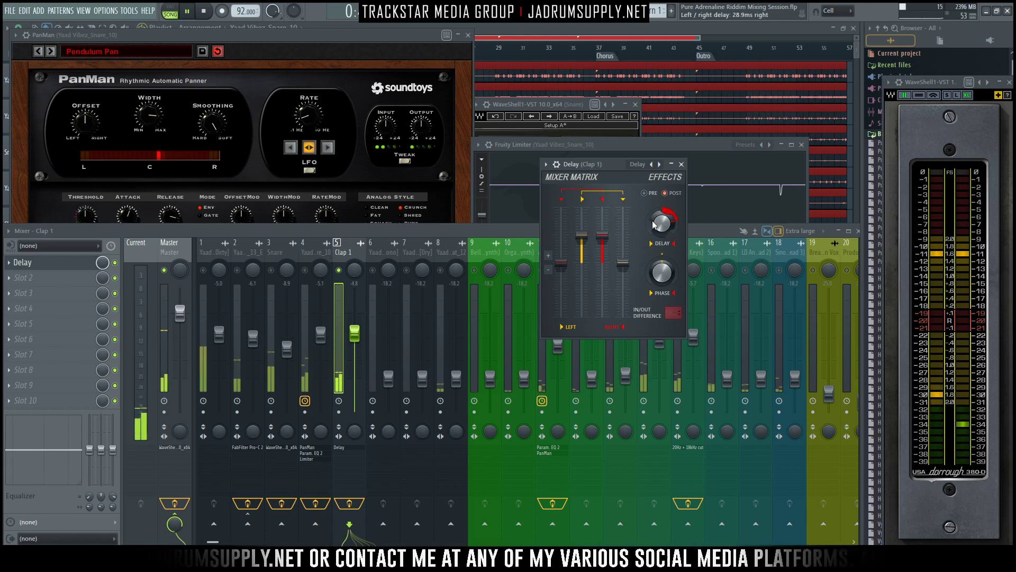
key("space")
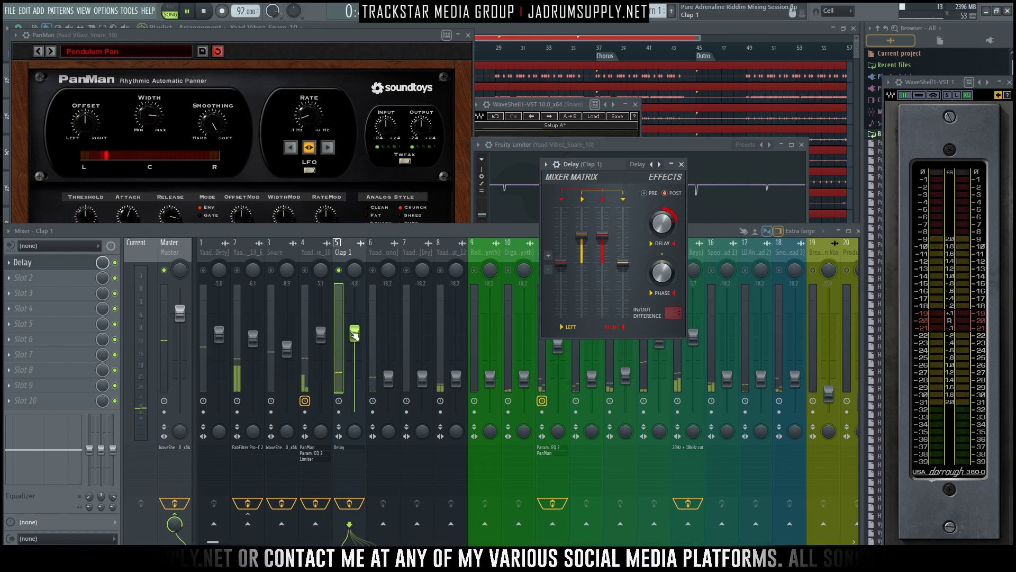
- Move Clap 1's Delay effect down to slot 2 and load Audiority's Pre-X7 into slot 1 ahead of it
left_click(339, 294)
key("space")
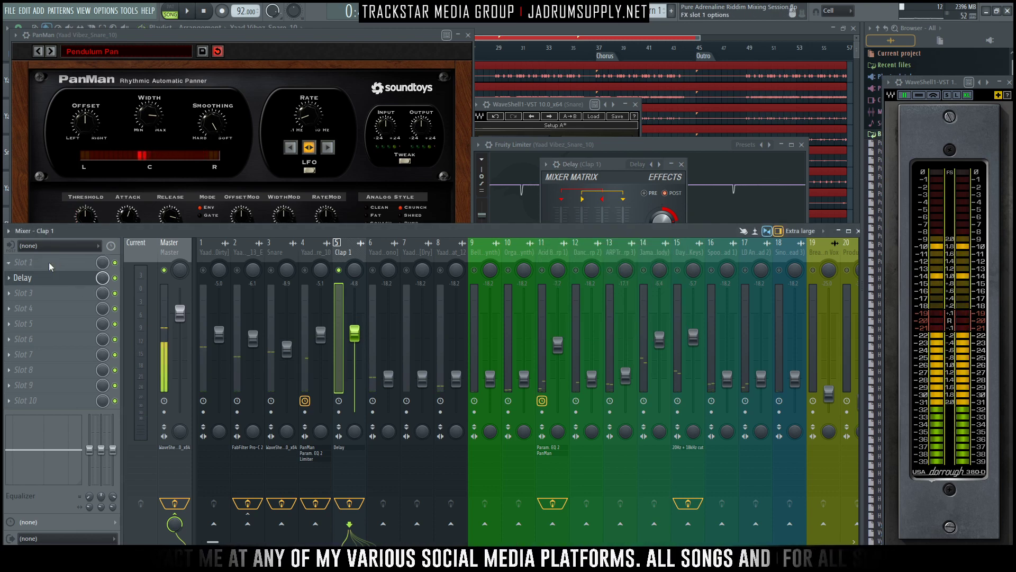
left_click(53, 262)
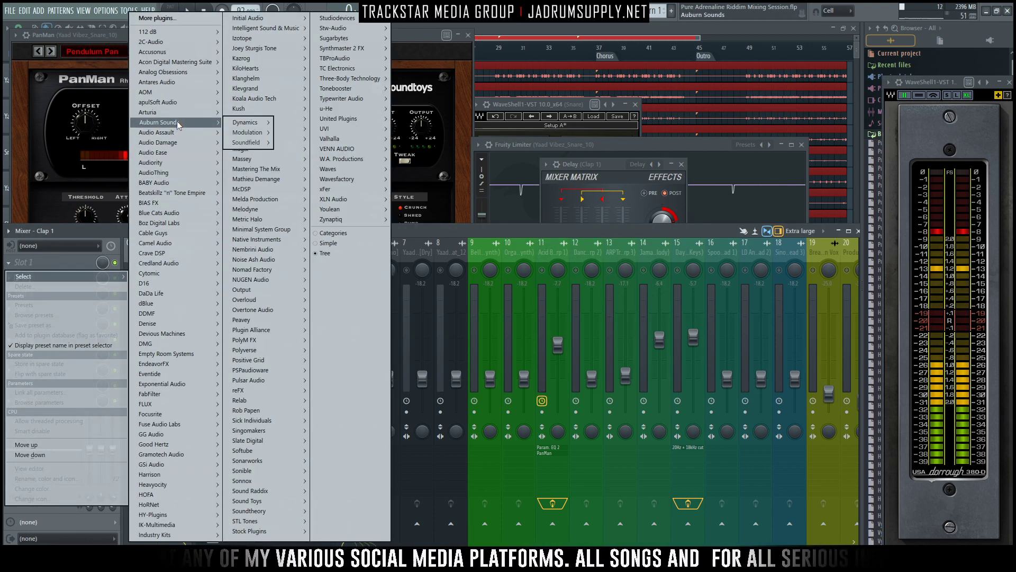
mouse_move(188, 136)
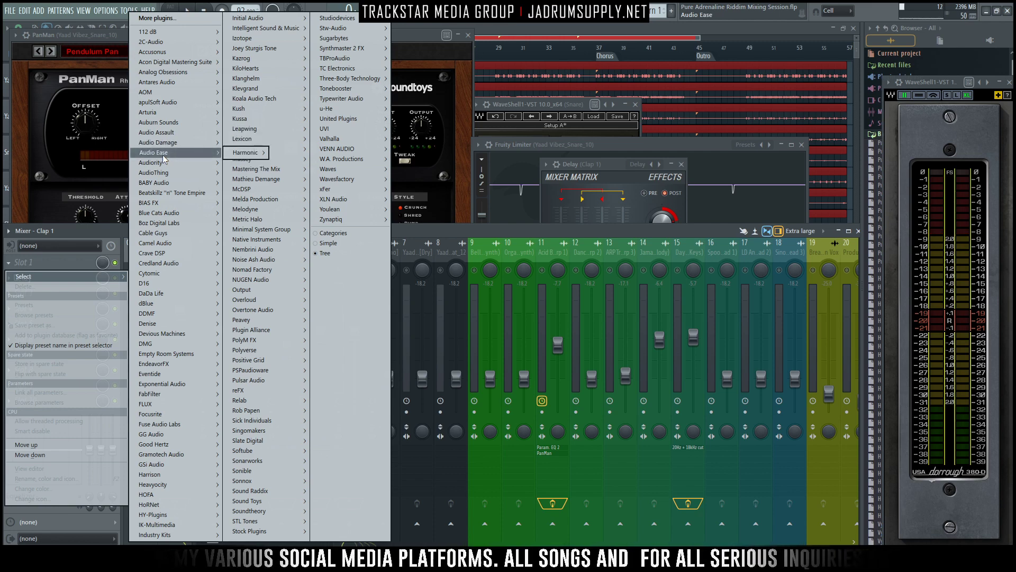
mouse_move(158, 162)
mouse_move(254, 193)
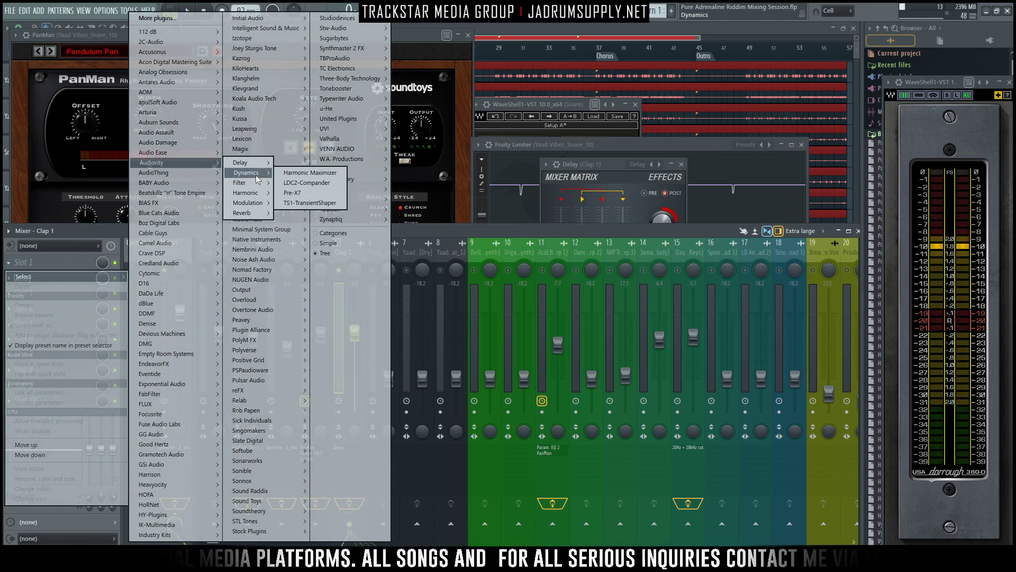
left_click(294, 193)
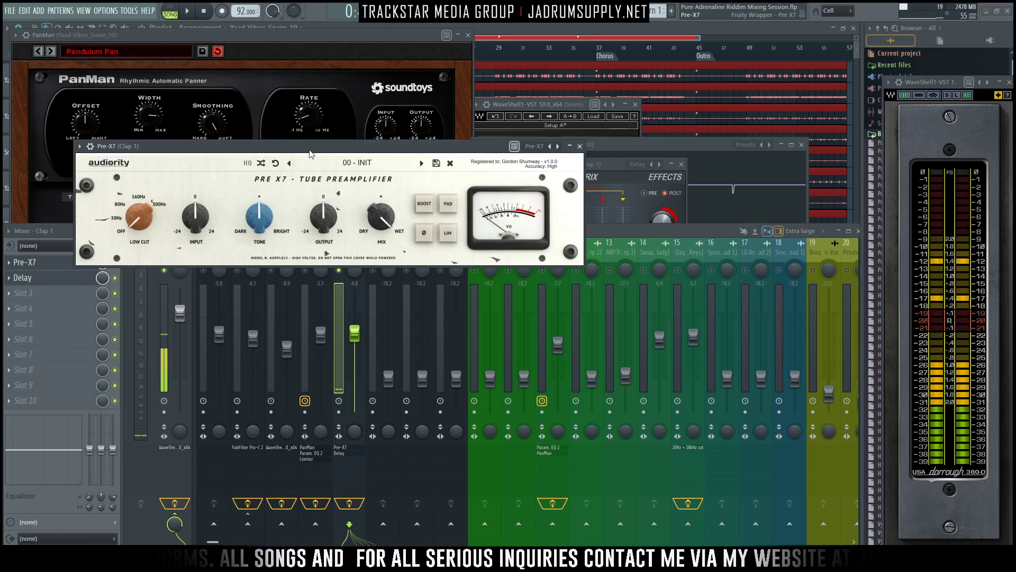
left_click_drag(310, 156, 449, 104)
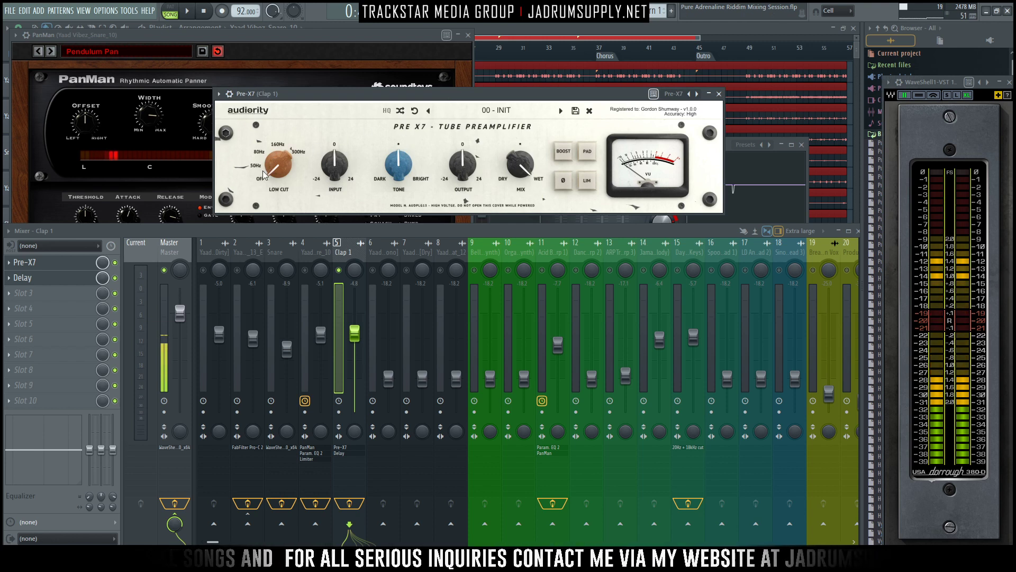
- Set the Pre-X7 low cut to 160 Hz and darken its tone to -10.4 % while auditioning the clap
key("space")
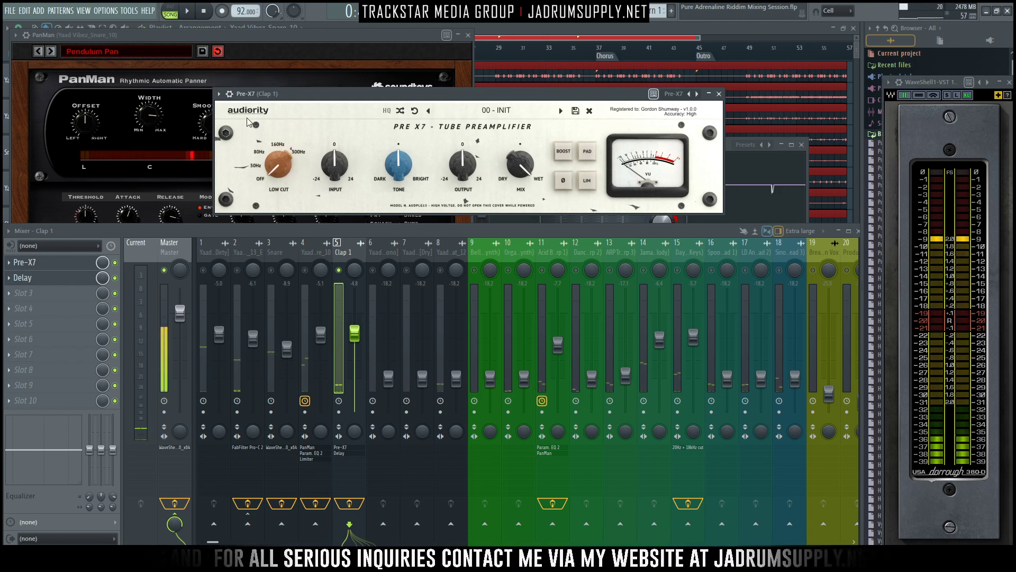
left_click_drag(278, 165, 273, 71)
key("space")
key("space")
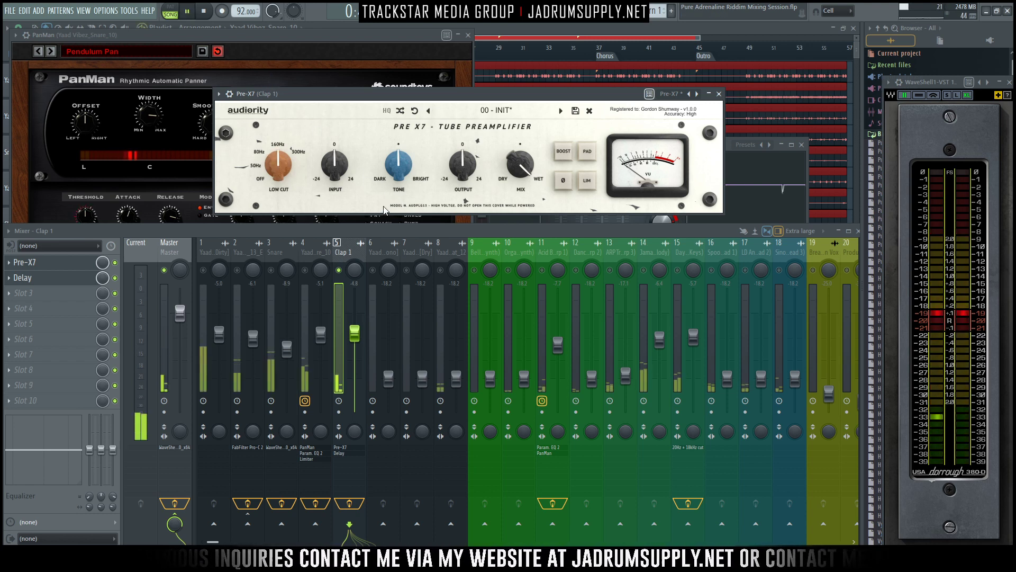
key("space")
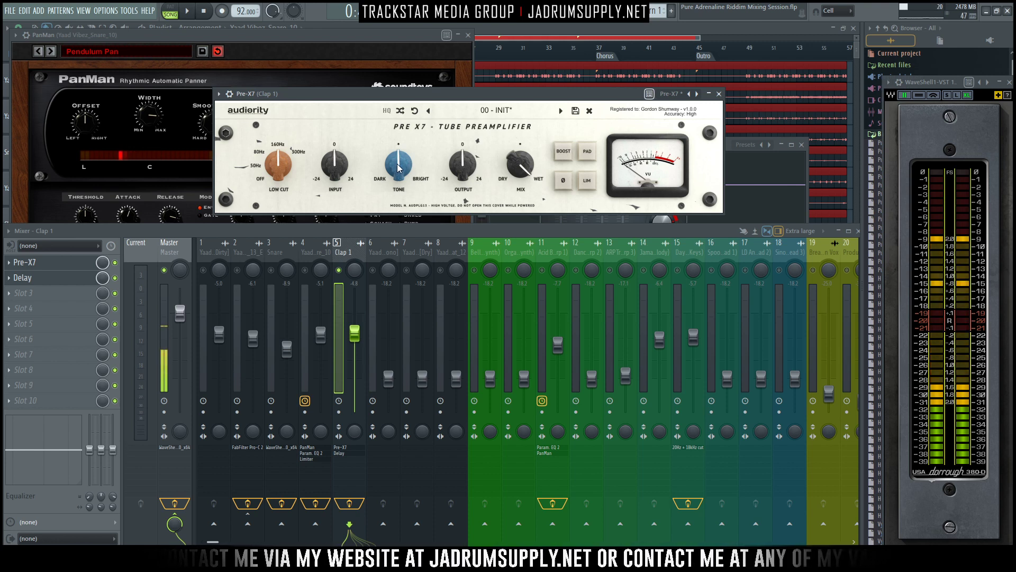
scroll(399, 173, "down", 4)
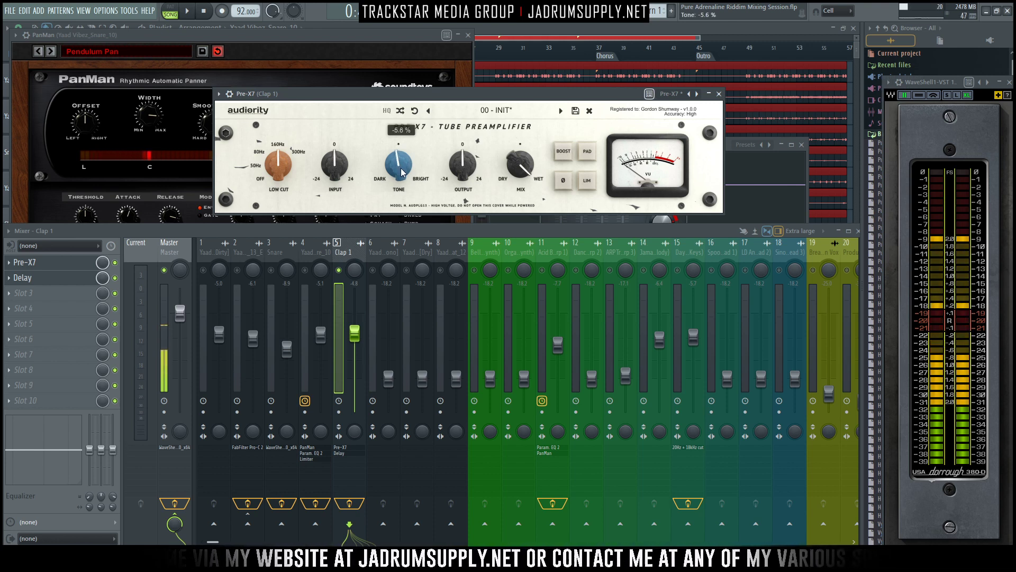
key("space")
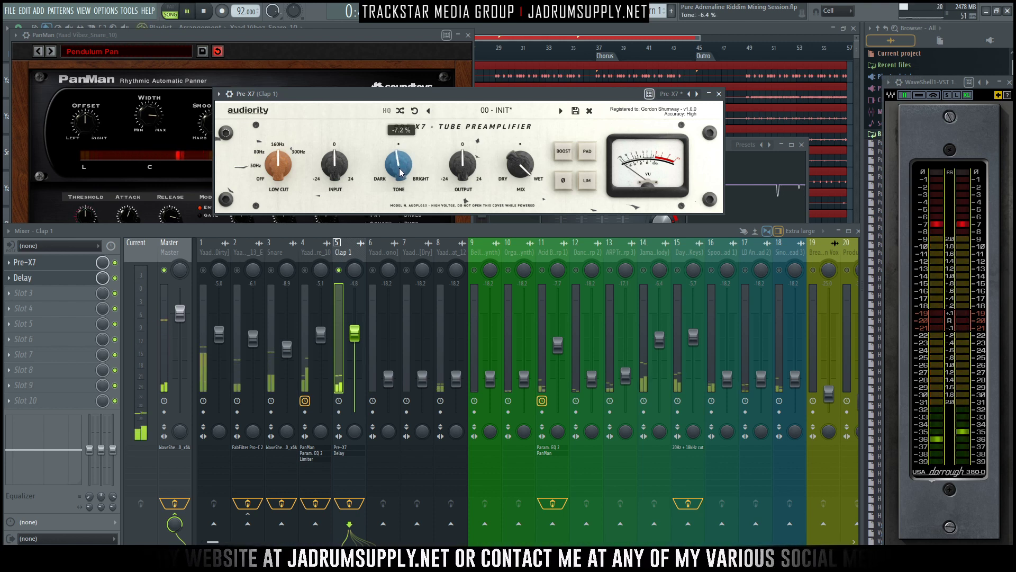
mouse_move(401, 172)
left_mouse_down()
mouse_move(434, 306)
mouse_move(390, 209)
mouse_move(352, 12)
mouse_move(401, 175)
left_mouse_up()
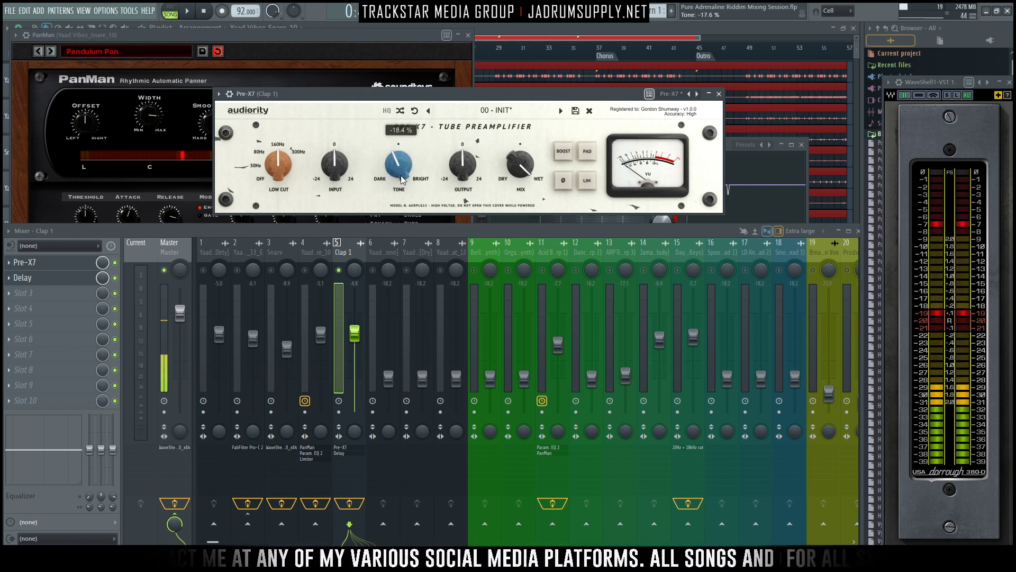
- Raise the Pre-X7 input volume to 9.1 dB and audition the driven clap
mouse_move(331, 153)
left_mouse_down()
mouse_move(329, 131)
mouse_move(334, 153)
left_mouse_up()
double_click(334, 154)
key("space")
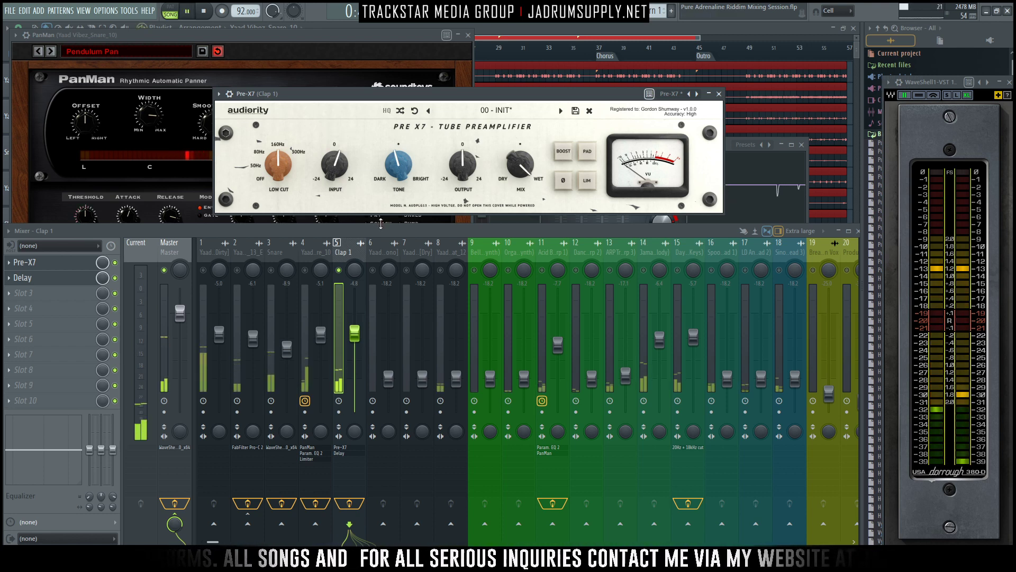
left_click_drag(335, 157, 337, 147)
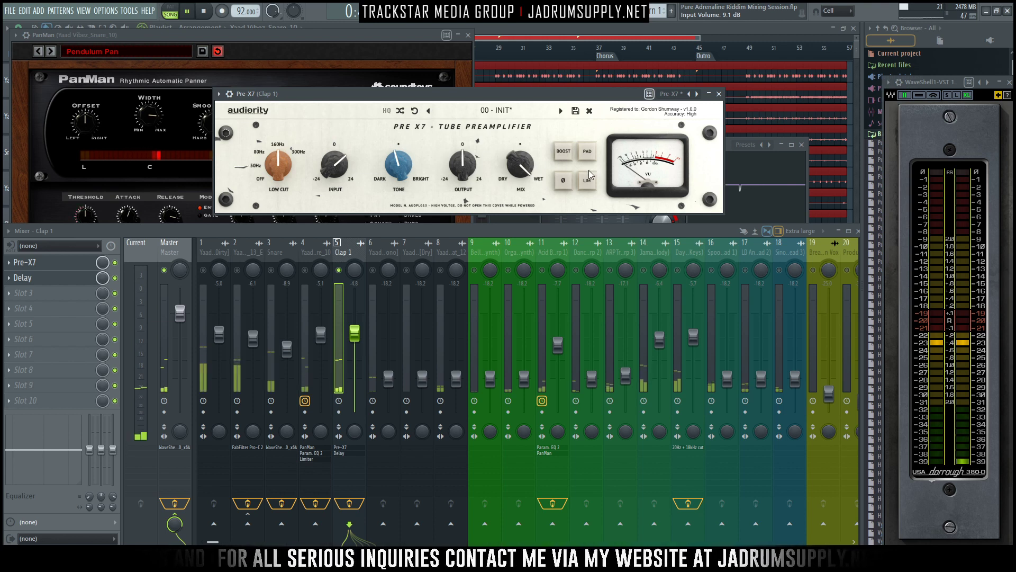
- Darken the Pre-X7 tone further to about -25 % and push its input level slightly higher
left_click_drag(398, 168, 399, 171)
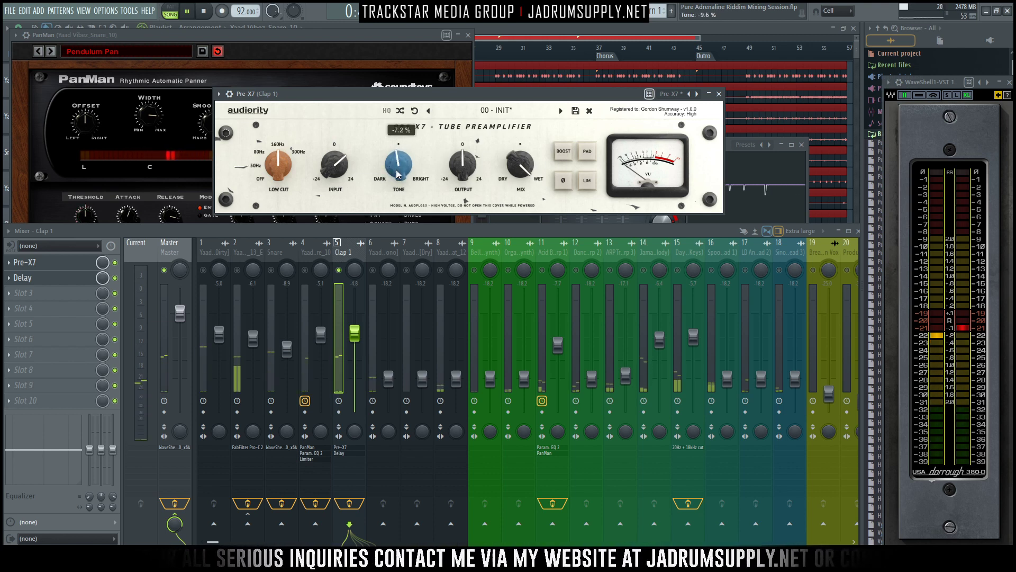
left_click_drag(324, 164, 325, 164)
left_click_drag(409, 173, 397, 172)
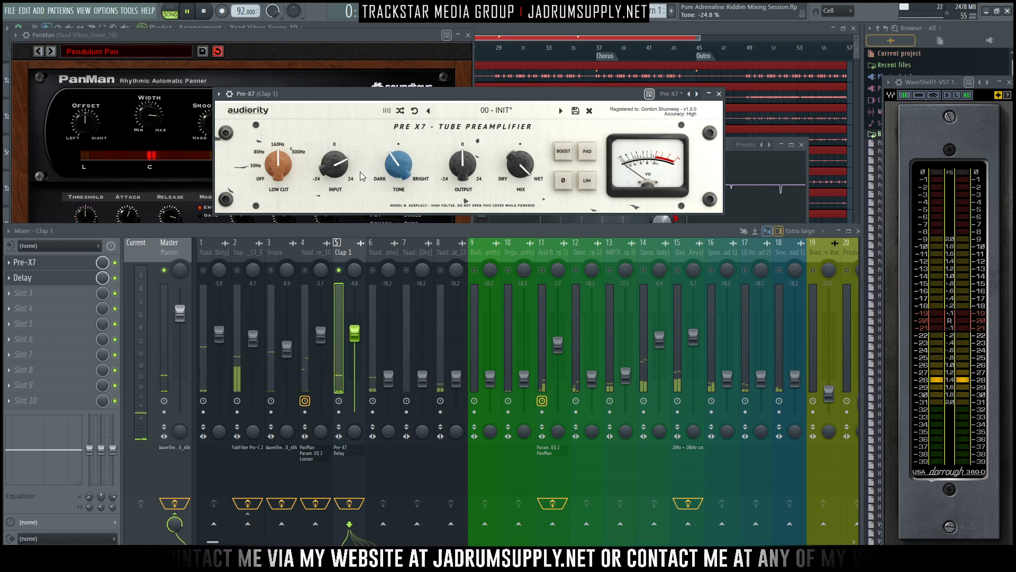
mouse_move(398, 165)
left_mouse_down()
mouse_move(391, 126)
mouse_move(398, 179)
left_mouse_up()
- Raise the Pre-X7 output slightly, enable its limiter and close the plugin window
left_click_drag(462, 172, 461, 168)
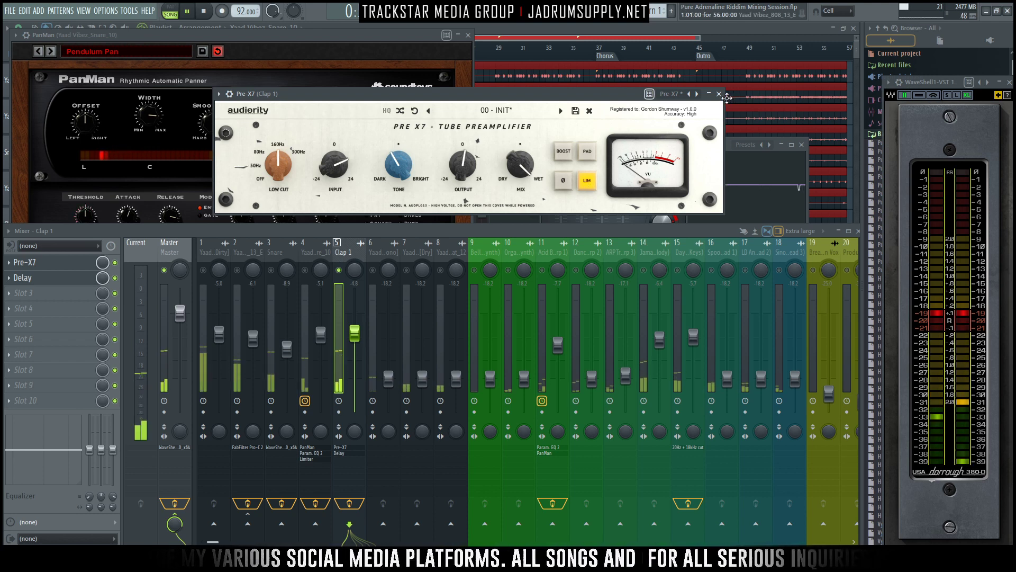
left_click(719, 94)
key("space")
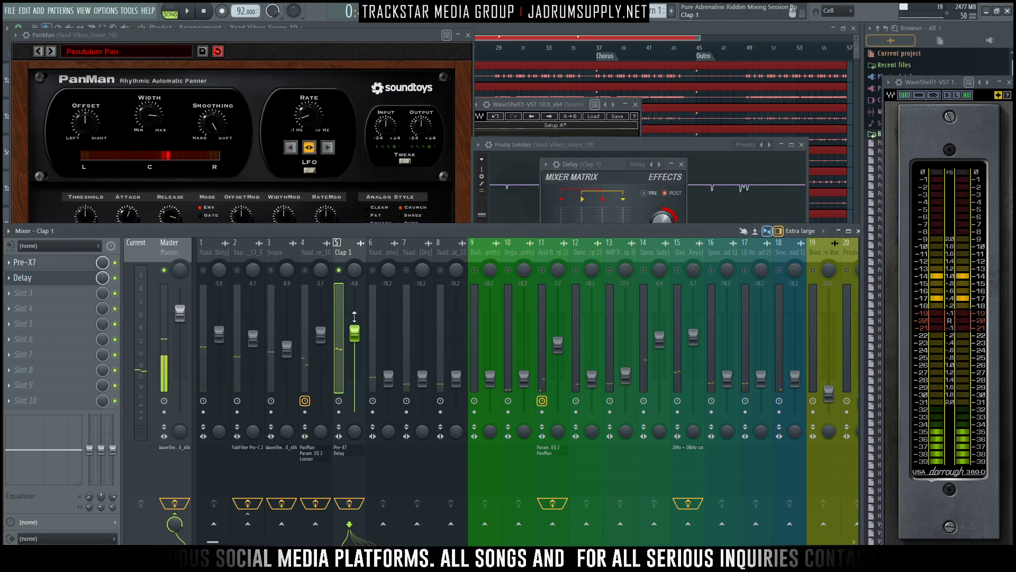
- Bring mixer tracks 1 to 4, the other drums and the 808, back in alongside Clap 1 and toggle playback
left_click(305, 270)
left_click(271, 270)
left_click(237, 270)
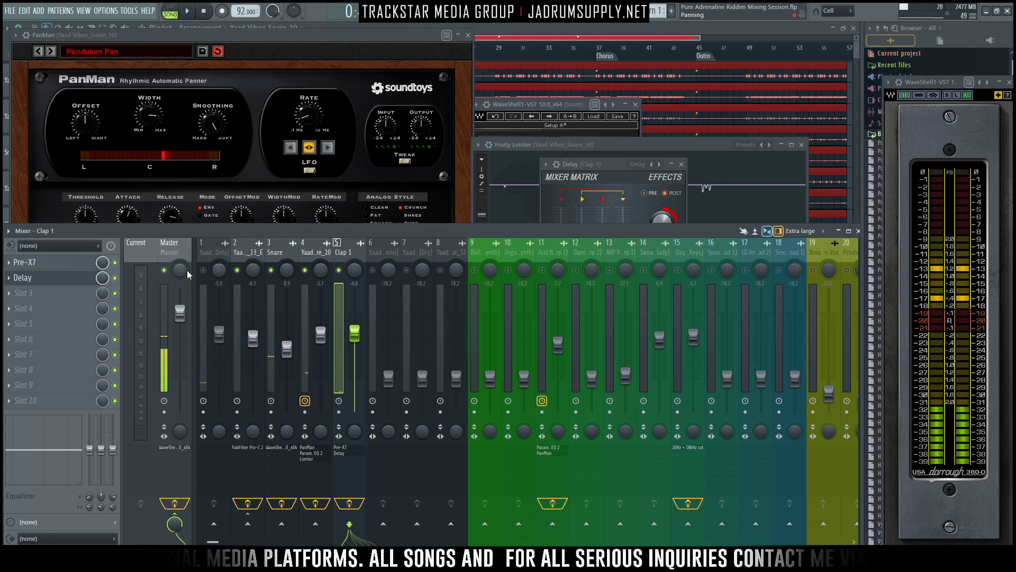
left_click(203, 270)
key("space")
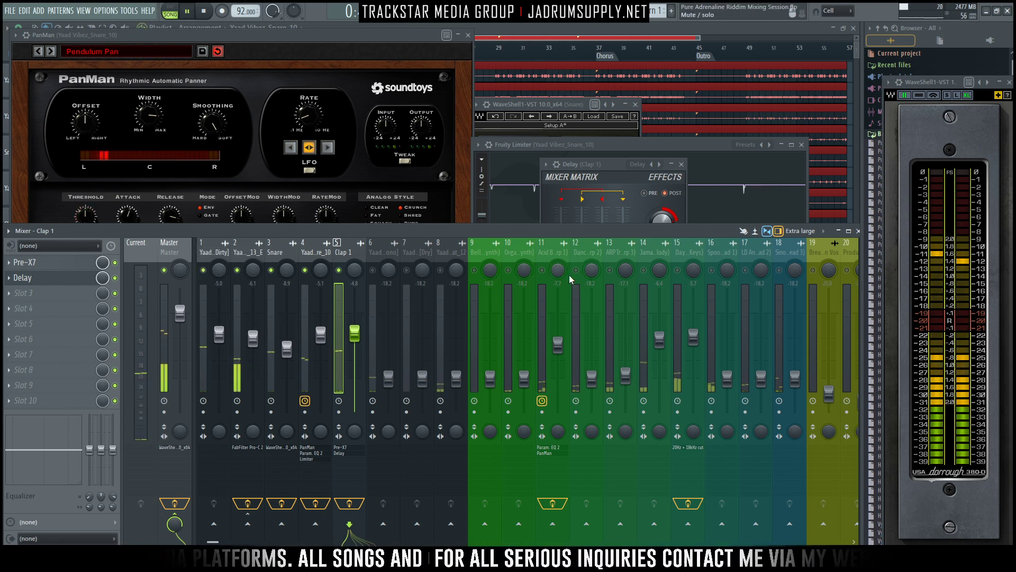
- Unmute the melodic parts on mixer tracks 11, 14 and 15 to hear them with the drums
left_click(542, 269)
left_click(643, 270)
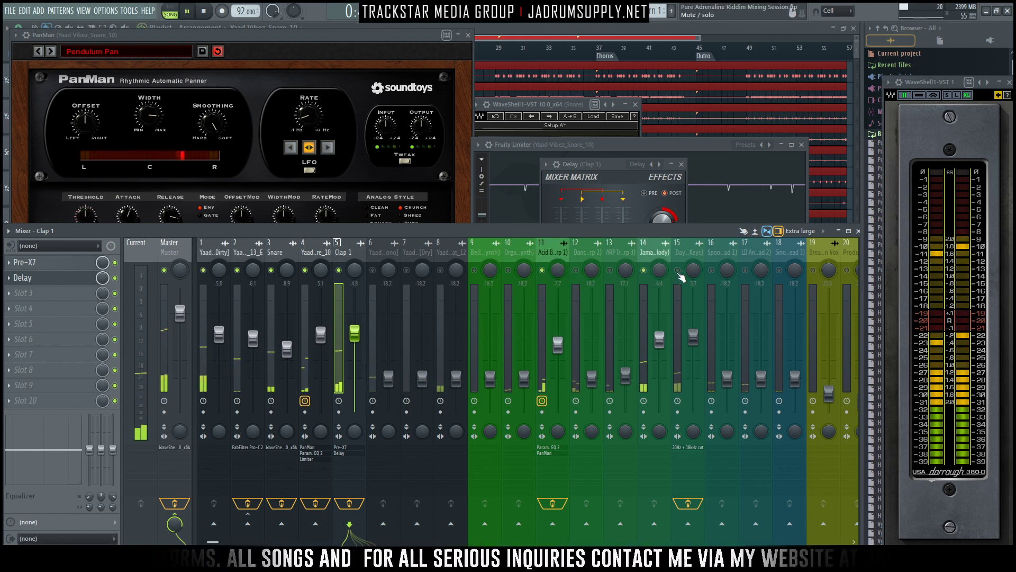
left_click(678, 270)
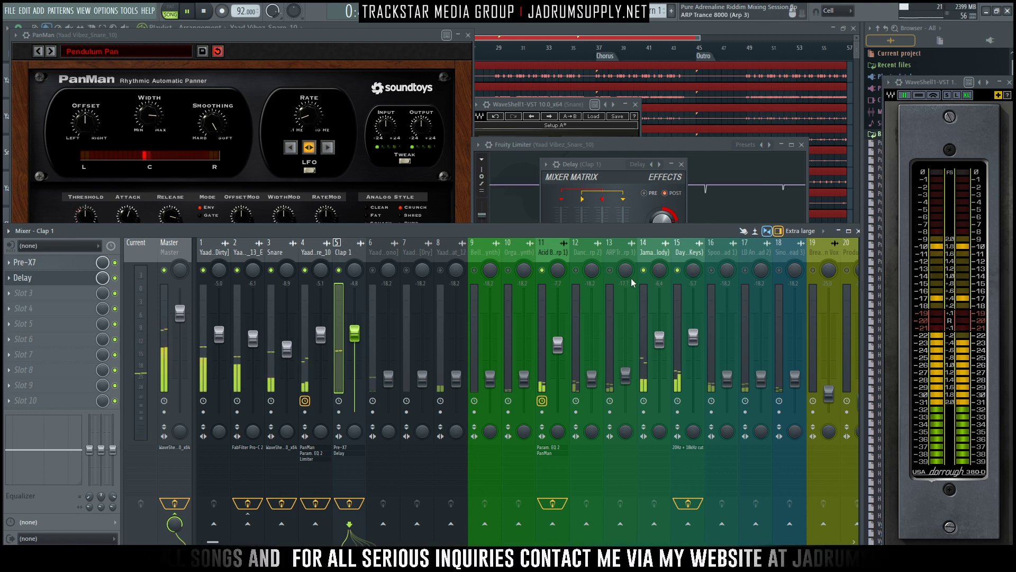
- Lower the Clap 1 track to about -11.9 dB and bypass its Delay effect
left_click_drag(356, 334, 354, 343)
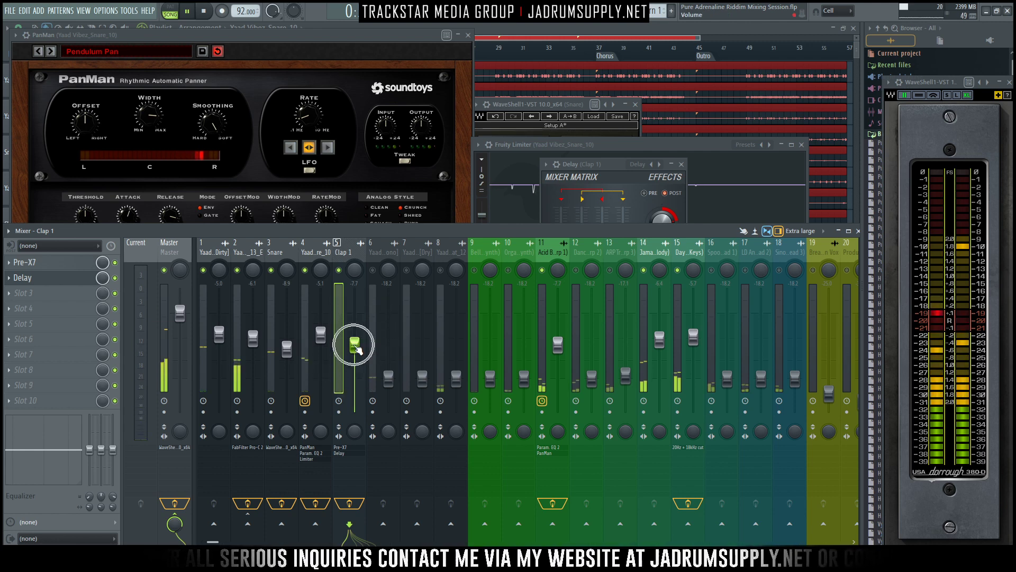
left_click_drag(354, 345, 354, 347)
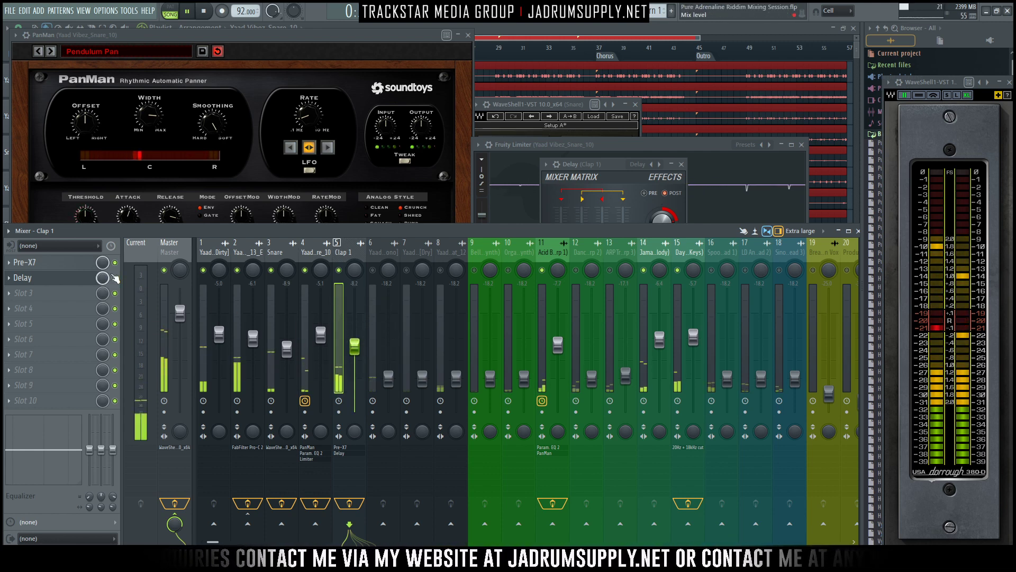
left_click(115, 277)
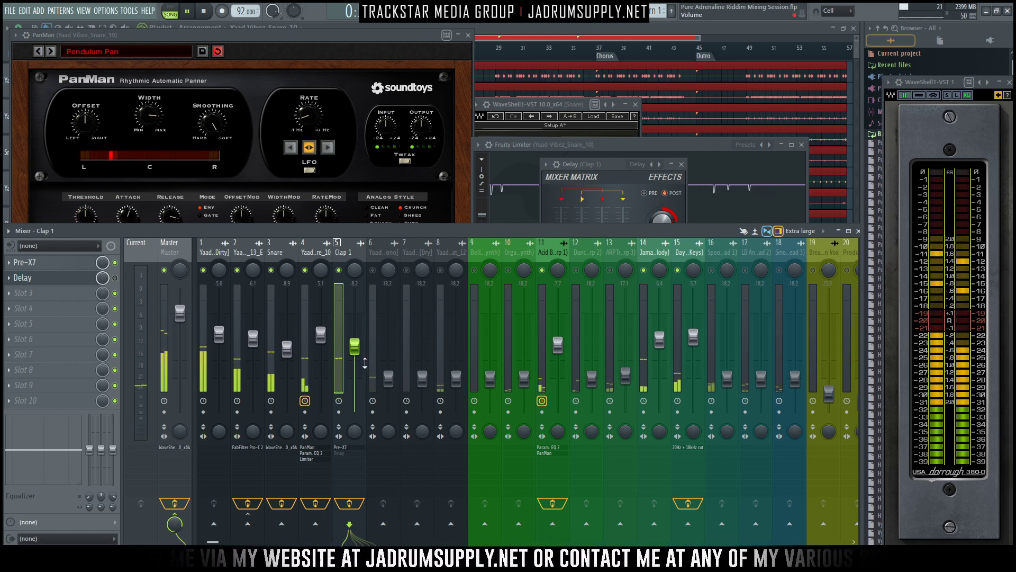
left_click_drag(354, 347, 354, 359)
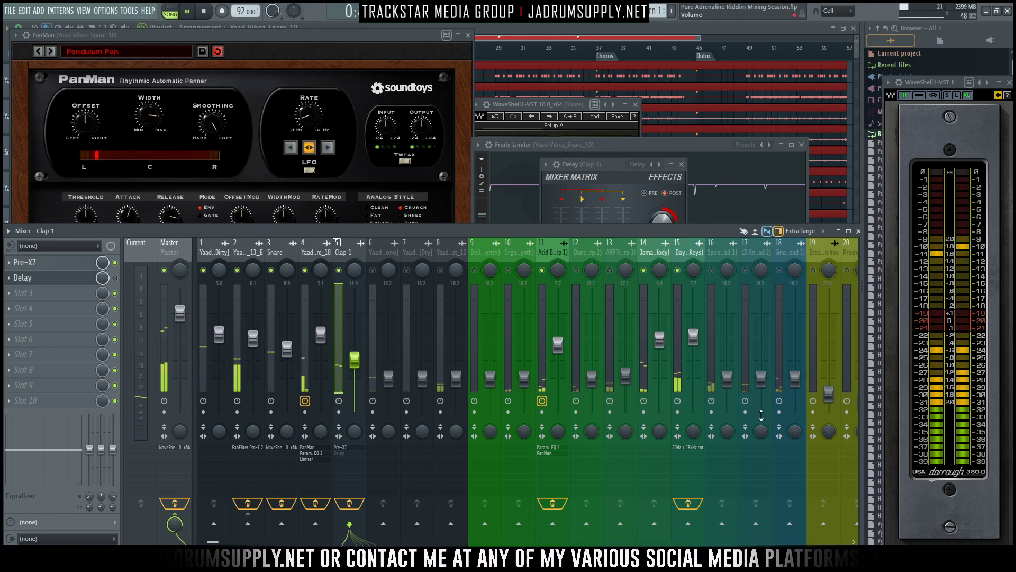
- Switch the mixer to the Compact layout and raise the mono clap on track 6 to about -3.7 dB, checking it in playback
left_click(810, 232)
left_click(804, 321)
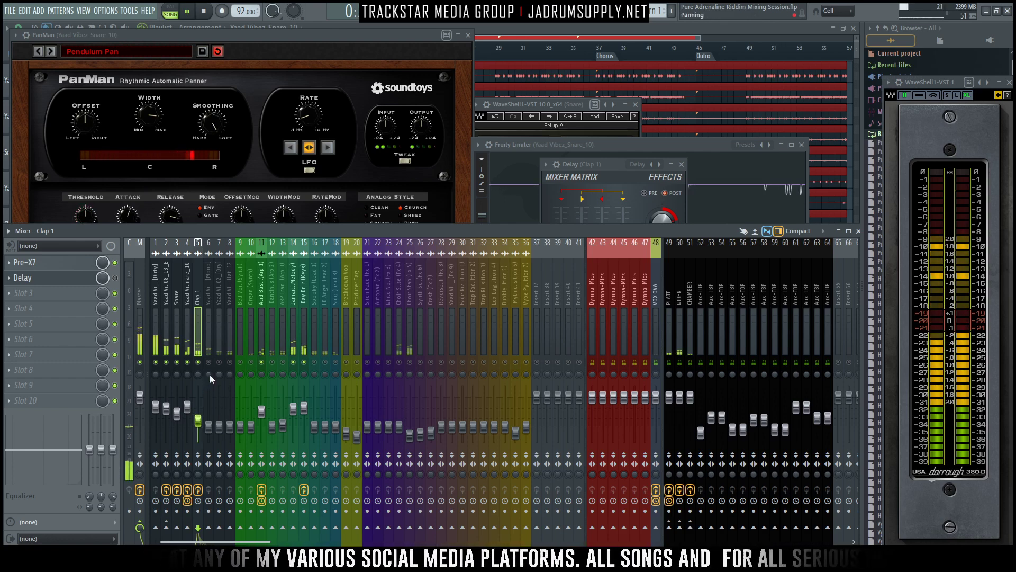
left_click(209, 425)
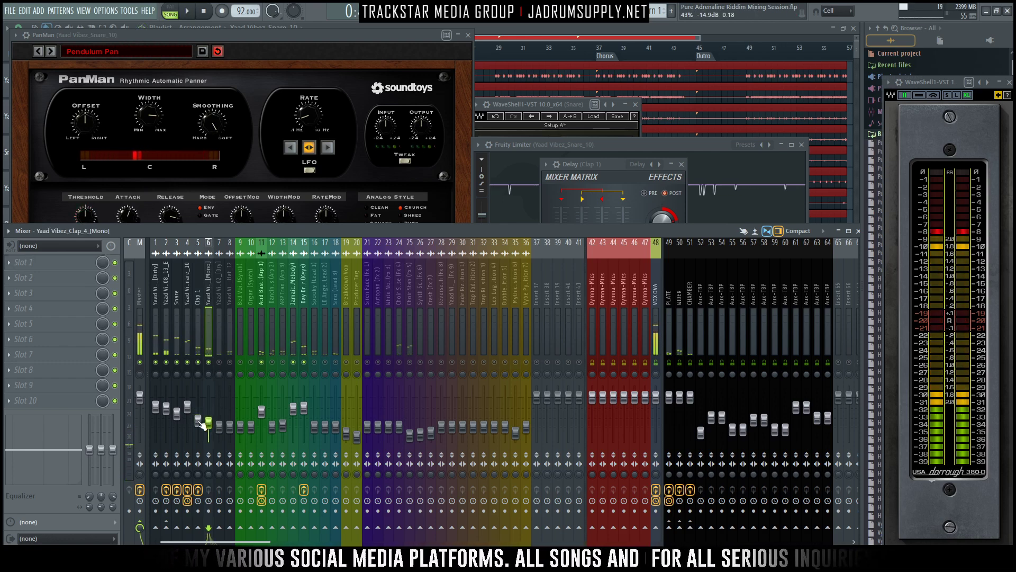
left_click(198, 423)
left_click_drag(208, 423, 208, 404)
key("space")
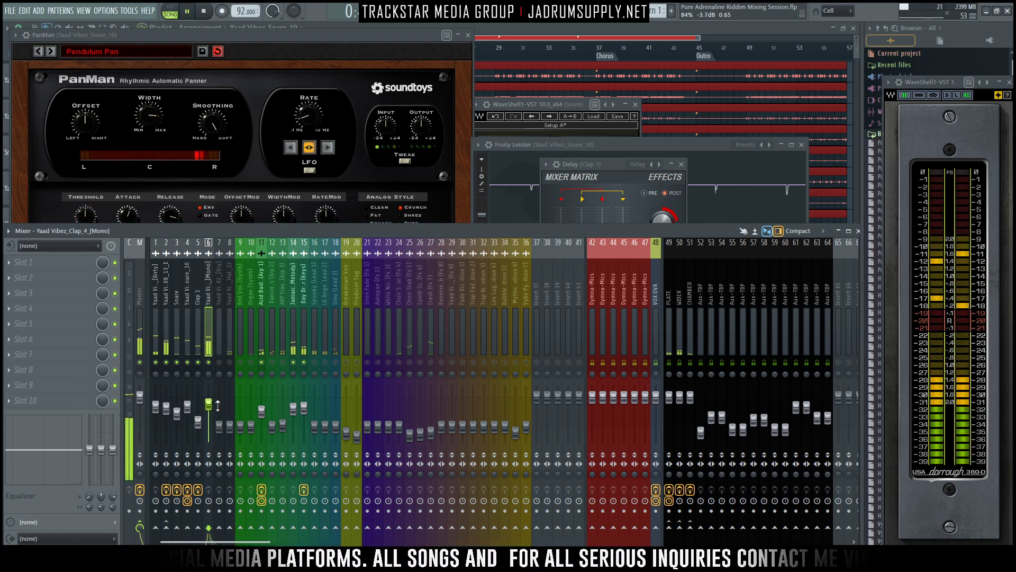
key("space")
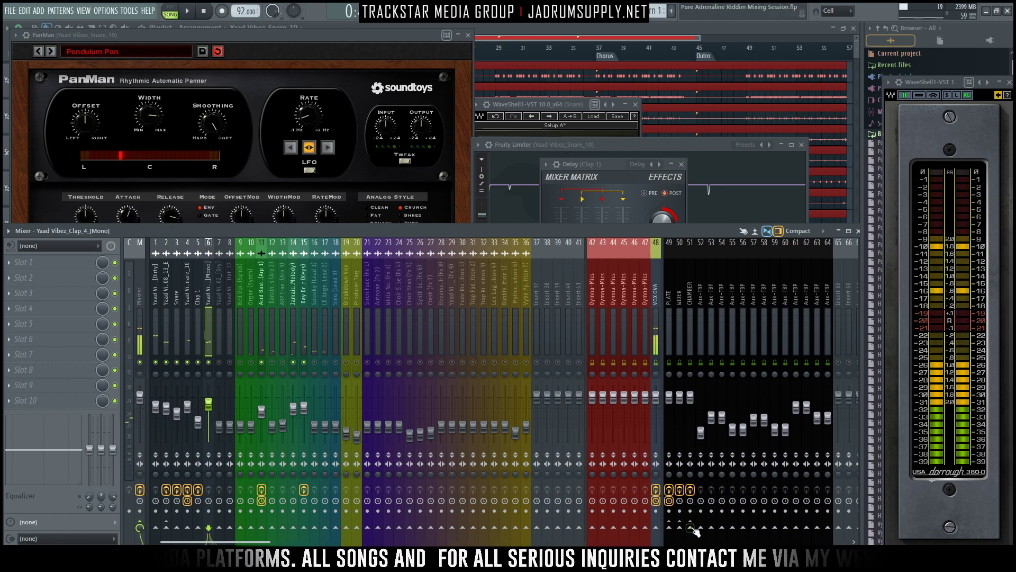
- Send the mono clap on track 6 to the PLATE and CHAMBER reverbs at reduced send levels and resume playback
left_click(691, 528)
left_click(669, 528)
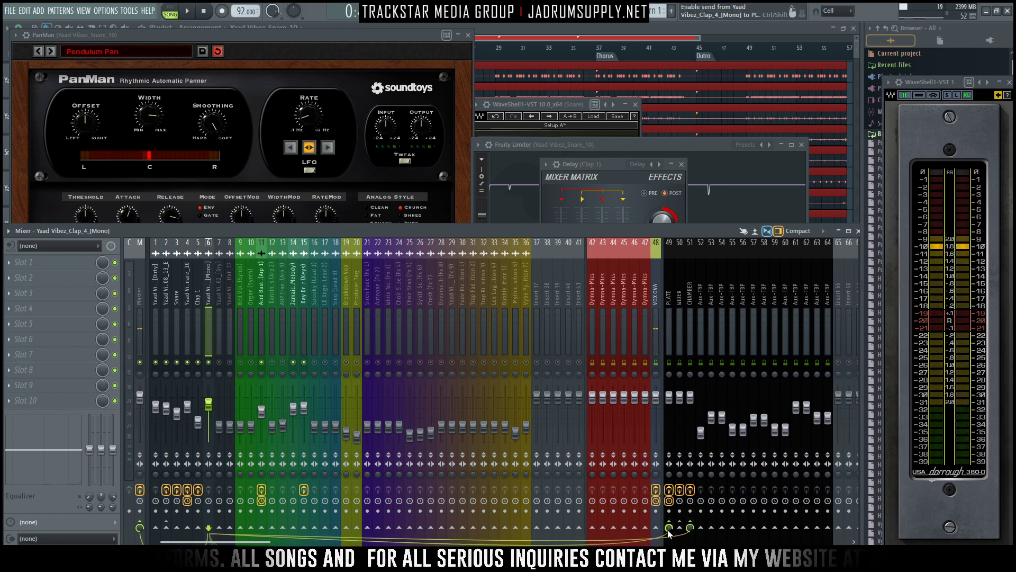
left_click_drag(669, 528, 669, 550)
left_click(691, 527)
left_click(691, 528)
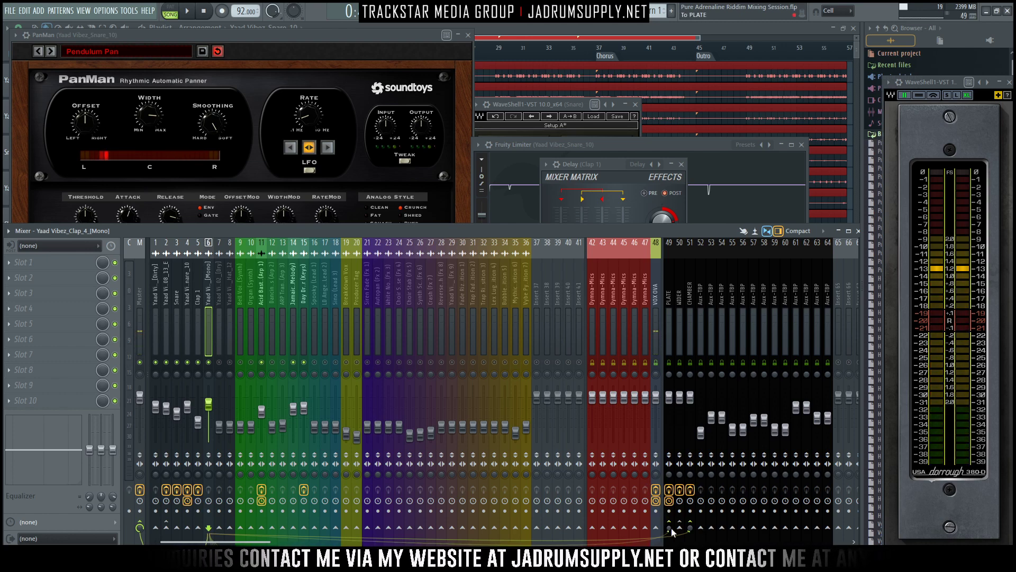
key("space")
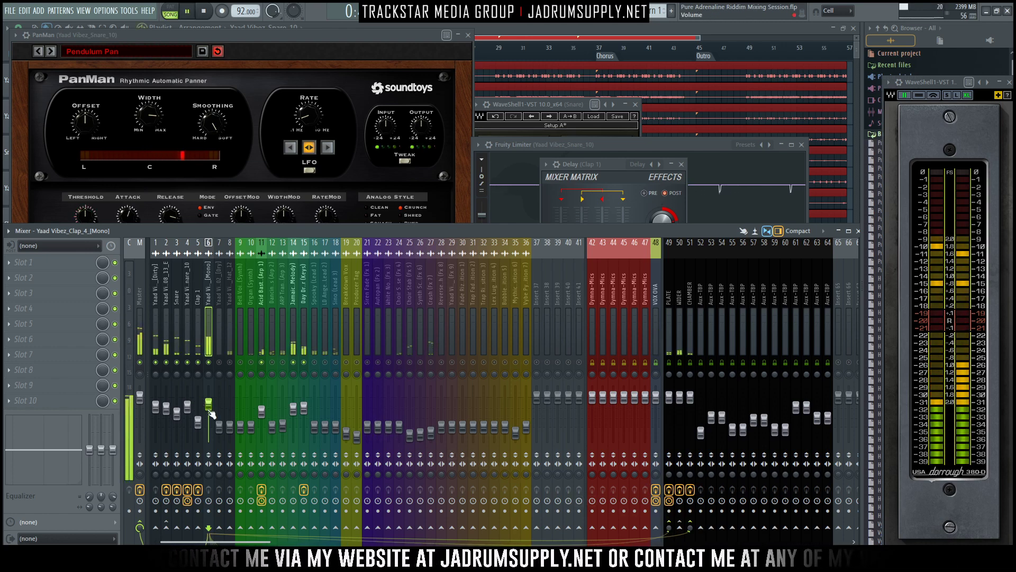
- Audition the mono clap in solo and with drum tracks 1 to 5 and melodic tracks 11, 14 and 15, easing its level slightly
right_click(209, 363)
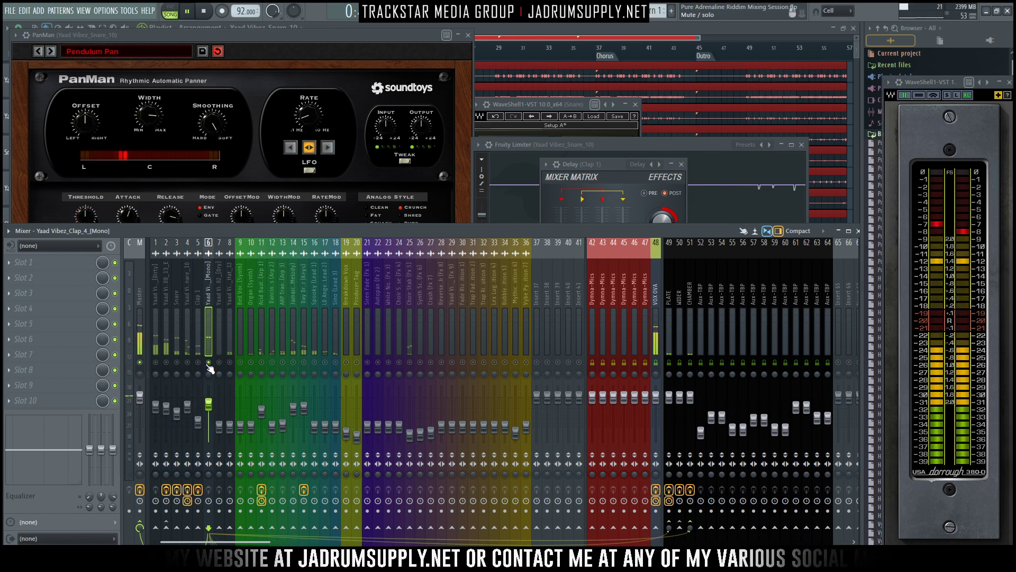
left_click(156, 362)
left_click(166, 362)
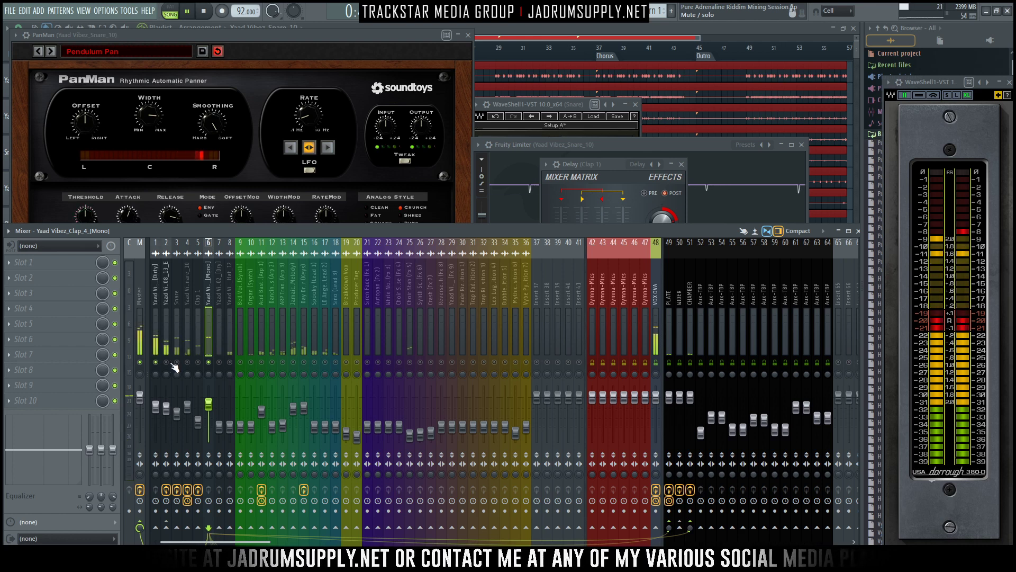
left_click(177, 362)
left_click(199, 362)
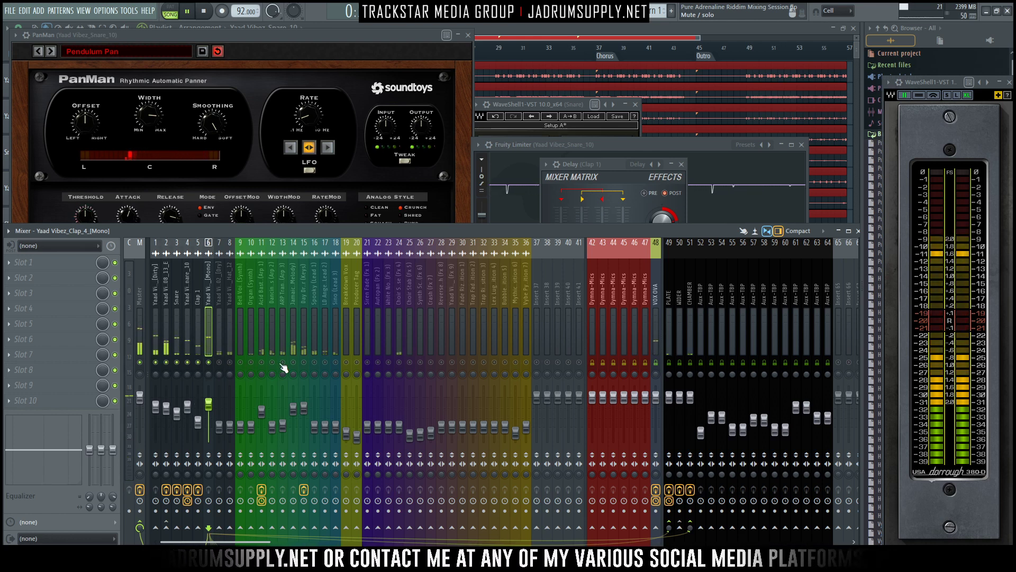
left_click(261, 362)
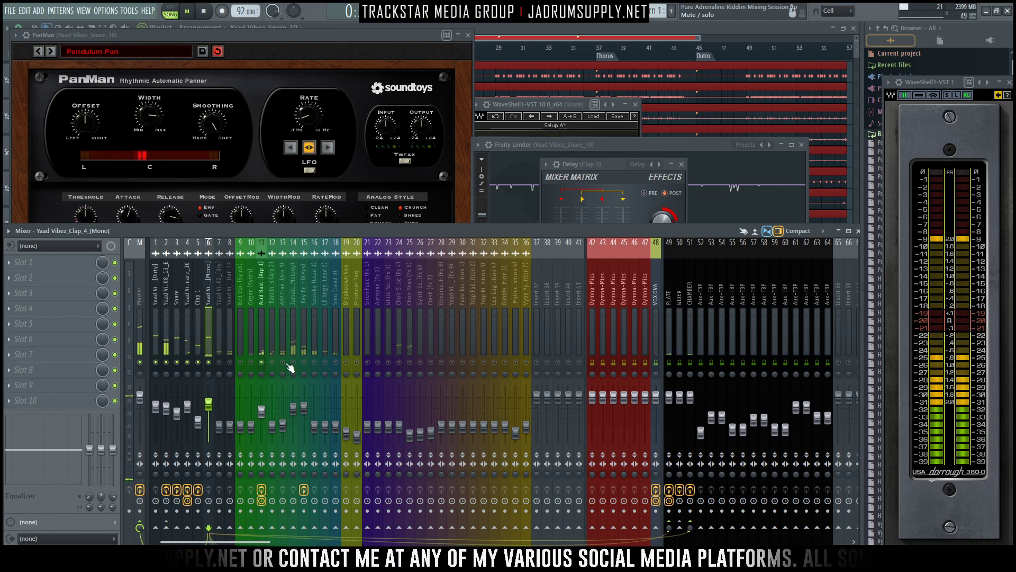
left_click(293, 362)
left_click(304, 362)
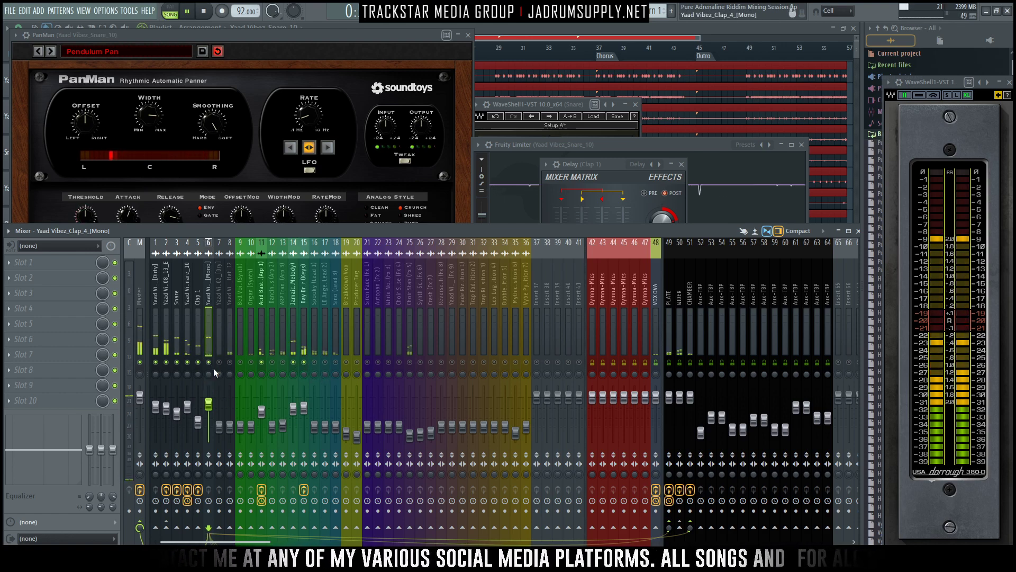
left_click(214, 411)
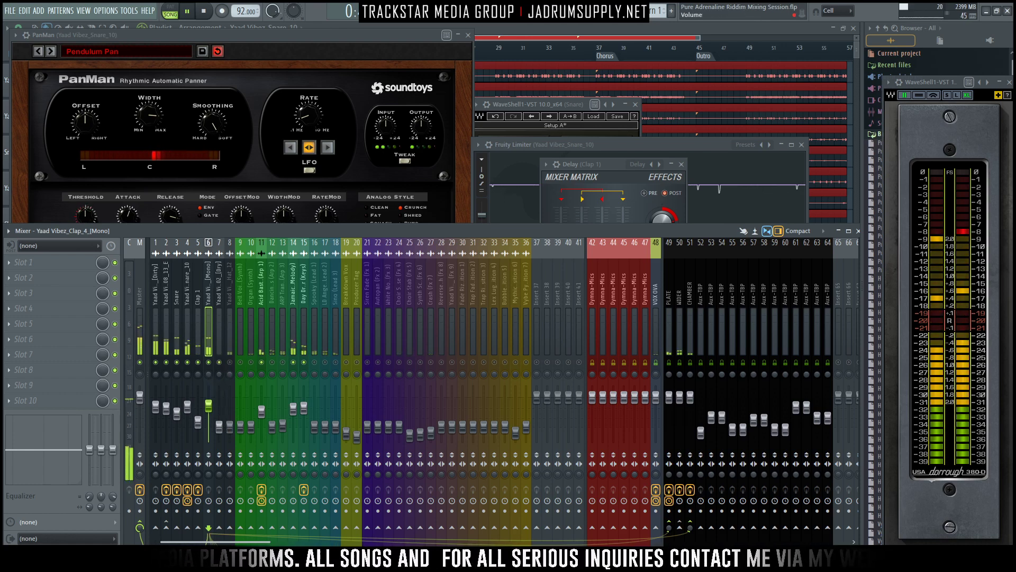
- Bring the chant on track 7 up to about -10.7 dB and send it to the PLATE and CHAMBER reverbs
left_click_drag(219, 425, 219, 409)
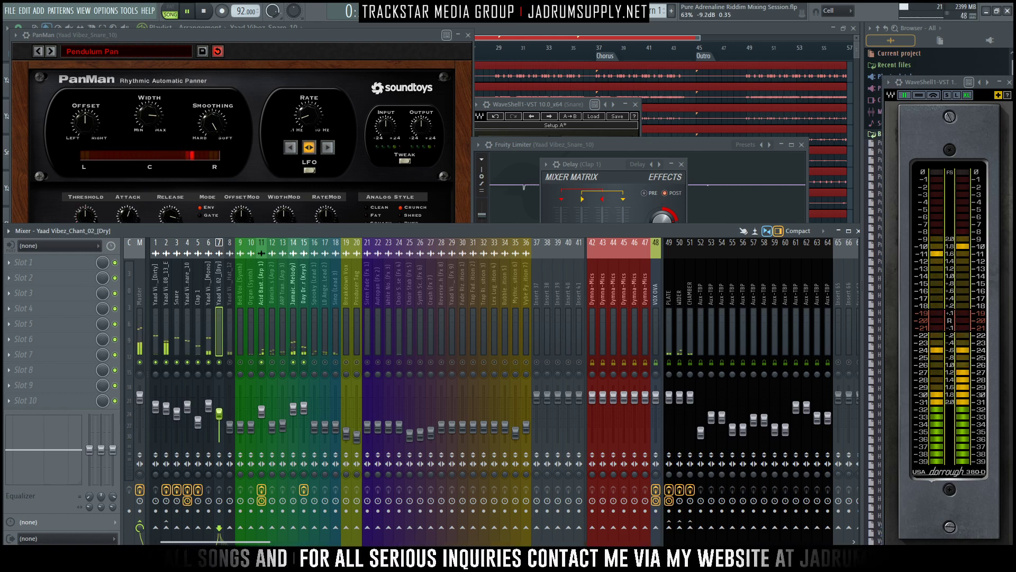
key("space")
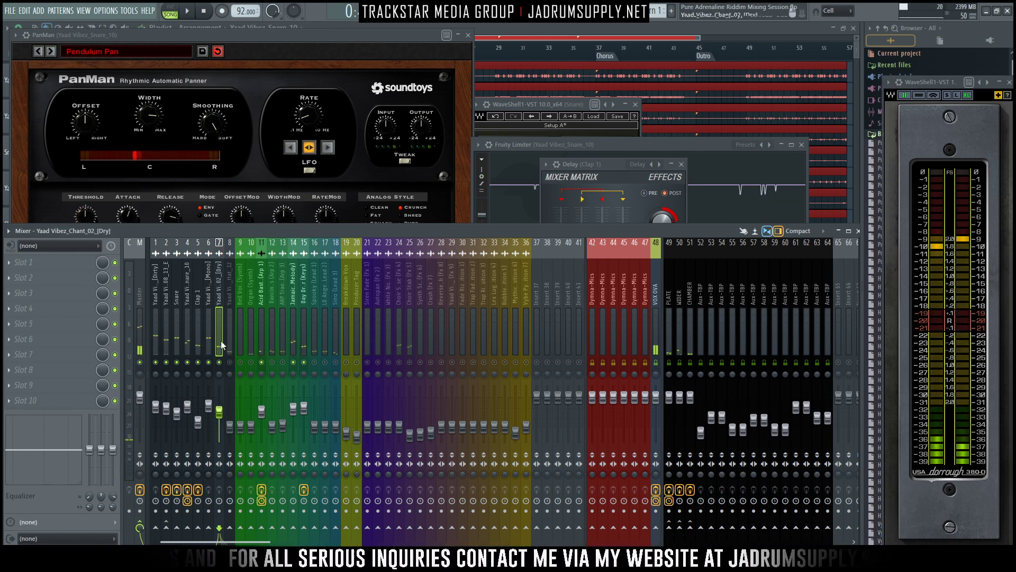
left_click(670, 528)
left_click(691, 529)
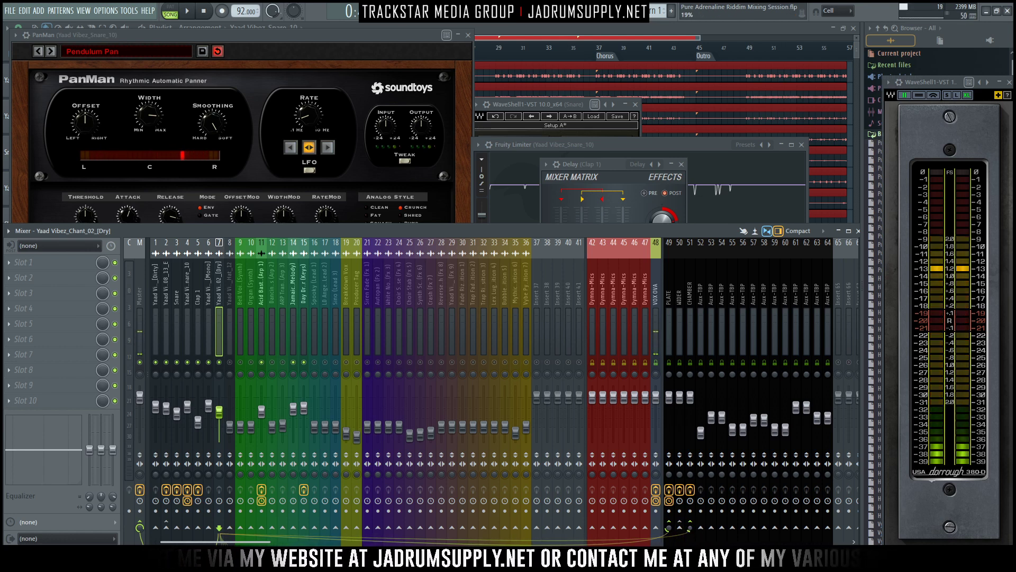
key("space")
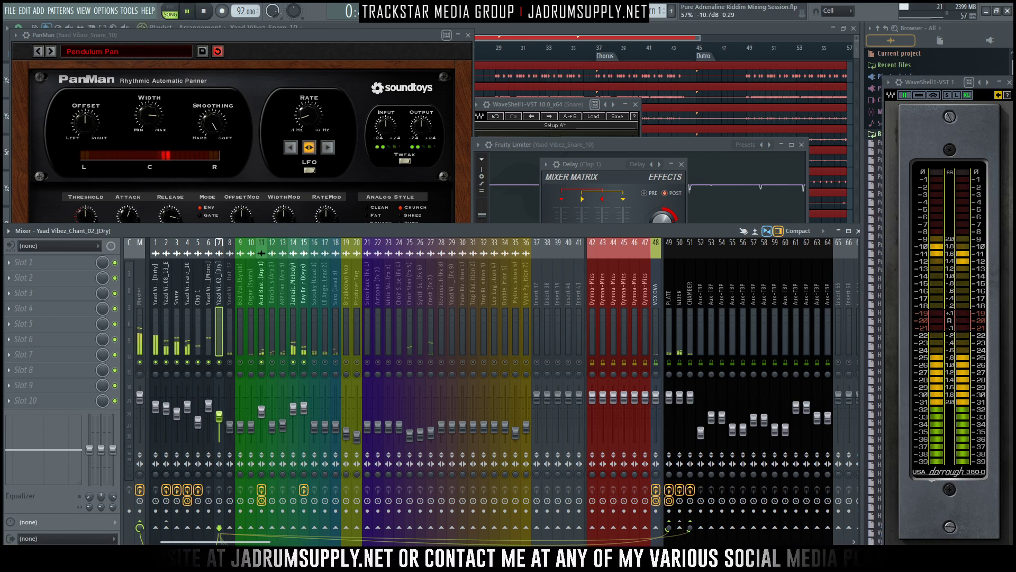
left_click_drag(219, 419, 219, 420)
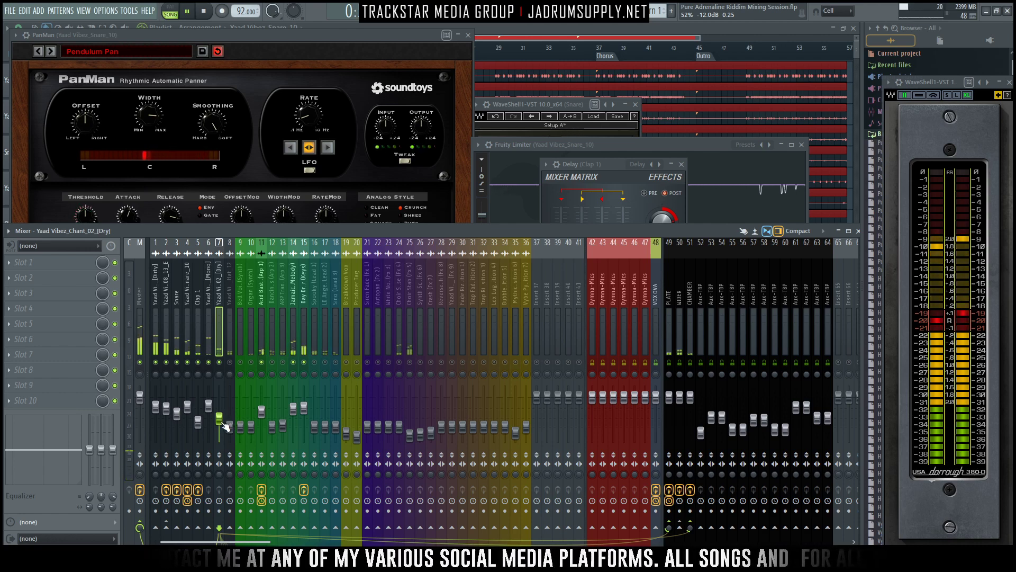
- Solo the chant, and bring tracks 1 to 6, the closed hi-hat on track 8 and the melodic tracks back in around it
right_click(219, 362)
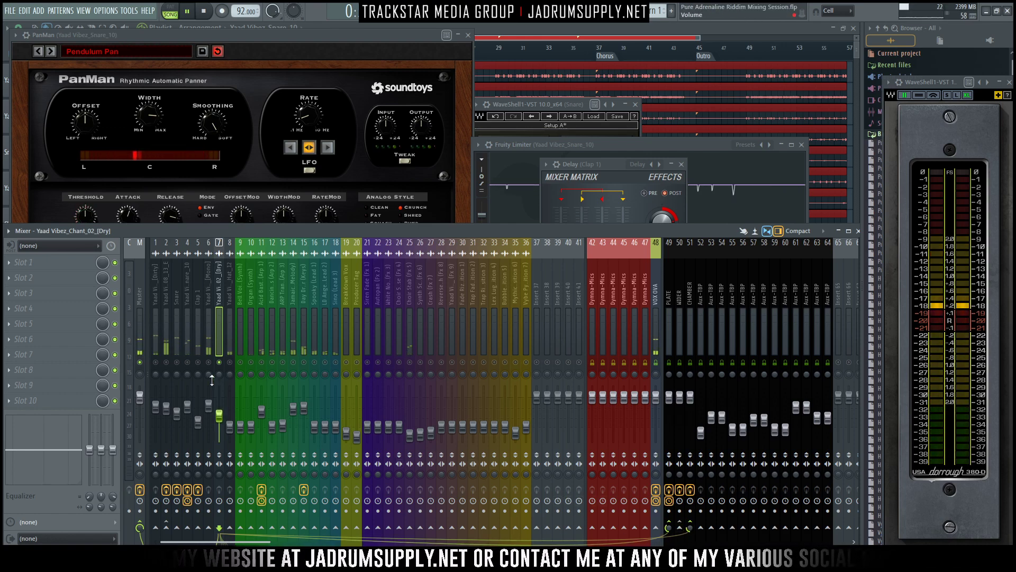
left_click(208, 363)
left_click(198, 362)
left_click(187, 363)
left_click(177, 363)
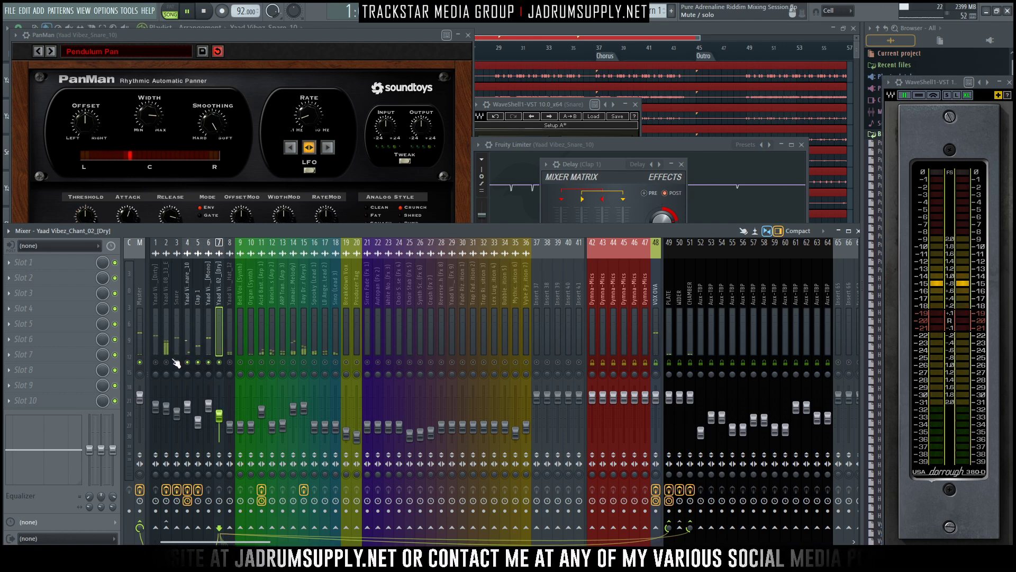
left_click(166, 362)
left_click(155, 363)
left_click(230, 362)
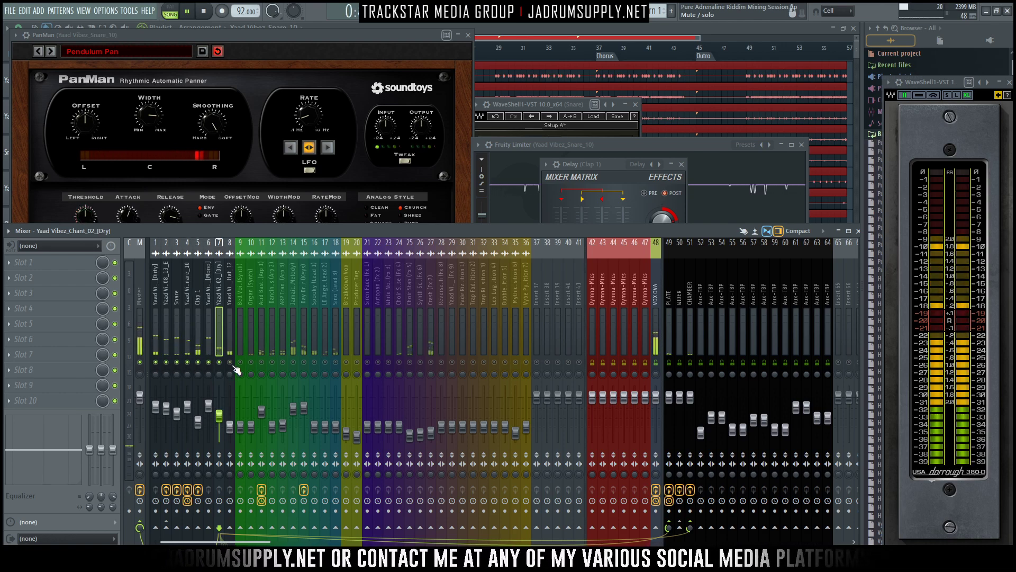
left_click(294, 362)
left_click(303, 362)
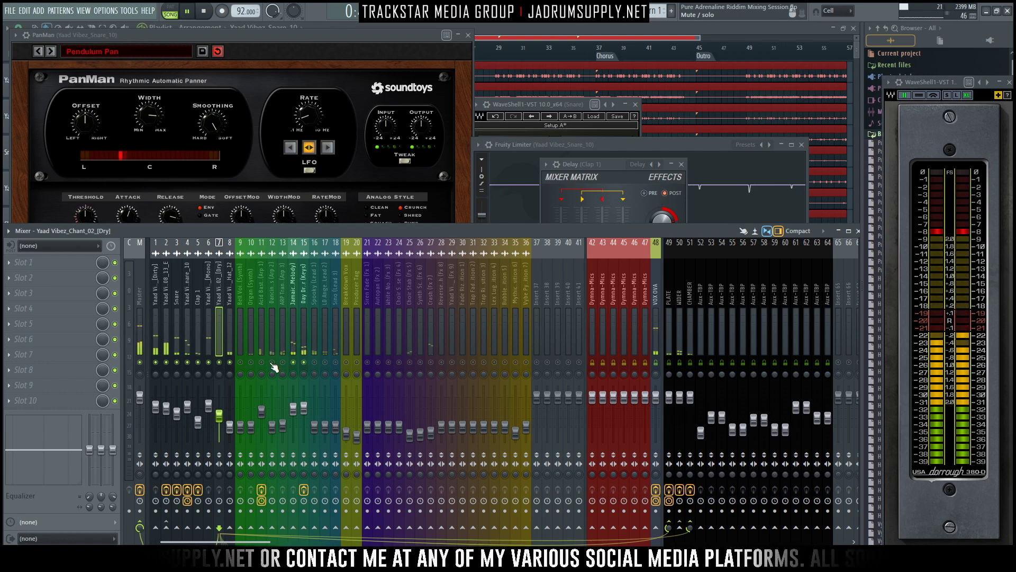
- Select melodic tracks 11, 14 and 15 together and raise their levels slightly as a group
left_click(261, 337)
left_click(301, 337, "ctrl+shift")
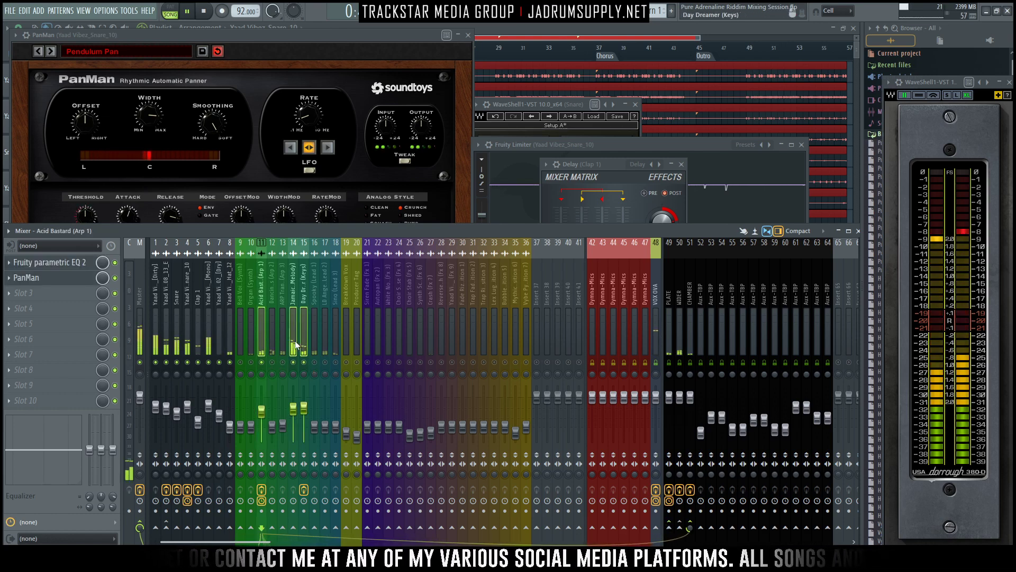
left_click(294, 341, "ctrl+shift")
left_click_drag(293, 408, 295, 411)
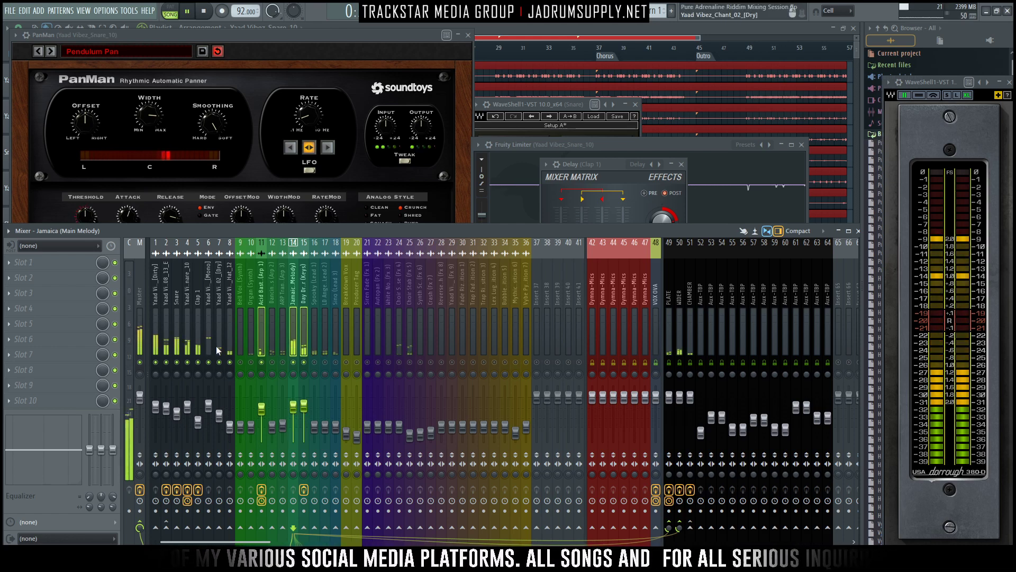
- Adjust the chant's PLATE and CHAMBER sends and lower its level, and raise the closed hi-hat on track 8
left_click(215, 331)
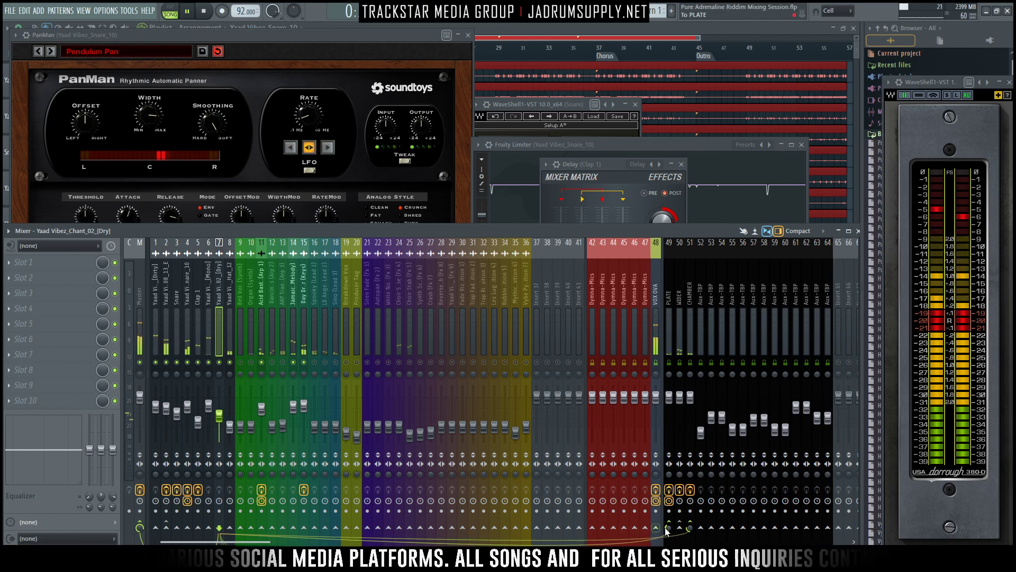
left_click_drag(667, 529, 689, 527)
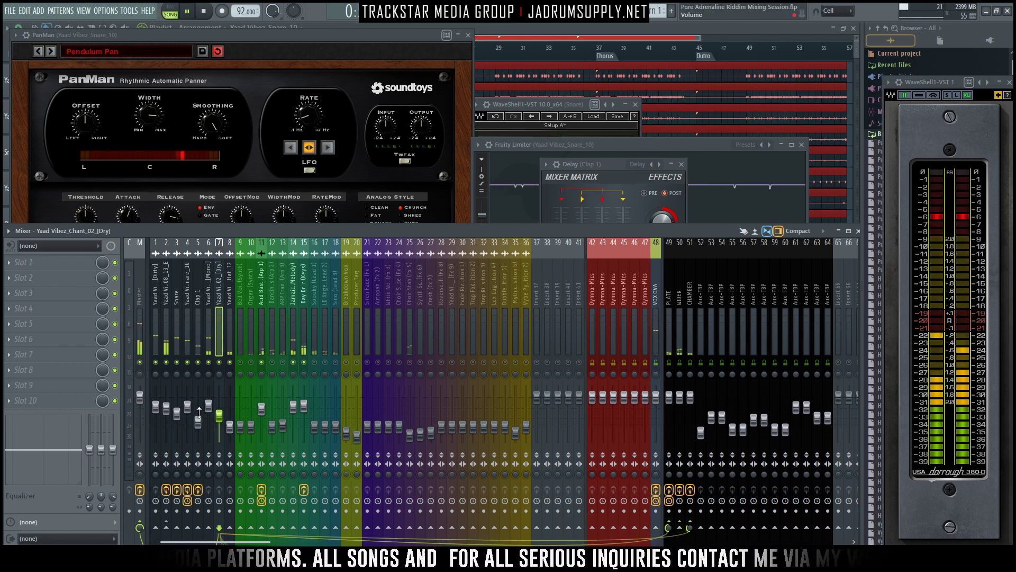
left_click_drag(220, 416, 233, 424)
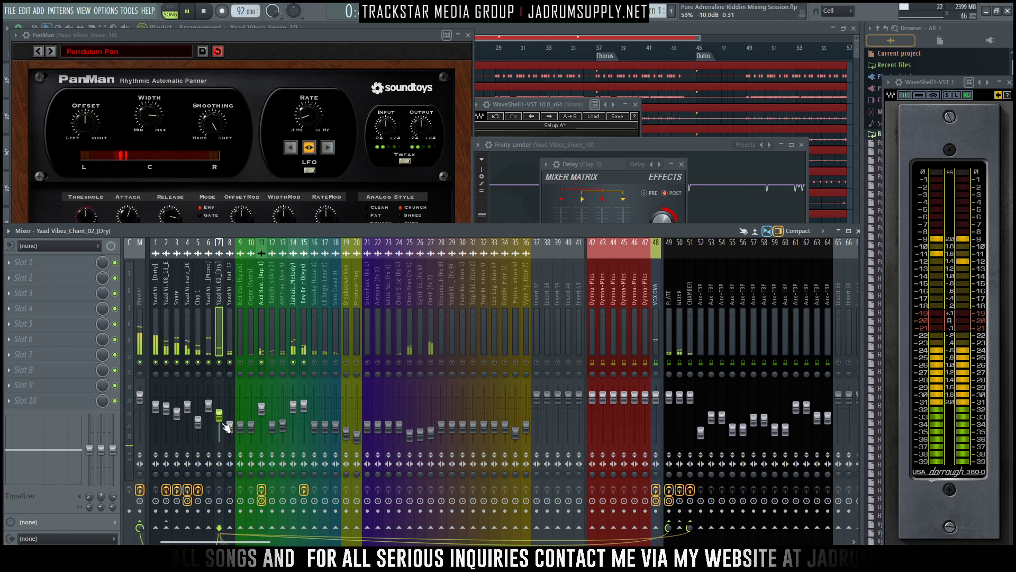
mouse_move(221, 417)
left_mouse_down()
mouse_move(220, 426)
mouse_move(230, 406)
left_mouse_up()
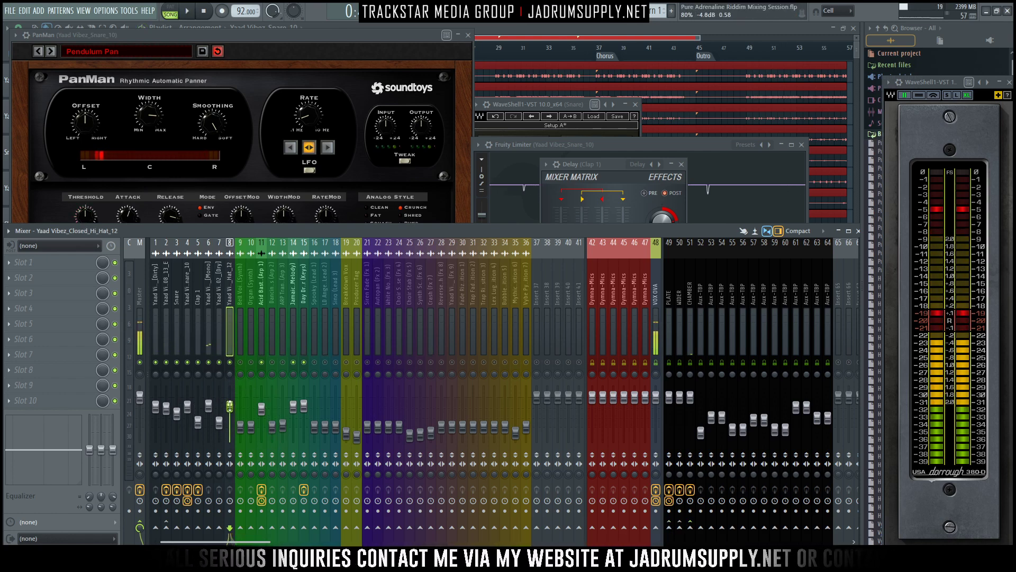
- Load the Native Instruments Phasis phaser into the first effect slot of the closed hi-hat on track 8 and raise the track's level slightly
left_click(75, 263)
mouse_move(112, 276)
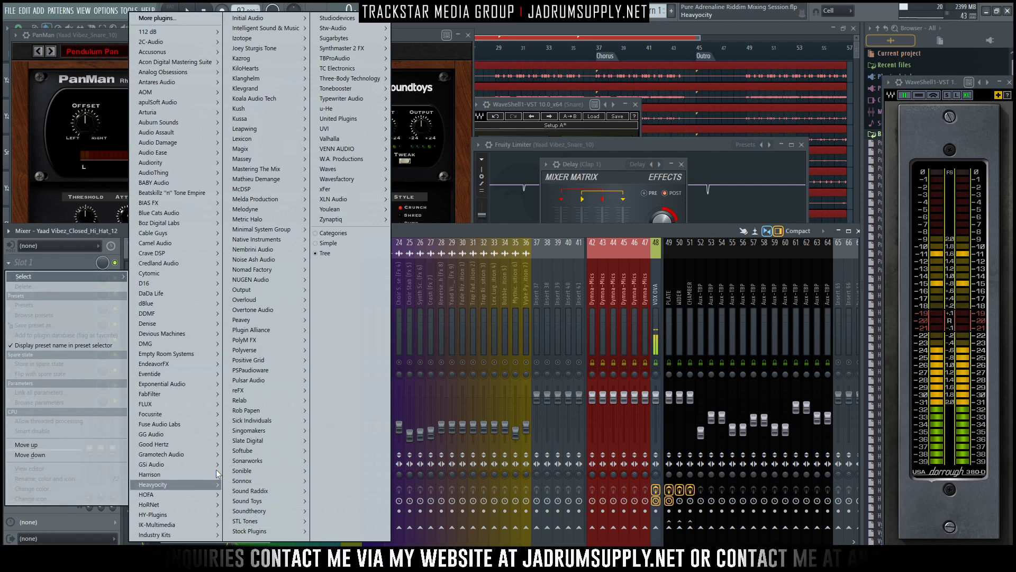
mouse_move(263, 479)
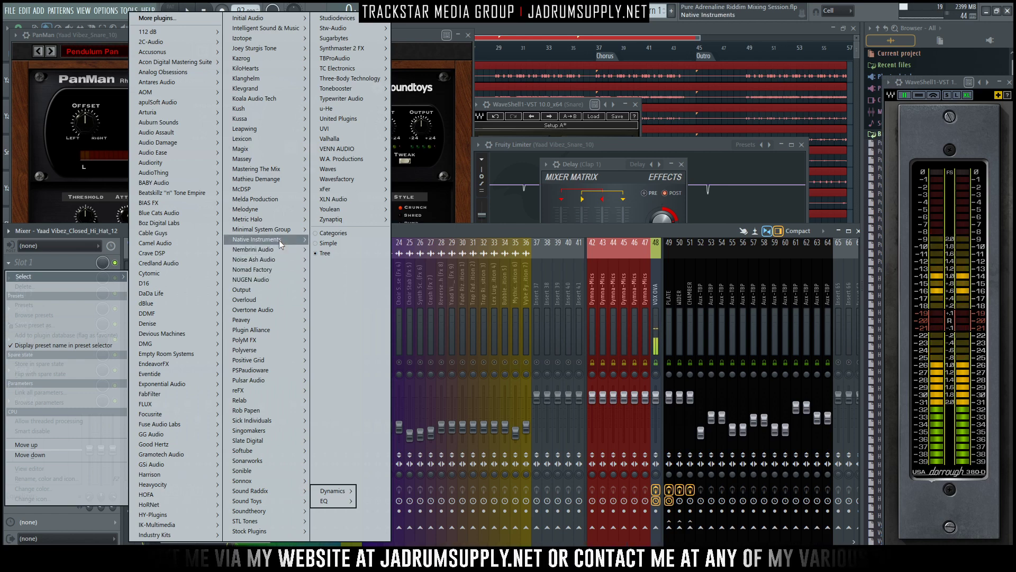
mouse_move(284, 236)
mouse_move(341, 300)
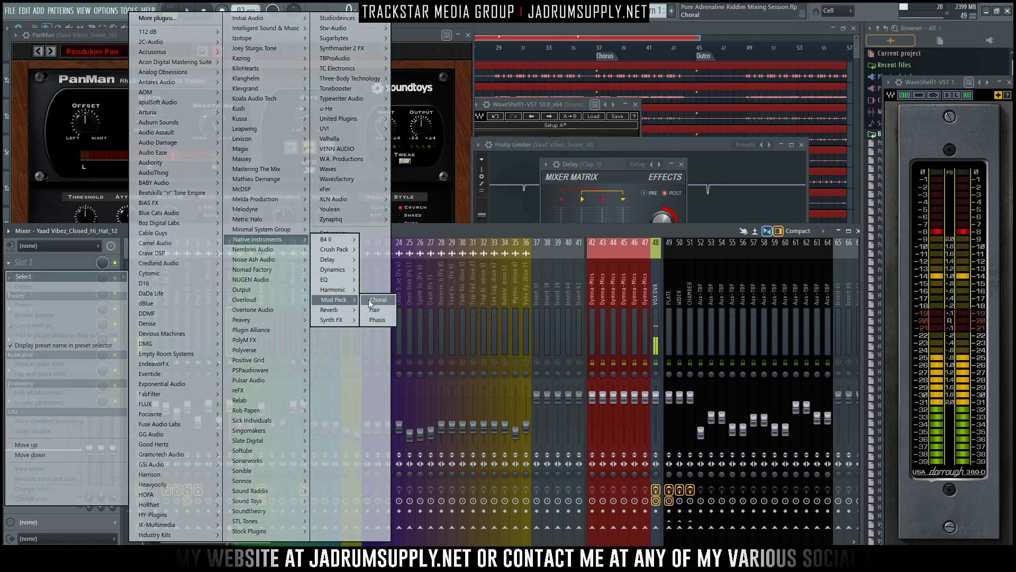
left_click(379, 316)
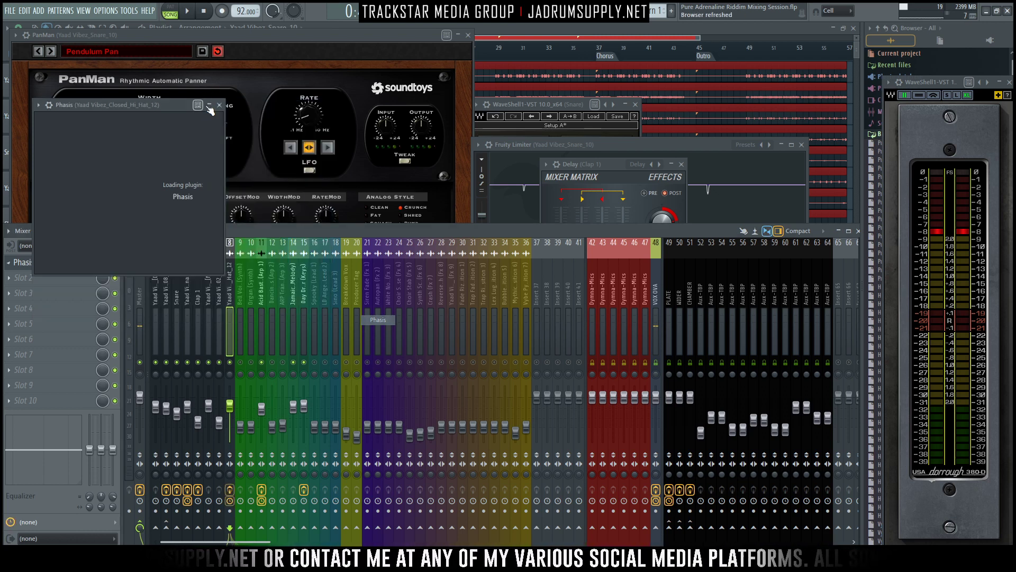
left_click_drag(205, 105, 509, 95)
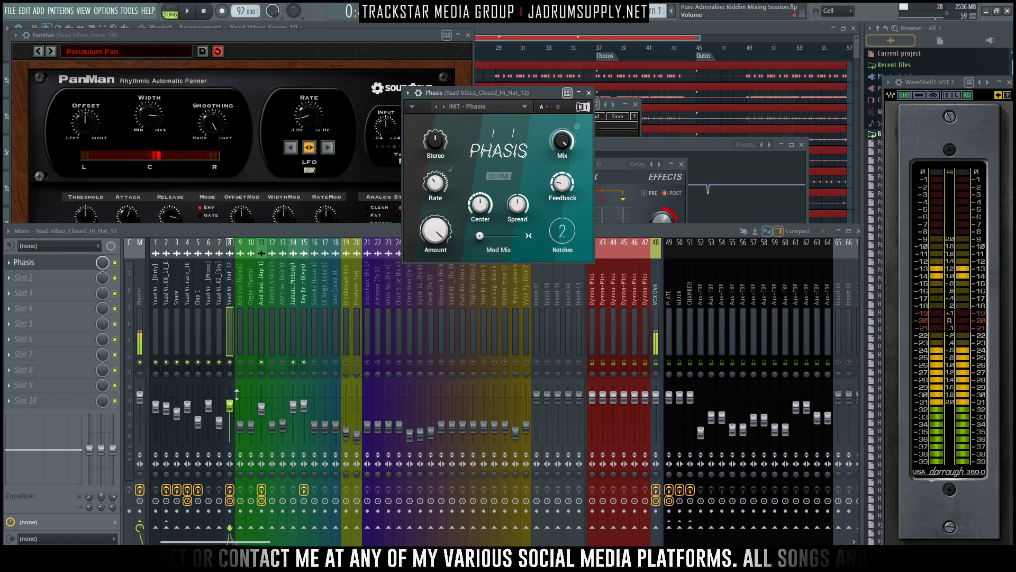
left_click_drag(231, 406, 232, 398)
- Play the mix and audition the Phasis presets one after another on the closed hi-hat, from Classic Stereo through to Dizzy
key("space")
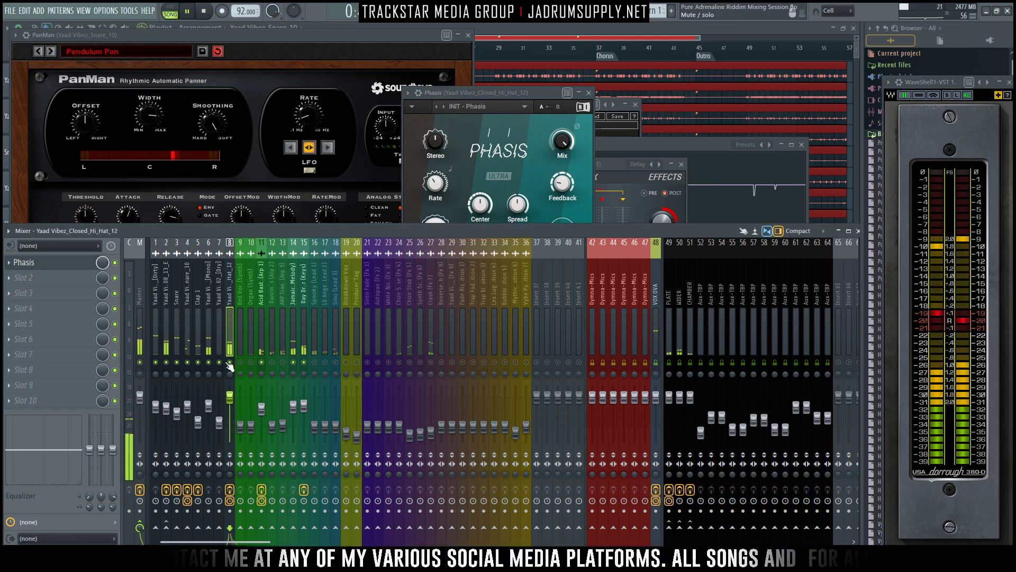
left_click_drag(502, 94, 497, 77)
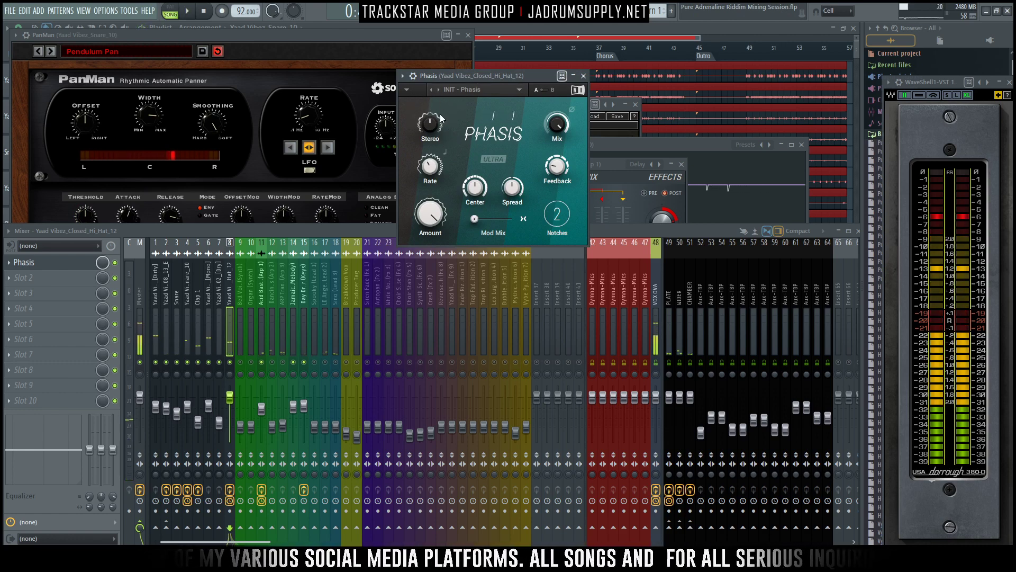
left_click(438, 90)
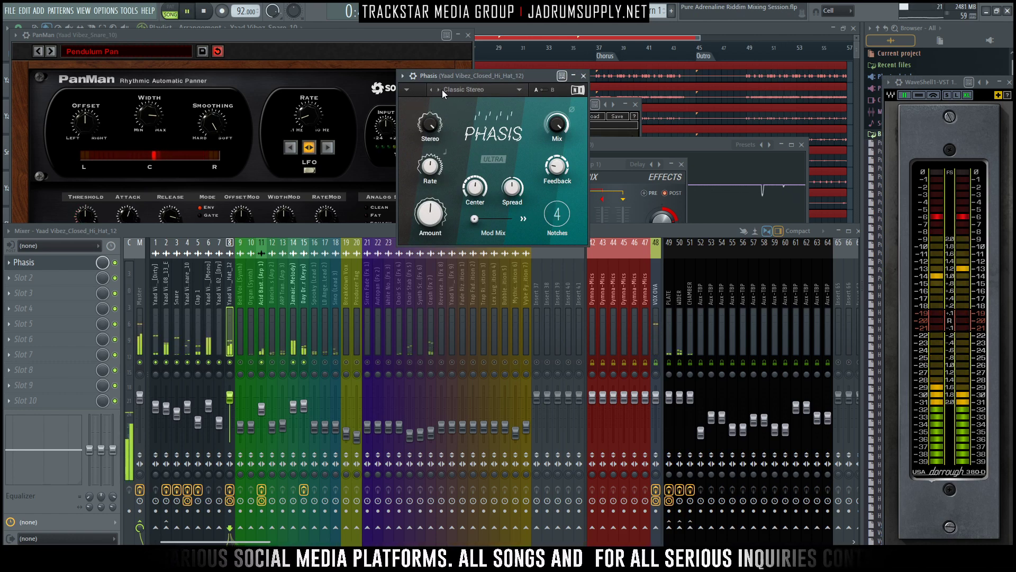
left_click(440, 90)
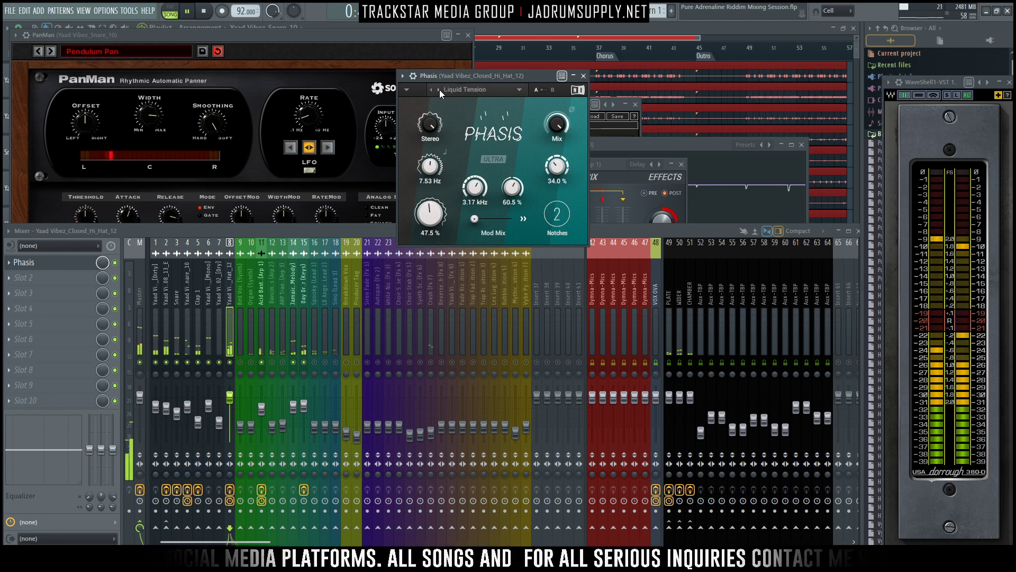
left_click(439, 90)
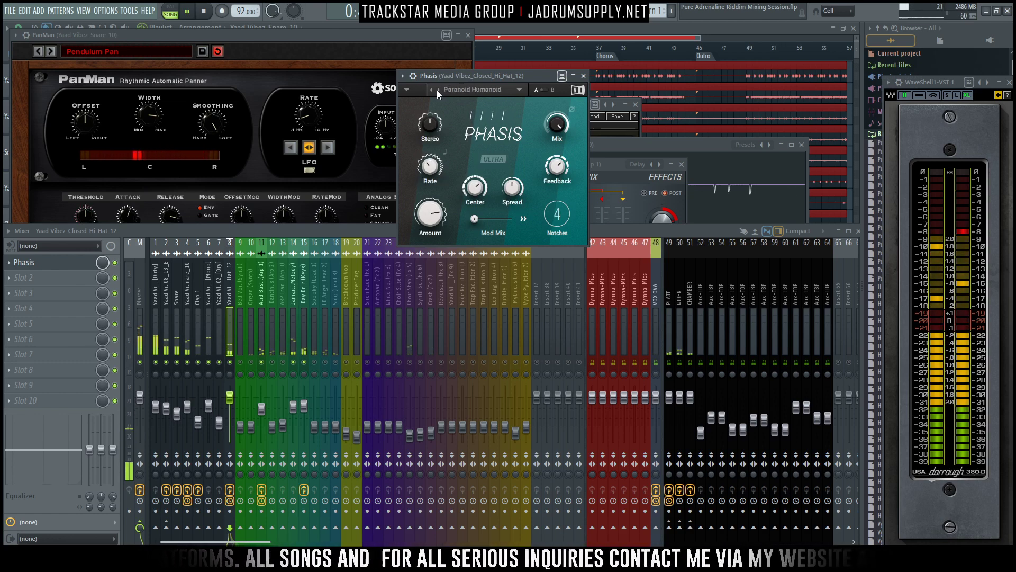
left_click(437, 90)
left_click(437, 90)
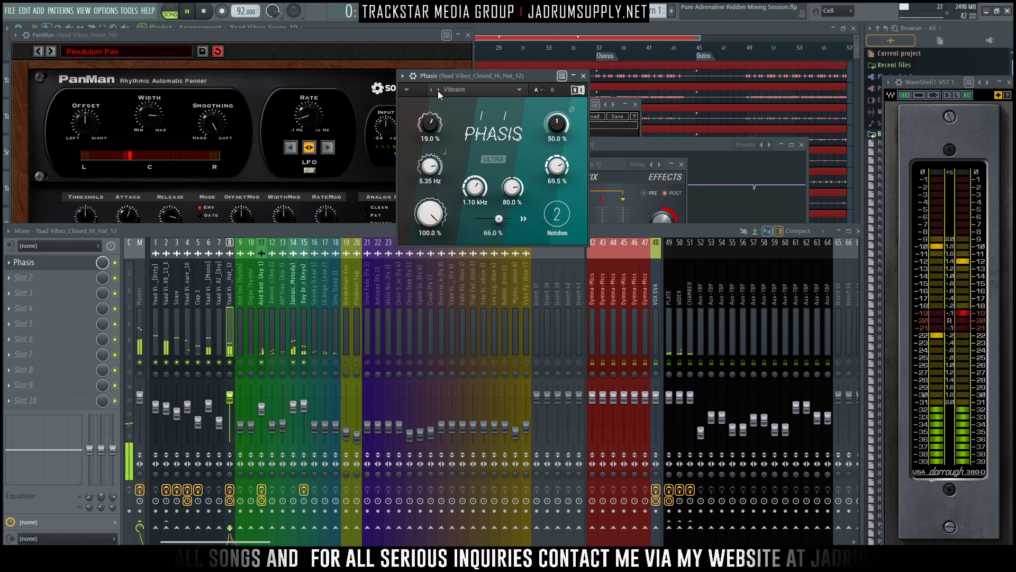
left_click(437, 90)
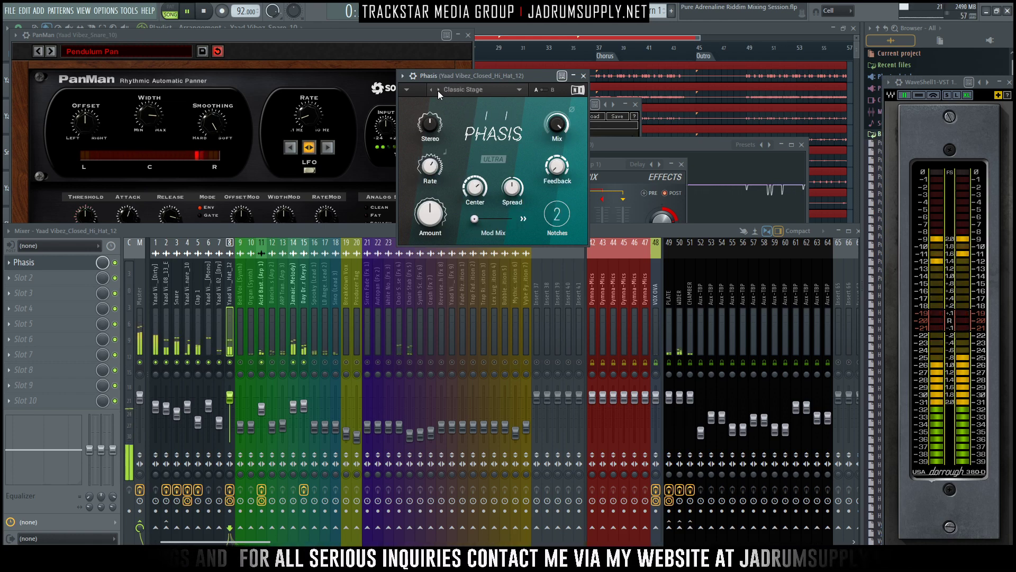
left_click(438, 91)
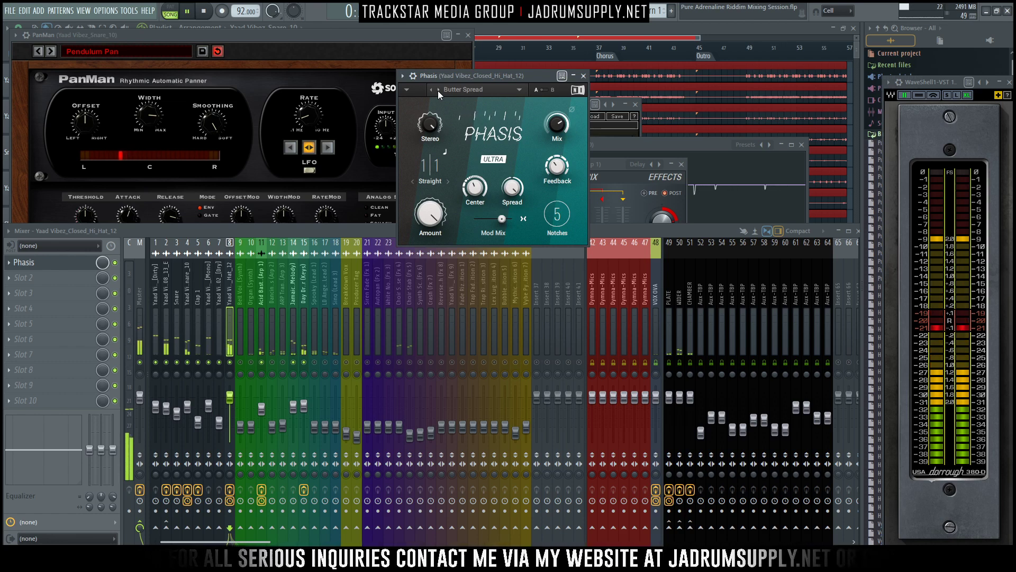
left_click(438, 90)
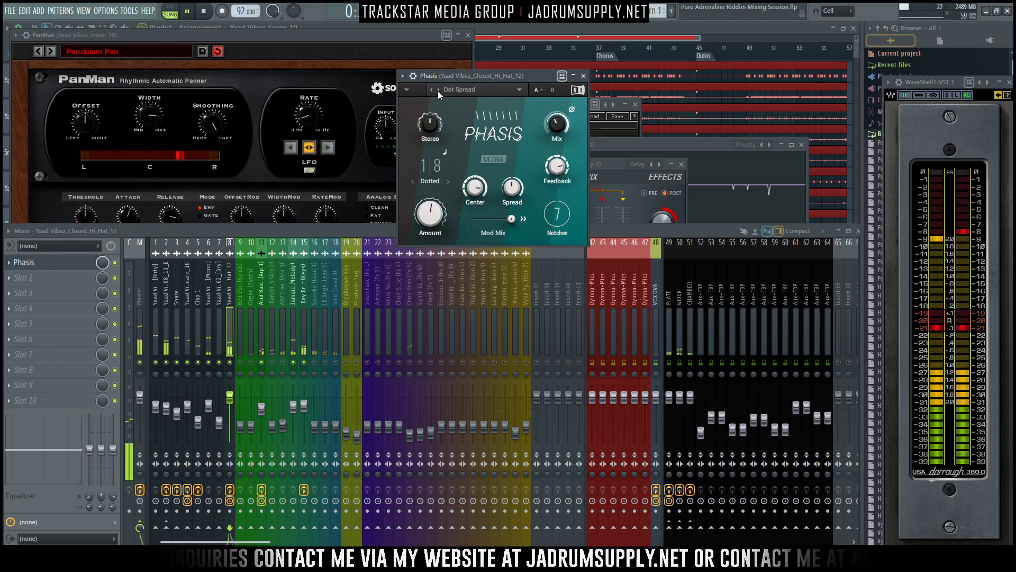
left_click(437, 90)
left_click(437, 91)
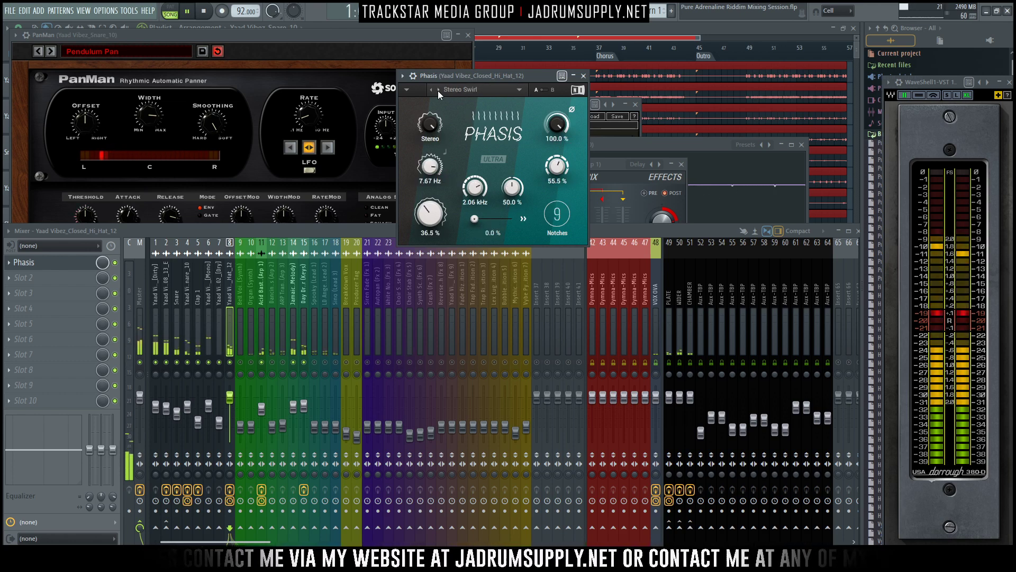
left_click(438, 90)
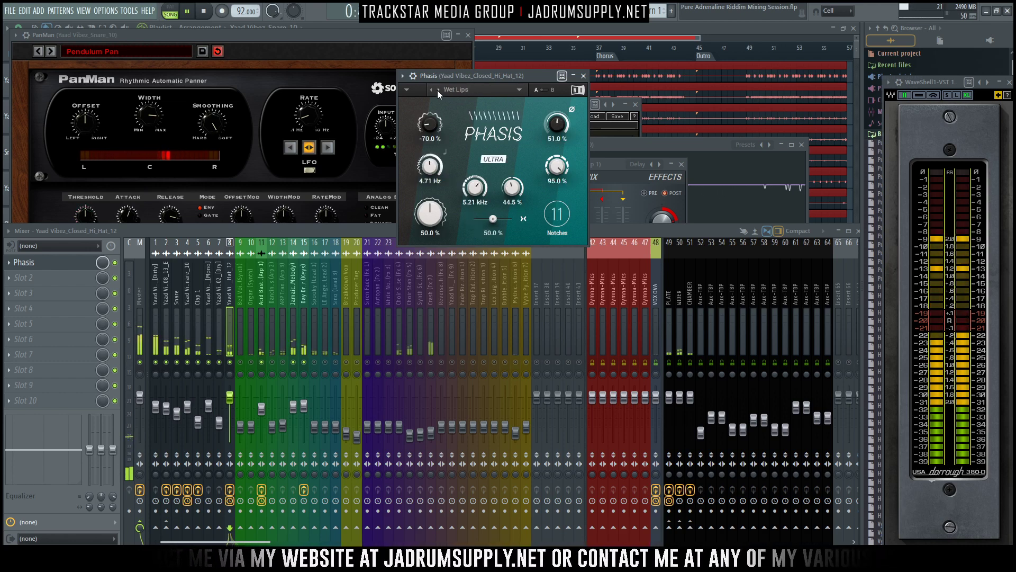
left_click(437, 90)
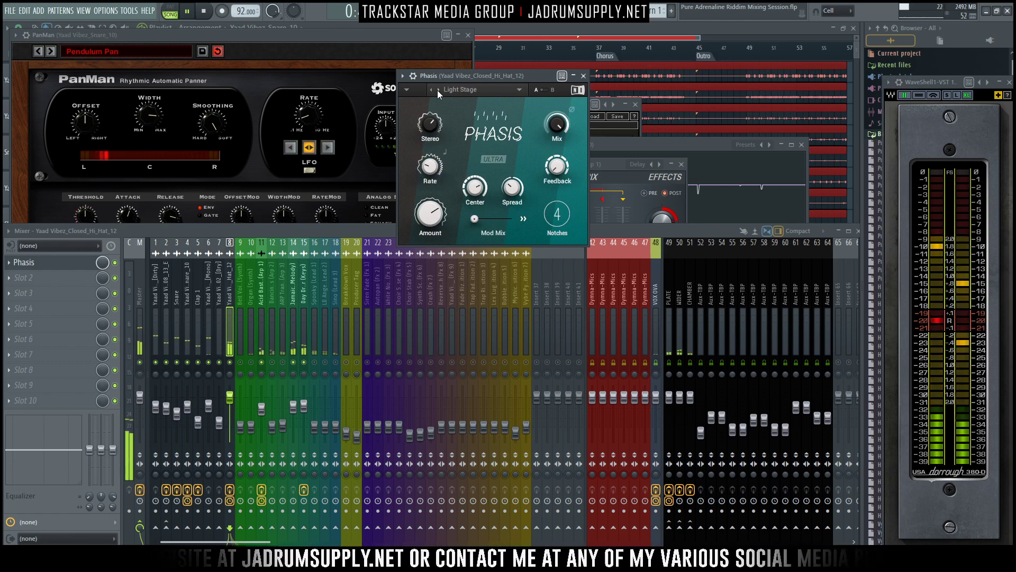
left_click(437, 90)
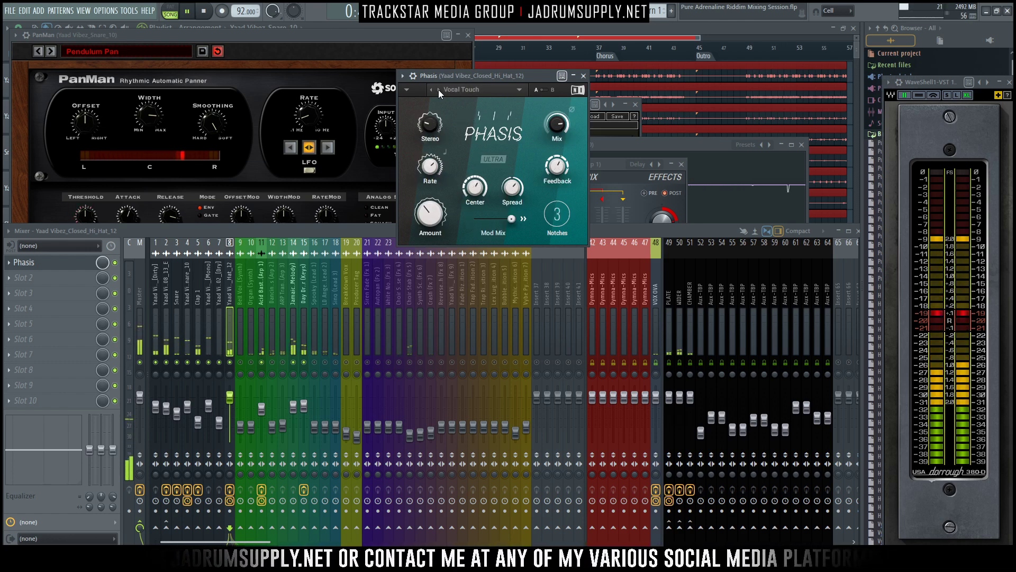
left_click(438, 89)
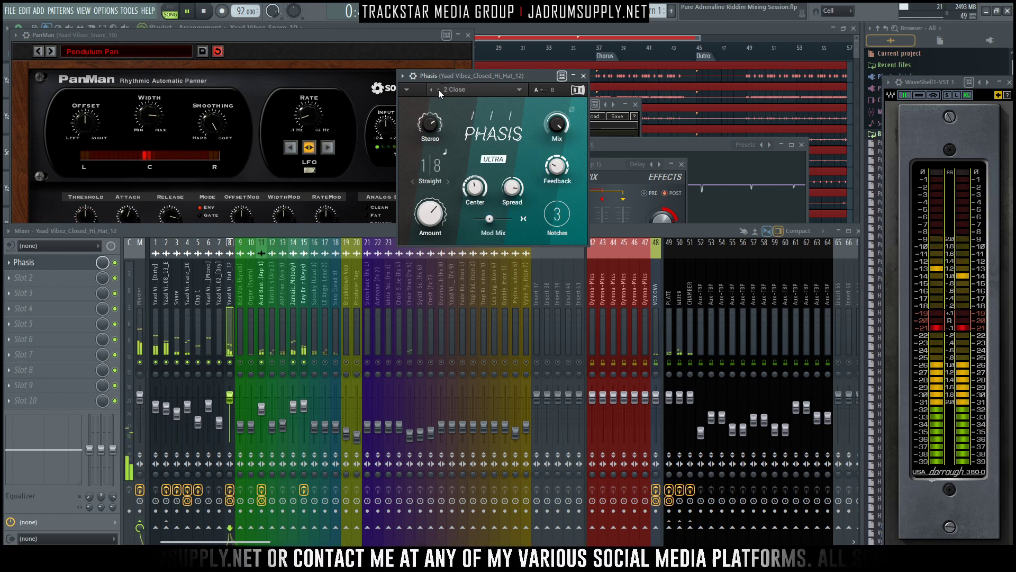
left_click(438, 88)
left_click(438, 90)
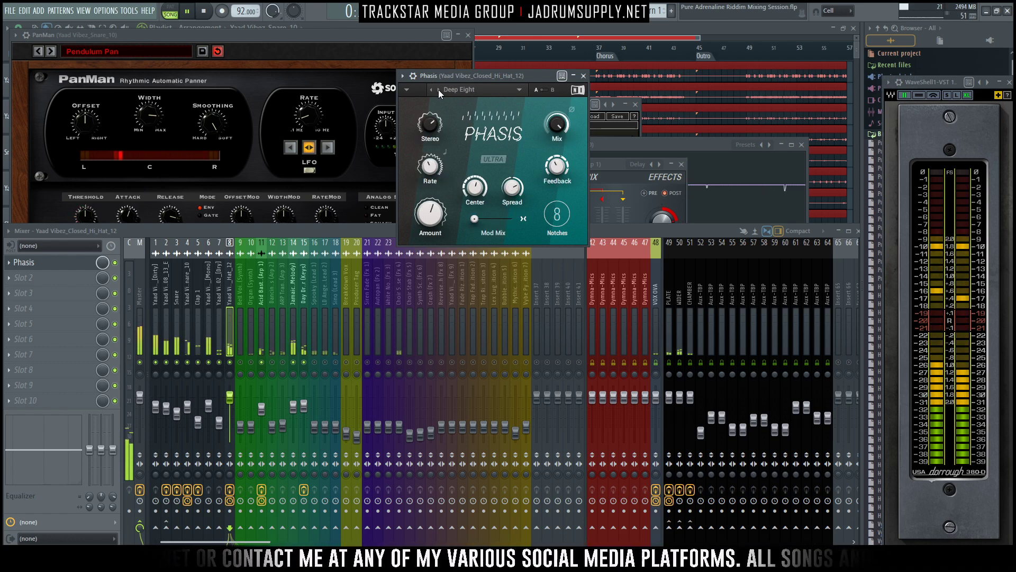
left_click(438, 90)
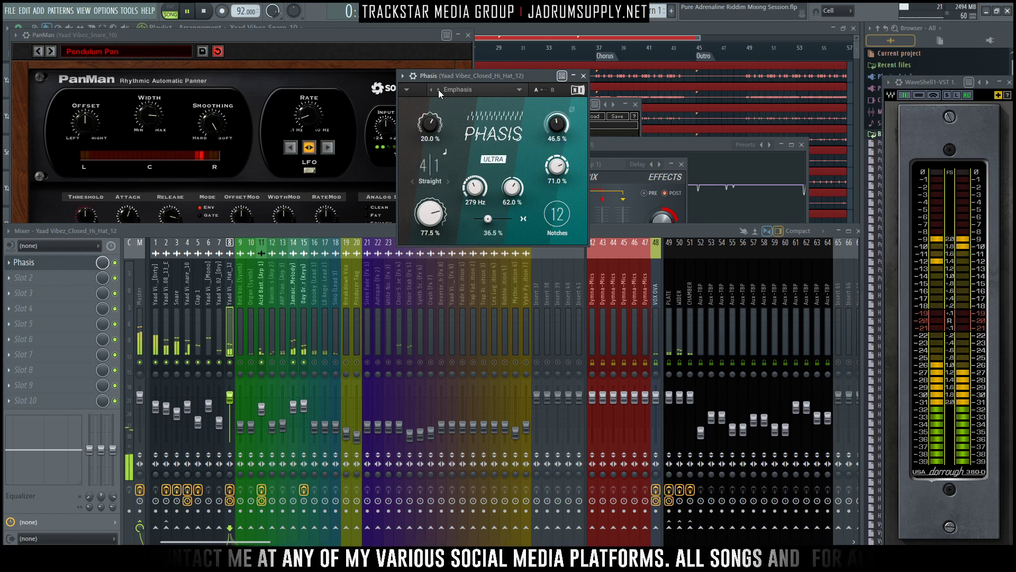
left_click(438, 90)
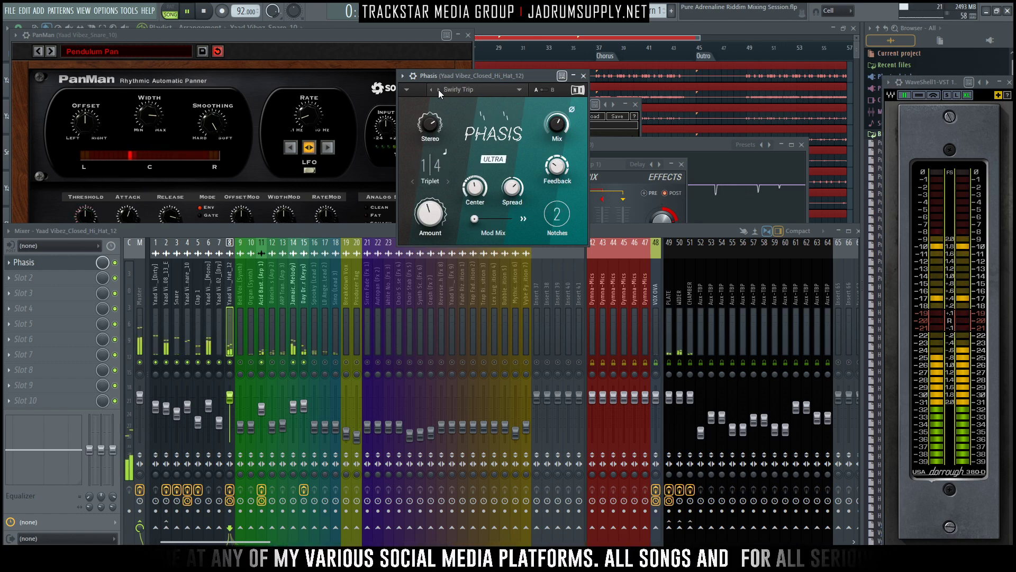
left_click(438, 90)
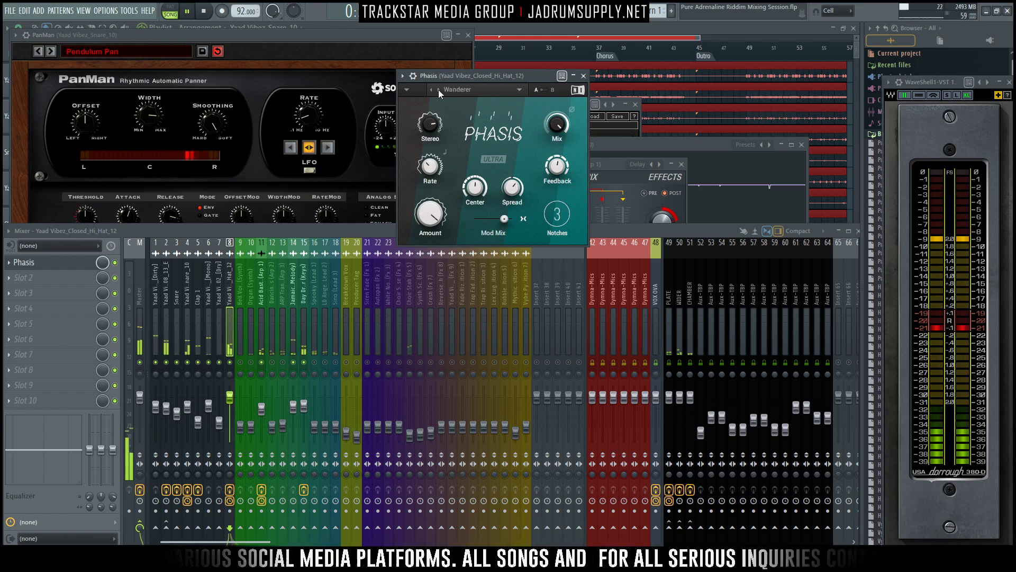
left_click(439, 90)
left_click(438, 90)
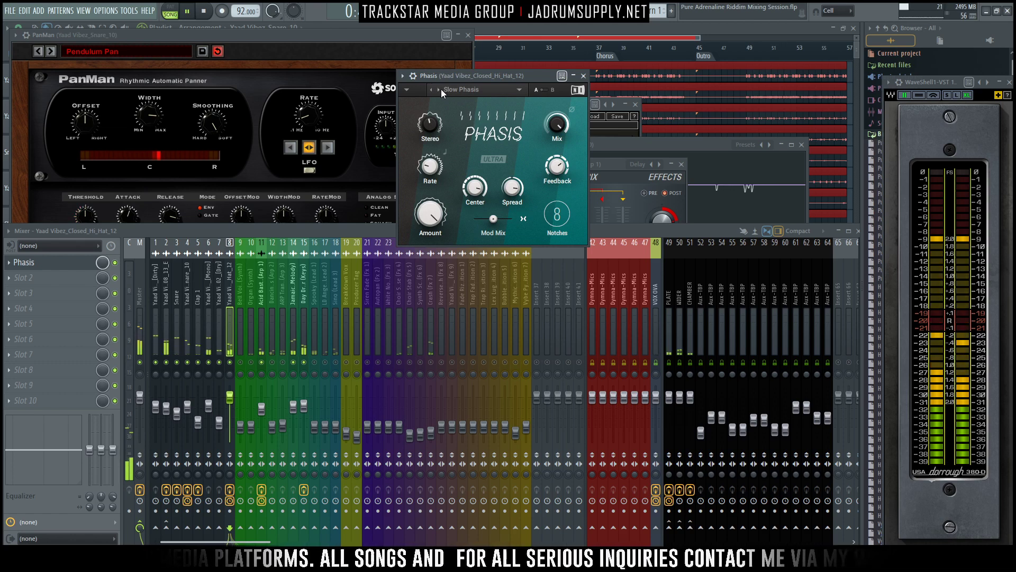
left_click(439, 90)
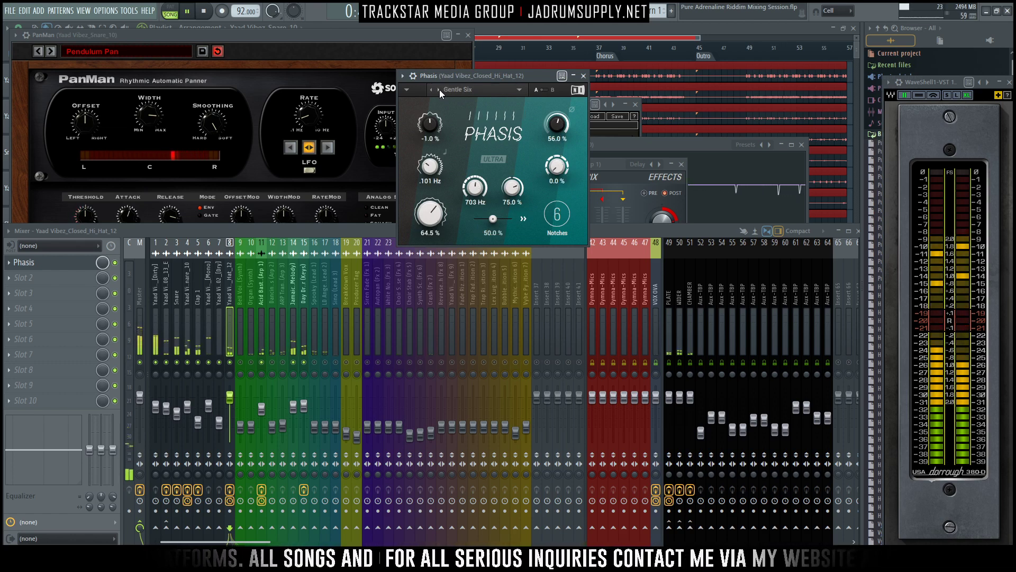
left_click(439, 90)
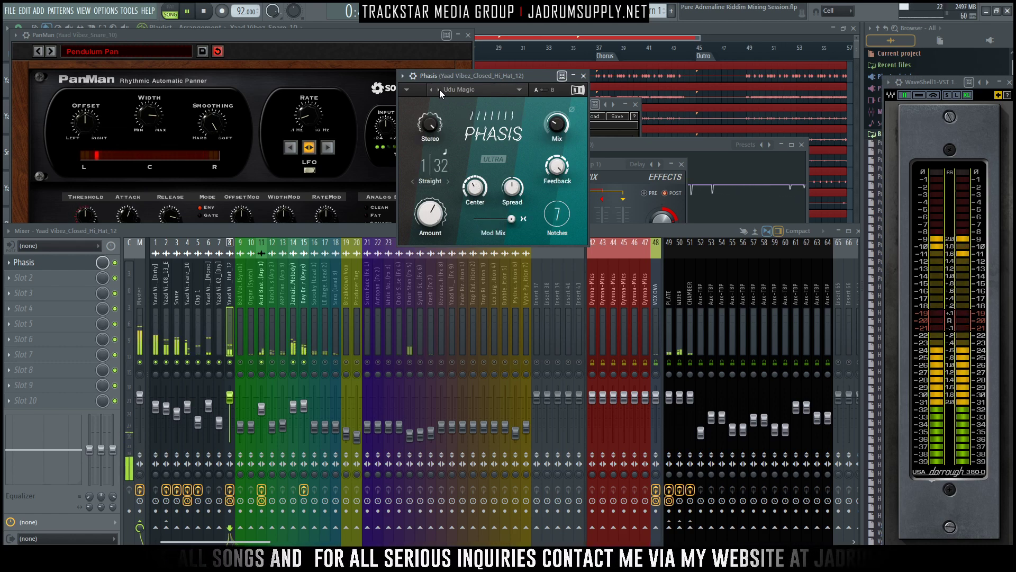
left_click(440, 90)
left_click(439, 90)
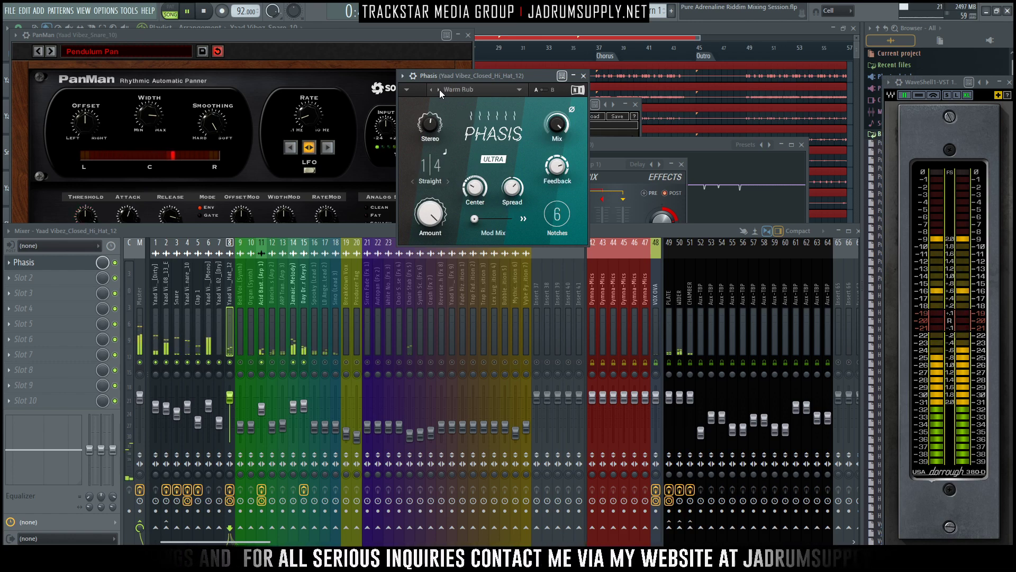
left_click(439, 90)
left_click(440, 90)
left_click(439, 90)
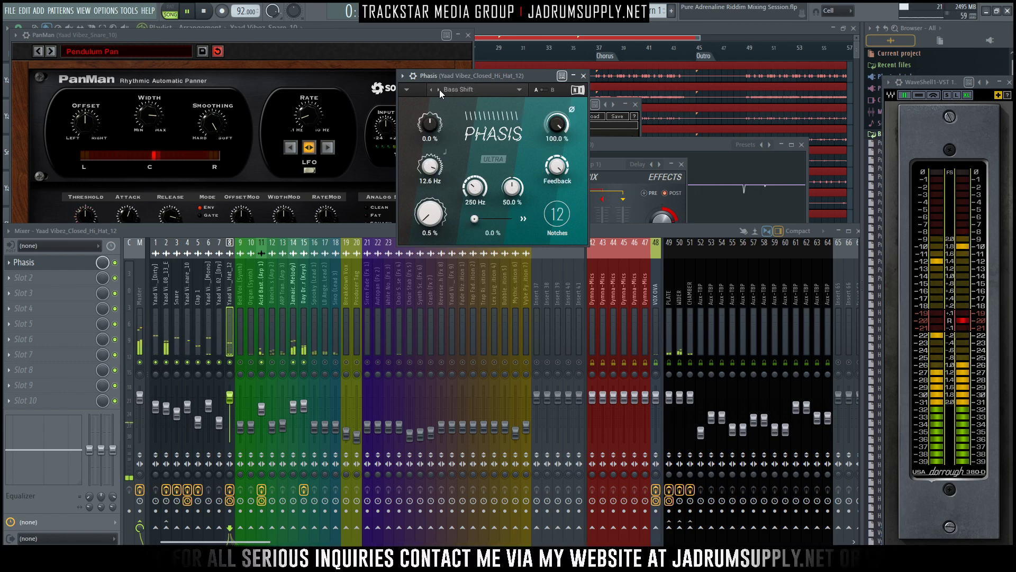
left_click(440, 90)
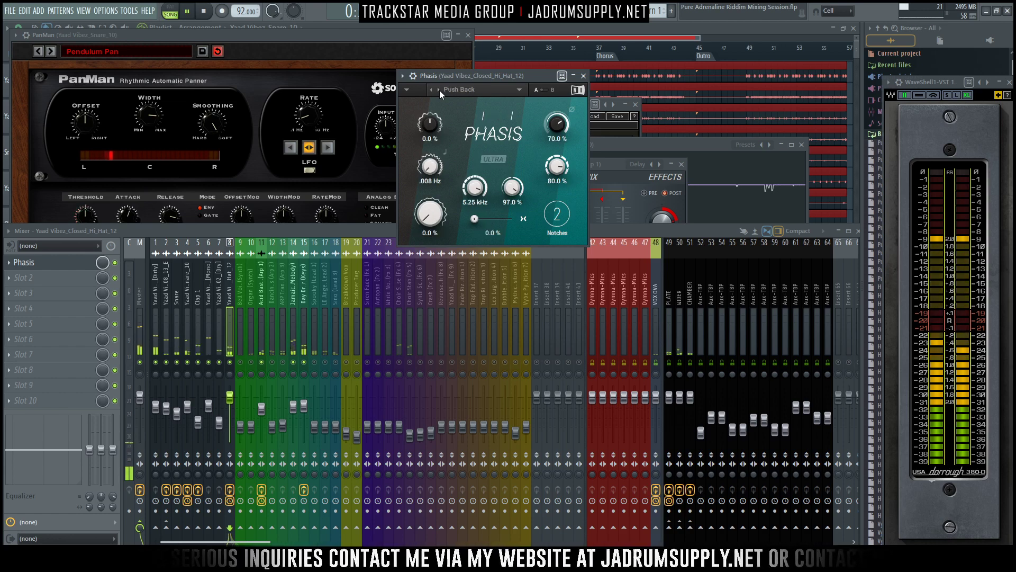
left_click(440, 90)
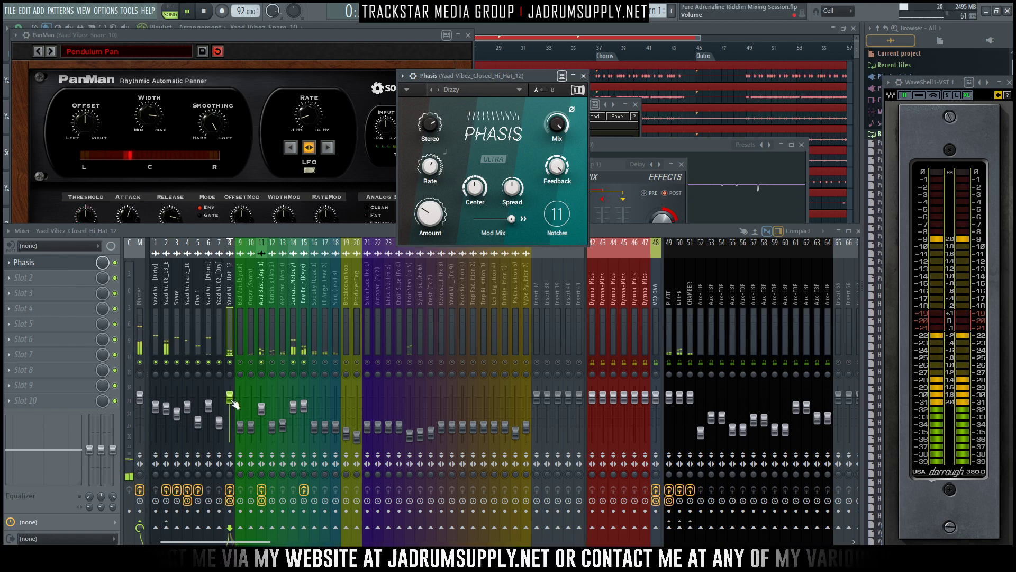
- Replace Phasis with the Native Instruments Flair flanger in the first effect slot of the closed hi-hat on track 8
left_click(224, 336)
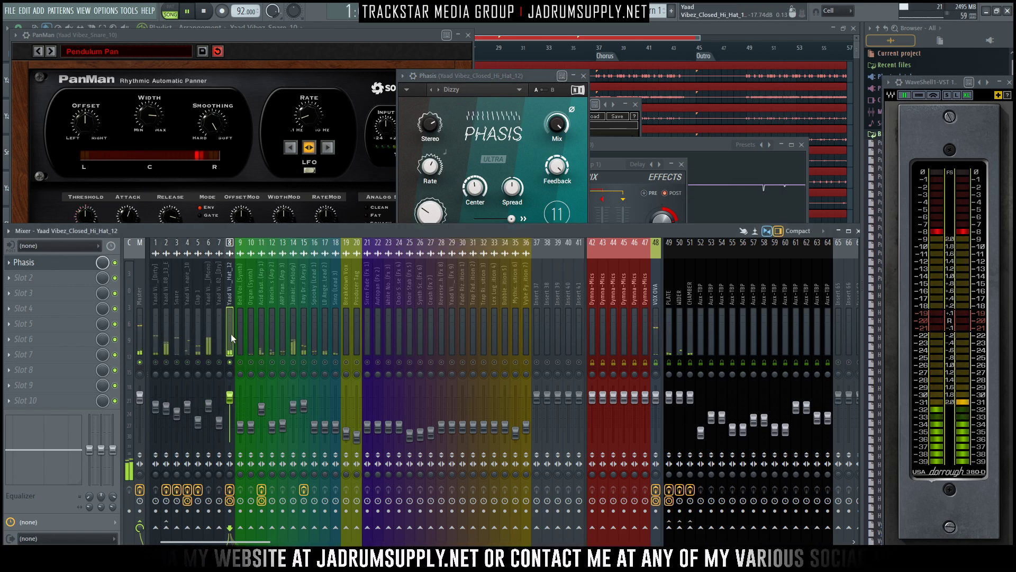
left_click(9, 262)
mouse_move(117, 281)
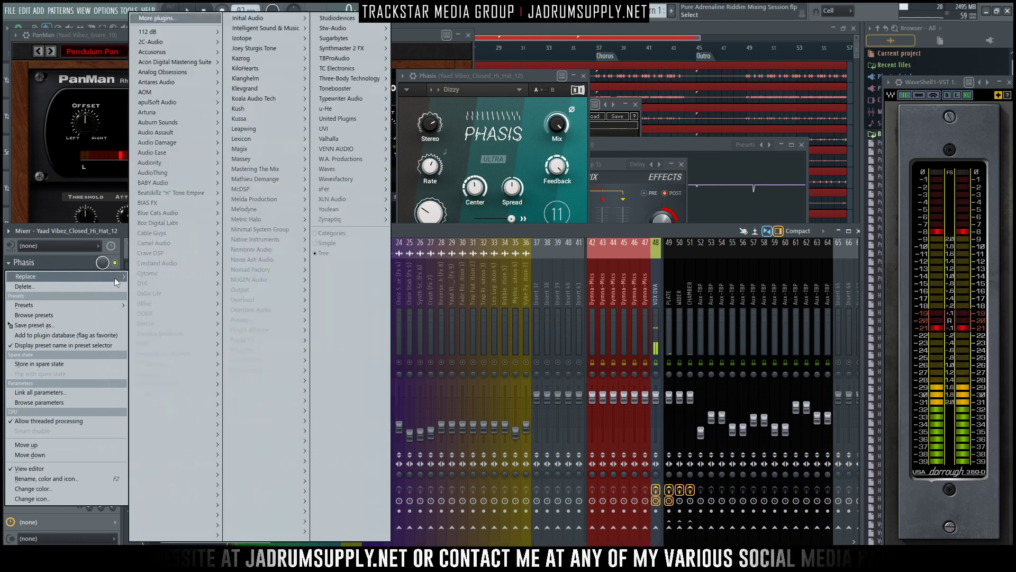
mouse_move(287, 460)
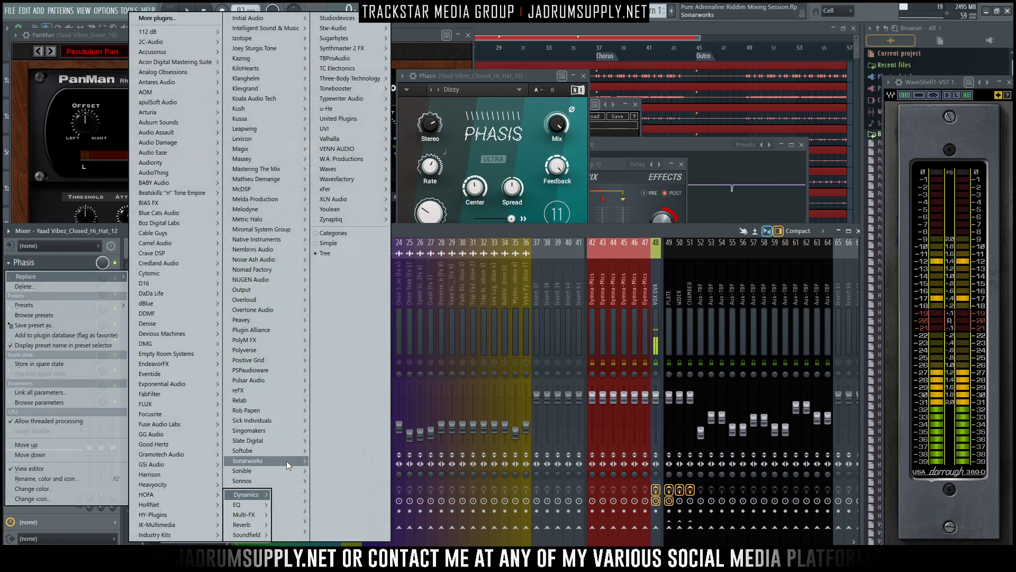
mouse_move(300, 530)
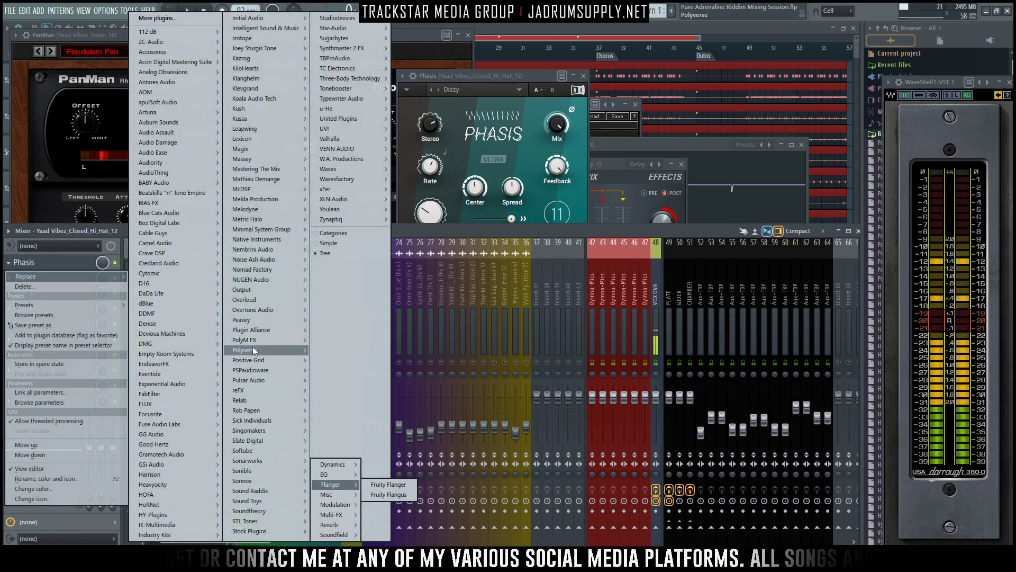
mouse_move(291, 239)
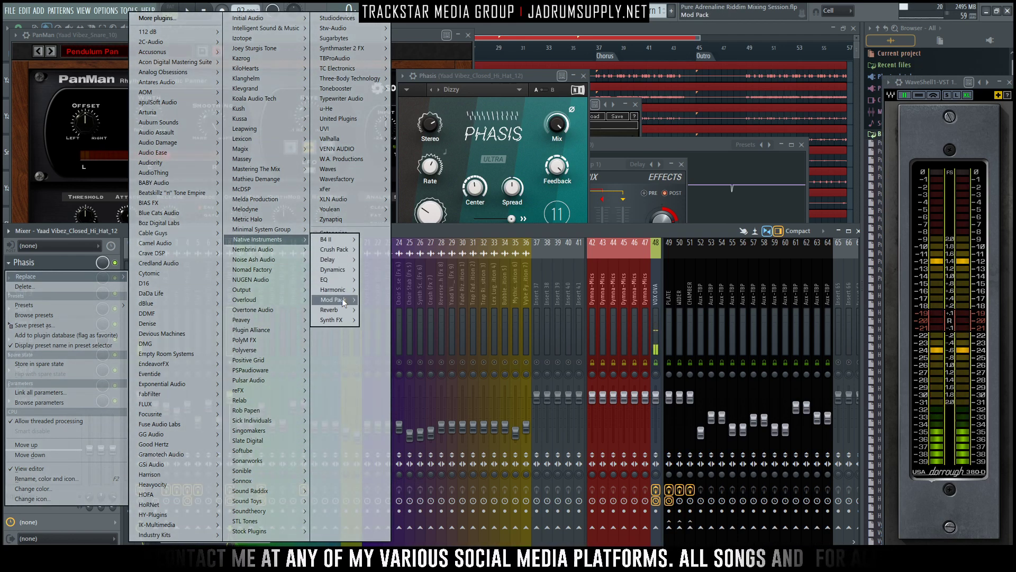
mouse_move(343, 301)
left_click(383, 309)
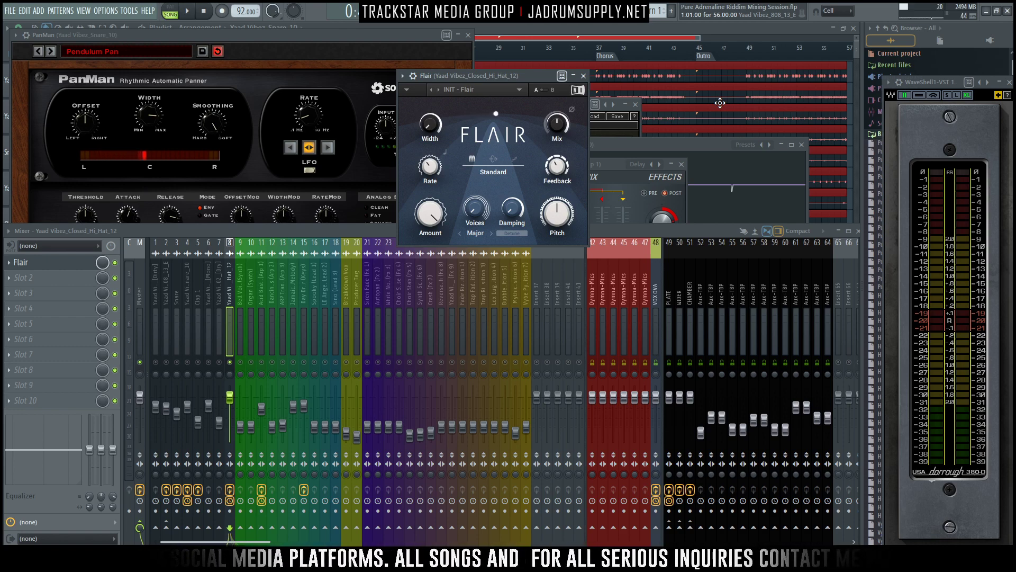
left_click_drag(507, 76, 531, 113)
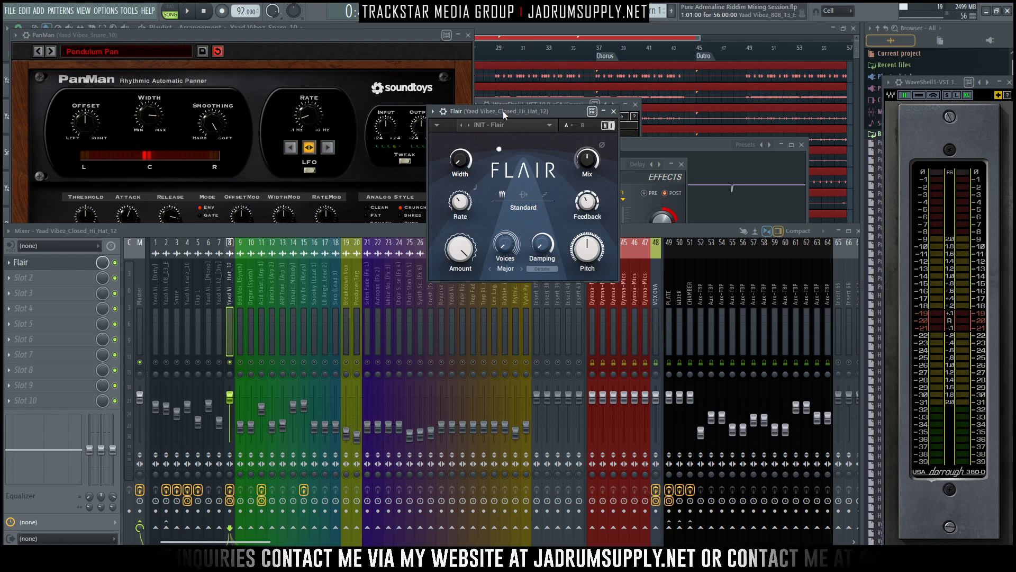
left_click_drag(503, 112, 477, 191)
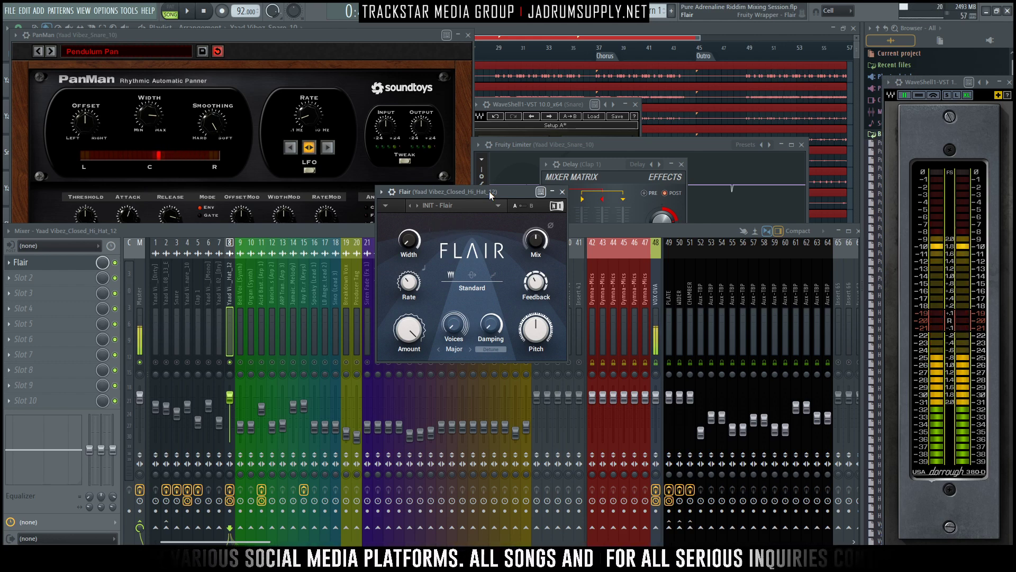
left_click_drag(492, 191, 470, 221)
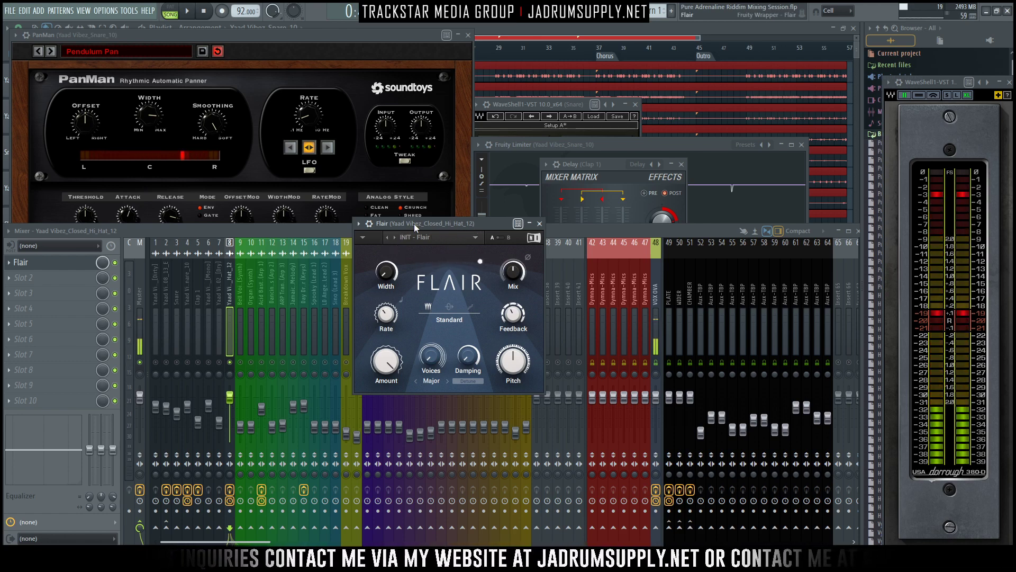
left_click_drag(414, 223, 412, 233)
left_click_drag(414, 236, 415, 226)
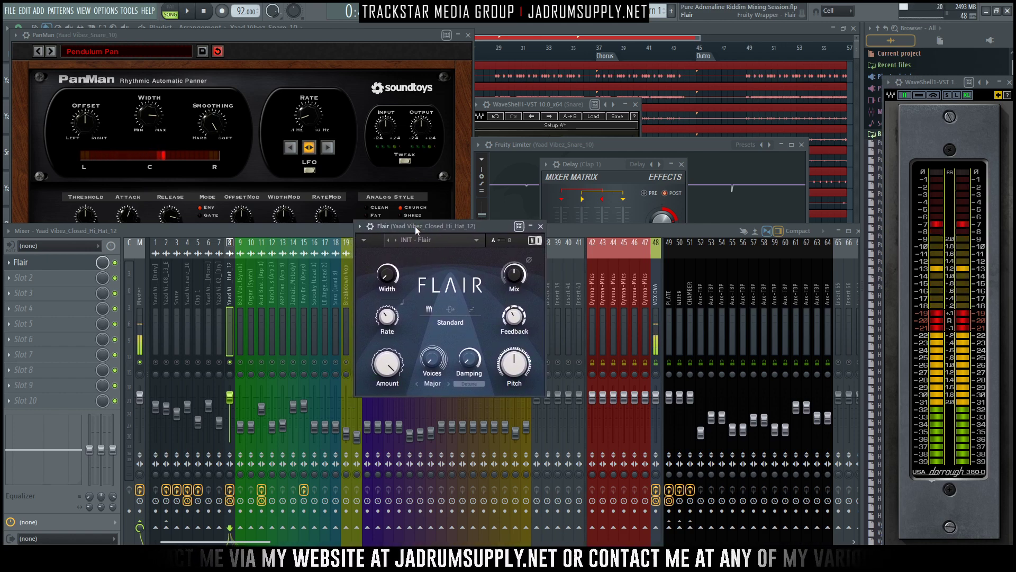
- Play the mix, audition the Flair presets on the closed hi-hat up to Bread Over Heels, and lower the track's level slightly
key("space")
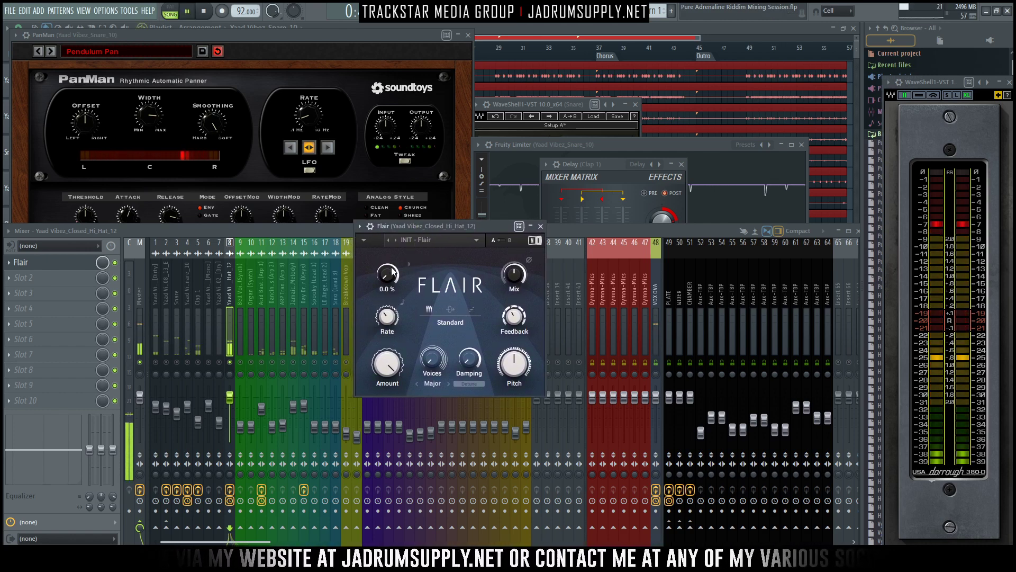
left_click(395, 241)
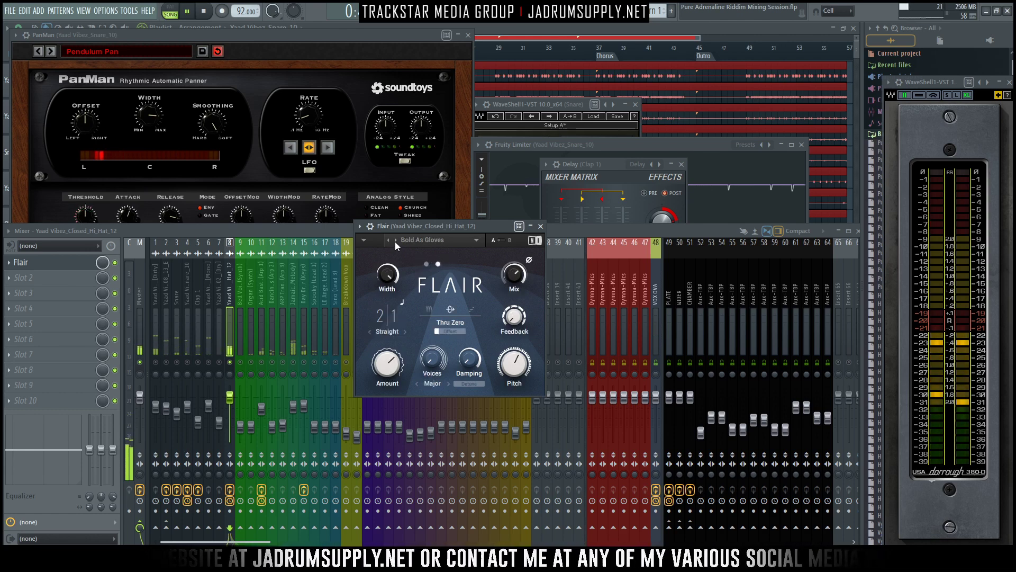
left_click(395, 242)
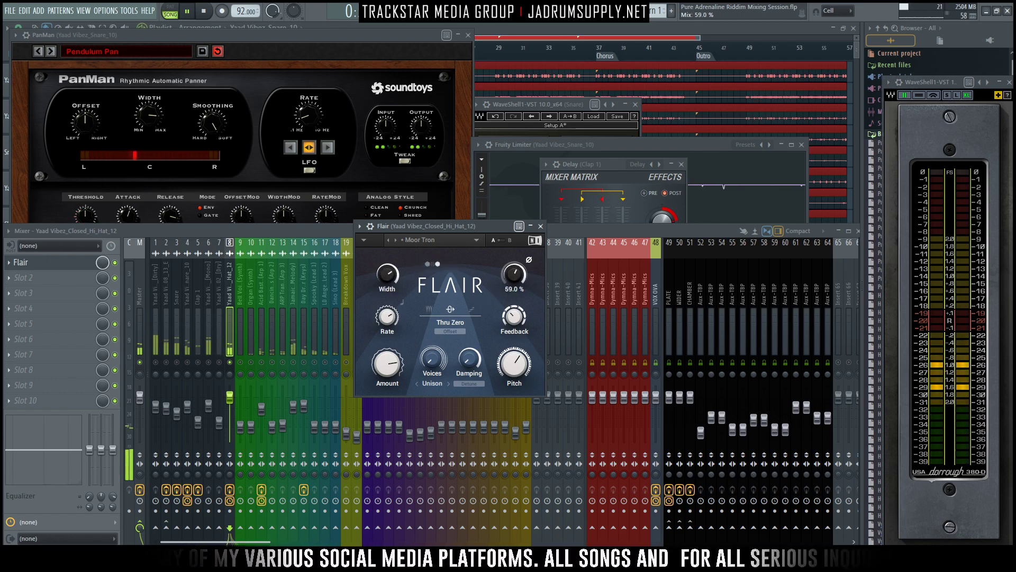
left_click(239, 373)
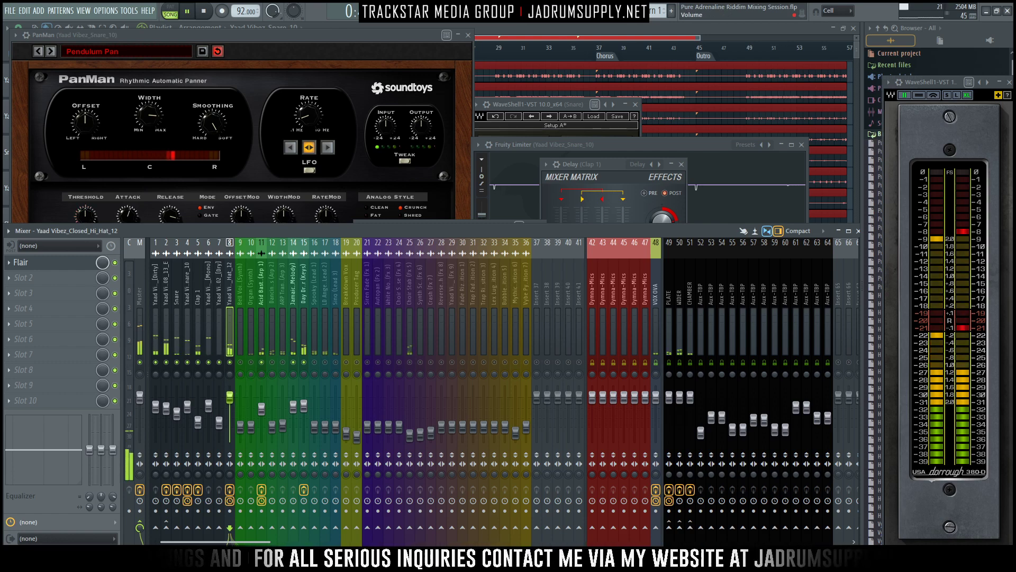
left_click(49, 263)
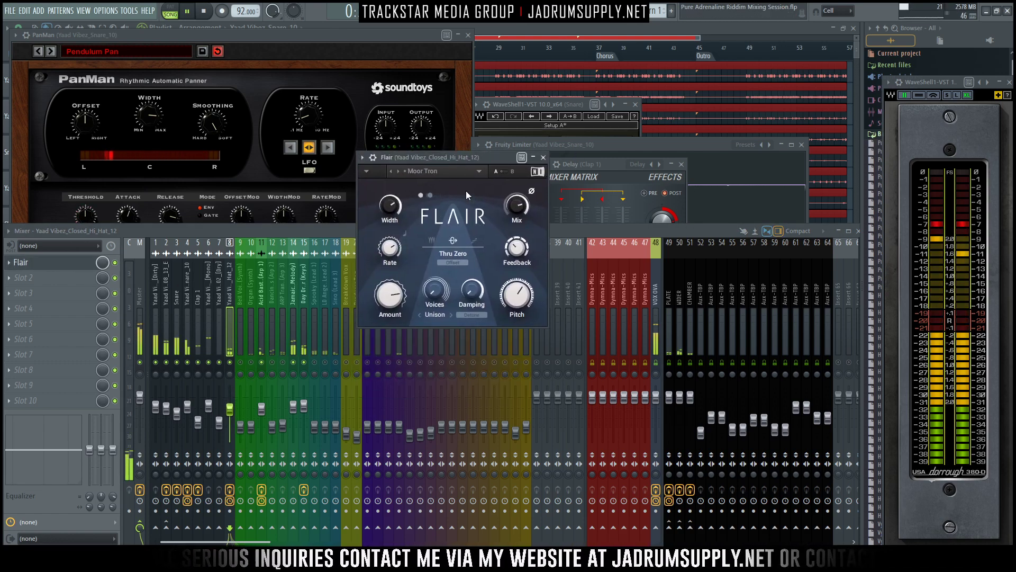
left_click(397, 174)
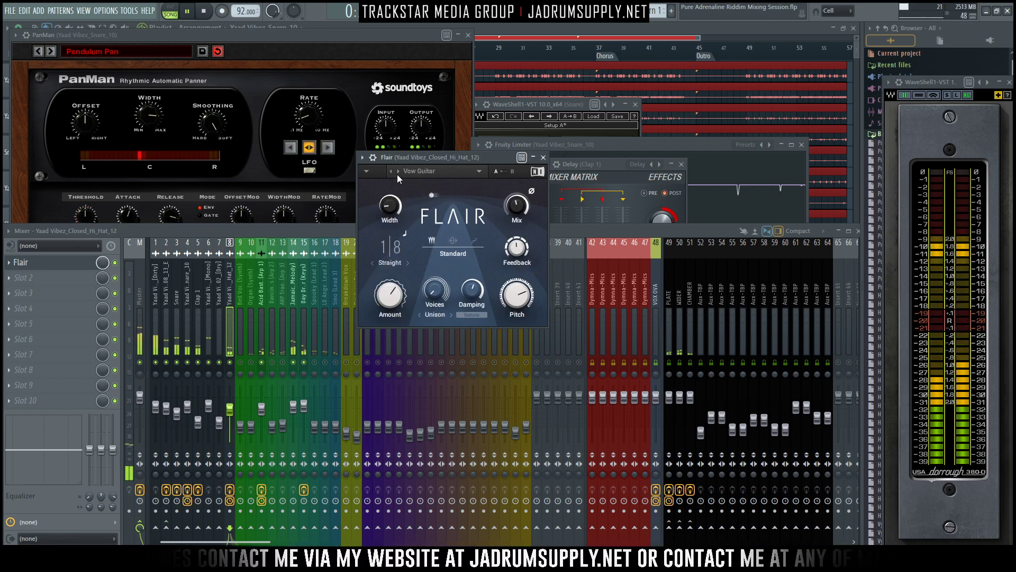
left_click(396, 174)
left_click(397, 173)
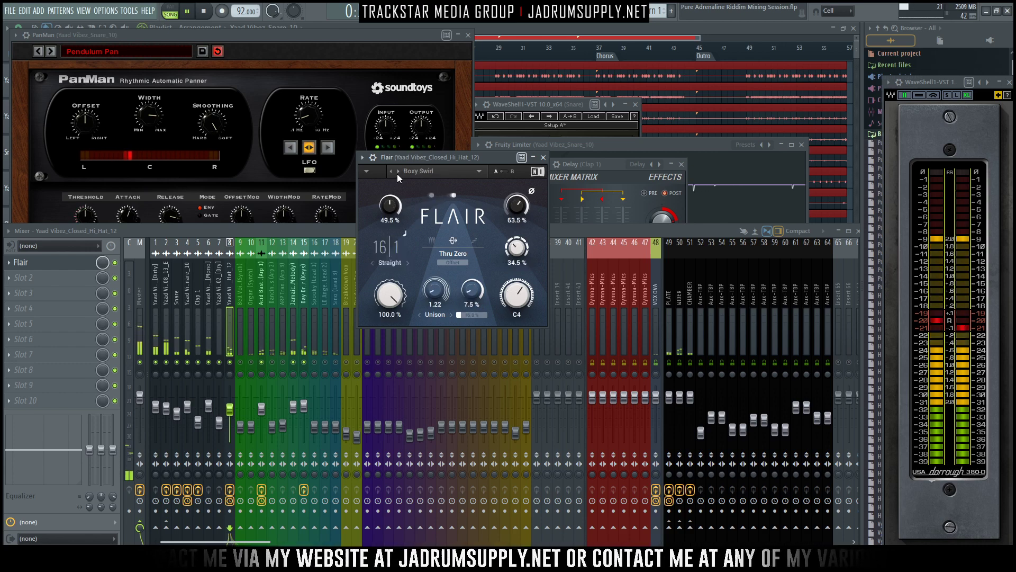
left_click(397, 174)
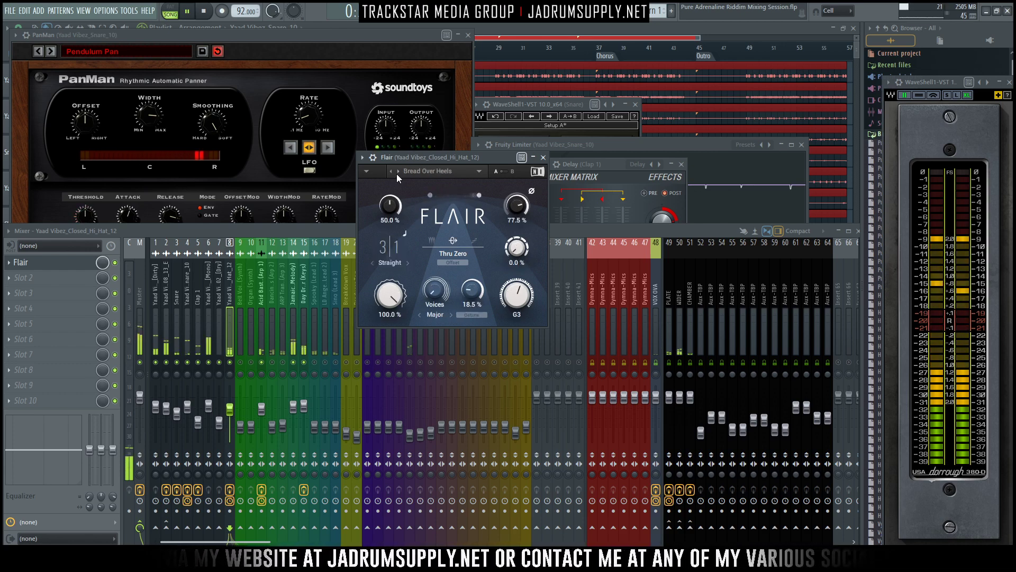
mouse_move(515, 204)
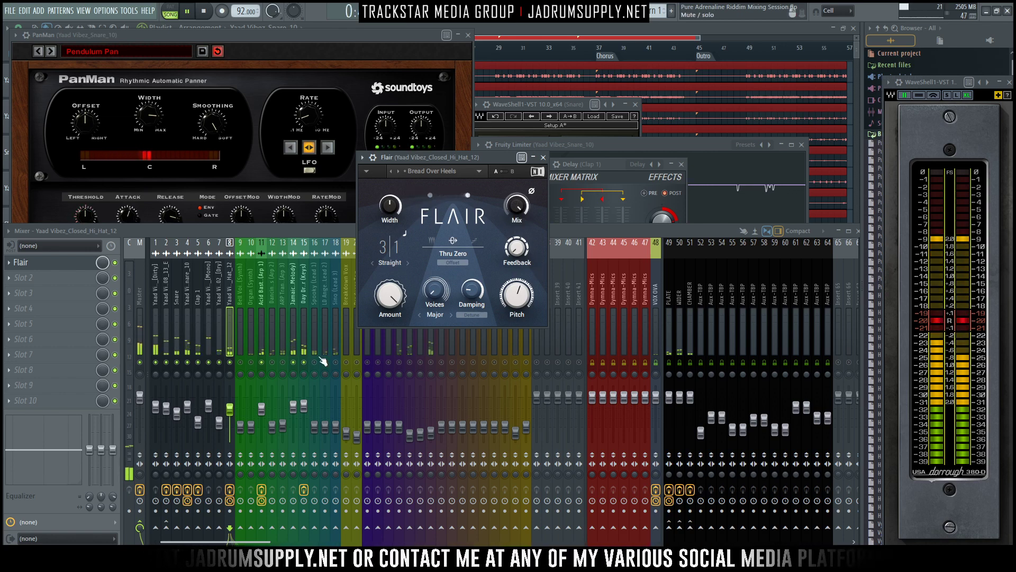
left_click(544, 157)
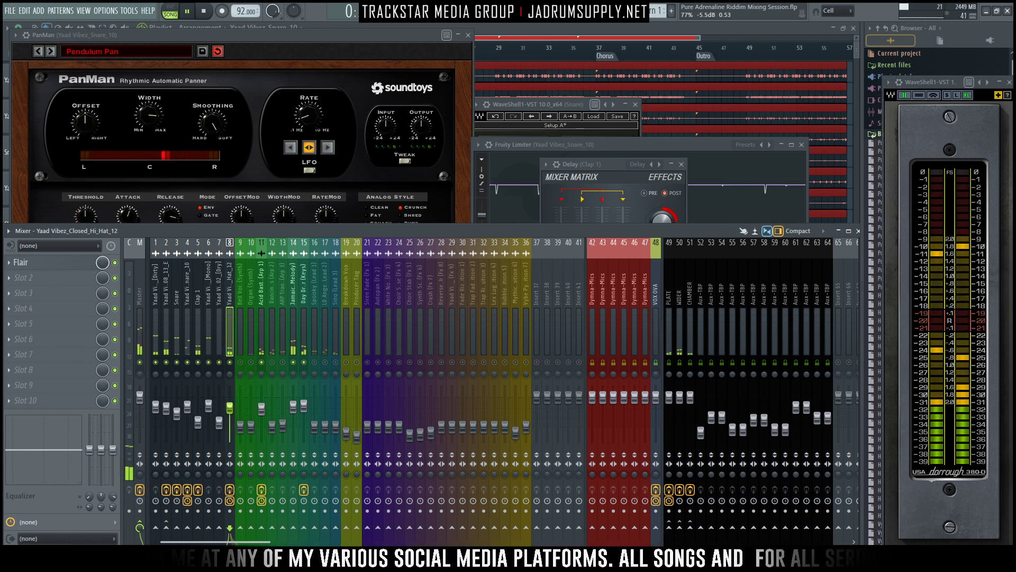
- Unmute the organ synth on track 10, raise its level and solo it
left_click(251, 363)
mouse_move(250, 427)
left_mouse_down()
mouse_move(251, 398)
mouse_move(252, 410)
left_mouse_up()
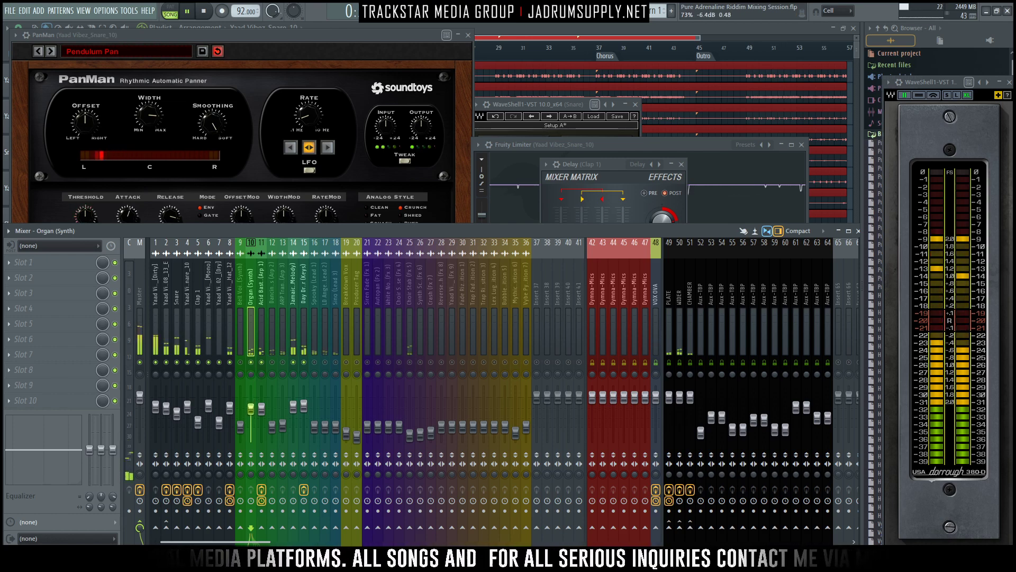
right_click(251, 362)
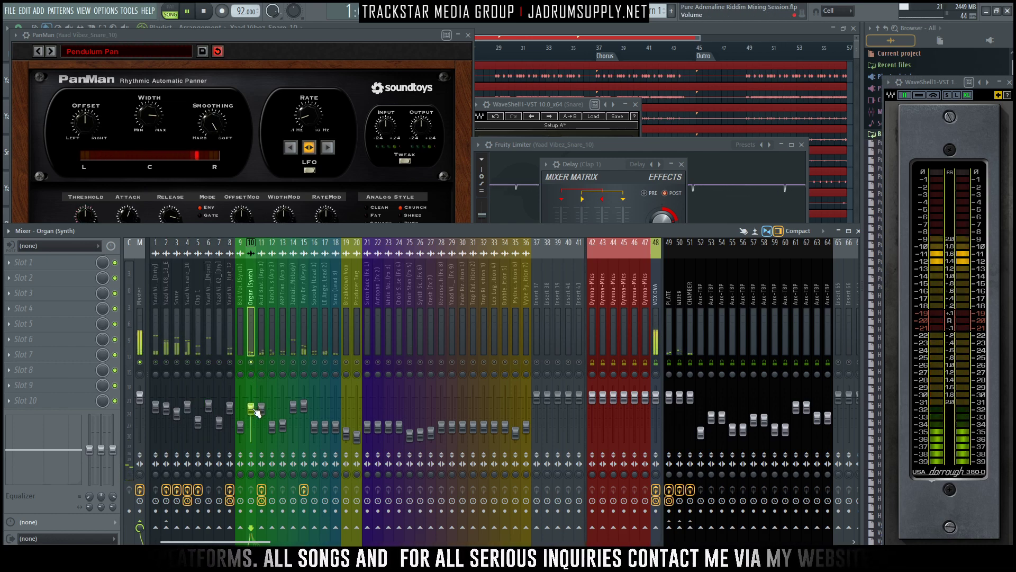
- Route the organ synth on track 10 to the PLATE and CHAMBER reverb sends
left_click(31, 262)
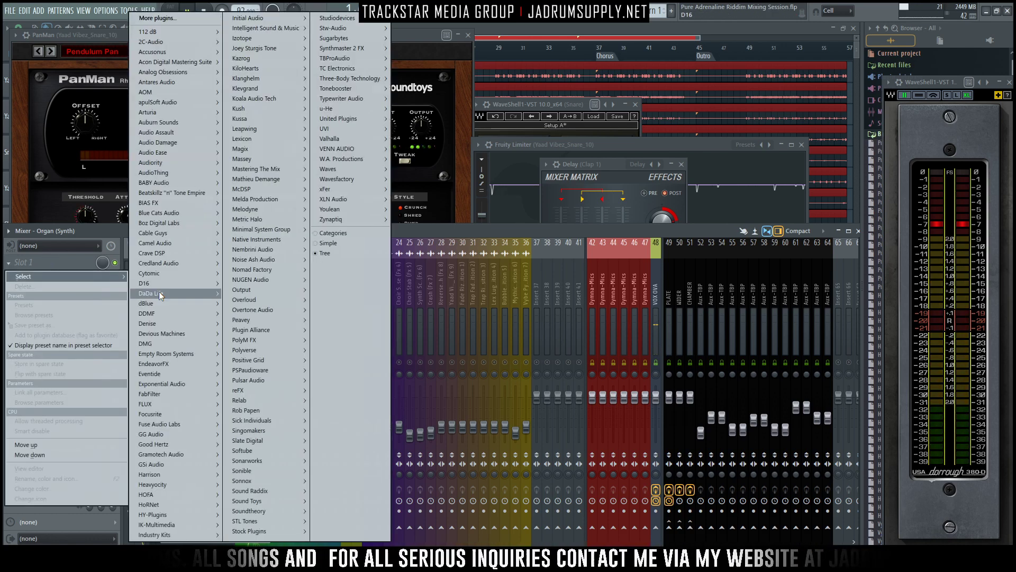
left_click(669, 289)
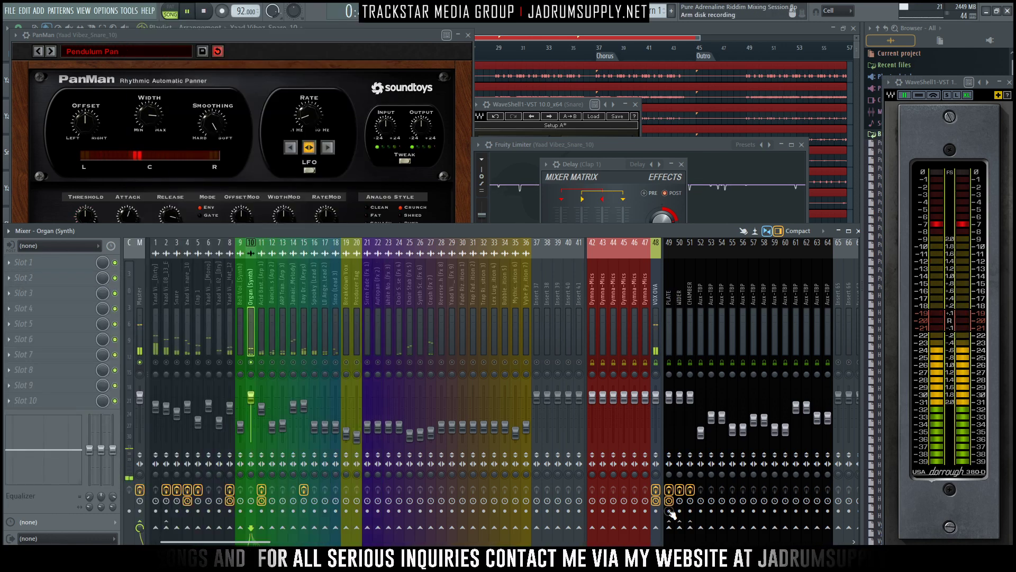
left_click(669, 528)
left_click(690, 528)
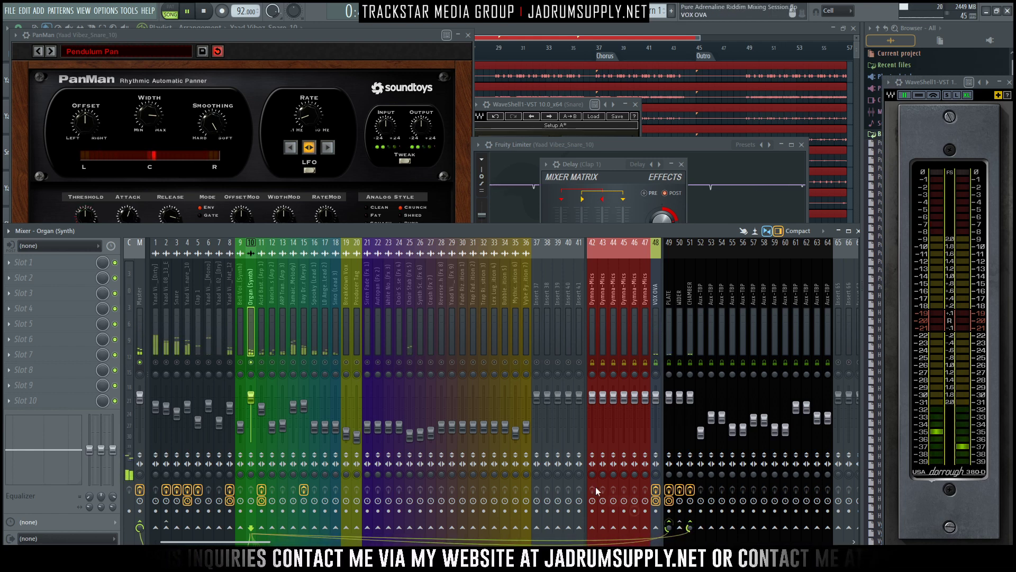
- Load Fruity Parametric EQ 2 into the organ's first effect slot and place its window clear of the effect slots
left_click(87, 263)
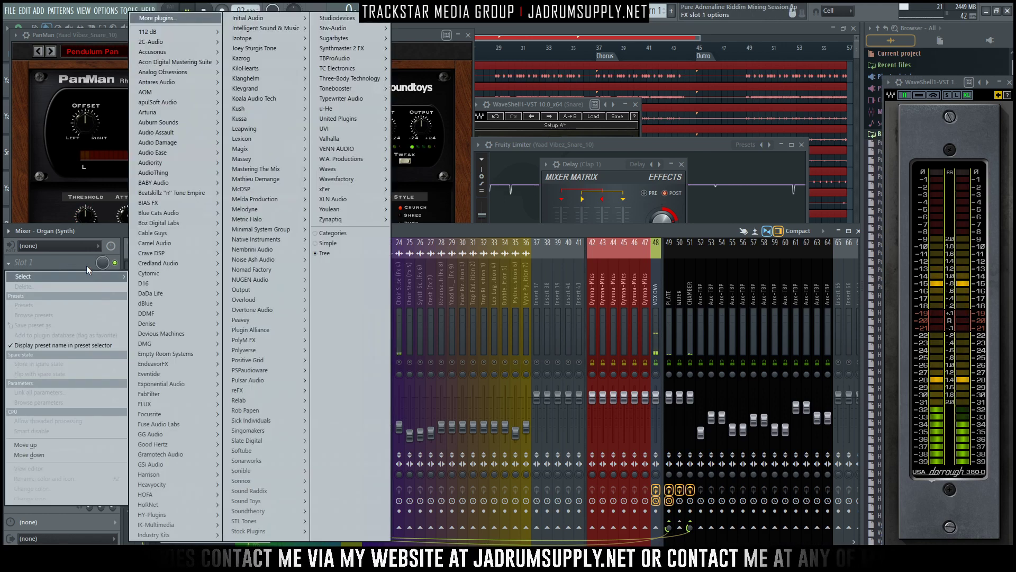
mouse_move(259, 531)
mouse_move(333, 474)
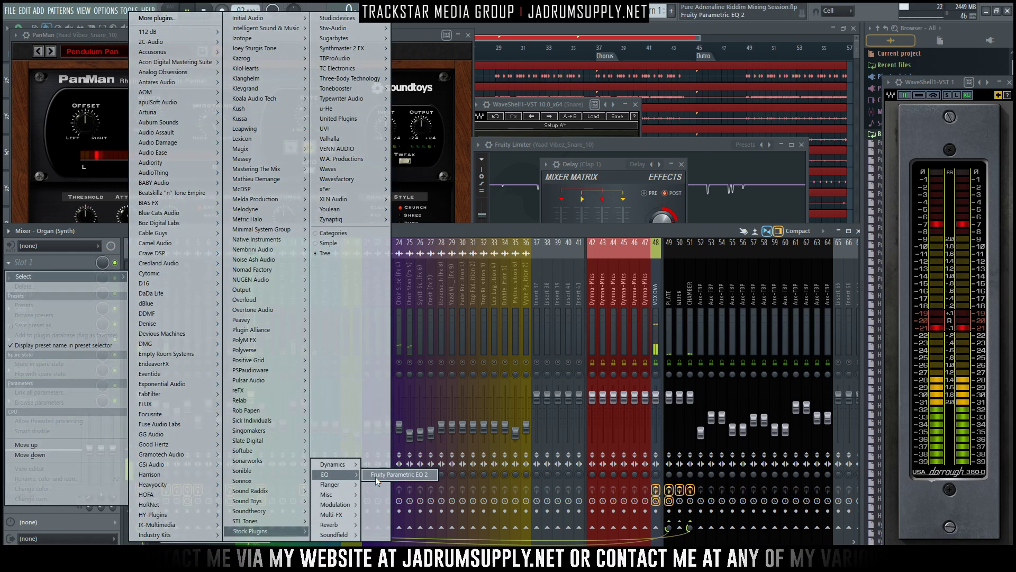
left_click(396, 474)
left_click_drag(220, 163, 409, 153)
- Roll off the organ's lows with a Gentle 8 high-pass, lift its highs slightly, and lower the track's level a touch
left_click_drag(527, 176, 520, 192)
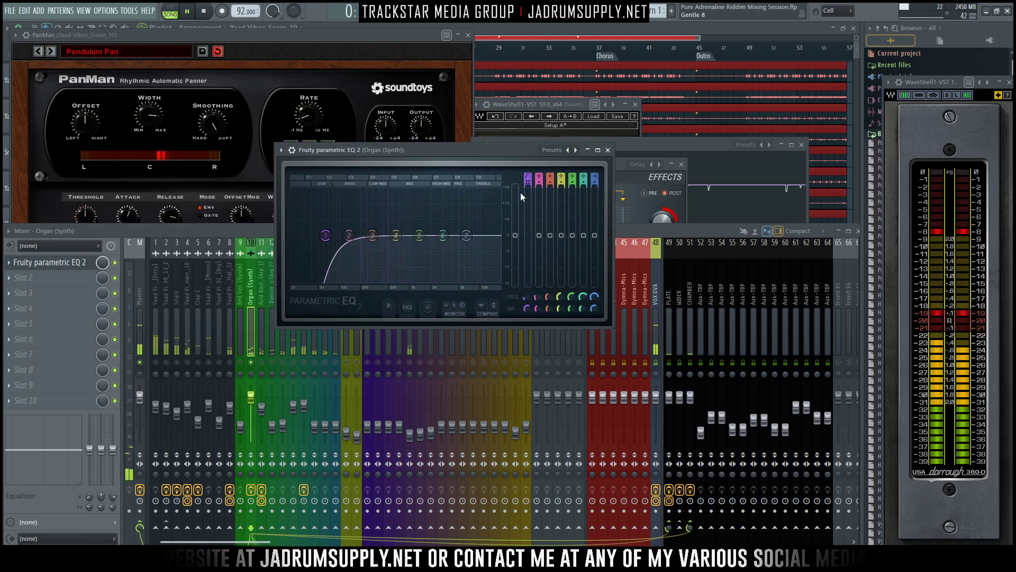
left_click_drag(326, 235, 333, 235)
left_click_drag(442, 235, 467, 231)
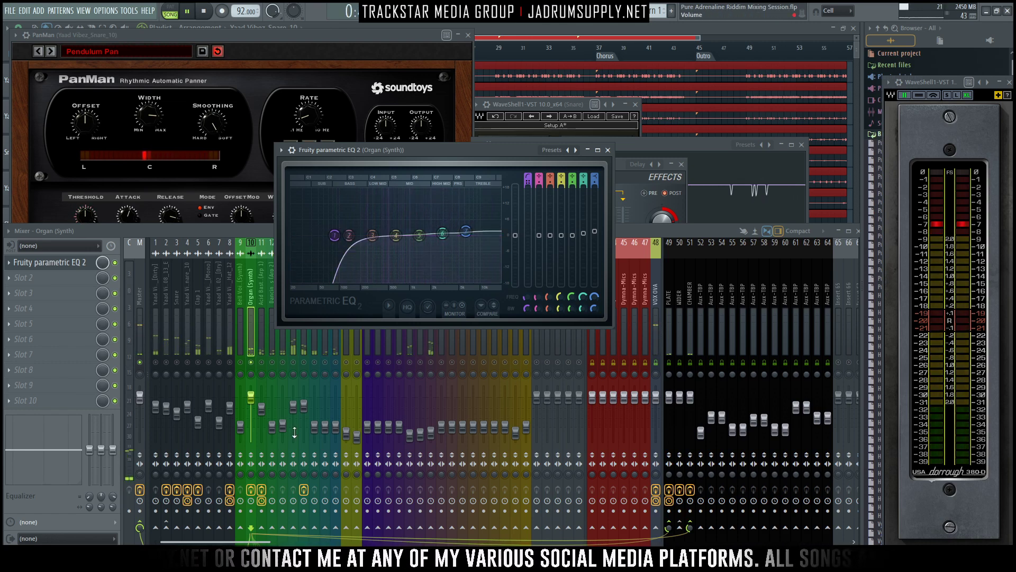
left_click_drag(251, 397, 251, 399)
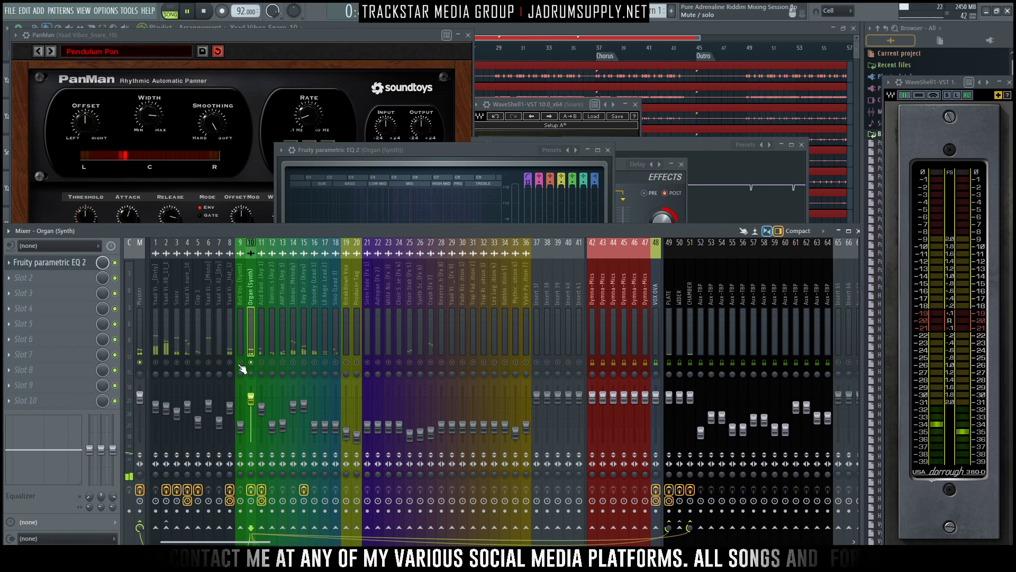
- Select tracks 9, 12, 13, 16 to 18 and 21 to 36, pull their levels down to 0%, and take the organ out of solo
left_click(241, 369)
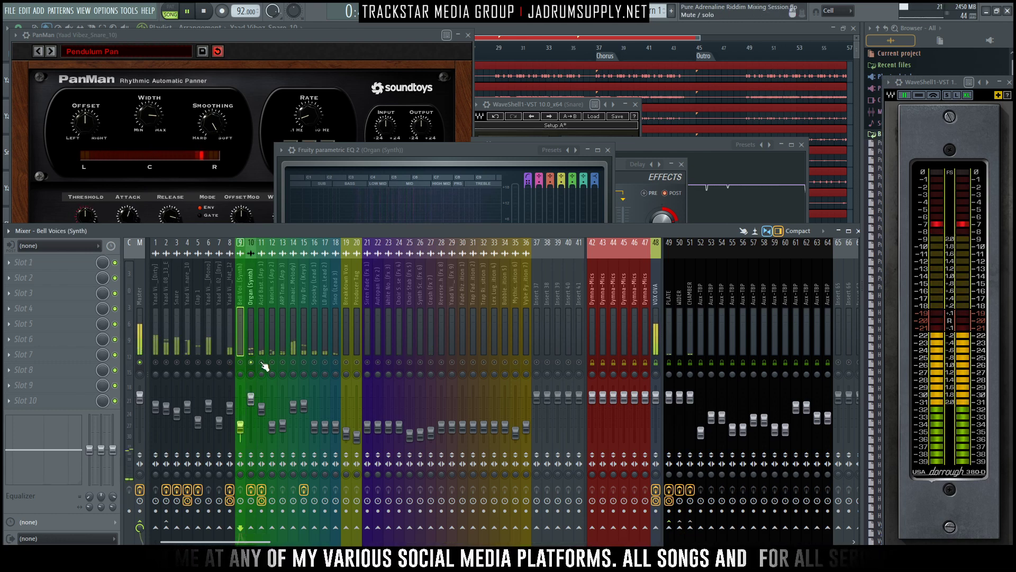
key("space")
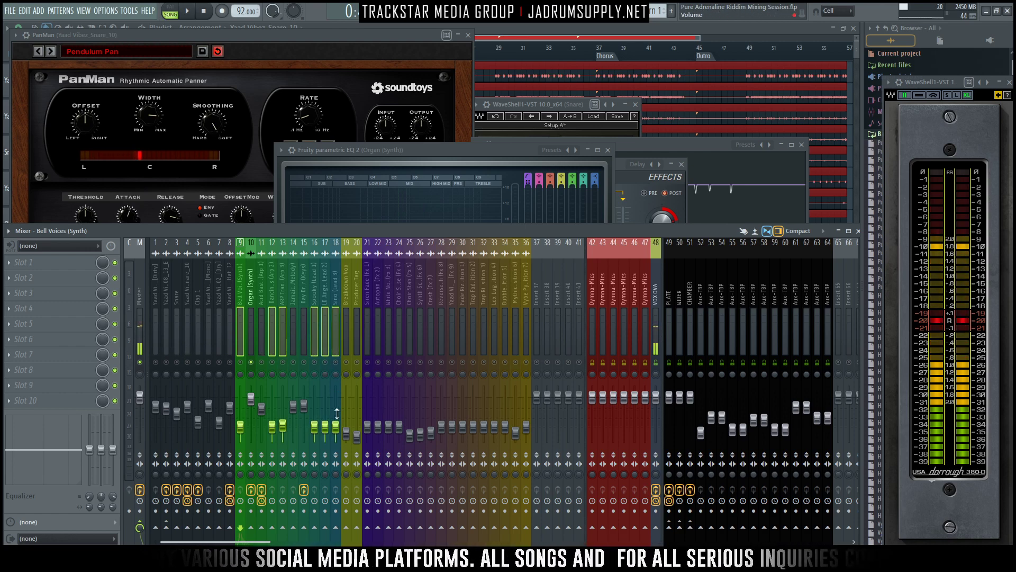
left_click_drag(368, 335, 514, 349)
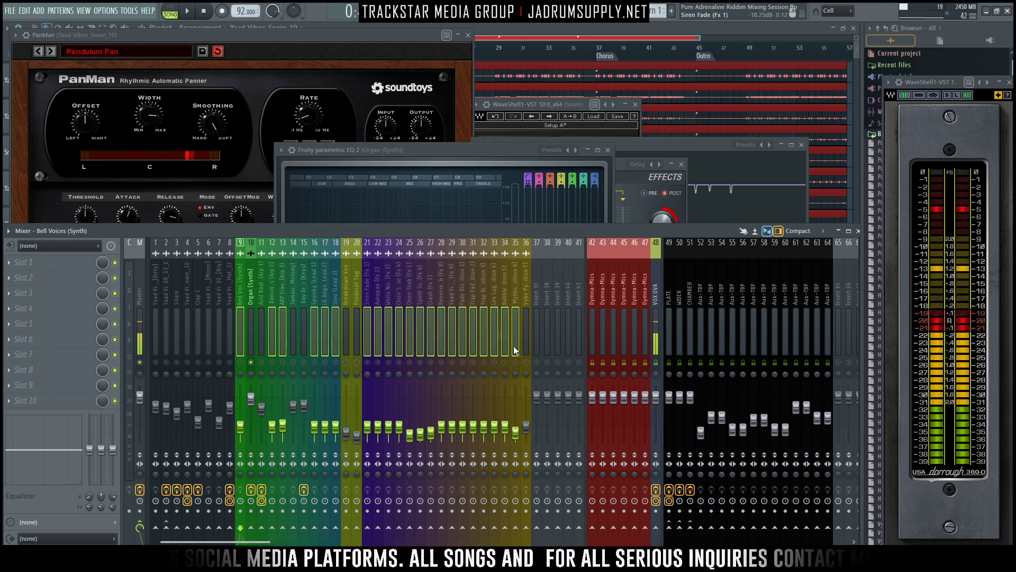
left_click_drag(505, 428, 505, 440)
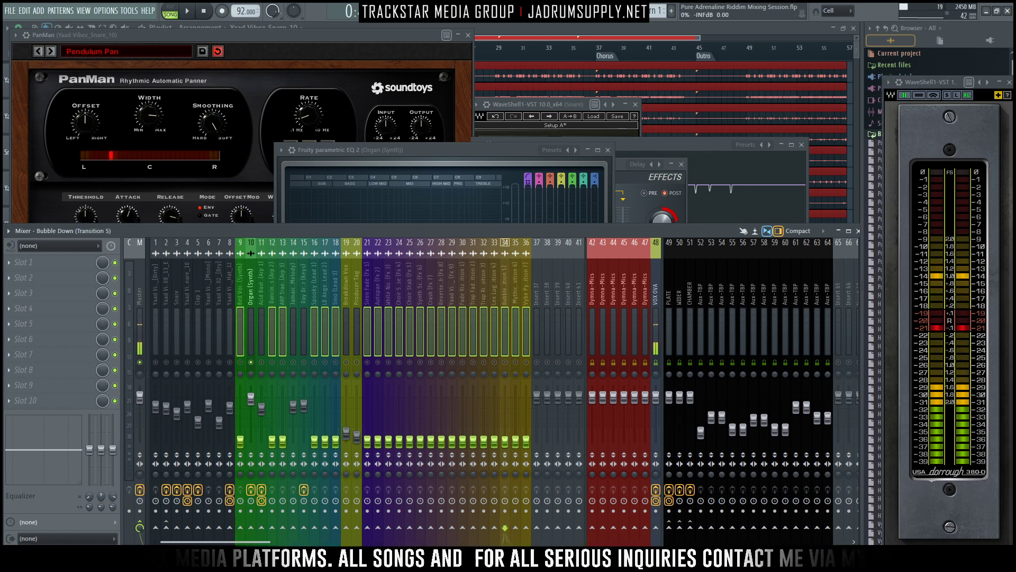
right_click(253, 362)
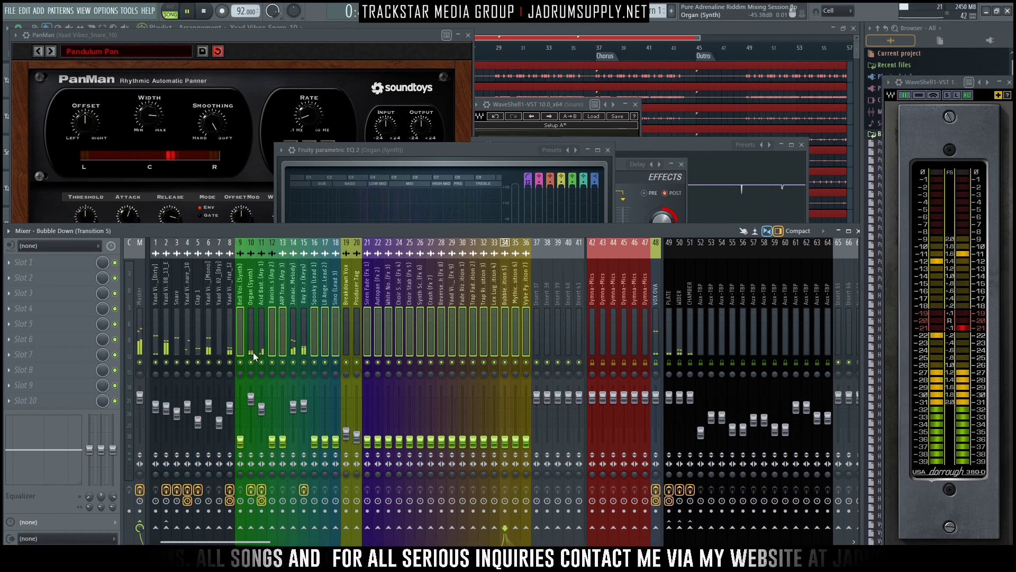
- Check the organ on track 10, take it out of solo, and set its level to 87% against the playing mix
left_click(253, 351)
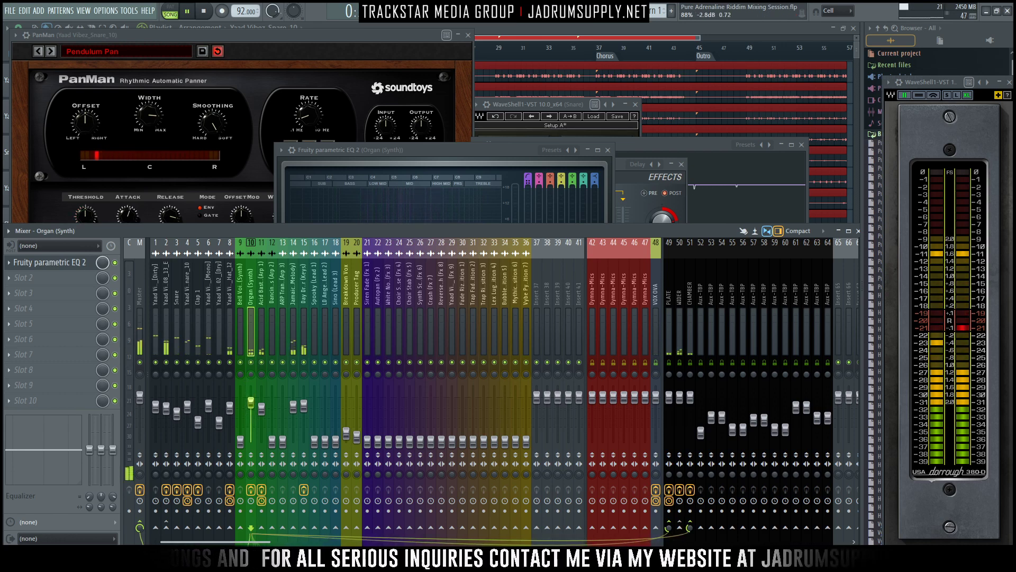
key("space")
right_click(252, 362)
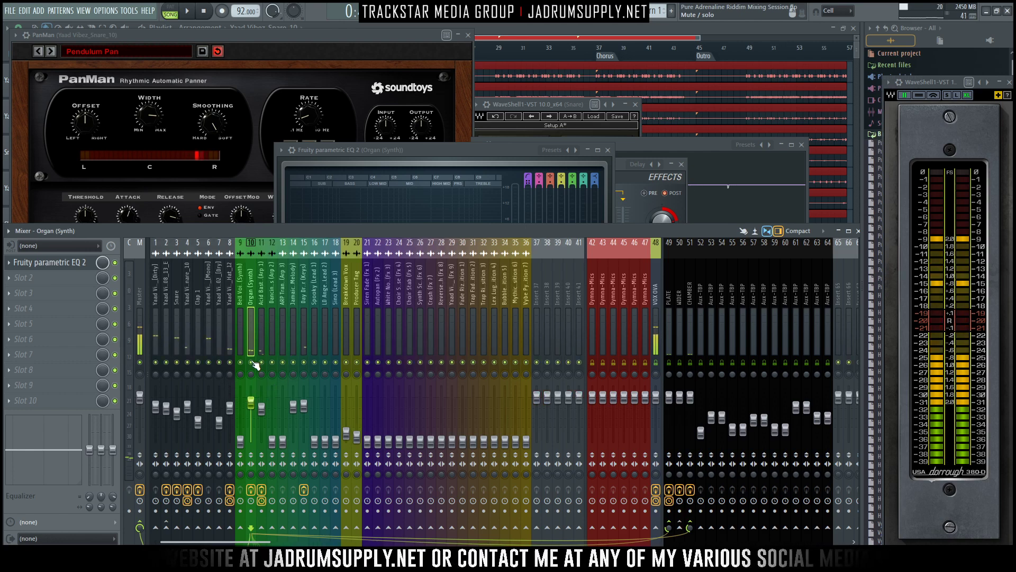
key("space")
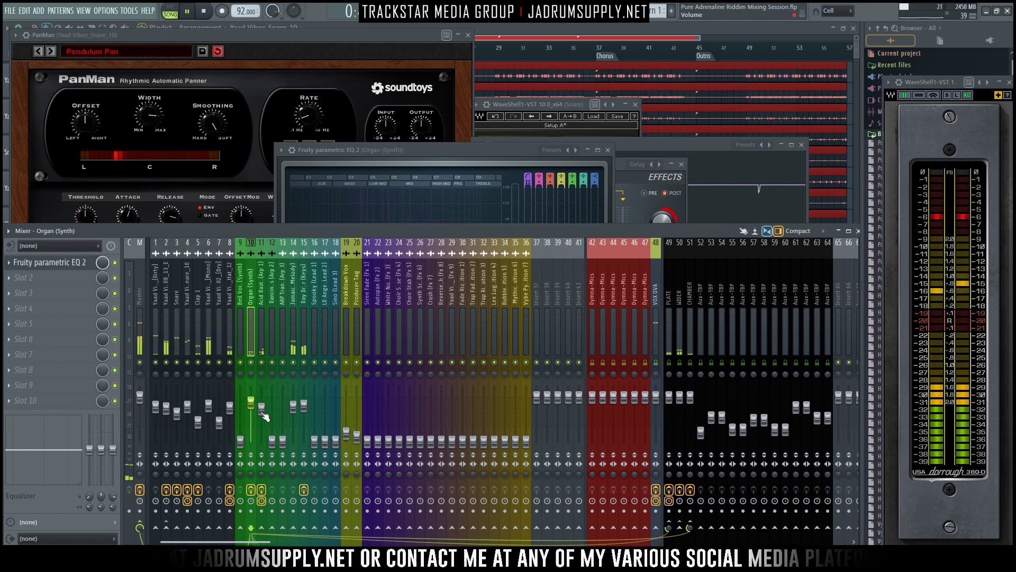
left_click_drag(252, 404, 255, 406)
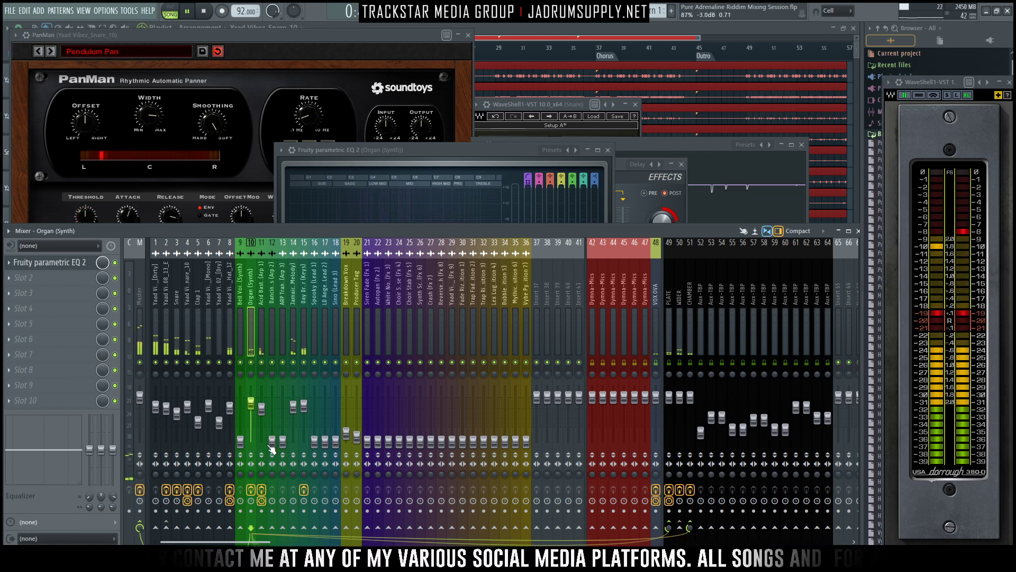
- Raise the Dancing Tables arp on track 12 to about 76%, solo it, and load Fruity Stereo Shaper into its first effect slot
left_click_drag(272, 442, 272, 409)
right_click(272, 363)
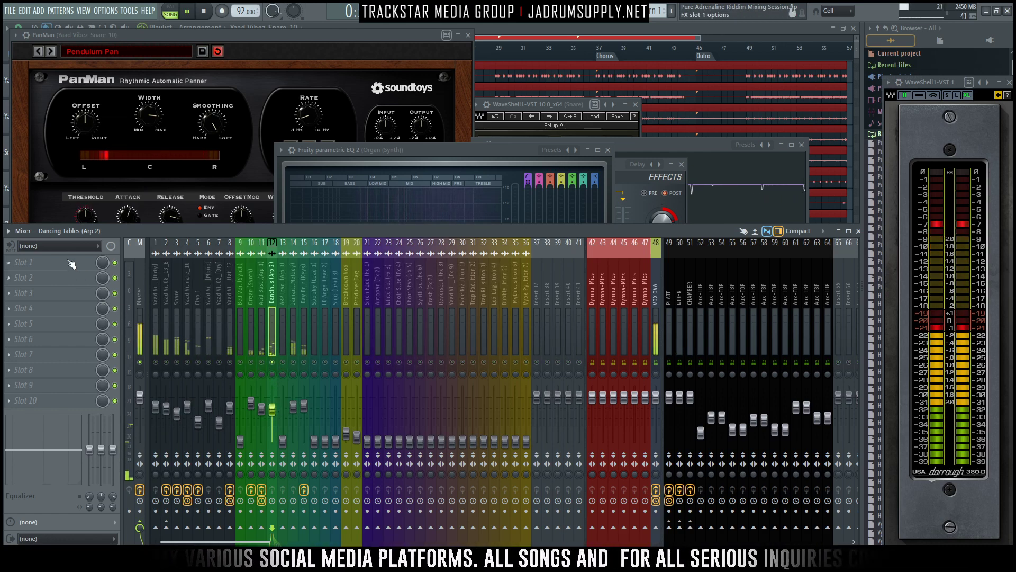
left_click(32, 262)
mouse_move(24, 275)
mouse_move(258, 530)
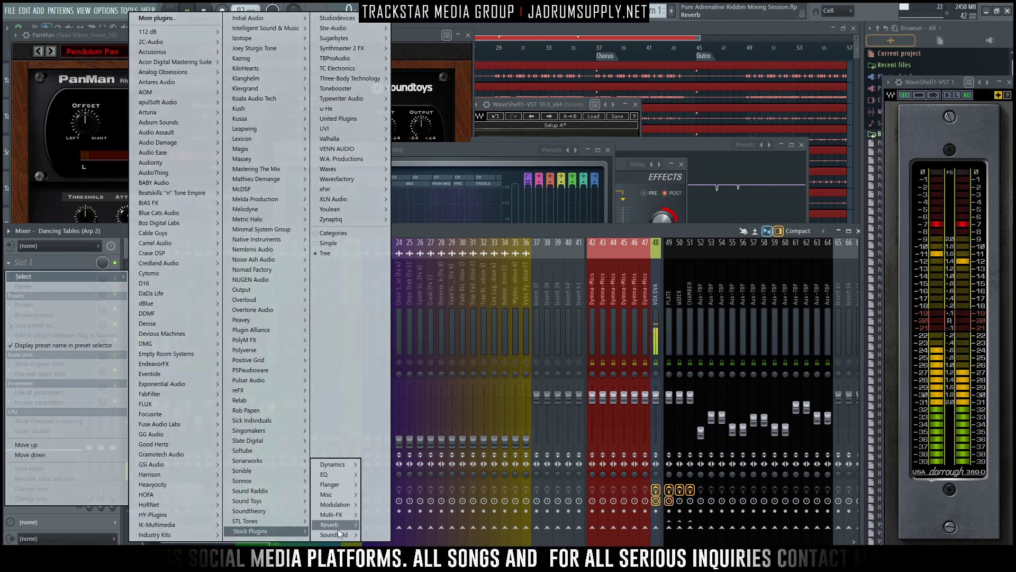
mouse_move(340, 534)
left_click(404, 536)
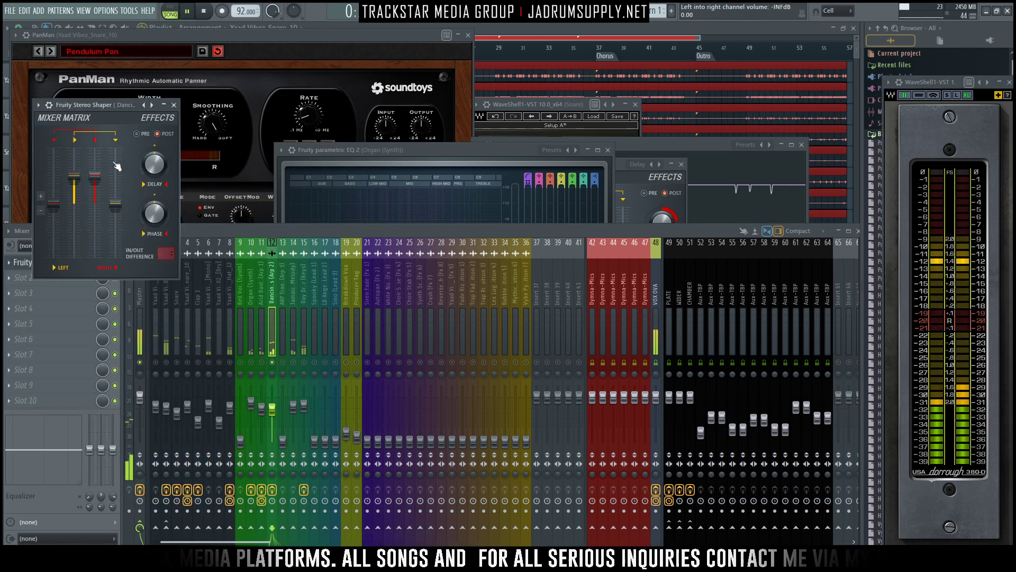
- Apply the Delay preset to track 12's Stereo Shaper, close its window, and check the arp in the full mix
right_click(152, 105)
left_click(179, 50)
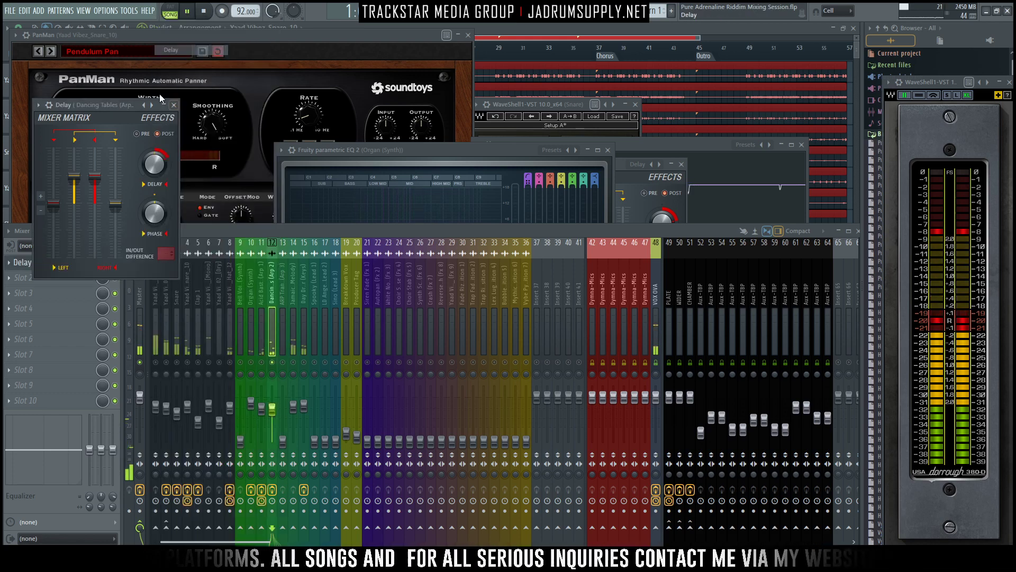
left_click_drag(110, 101, 531, 108)
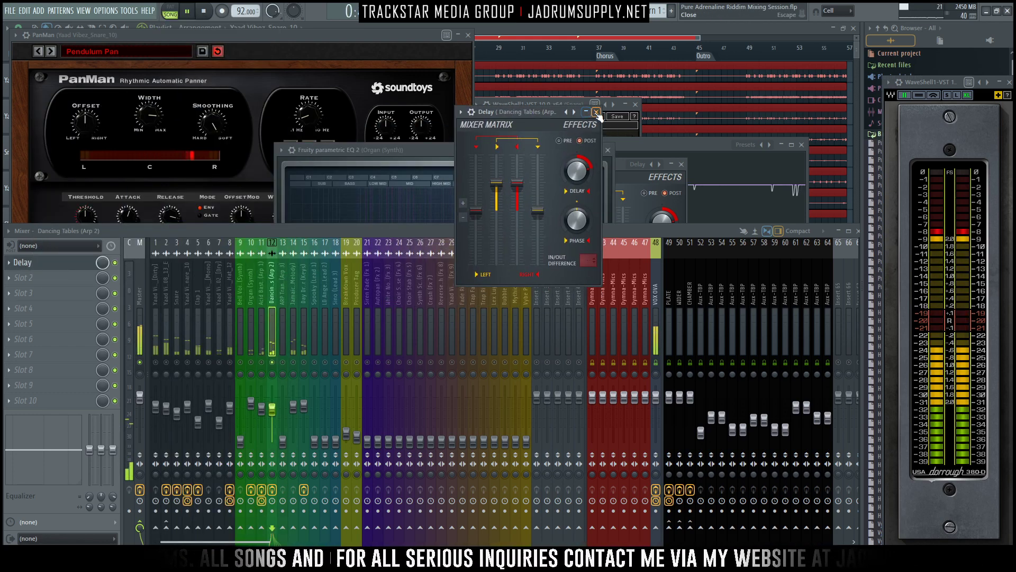
left_click(586, 113)
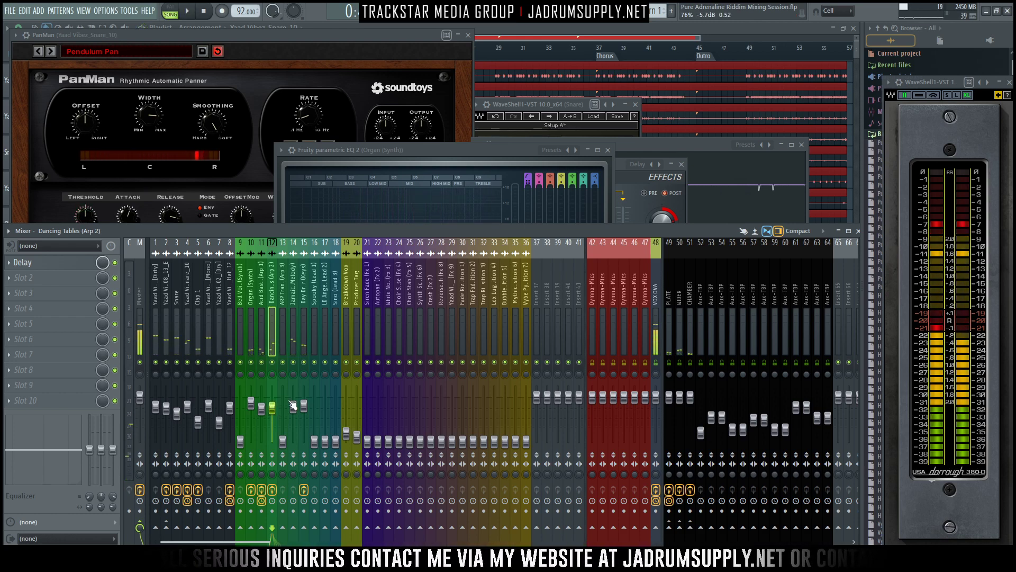
key("space")
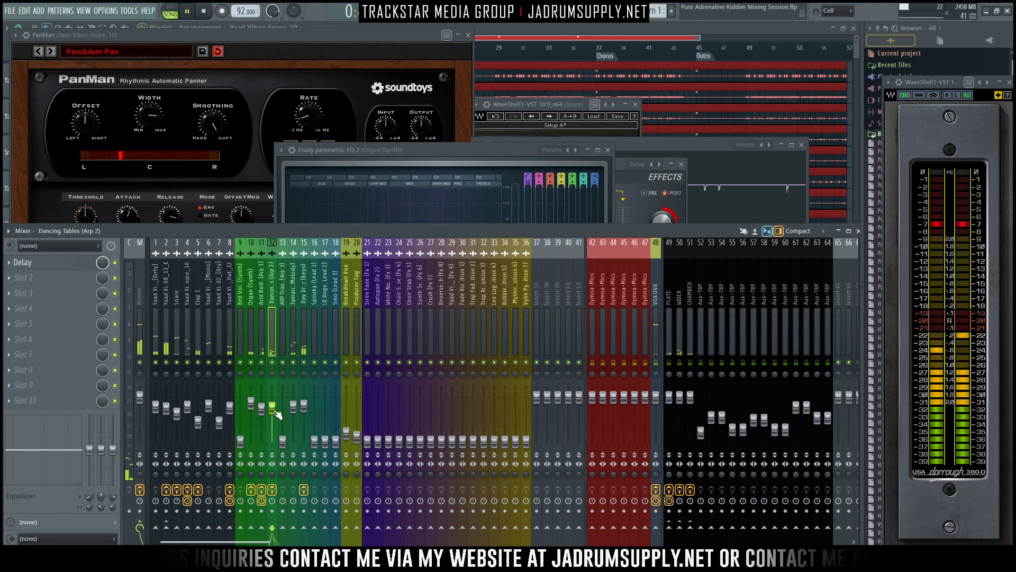
key("space")
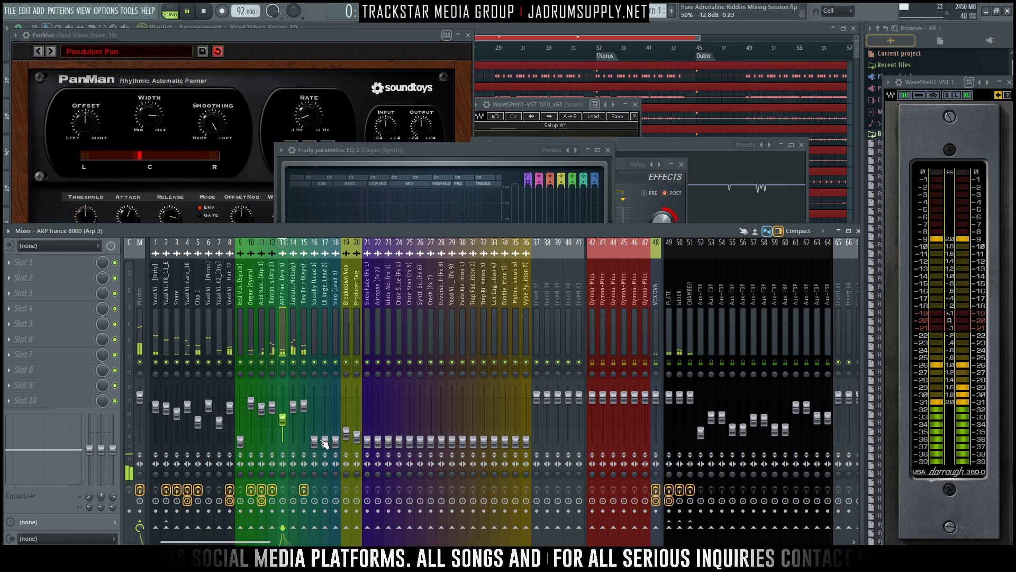
- Raise the Spooky lead on track 16 to 71% and route it to the PLATE and CHAMBER reverb sends
left_click_drag(315, 442, 315, 411)
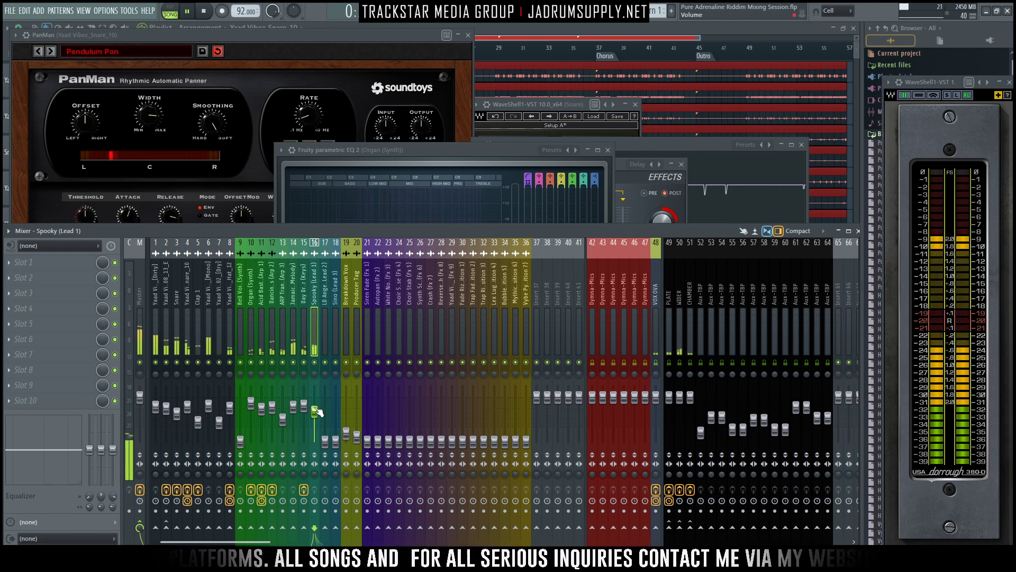
left_click(669, 527)
left_click_drag(669, 528, 669, 553)
left_click(690, 528)
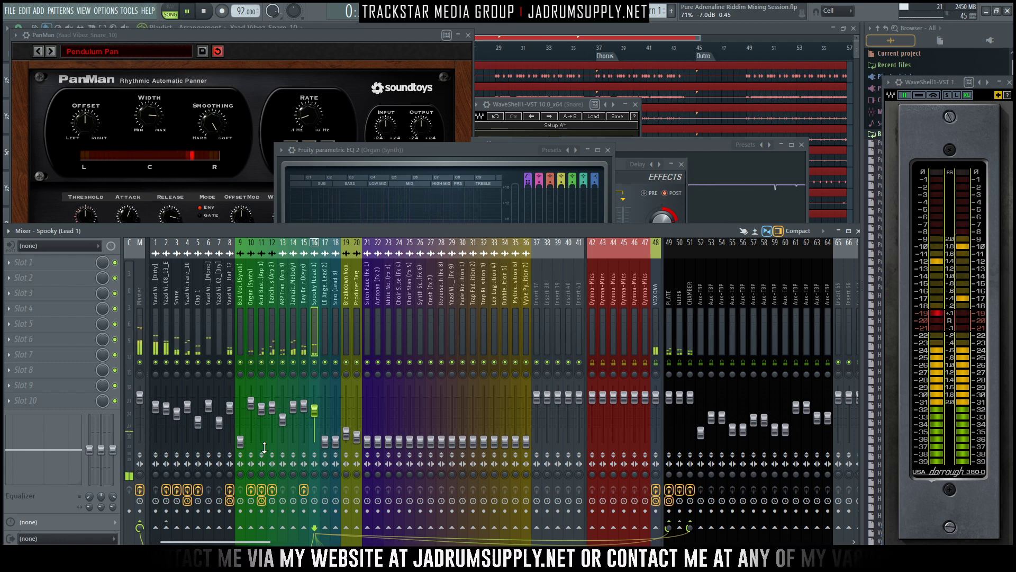
key("space")
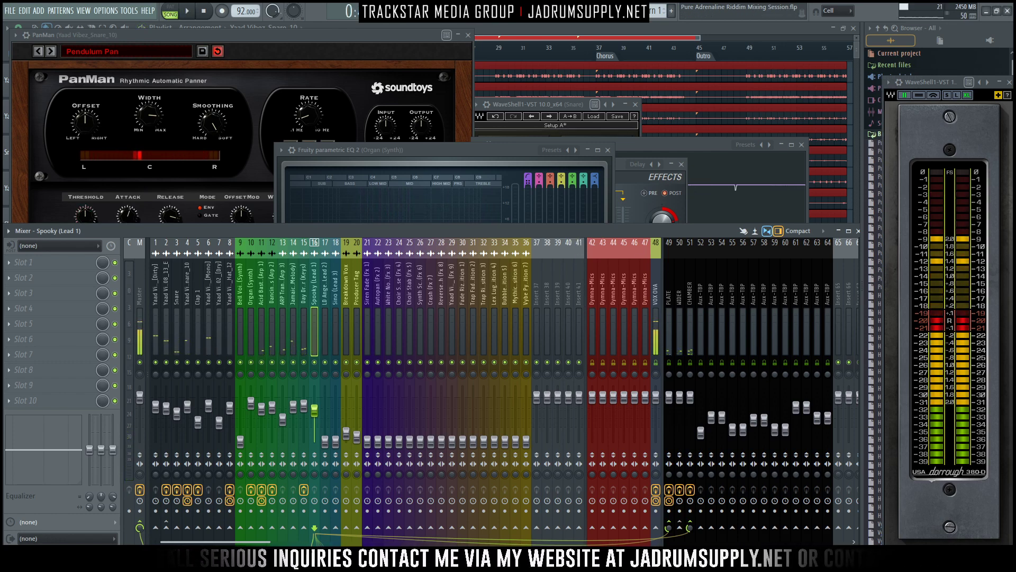
- Switch to the browser and review the Advanced Mixing and Membership pages on jadrumsupply.net
left_click_drag(1015, 254, 468, 0)
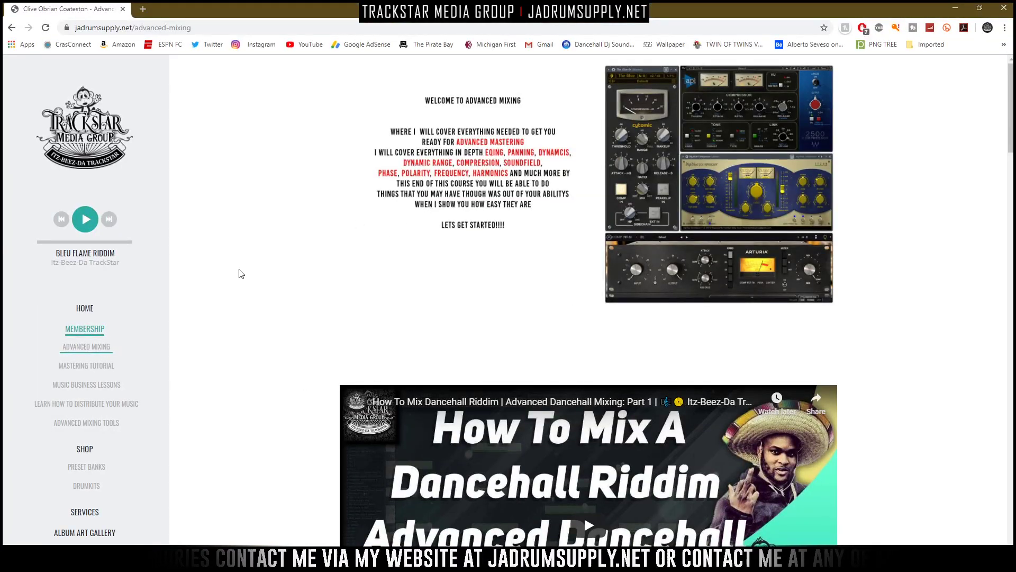
scroll(188, 366, "down", 1)
scroll(189, 366, "down", 2)
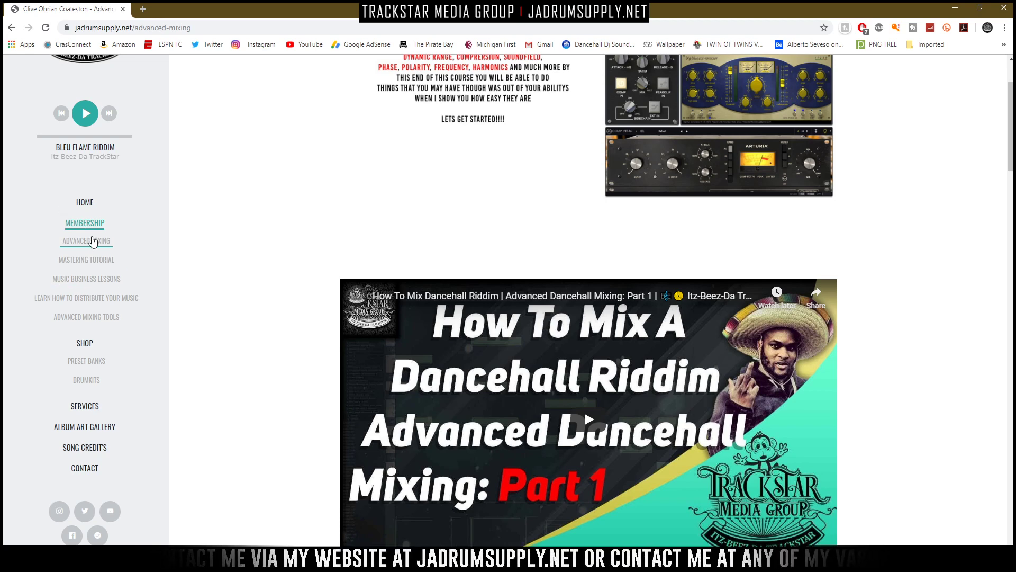
left_click(87, 223)
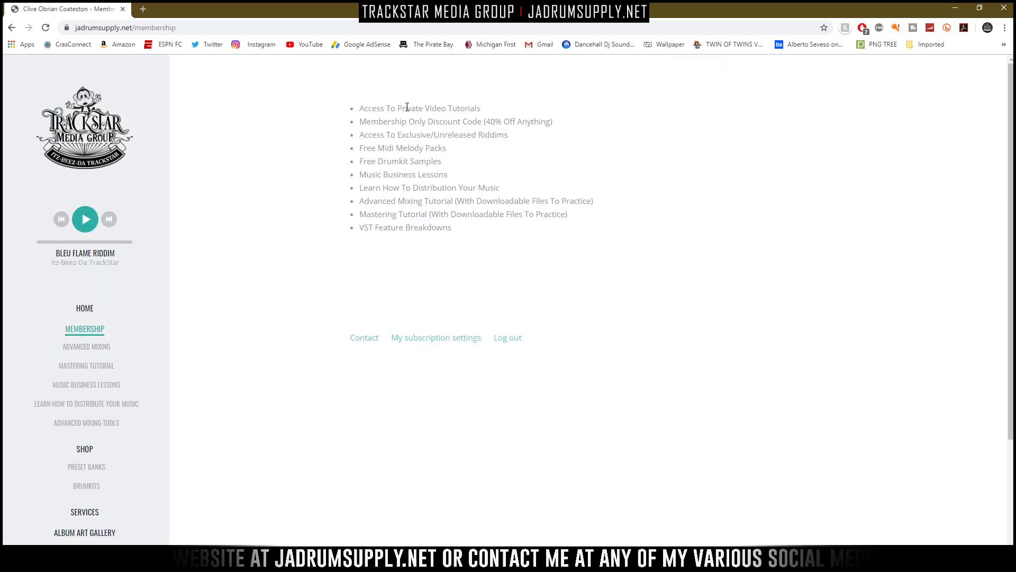
scroll(116, 344, "down", 1)
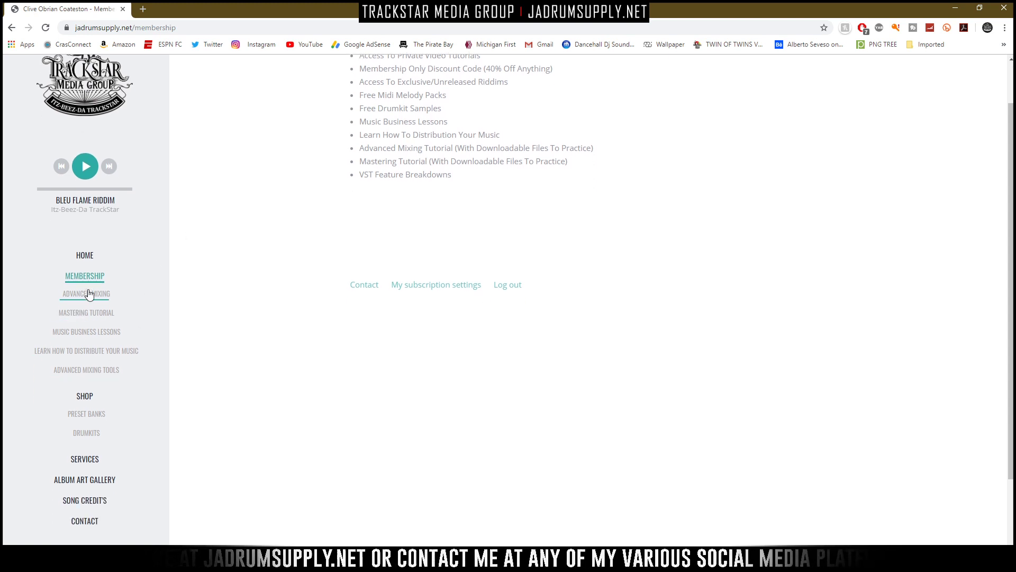
- Open the Advanced Mixing Tools page and look through its compressor images and video lesson
left_click(89, 371)
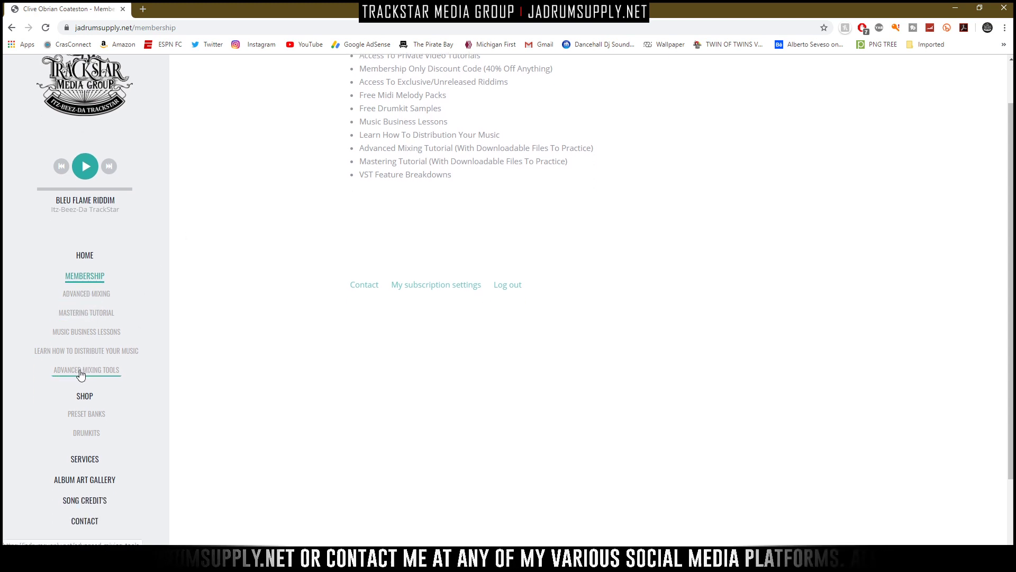
scroll(565, 269, "down", 5)
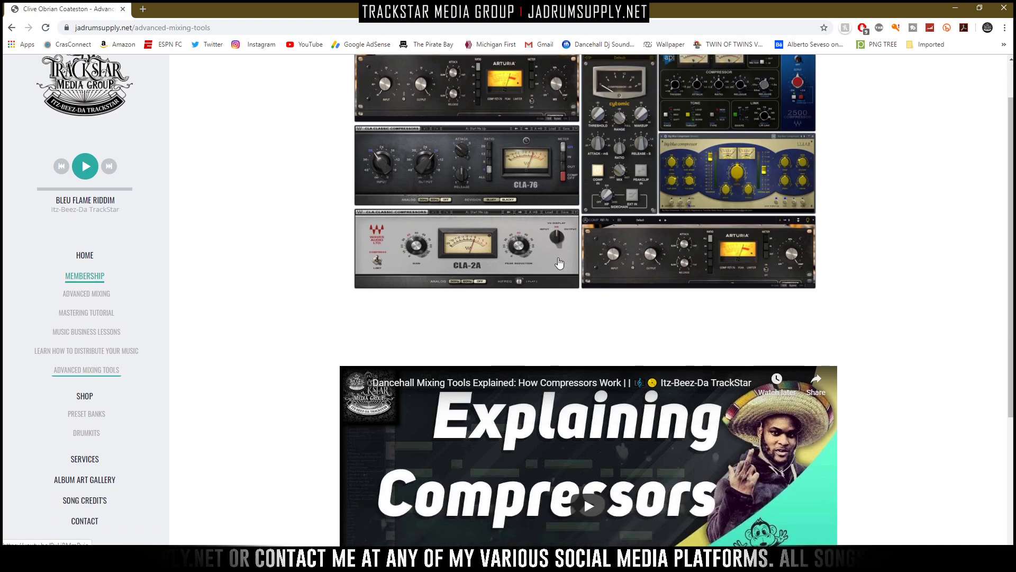
scroll(566, 268, "up", 5)
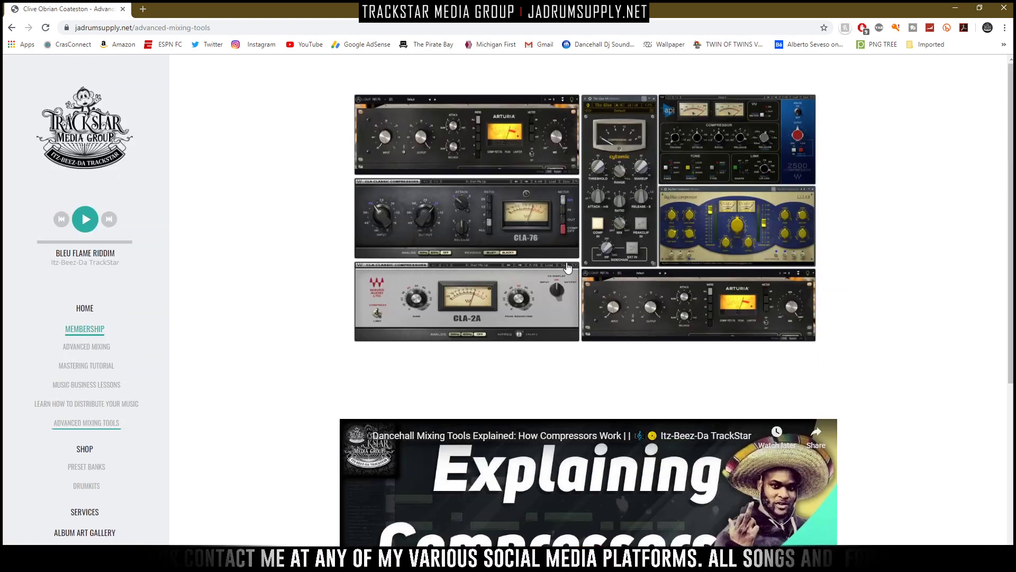
scroll(593, 262, "down", 5)
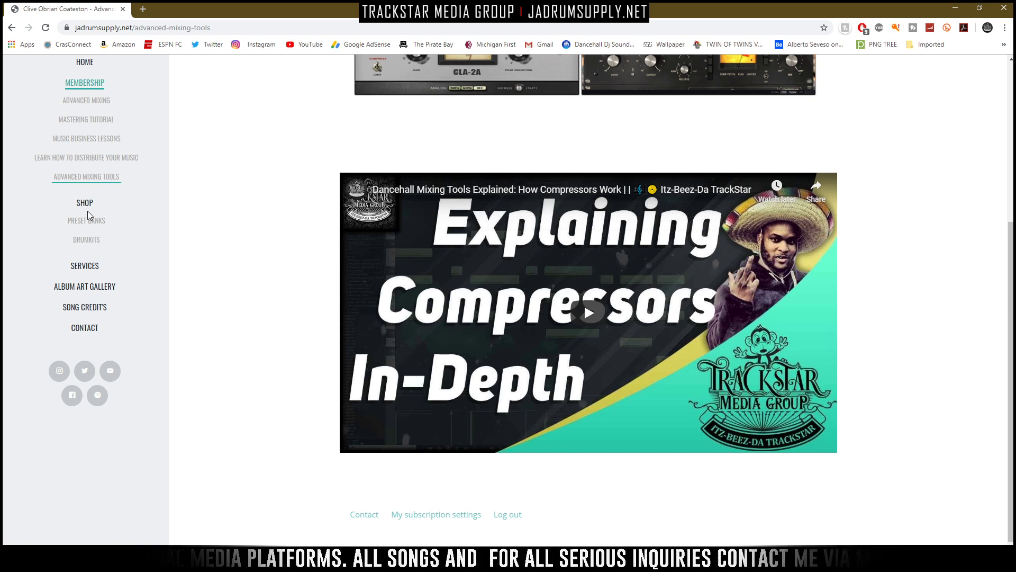
- Visit the Music Business Lessons page, look through the Advanced Mixing page's EQ, reverb and compressor material, and close the browser
left_click(118, 147)
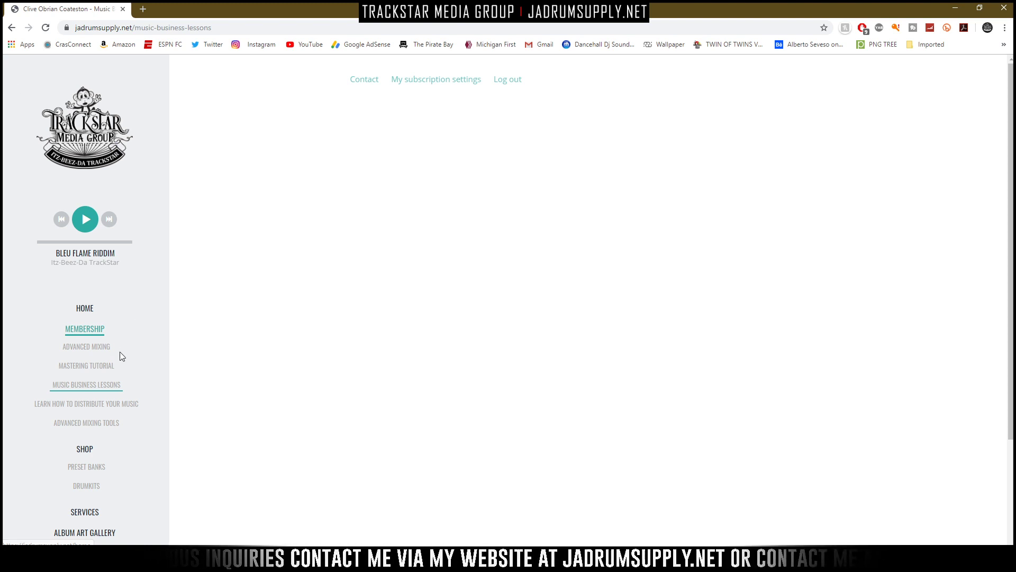
left_click(98, 368)
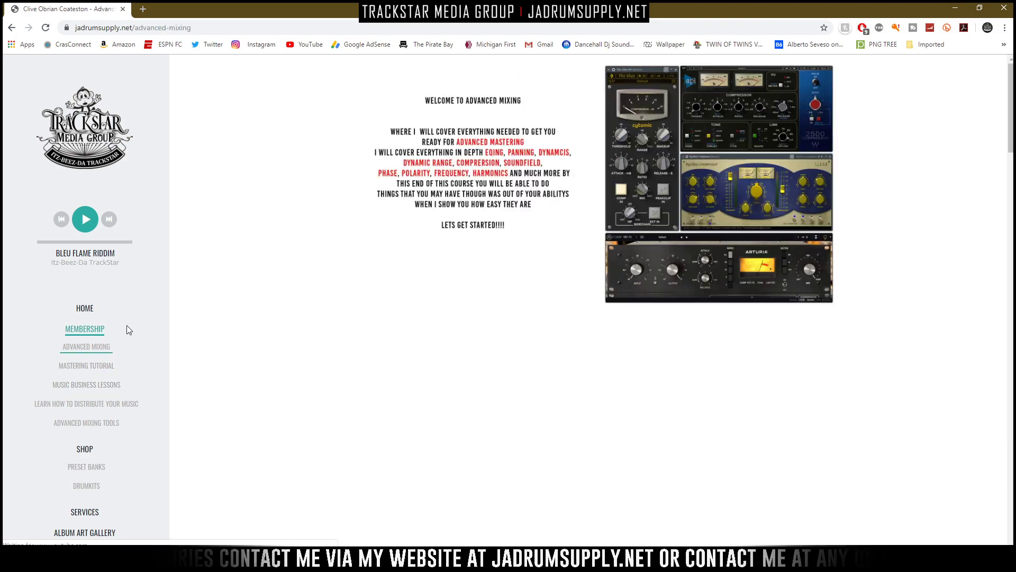
scroll(519, 255, "down", 10)
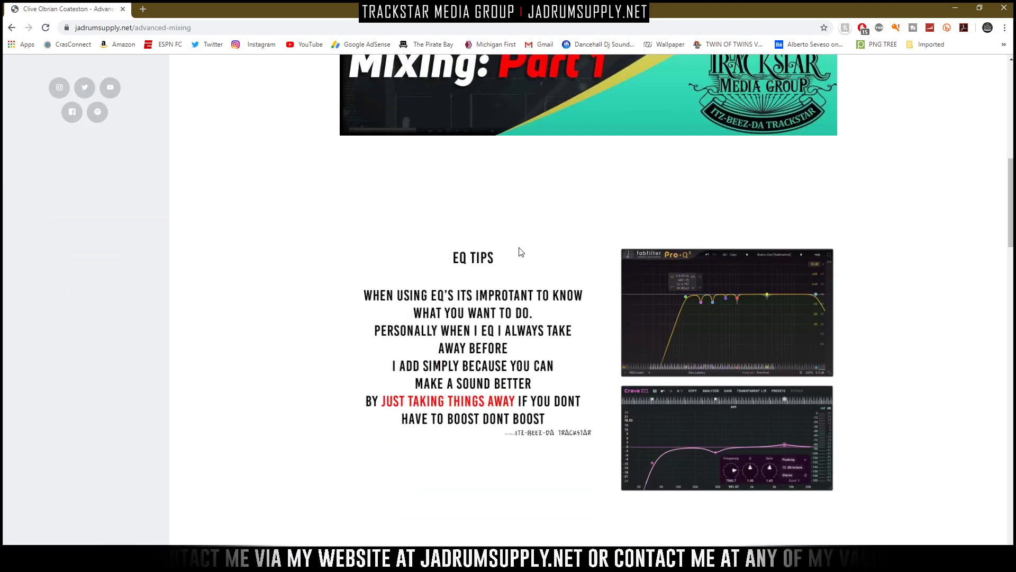
scroll(524, 253, "up", 8)
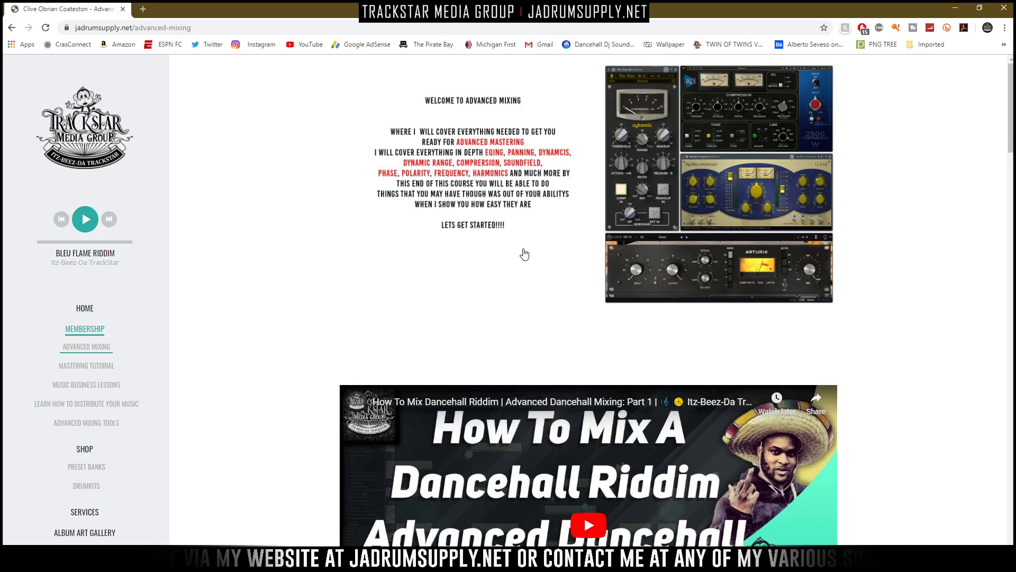
scroll(524, 254, "down", 15)
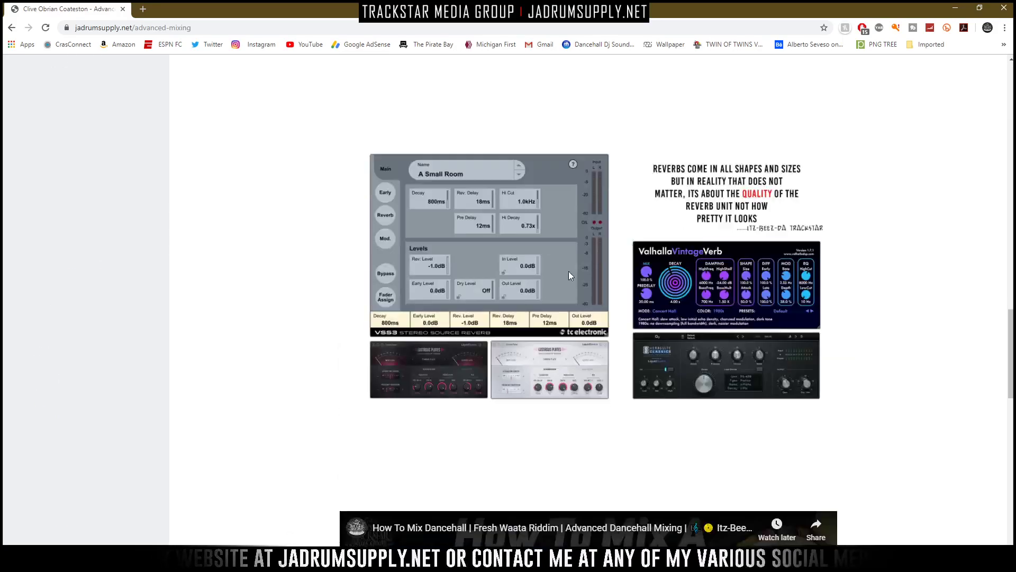
scroll(570, 276, "down", 7)
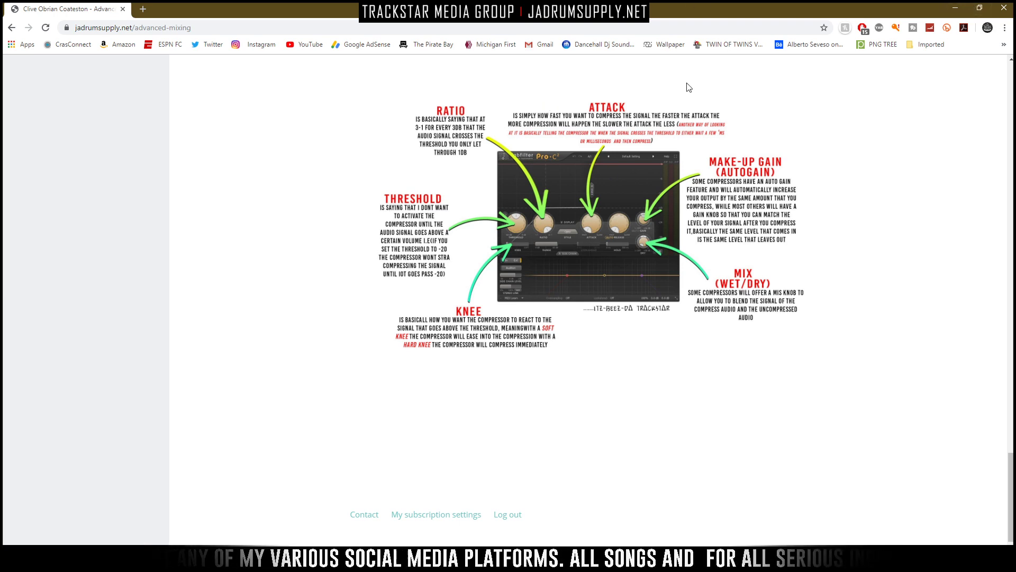
scroll(689, 87, "up", 20)
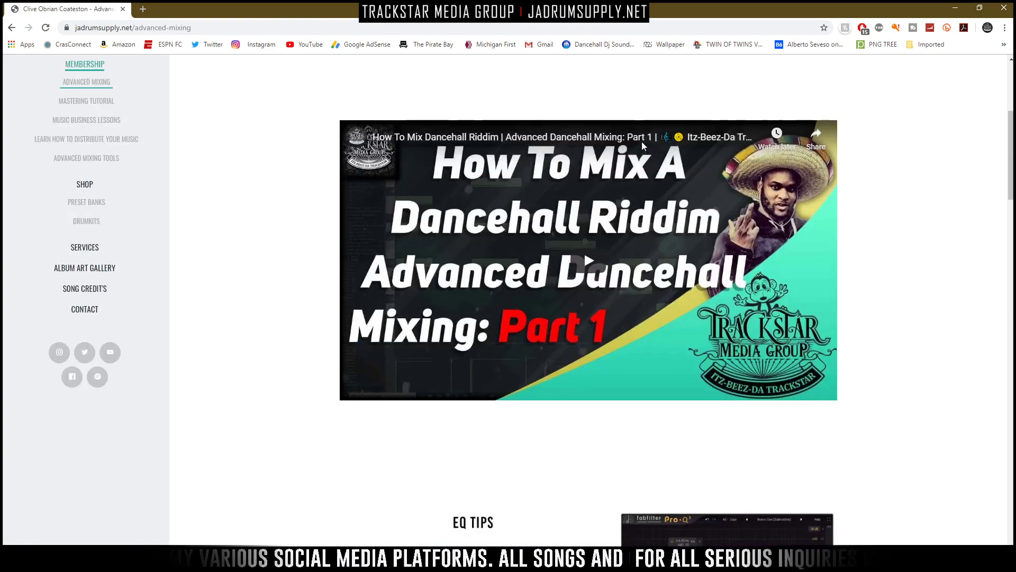
left_click(1003, 9)
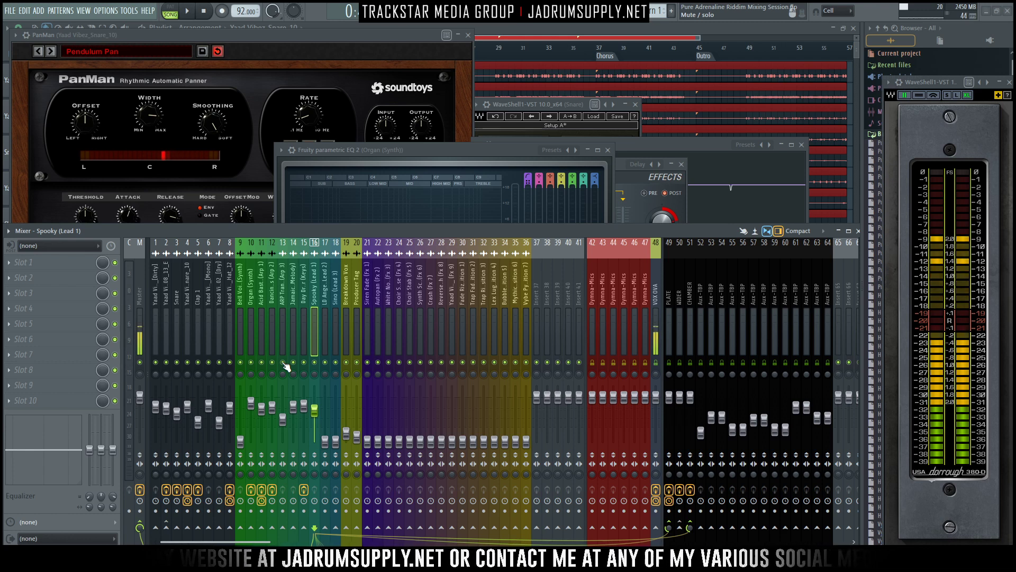
- Raise the level of the LD Angels X Layer lead on track 17 during playback and solo it
left_click(328, 333)
key("space")
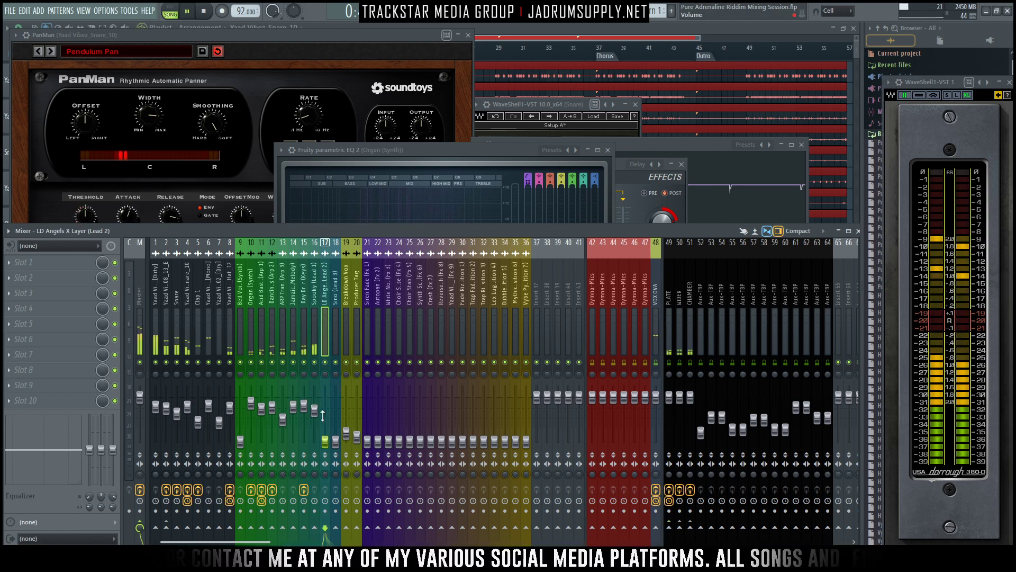
left_click_drag(326, 440, 332, 412)
right_click(325, 362)
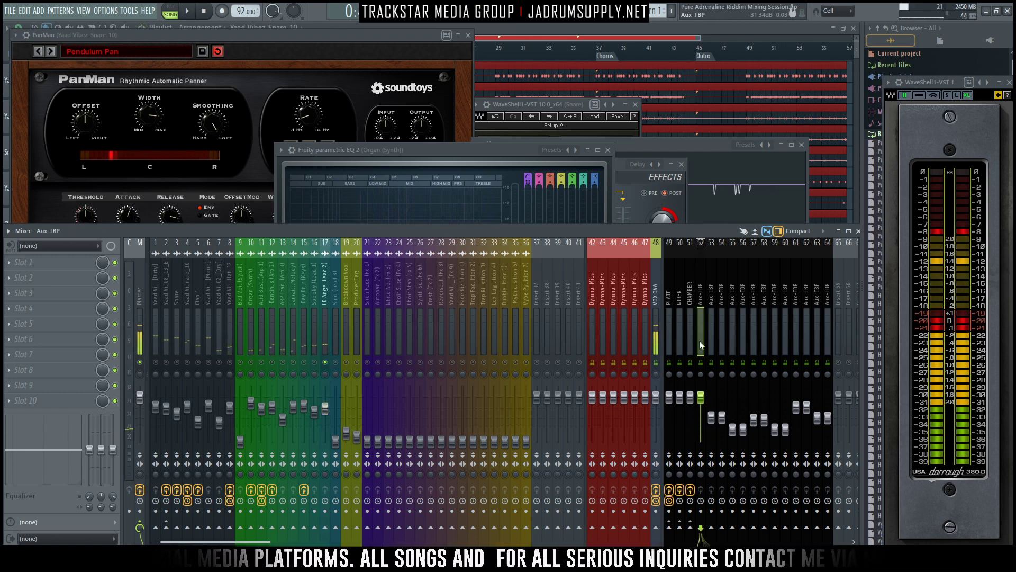
- Rename the Aux-TBP mixer track 52 as DELAY
right_click(697, 326)
left_click(722, 253)
type("DE")
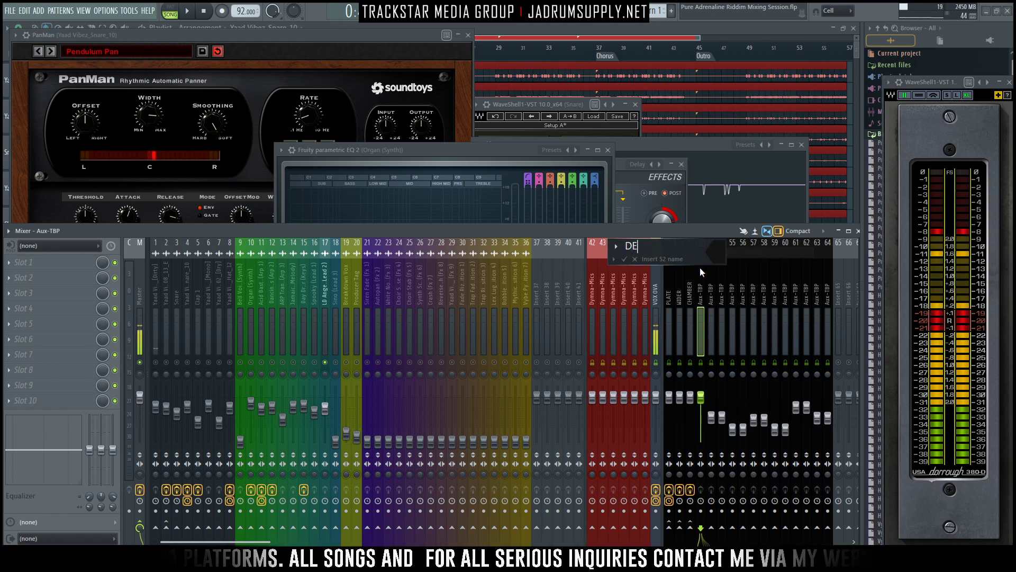
type("RLAY")
key("Left")
key("Left")
key("Left")
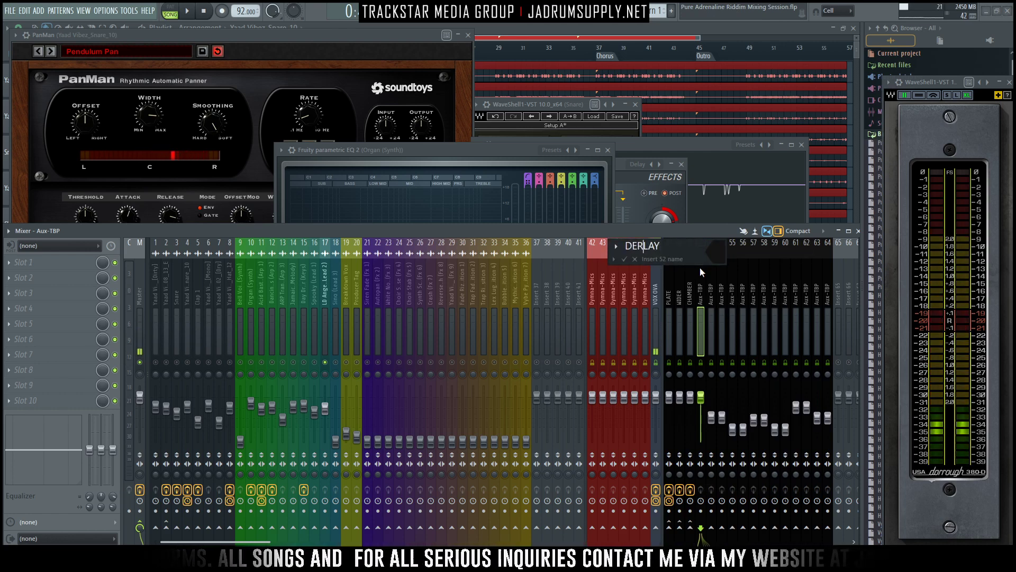
key("BackSpace")
key("Return")
- Try to load the Slate Digital Repeater delay into the DELAY track's first effect slot
left_click(42, 263)
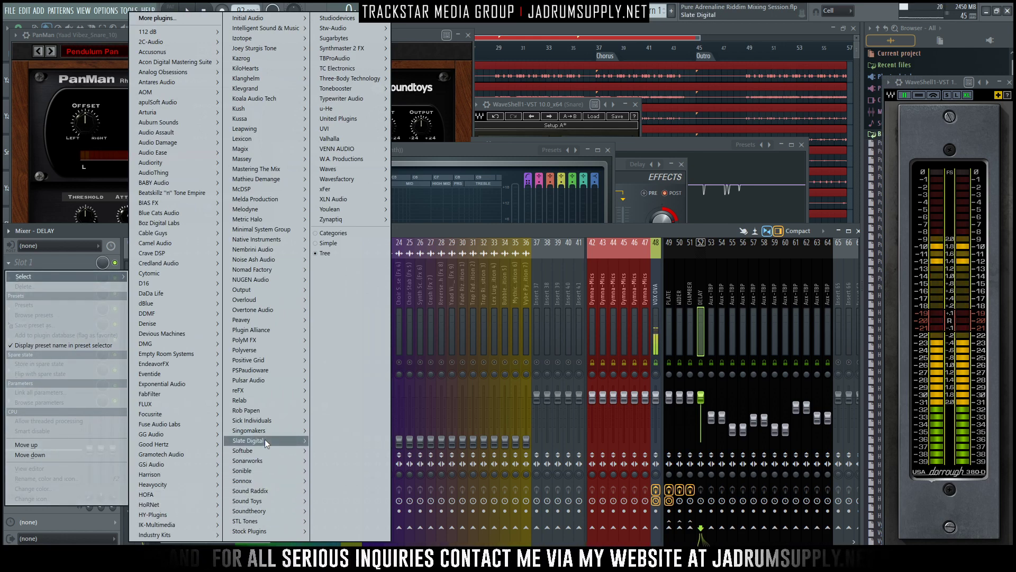
mouse_move(265, 440)
mouse_move(337, 449)
left_click(374, 450)
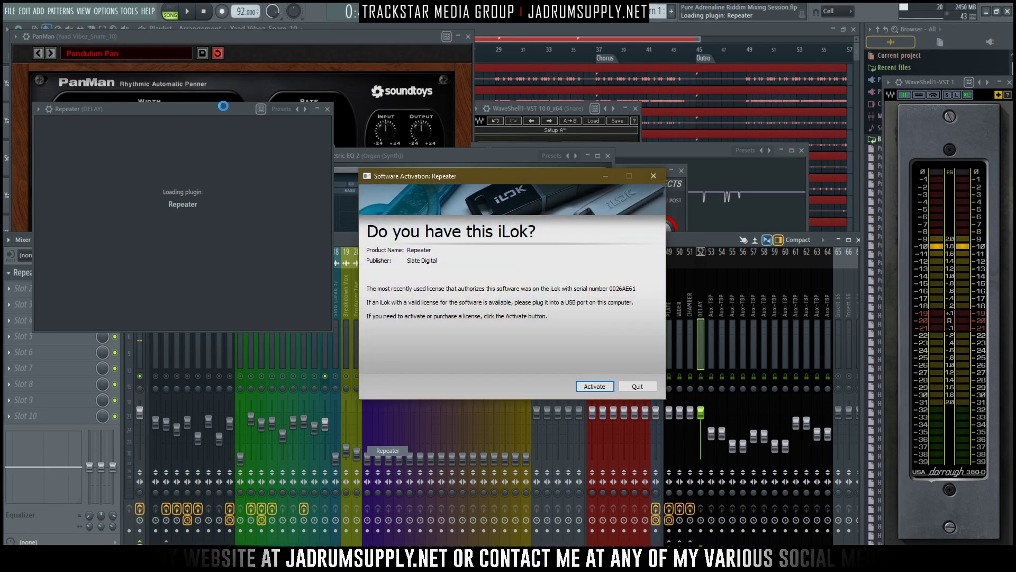
left_click(638, 386)
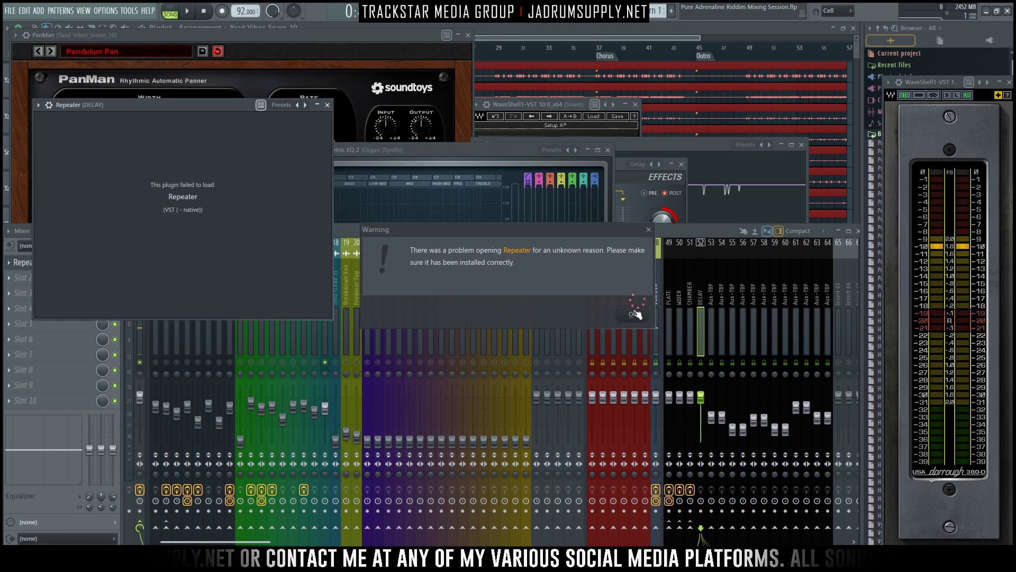
left_click(633, 316)
left_click_drag(234, 107, 705, 68)
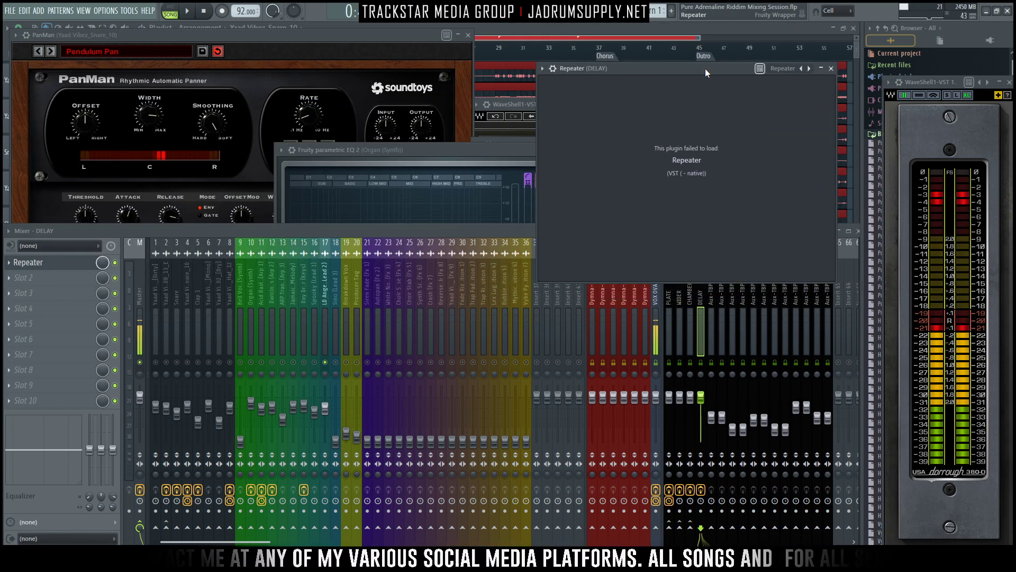
- Resume playback, unsolo the LD Angels X Layer lead, and reload Slate Digital Repeater in the DELAY track's first slot
key("space")
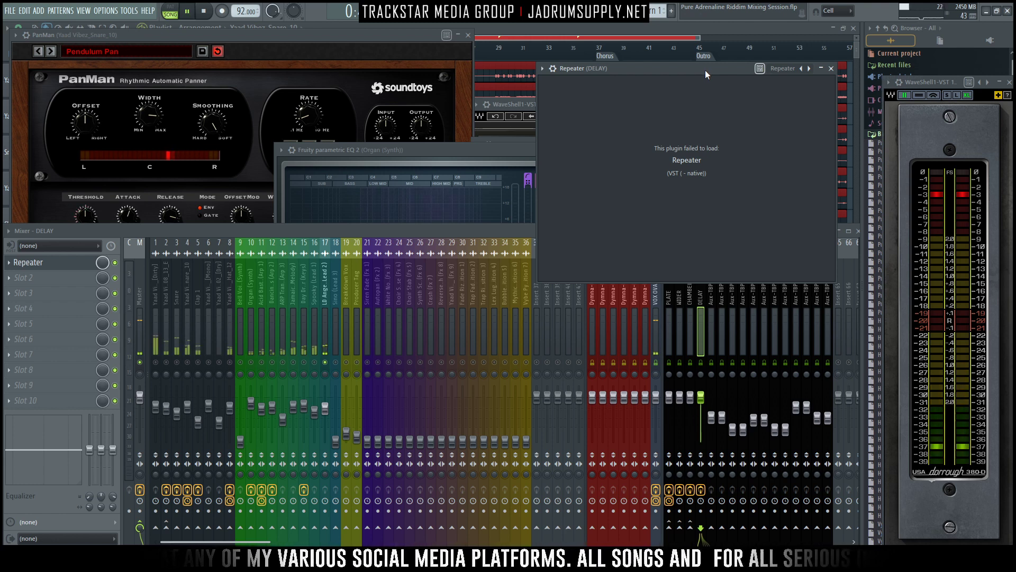
left_click(342, 365)
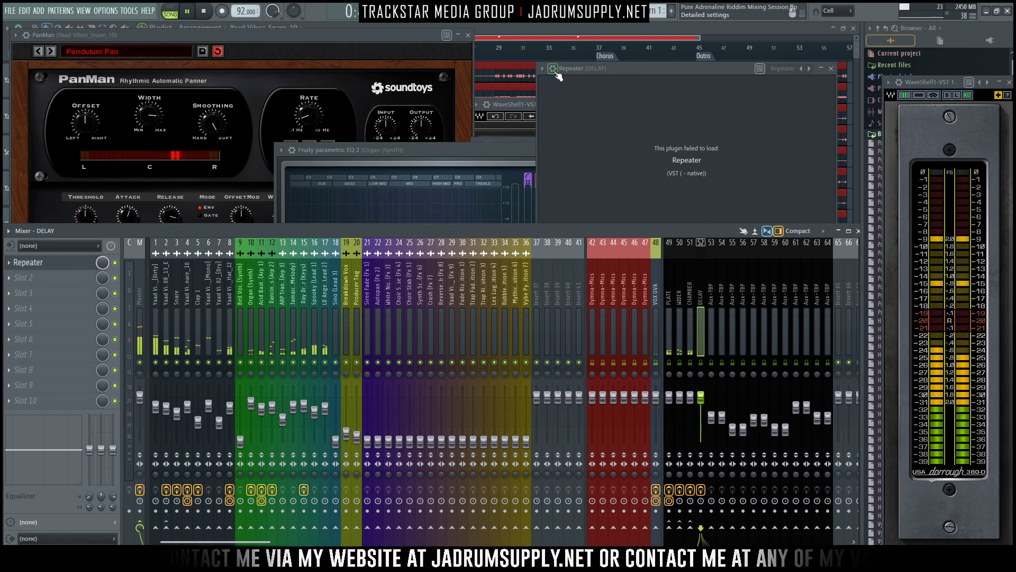
left_click(579, 102)
left_click(574, 87)
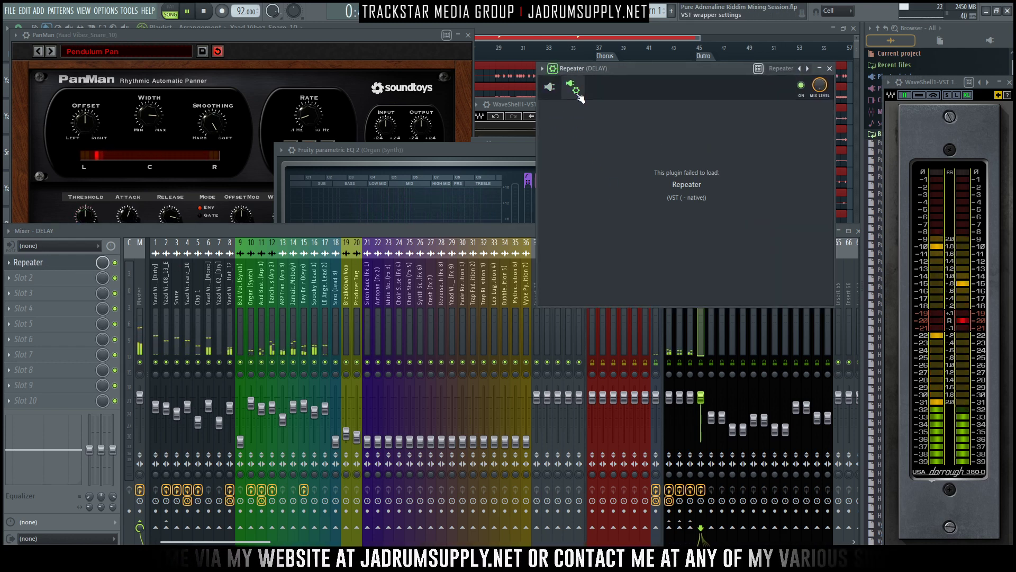
right_click(32, 262)
mouse_move(68, 276)
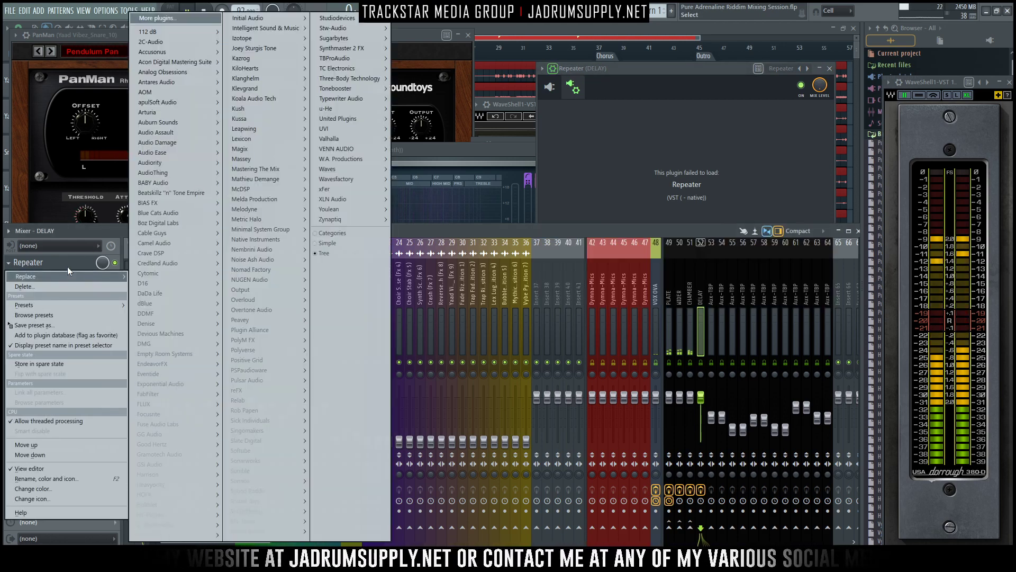
mouse_move(271, 441)
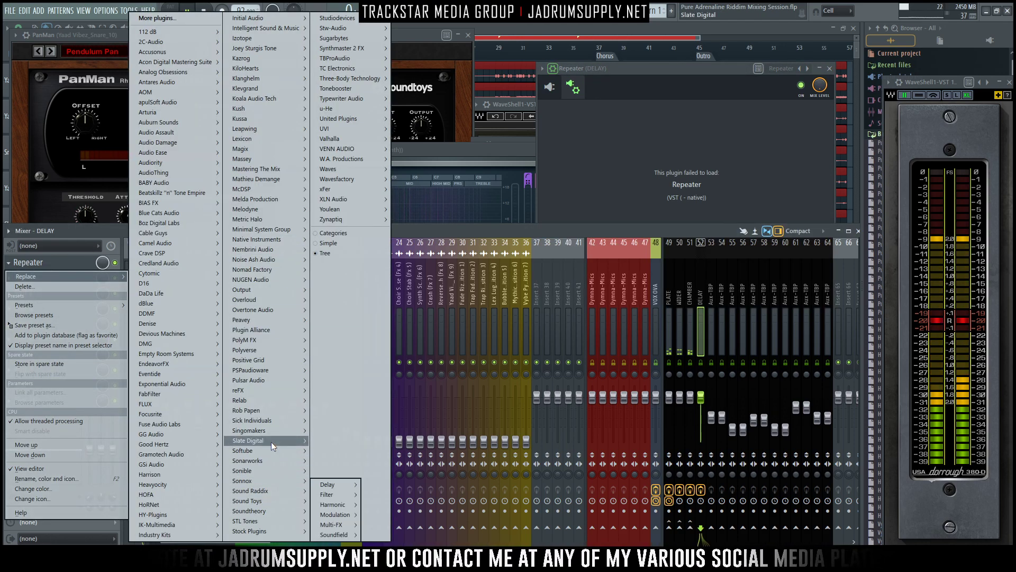
mouse_move(343, 450)
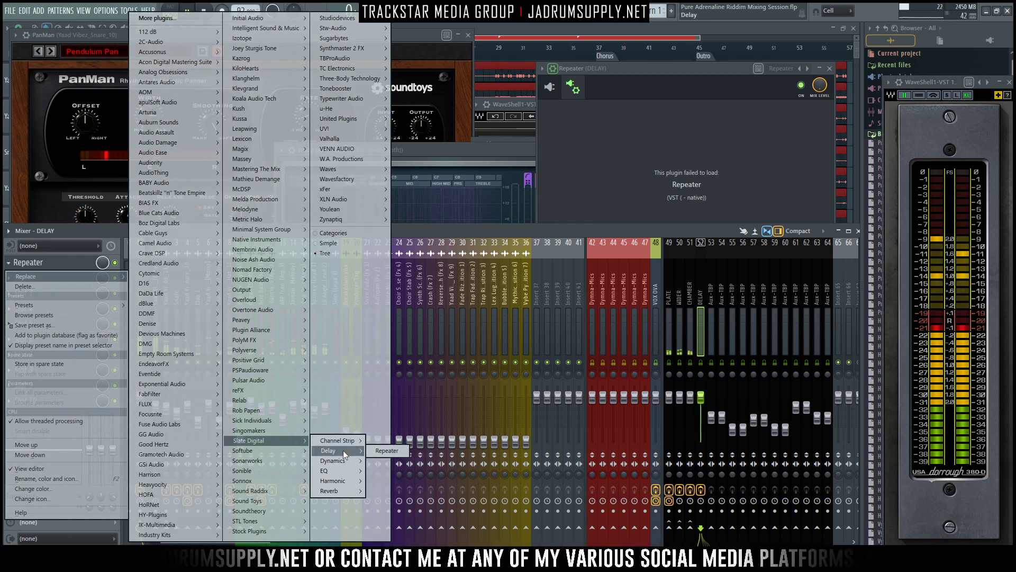
left_click(384, 450)
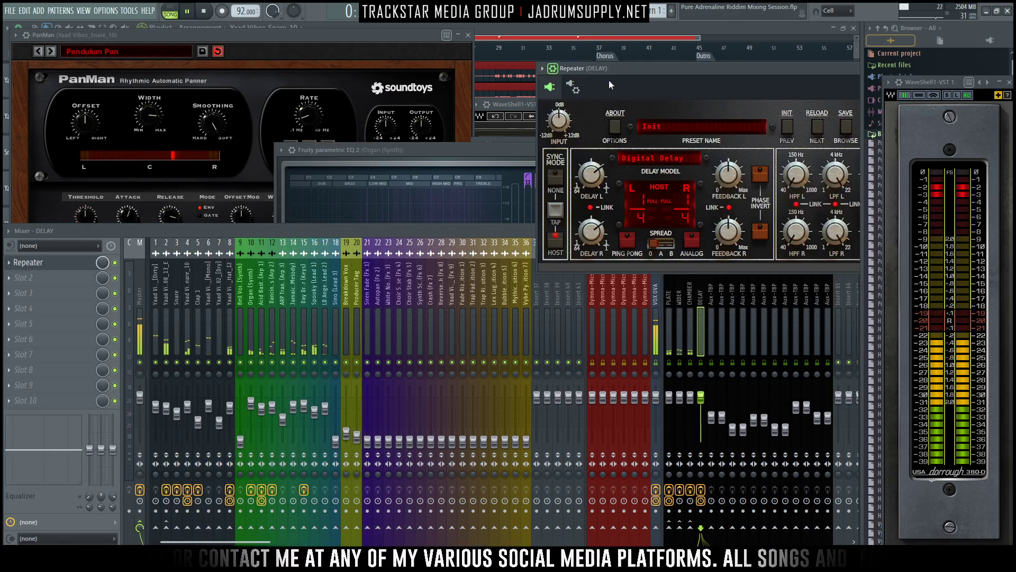
left_click_drag(631, 72, 315, 48)
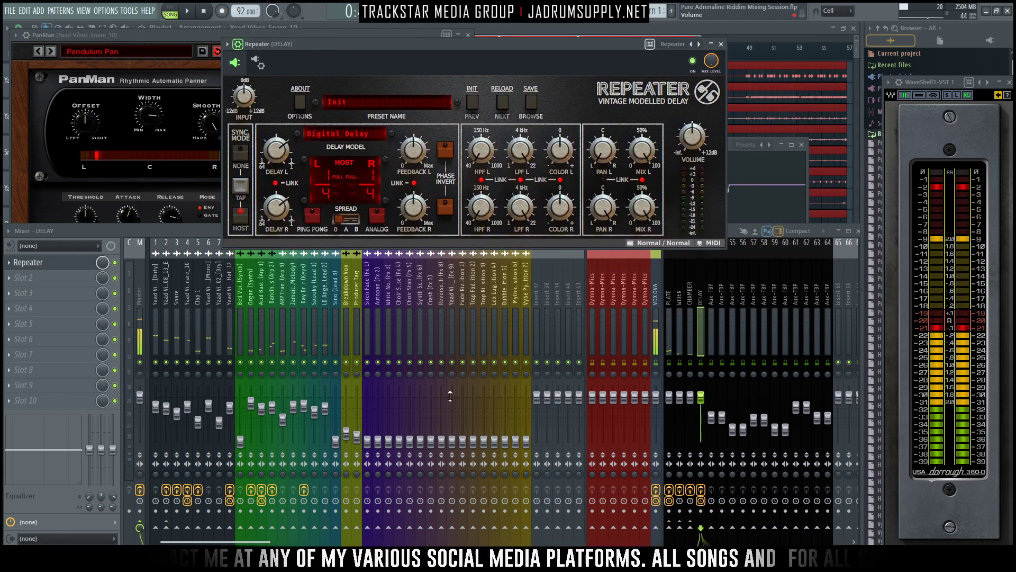
- Stop playback with the LD Angels X Layer lead soloed and set Repeater's linked left and right delay times to 1/2
left_click(323, 339)
key("space")
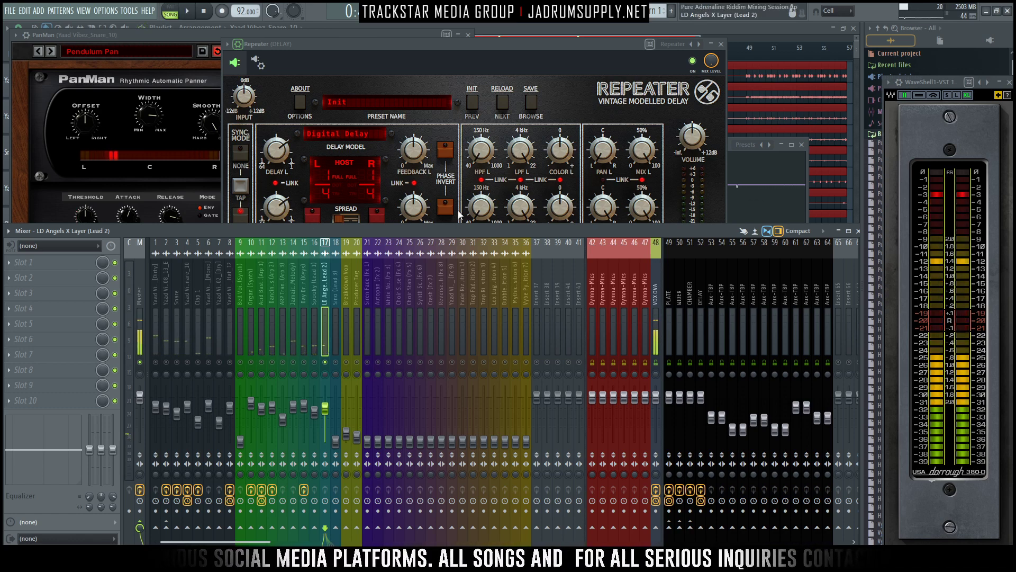
left_click_drag(272, 217, 273, 209)
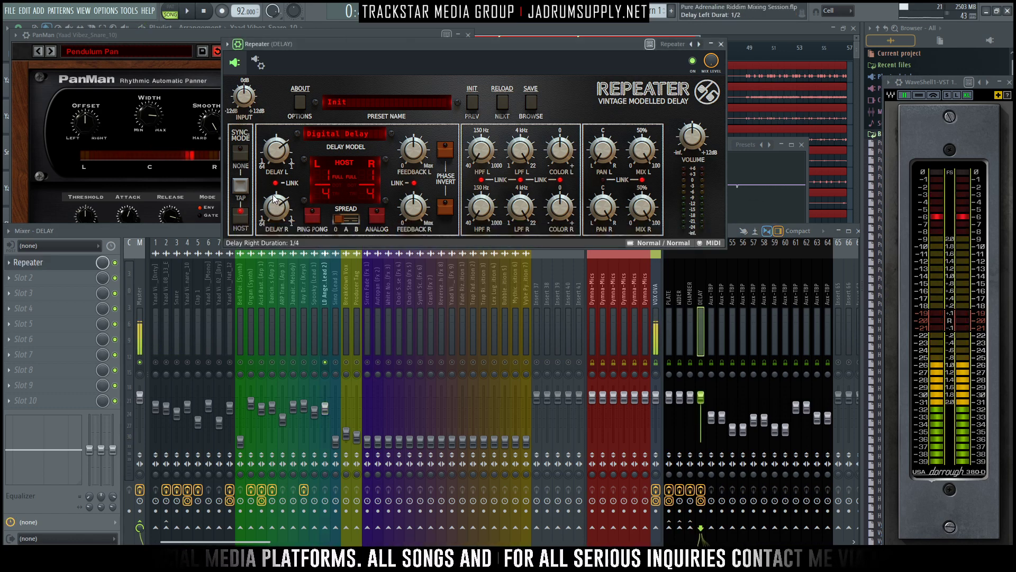
- Send the LD Angels X Layer lead to the DELAY track, set the send level to 5%, and play it back
left_click(323, 297)
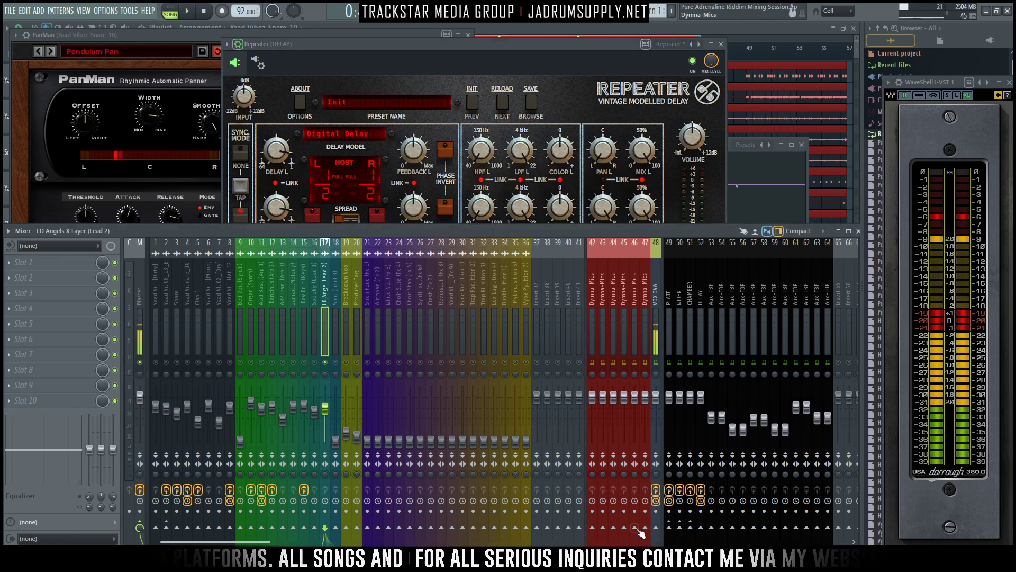
left_click(701, 528)
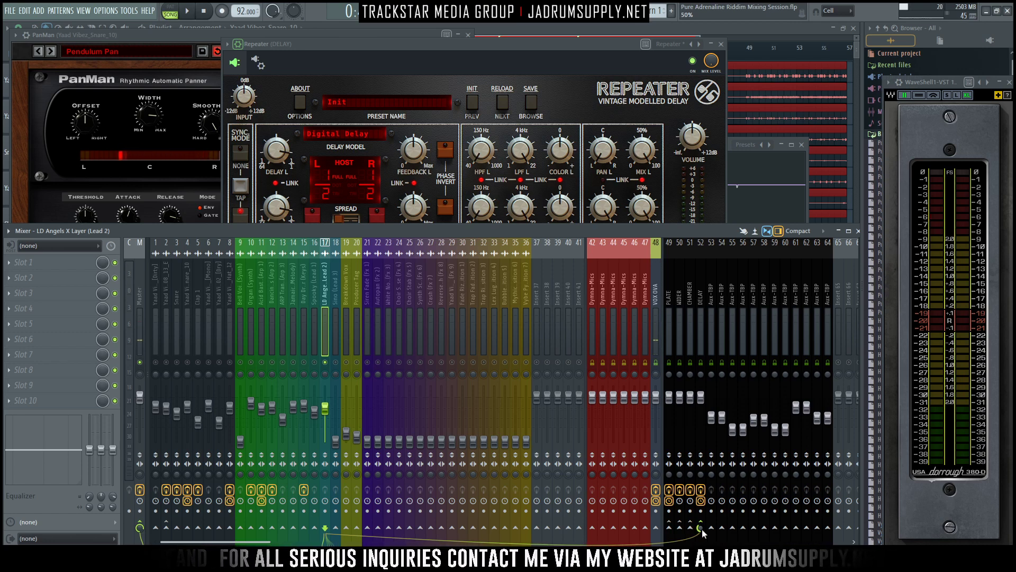
key("space")
- Set Repeater's stereo spread to Mode B and its left and right high-pass filters to 88 Hz while auditioning the delay
left_click_drag(473, 45, 483, 83)
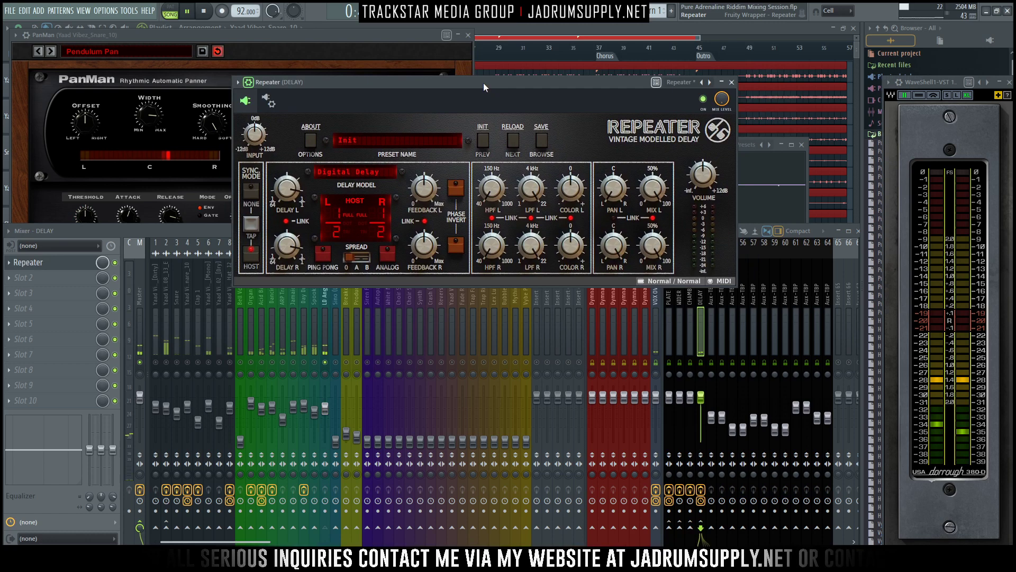
left_click(359, 258)
key("space")
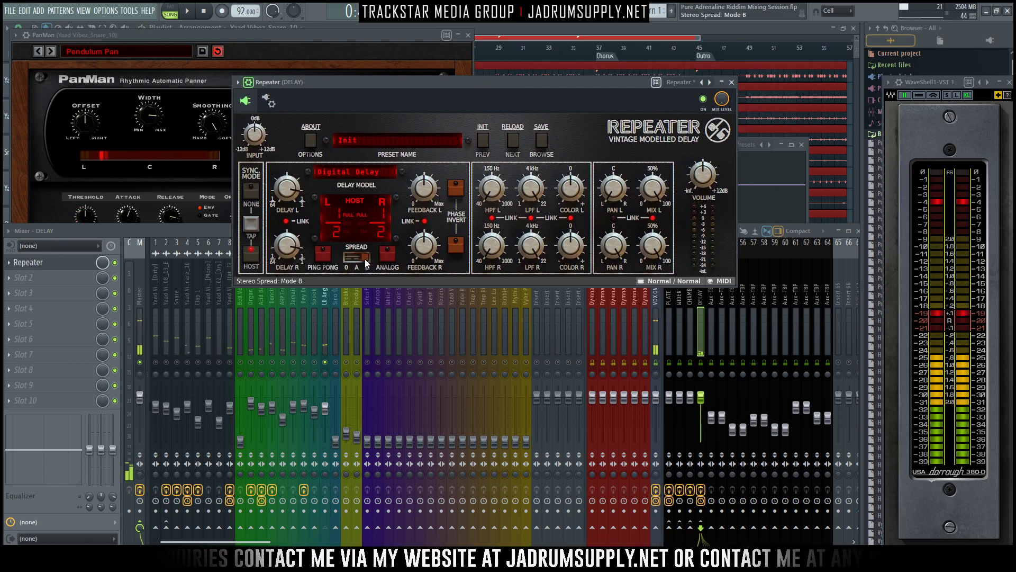
key("space")
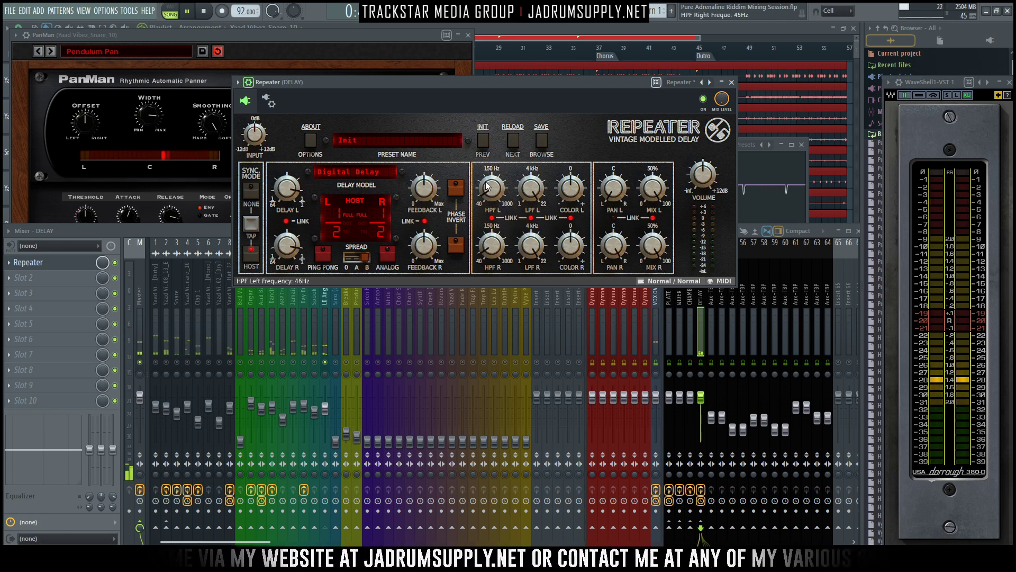
key("space")
- Change Repeater's delay model to SpaceDelay and set both high-pass filters to 130 Hz
left_click(346, 172)
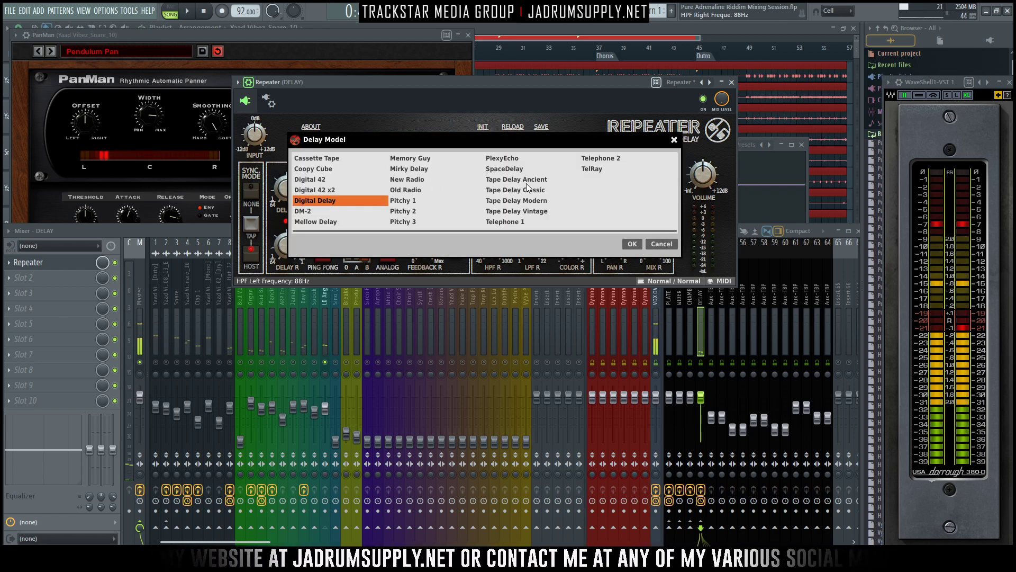
double_click(494, 169)
key("space")
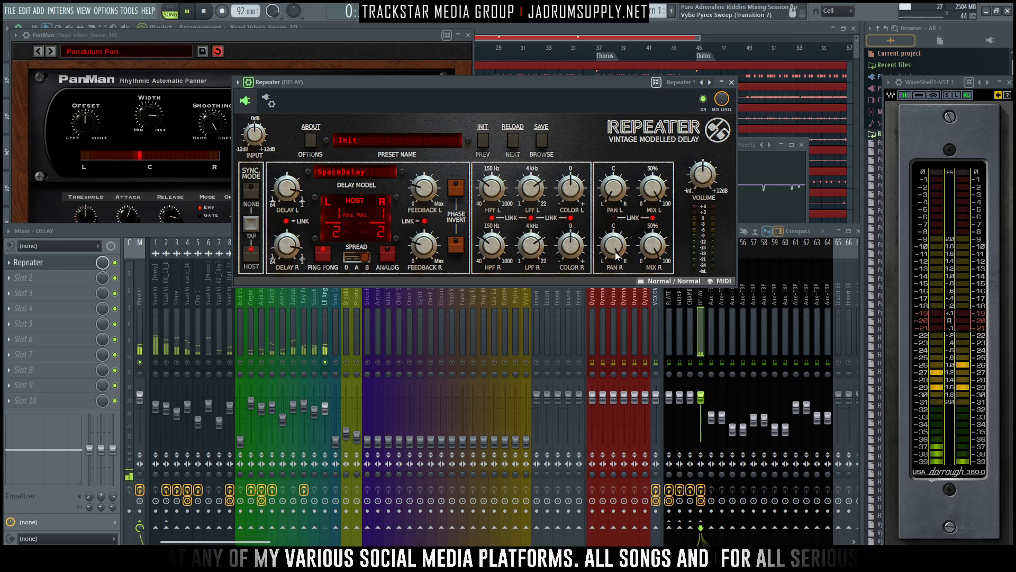
left_click_drag(578, 248, 490, 237)
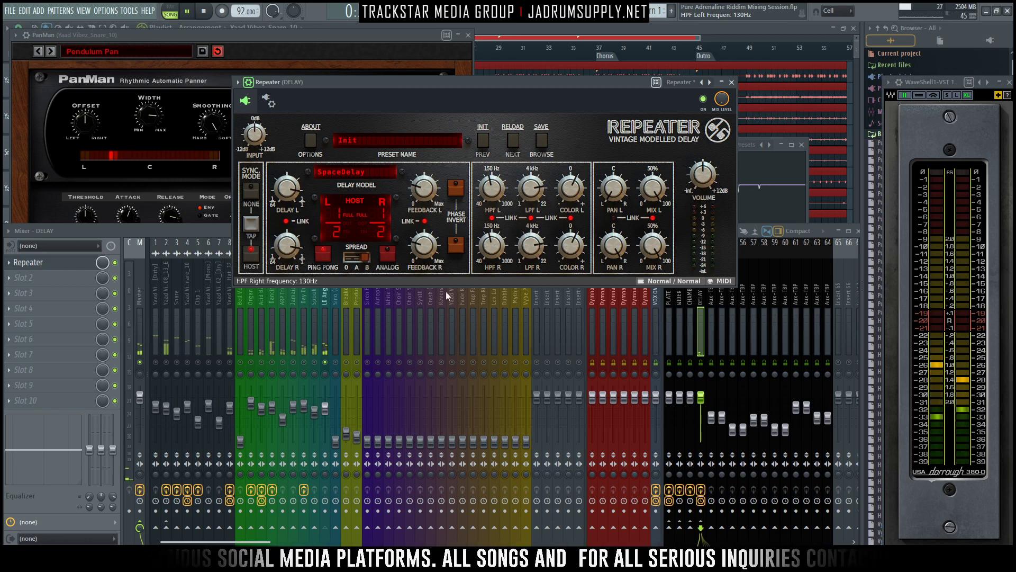
- Send the LD Angels X Layer lead to the PLATE and CHAMBER tracks, reduce the send levels, audition it, and unsolo the lead
left_click(322, 318)
left_click(669, 528)
left_click(690, 527)
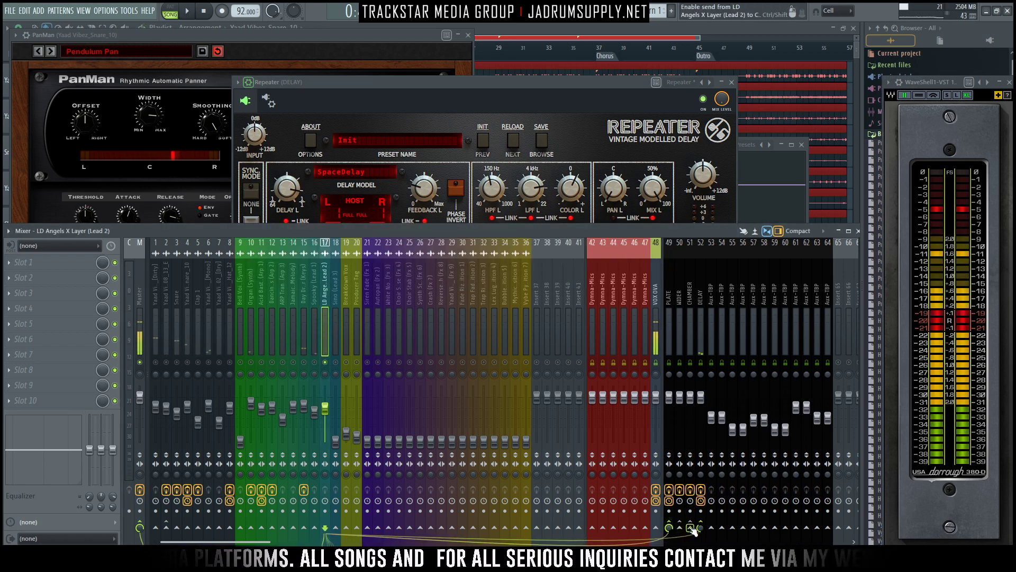
left_click_drag(690, 528, 669, 561)
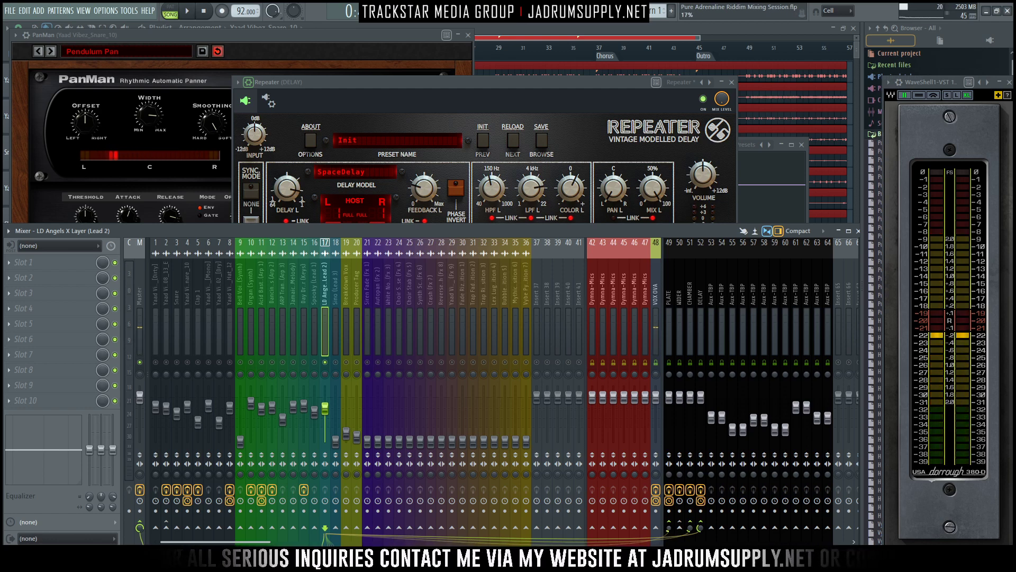
key("space")
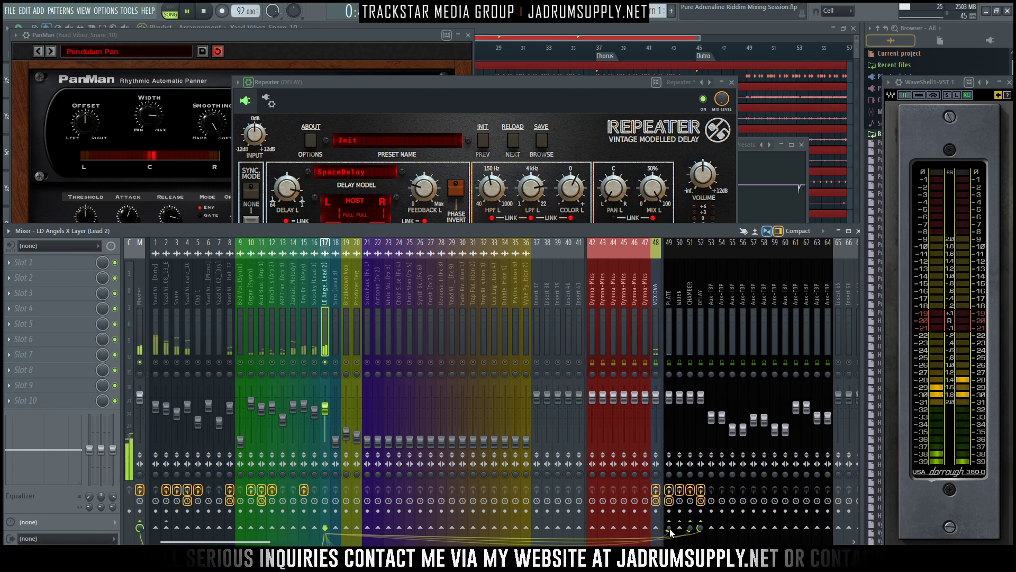
right_click(326, 363)
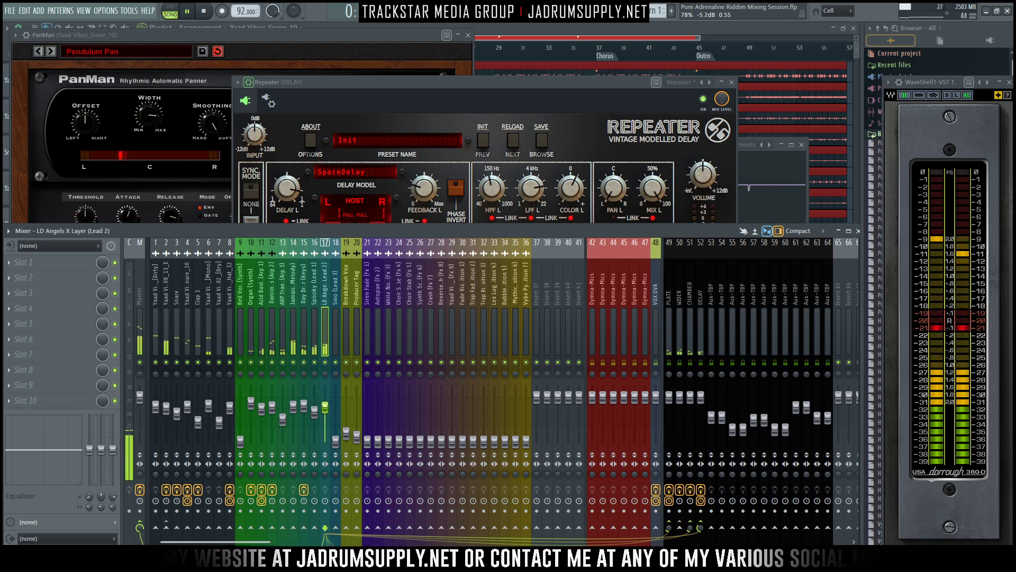
- Raise the Sino (Lead 3) fader on track 18, audition it soloed, and set its level to about -16.3 dB in the full mix
left_click_drag(336, 441, 337, 423)
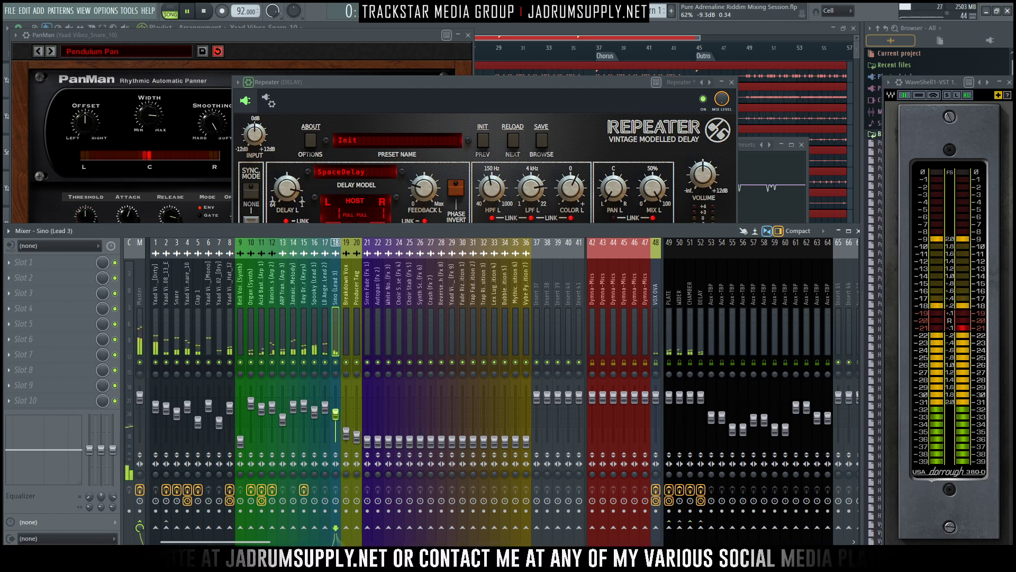
right_click(335, 362)
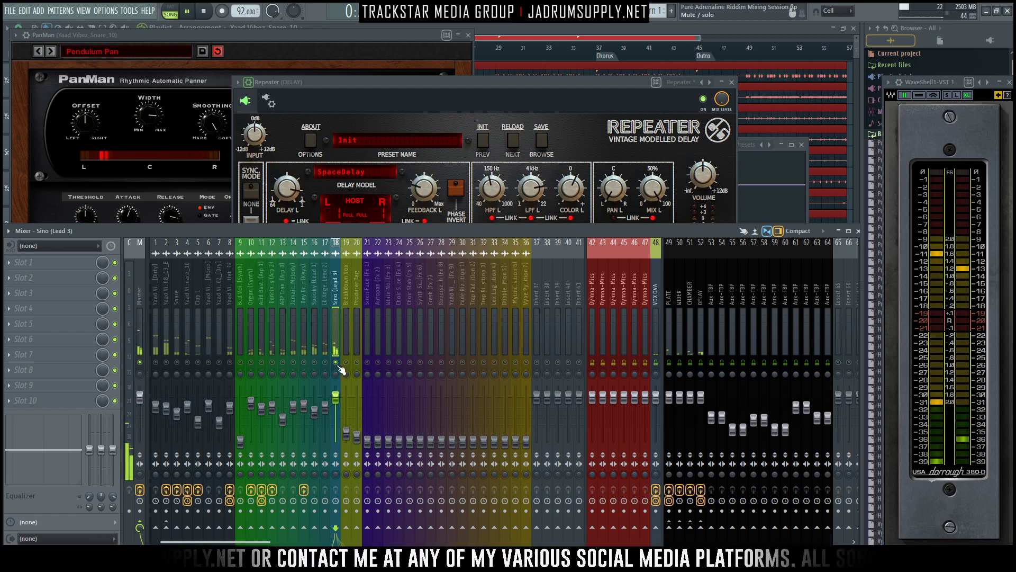
right_click(338, 364)
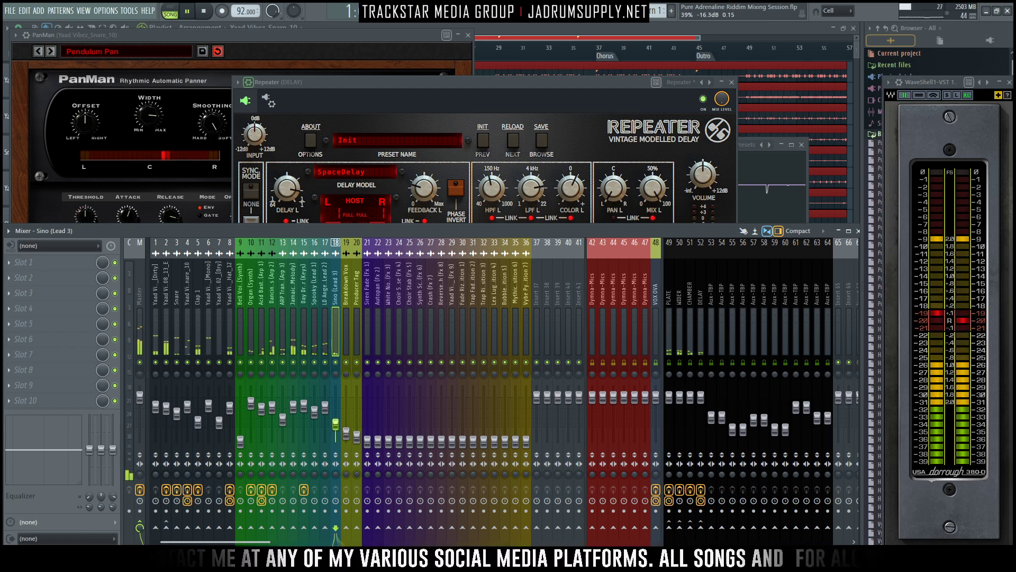
- Solo Sino (Lead 3) to check it during playback, then unsolo it and swap its left and right channels
right_click(339, 364)
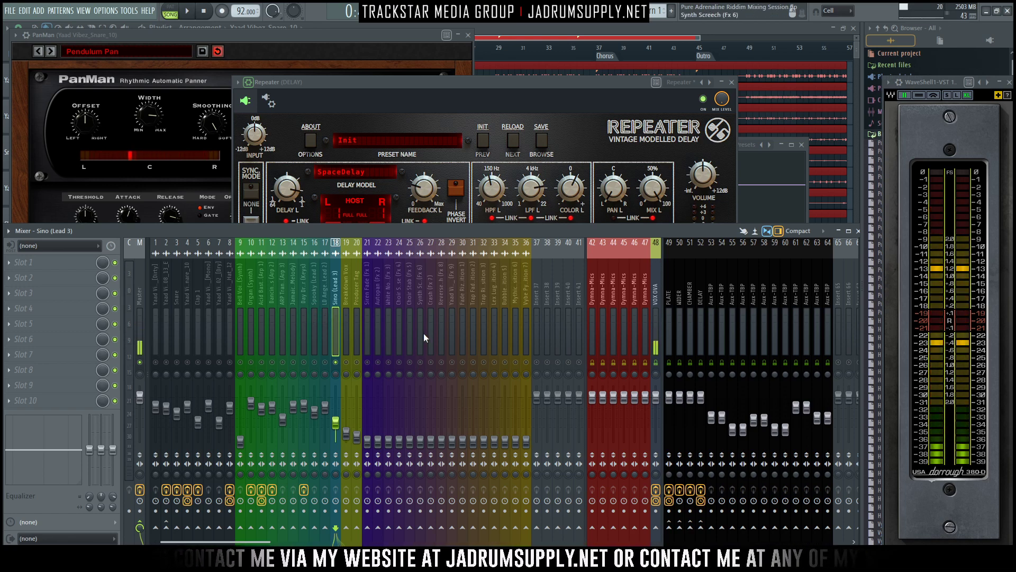
key("space")
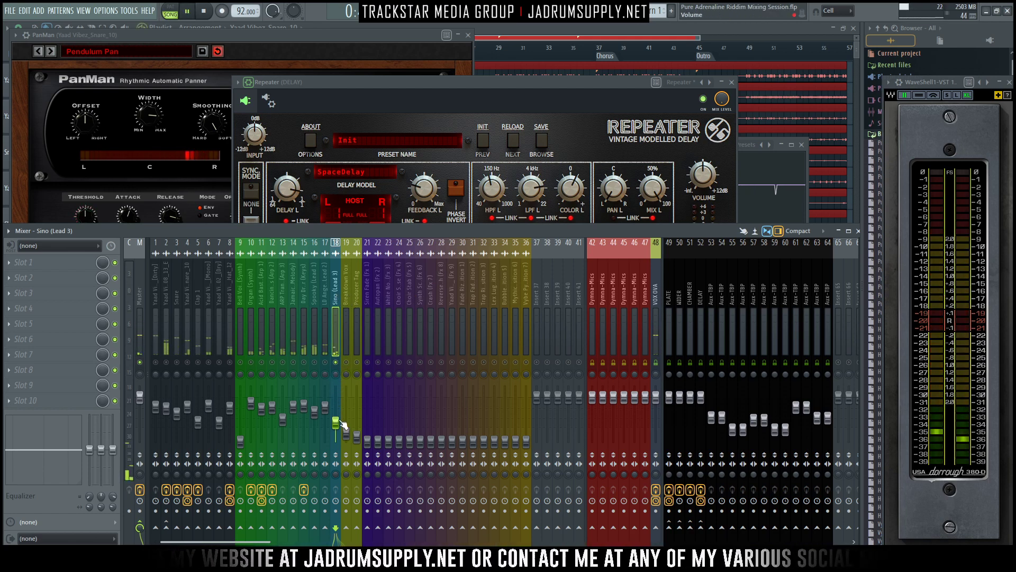
right_click(337, 363)
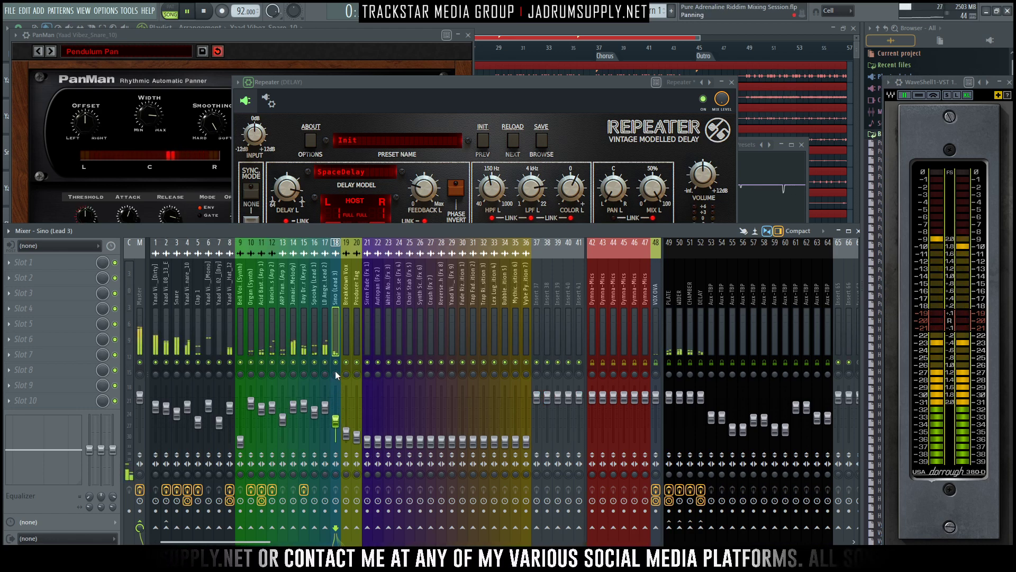
left_click(336, 464)
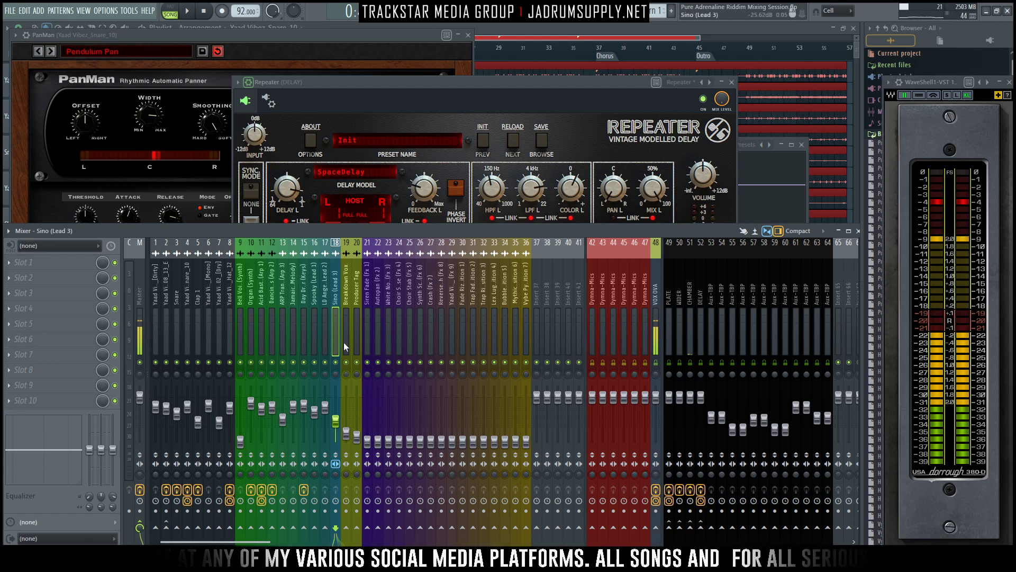
- Solo Bell Voices (Synth) on track 9 and set its fader to about -2.8 dB during playback
left_click(241, 305)
key("space")
left_click_drag(241, 442, 241, 385)
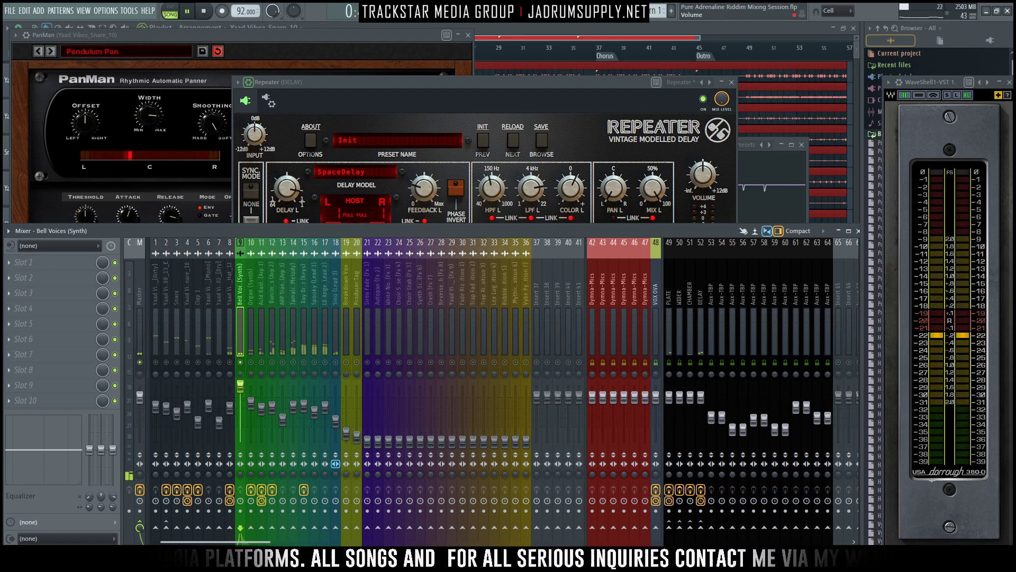
left_click_drag(241, 392, 241, 408)
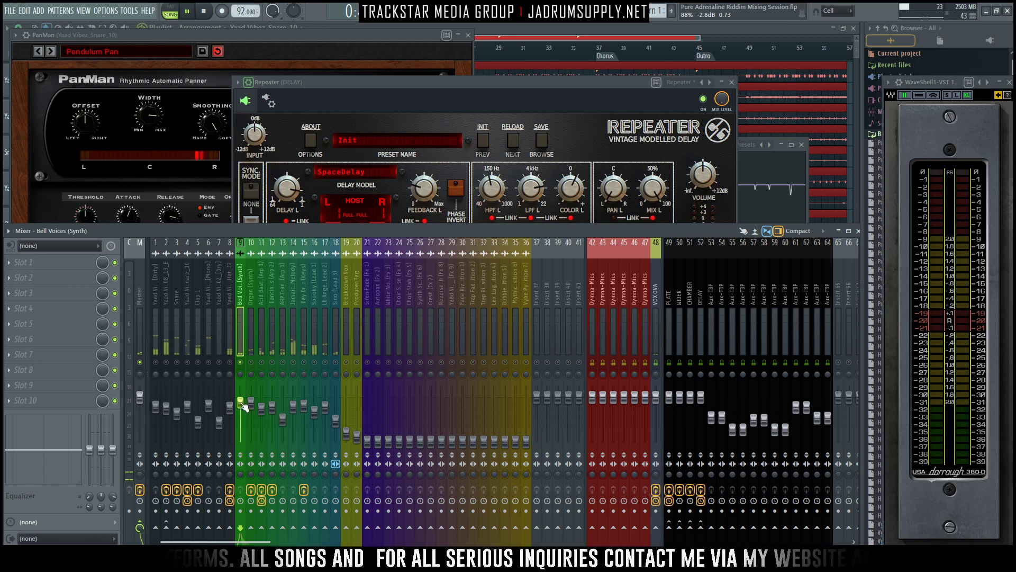
key("space")
- Load Audiority's Pre-X7 tube preamplifier into the first effect slot of Bell Voices
left_click(33, 262)
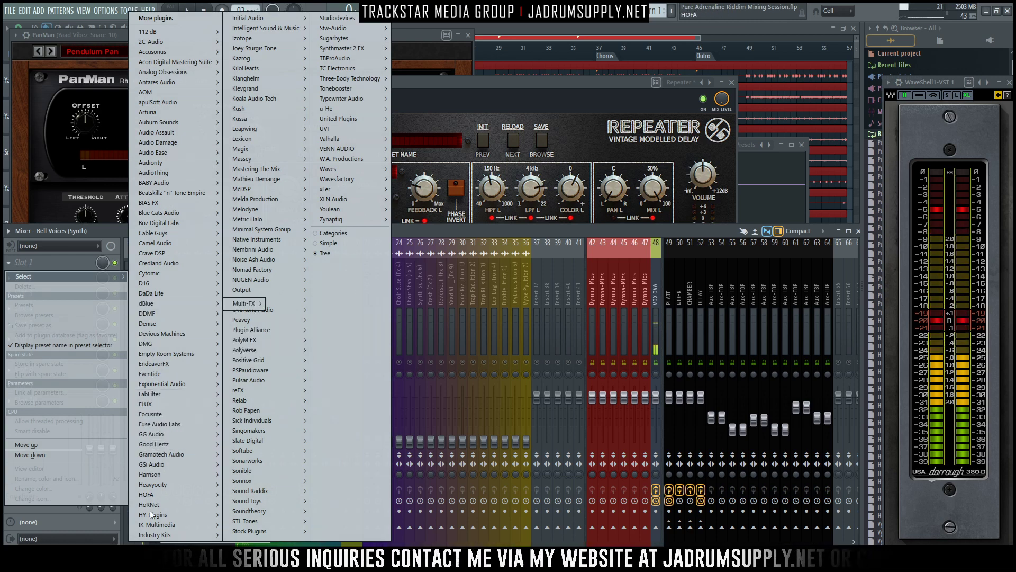
mouse_move(177, 403)
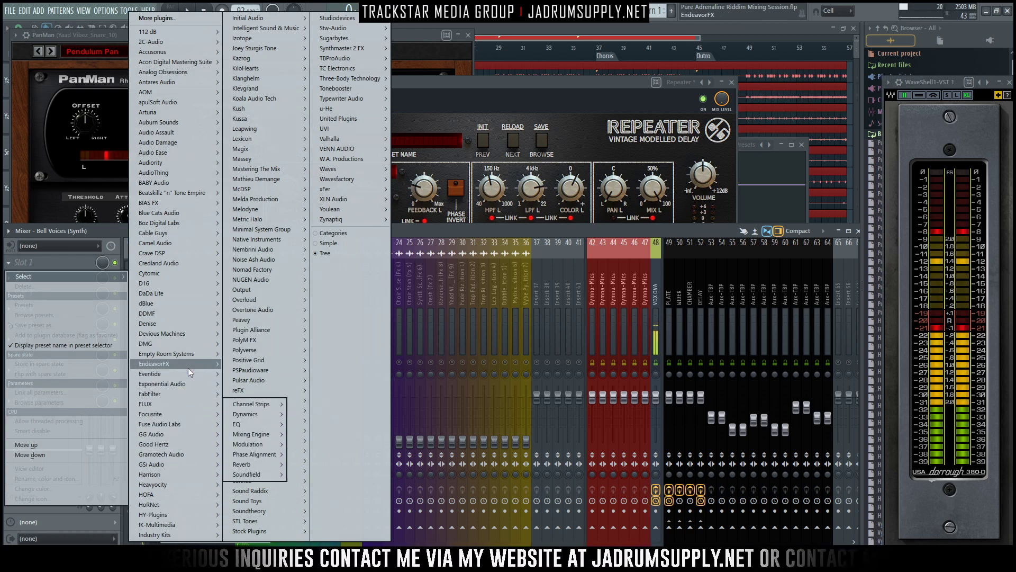
mouse_move(201, 268)
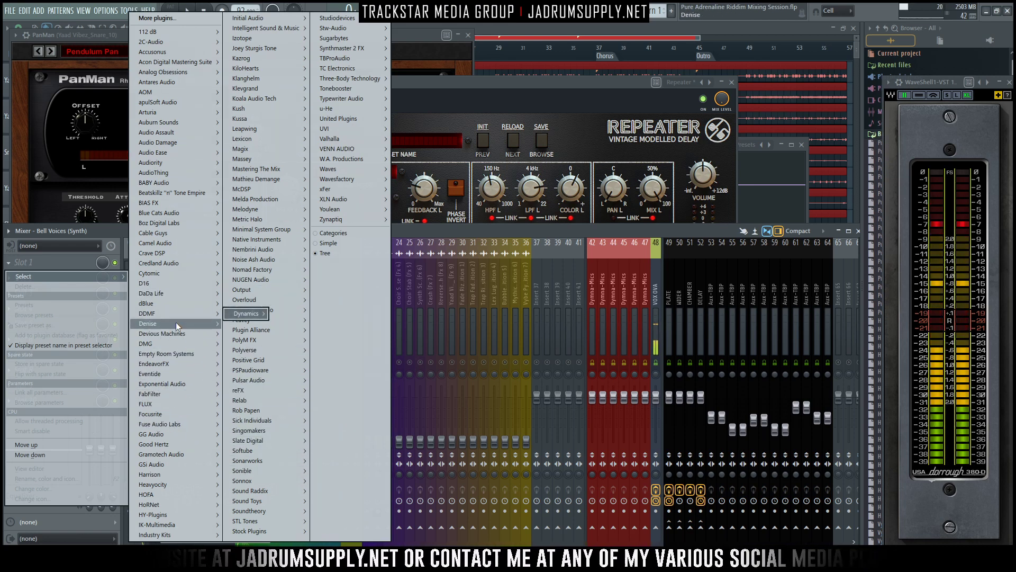
mouse_move(200, 345)
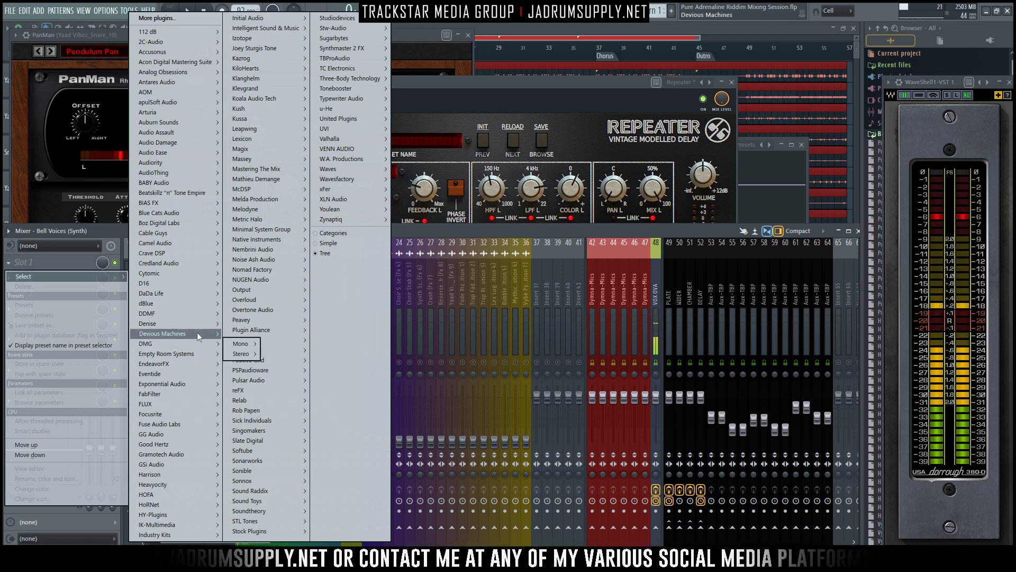
mouse_move(185, 363)
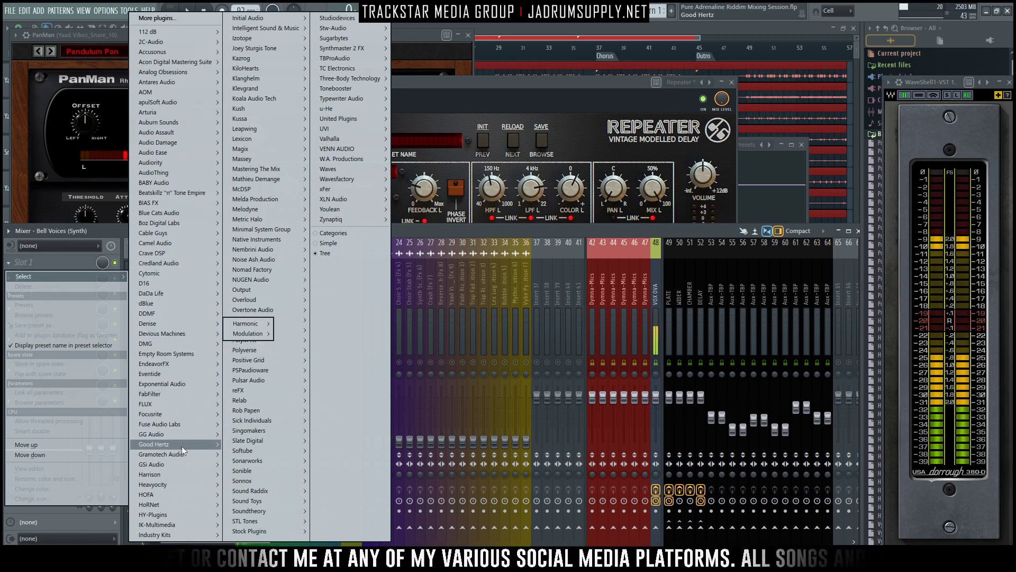
mouse_move(184, 439)
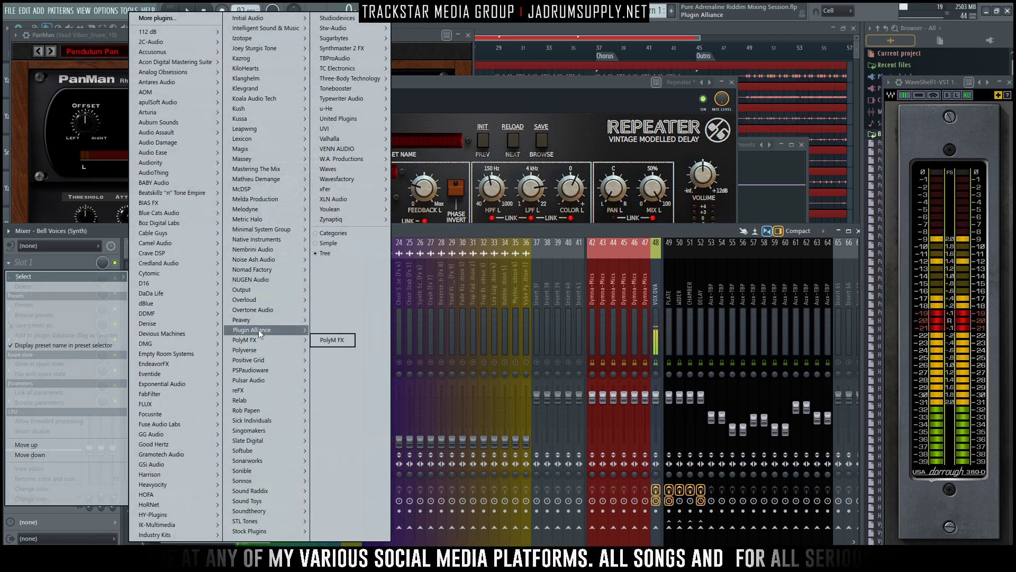
mouse_move(253, 328)
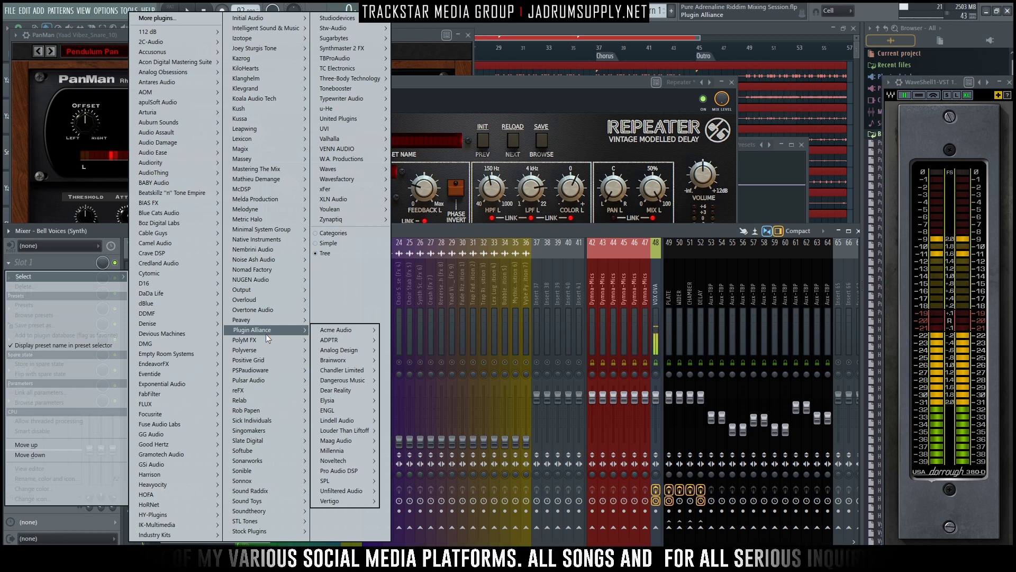
mouse_move(268, 382)
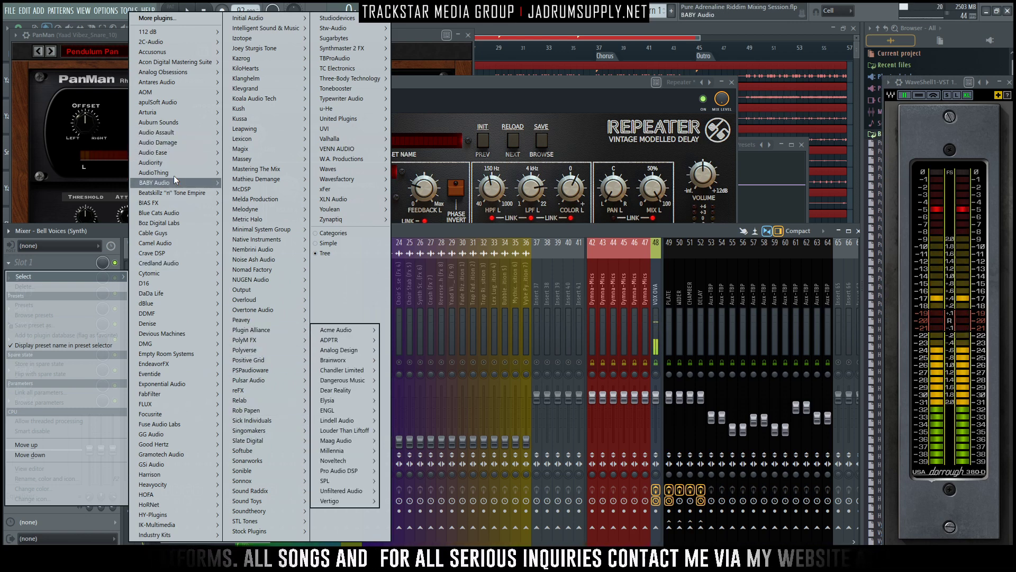
mouse_move(183, 162)
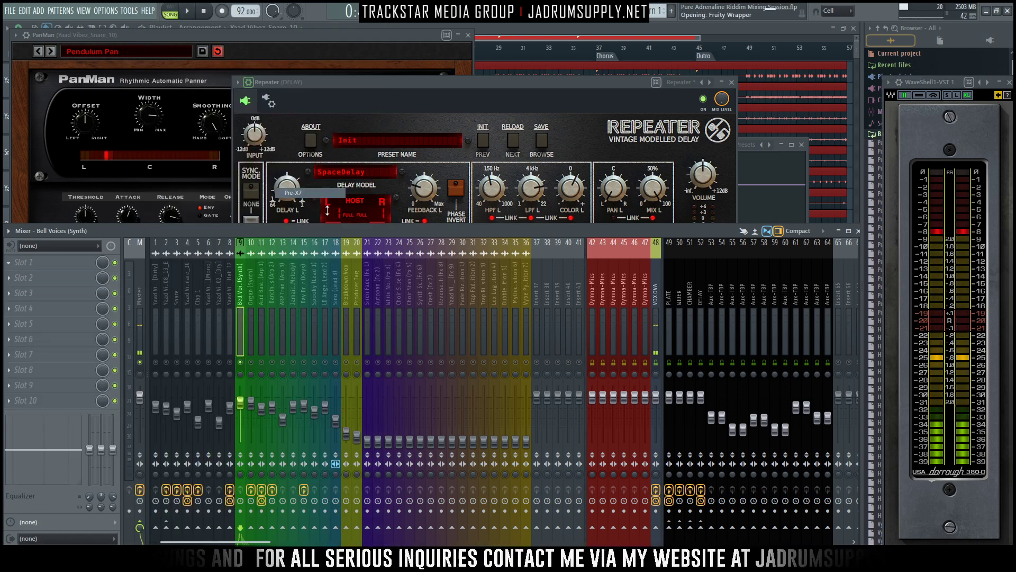
left_click(305, 193)
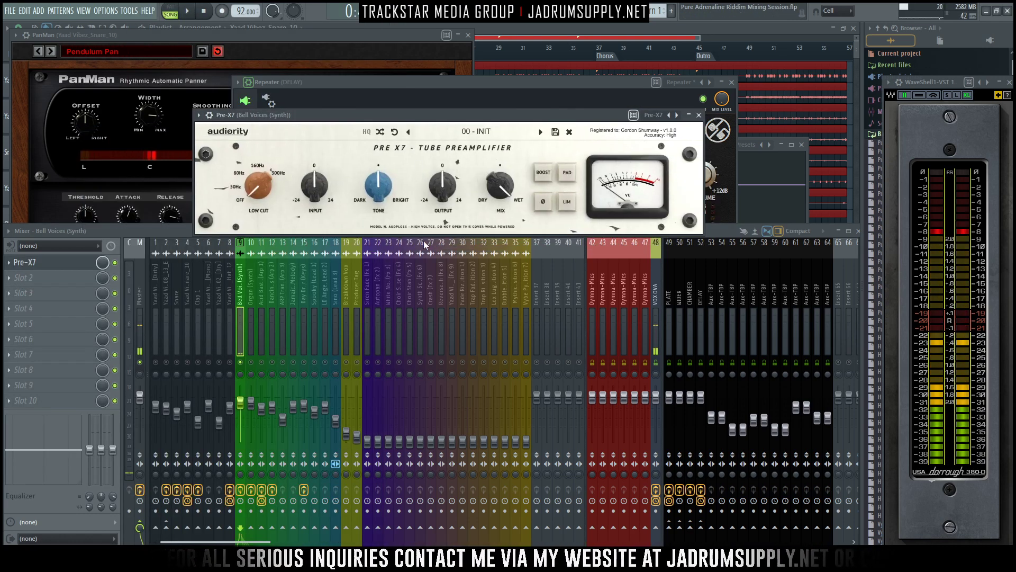
- Raise the Pre-X7's input and output gain, set its low cut to 300 Hz, and turn the tone toward bright
left_click(244, 327)
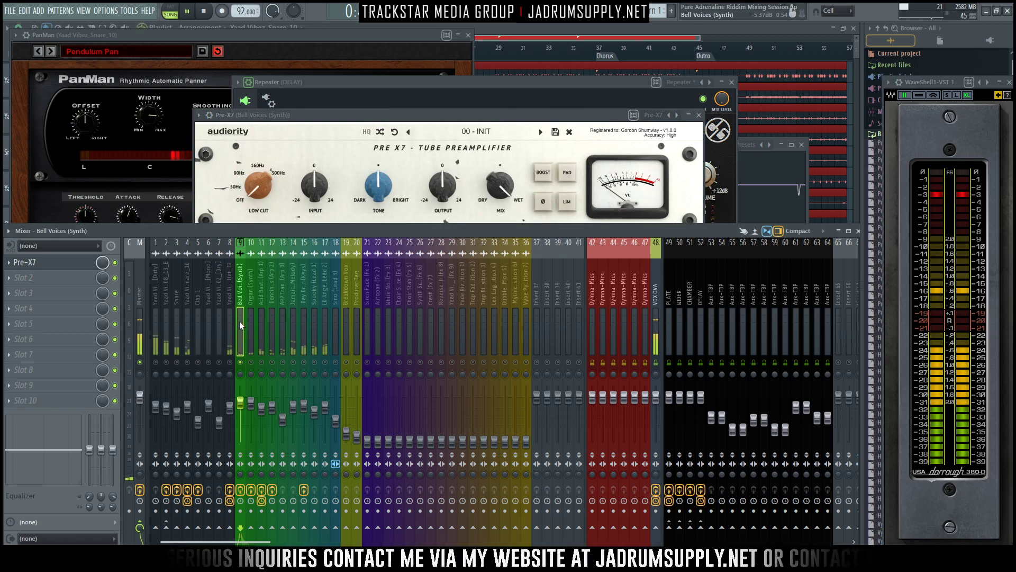
key("space")
left_click_drag(443, 186, 443, 157)
key("space")
left_click_drag(313, 188, 313, 161)
key("space")
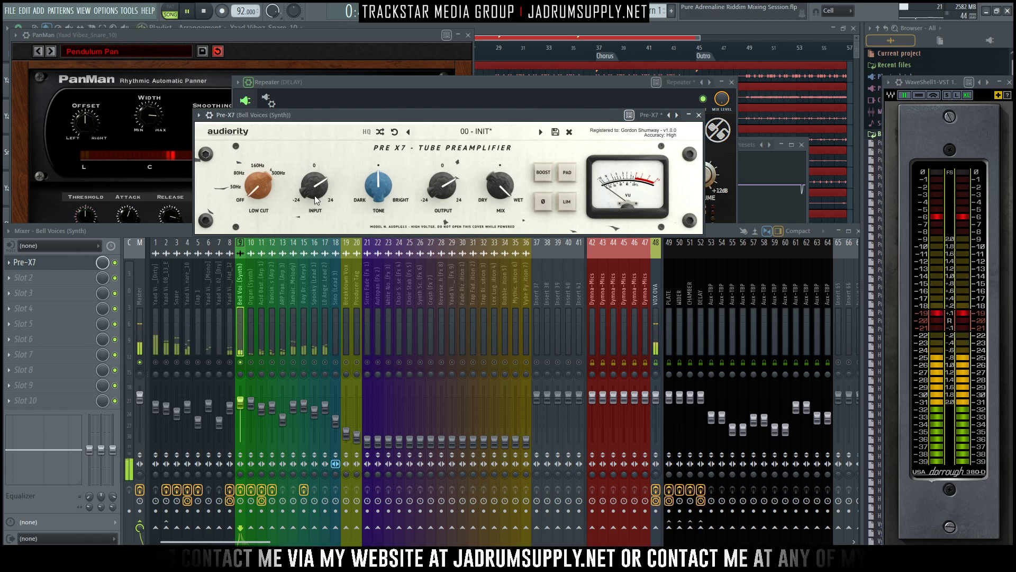
left_click_drag(247, 192, 227, 59)
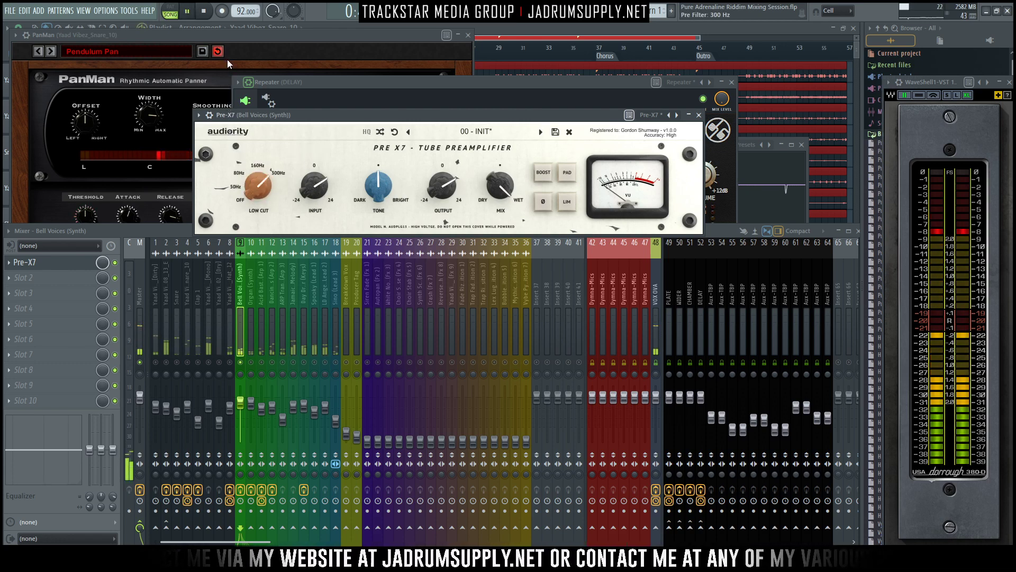
mouse_move(378, 180)
left_mouse_down()
mouse_move(375, 164)
mouse_move(376, 175)
left_mouse_up()
- Send Bell Voices to the PLATE, WIDER and CHAMBER tracks and audition it soloed
left_click(242, 311)
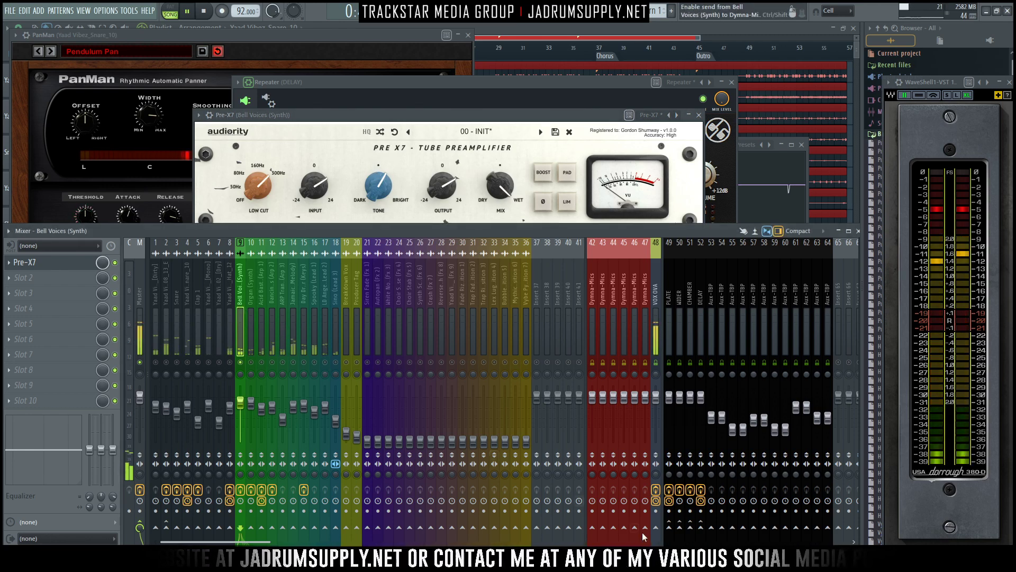
key("space")
left_click(669, 527)
left_click(680, 527)
left_click(690, 527)
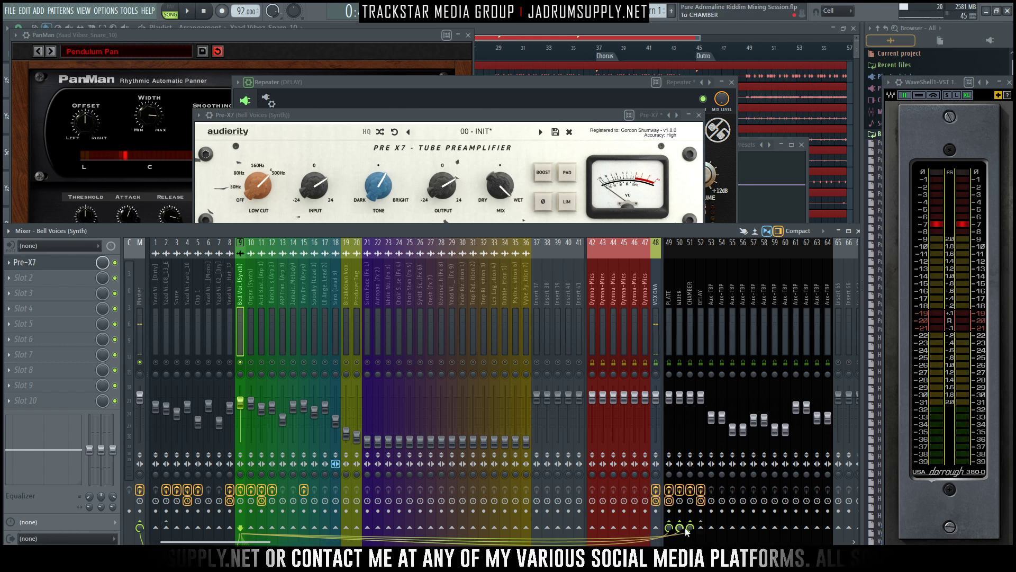
key("space")
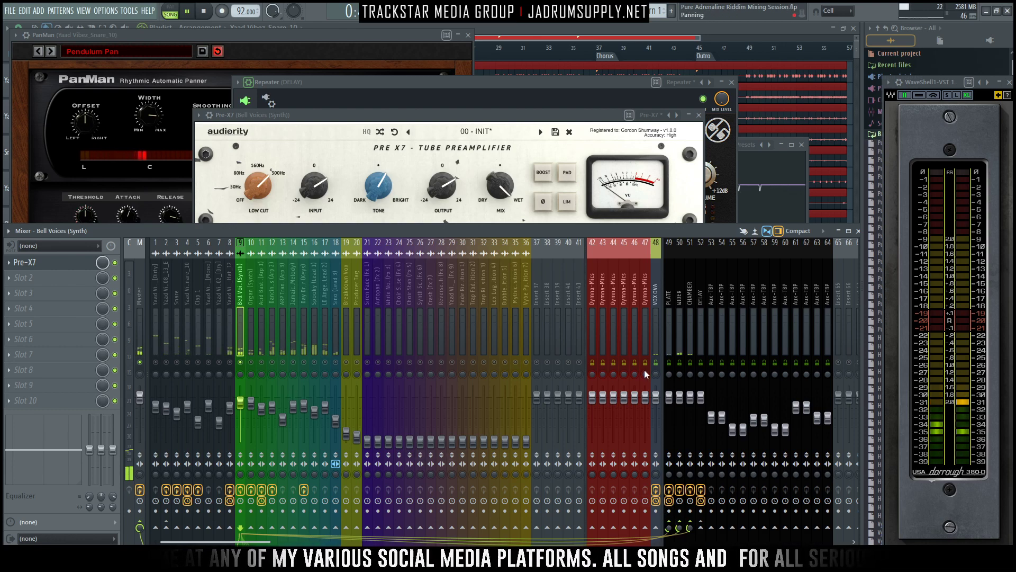
- Compare the soloed Bell Voices with the PLATE, WIDER and CHAMBER returns muted and unmuted during playback
left_click(671, 364)
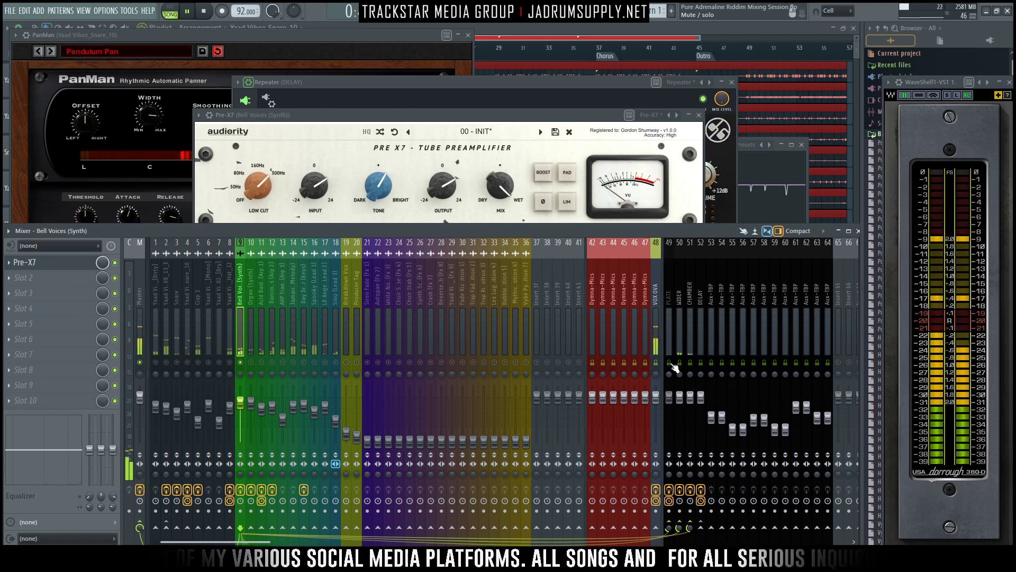
left_click(680, 364)
left_click(695, 365)
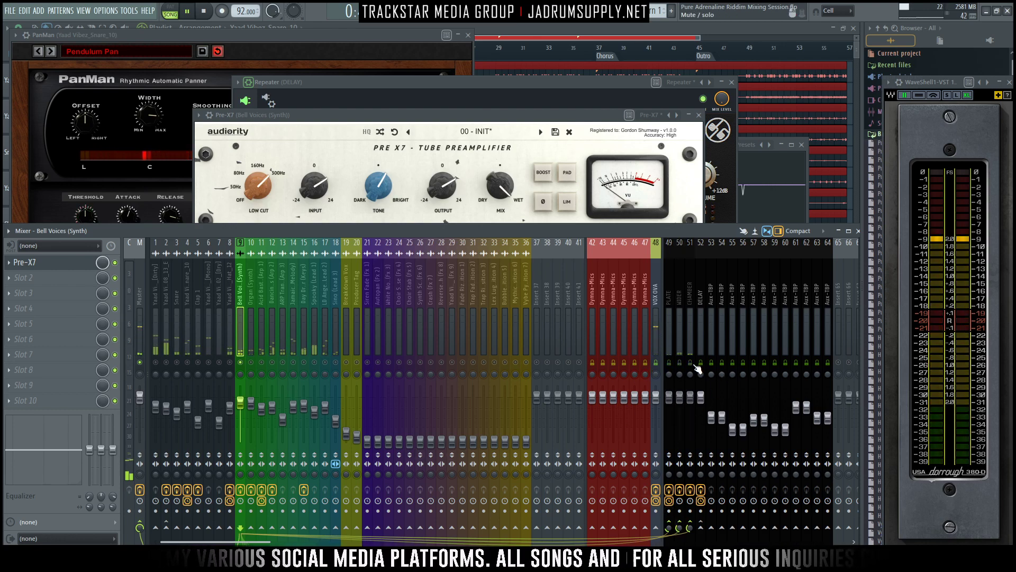
left_click(670, 365)
key("space")
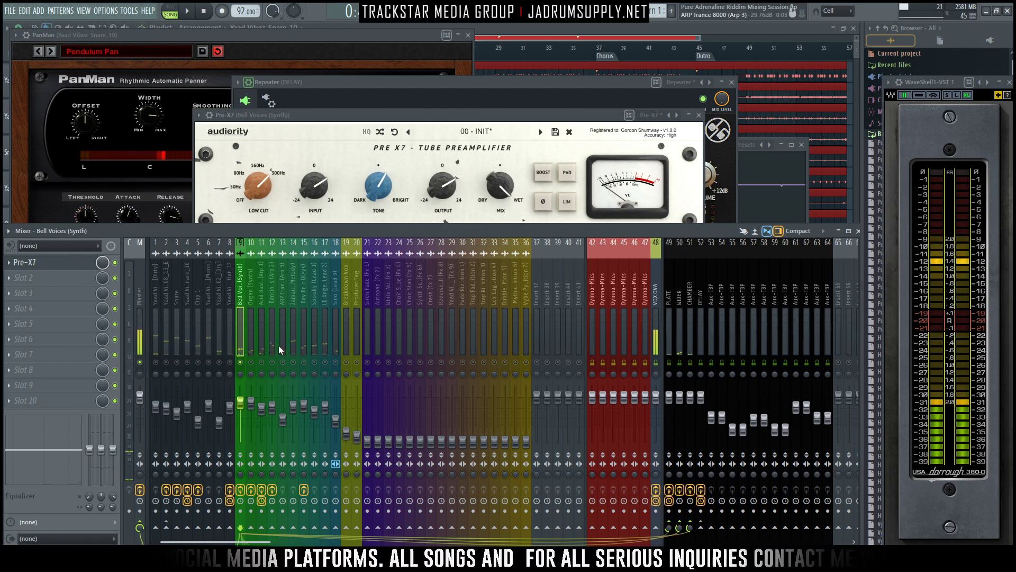
- Unsolo Bell Voices and lower its fader in the full mix, and switch the mixer meters to waveform view
right_click(241, 363)
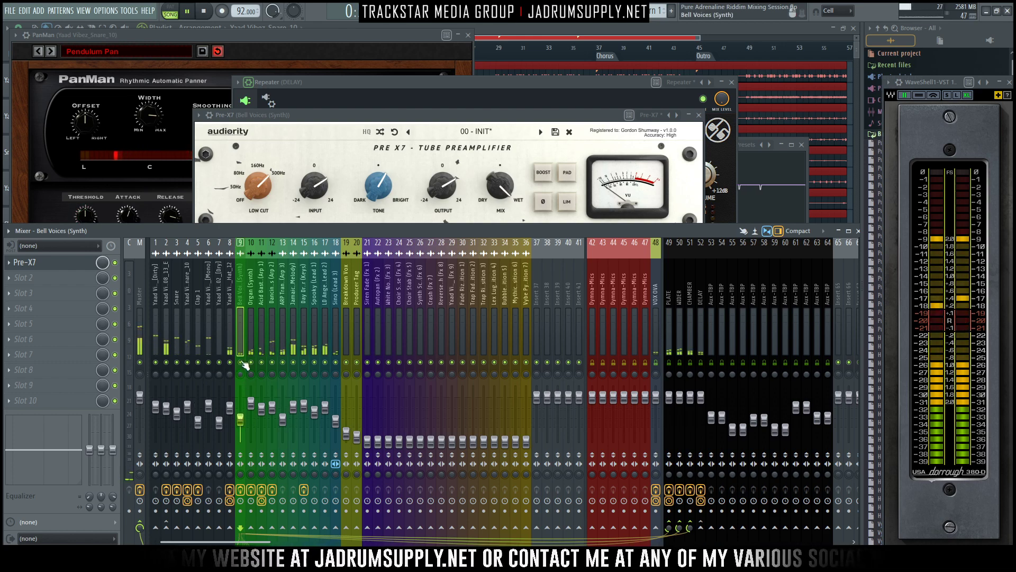
key("alt+w")
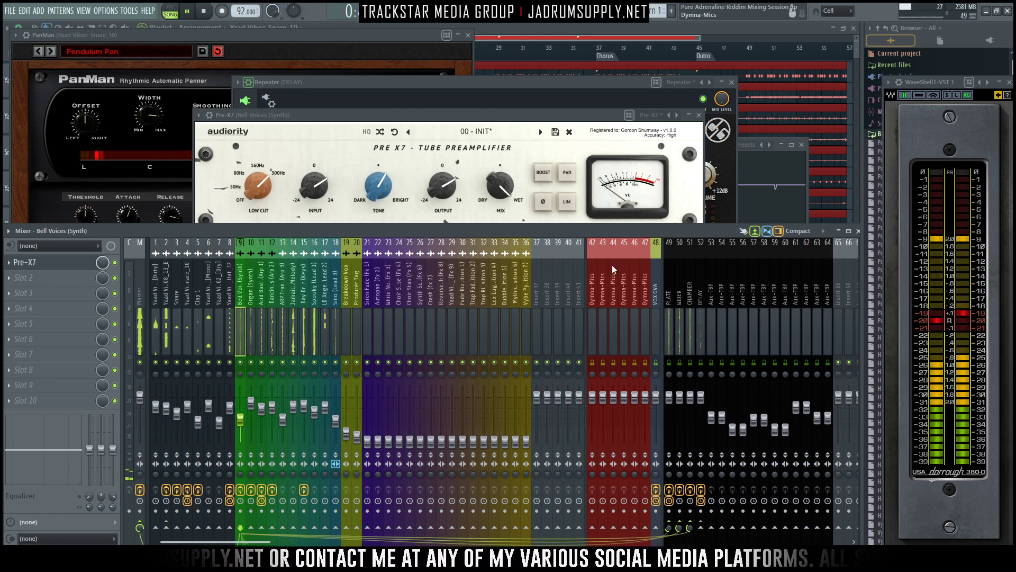
- Stop playback and look over the vocal, FX and transition tracks in the playlist arrangement
left_click(787, 89)
scroll(402, 234, "down", 5)
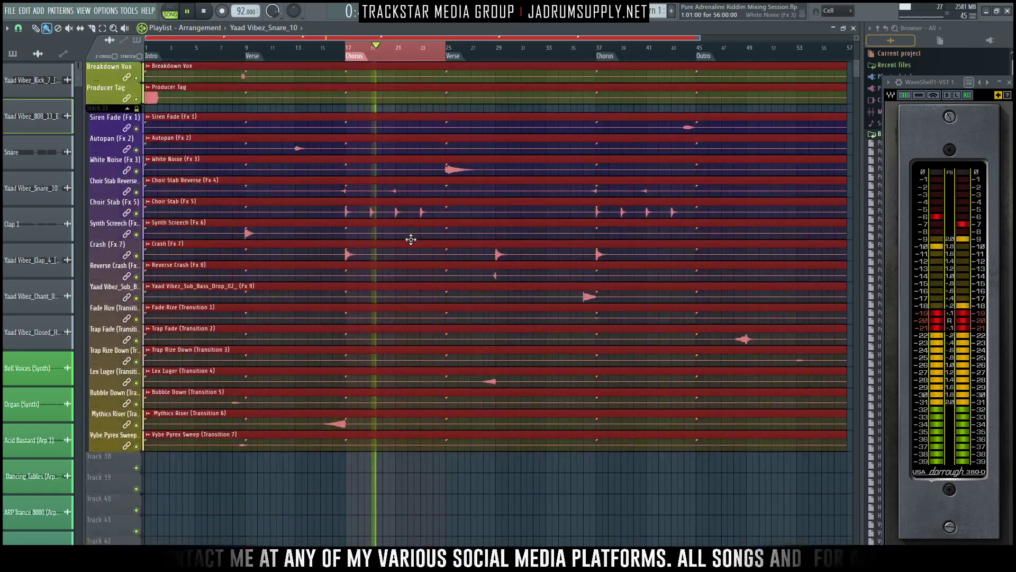
scroll(410, 240, "down", 4)
key("space")
scroll(397, 353, "up", 10)
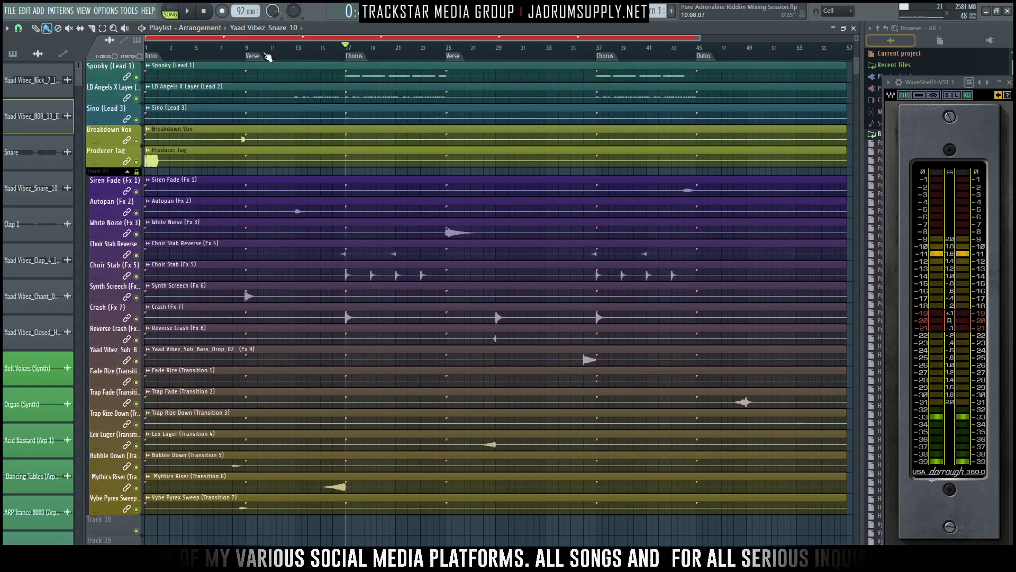
scroll(265, 281, "up", 10)
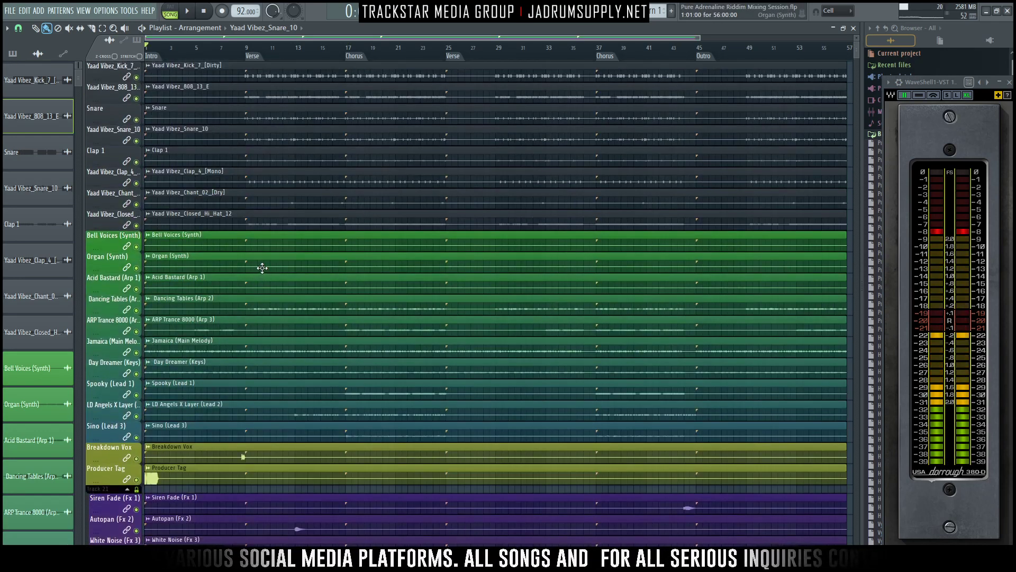
scroll(385, 165, "down", 12)
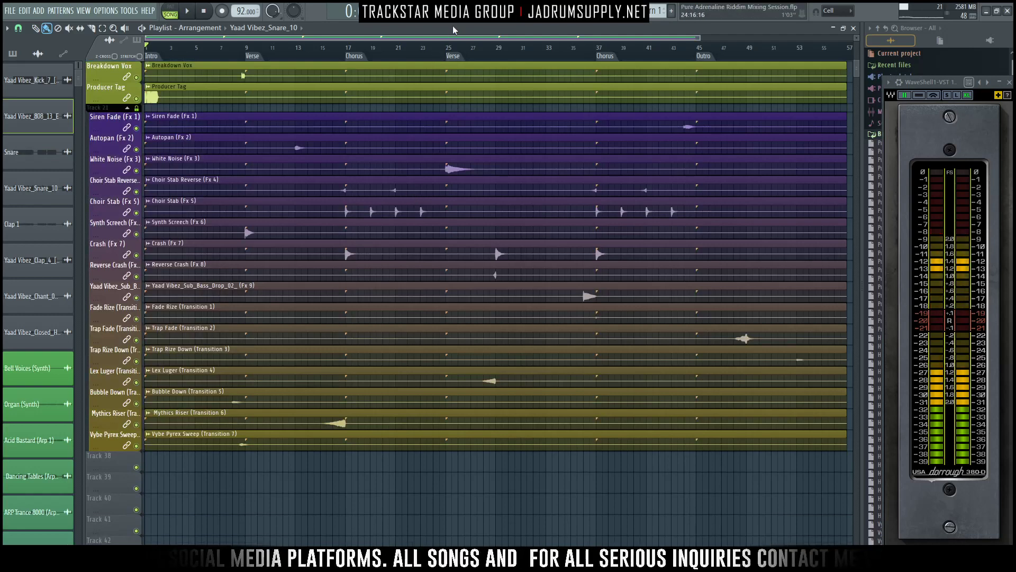
- Load the saved Producer Tags mixer track state onto the Producer Tag track (20)
key("F9")
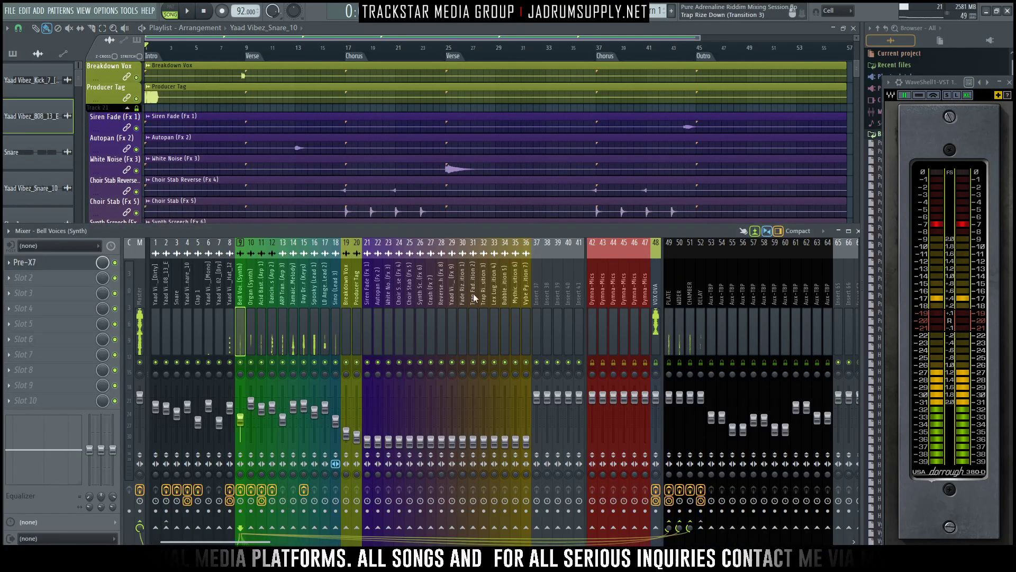
left_click(356, 296)
right_click(358, 249)
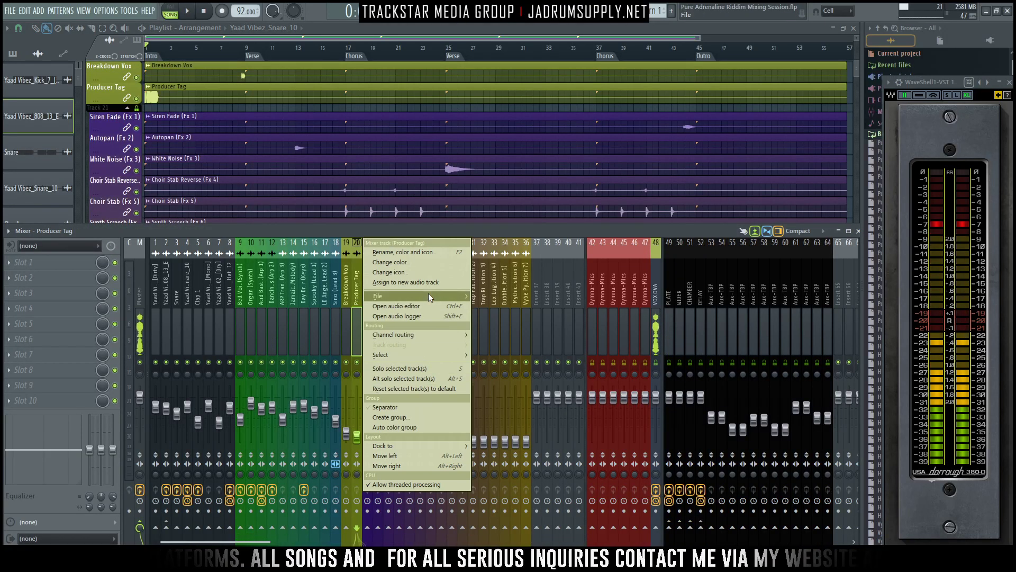
mouse_move(428, 293)
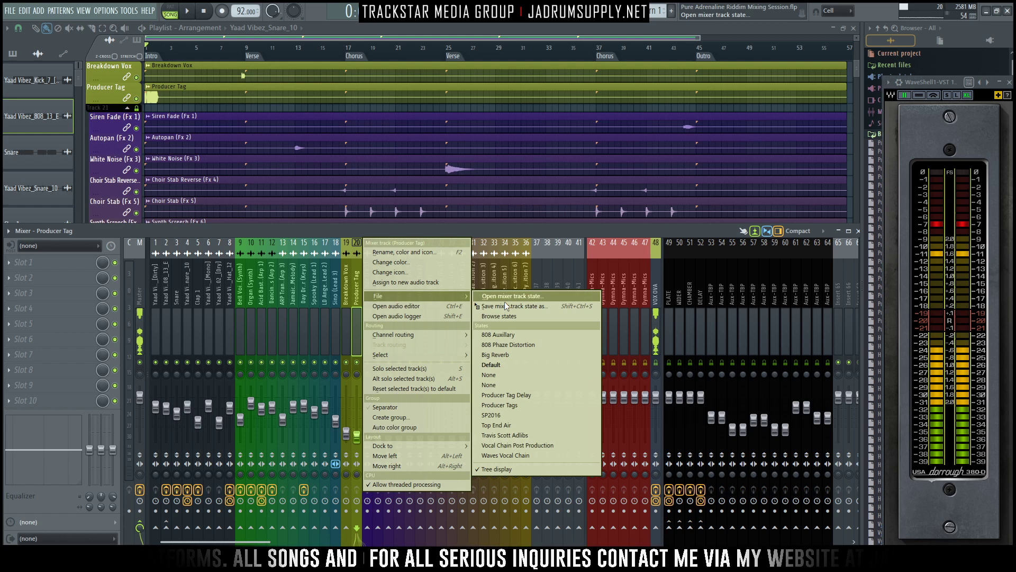
left_click(519, 406)
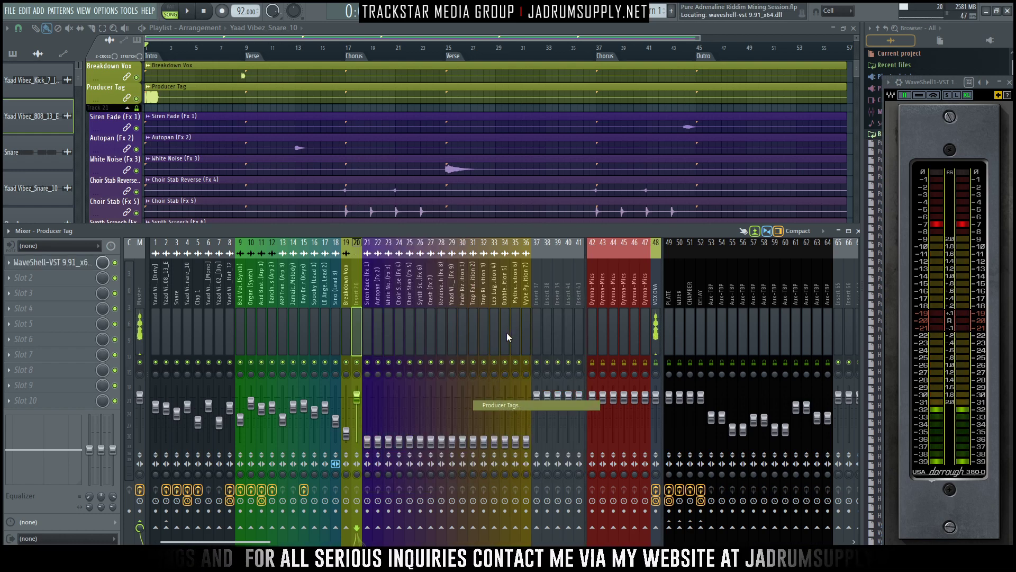
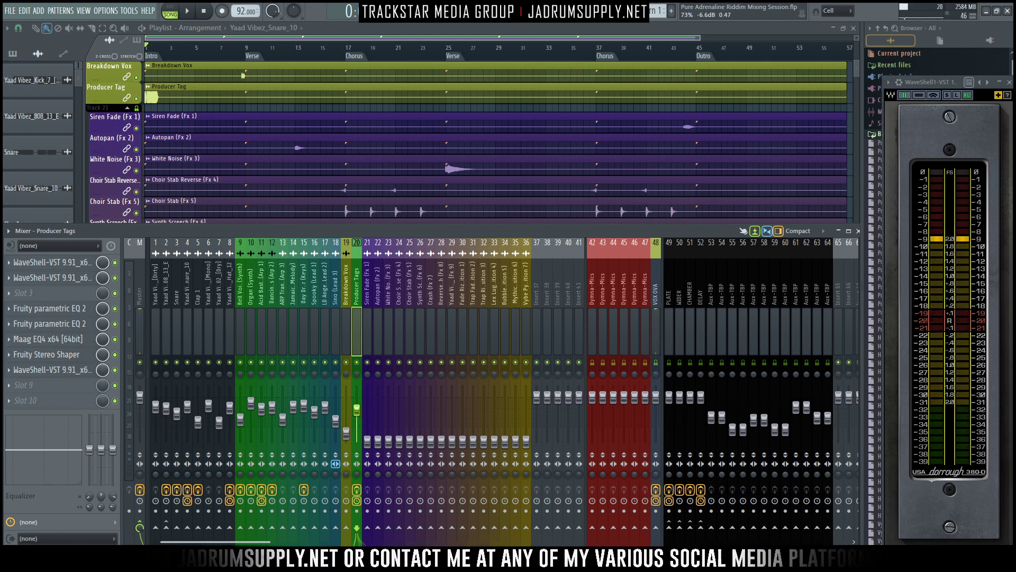
- Lower the Producer Tags fader to about -10.3 dB while playing the intro
key("space")
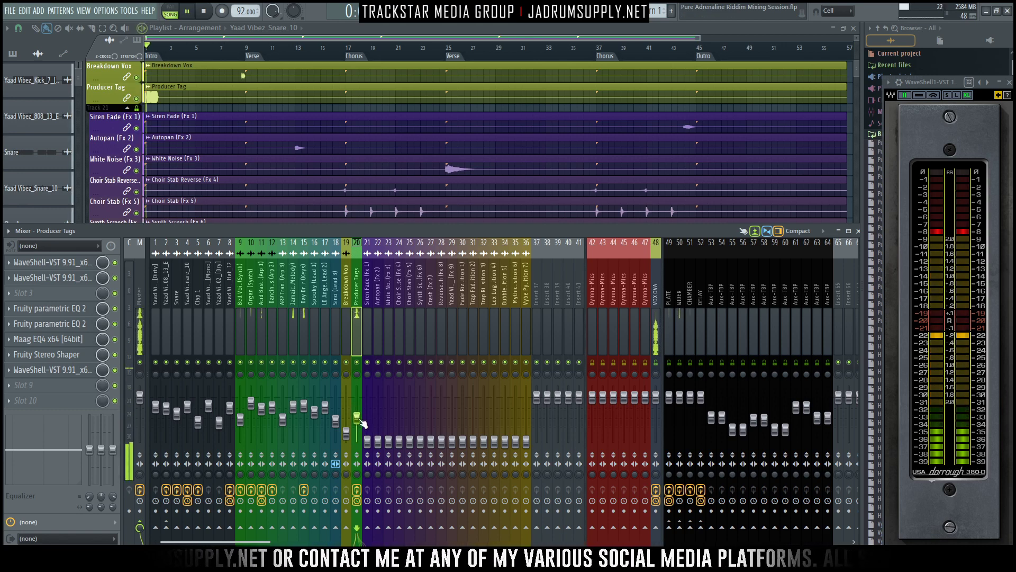
key("space")
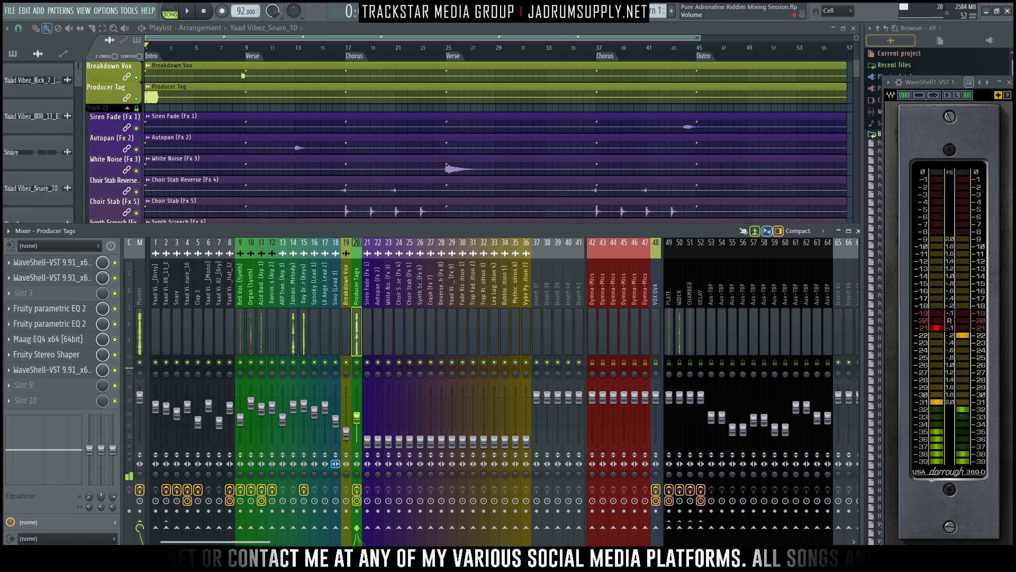
key("space")
left_click_drag(357, 415, 357, 413)
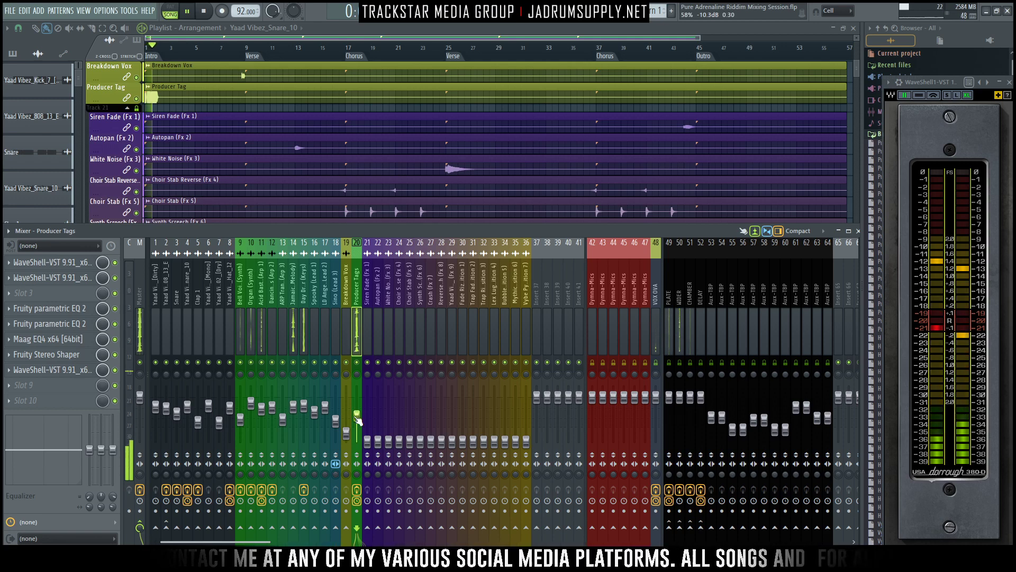
- Route the Producer Tags track to the PLATE, WIDER, CHAMBER and DELAY returns and adjust the send amounts against playback
key("space")
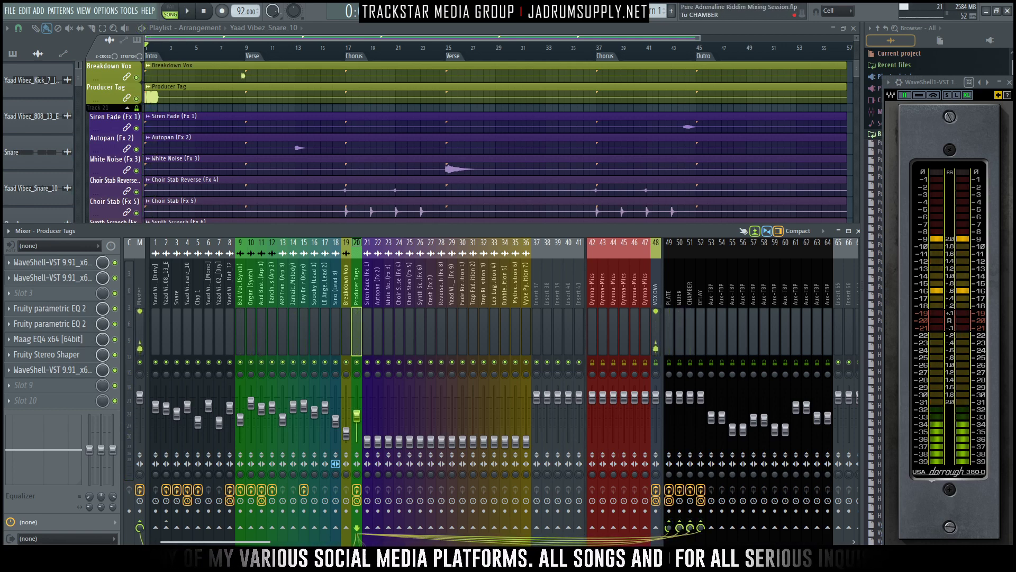
key("space")
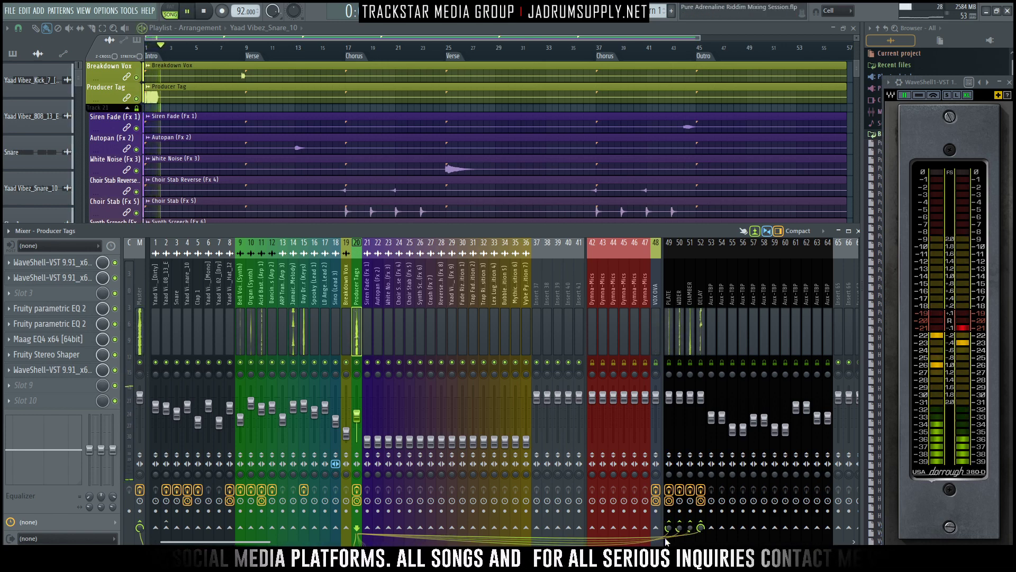
left_click(670, 541)
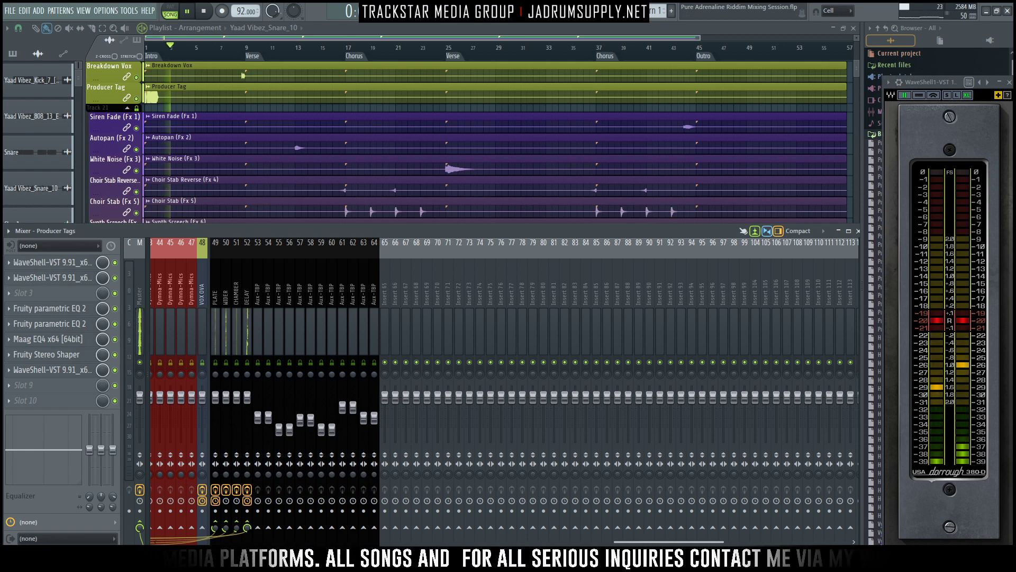
left_click_drag(650, 542, 185, 542)
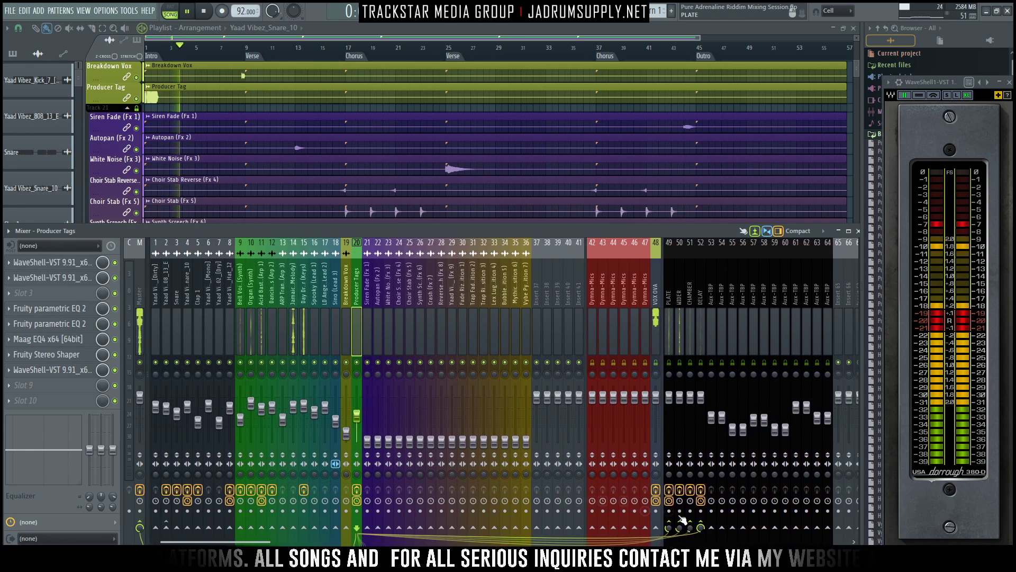
key("space")
key("space")
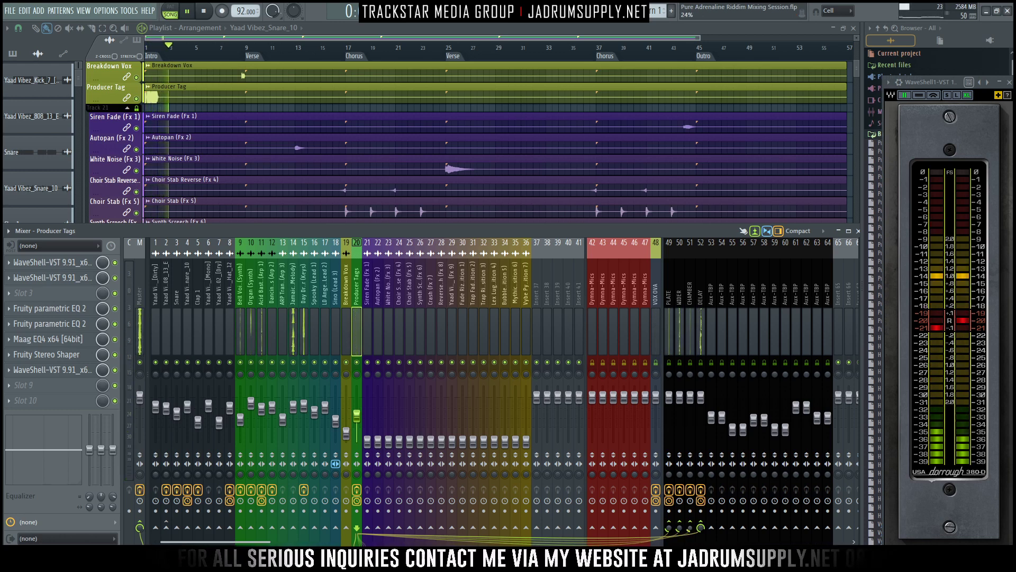
- Raise the Producer Tags fader slightly and replay the intro against the rest of the mix
key("space")
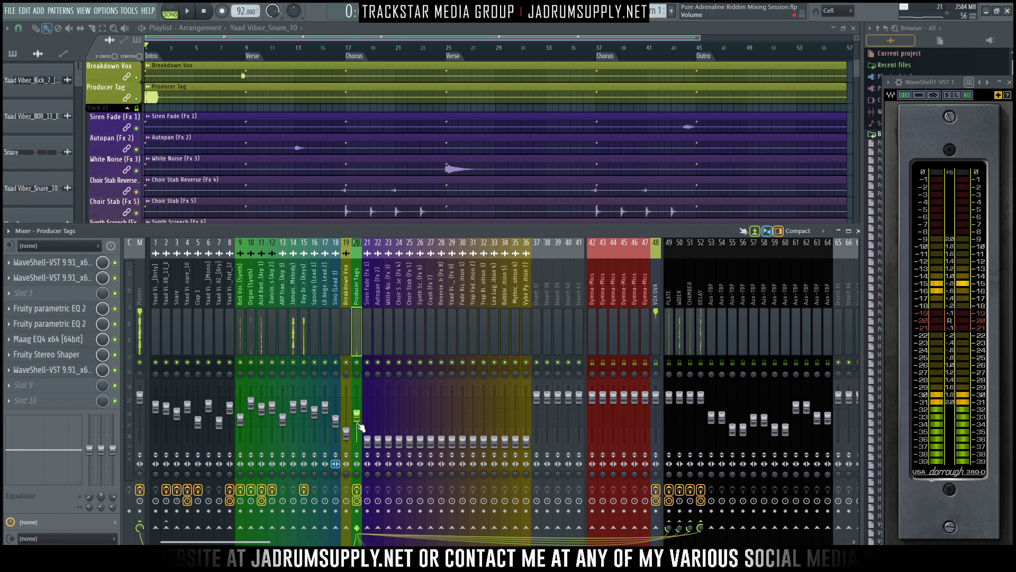
key("space")
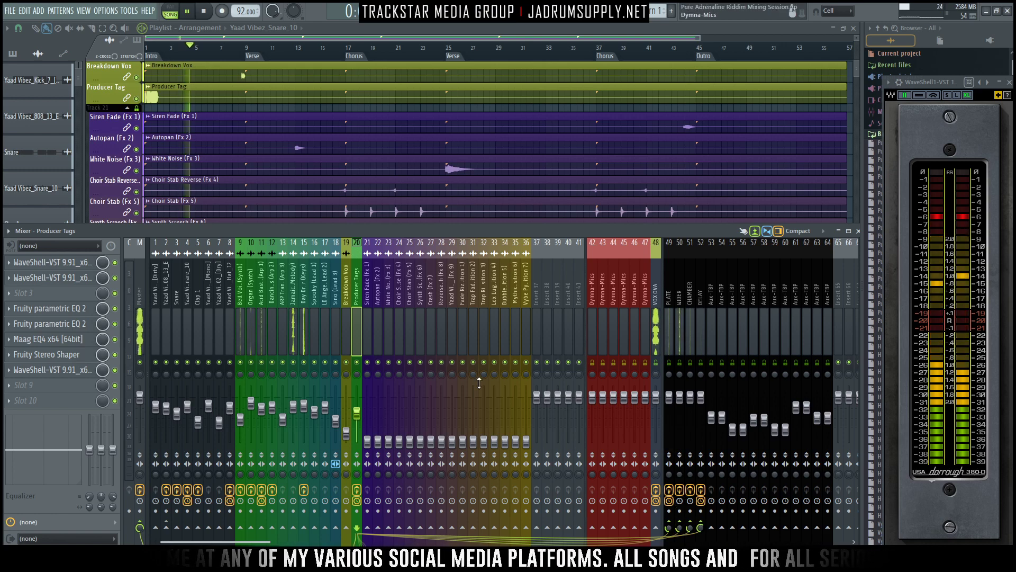
scroll(380, 130, "down", 10)
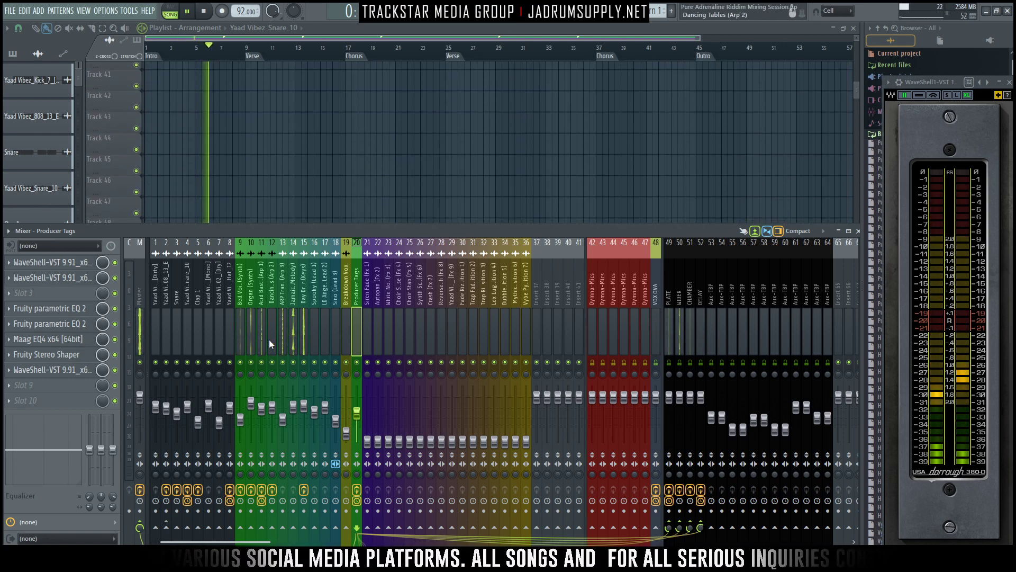
- Raise the faders of mixer tracks 9 to 15 together, bringing Dancing Tables (Arp 2) to -3.8 dB
left_click_drag(239, 339, 300, 341)
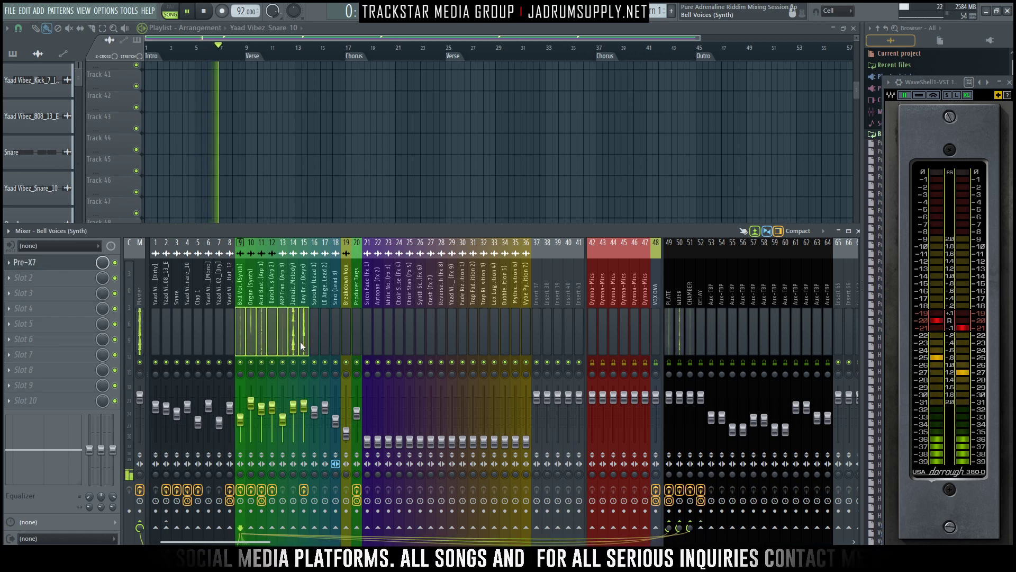
left_click_drag(272, 407, 272, 404)
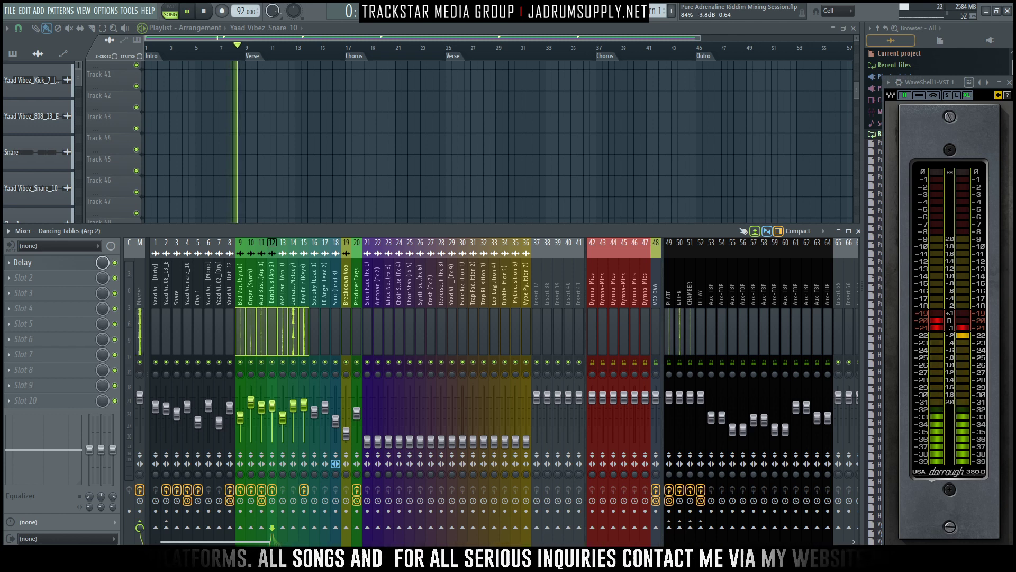
left_click(282, 322)
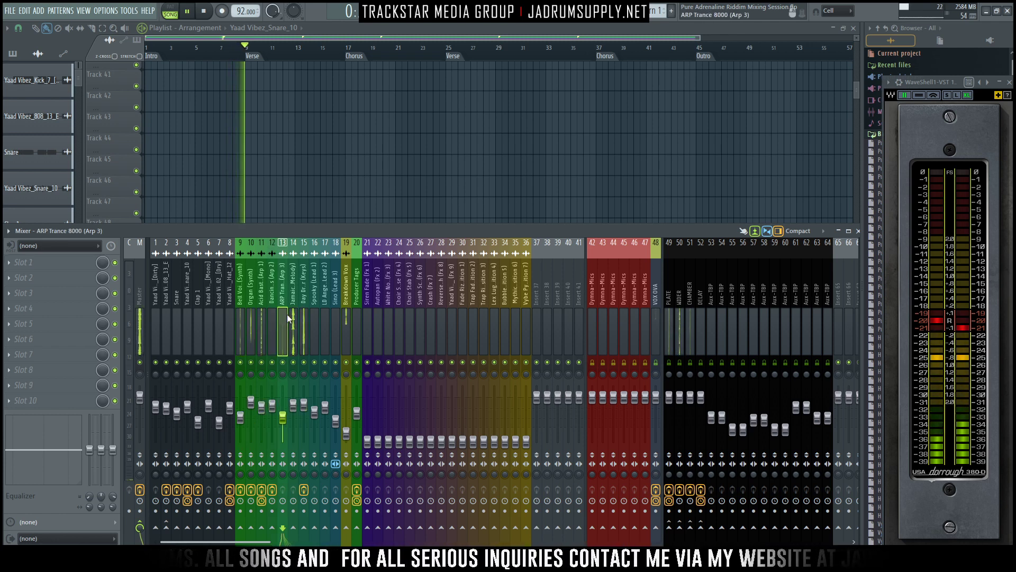
- Select the Breakdown Vox mixer track and raise its fader, stopping playback
left_click(353, 330)
left_click(338, 344)
left_click(349, 348)
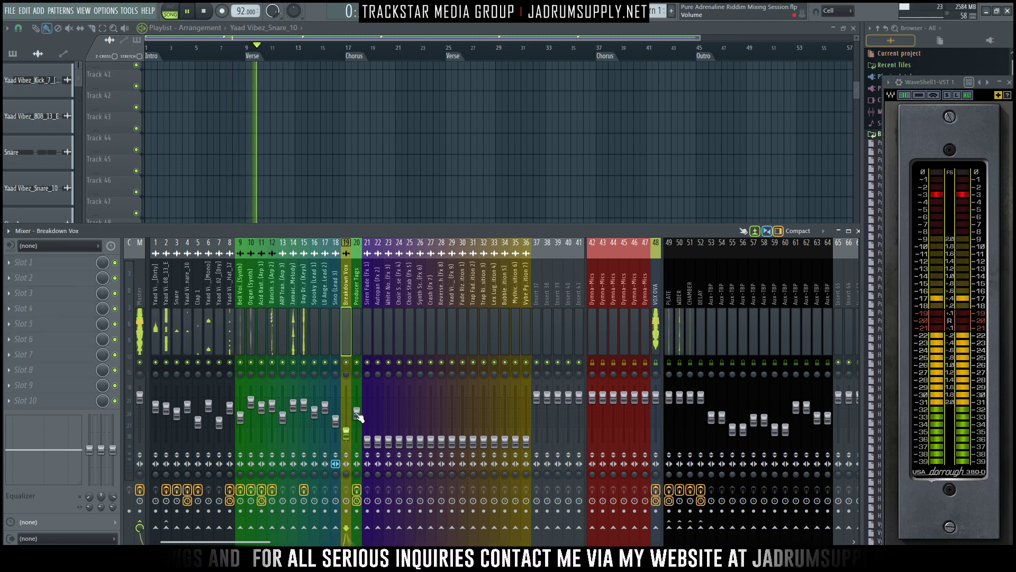
key("space")
left_click_drag(348, 434, 348, 419)
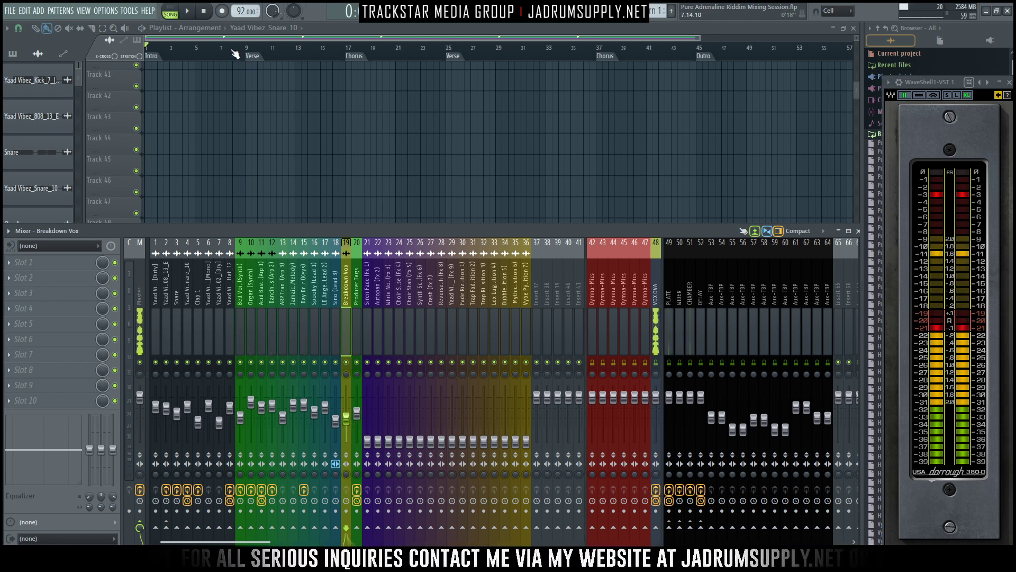
- Play from just before the first Verse marker and fine-tune the Breakdown Vox fader to about -11.1 dB
left_click(232, 49)
key("space")
key("F9")
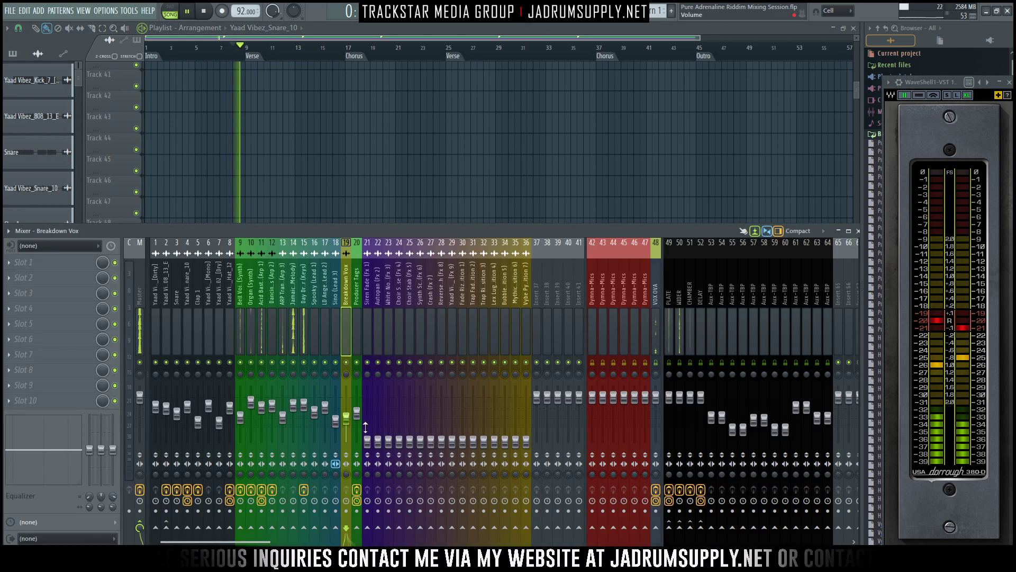
left_click_drag(348, 421, 348, 419)
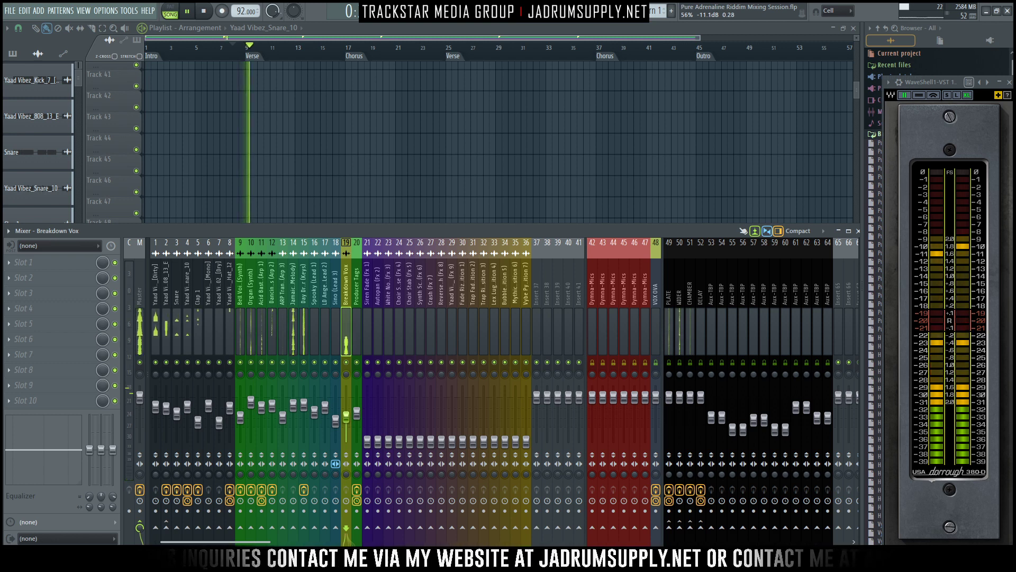
key("space")
- Route the Breakdown Vox track to the PLATE and CHAMBER returns and lower the send amounts
left_click(671, 527)
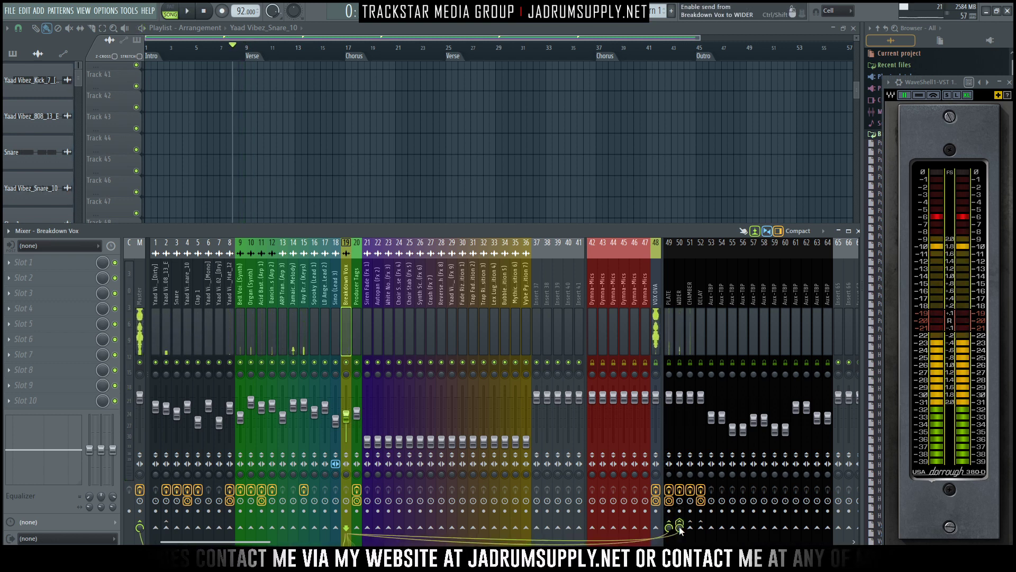
left_click(680, 528)
left_click(690, 528)
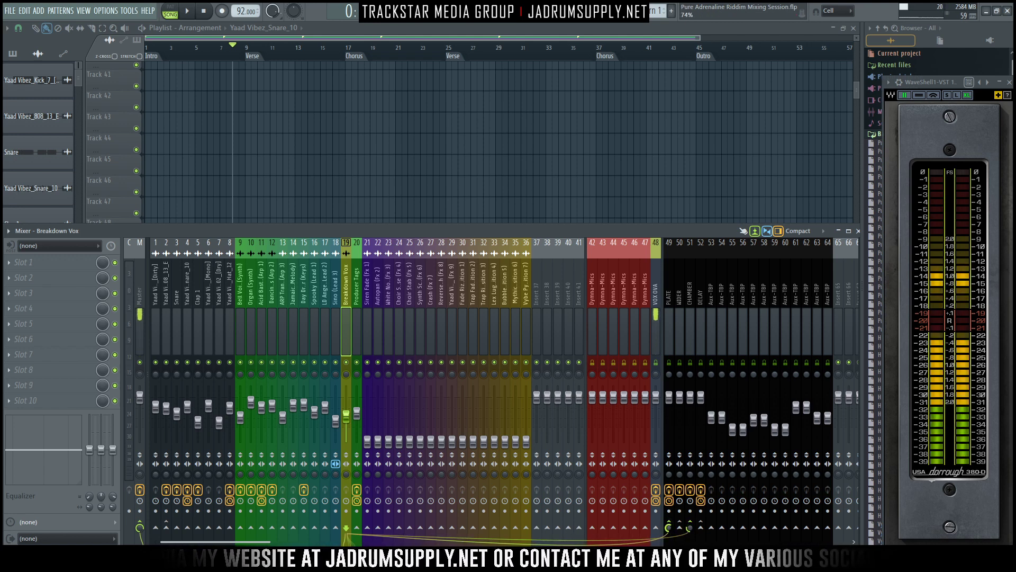
- Play the lead-in to the first Verse and examine the Breakdown Vox waveform up close in the playlist
key("space")
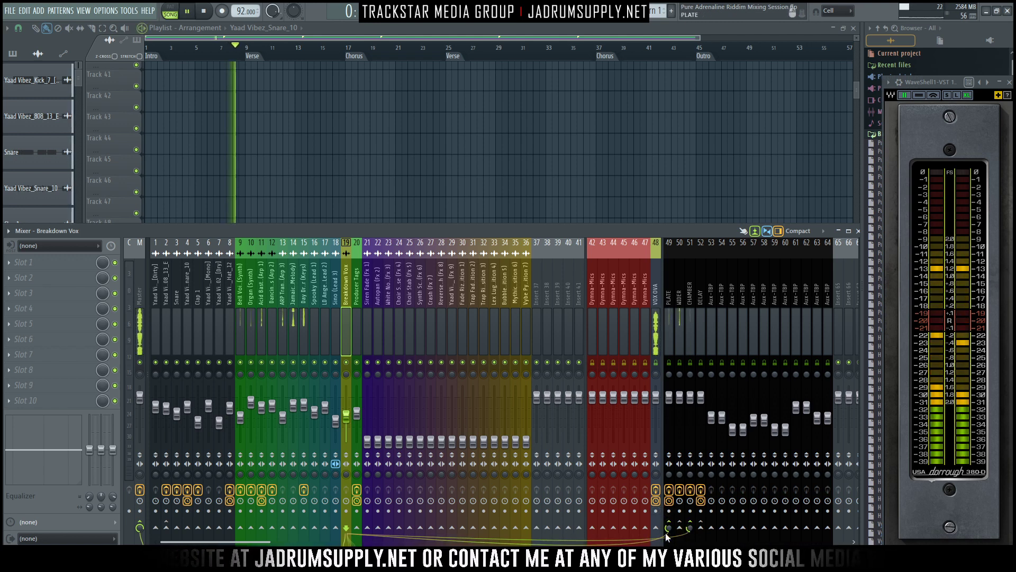
scroll(256, 176, "up", 10)
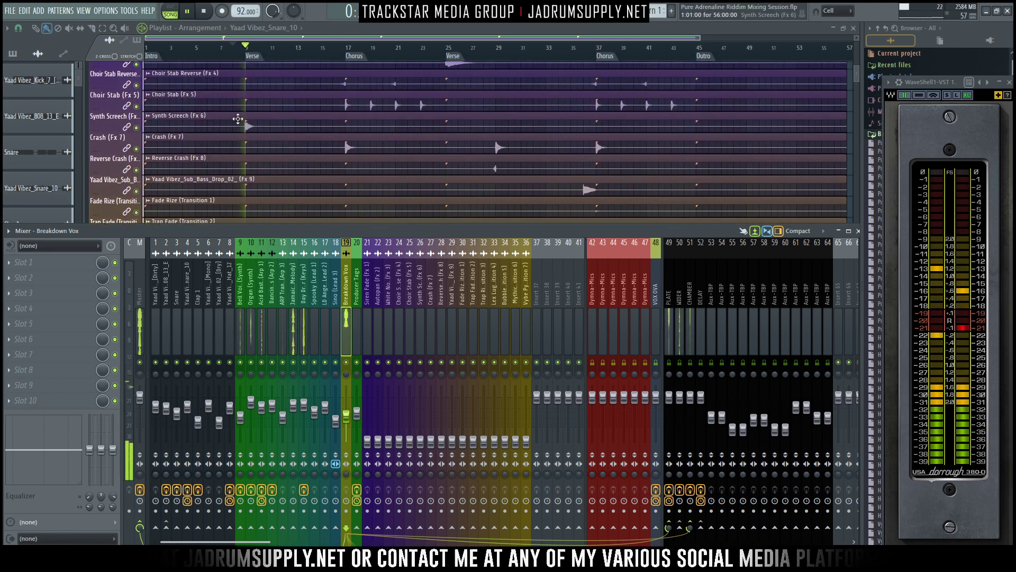
scroll(246, 55, "up", 10)
key("space")
scroll(234, 106, "down", 6)
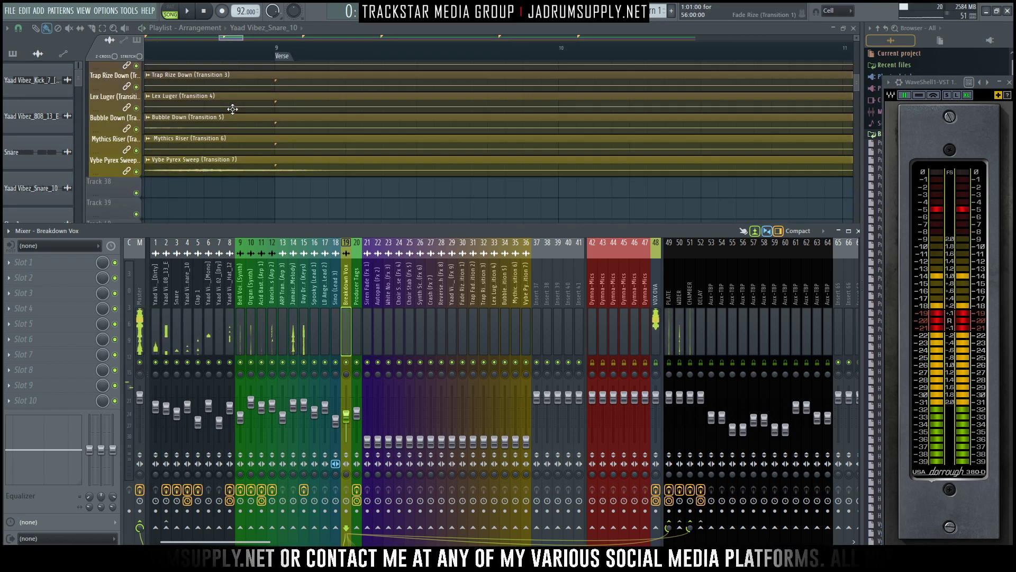
scroll(228, 111, "up", 4)
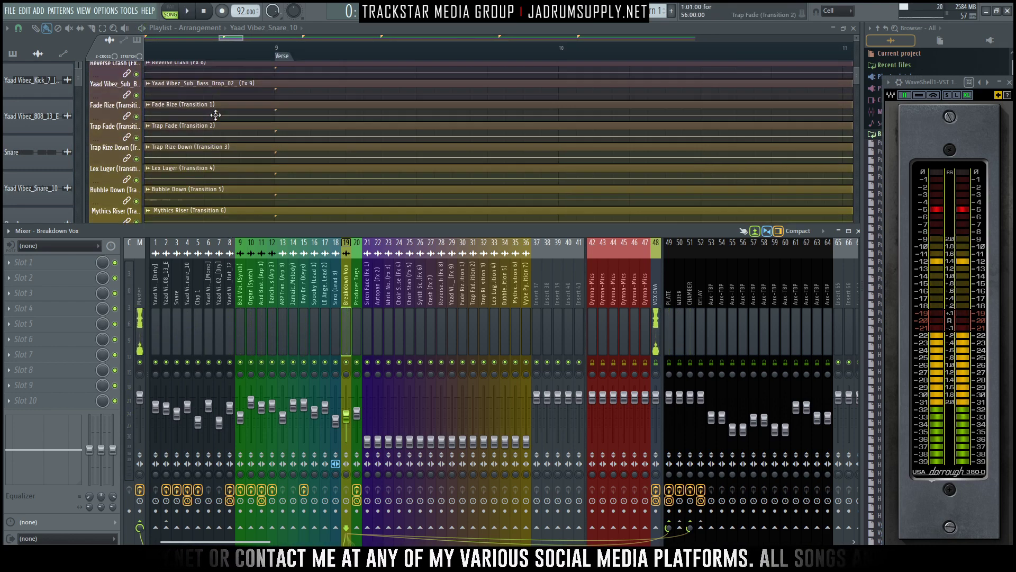
scroll(216, 115, "up", 14)
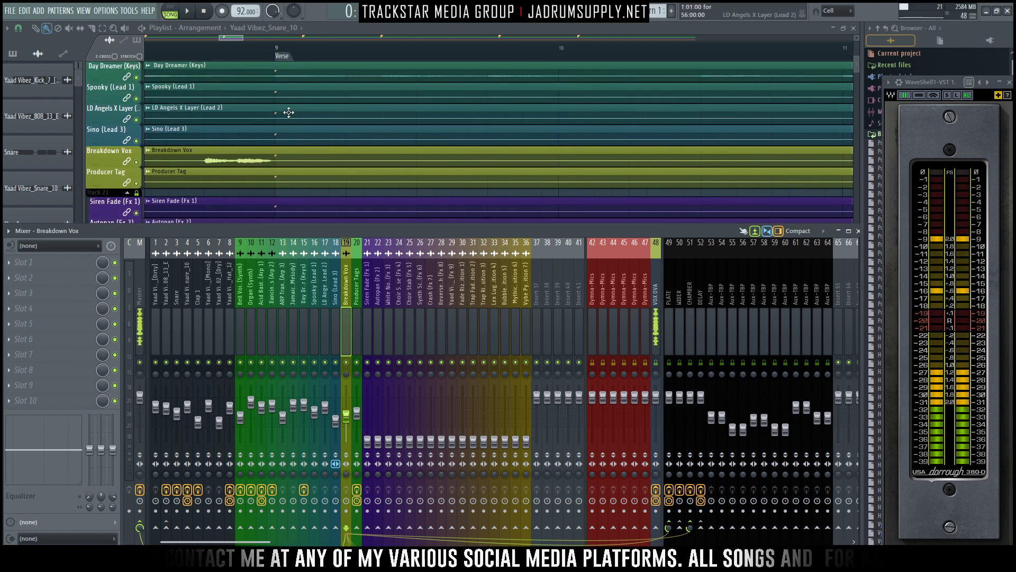
scroll(213, 133, "up", 3)
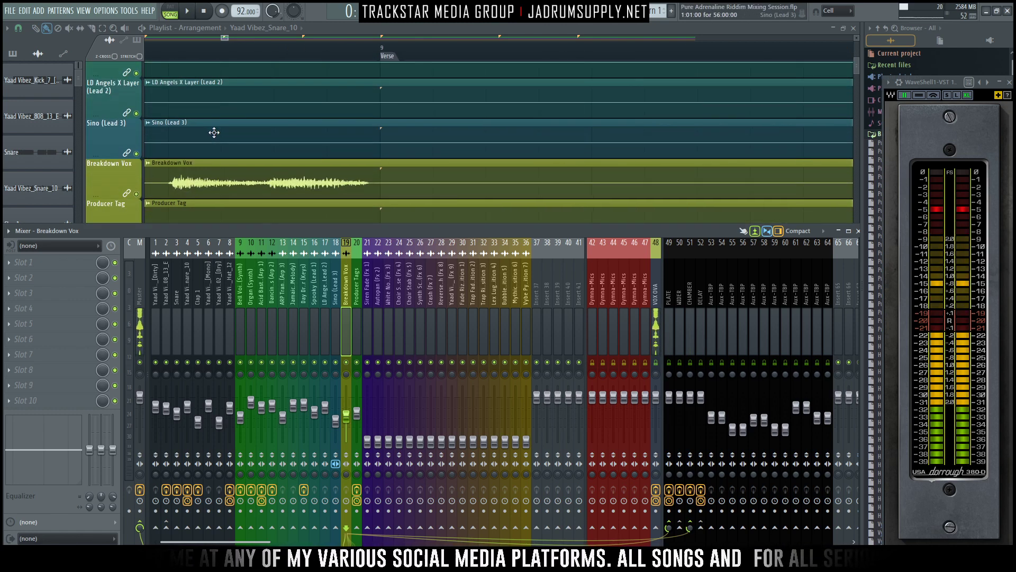
scroll(214, 133, "up", 4)
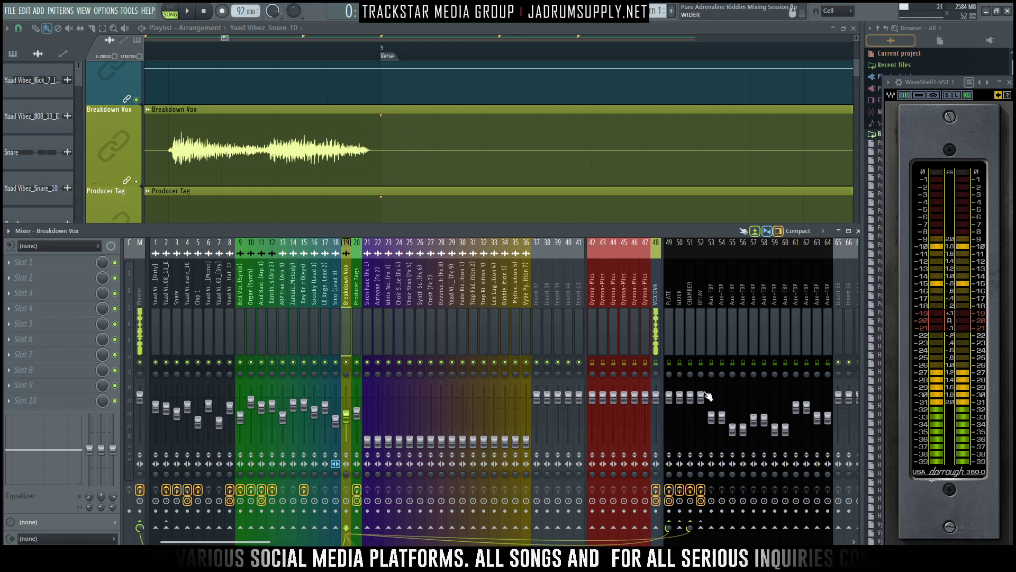
key("space")
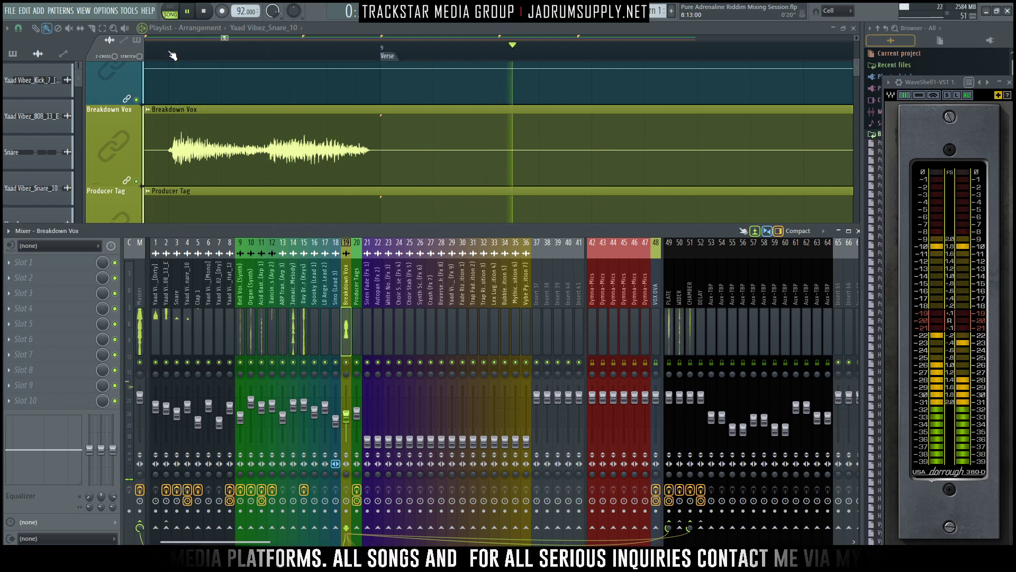
key("space")
- Select the playlist time range from the start of the Breakdown Vox phrase to past the Verse marker and play it
left_click_drag(170, 53, 615, 74)
left_click(482, 12)
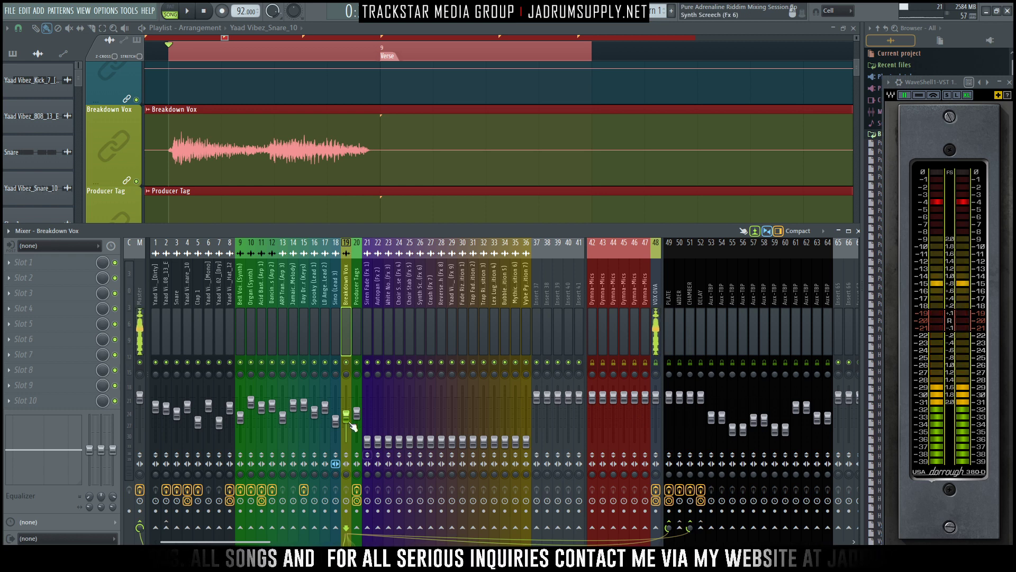
key("space")
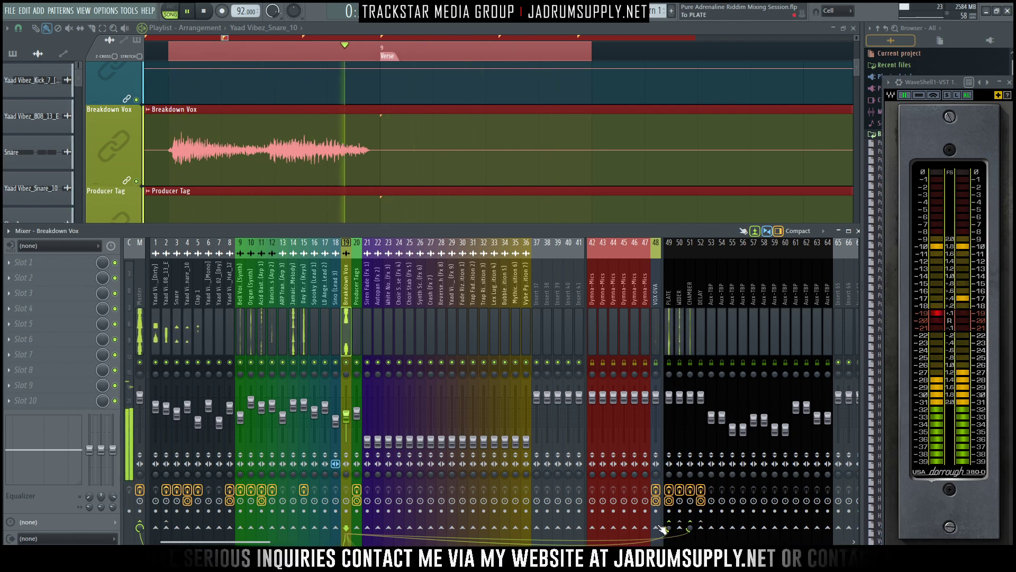
key("space")
- Insert an empty playlist track between Breakdown Vox and Producer Tag
right_click(116, 189)
left_click(147, 379)
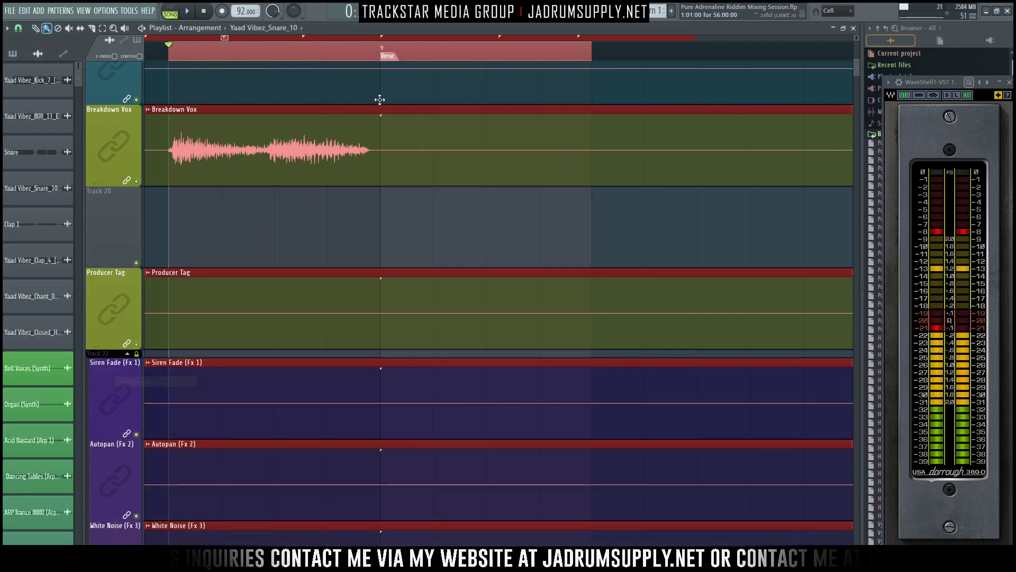
key("F9")
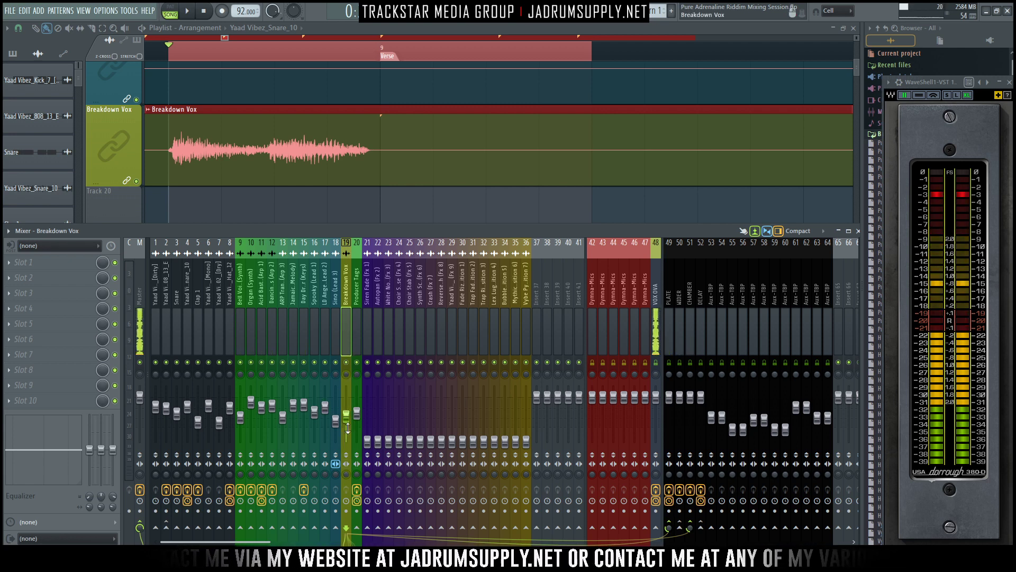
- Deselect the playlist clips, keeping the time range, and create an automation clip for the Breakdown Vox volume fader
left_click(354, 219)
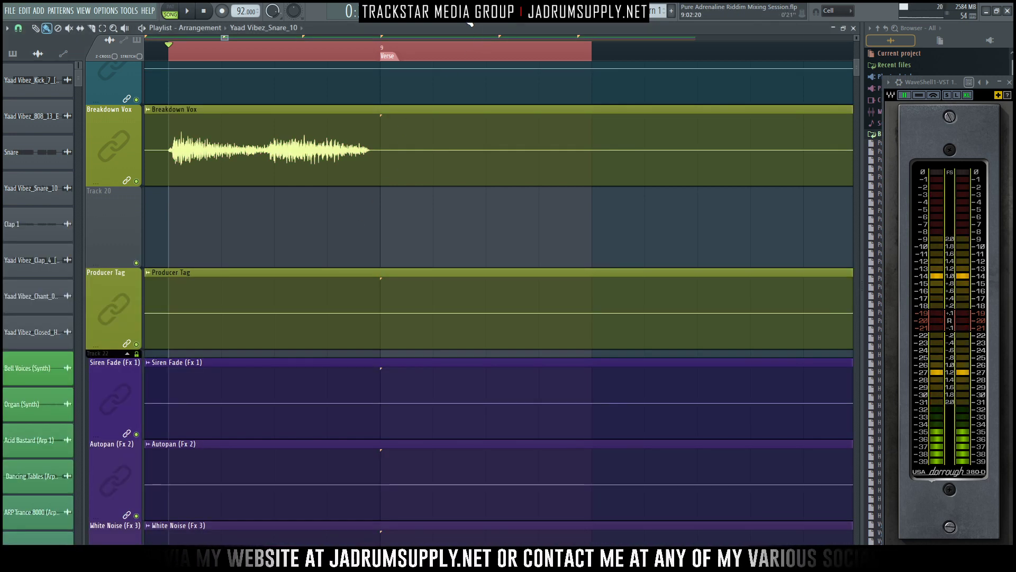
left_click(467, 15)
right_click(347, 418)
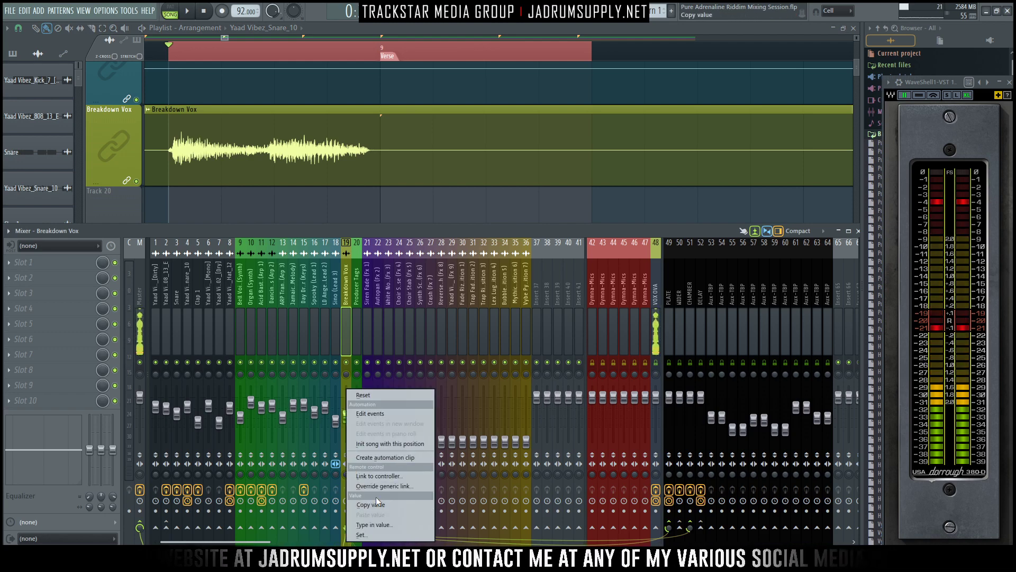
left_click(413, 457)
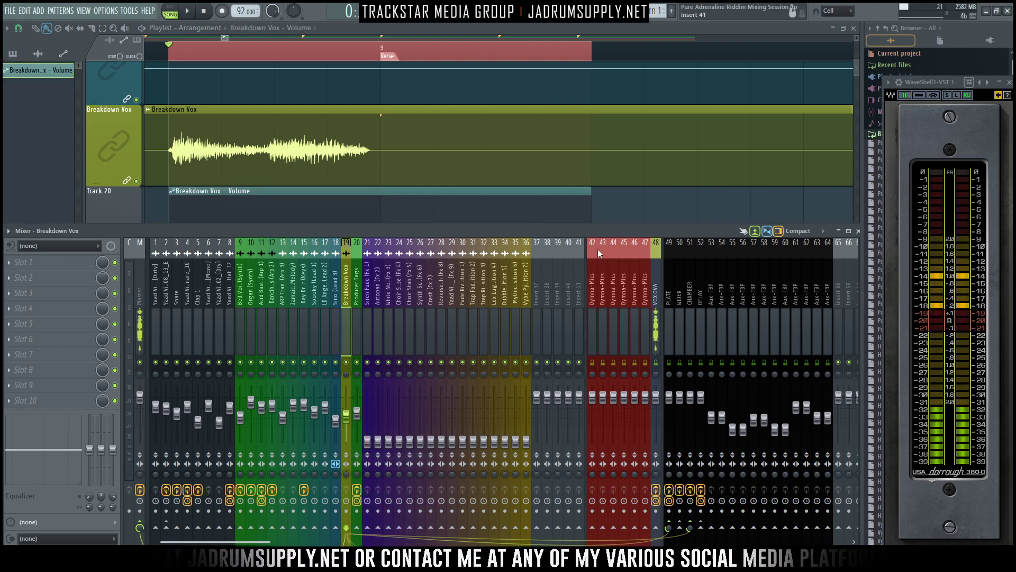
- Shape the Breakdown Vox volume automation to fall to minimum at the Verse marker and stay there until the clip's end
scroll(514, 193, "up", 3)
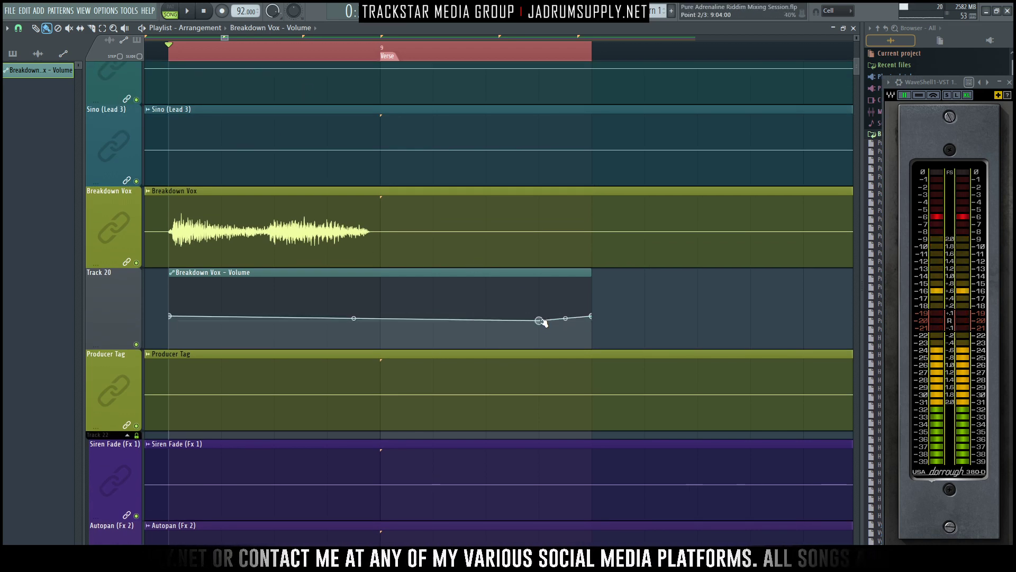
left_click_drag(590, 316, 593, 370)
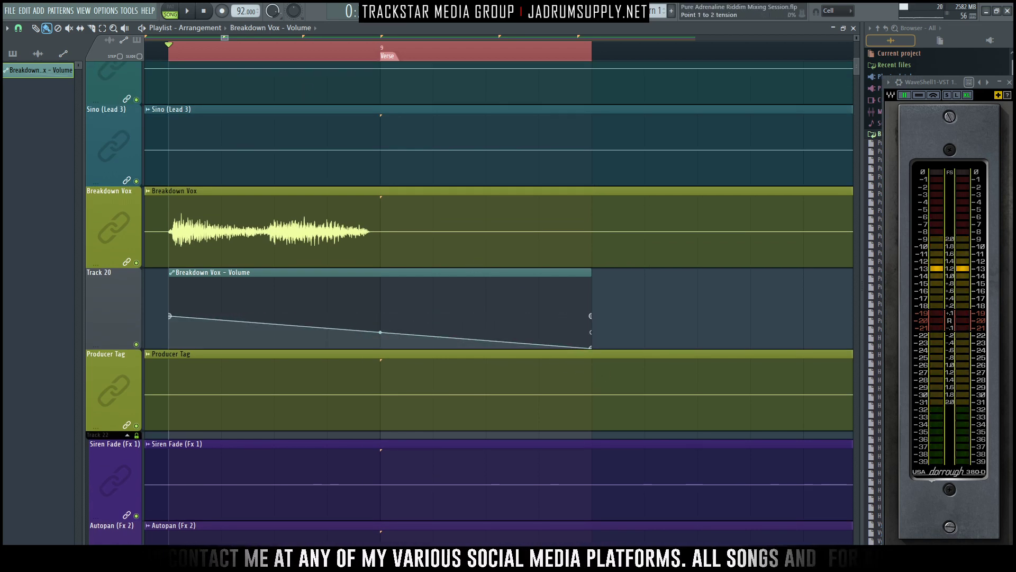
left_click_drag(380, 332, 366, 349)
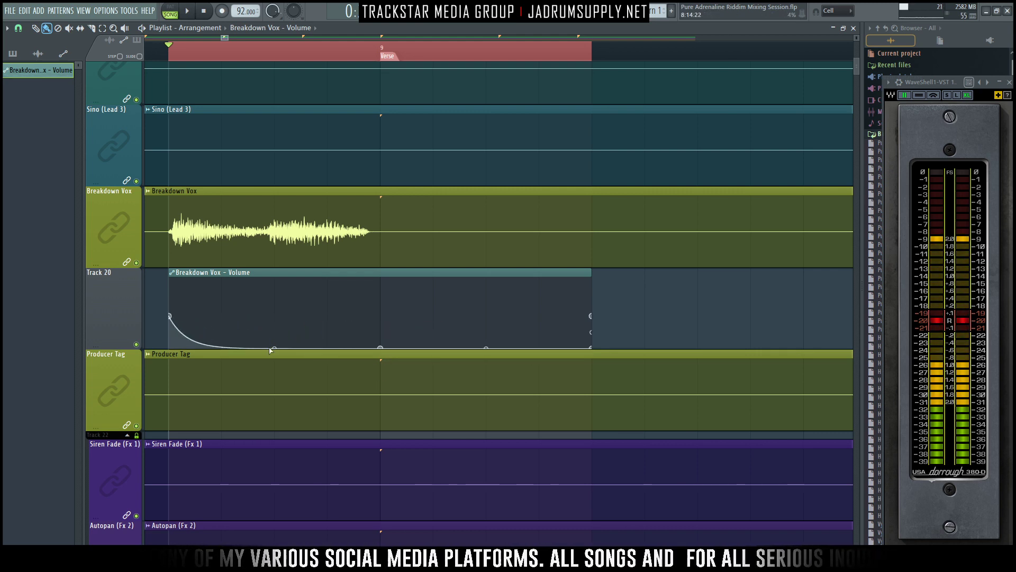
- Try shaping the Breakdown Vox fade with an extra control point before the Verse marker, audition it, and delete that point
left_click_drag(277, 350, 276, 332)
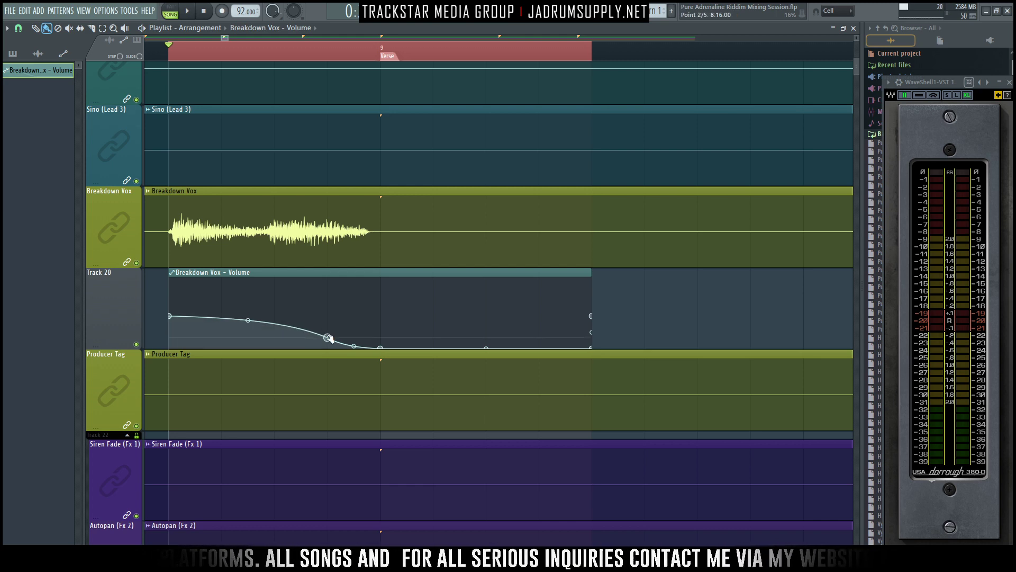
key("space")
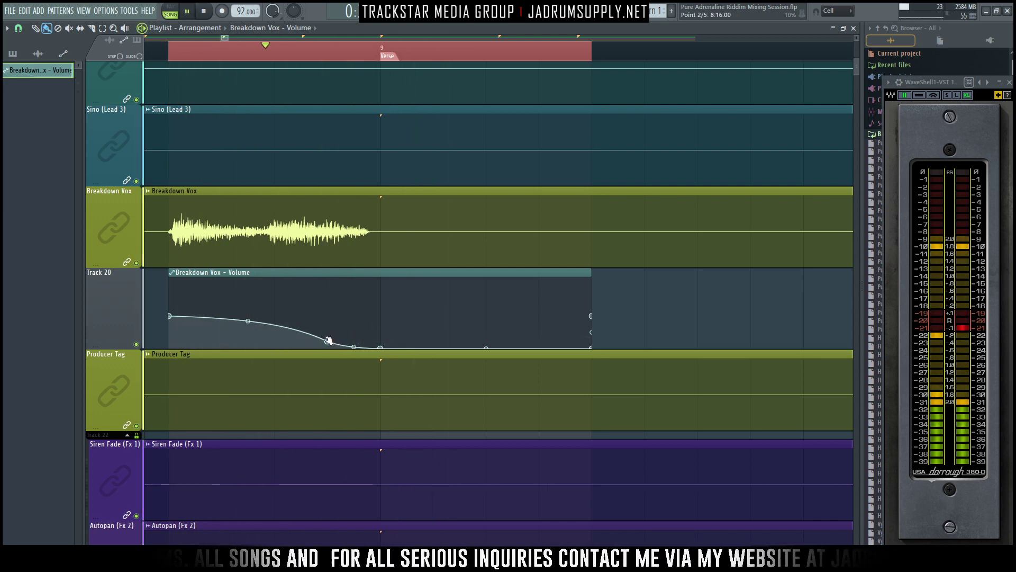
key("space")
left_click_drag(328, 340, 330, 339)
key("space")
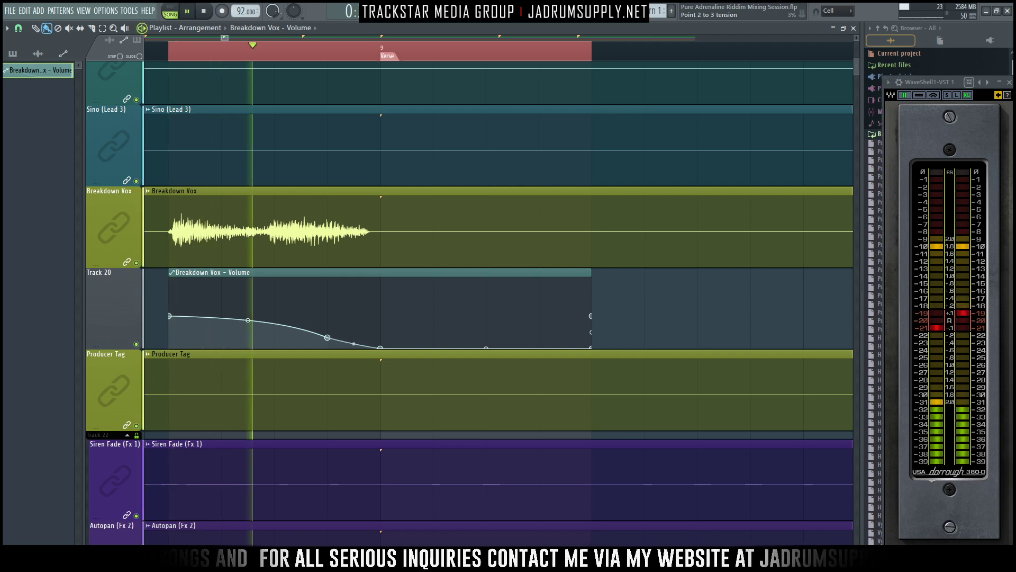
right_click(328, 337)
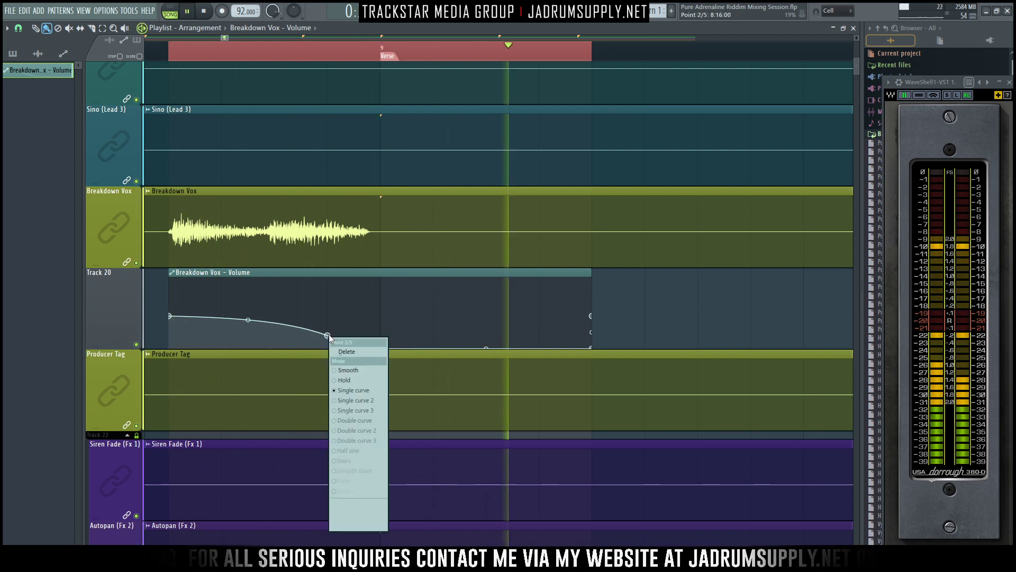
left_click(351, 347)
key("space")
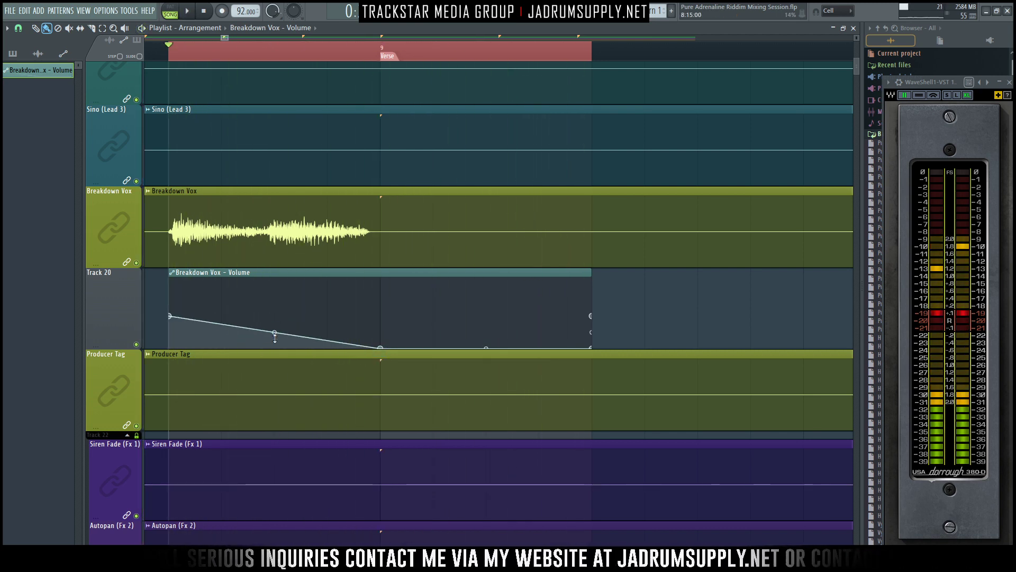
- Bend the Breakdown Vox fade so the volume holds level before dropping steeply into the Verse marker, and play it
left_click_drag(275, 333, 275, 318)
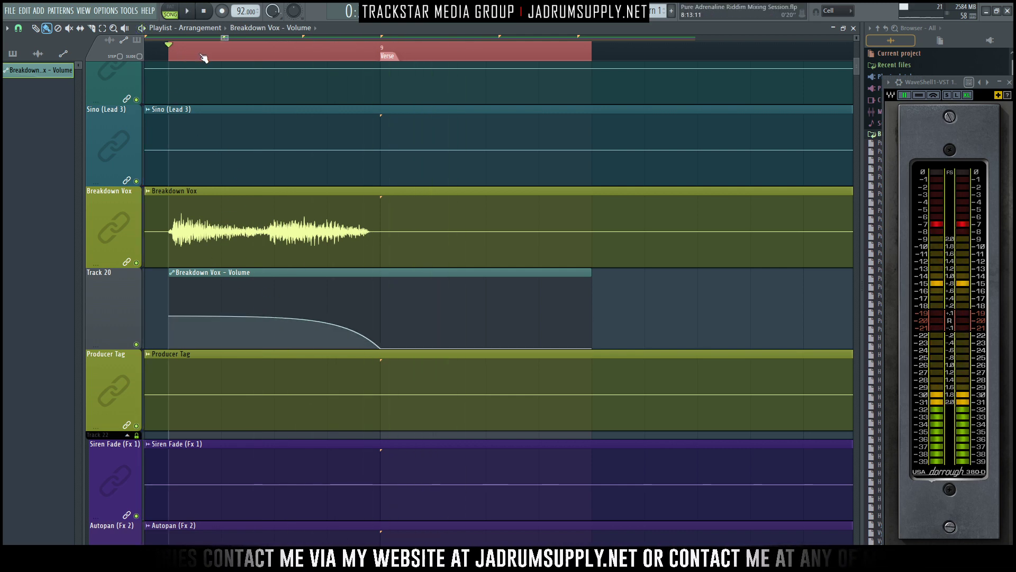
key("space")
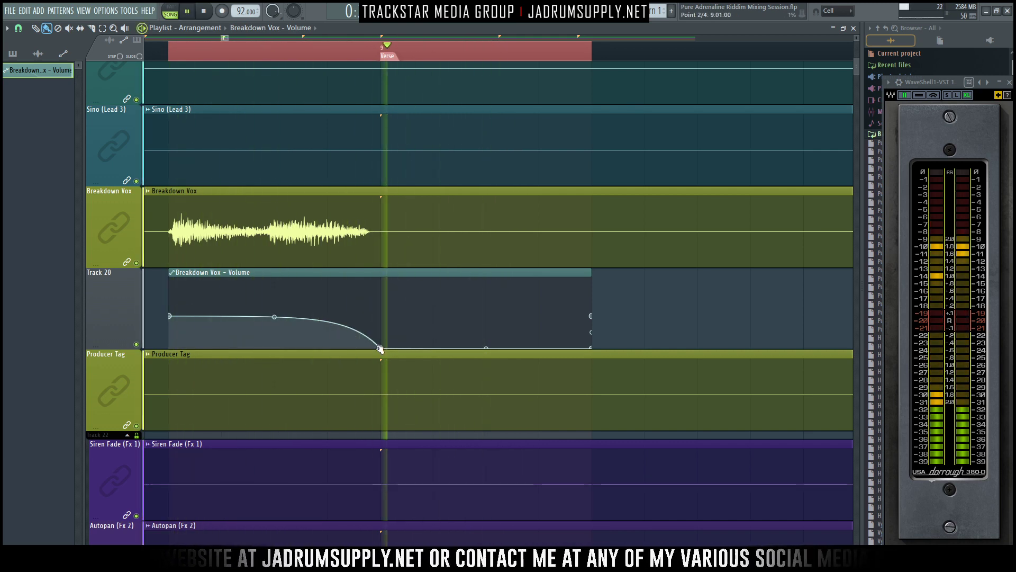
key("space")
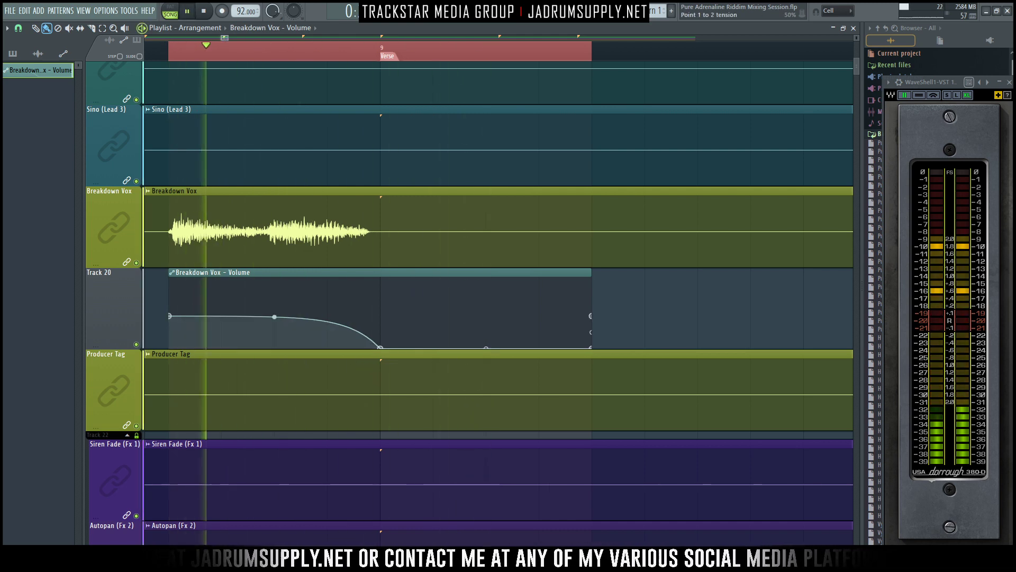
key("space")
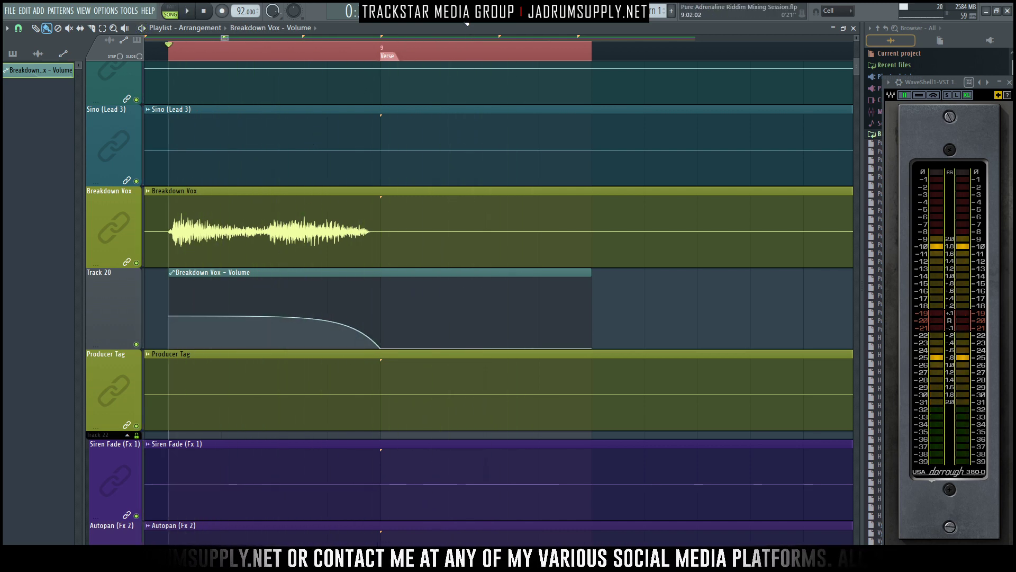
- Play the fade and check the movement of the Breakdown Vox fader in the mixer
key("F9")
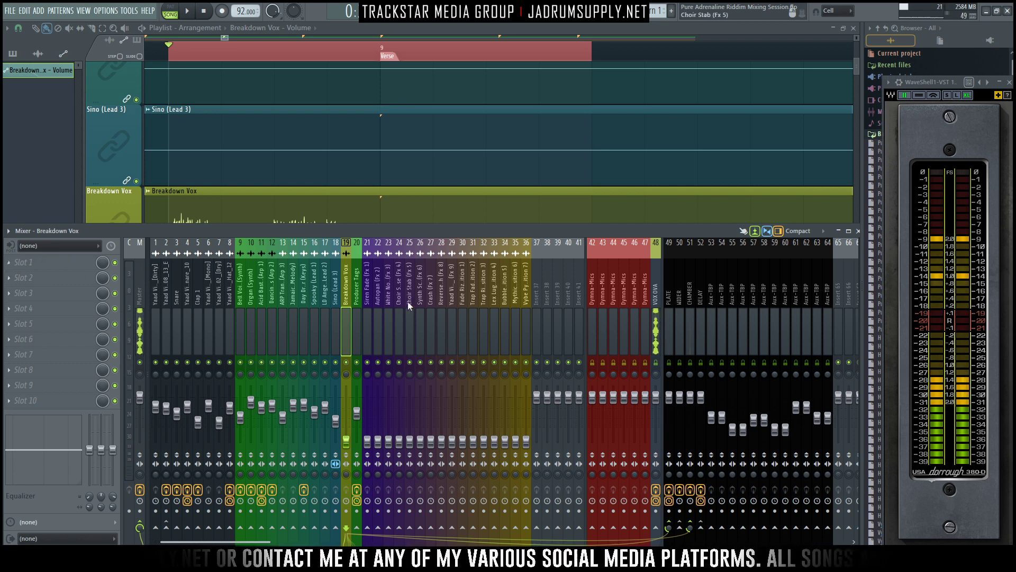
scroll(455, 127, "down", 1)
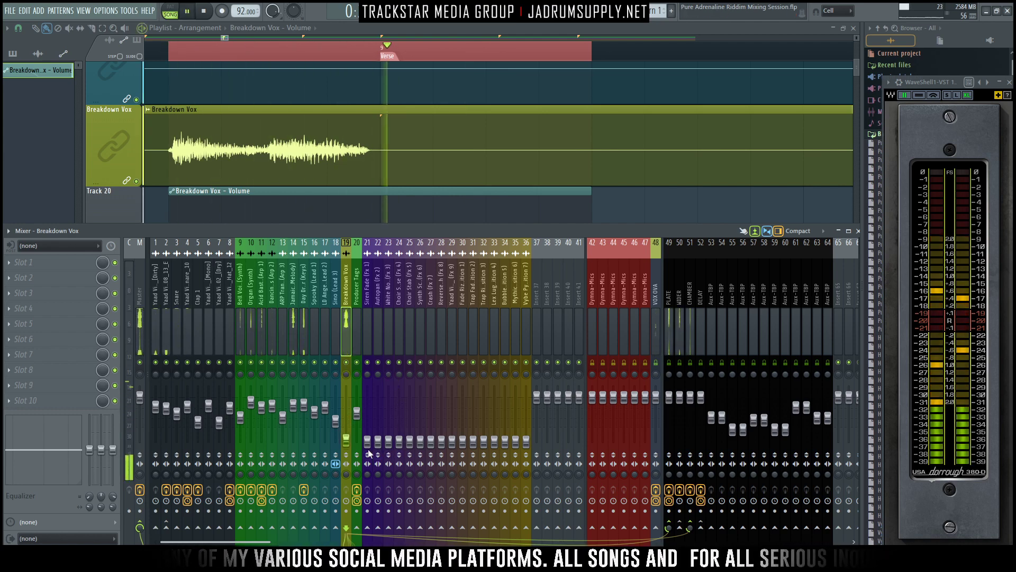
key("F9")
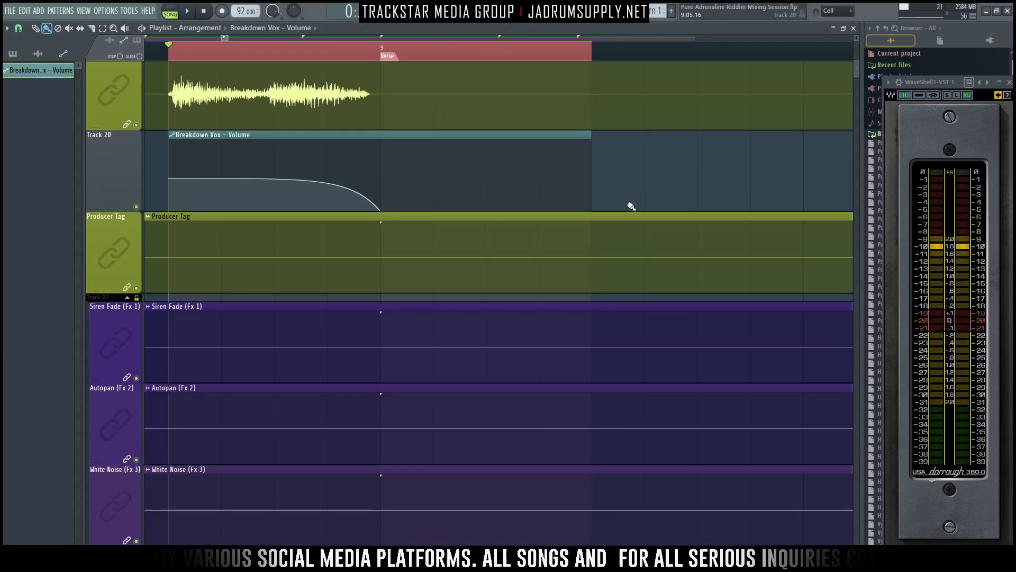
key("F9")
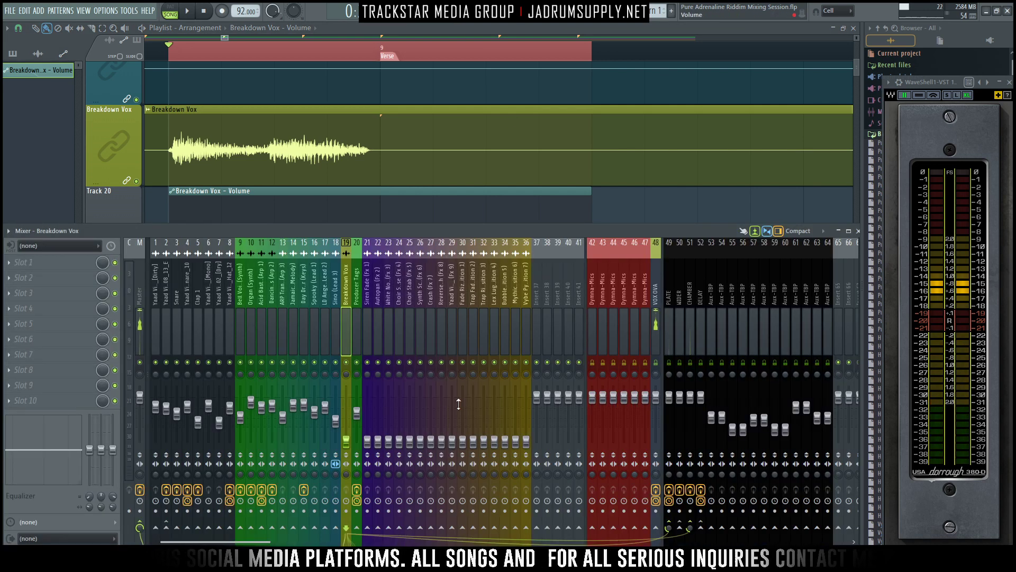
- Load the Sugarbytes Effectrix plugin into the first effect slot of Breakdown Vox and move its window clear of the effect slots
left_click(35, 276)
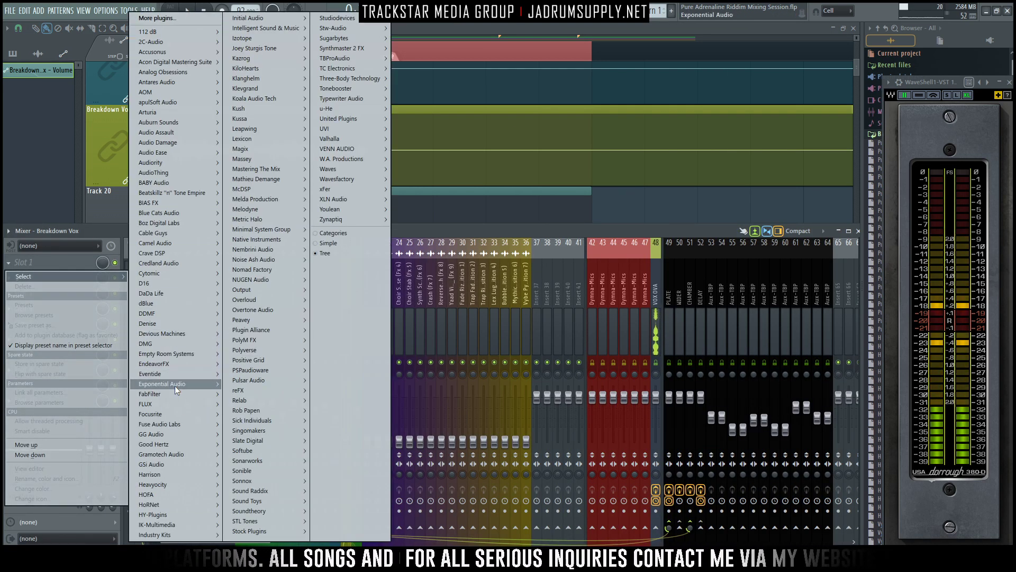
mouse_move(158, 476)
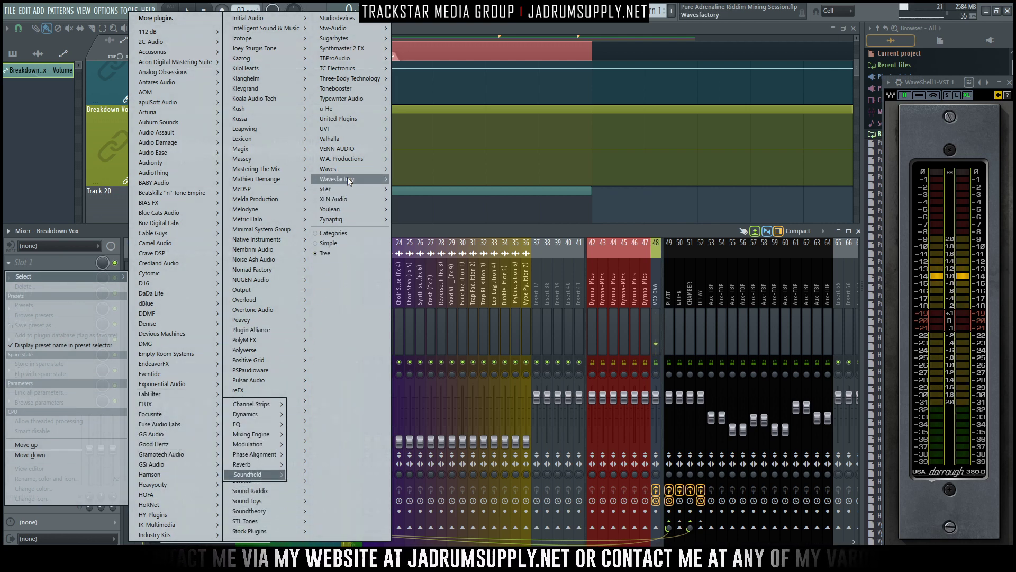
mouse_move(353, 119)
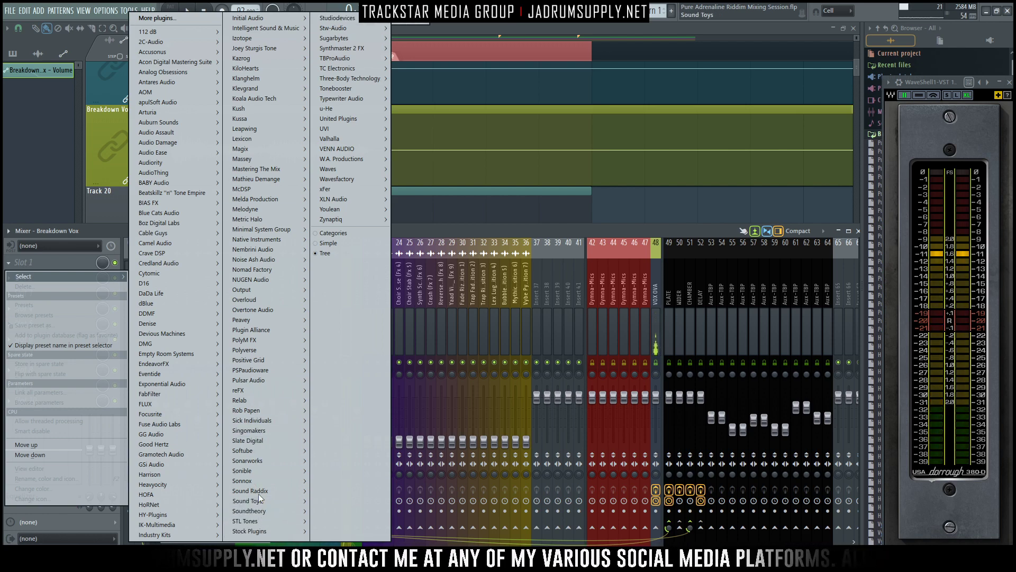
mouse_move(355, 36)
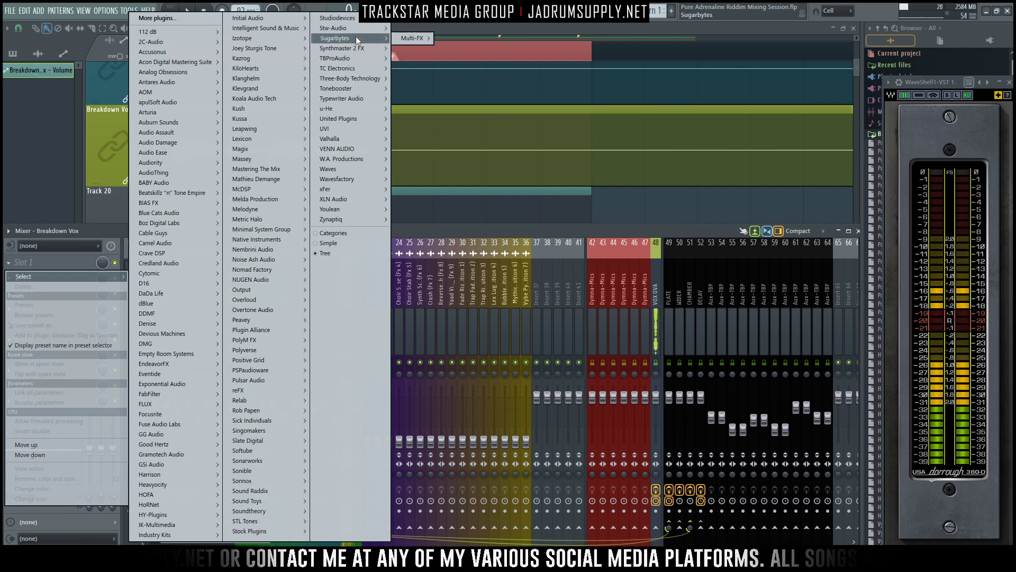
mouse_move(418, 38)
left_click(455, 38)
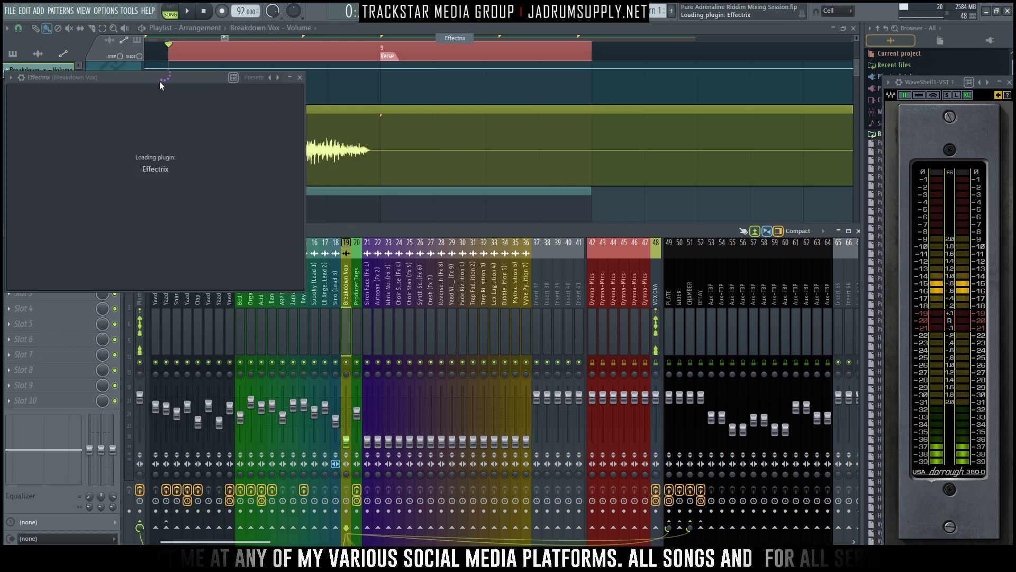
left_click_drag(169, 77, 530, 73)
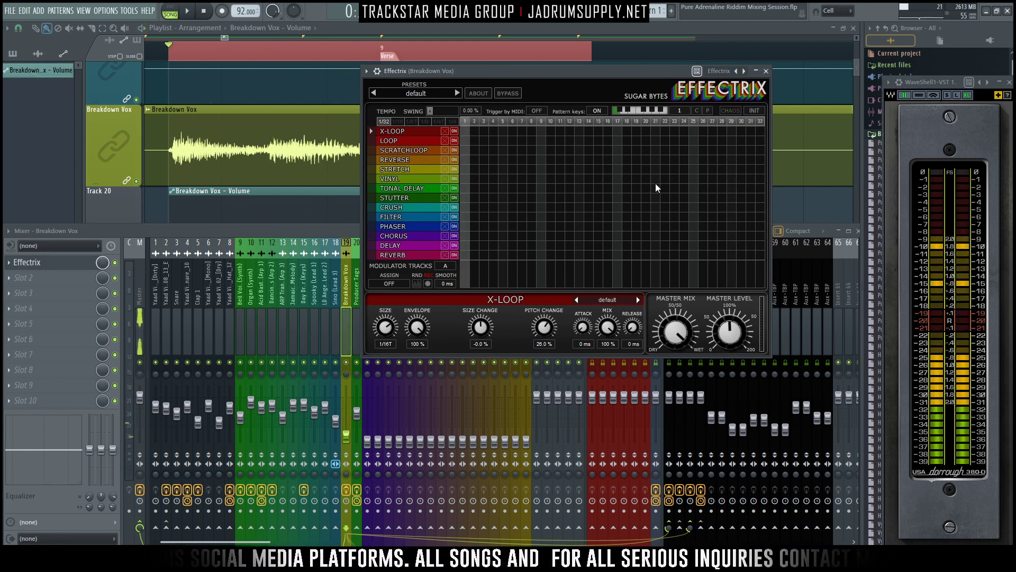
- Draw a Vinyl block over steps 29 to 32 of the Effectrix pattern, auditioning shorter lengths on Breakdown Vox along the way
left_click_drag(746, 177, 772, 179)
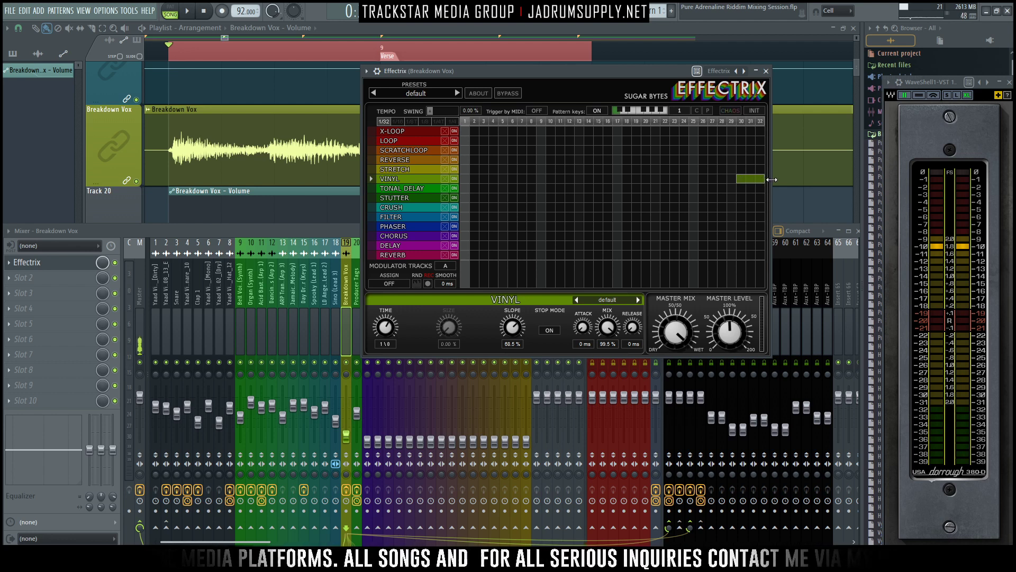
left_click_drag(630, 78, 594, 79)
key("space")
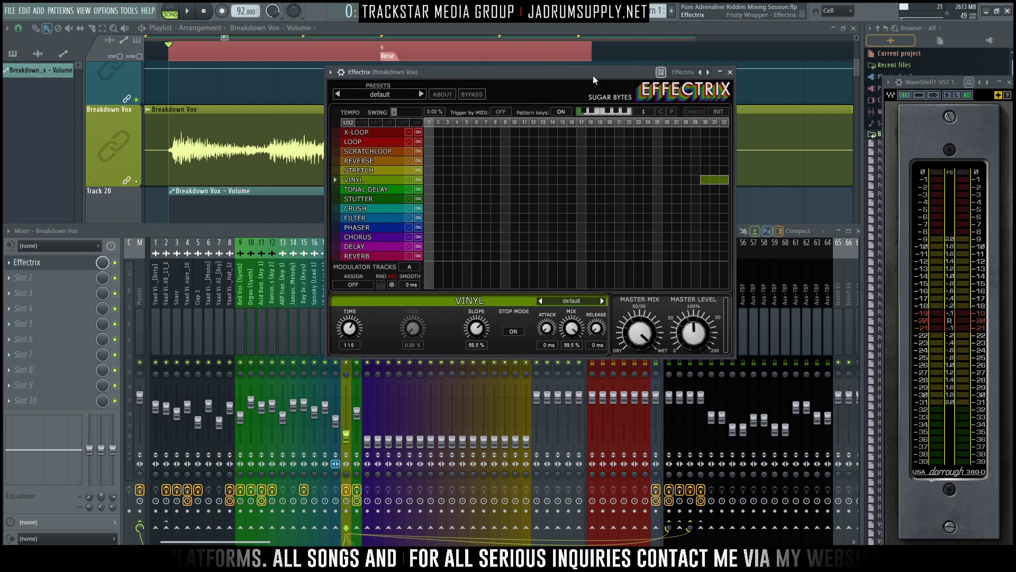
left_click_drag(701, 181, 699, 180)
key("space")
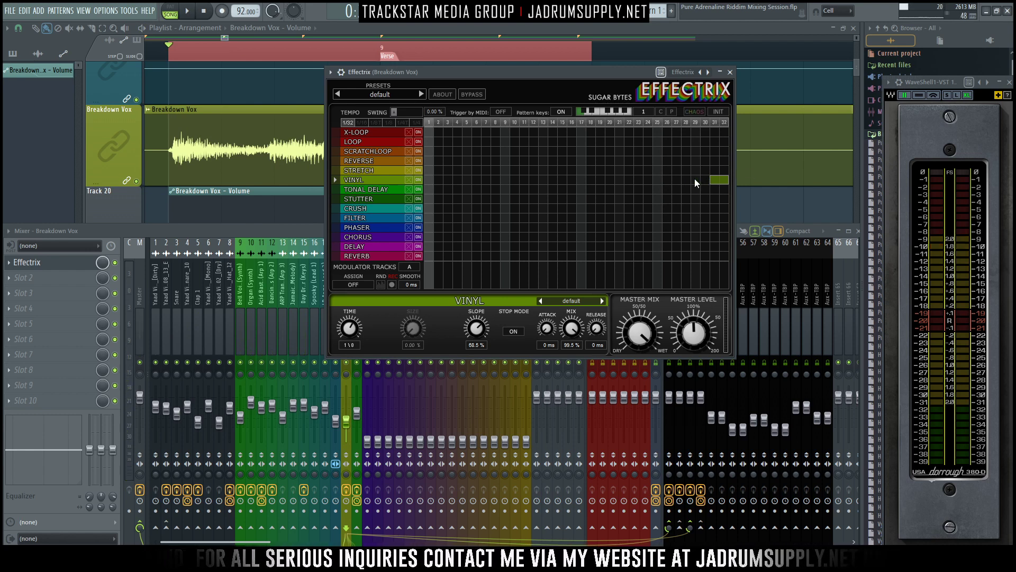
left_click_drag(711, 180, 675, 178)
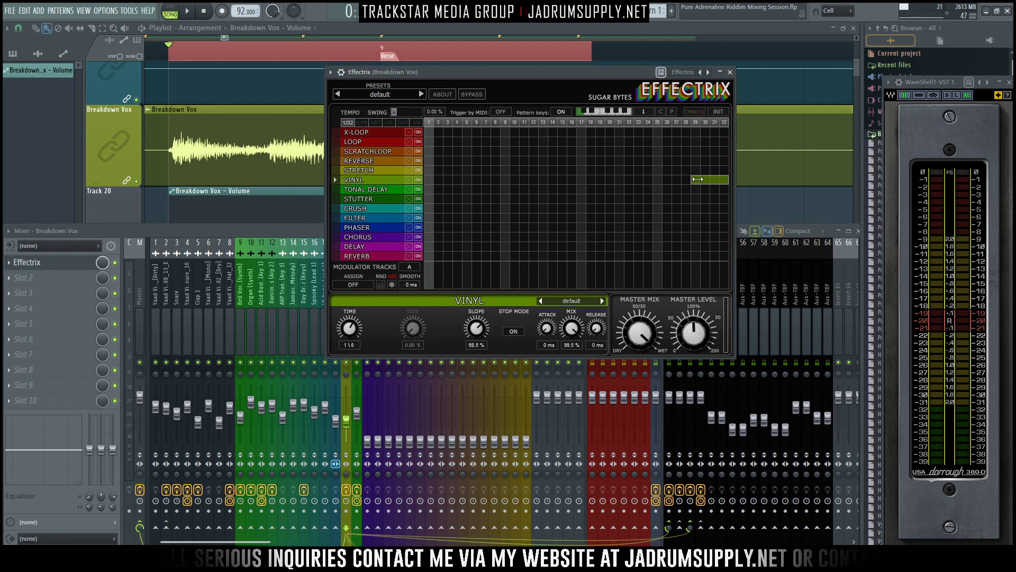
left_click_drag(601, 77, 530, 72)
key("space")
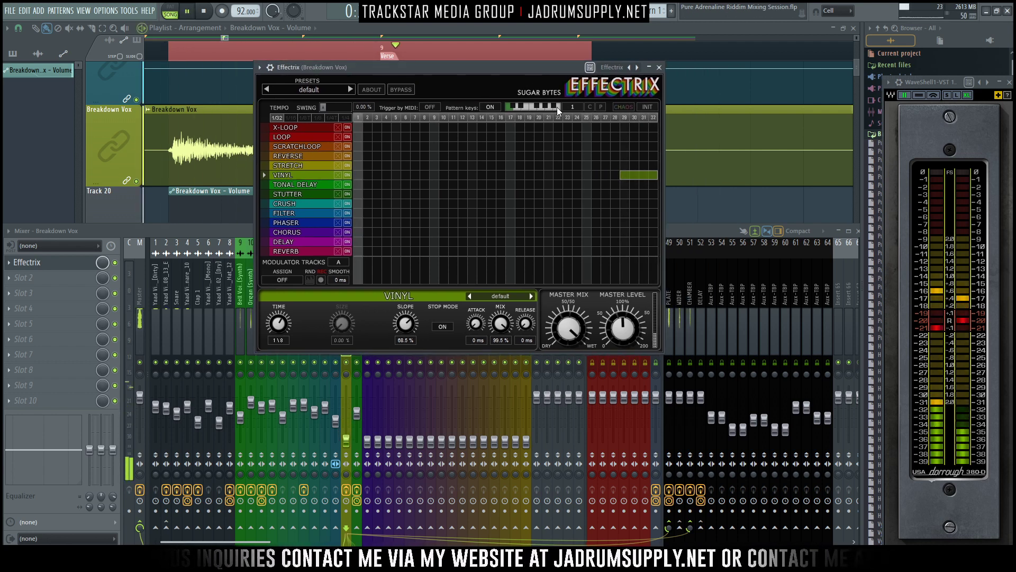
key("space")
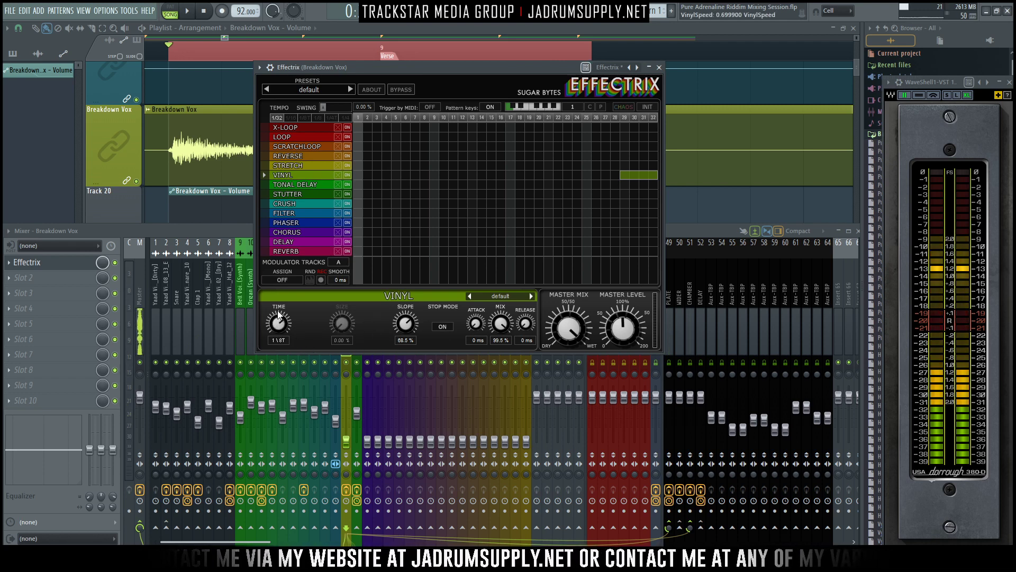
- Set the Vinyl effect's time to 1/4T while auditioning the Breakdown Vox phrase, and close the Effectrix window
left_click_drag(278, 310, 279, 327)
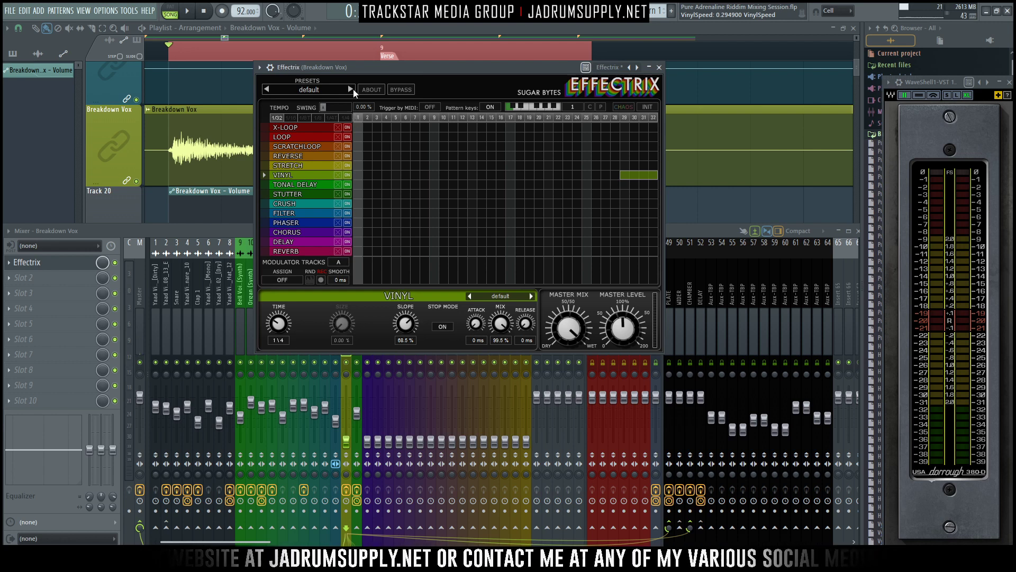
left_click_drag(368, 69, 403, 98)
key("space")
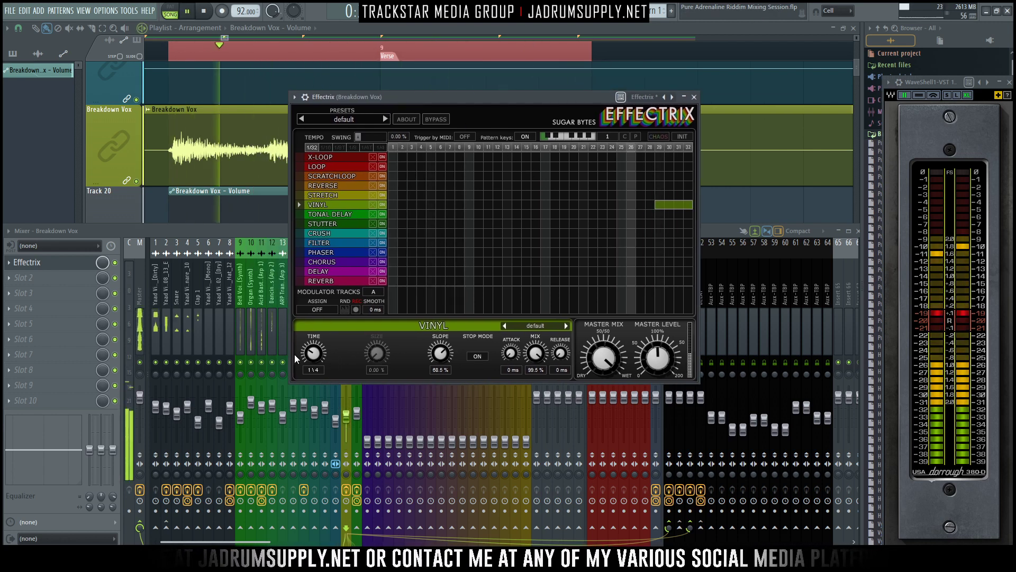
left_click_drag(316, 359, 312, 357)
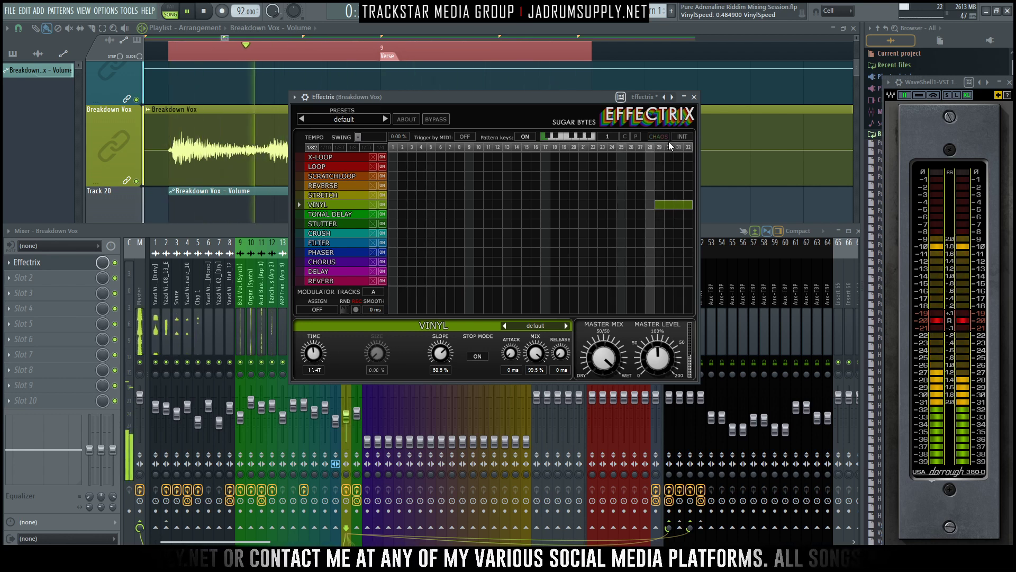
left_click(694, 97)
key("space")
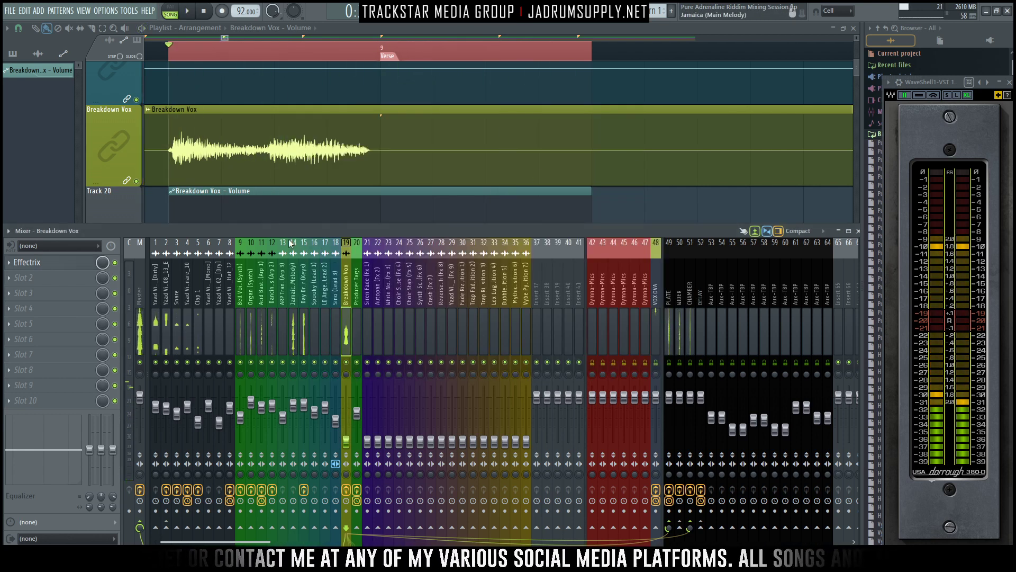
- Solo the Breakdown Vox mixer track and play its phrase up to the Verse
right_click(346, 362)
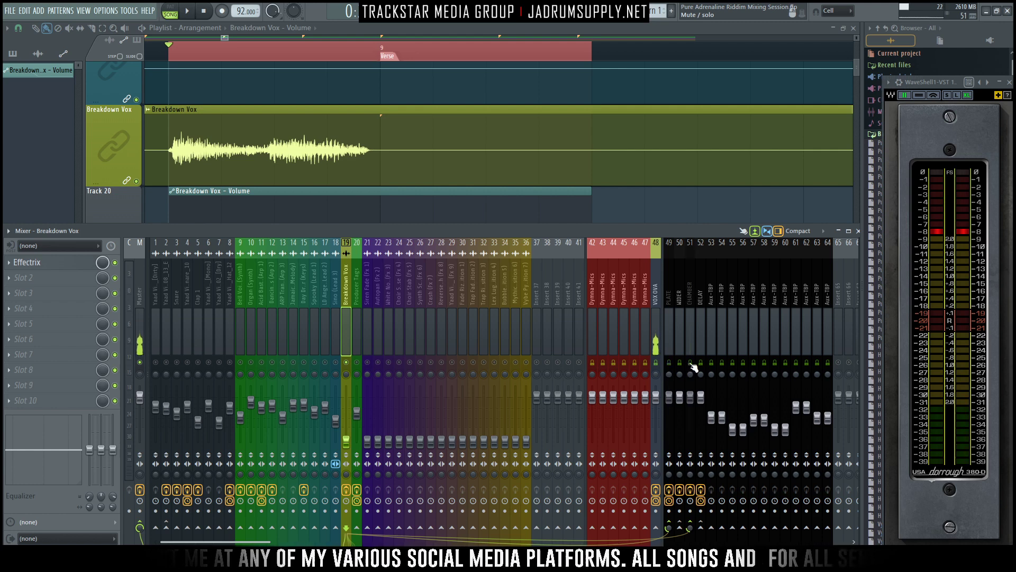
key("space")
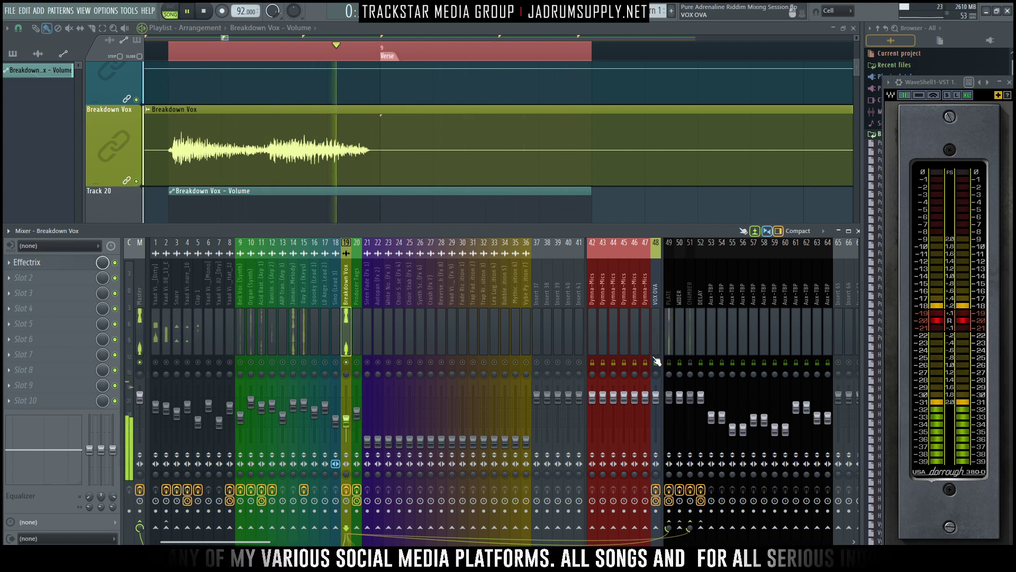
key("space")
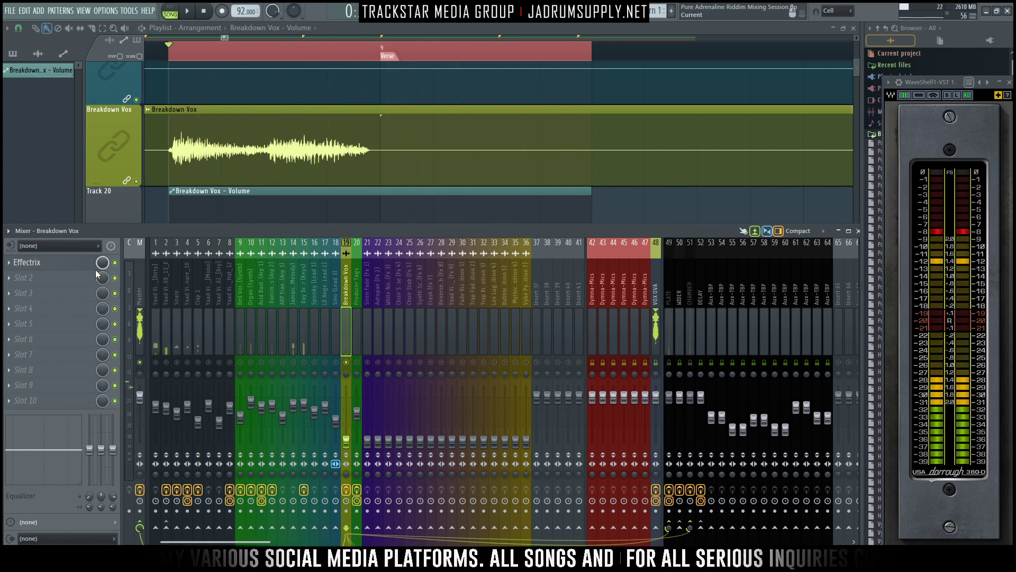
- Stop playback and group Track 20, holding the volume automation clip, with the Breakdown Vox track above it
key("space")
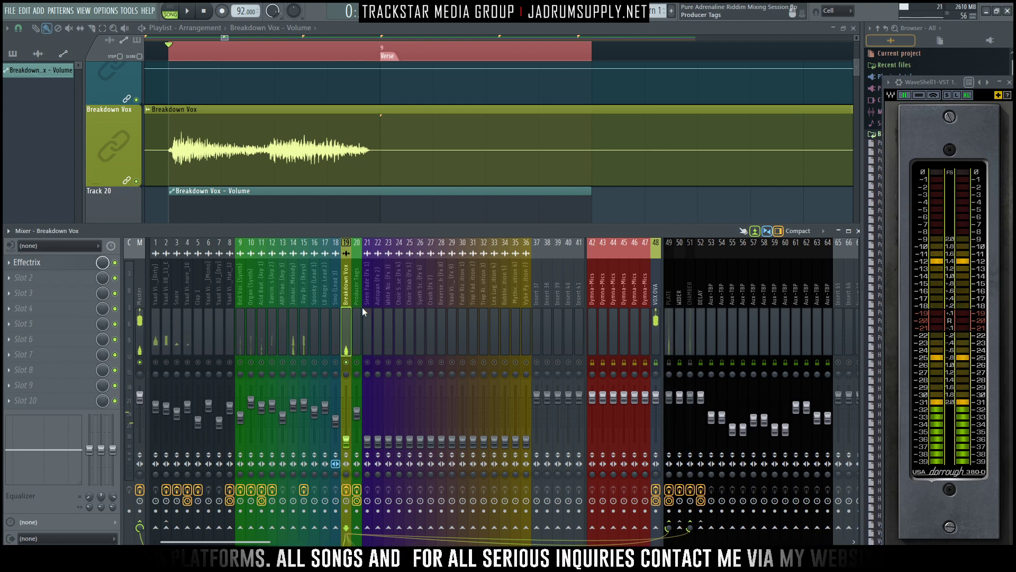
scroll(470, 156, "down", 2)
scroll(159, 123, "up", 1)
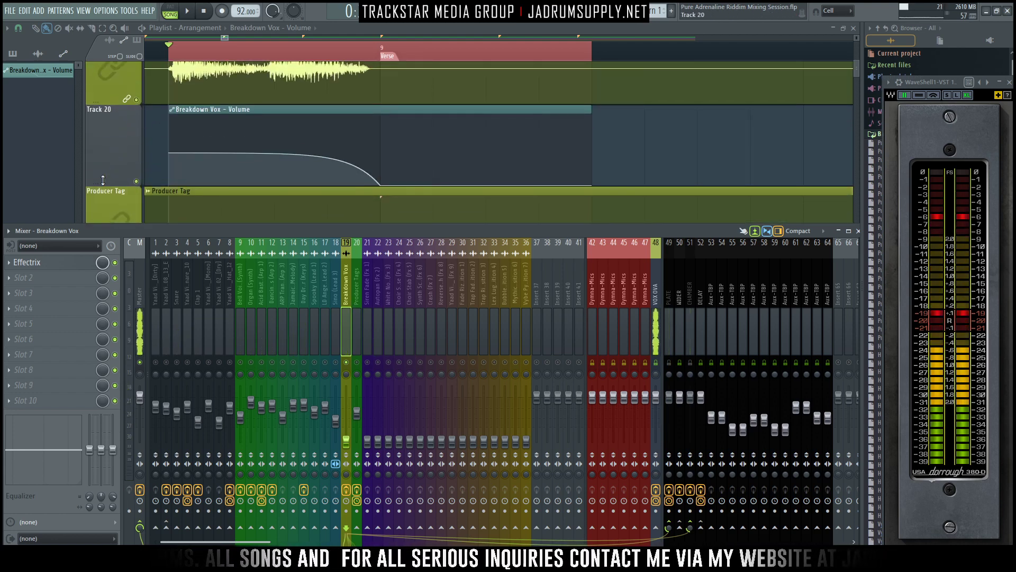
left_click_drag(102, 184, 68, 35)
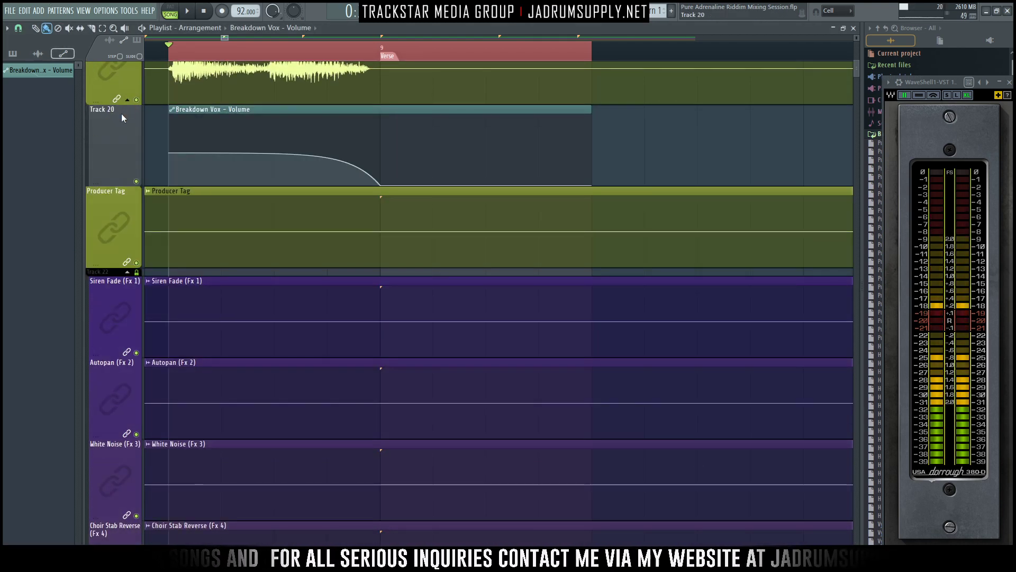
- Name and colour the grouped track after its Breakdown Vox - Volume clip, and collapse the Breakdown Vox group
right_click(121, 113)
left_click(170, 246)
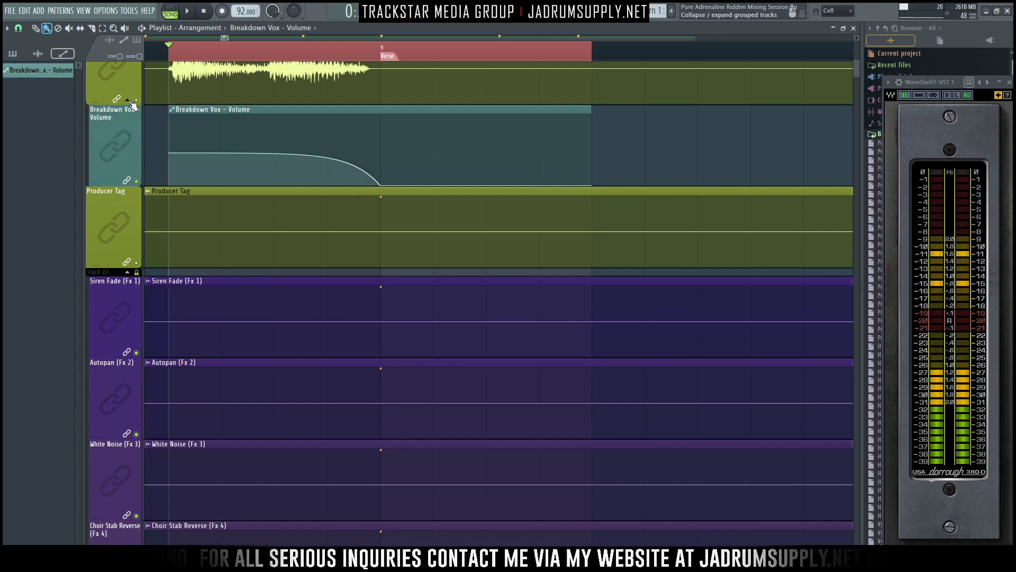
left_click(128, 100)
scroll(527, 54, "down", 5)
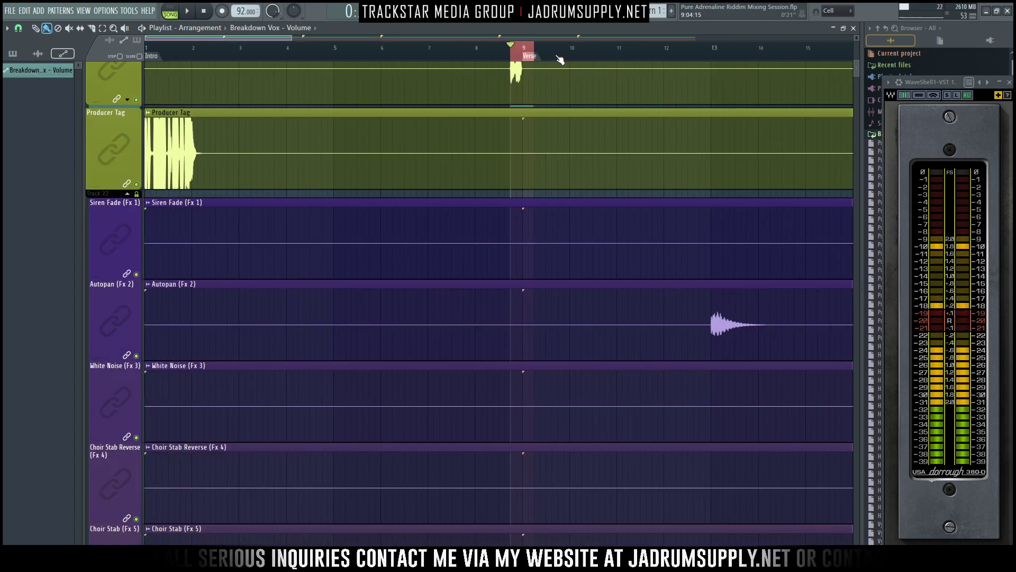
- Unsolo the Breakdown Vox mixer track and audition its phrase in the full mix
key("F9")
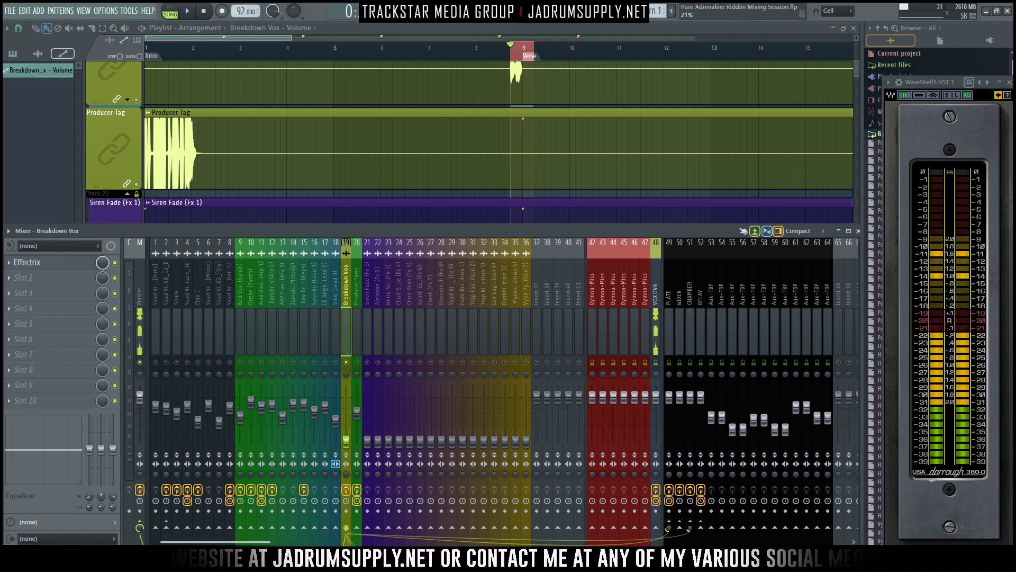
key("space")
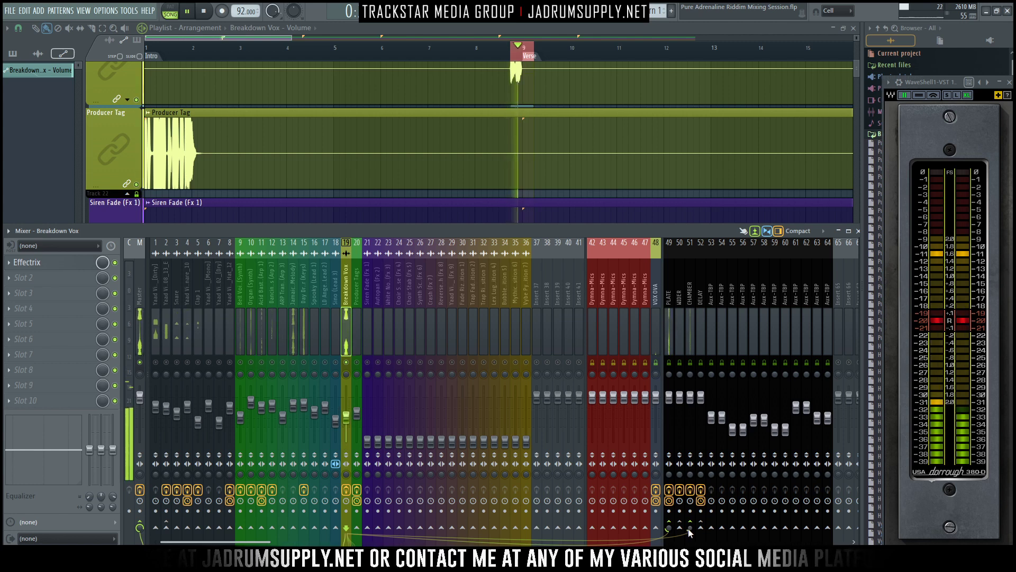
key("space")
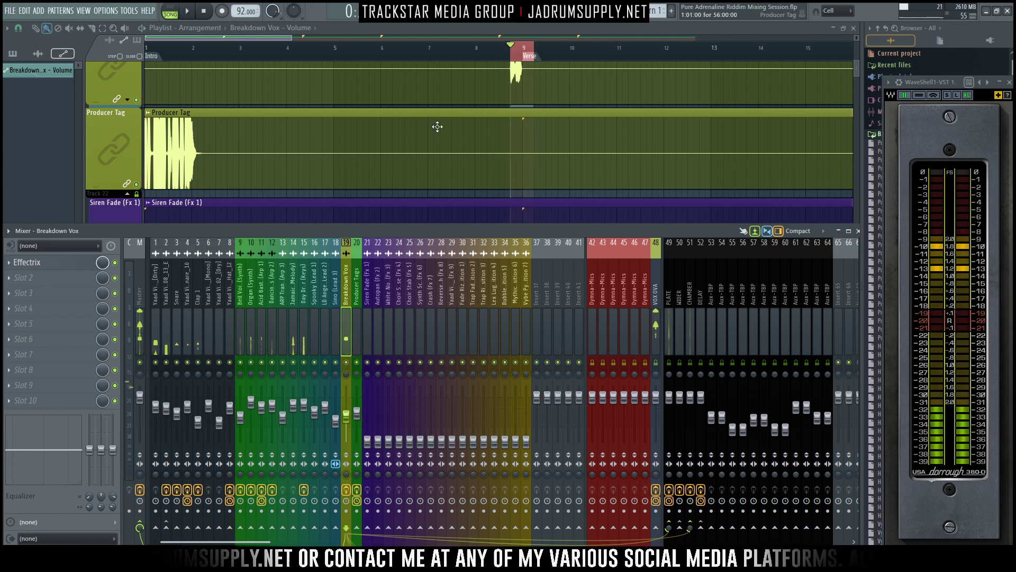
scroll(437, 126, "up", 3)
key("F9")
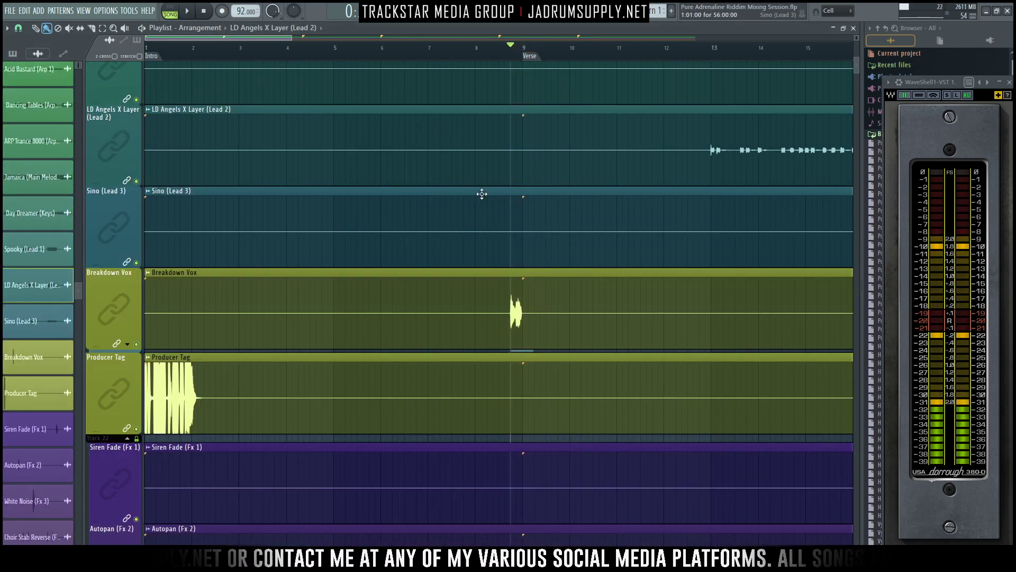
key("space")
right_click(434, 148, "ctrl")
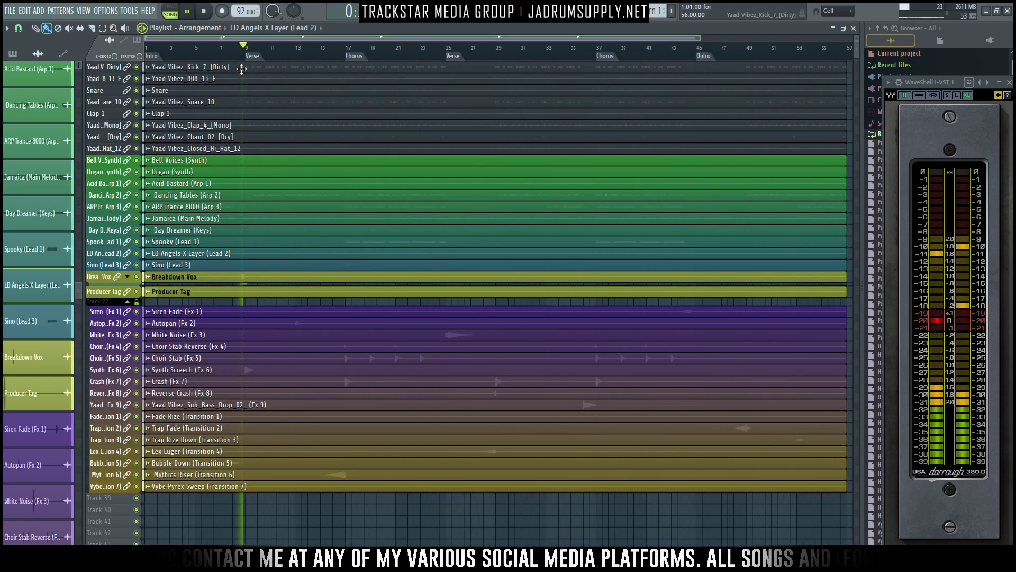
key("F9")
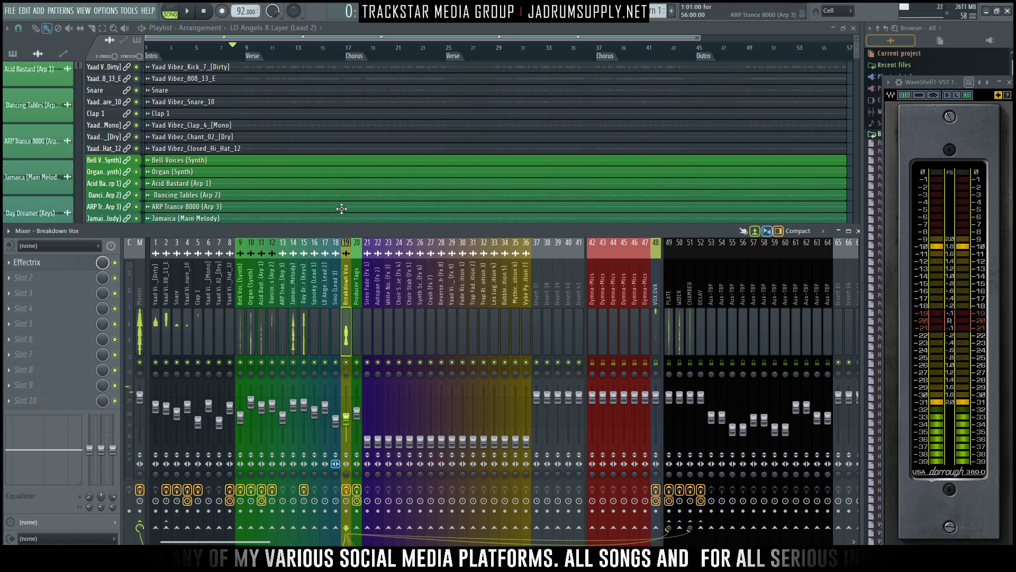
key("space")
- Expand the Breakdown Vox group and slightly lower the starting point of its volume automation curve
scroll(233, 161, "up", 5, "alt")
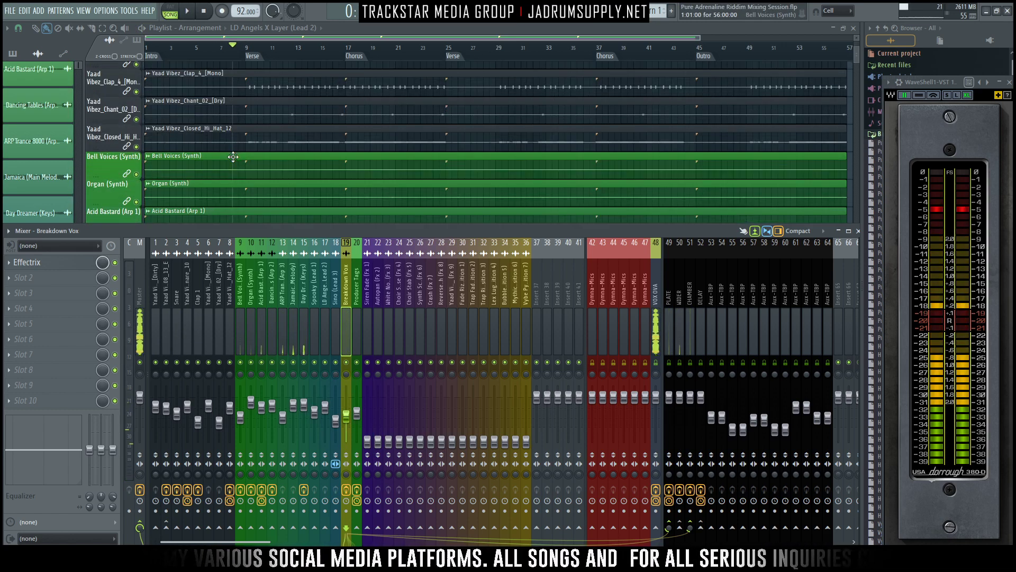
scroll(233, 157, "down", 10)
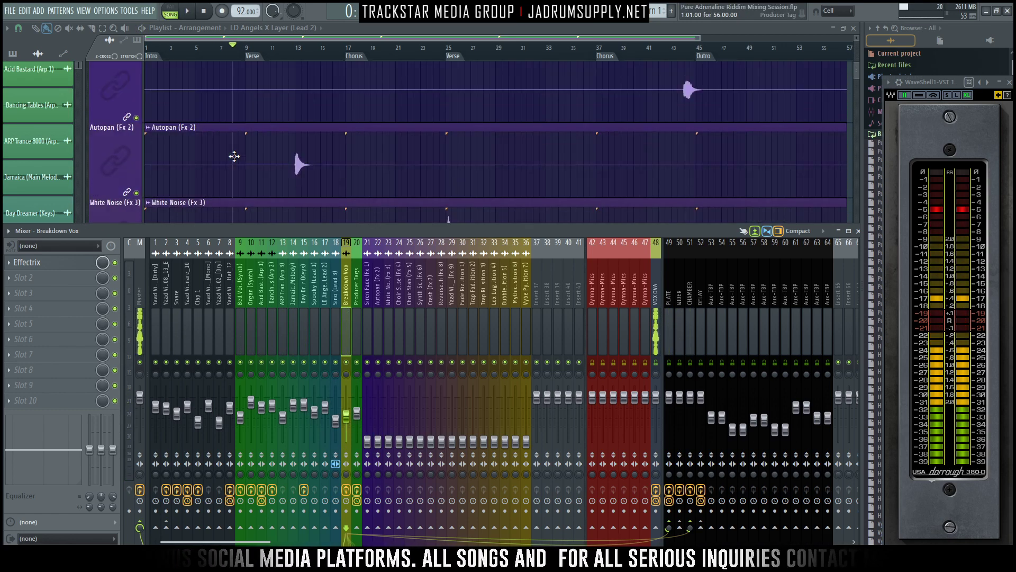
scroll(227, 156, "down", 2)
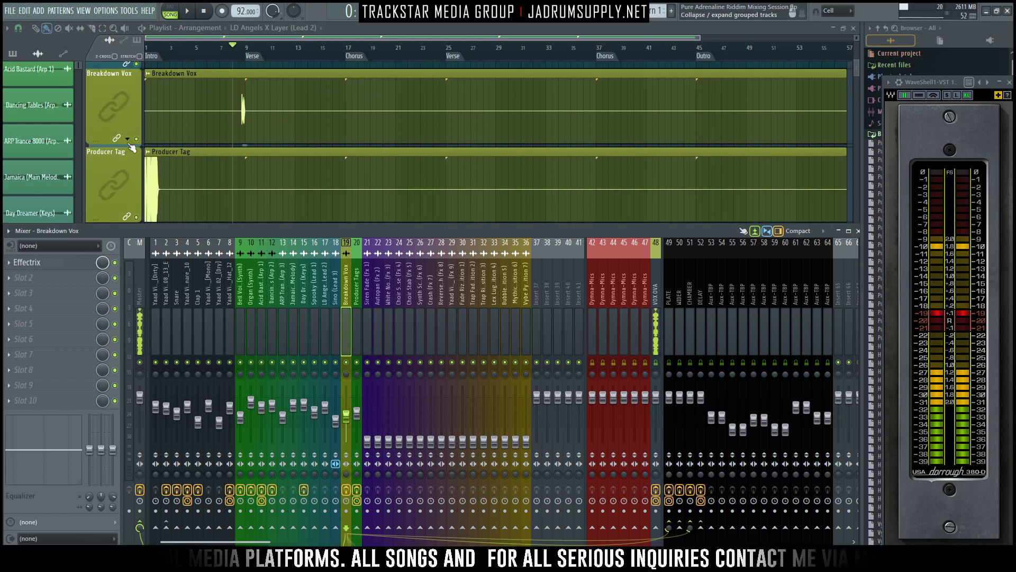
key("F9")
scroll(228, 180, "up", 3, "alt")
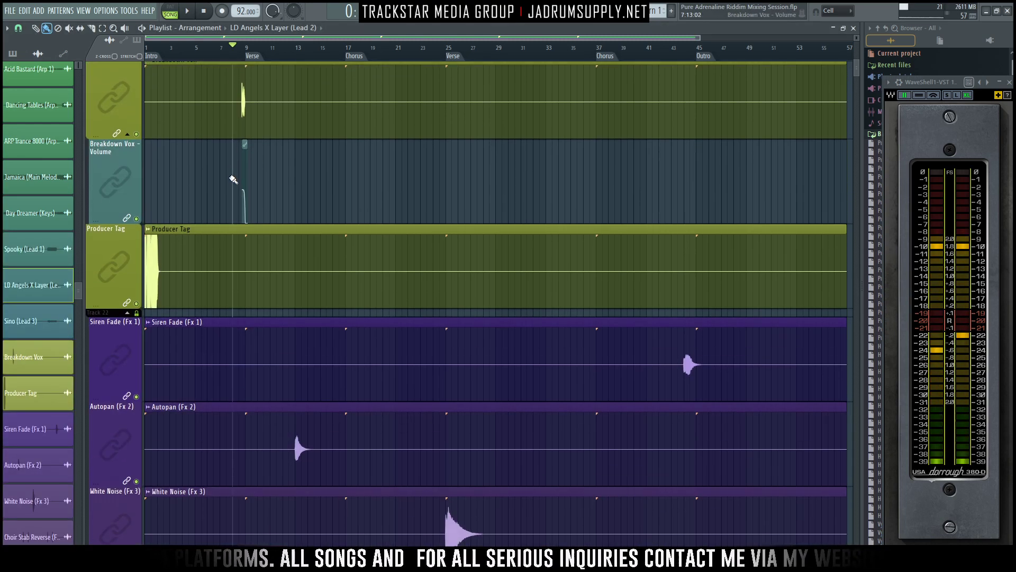
scroll(233, 193, "up", 6, "ctrl")
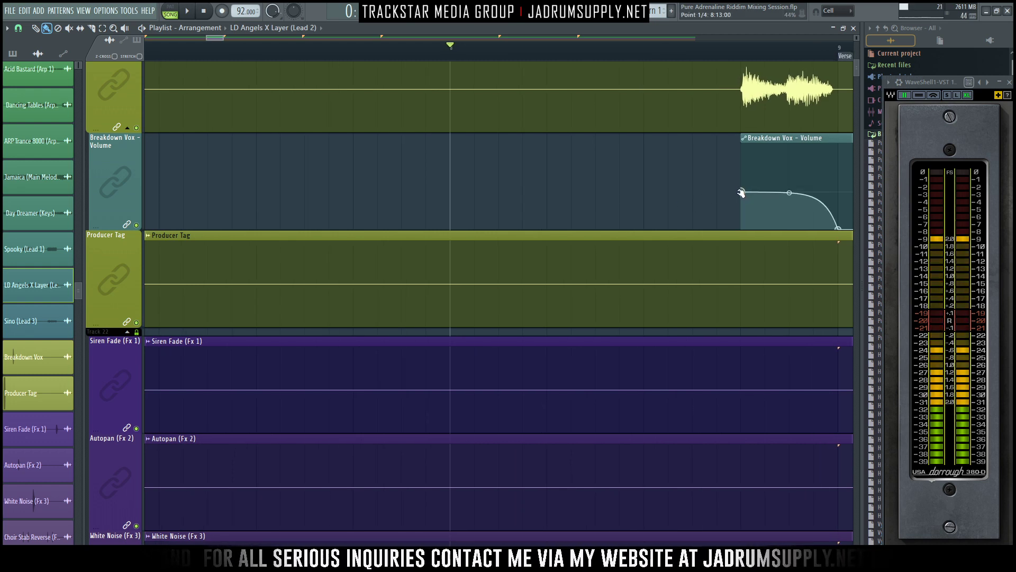
left_click_drag(741, 193, 737, 198)
- Play the passage leading into the Verse repeatedly to check the Breakdown Vox level and sends in the mixer
key("space")
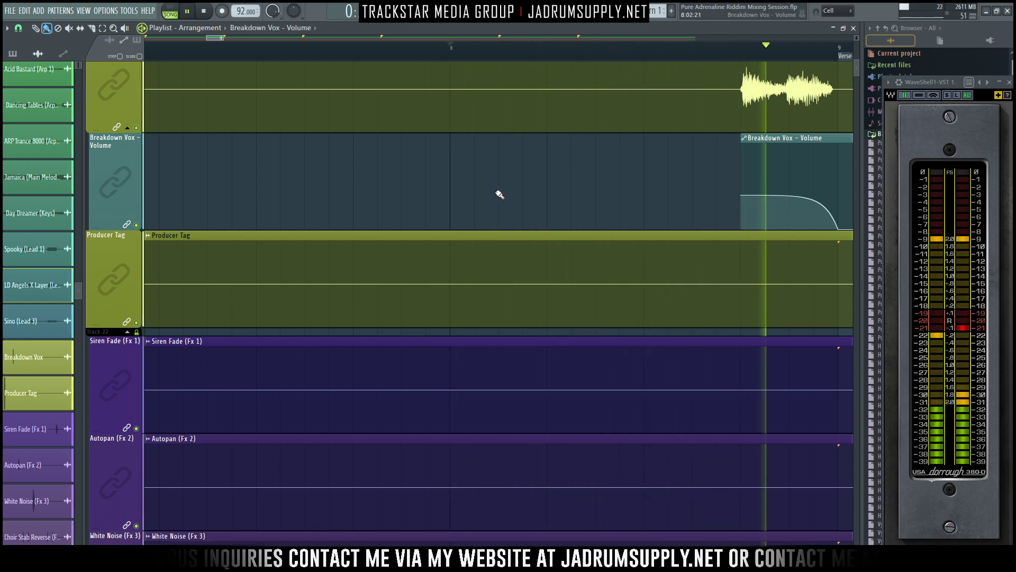
key("F9")
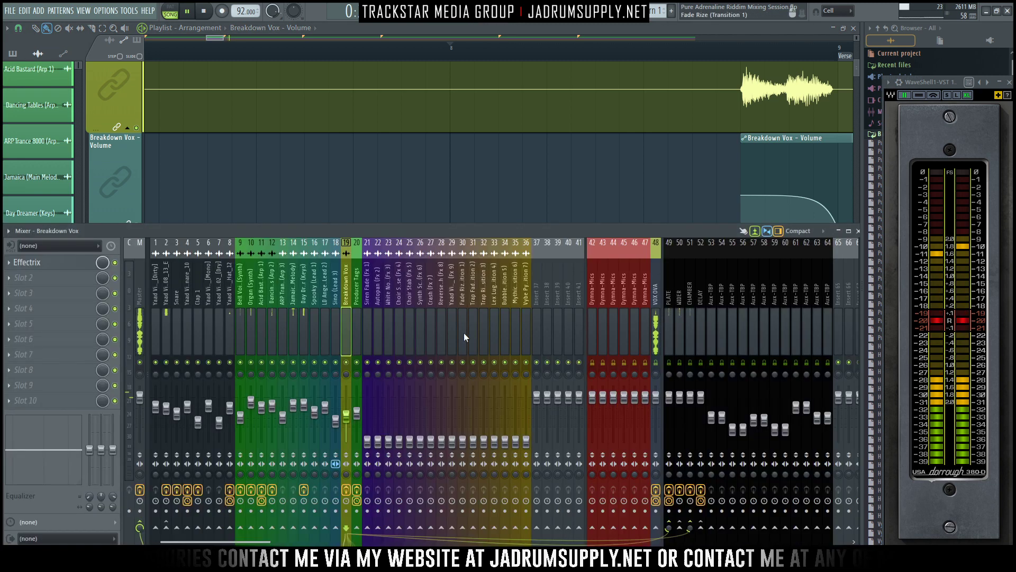
key("space")
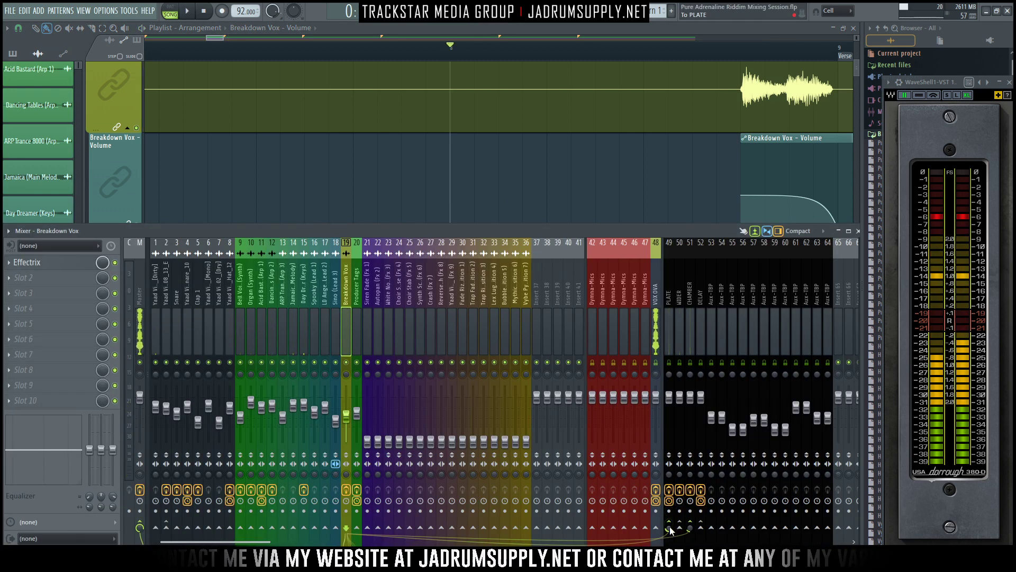
key("space")
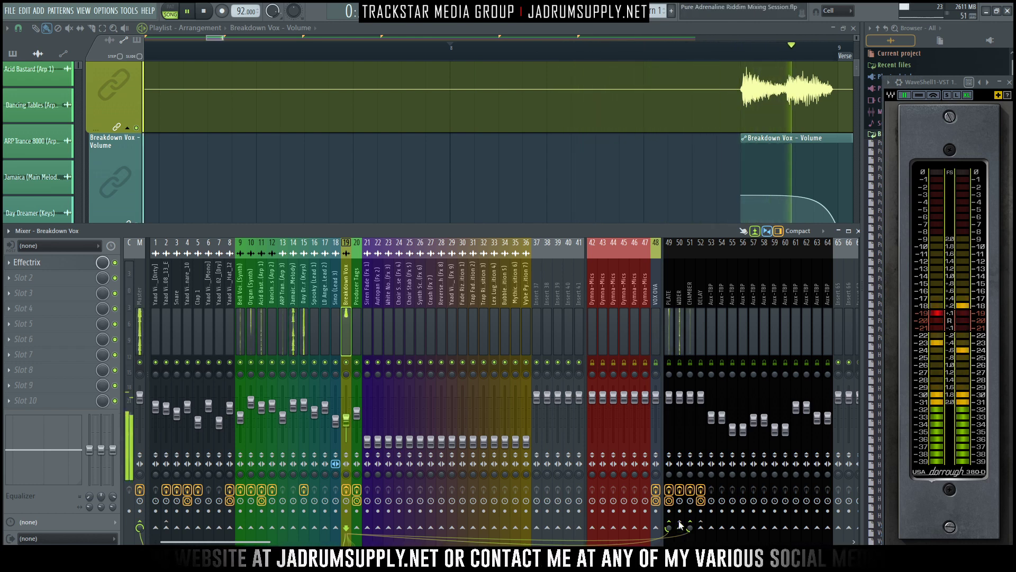
key("space")
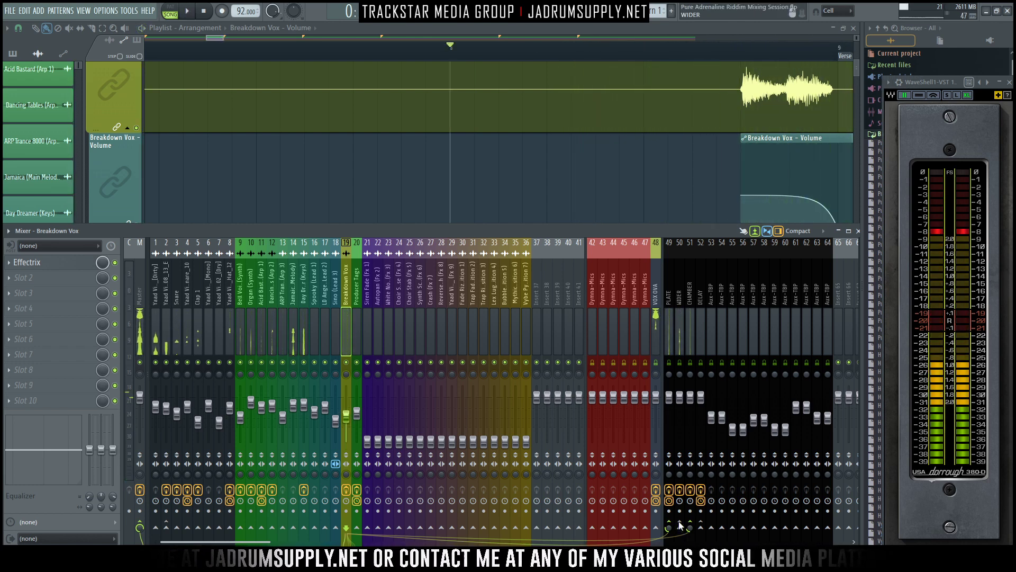
- Play the transition into the first Verse and look over the effect and transition tracks across the whole arrangement
right_click(564, 196, "ctrl")
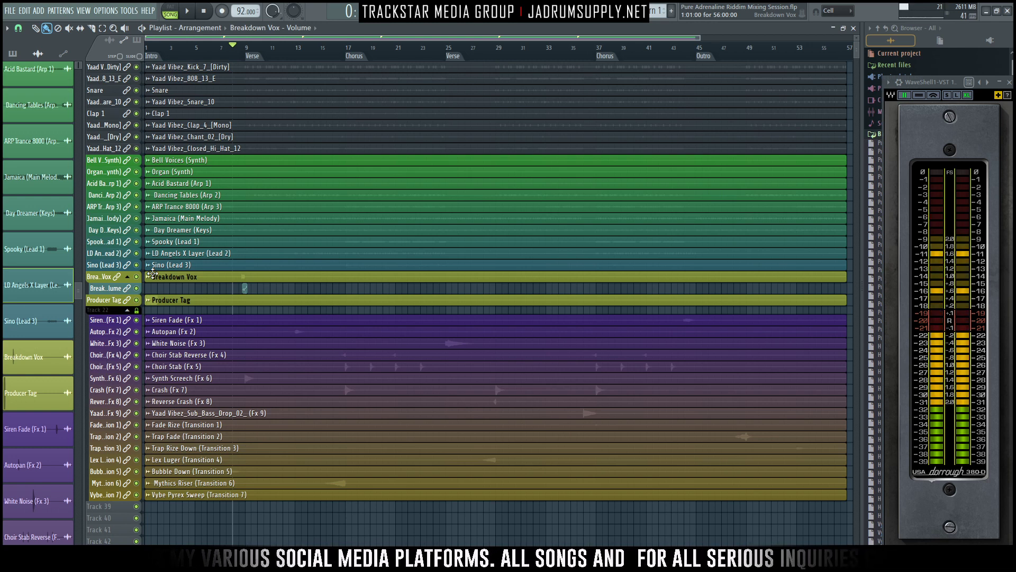
key("space")
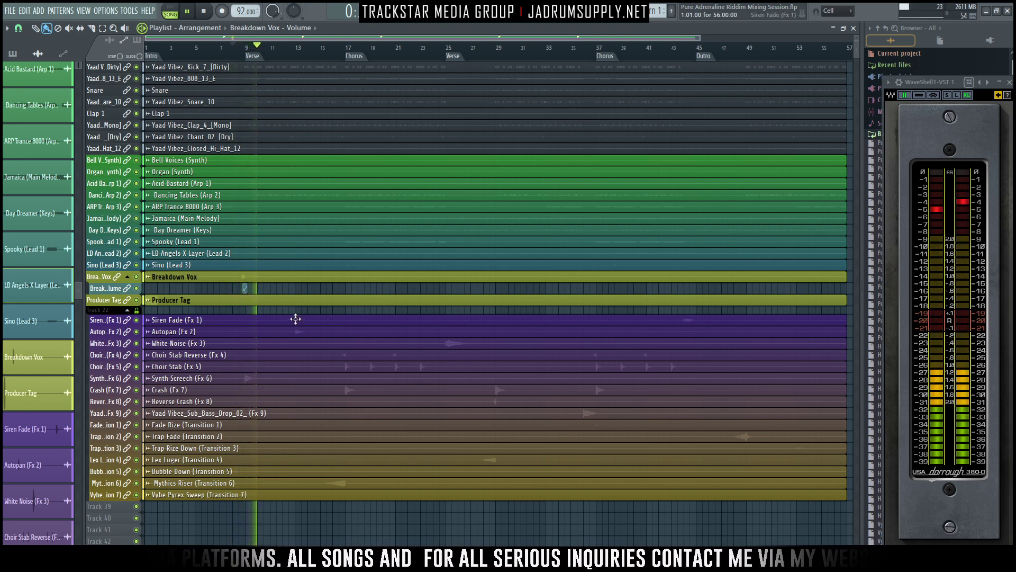
key("space")
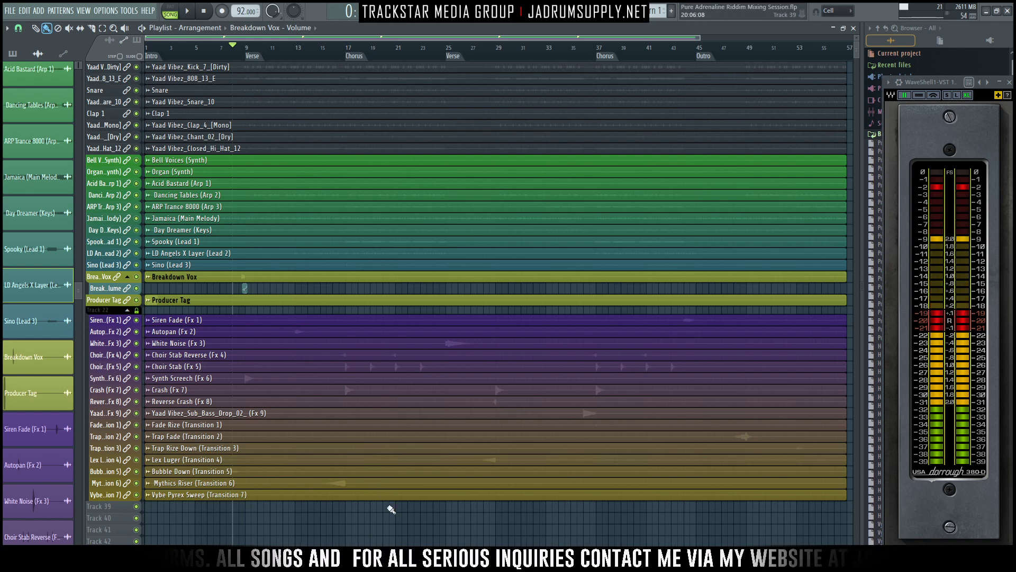
scroll(291, 296, "up", 4)
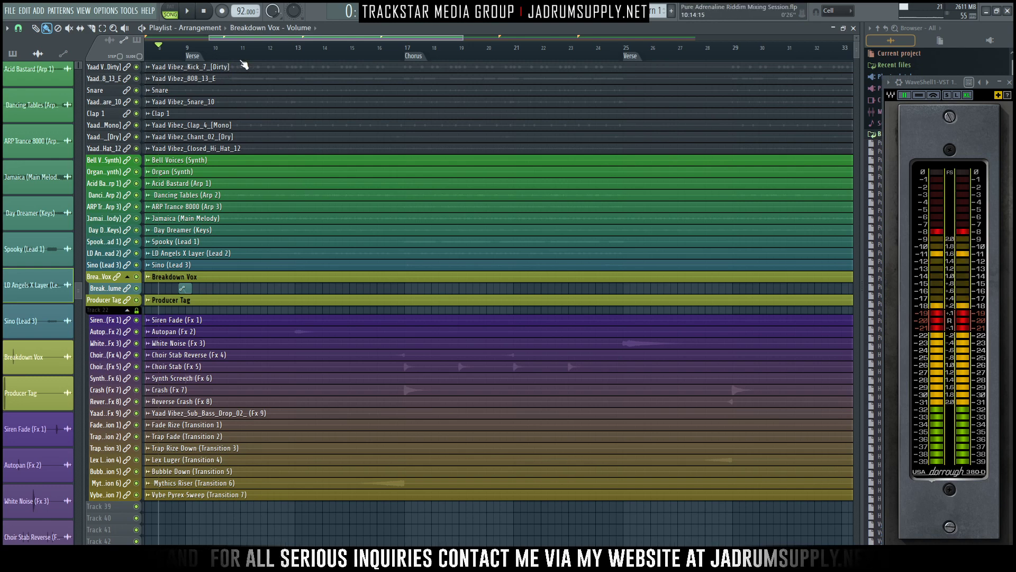
scroll(250, 60, "down", 4)
scroll(582, 62, "down", 3)
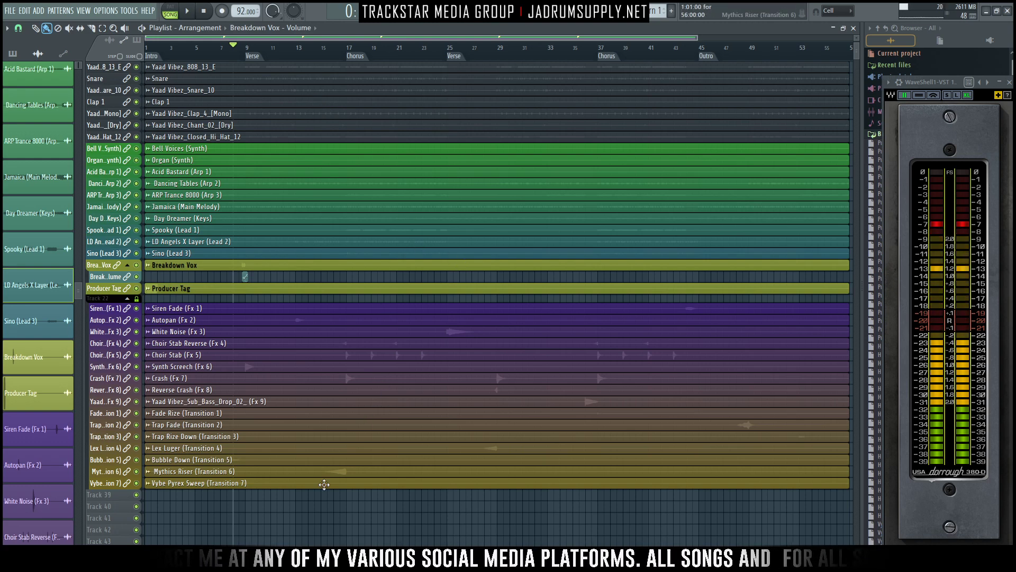
scroll(307, 520, "up", 3)
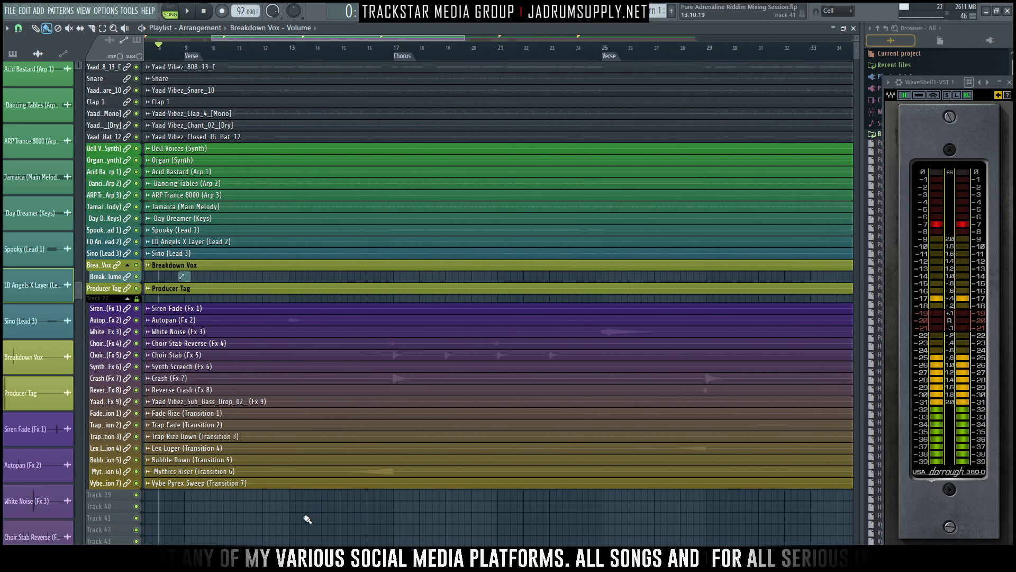
- Enable the Breakdown Vox send to the CHAMBER bus and adjust its level during playback
key("space")
scroll(308, 518, "up", 1)
scroll(370, 493, "up", 4)
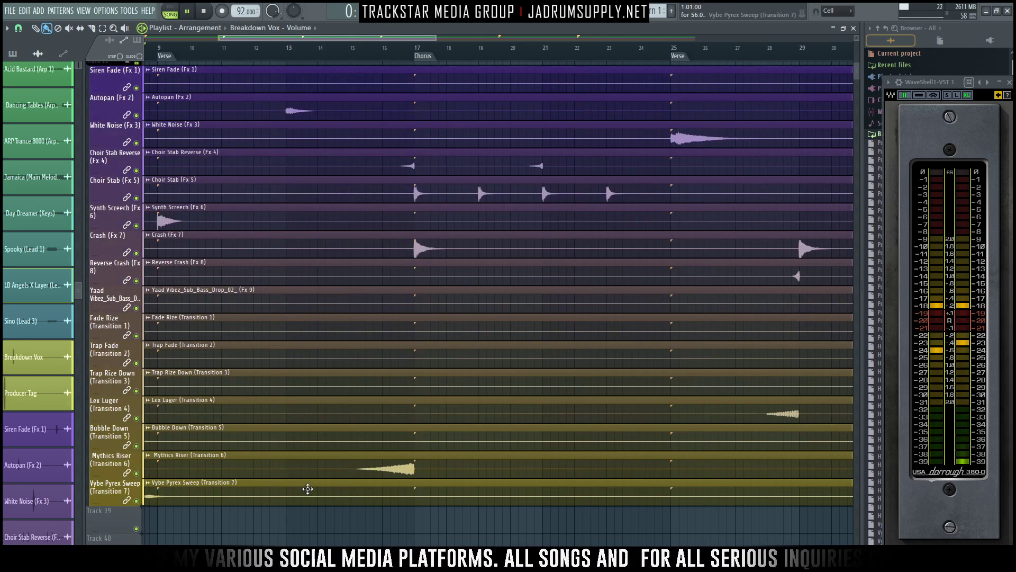
scroll(307, 488, "up", 5)
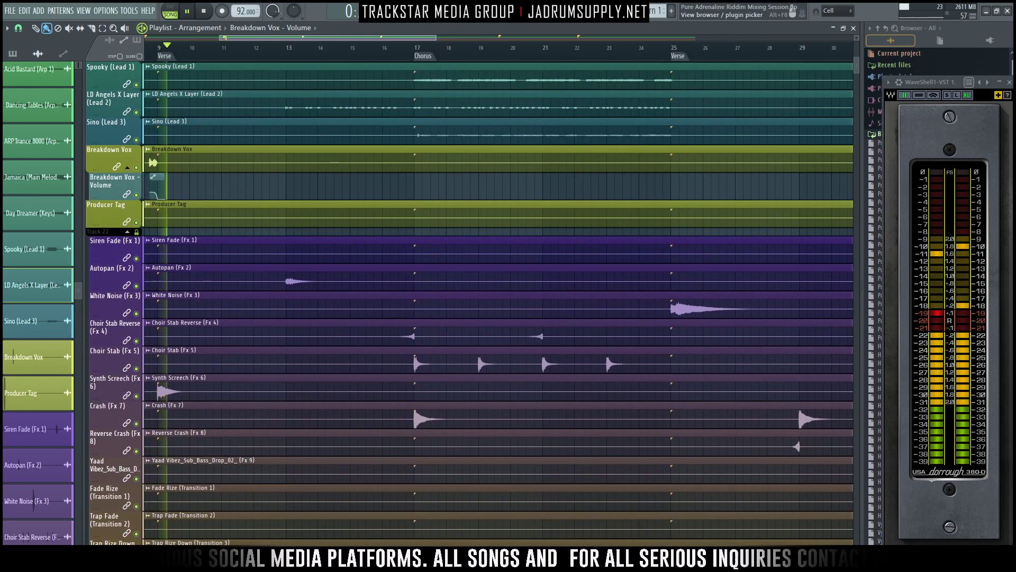
key("F9")
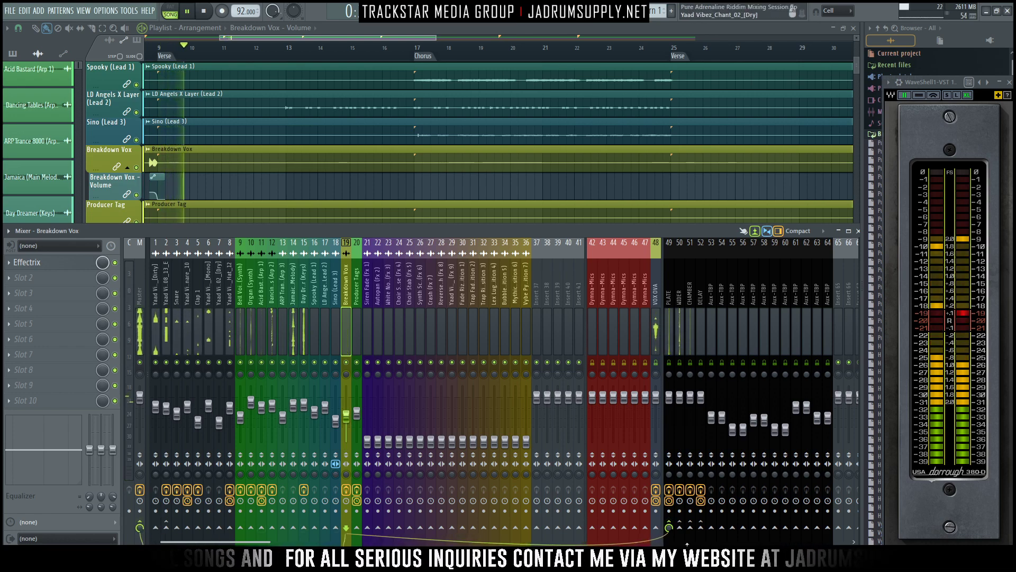
left_click(690, 528)
left_click_drag(690, 528, 669, 555)
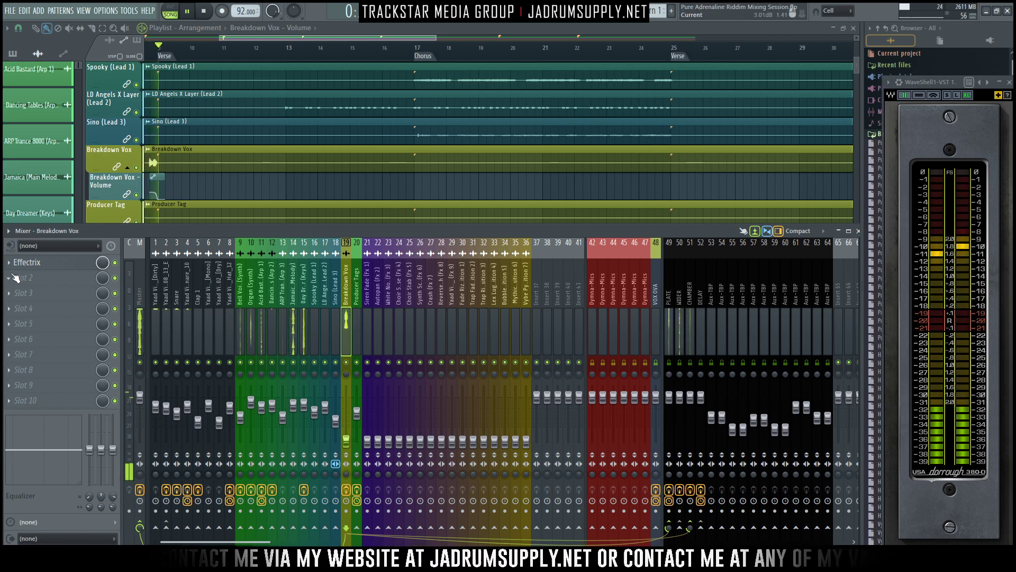
- Move Effectrix down to slot 2 on Breakdown Vox, load Fruity Parametric EQ 2 in slot 1 and move its window clear of the effect slots
scroll(10, 264, "down", 1)
left_click(40, 264)
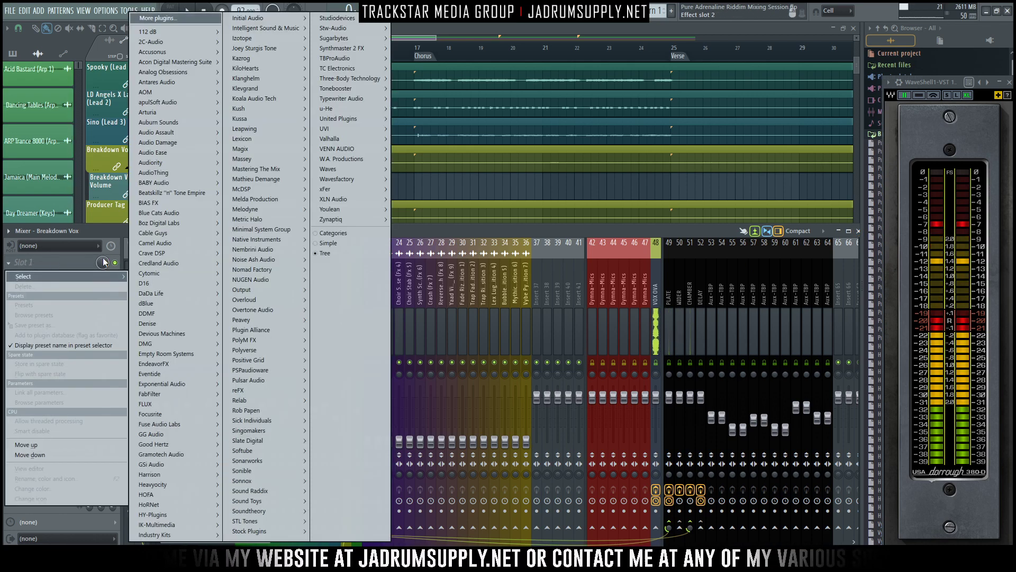
mouse_move(279, 533)
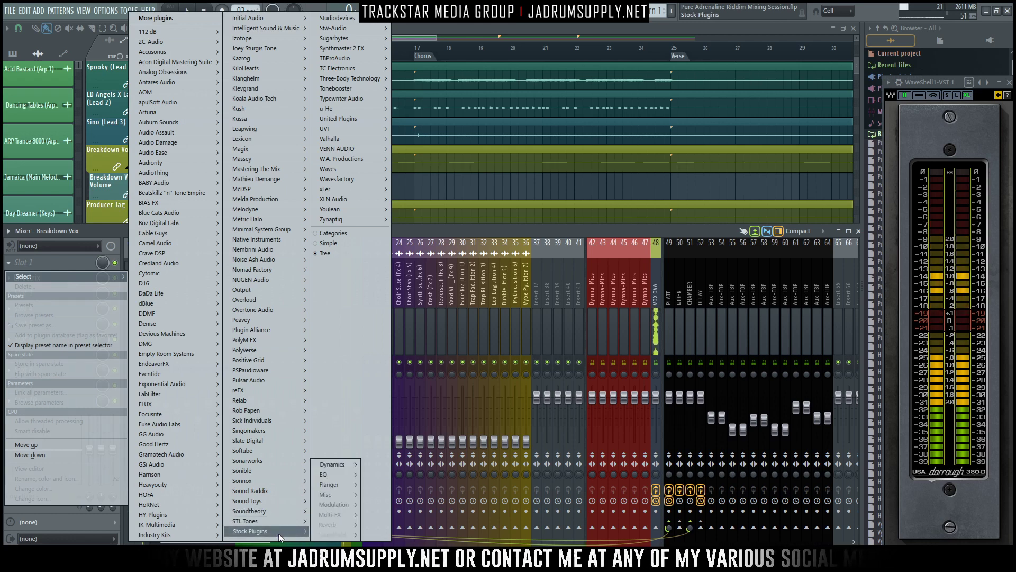
mouse_move(333, 470)
left_click(401, 475)
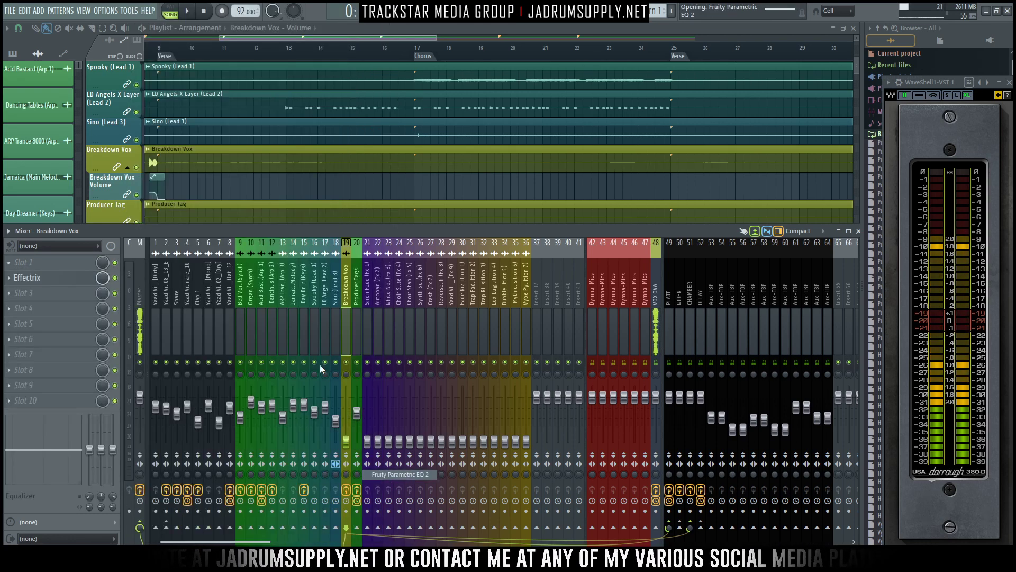
left_click_drag(262, 93, 612, 89)
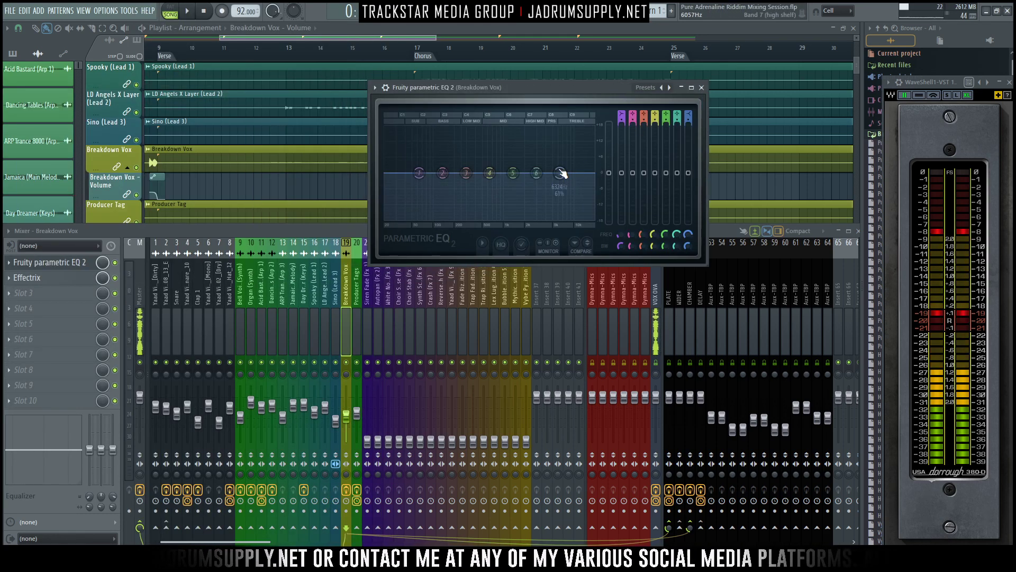
- Boost the highs slightly in the Breakdown Vox EQ, set band 1 to high pass with a raised cutoff, and close the EQ
left_click_drag(560, 172, 553, 168)
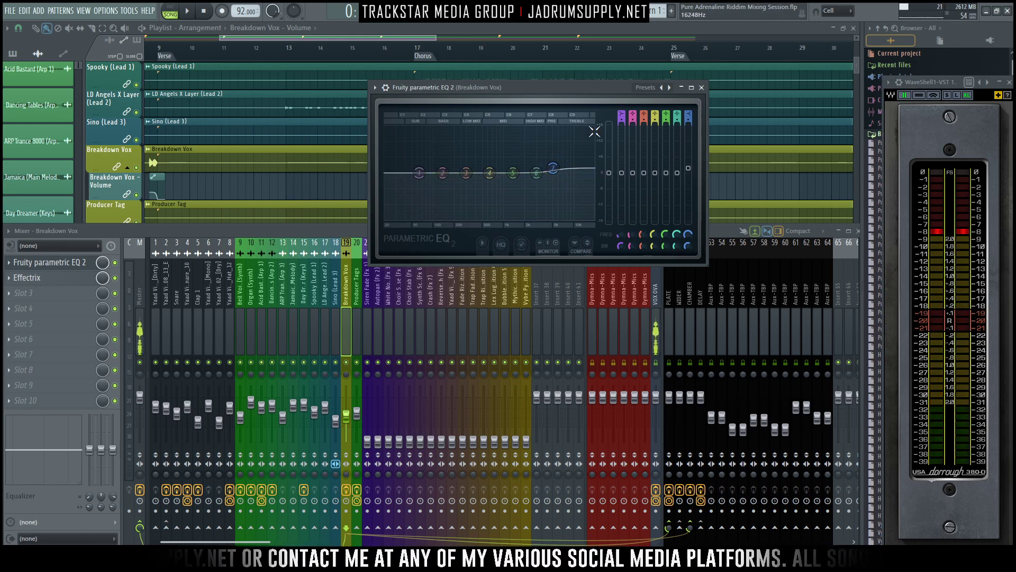
key("space")
left_click(621, 116)
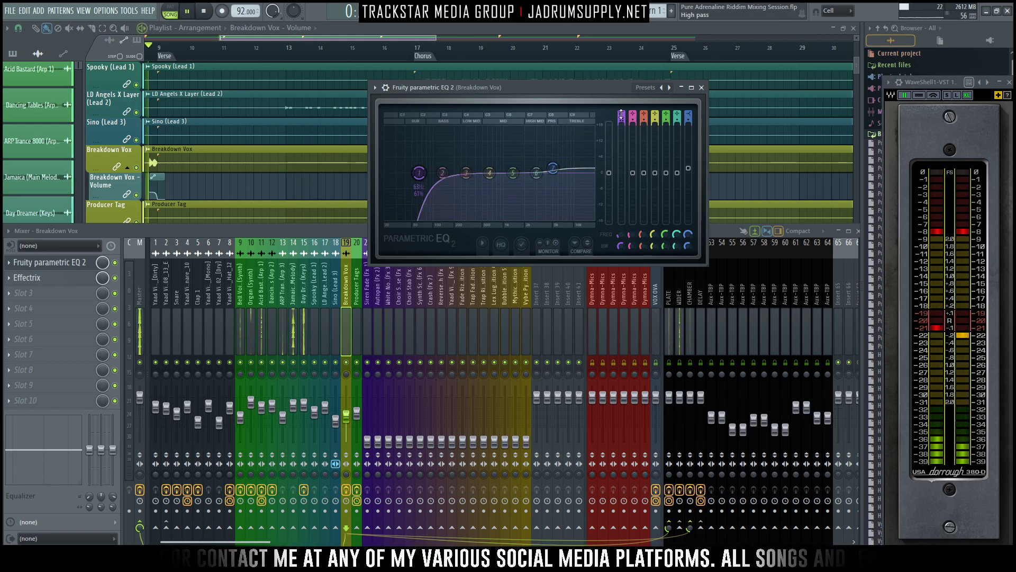
left_click_drag(419, 173, 435, 172)
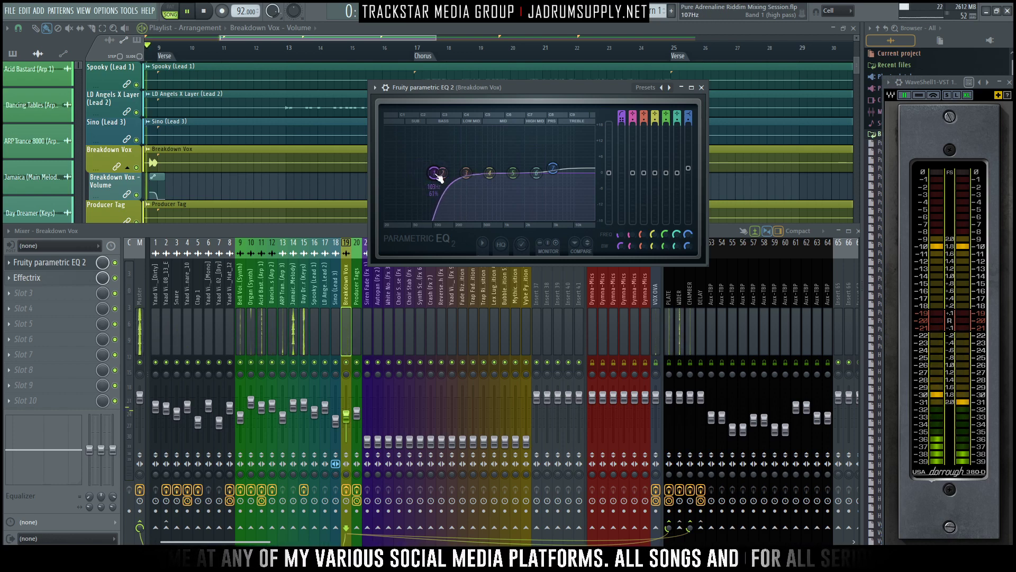
left_click(702, 87)
- Collapse the Breakdown Vox volume automation track and set the playback position to the Verse marker at bar 9
key("F9")
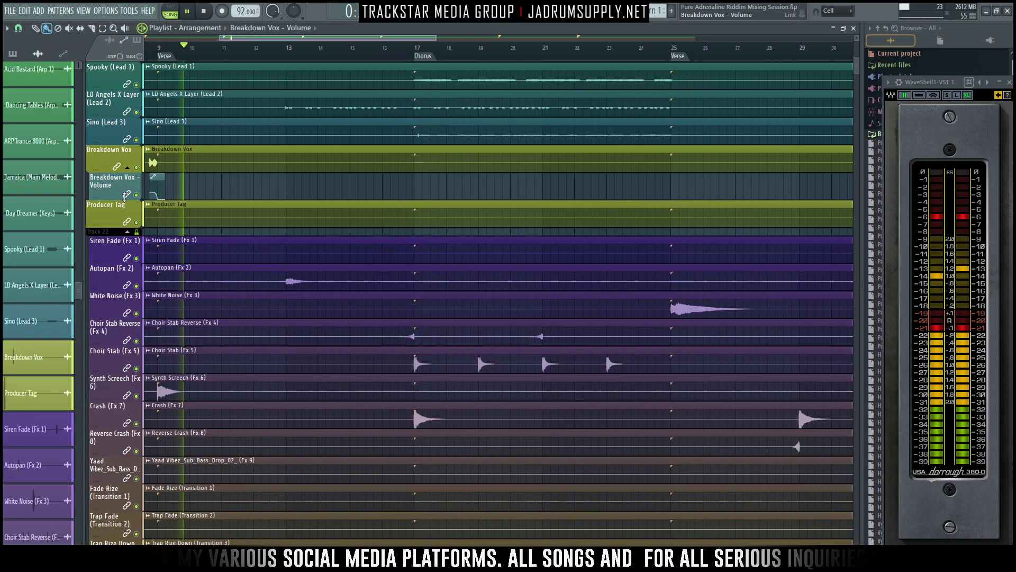
left_click(127, 167)
scroll(222, 212, "down", 3)
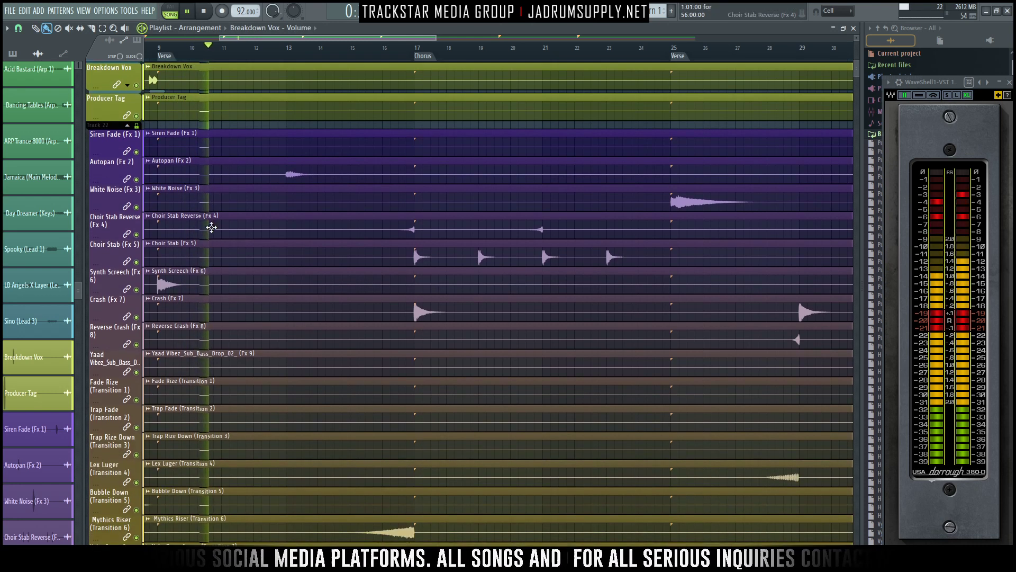
key("space")
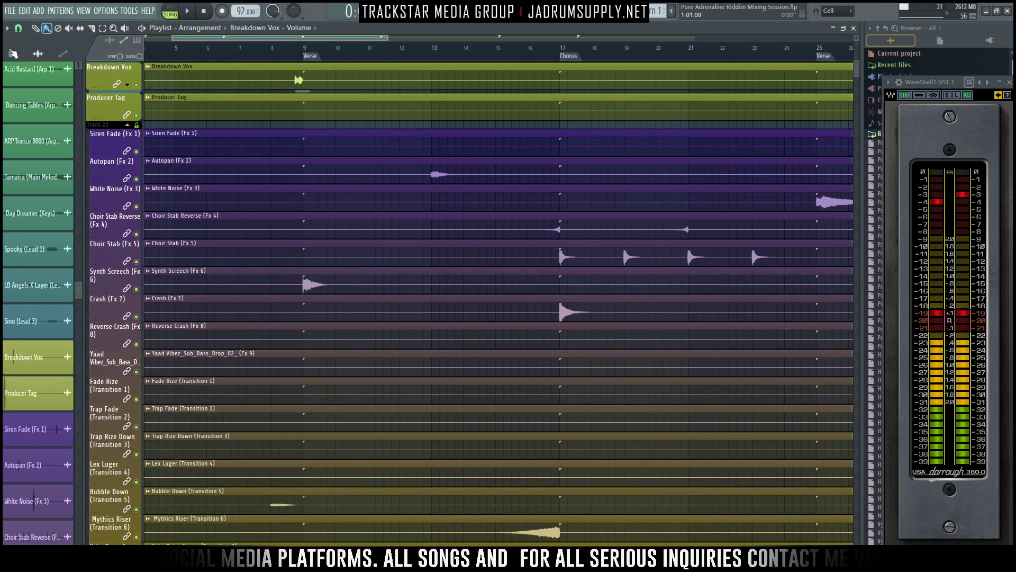
left_click(314, 49)
key("F9")
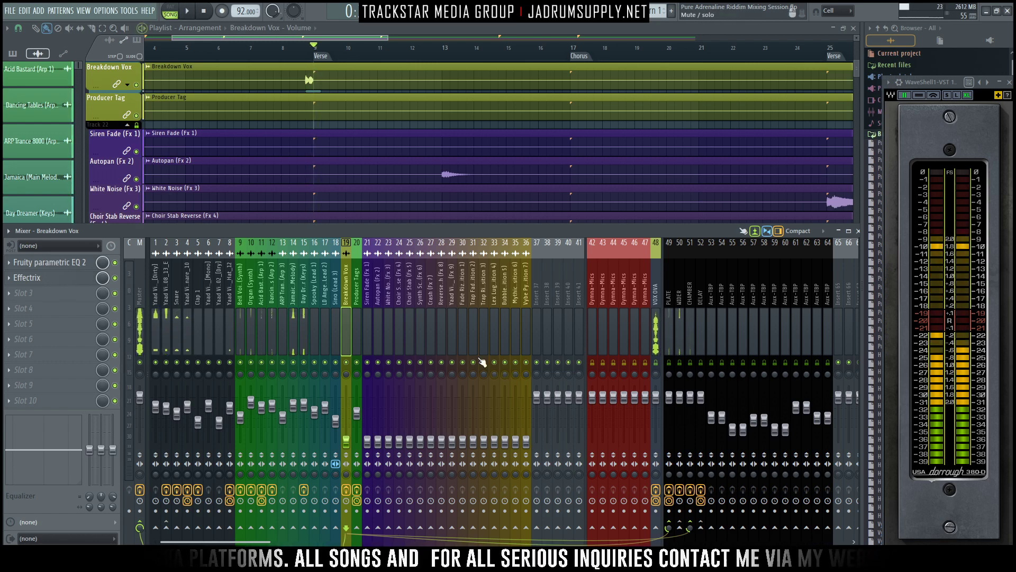
- Select the Synth Screech (Fx 6) mixer track and raise its fader while playing from the Verse start
scroll(419, 127, "down", 2)
scroll(411, 121, "down", 2)
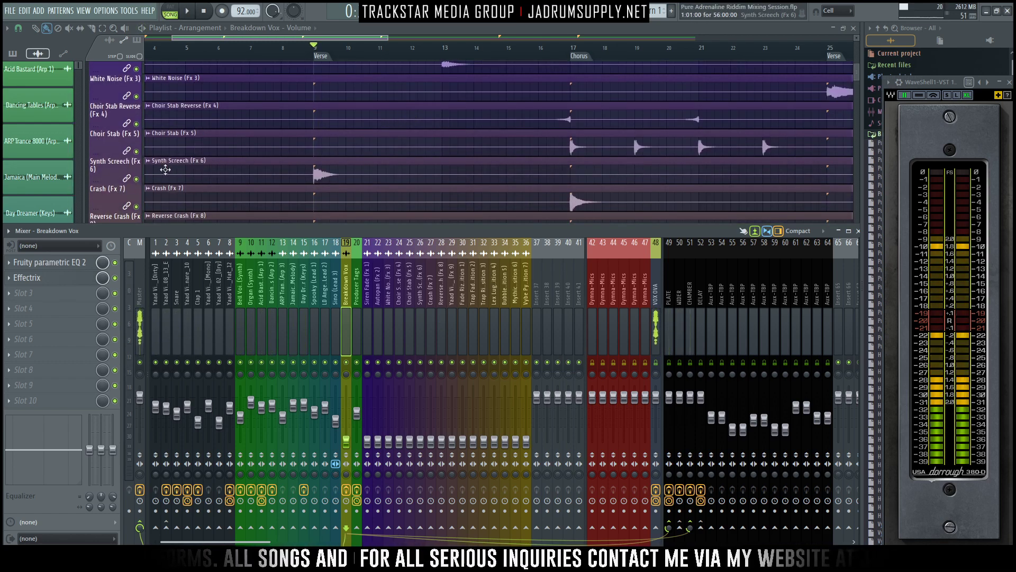
left_click(422, 346)
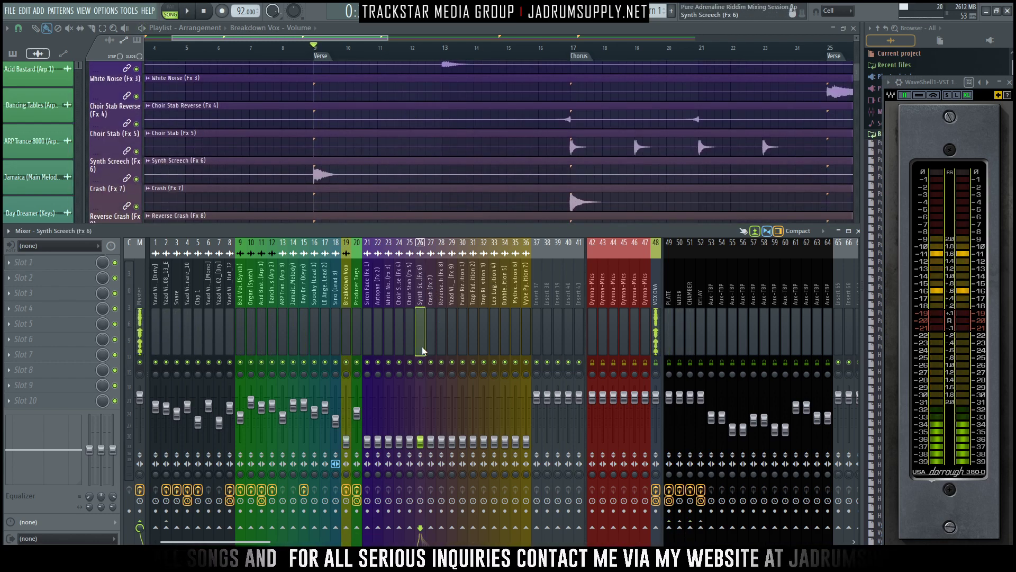
key("space")
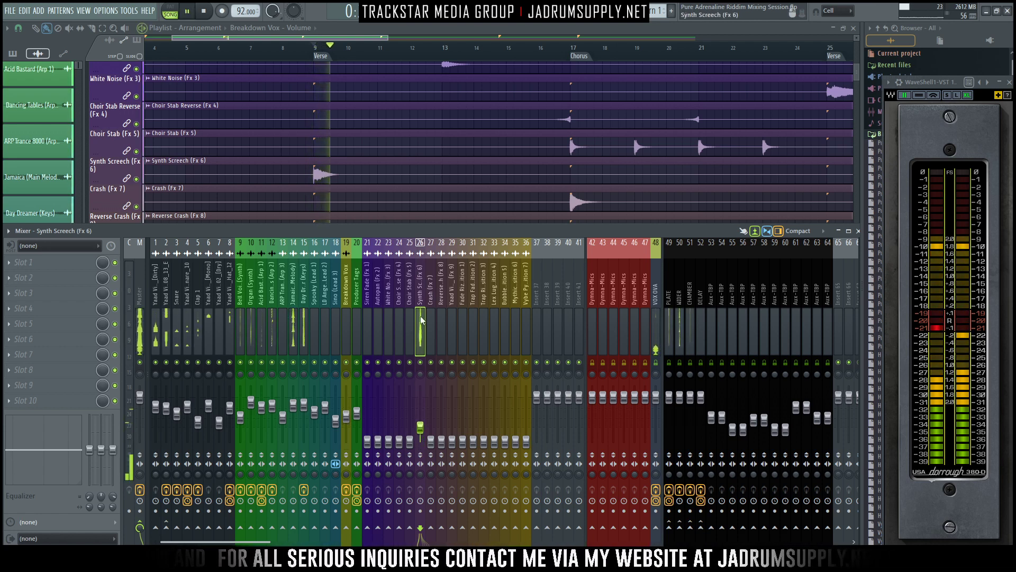
- Send Synth Screech to the PLATE and CHAMBER buses and reduce the send amounts while replaying the Verse start
left_click(669, 526)
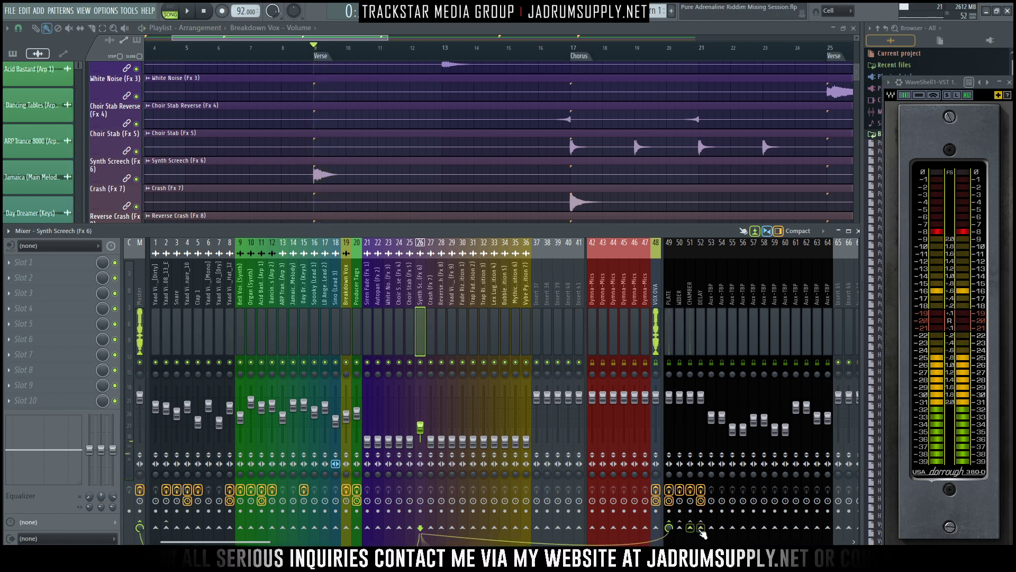
left_click(689, 526)
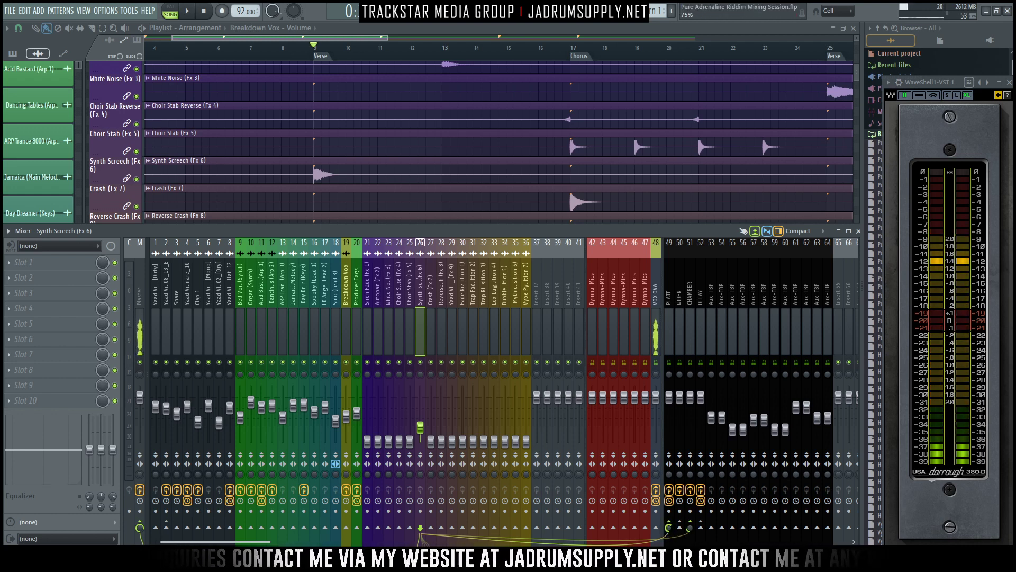
key("space")
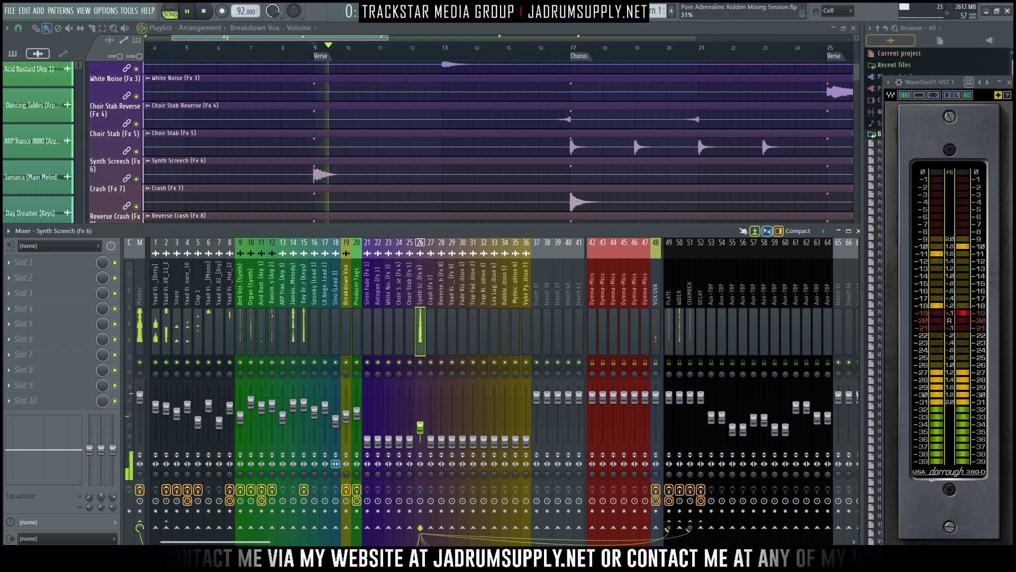
left_click_drag(689, 529, 690, 532)
key("space")
key("space")
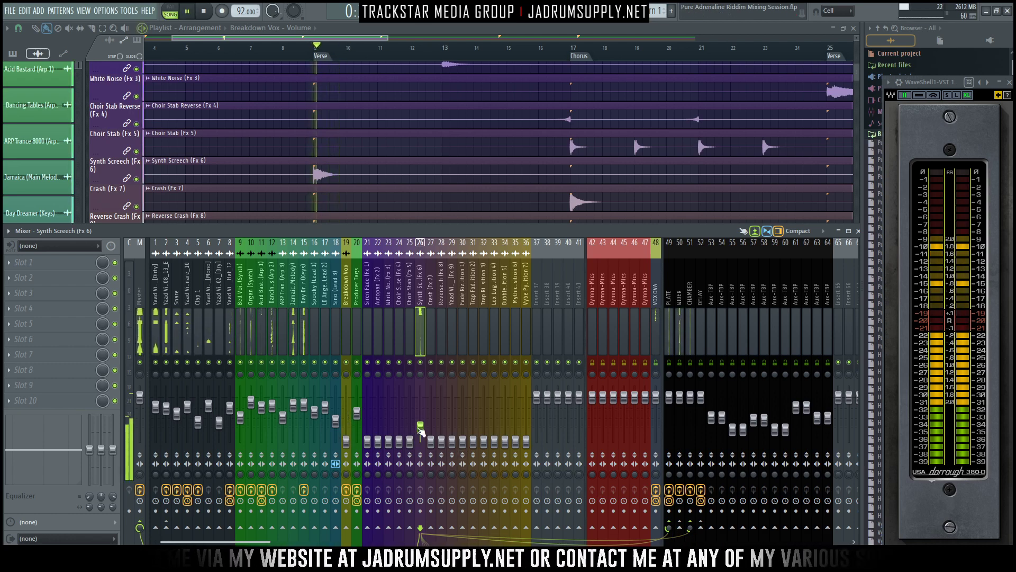
- Lower the Synth Screech fader to about -26.5 dB and replay the Verse start to check it
left_click_drag(420, 427, 420, 434)
key("space")
key("space")
- Load Fruity Parametric EQ 2 in slot 1 of Synth Screech and move its window clear of the effect slots
key("space")
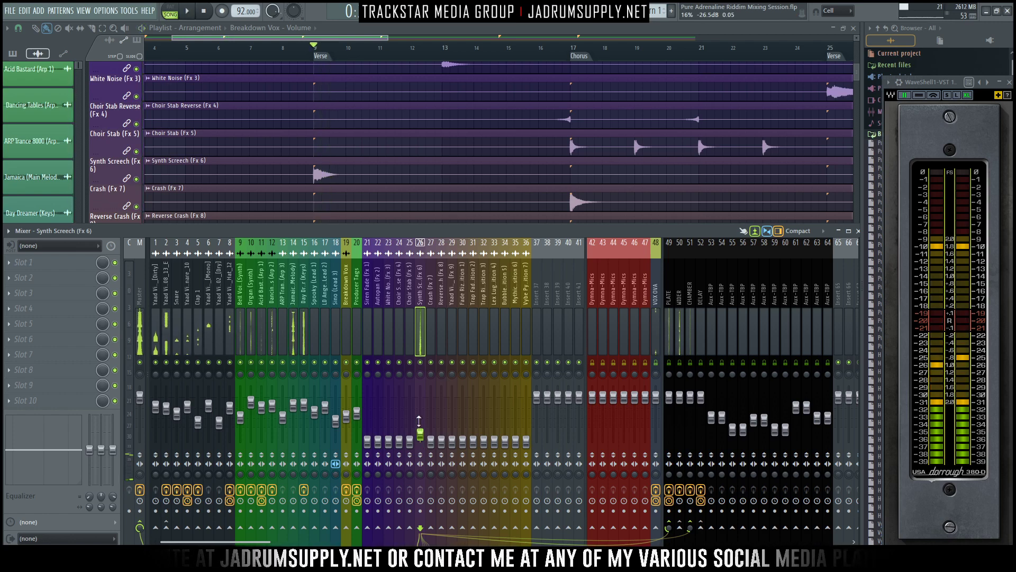
key("space")
left_click(23, 262)
mouse_move(31, 277)
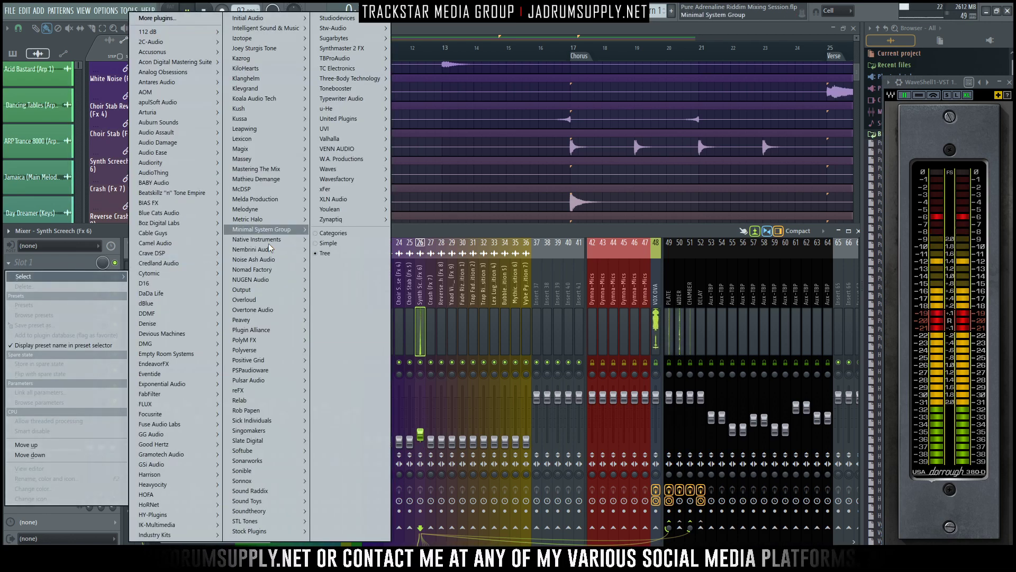
mouse_move(264, 531)
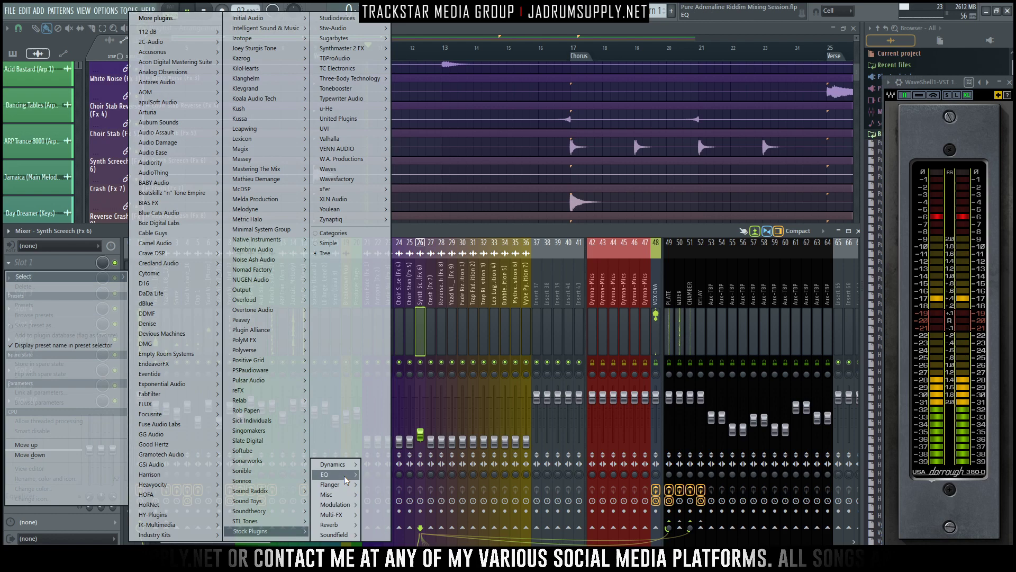
mouse_move(345, 477)
left_click(396, 476)
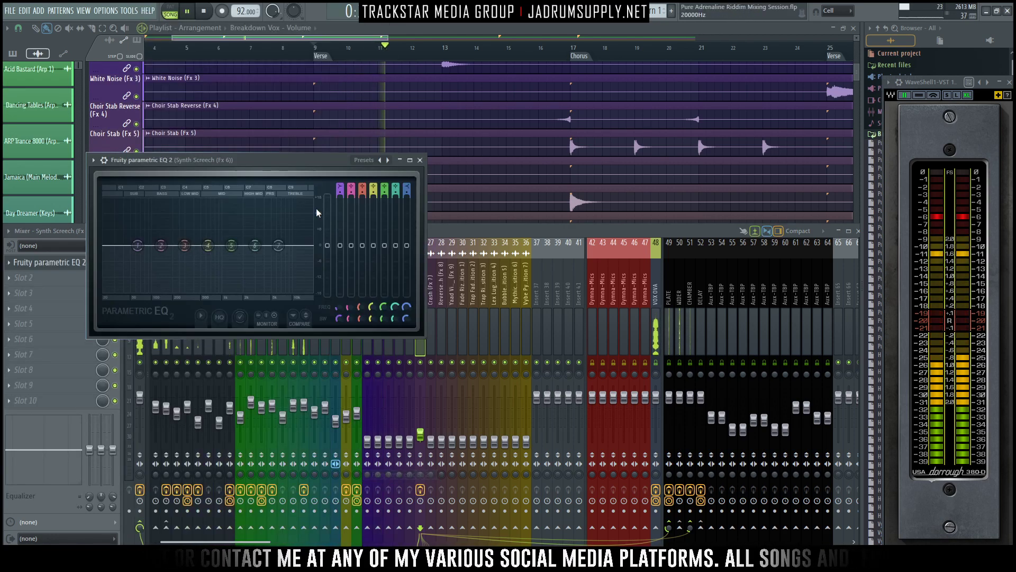
left_click_drag(309, 164, 557, 121)
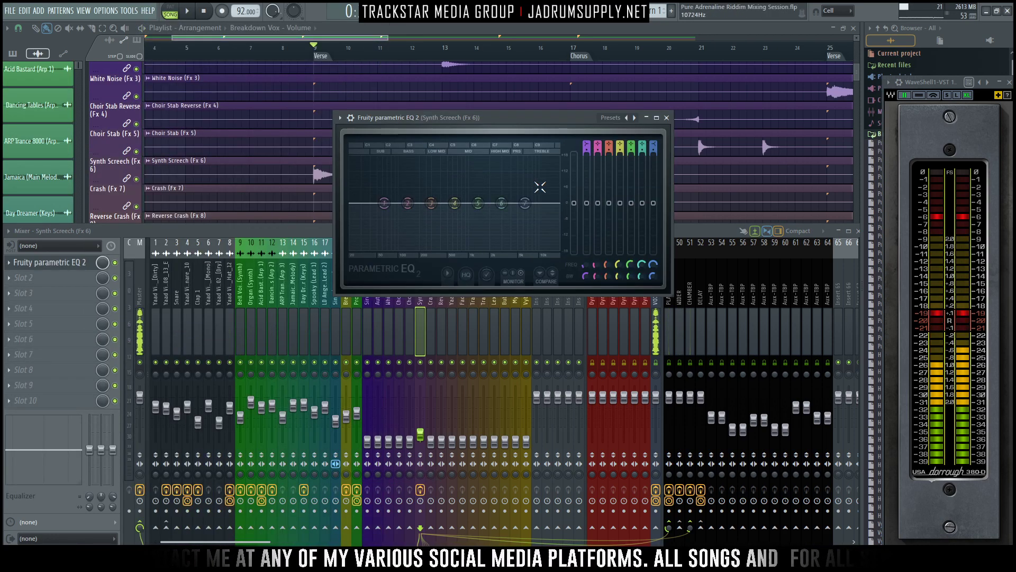
- Dip the highs slightly in the Synth Screech EQ, high-pass band 1 with a raised cutoff, and enable high-quality oversampling, auditioning the result
left_click_drag(525, 203, 522, 209)
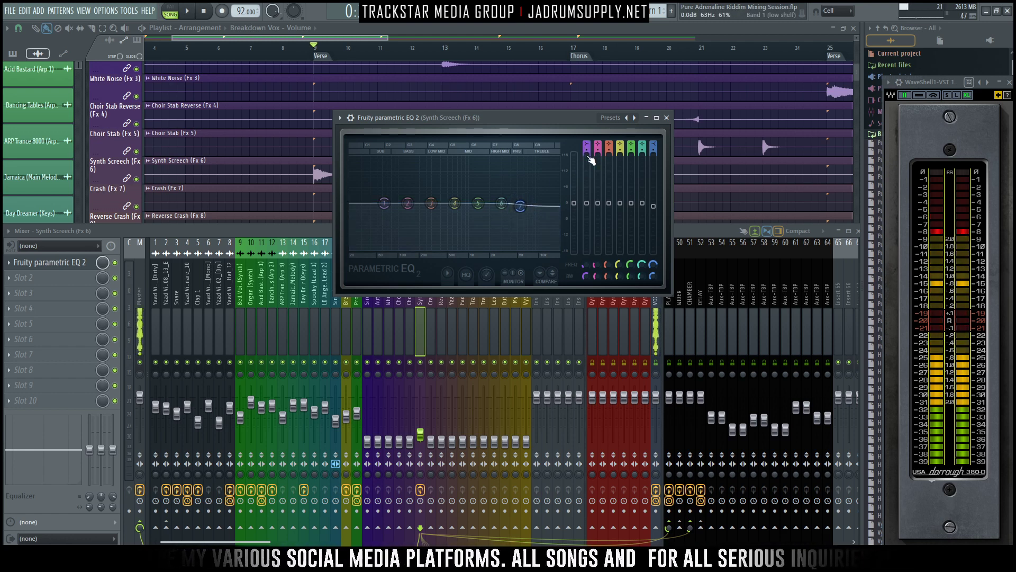
mouse_move(587, 151)
left_mouse_down()
mouse_move(586, 138)
mouse_move(588, 154)
left_mouse_up()
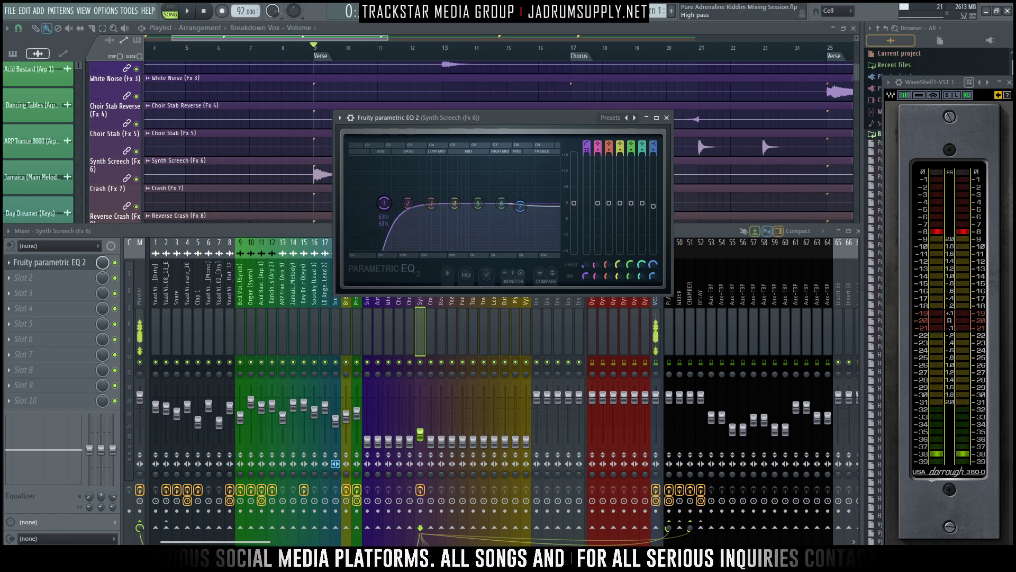
key("space")
left_click_drag(385, 205, 390, 205)
key("space")
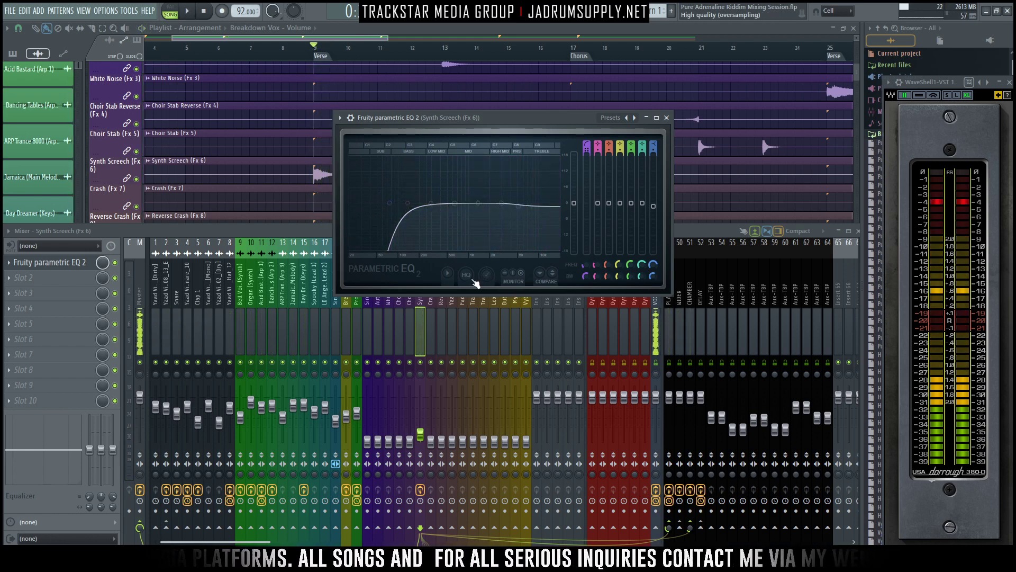
key("space")
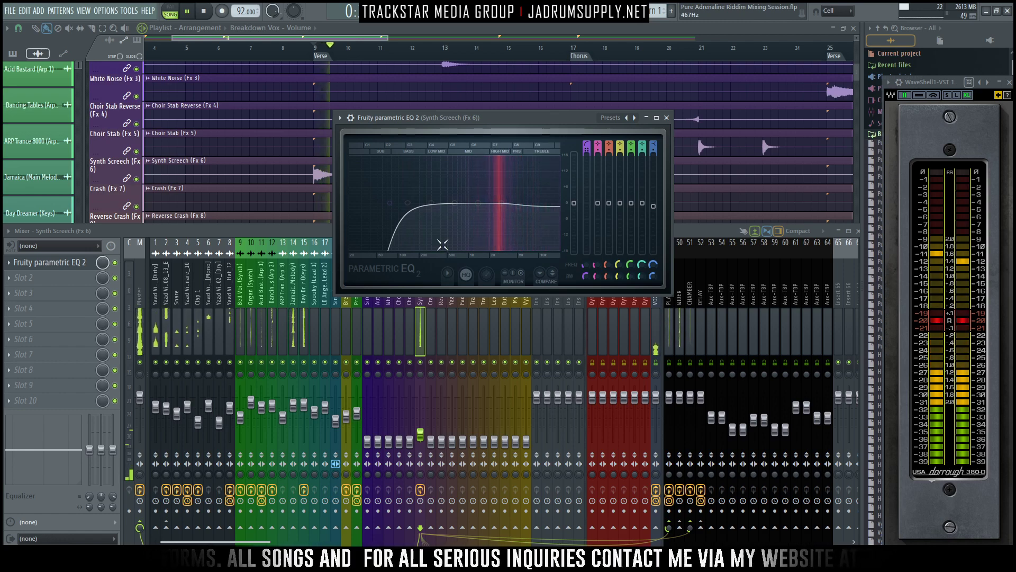
left_click(587, 435)
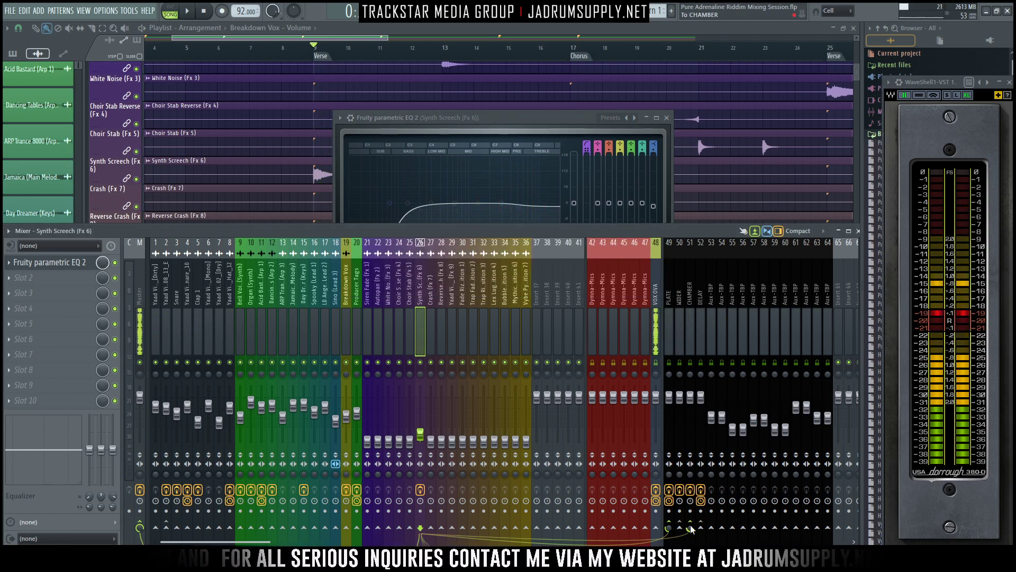
key("space")
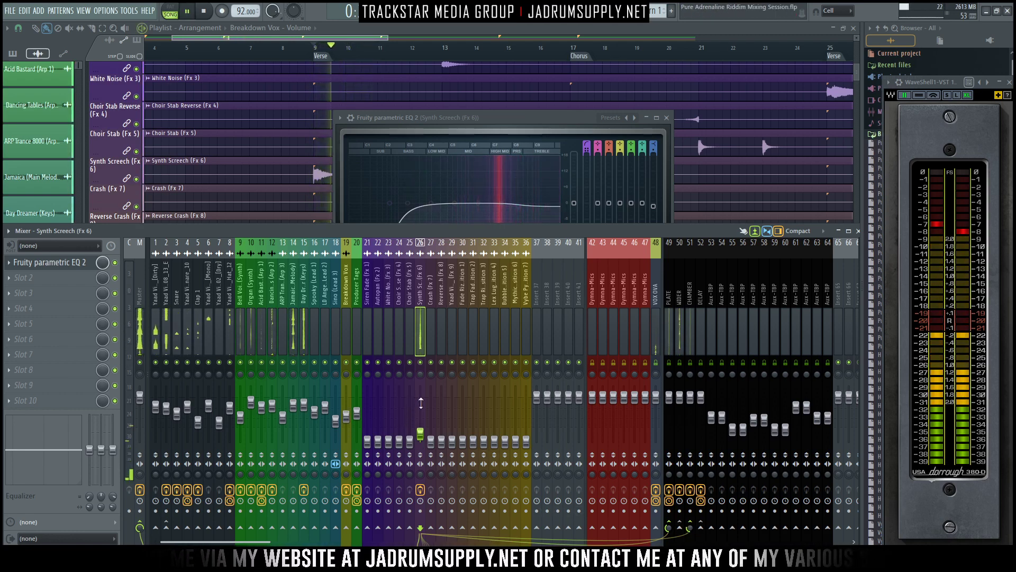
- Raise the Siren Fade (Fx 1) mixer fader, stop playback and close the Synth Screech EQ window
left_click(369, 311)
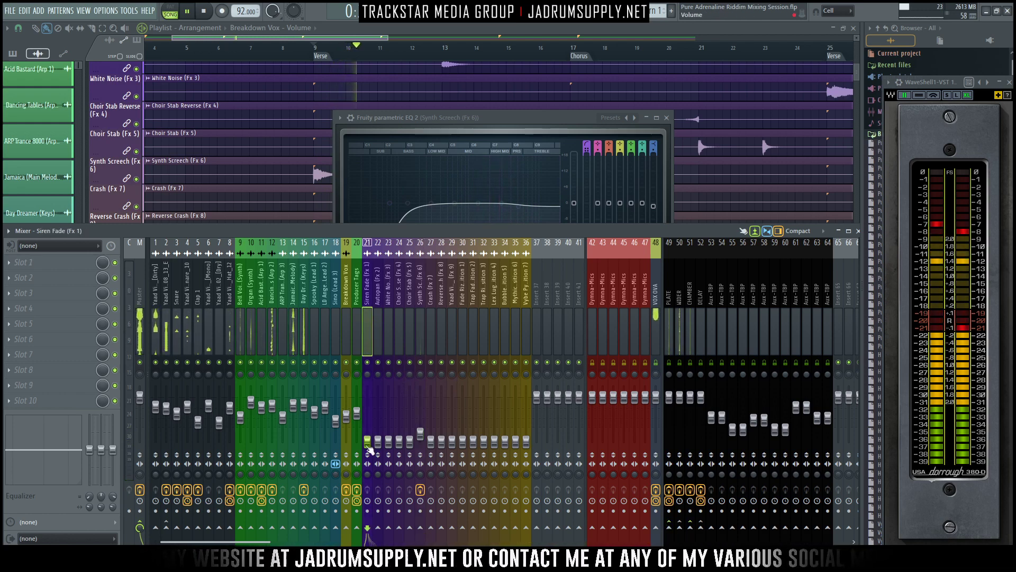
left_click_drag(367, 445, 366, 435)
key("space")
scroll(251, 179, "up", 4)
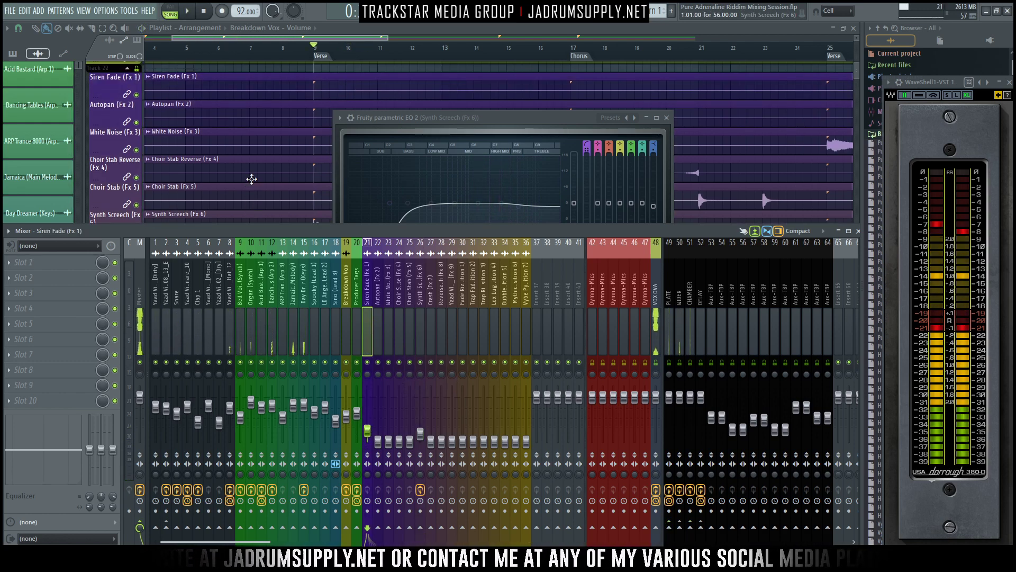
scroll(266, 177, "down", 6)
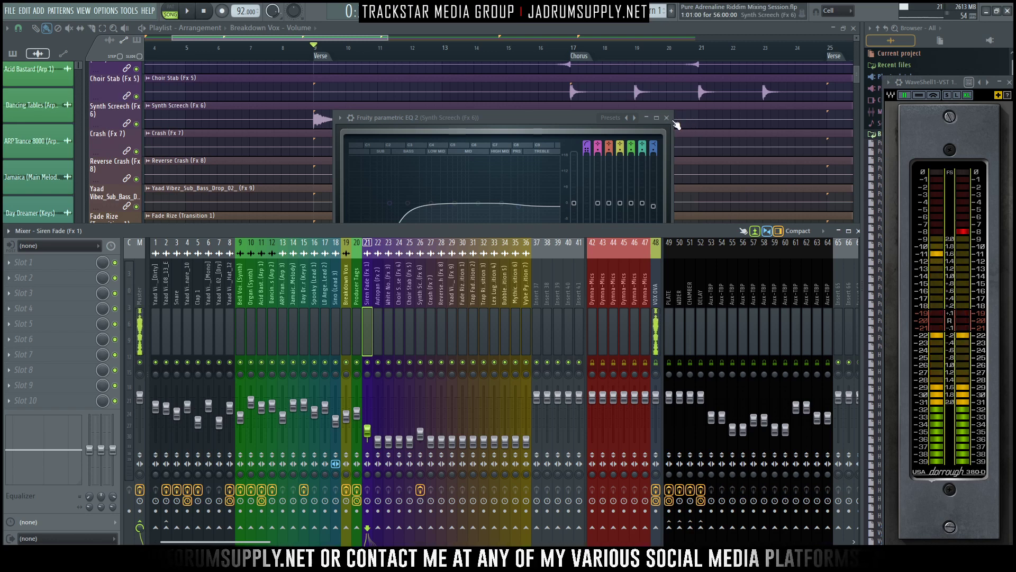
left_click(667, 117)
- Set the playback position to bar 8, at the start of the Bubble Down (Transition 5) clip, and bring the mixer back
scroll(551, 136, "down", 6)
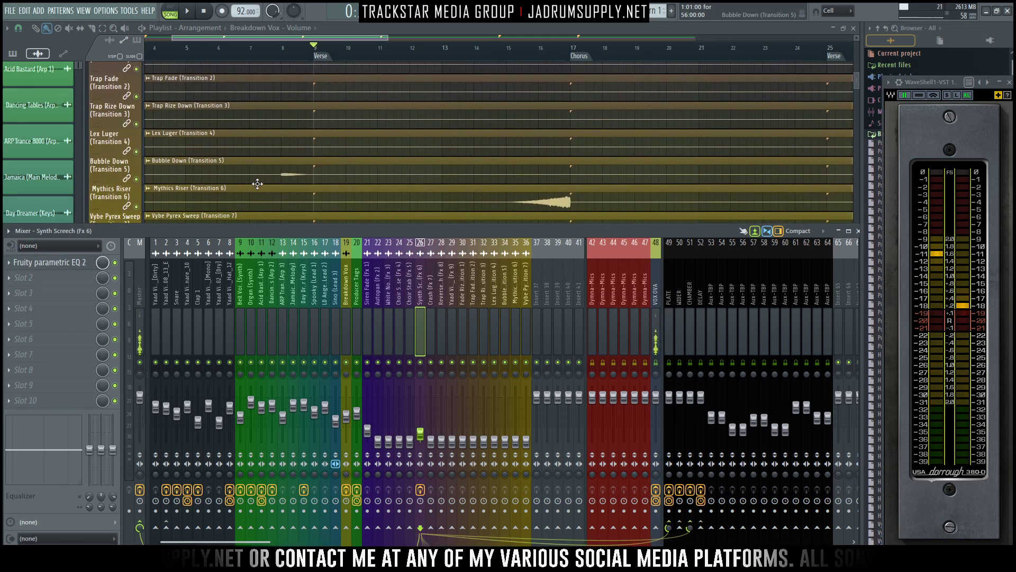
key("F9")
scroll(549, 147, "down", 1)
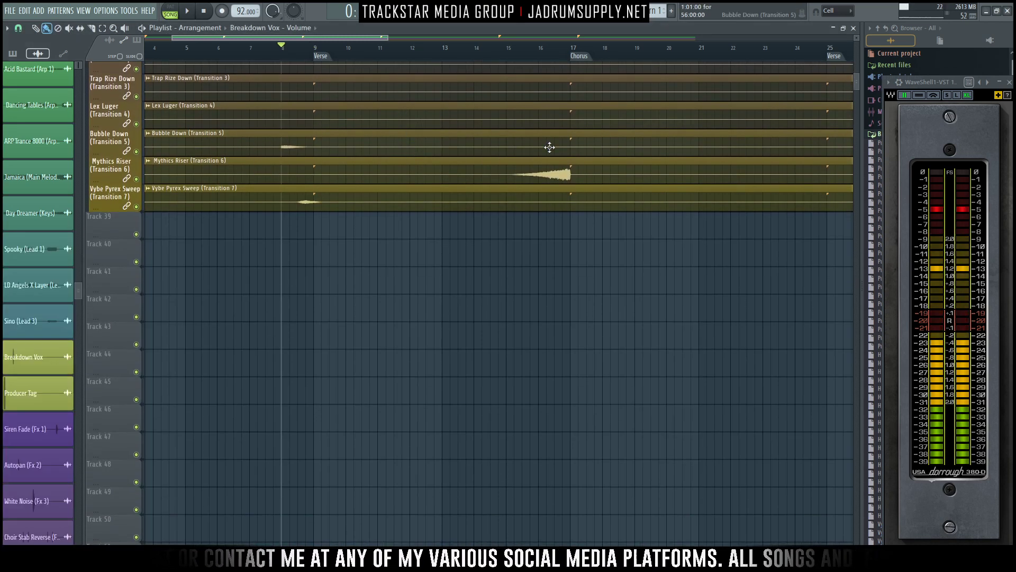
key("F9")
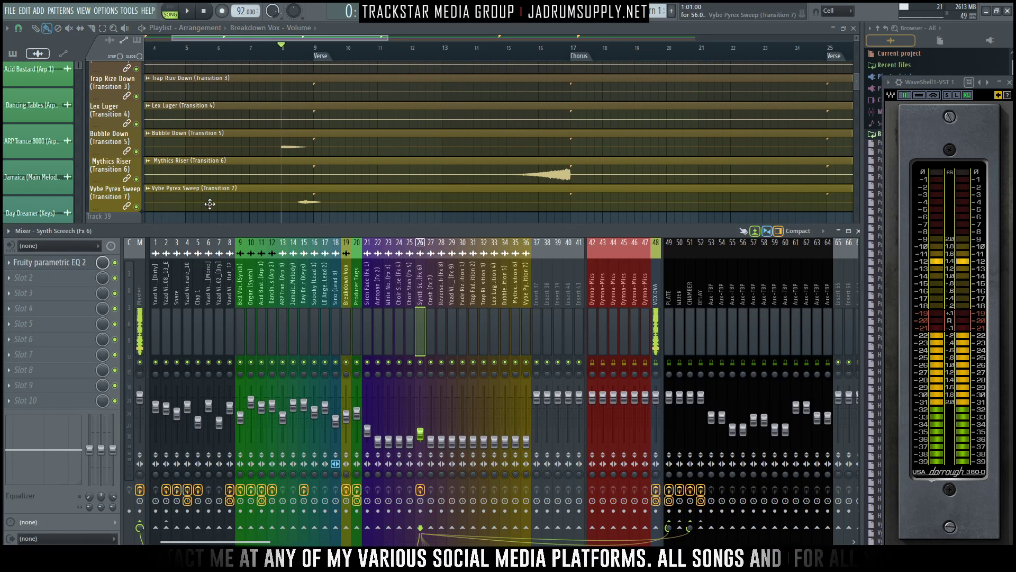
- Select the Bubble Down and Vybe Pyrex Sweep mixer tracks together, raise both faders to about -14.9 dB, and select Bubble Down alone
left_click(525, 288)
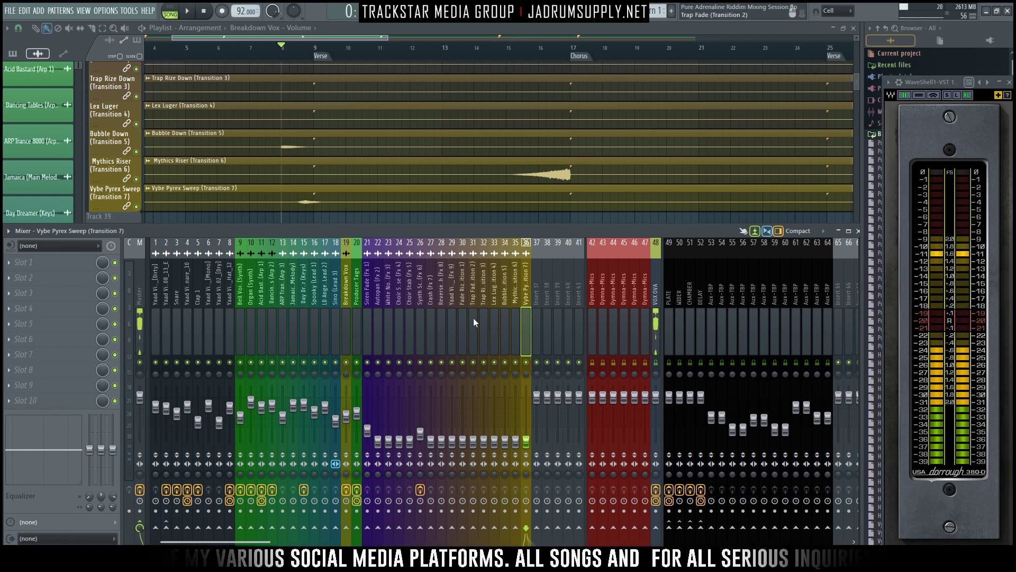
left_click(505, 323)
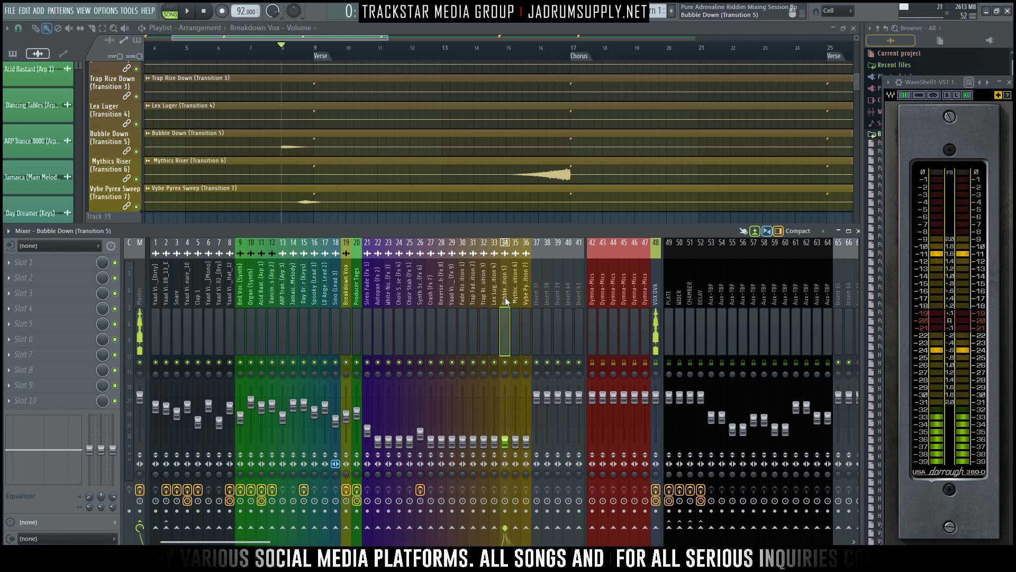
left_click(526, 277, "ctrl+shift")
left_click_drag(505, 441, 505, 424)
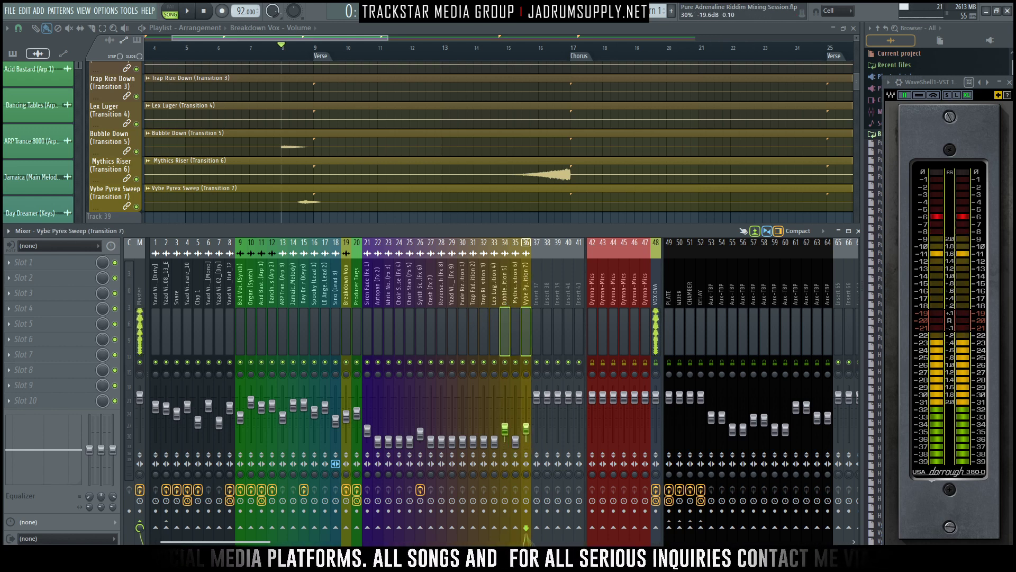
left_click(506, 335)
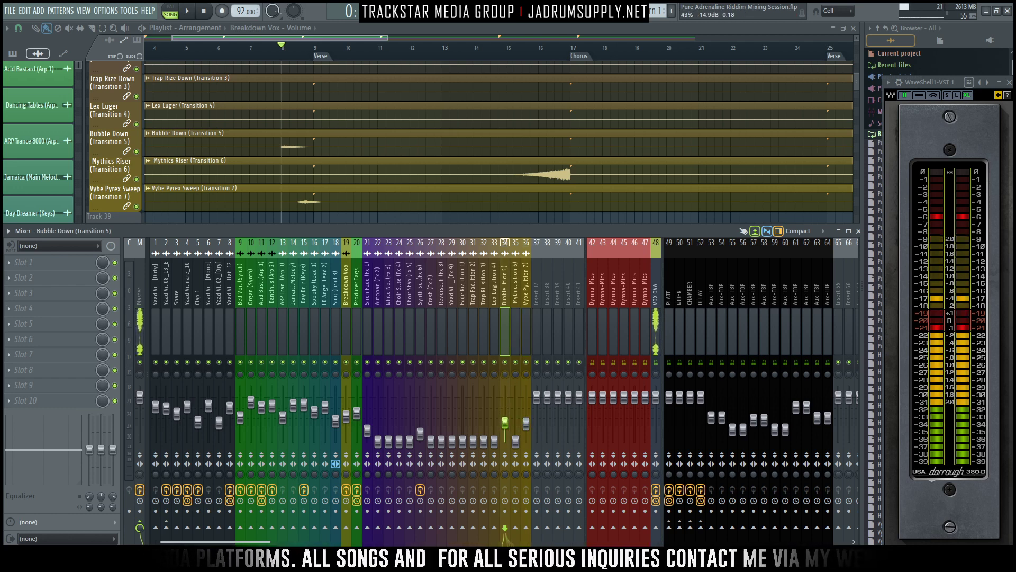
- Audition the transition at bar 8 and route the Bubble Down (Transition 5) track to the PLATE and CHAMBER sends
key("space")
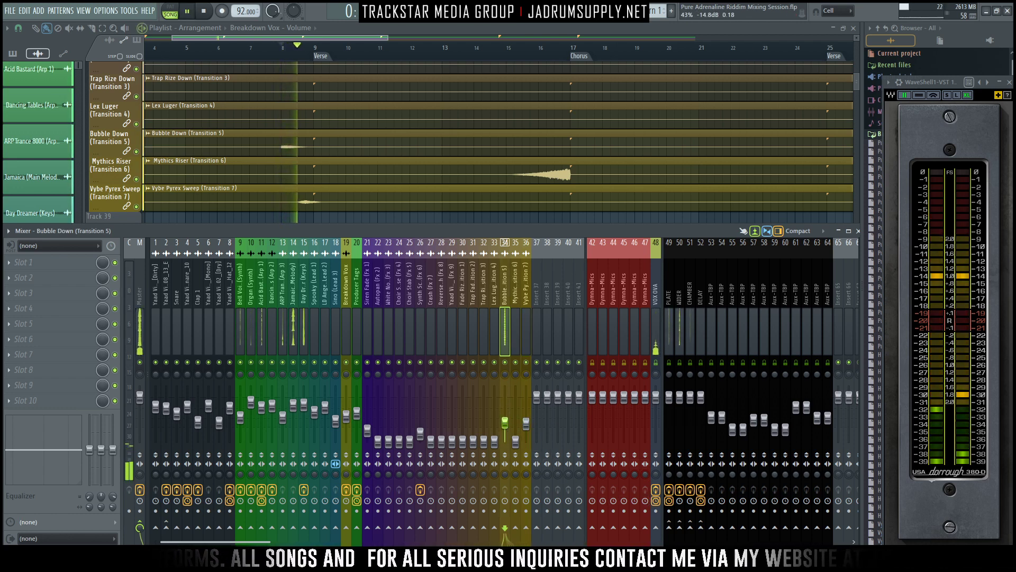
key("space")
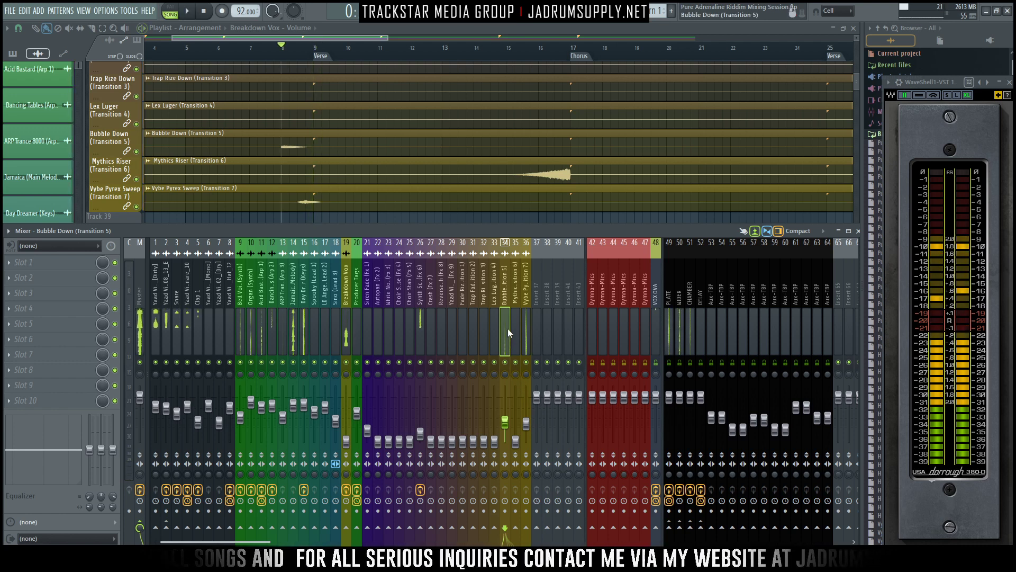
left_click(669, 527)
left_click(691, 528)
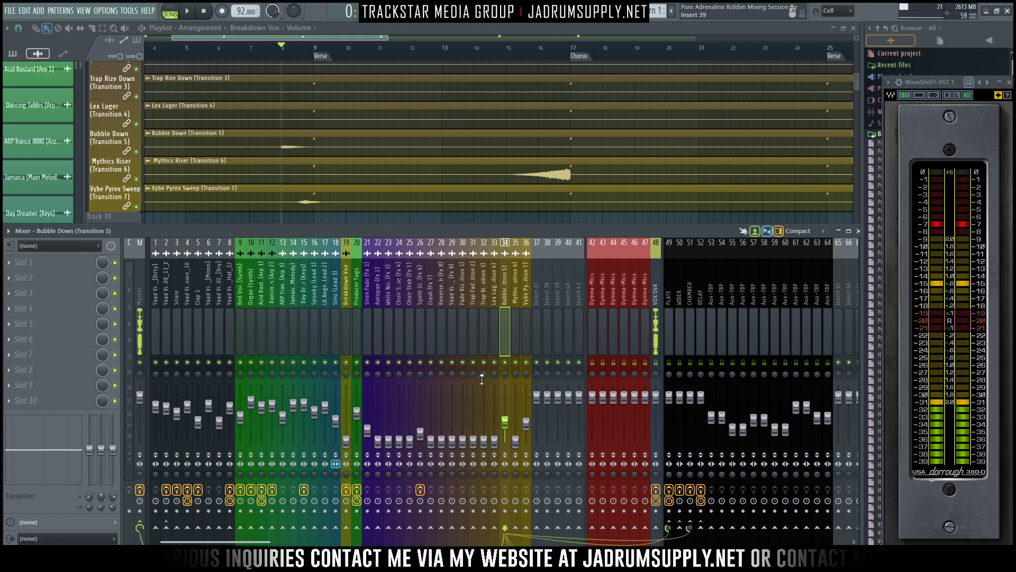
- Route the Vybe Pyrex Sweep (Transition 7) track to the PLATE and CHAMBER sends and audition the transition from bar 8
left_click(525, 322)
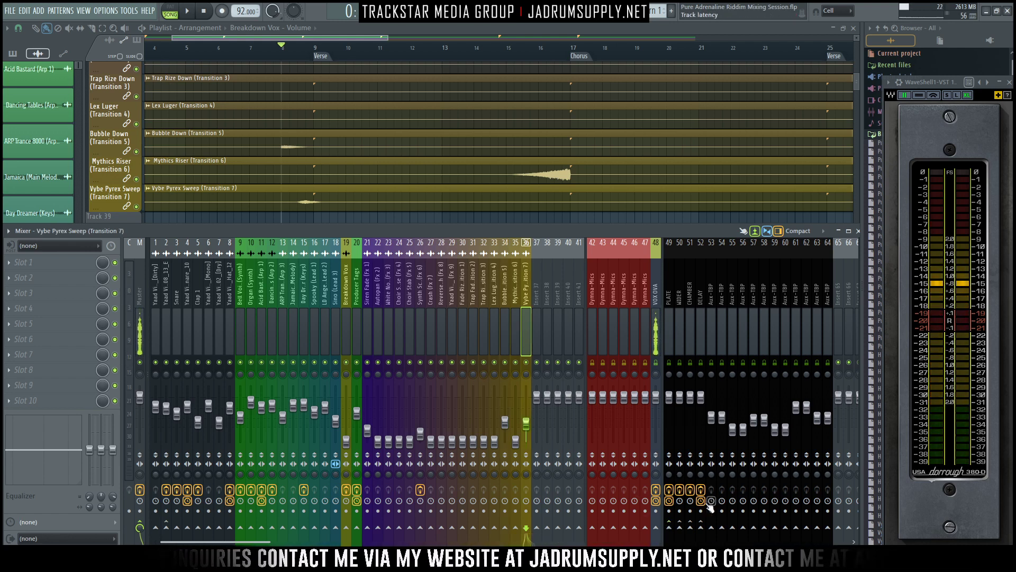
left_click(668, 527)
left_click_drag(668, 528, 690, 554)
left_click(690, 527)
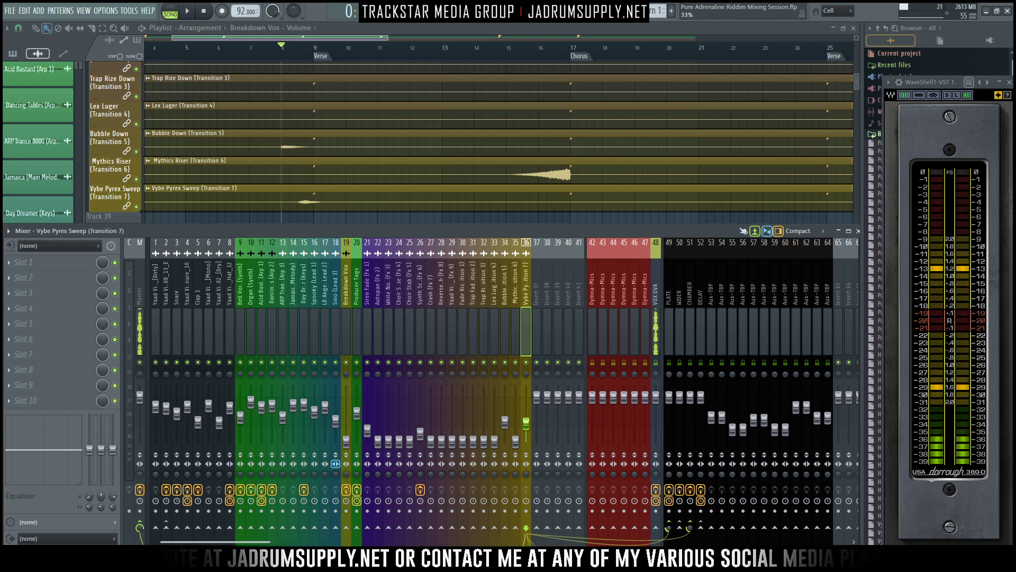
key("space")
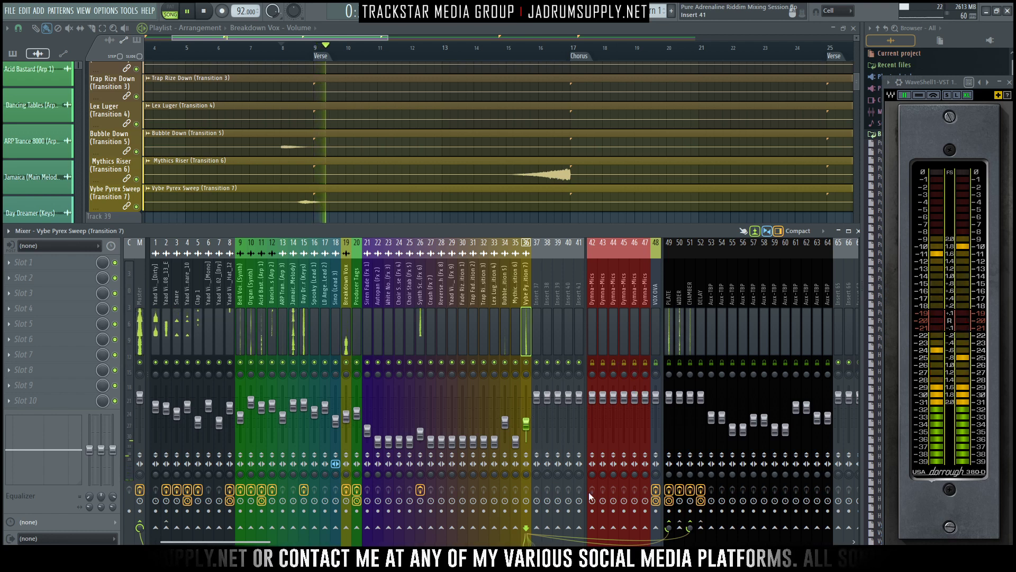
key("space")
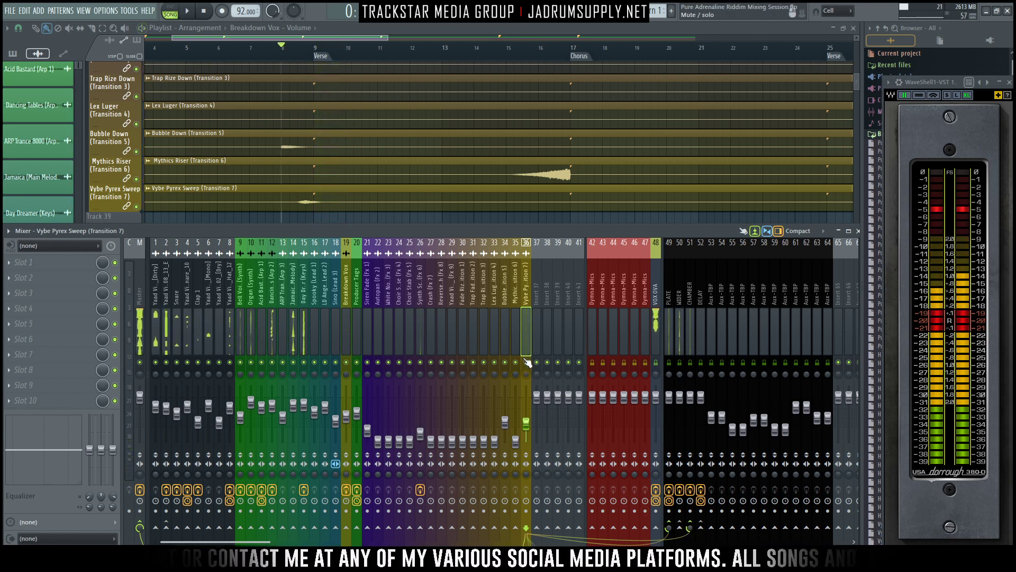
- Replay the bar 8 transition to compare the Bubble Down, Vybe Pyrex Sweep and Synth Screech levels against the Jamaica main melody
left_click(504, 340, "ctrl")
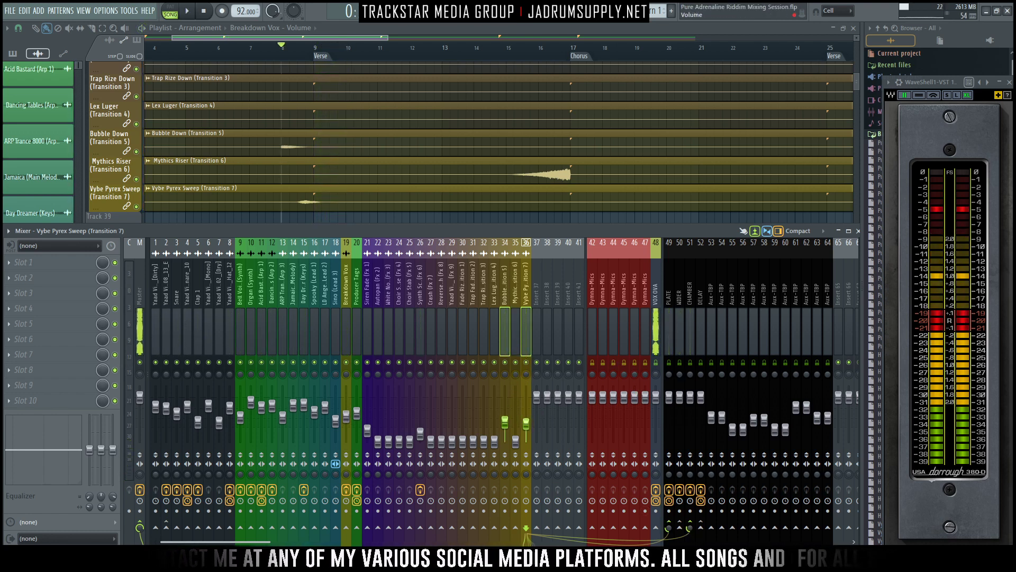
left_click(420, 344)
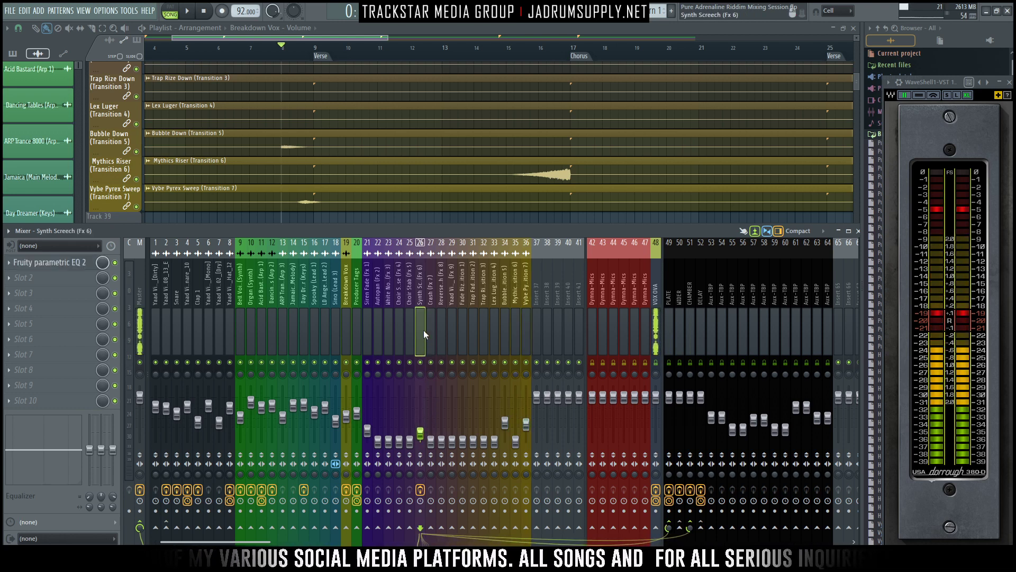
key("space")
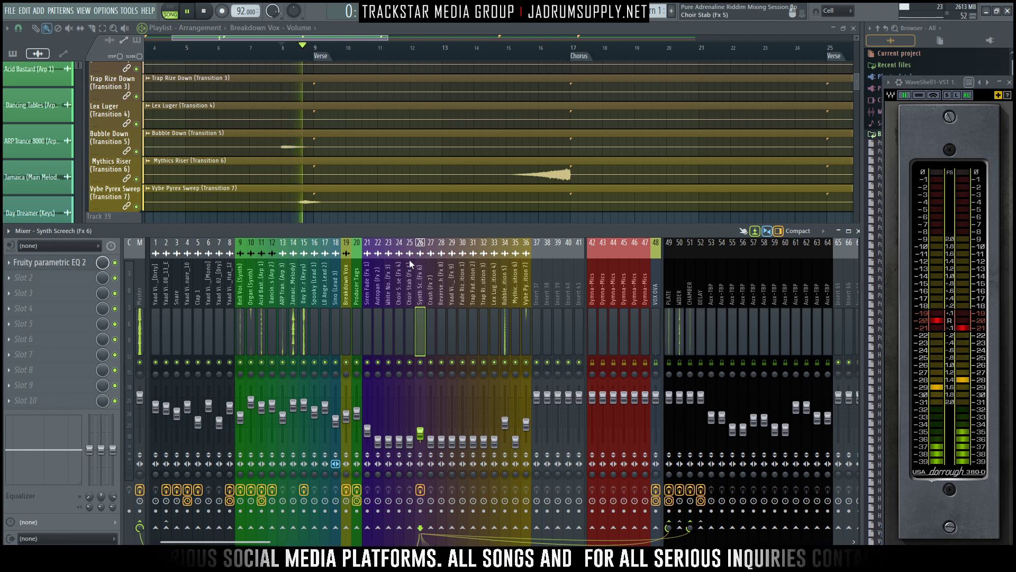
left_click(292, 329)
key("space")
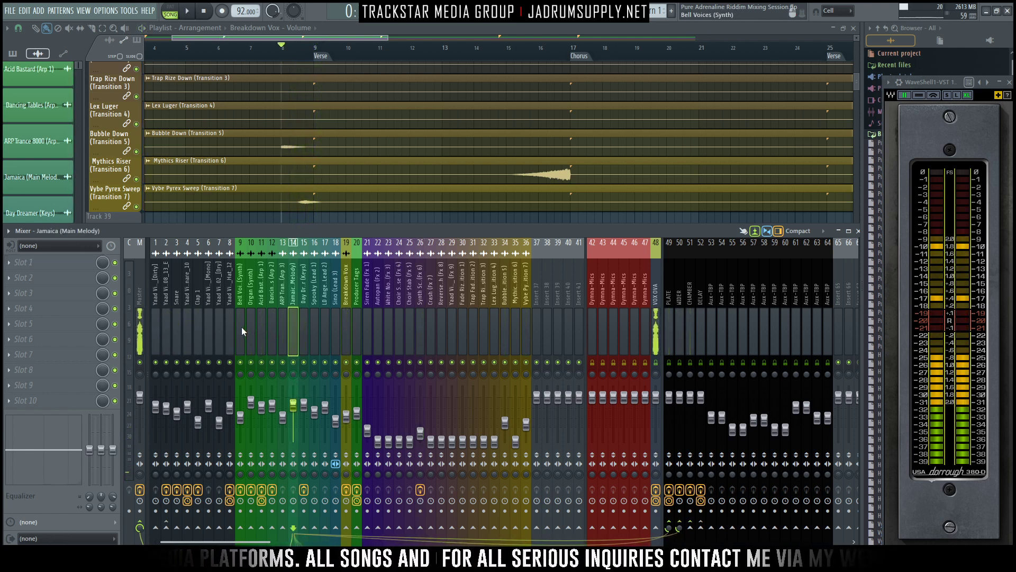
- Select mixer tracks 9 to 15 together, raise their faders slightly with Day Dreamer at -3.6 dB, and audition from bar 8
left_click_drag(241, 326, 304, 335)
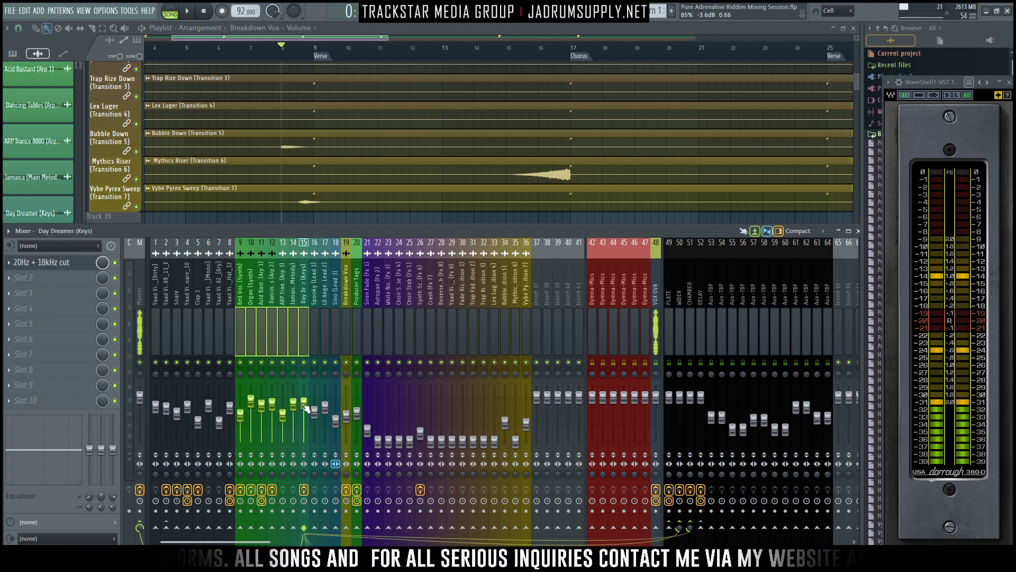
key("space")
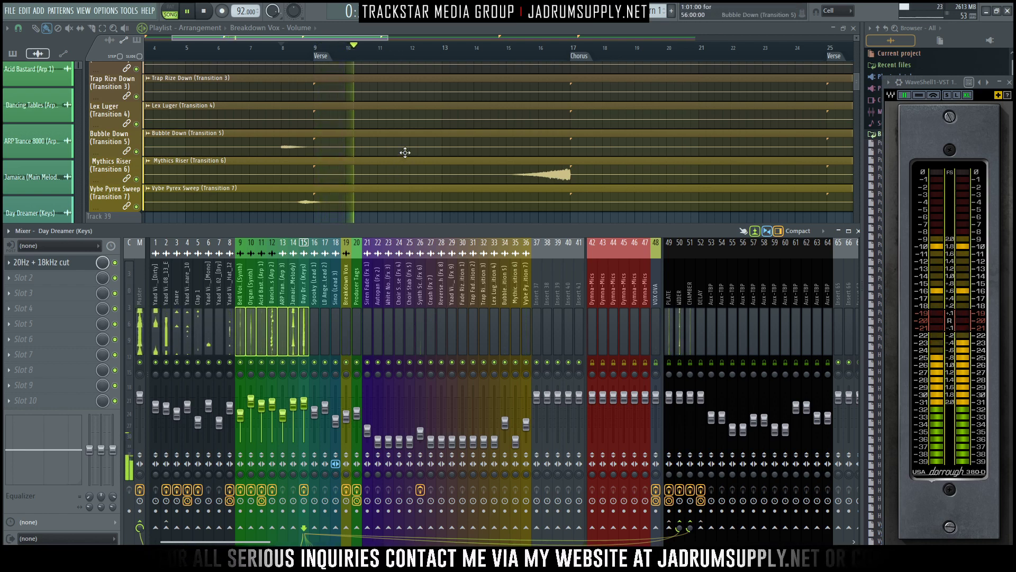
scroll(404, 151, "up", 2)
key("space")
- Find the Autopan (Fx 2) clip in the playlist, select its mixer track and raise that track's fader
scroll(387, 153, "down", 8)
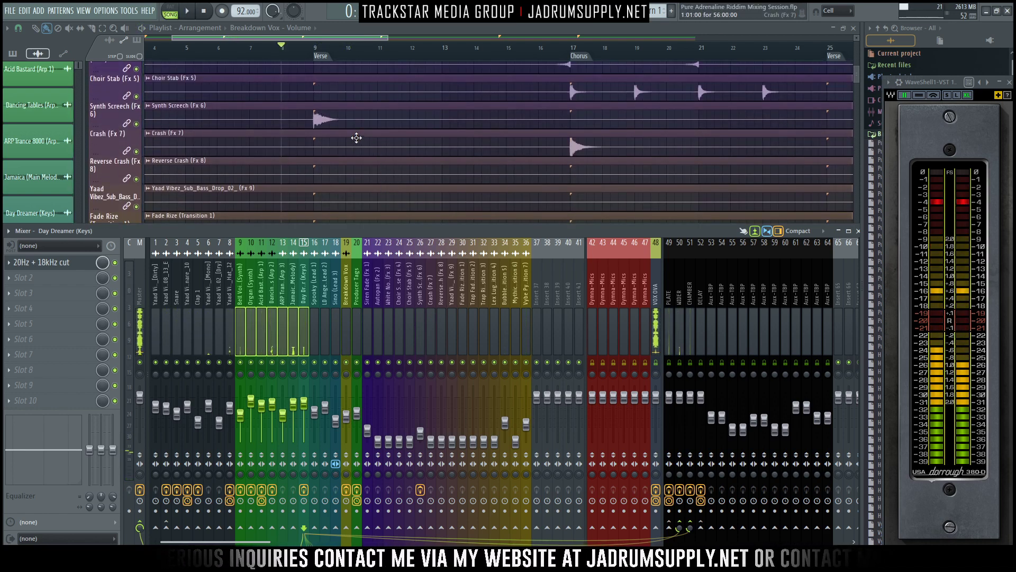
scroll(370, 131, "down", 3)
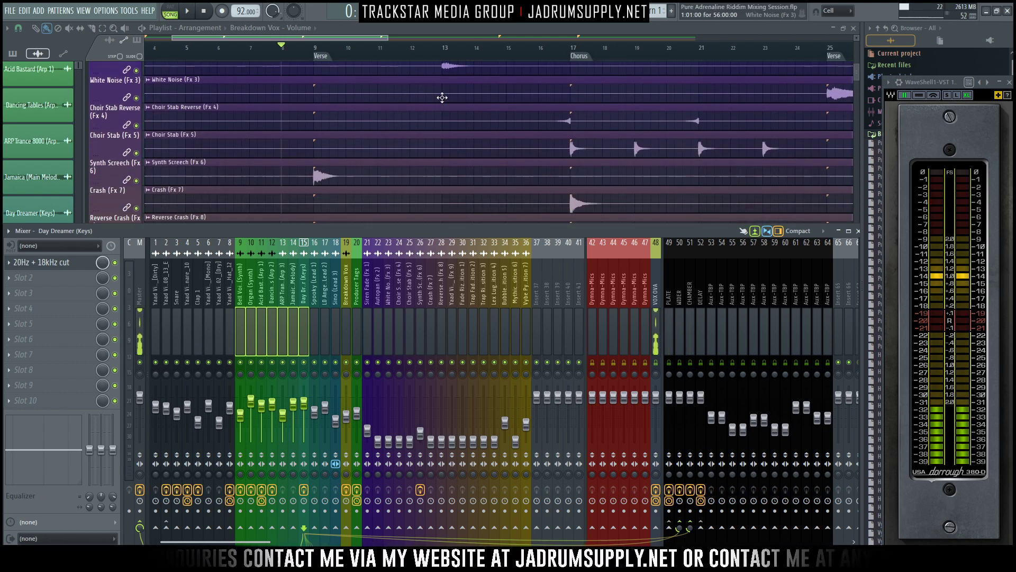
key("F9")
scroll(455, 70, "up", 1)
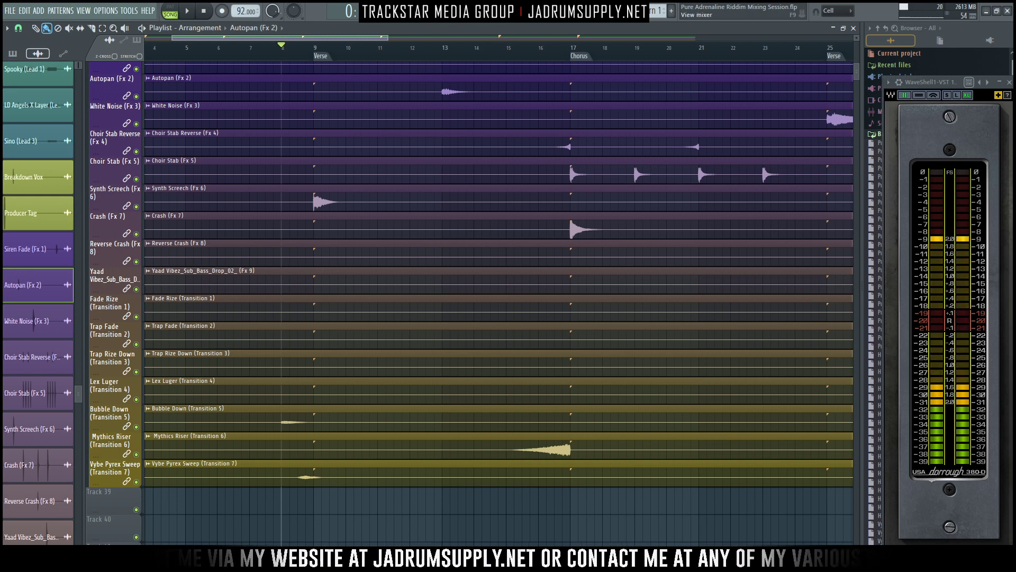
key("F9")
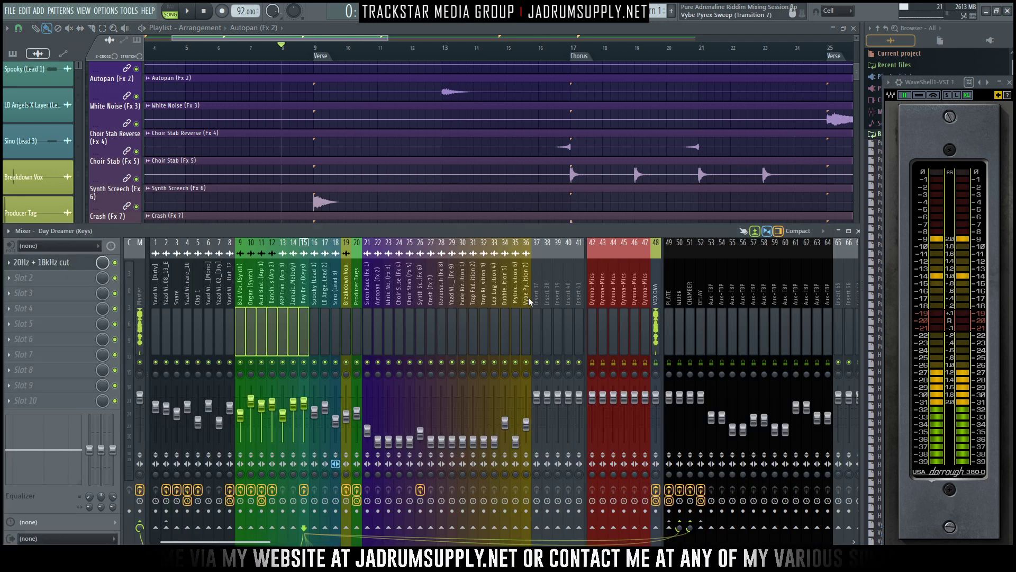
left_click(378, 315)
- Set the playback position to bar 13, at the start of the Autopan clip, and bring the mixer back
scroll(433, 208, "down", 5)
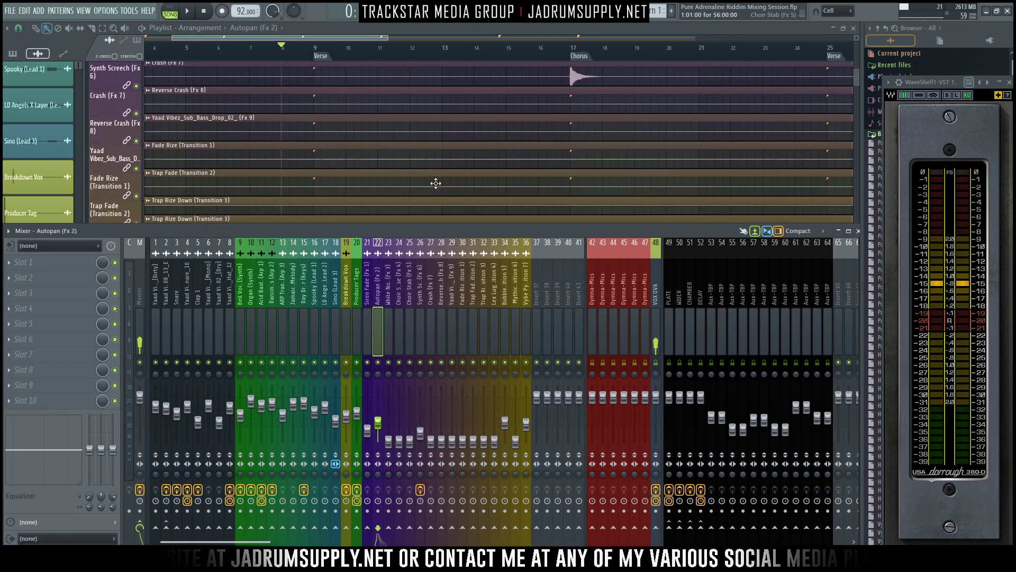
scroll(452, 113, "up", 6)
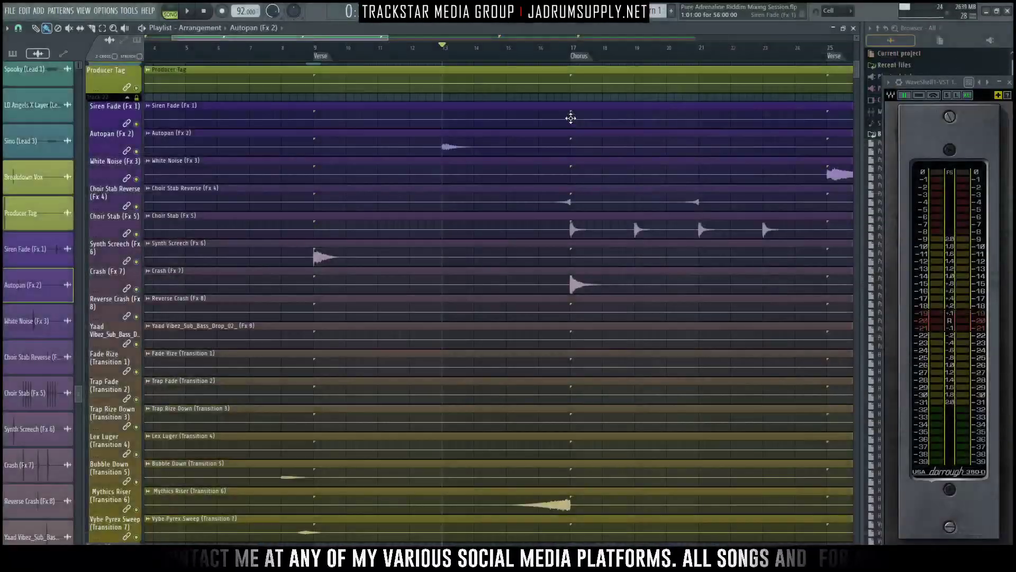
key("F9")
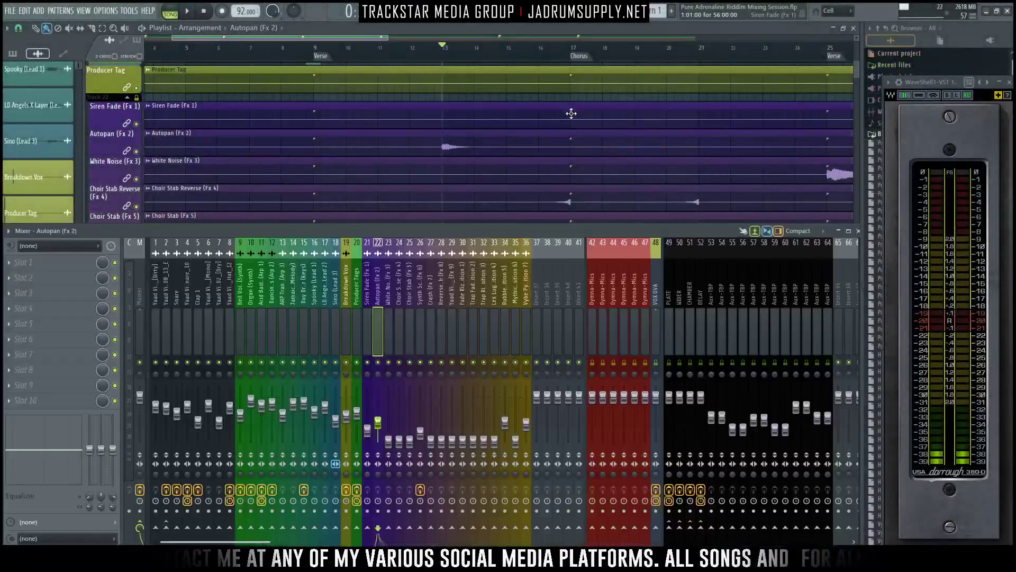
- Solo and audition the Autopan track, lower its fader slightly, and route it to the PLATE and CHAMBER sends
key("space")
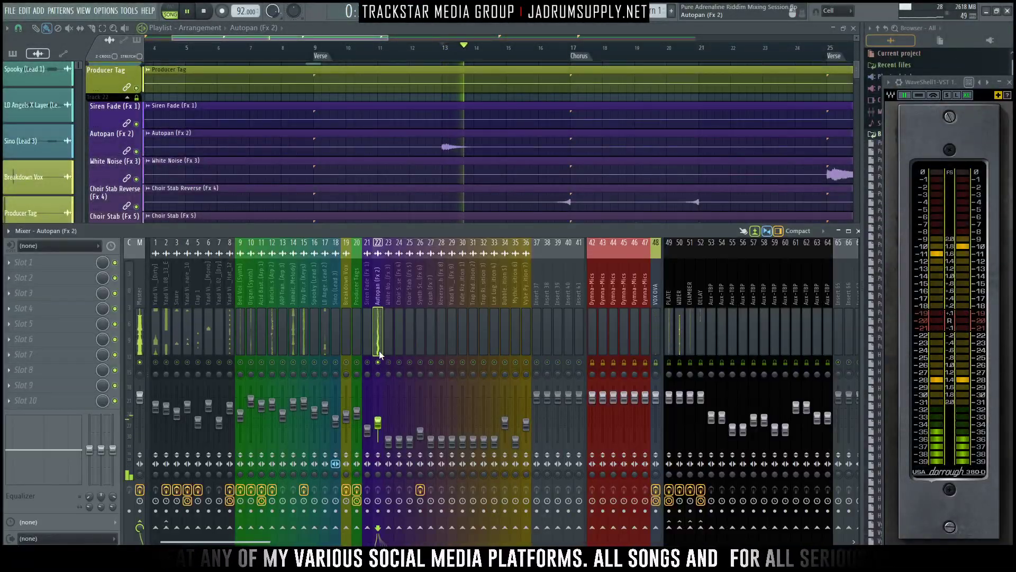
key("space")
key("space")
left_click_drag(379, 422, 378, 427)
key("space")
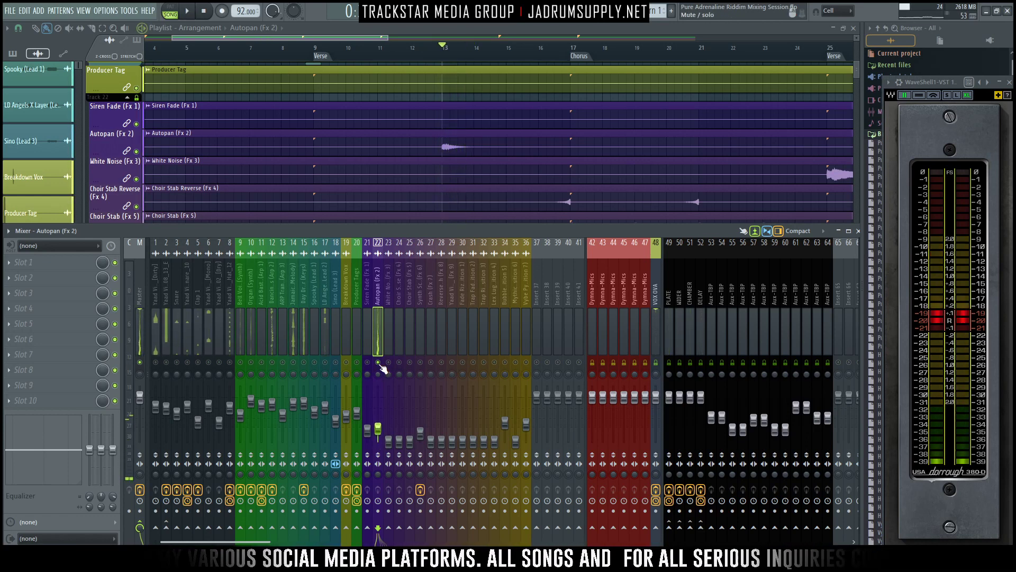
left_click(679, 527)
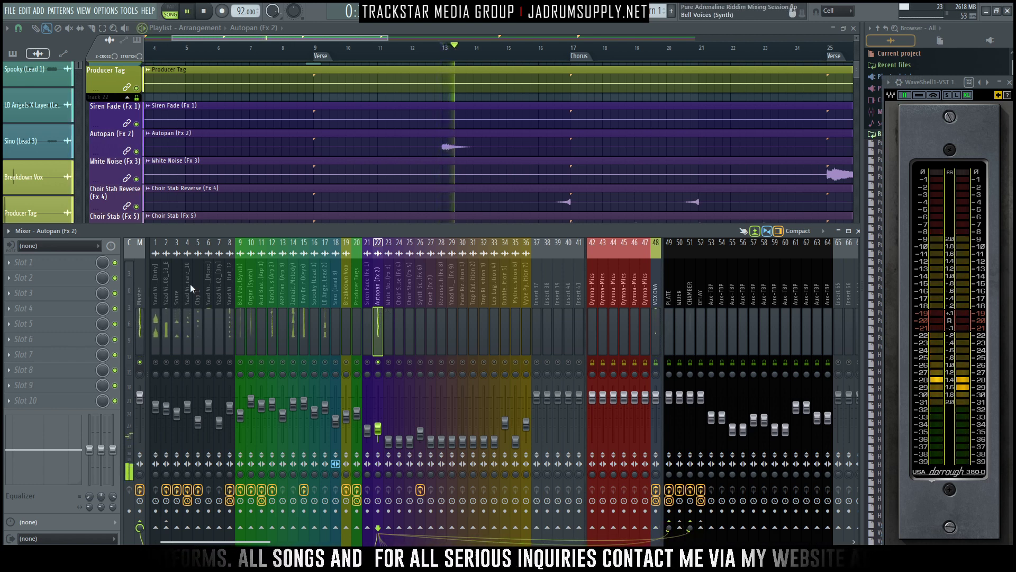
- Load Fruity Parametric EQ 2 in the Autopan track's first effect slot and move its window clear of the track
left_click(77, 263)
mouse_move(259, 531)
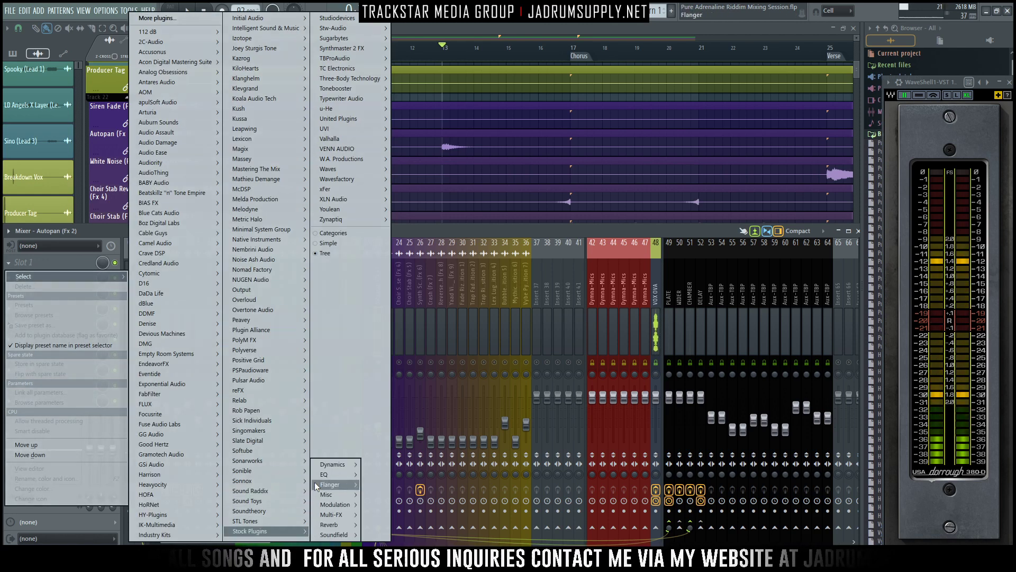
mouse_move(354, 480)
left_click(401, 474)
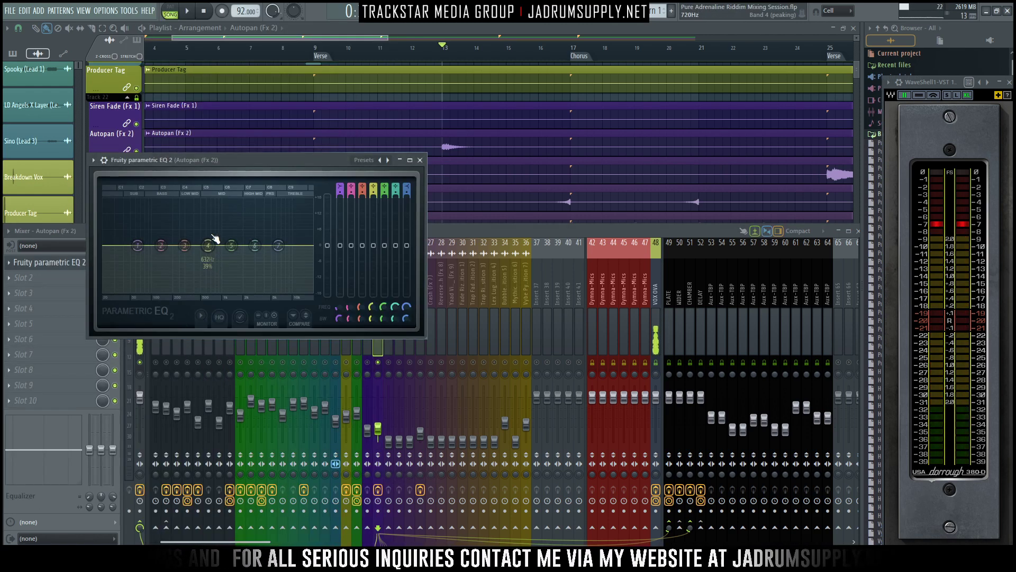
left_click_drag(223, 160, 560, 153)
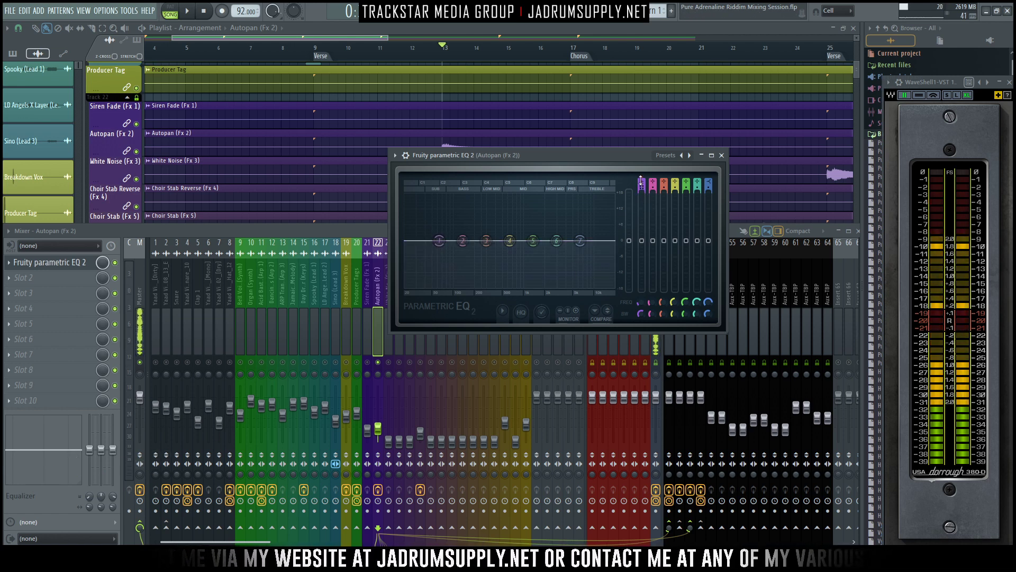
- Make band 1 a high-pass filter, lower the band 7 high shelf slightly, and enable high-quality oversampling in the Autopan EQ
left_click_drag(641, 182, 642, 192)
key("space")
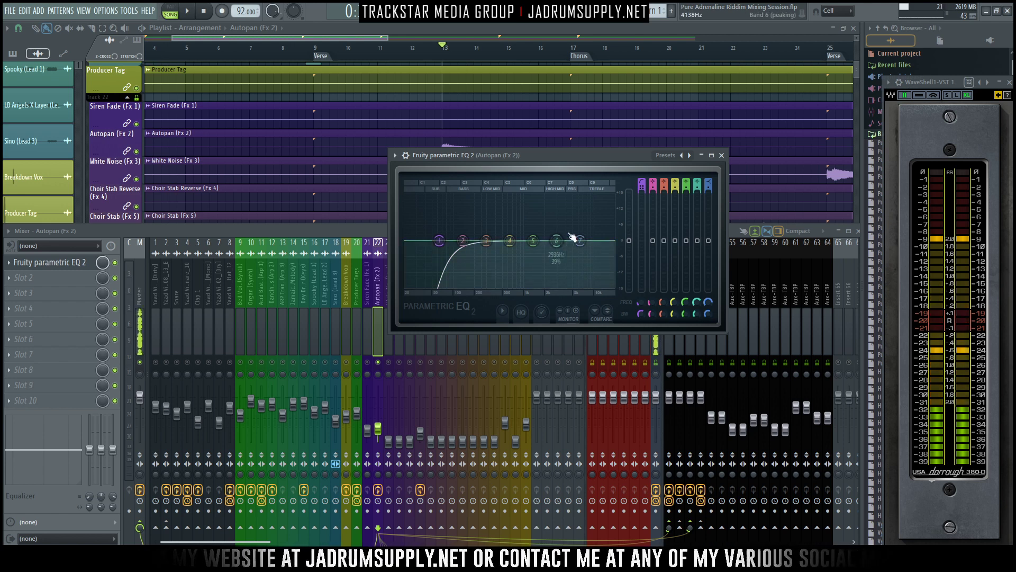
left_click_drag(580, 240, 580, 246)
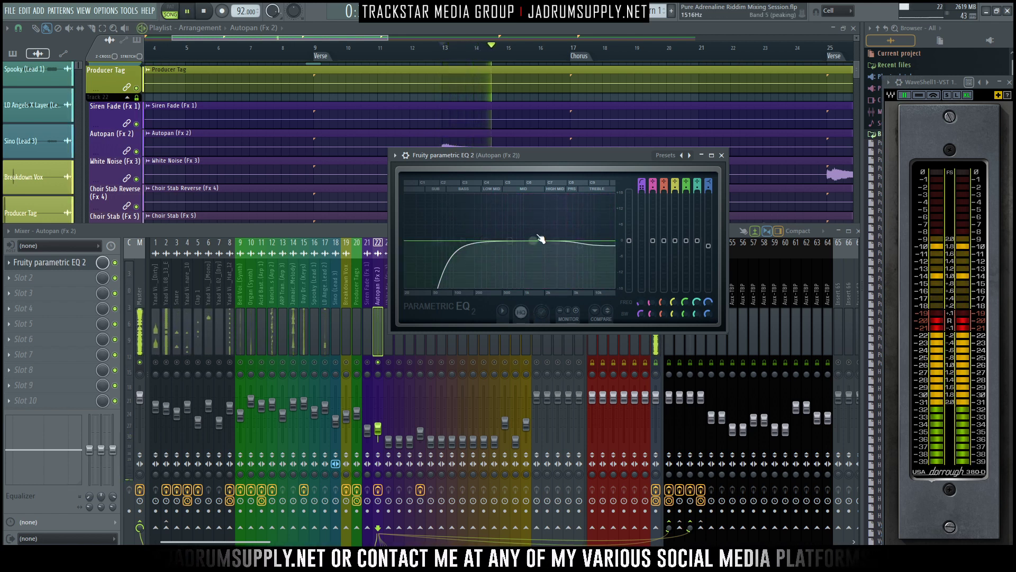
key("space")
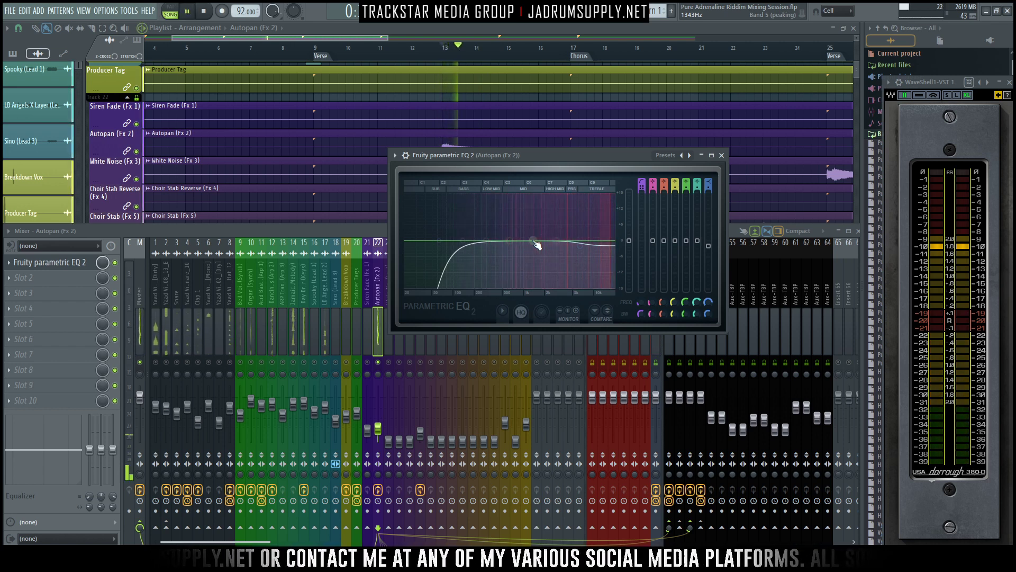
key("space")
- Dip band 5 by about 1 dB near 986 Hz, lower the high shelf slightly more, audition and close the Autopan EQ
left_click_drag(537, 245, 527, 247)
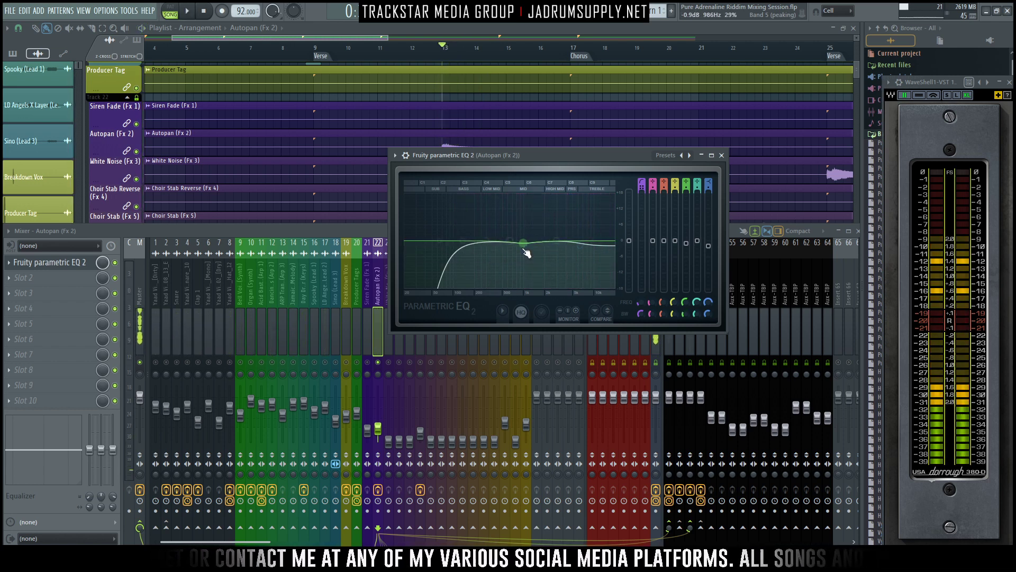
key("space")
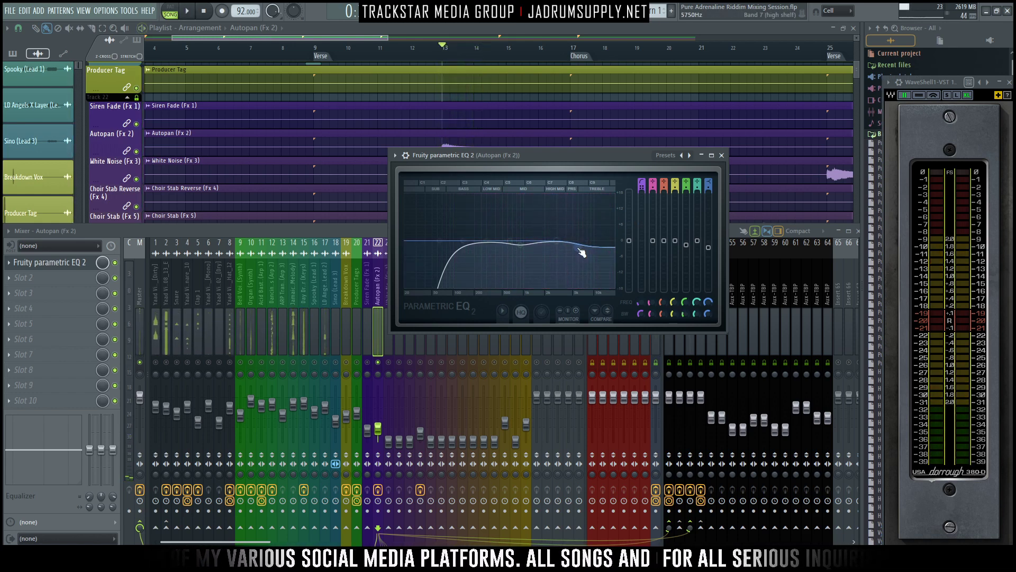
key("space")
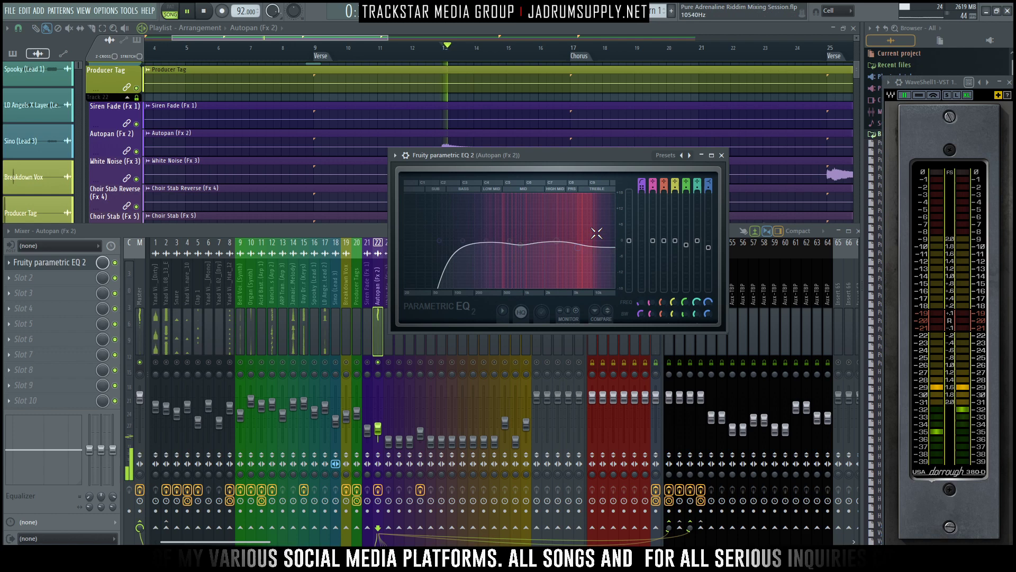
left_click(722, 156)
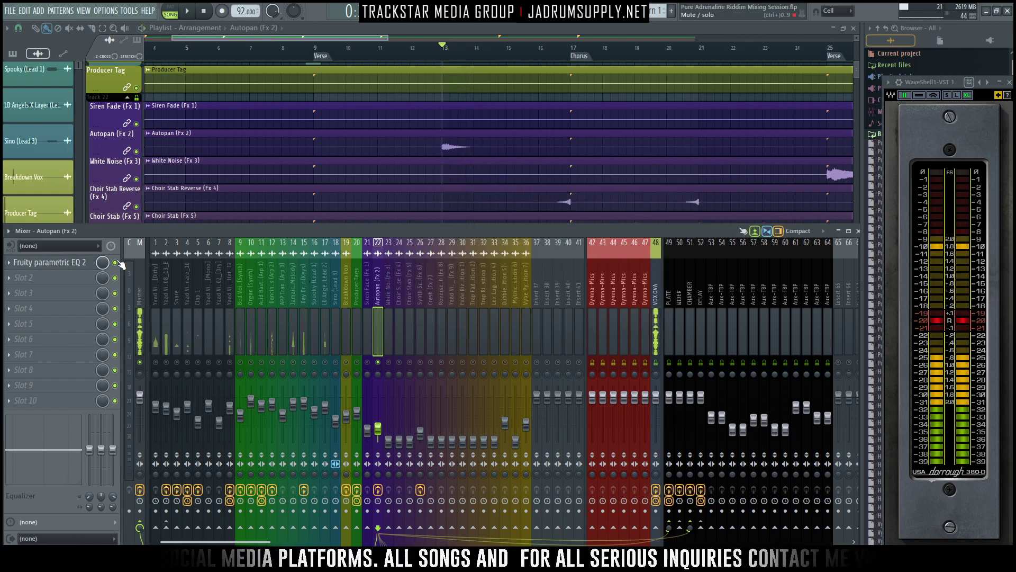
- Take the Autopan track out of solo and play it in the full mix from bar 13
key("space")
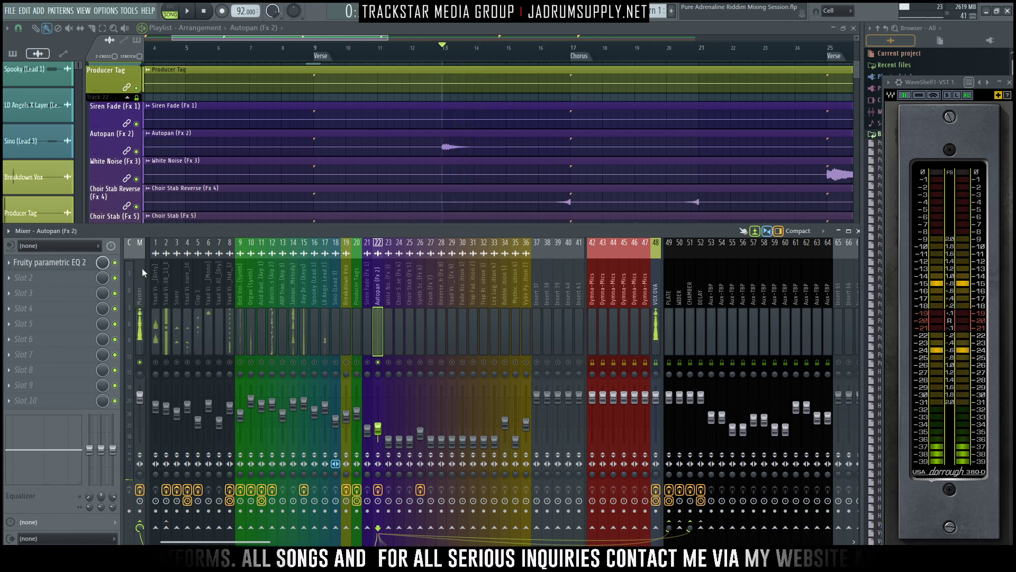
key("space")
- Balance the Autopan fader against the full mix from bar 13, trying about -2.4 dB before settling near -19.2 dB
key("space")
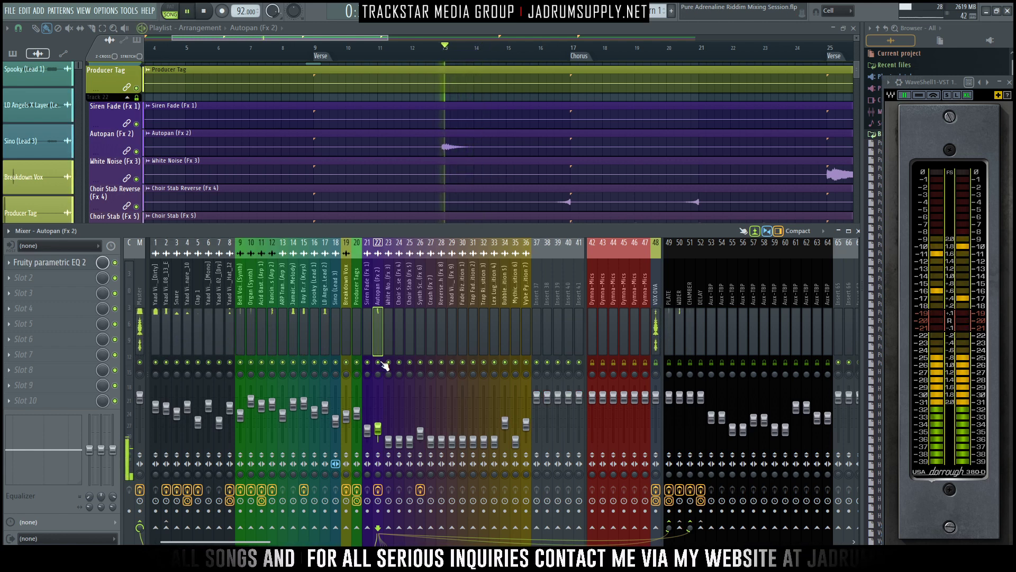
key("space")
left_click(377, 427)
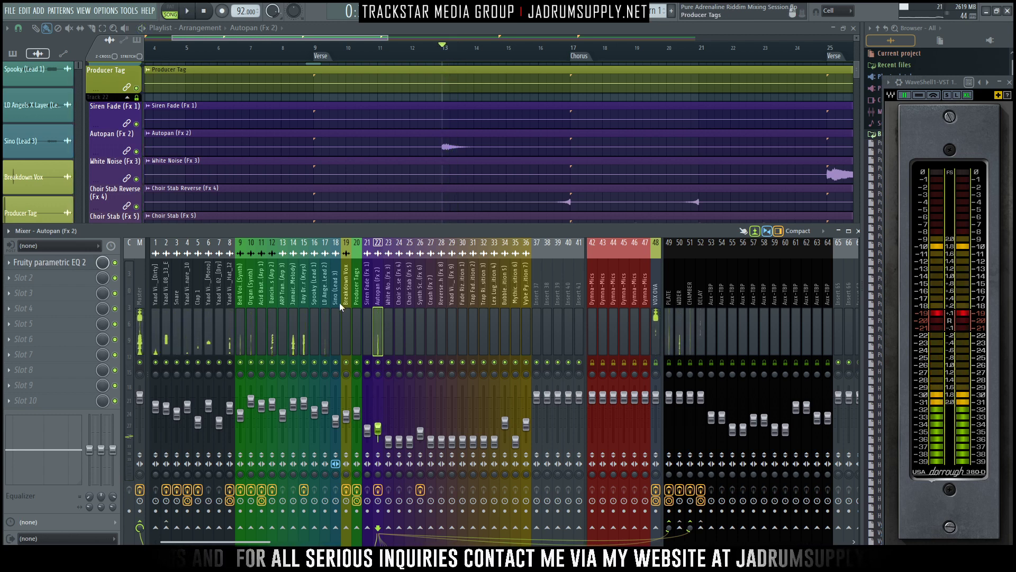
key("space")
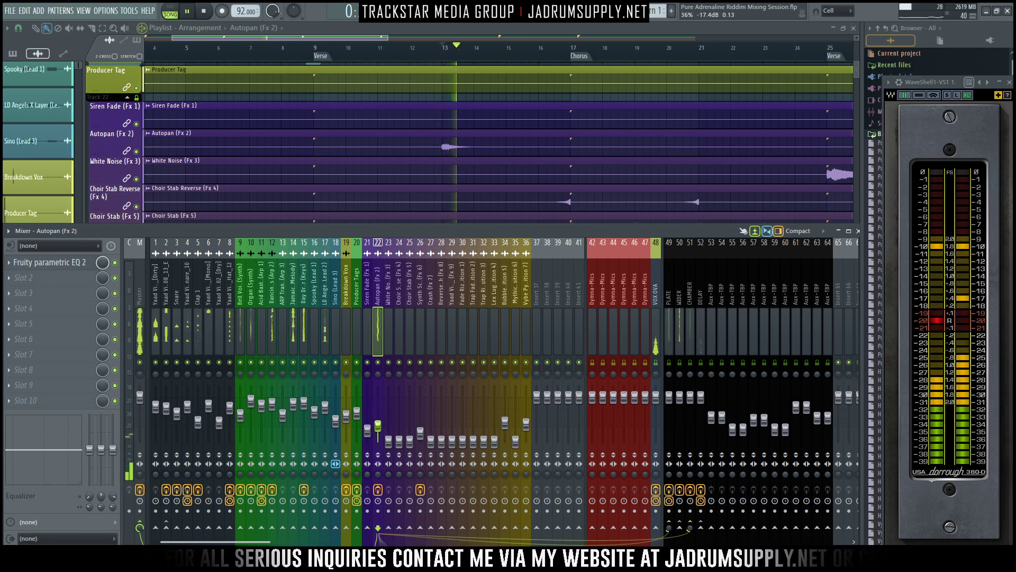
key("space")
key("space")
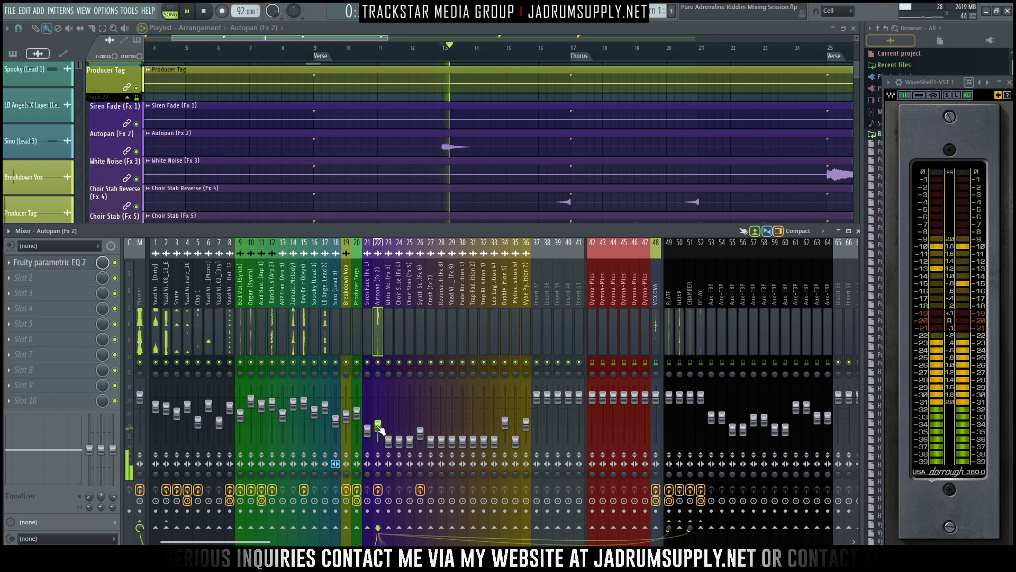
key("space")
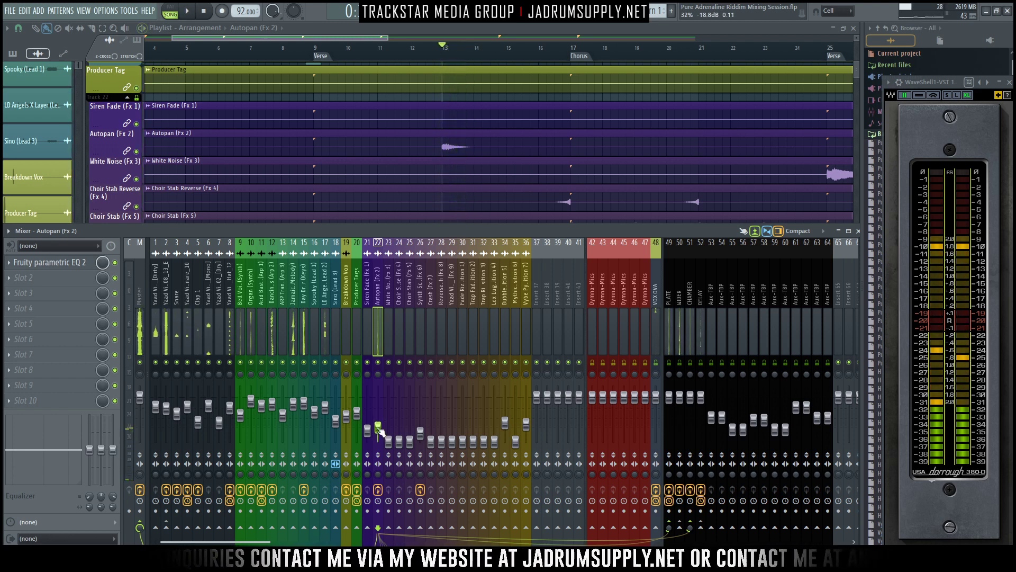
key("space")
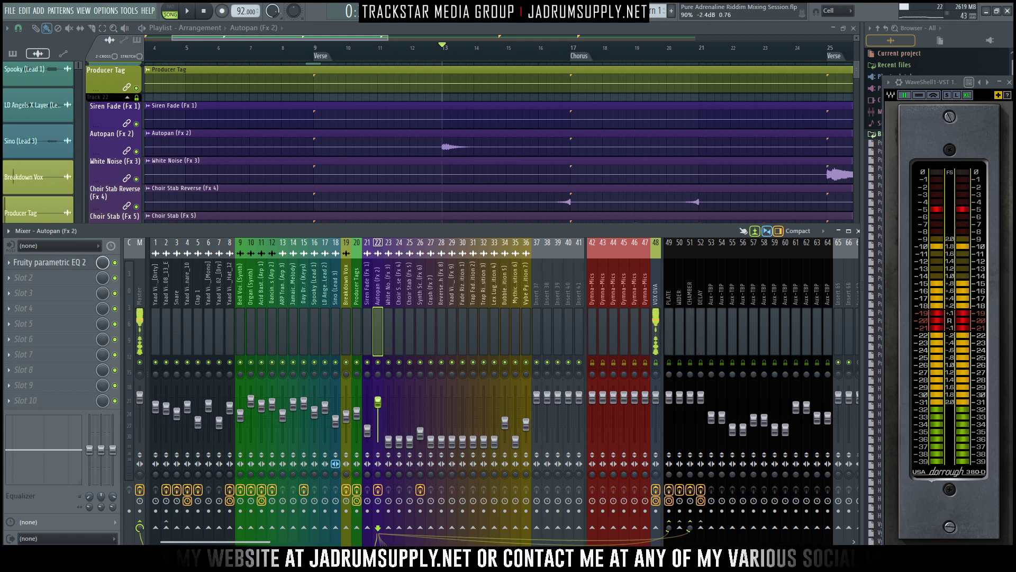
key("space")
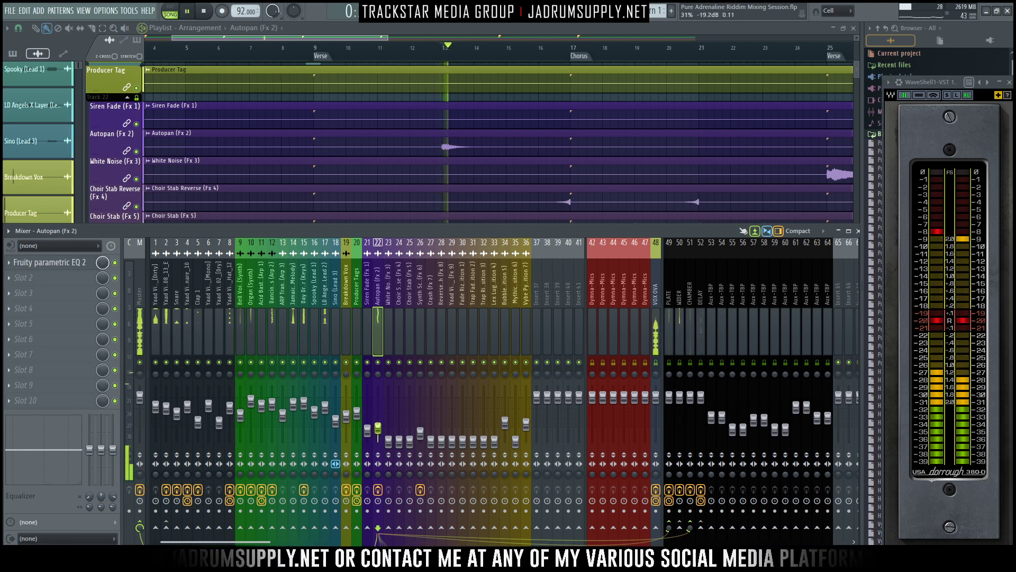
key("space")
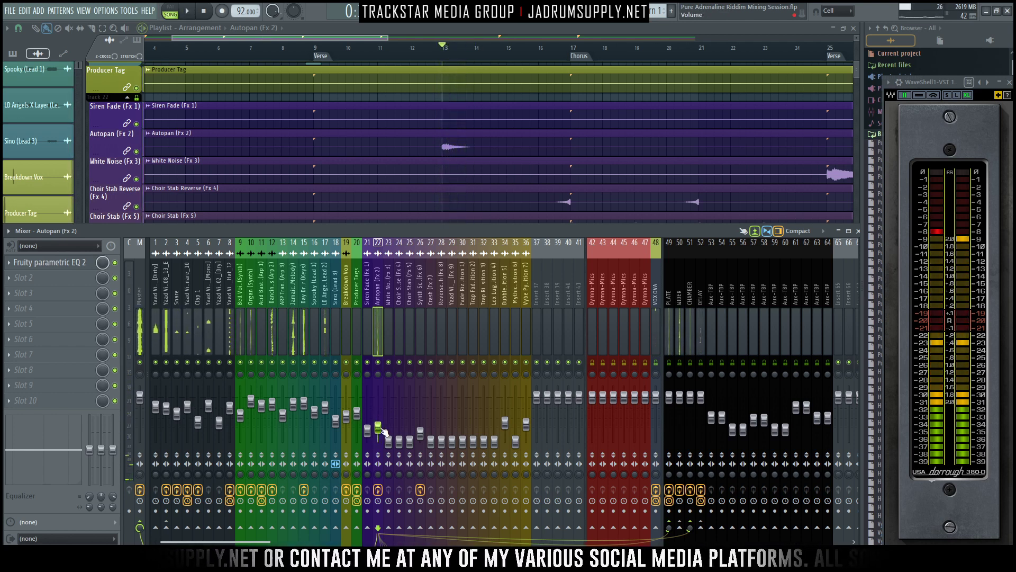
key("space")
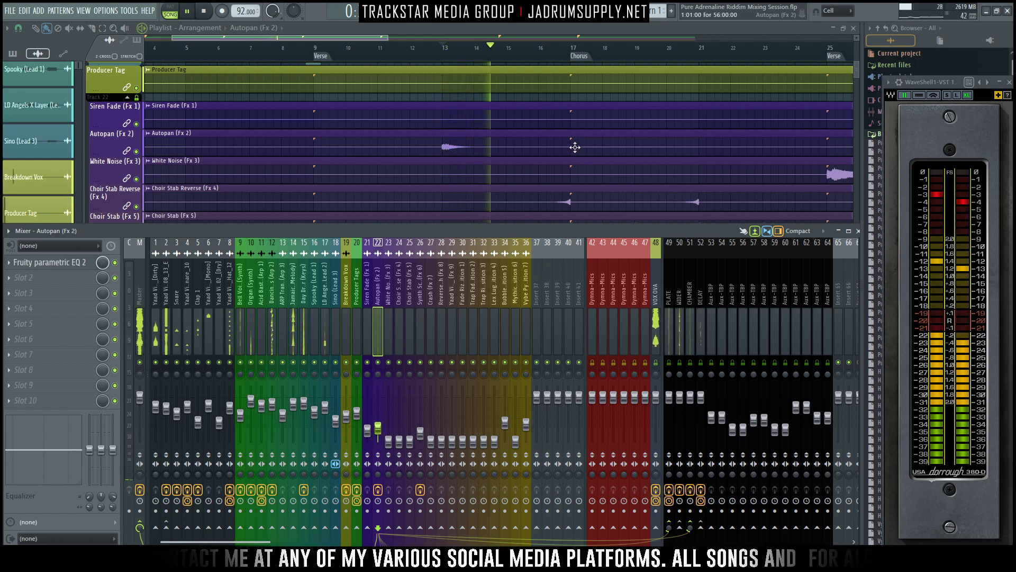
- Stop playback and slightly raise the faders of the Mythics Riser and Choir Stab Reverse tracks
scroll(575, 147, "down", 8)
key("space")
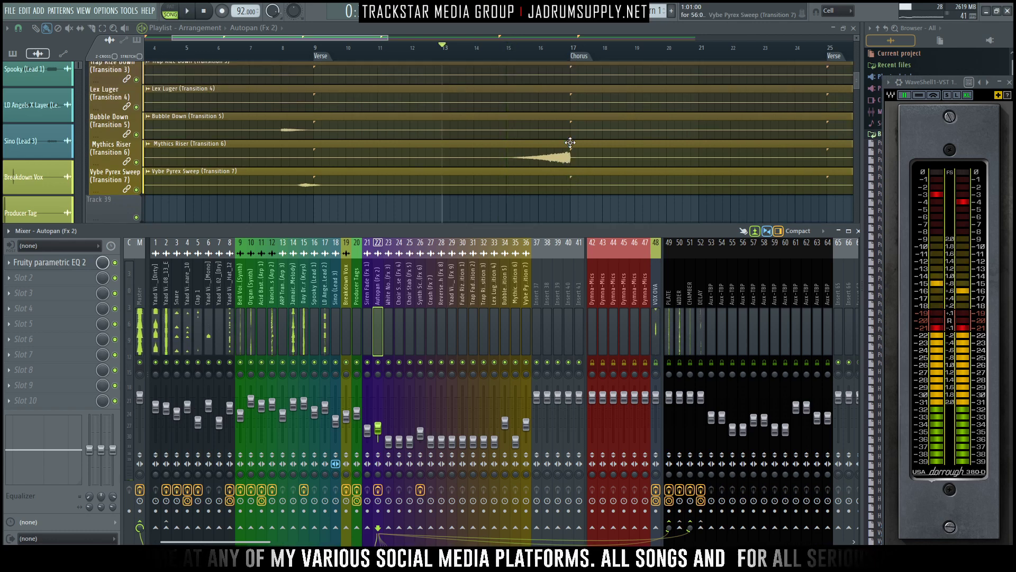
scroll(561, 159, "up", 2)
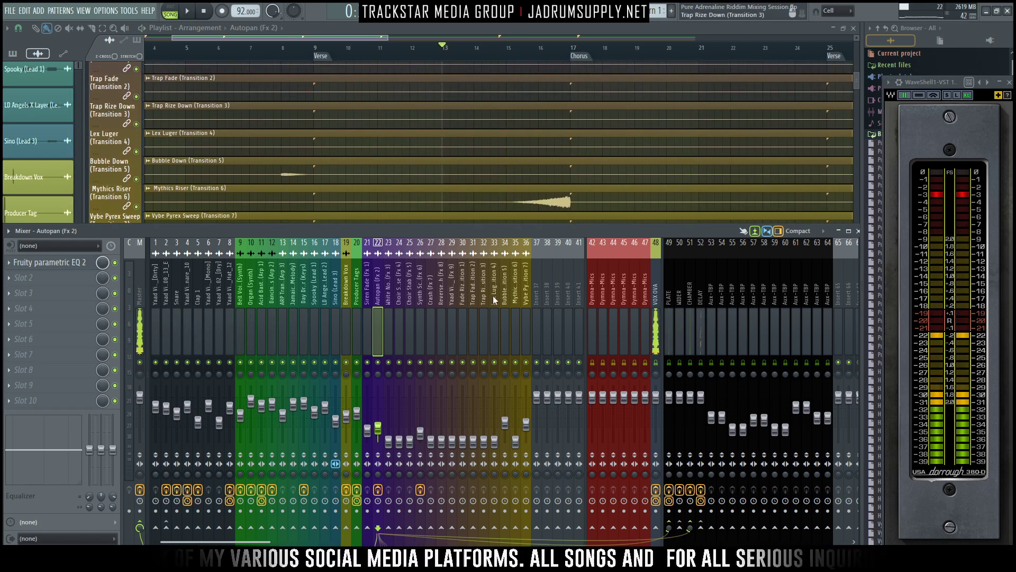
left_click(513, 302)
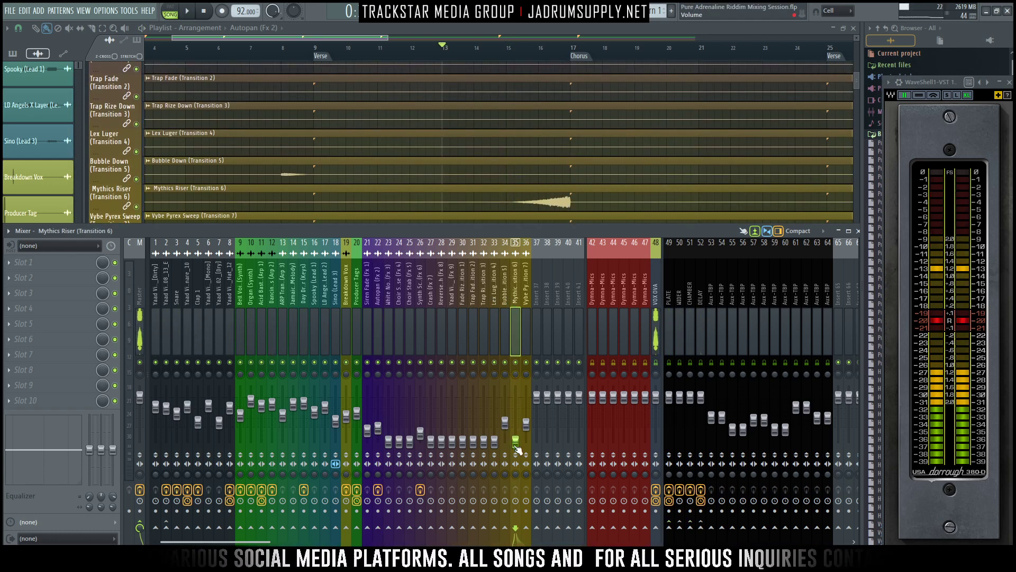
scroll(554, 158, "up", 10)
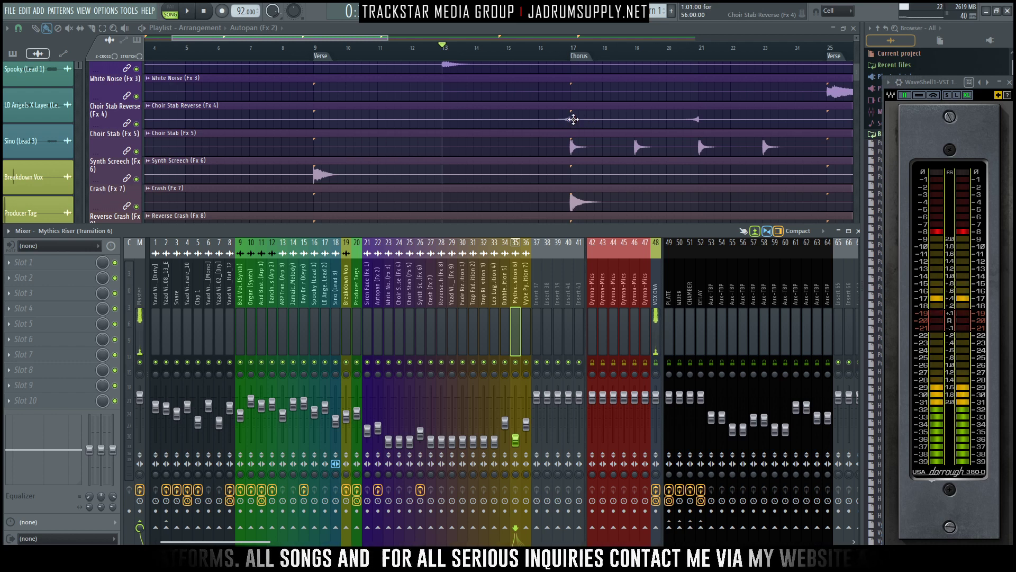
left_click(399, 300, "ctrl+shift")
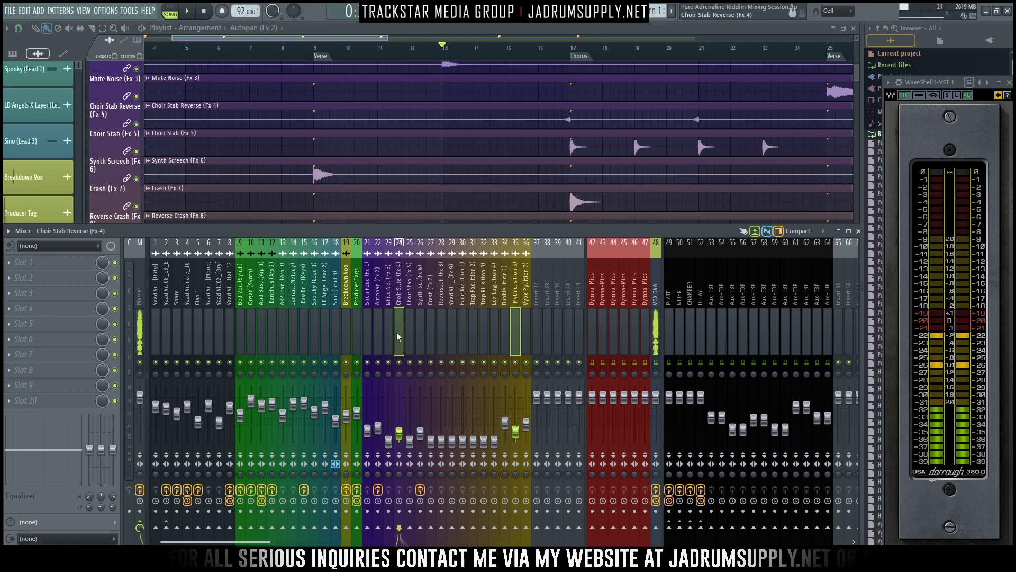
left_click(469, 332)
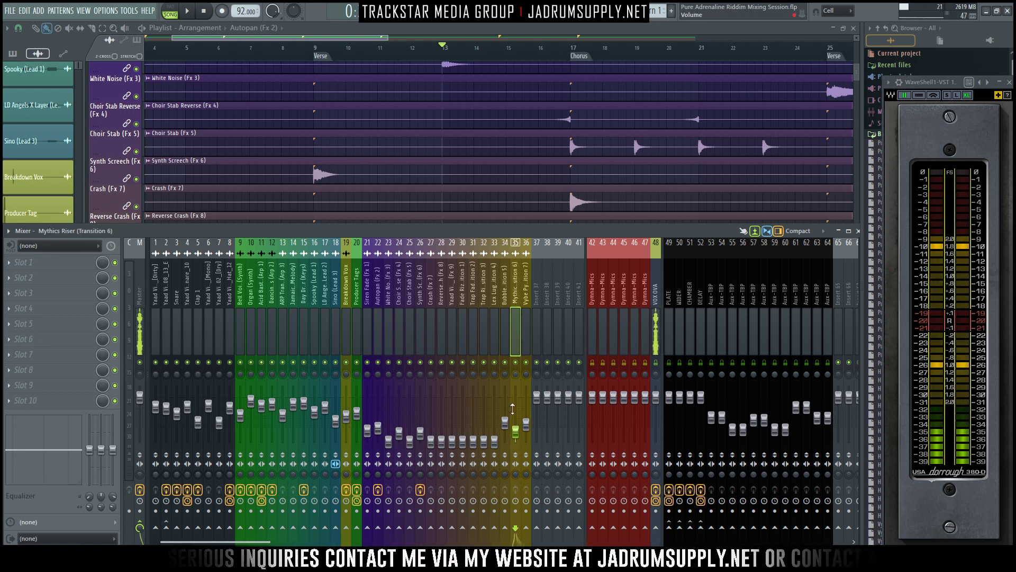
- Audition the Mythics Riser from just before bar 16 at about -21.6 dB and send it to the PLATE and CHAMBER tracks
left_click(540, 49)
key("F9")
key("F9")
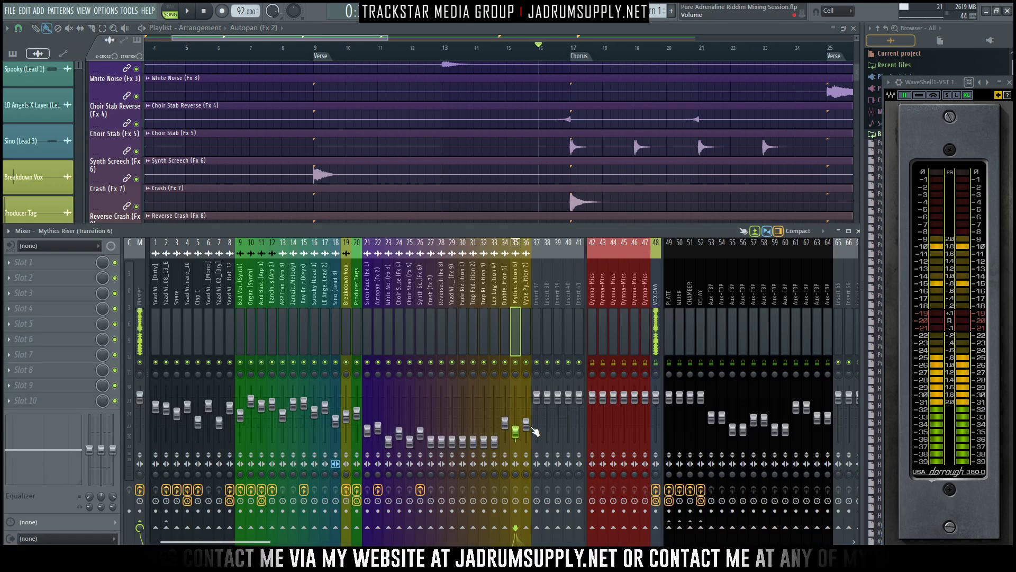
key("space")
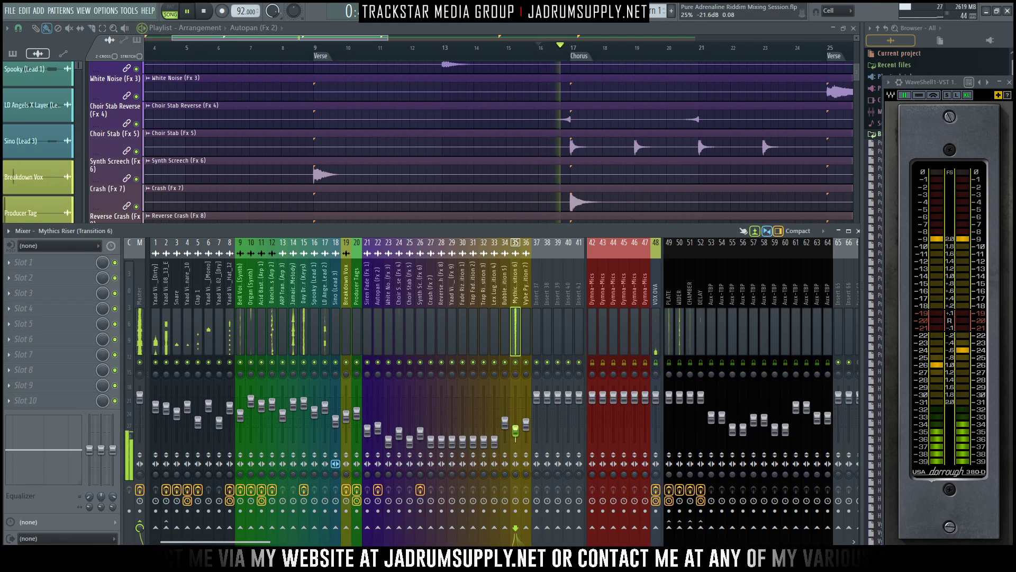
key("space")
left_click(680, 527)
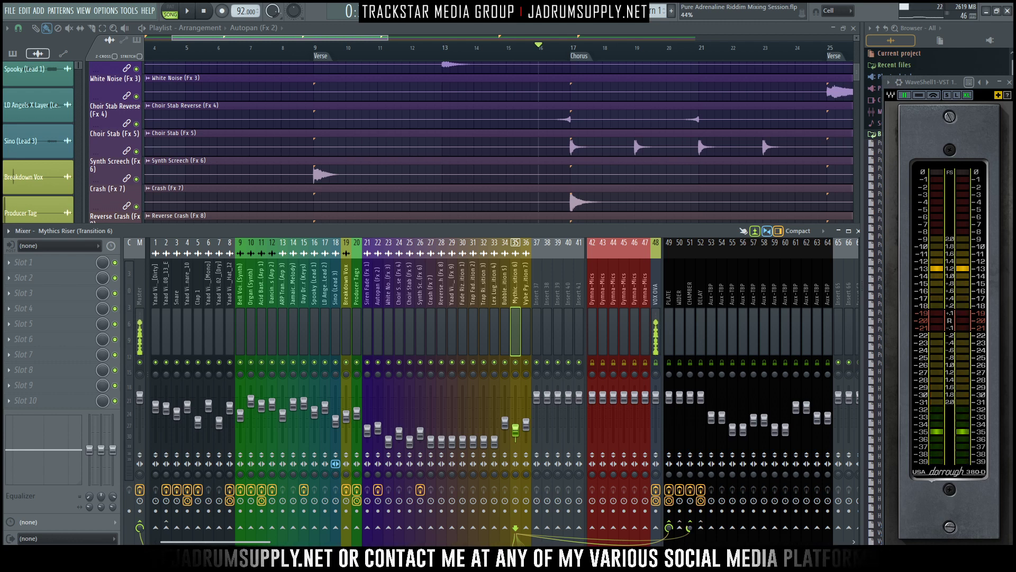
key("space")
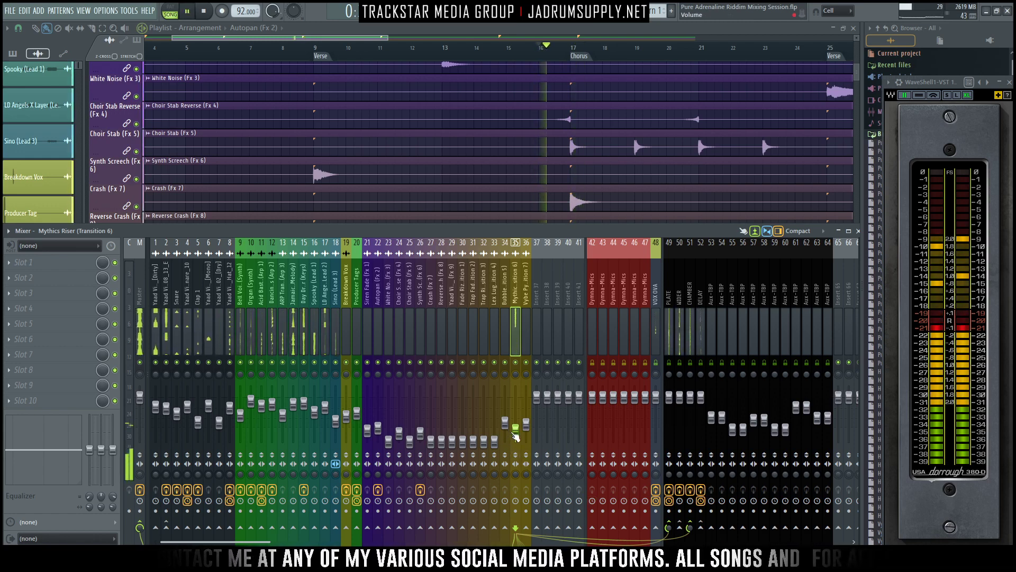
- Load Fruity Parametric EQ 2 in the Mythics Riser's first effect slot, enable high-quality mode, and move and enlarge its window
left_click(23, 262)
mouse_move(32, 276)
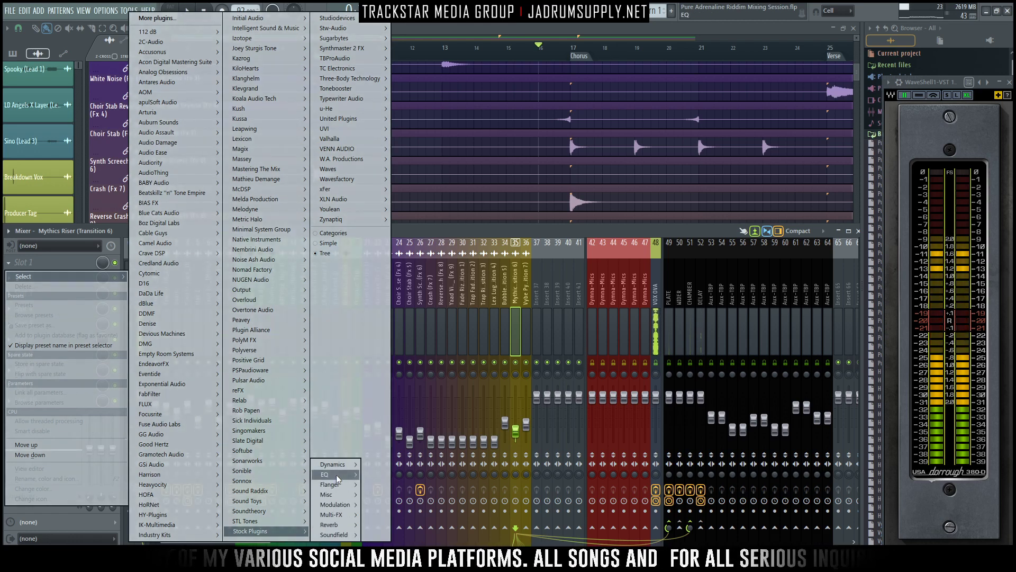
mouse_move(339, 477)
left_click(394, 474)
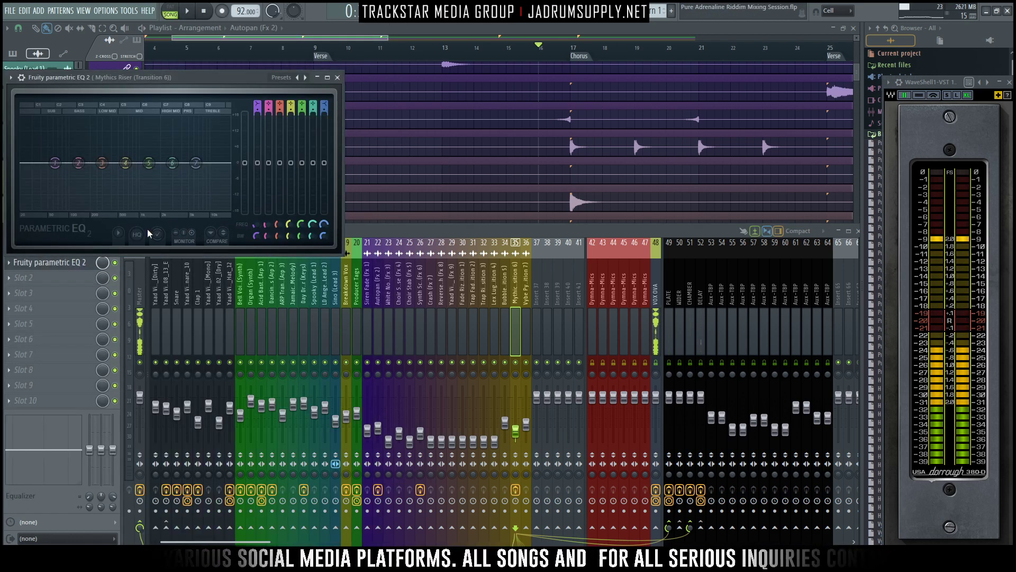
left_click_drag(223, 81, 525, 55)
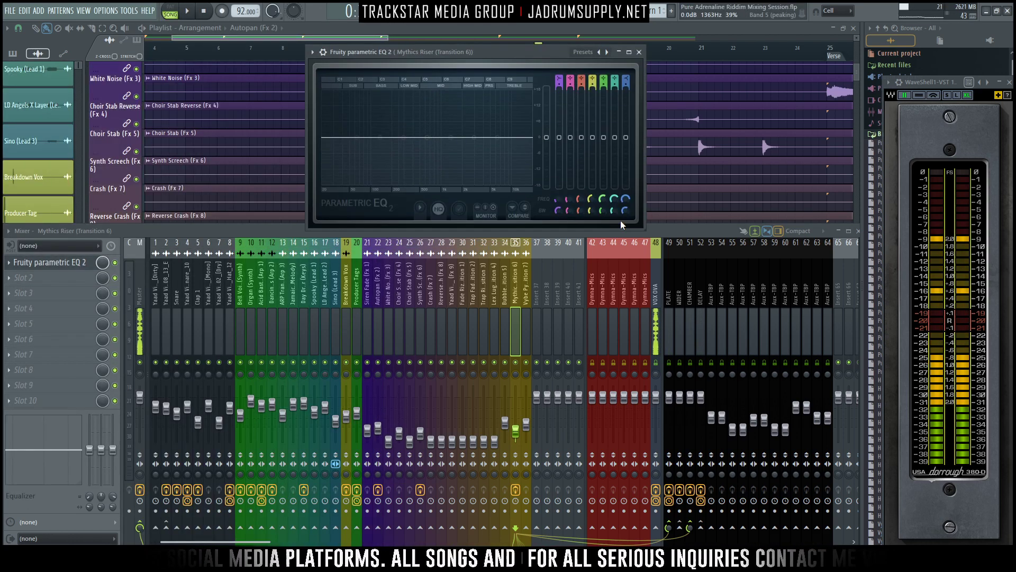
left_click_drag(642, 230, 707, 304)
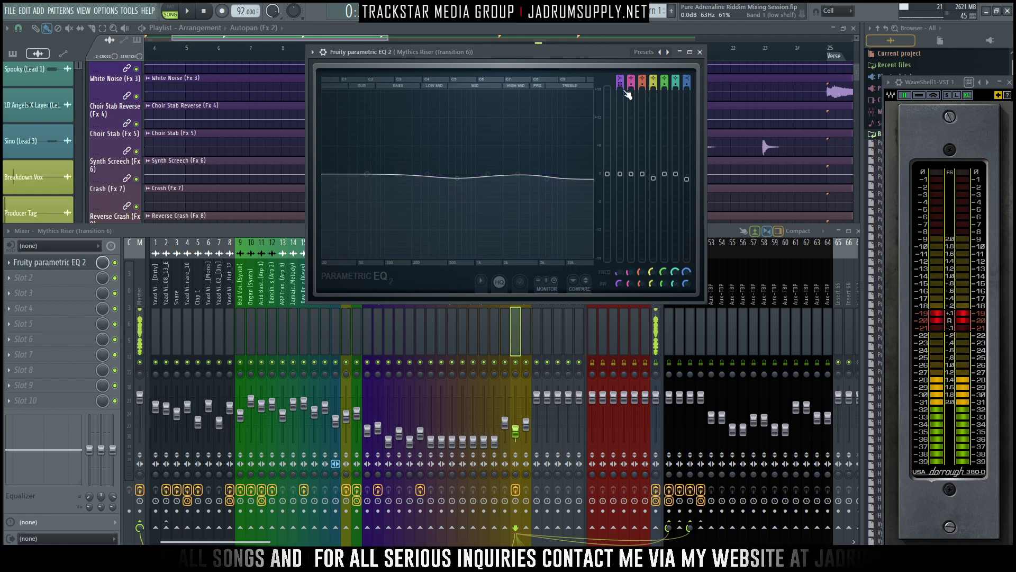
- Make band 1 a high-pass at about 64 Hz, lower bands 4 and 7 slightly, audition and close the Mythics Riser EQ
scroll(623, 89, "down", 2)
left_click_drag(367, 174, 368, 174)
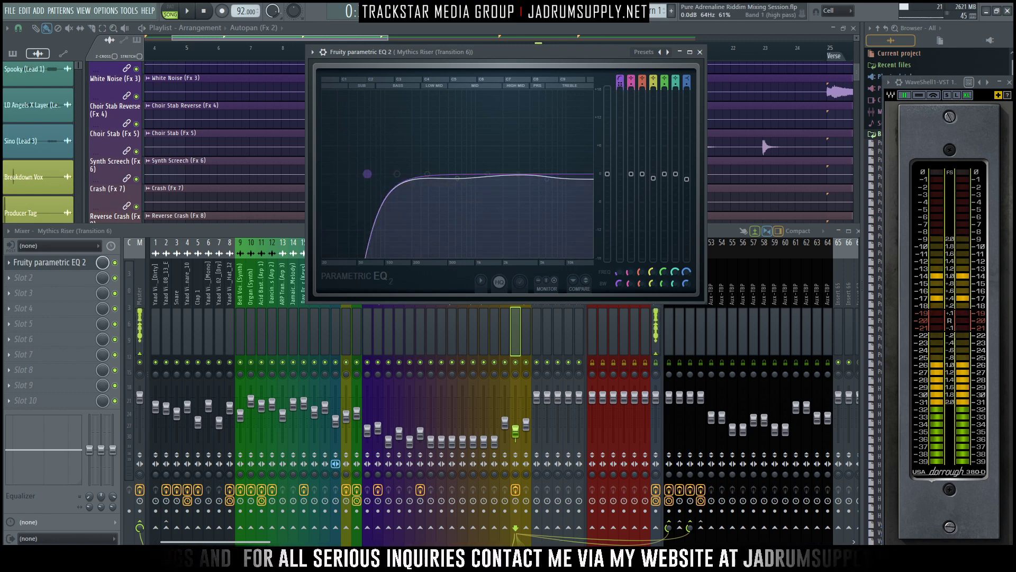
key("space")
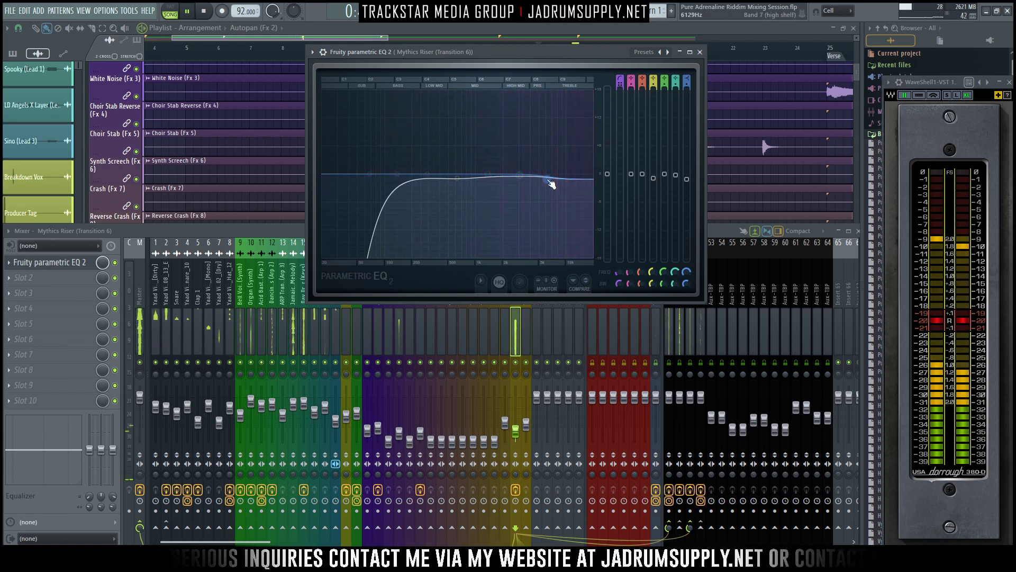
key("space")
left_click(699, 52)
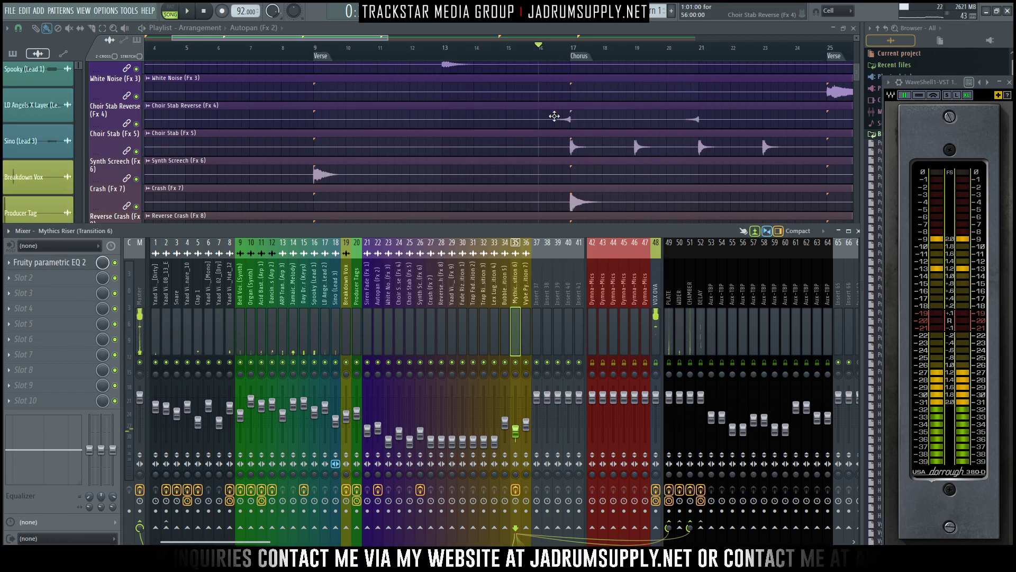
- Play the Mythics Riser into the chorus in the full mix and lower its fader to about -27.8 dB
scroll(554, 116, "down", 2)
key("space")
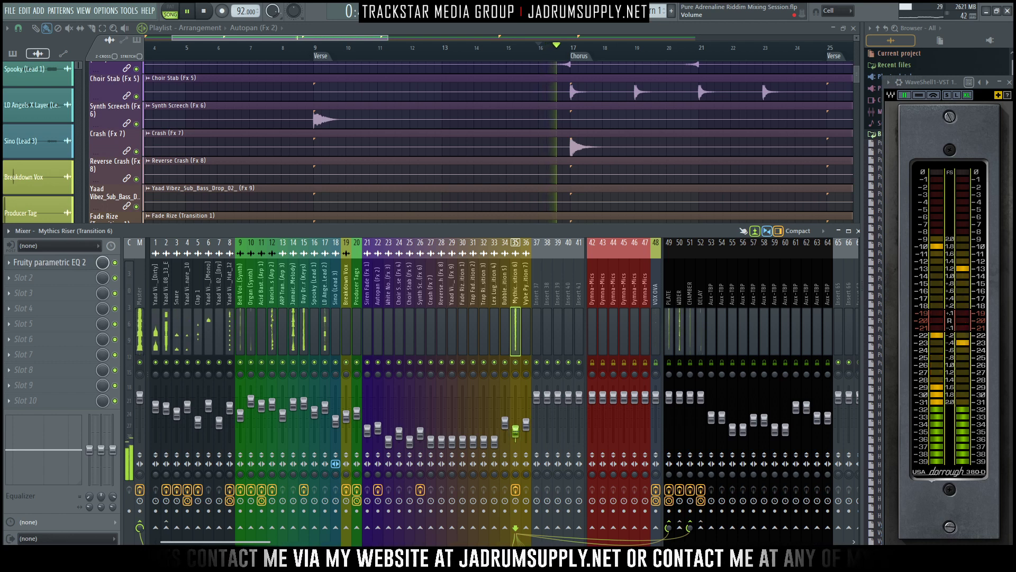
key("space")
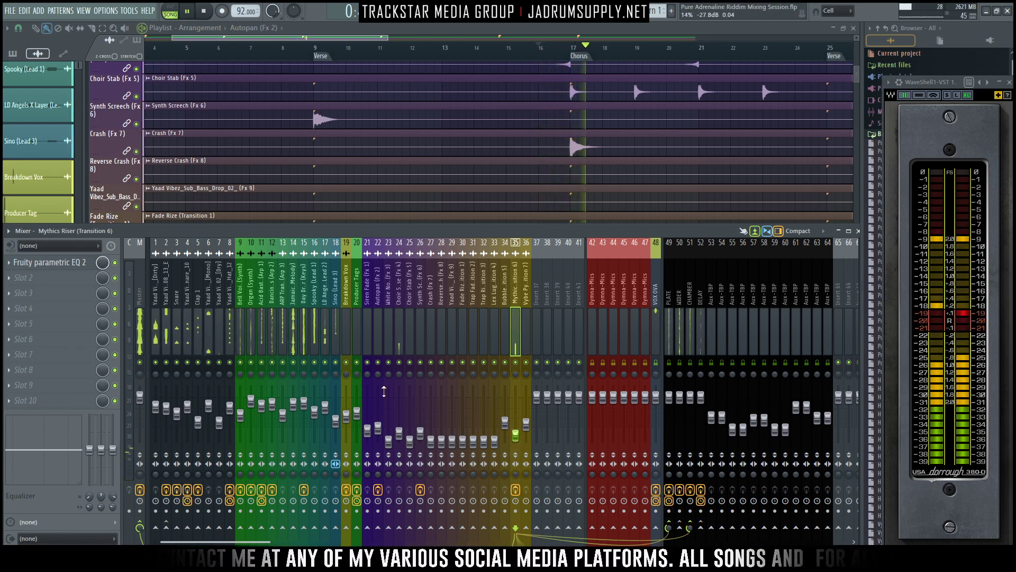
key("space")
- Raise the Choir Stab Reverse fader, load Crave EQ in its first effect slot and move the plugin window clear of the track
left_click(398, 337)
left_click_drag(399, 434, 400, 409)
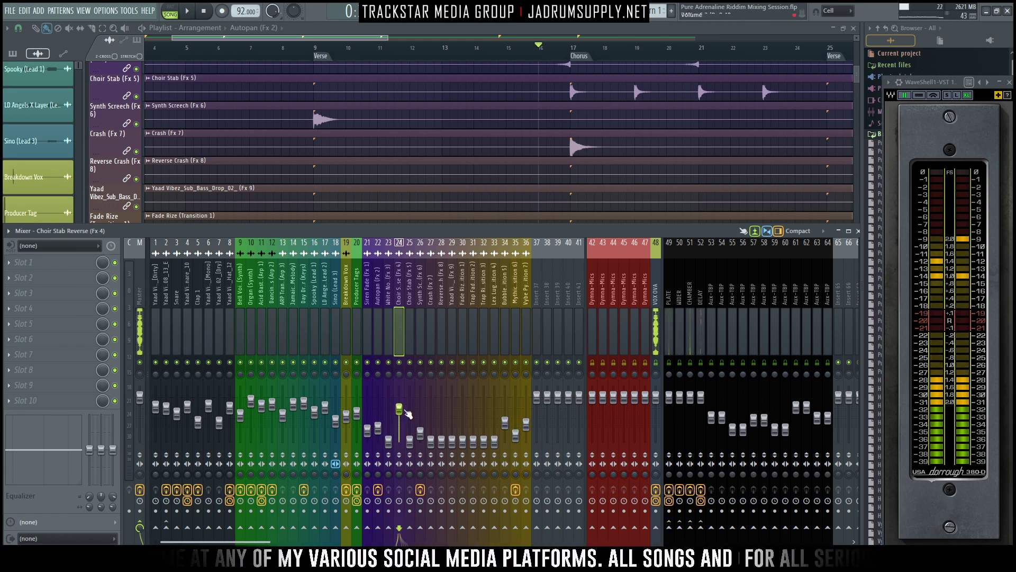
left_click(58, 263)
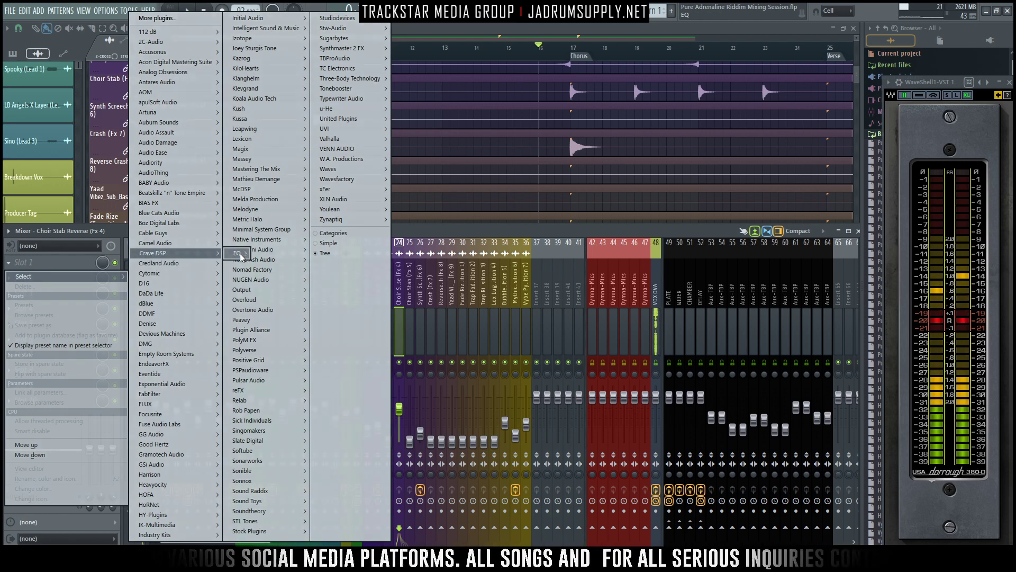
left_click(249, 254)
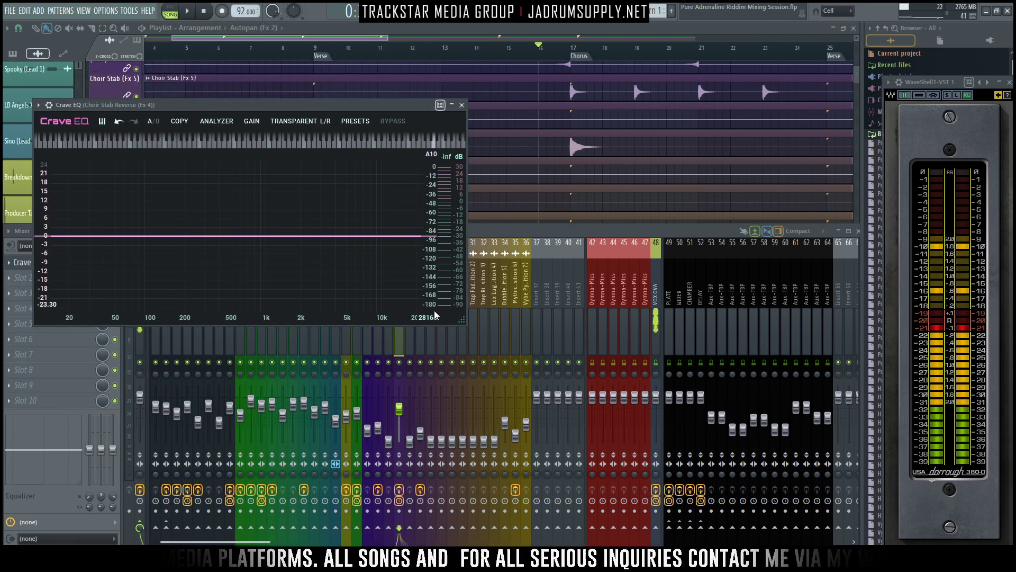
left_click_drag(364, 103, 679, 83)
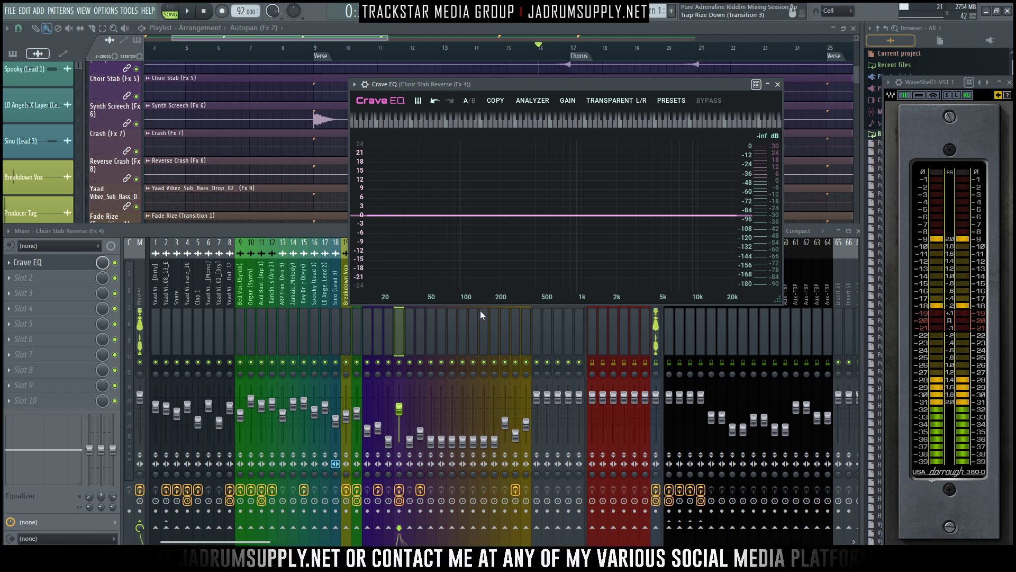
left_click_drag(603, 83, 479, 66)
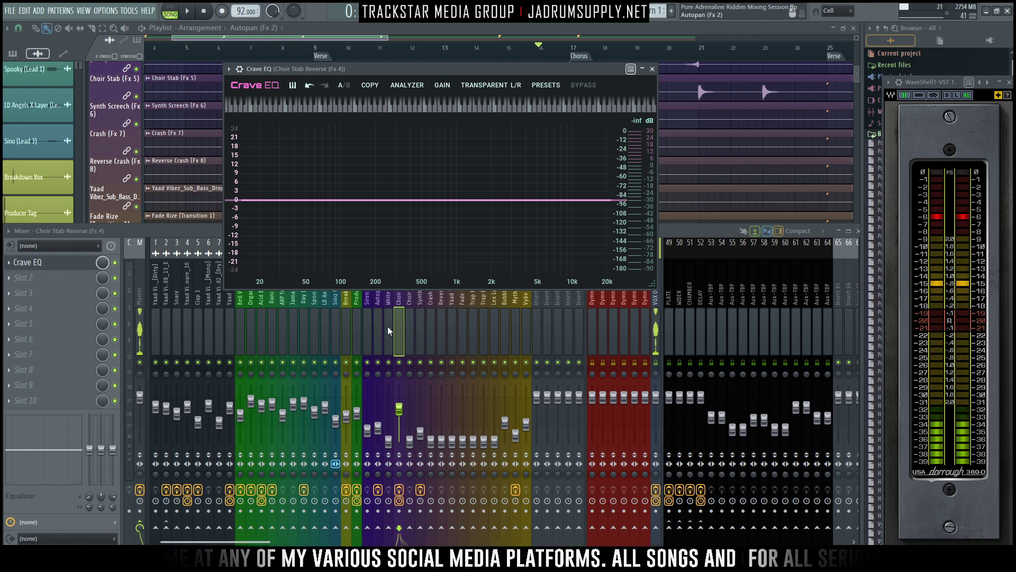
- Solo the Choir Stab Reverse track and audition its lead-in to the chorus
left_click(401, 364)
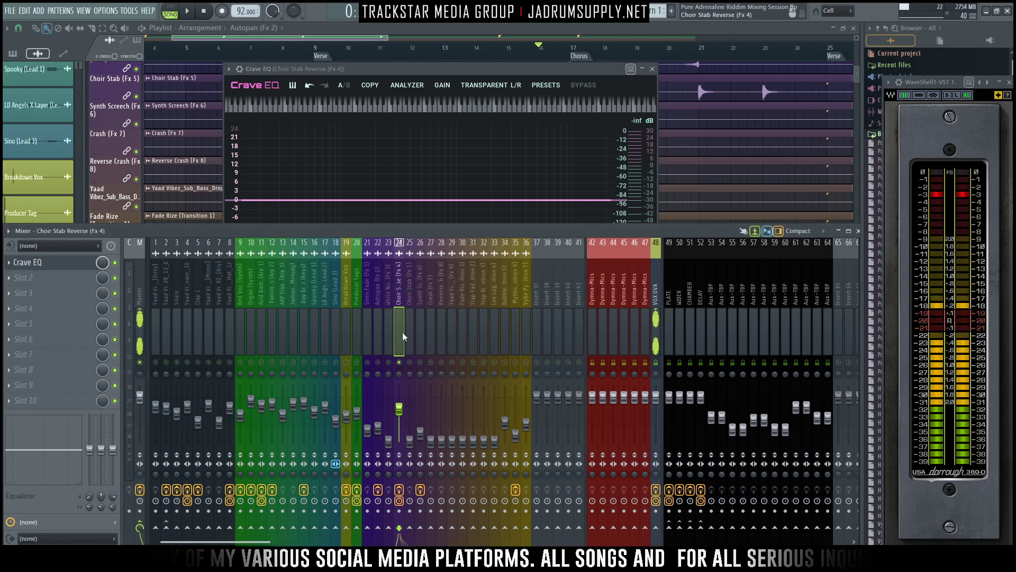
key("space")
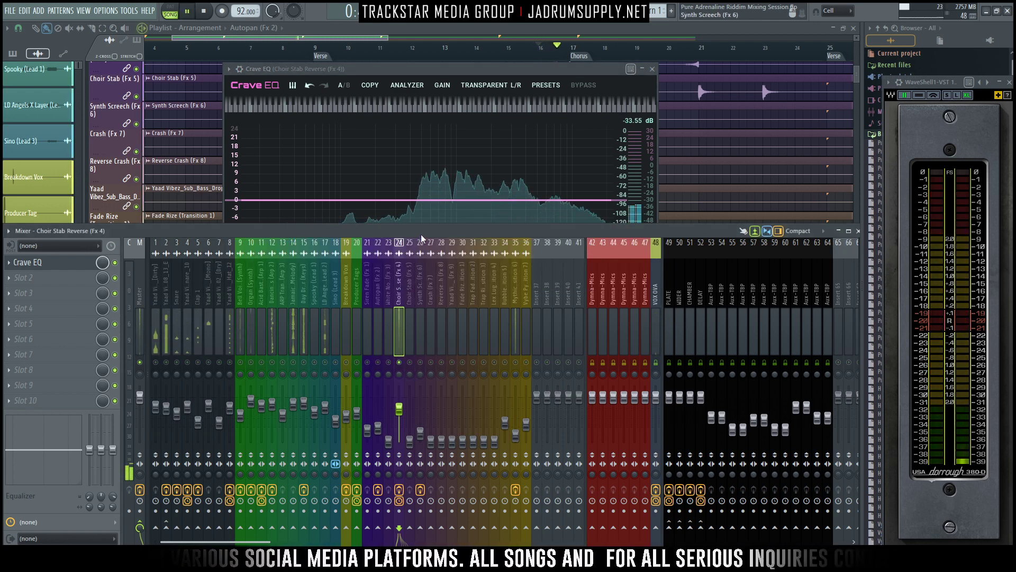
key("space")
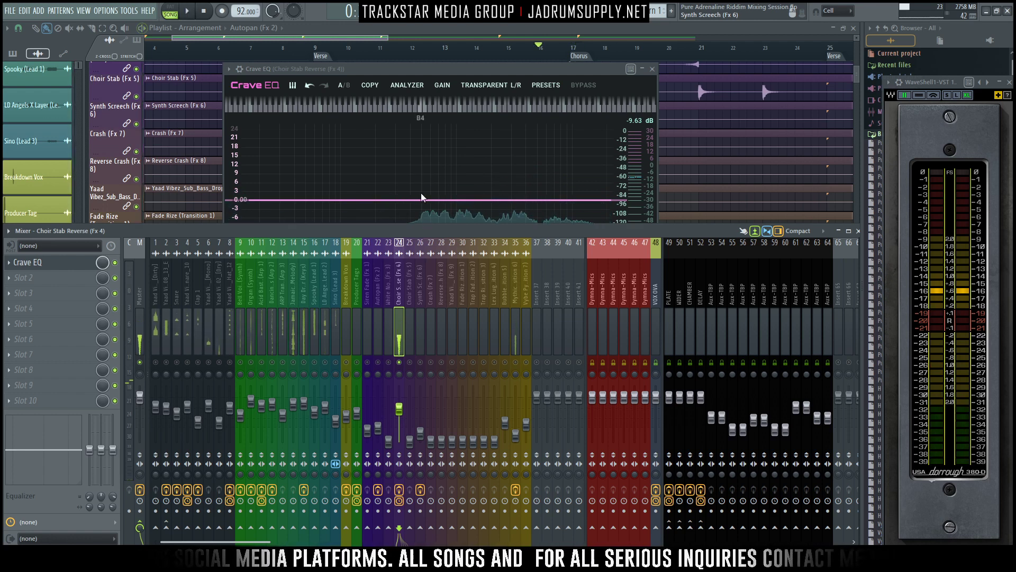
- Match the Choir Stab and Choir Stab Reverse faders, raise both together and play the result
left_click(410, 440)
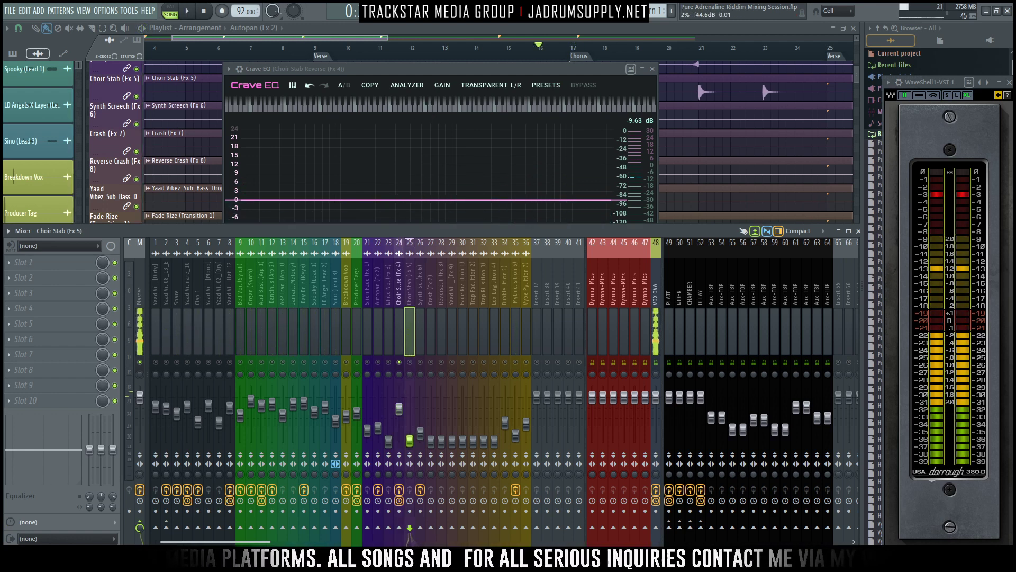
left_click(400, 349, "ctrl")
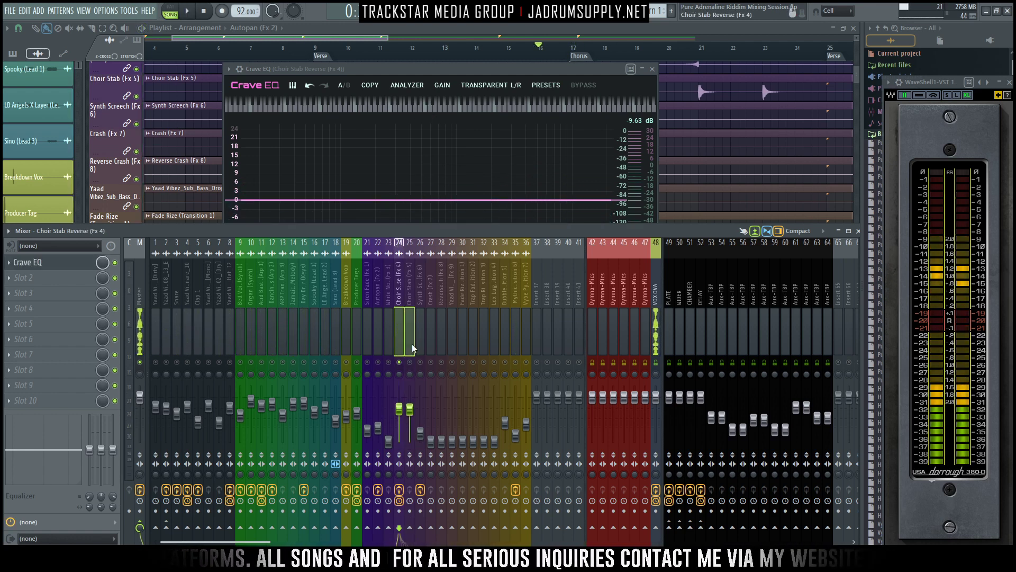
left_click_drag(412, 407, 411, 440)
left_click(399, 308)
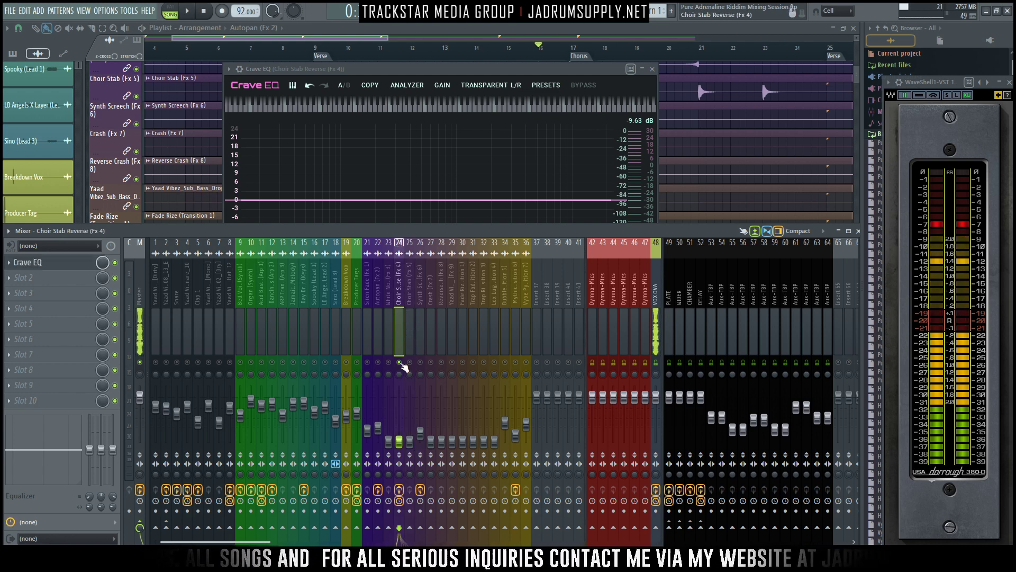
left_click(410, 319, "ctrl+shift")
left_click_drag(411, 445, 410, 435)
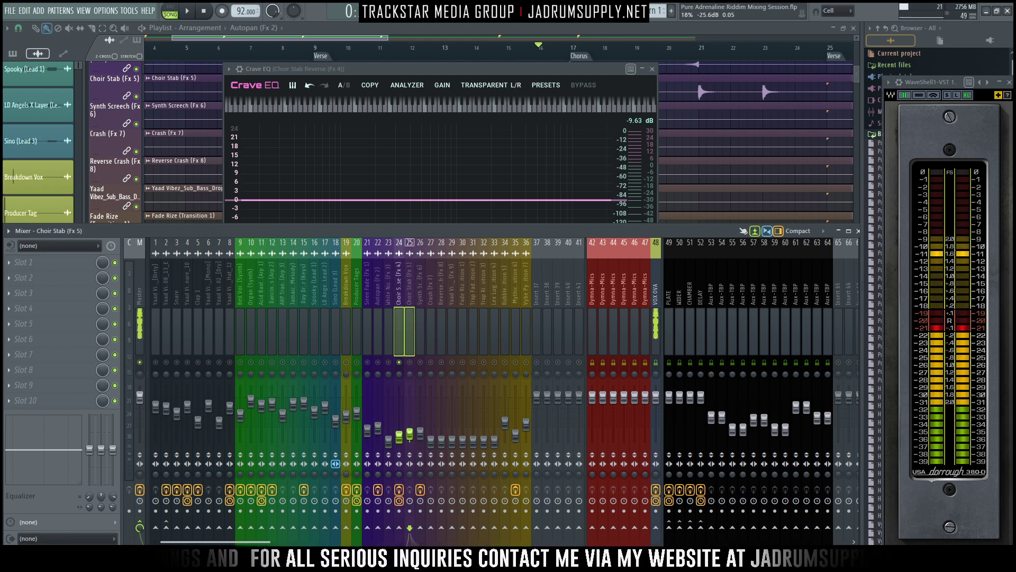
key("space")
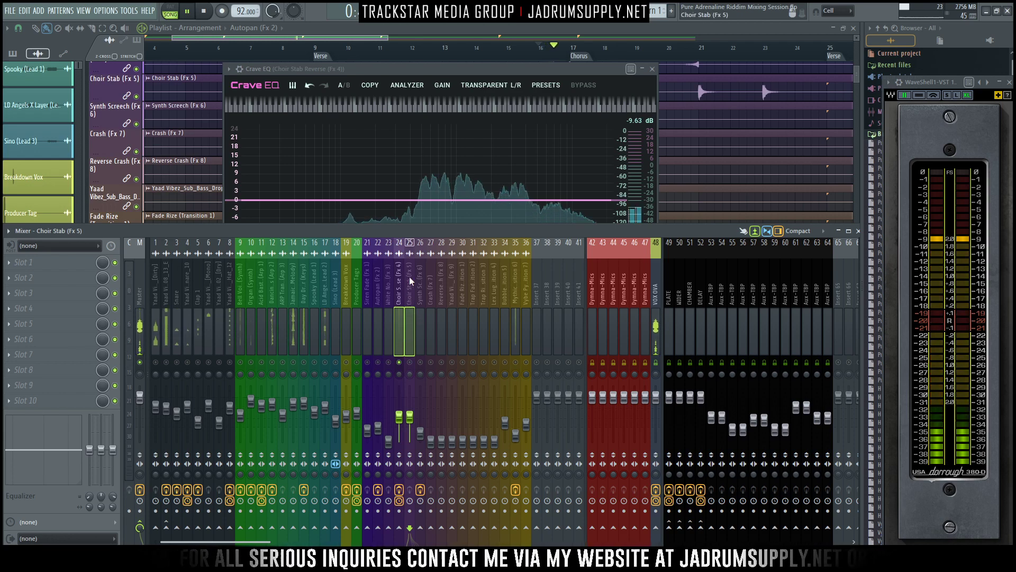
- Move the Crave EQ window clear of the mixer's track names and add Choir Stab to the soloed tracks
left_click_drag(491, 67, 341, 39)
key("space")
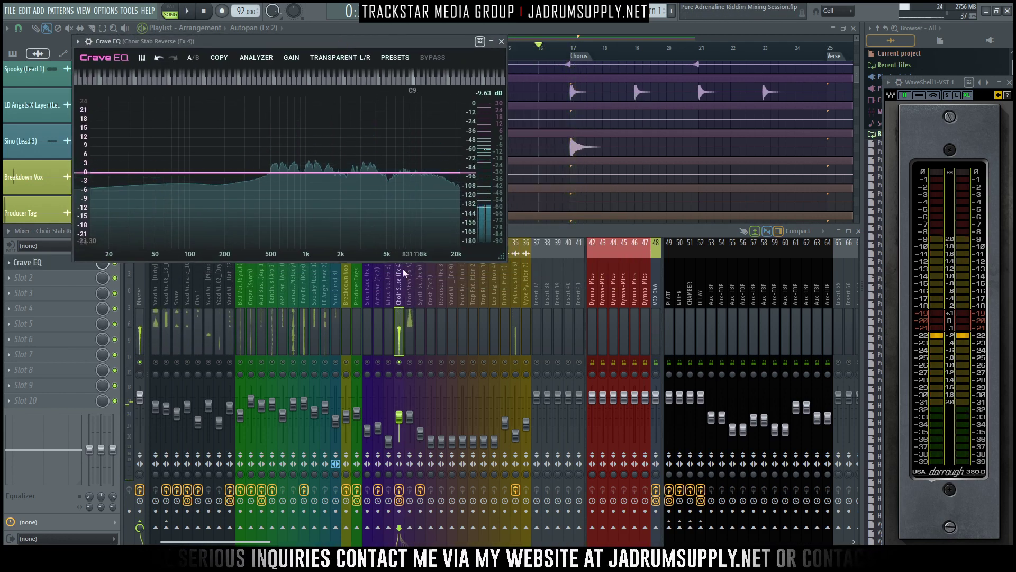
left_click(404, 345)
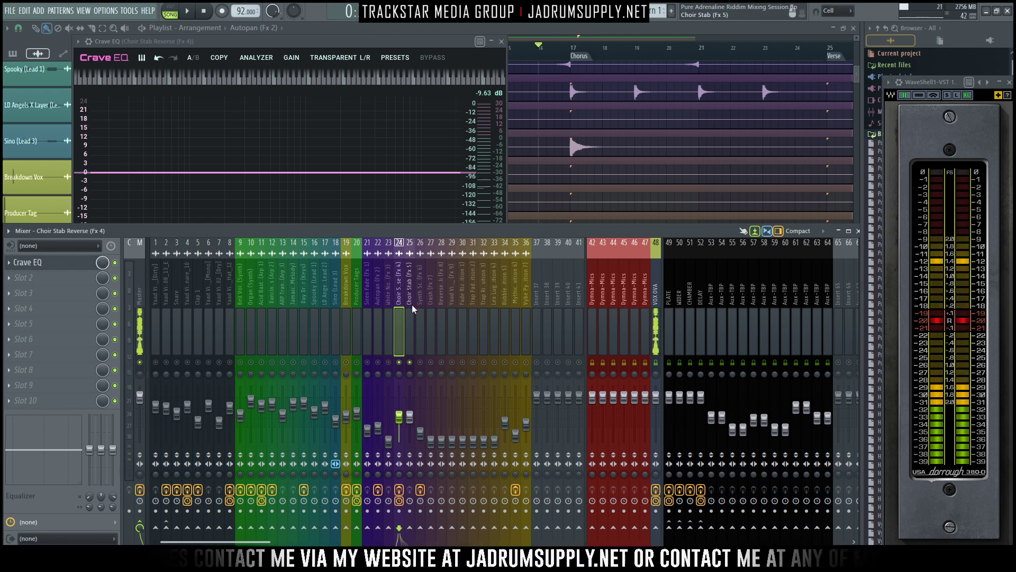
- Load Oxford EQ Native in the Choir Stab's first effect slot and place its window beside Crave EQ
left_click(408, 318)
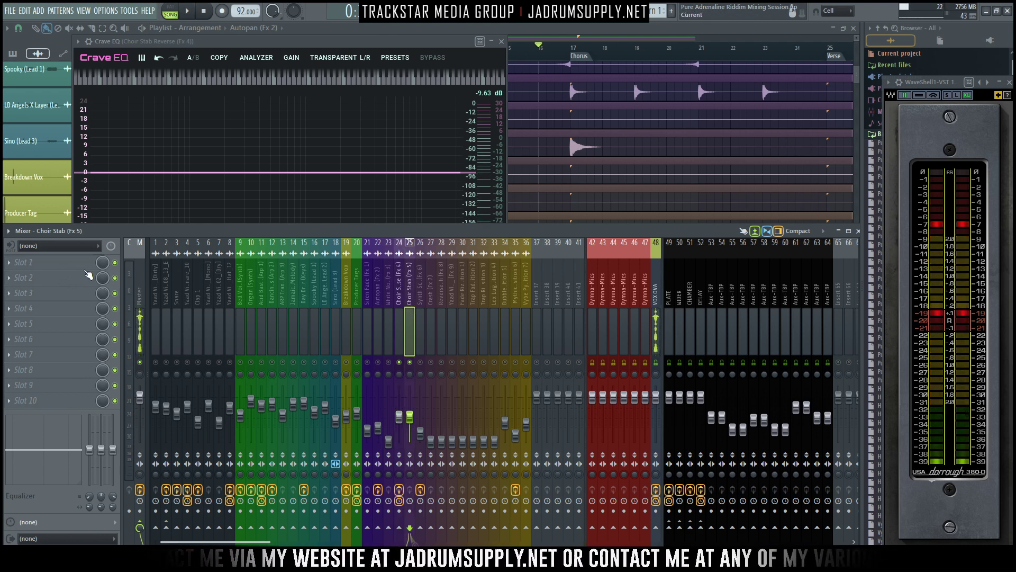
left_click(32, 262)
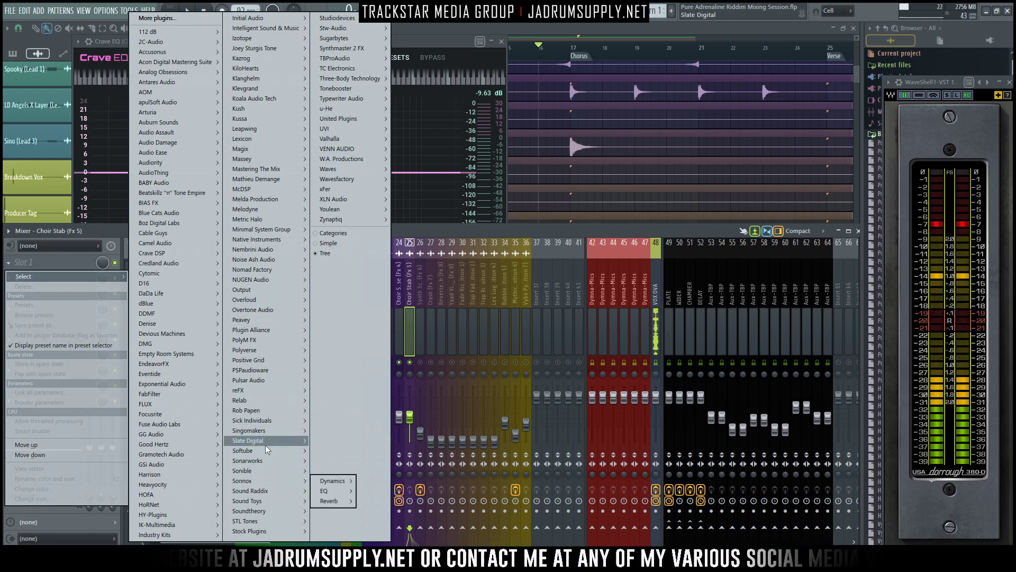
mouse_move(269, 502)
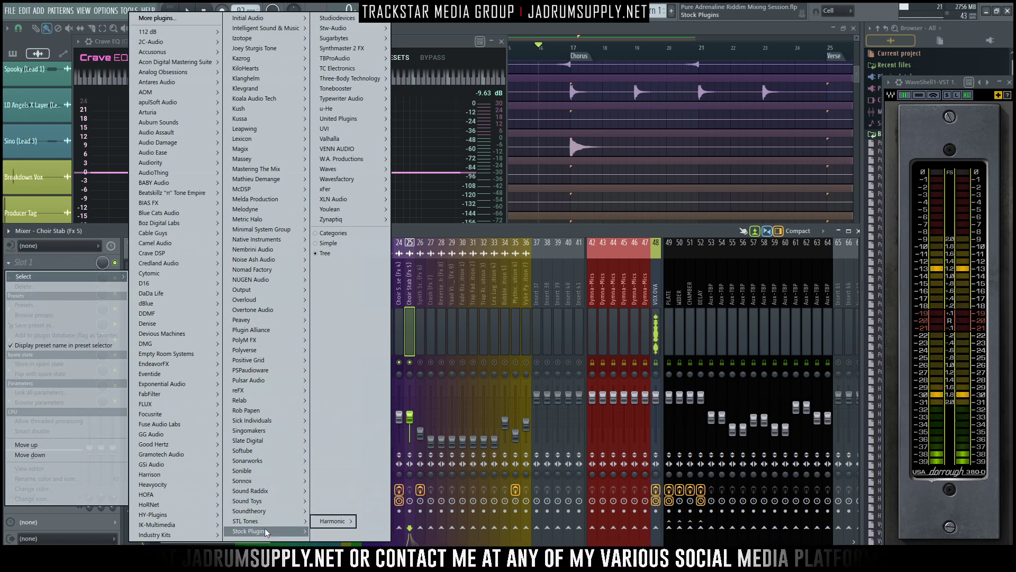
mouse_move(302, 480)
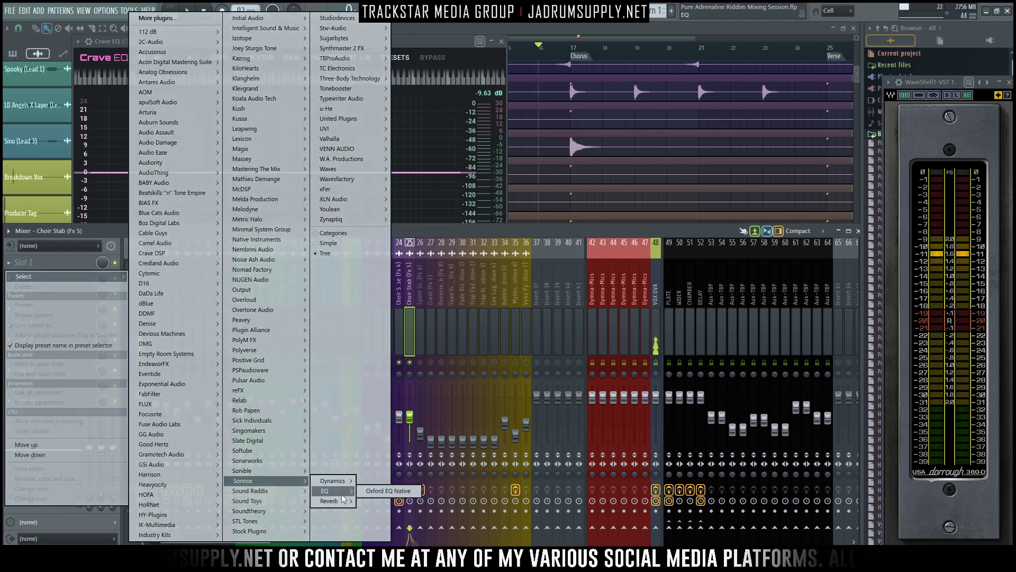
left_click(387, 491)
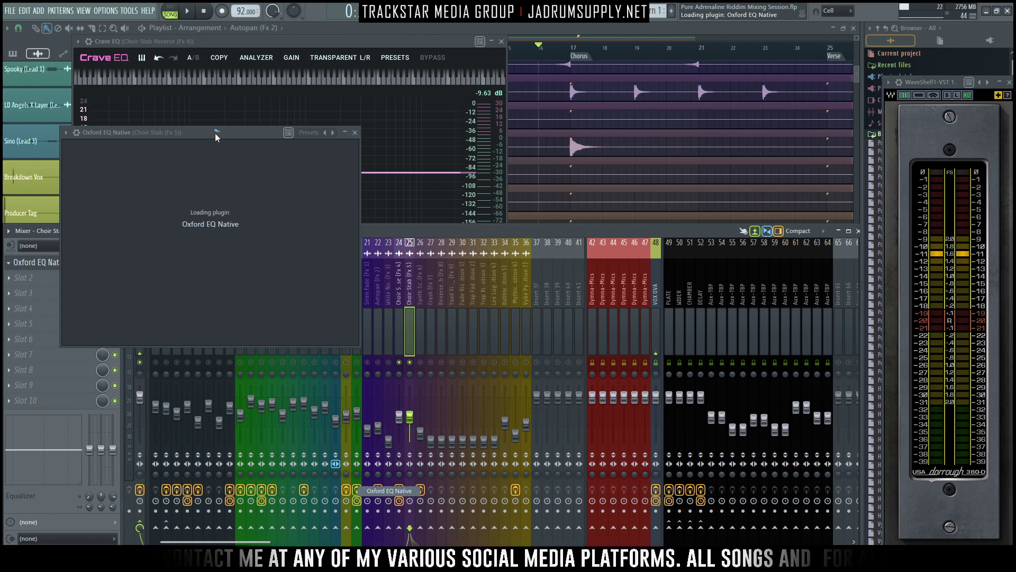
left_click_drag(212, 132, 662, 40)
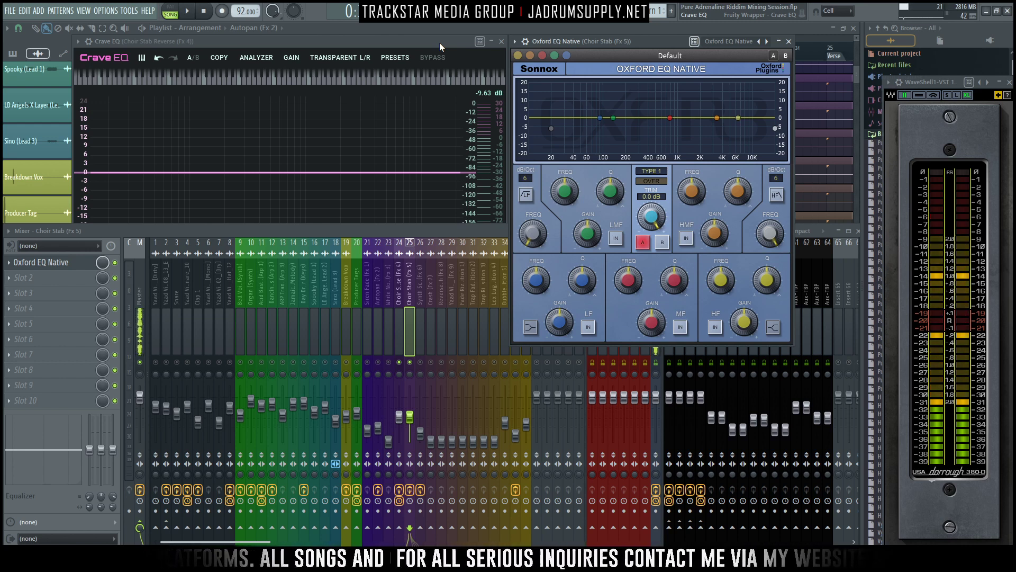
- Add a 42 dB/octave low cut at 332.30 Hz with Q 0.589 in the Choir Stab Reverse's Crave EQ and audition it
key("space")
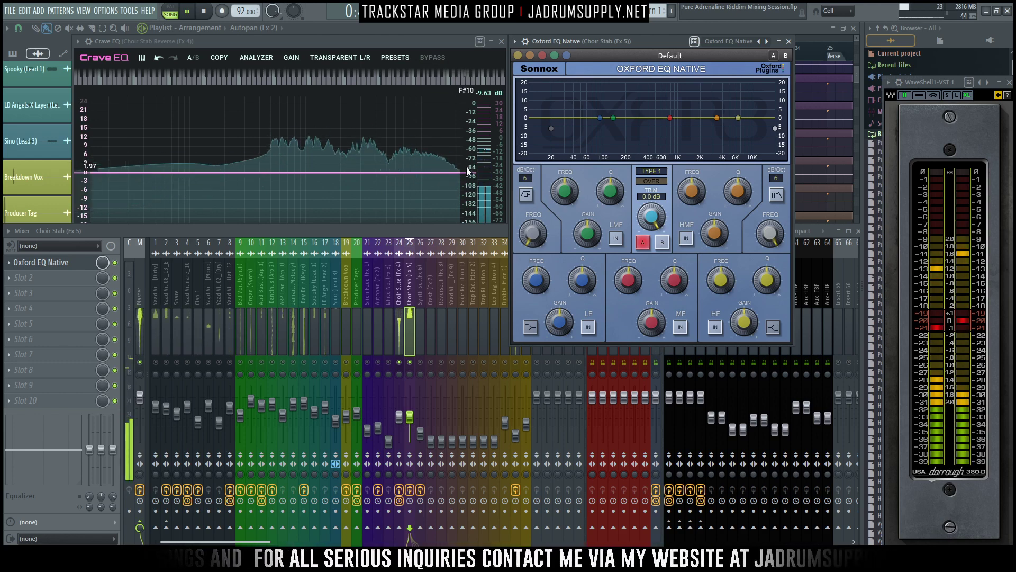
key("space")
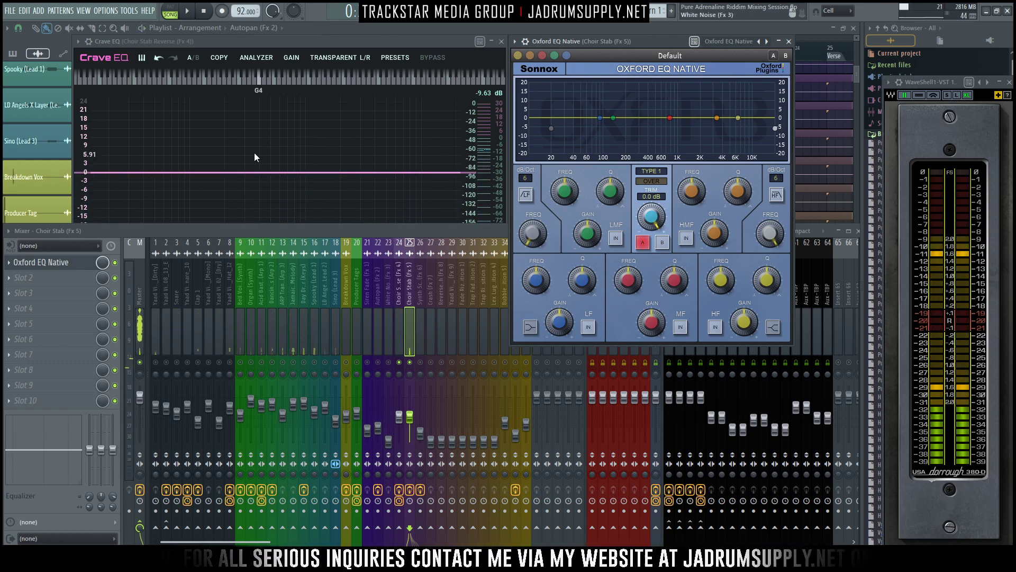
left_click(255, 157)
left_click(96, 172)
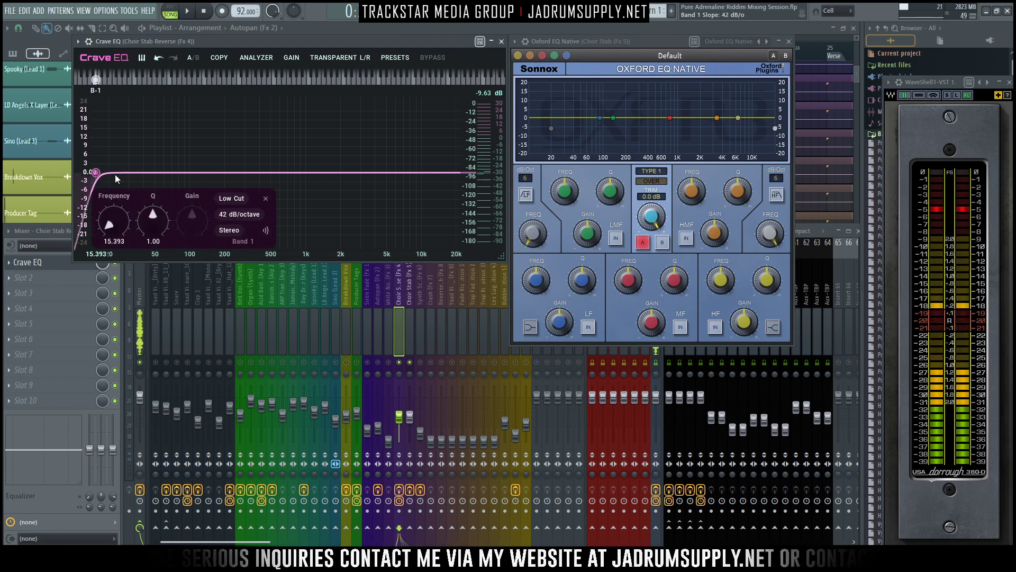
left_click_drag(95, 172, 252, 191)
key("space")
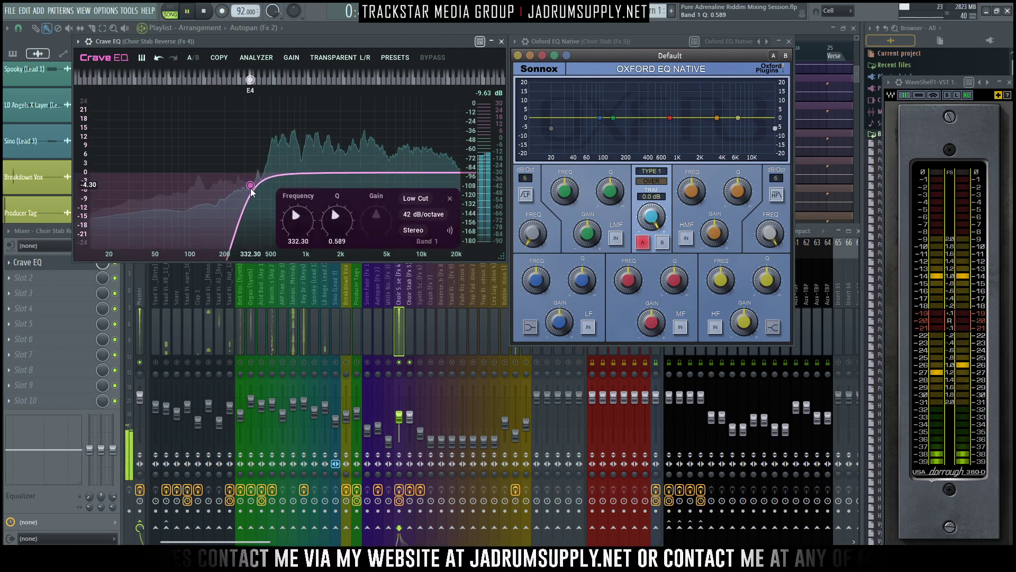
- Enable the low filter in the Choir Stab's Oxford EQ at 30 dB/octave and 143.4 Hz, auditioning the cut
left_click(411, 328)
left_click(551, 112)
key("space")
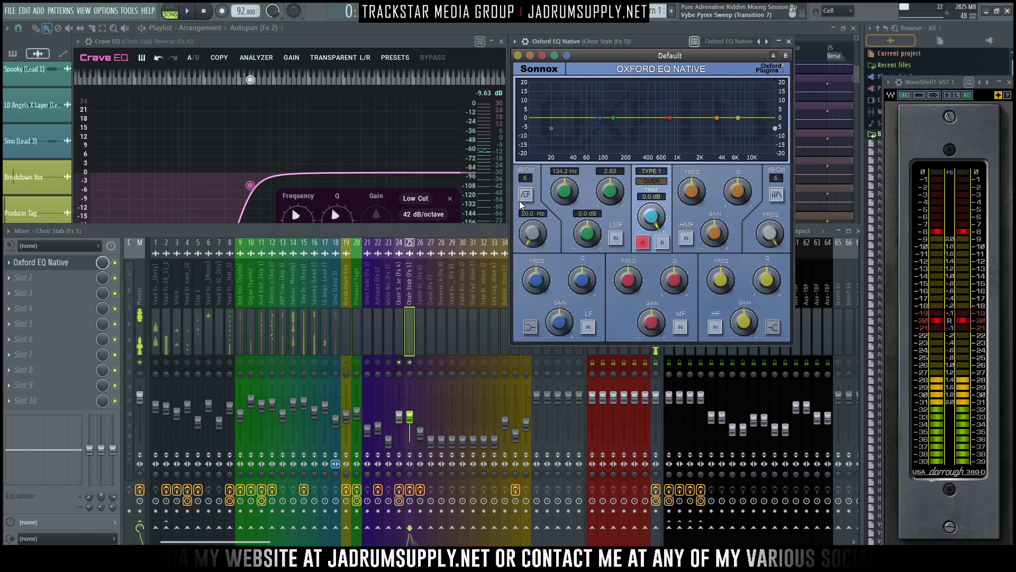
left_click(525, 195)
left_click_drag(530, 225, 522, 203)
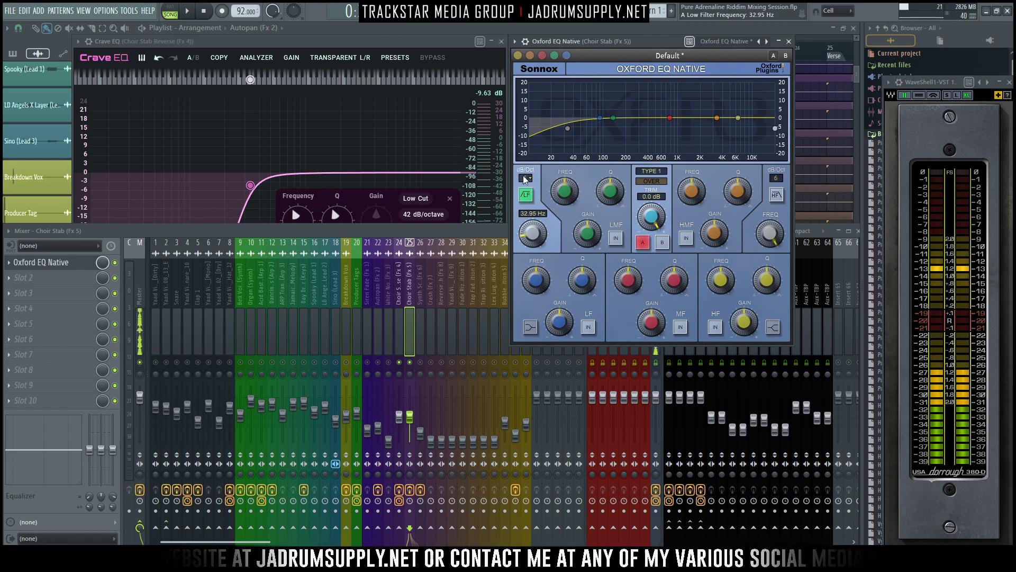
left_click(524, 179)
left_click(528, 216)
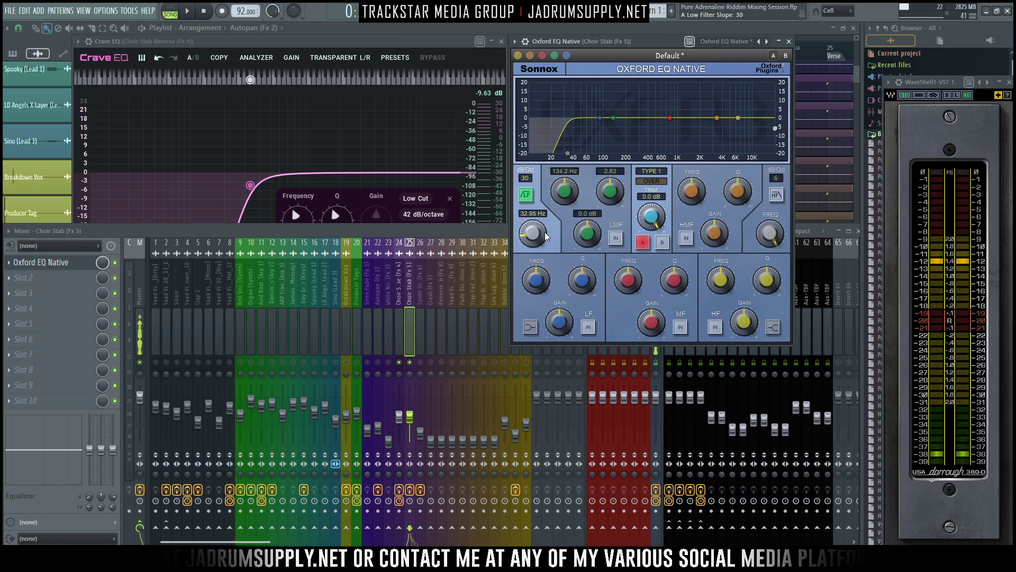
left_click_drag(546, 237, 530, 169)
key("space")
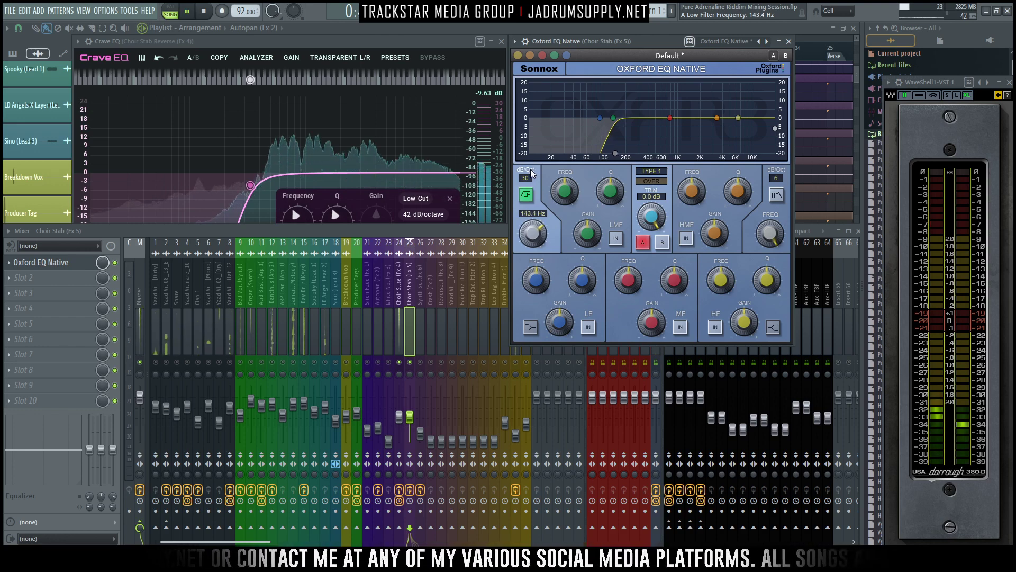
key("space")
- Turn the Choir Stab EQ's HF band into a shelf at 6222 Hz with a gain of +3.88 dB
left_click_drag(737, 118, 737, 114)
left_click(773, 327)
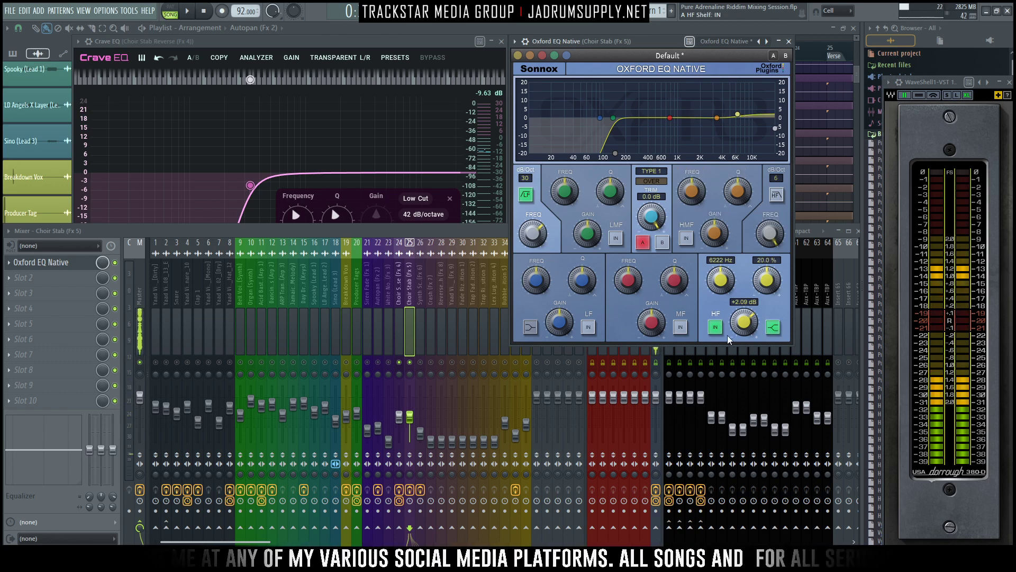
left_click_drag(740, 321, 738, 308)
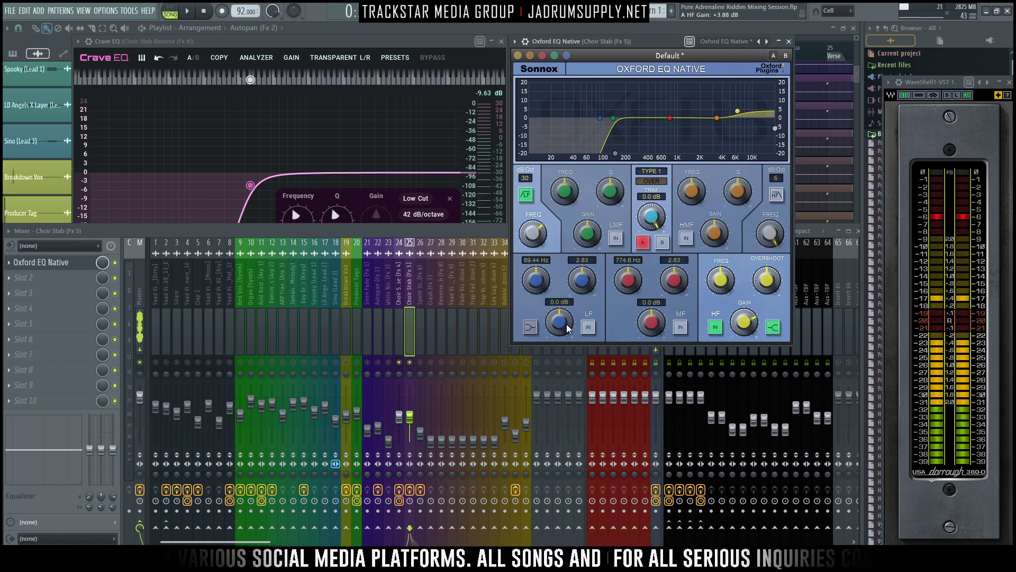
mouse_move(569, 329)
left_mouse_down()
mouse_move(562, 343)
mouse_move(565, 331)
left_mouse_up()
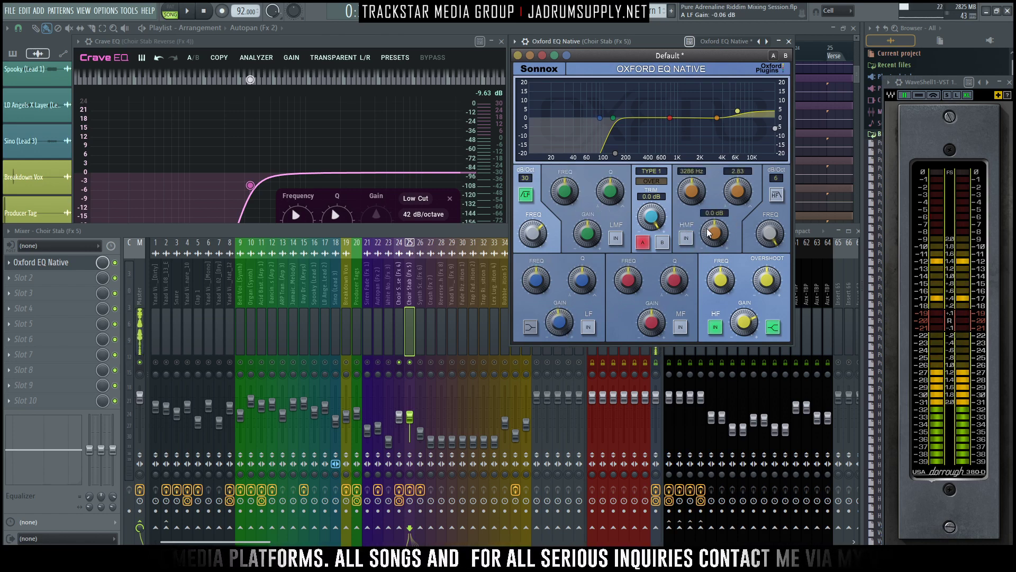
- Enable narrow search boosts in the Choir Stab EQ: HMF +15.3 dB with Q 15.0, MF +20.0 dB with Q 15.5
left_click_drag(714, 233, 703, 165)
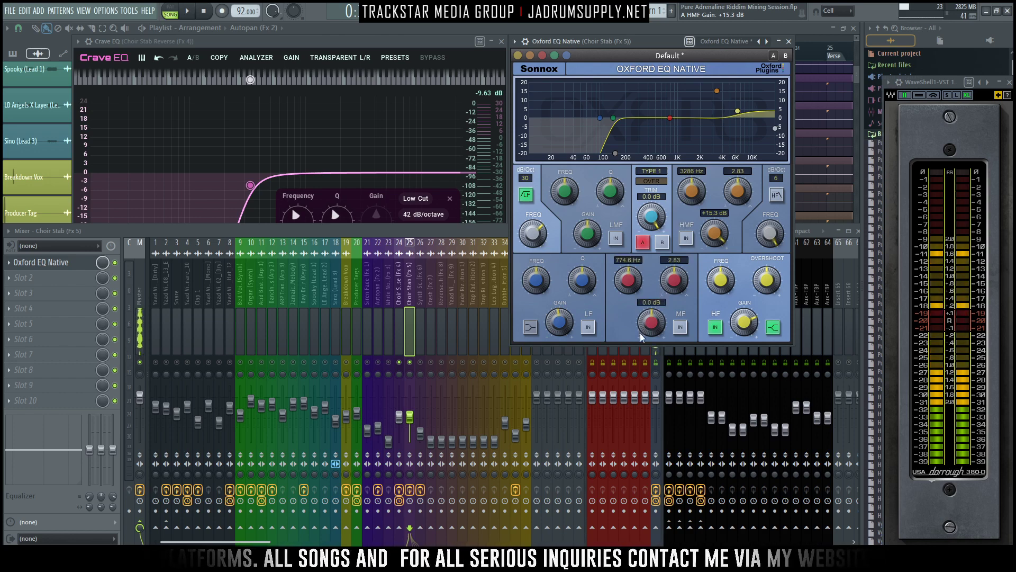
left_click_drag(652, 321, 676, 217)
left_click(680, 326)
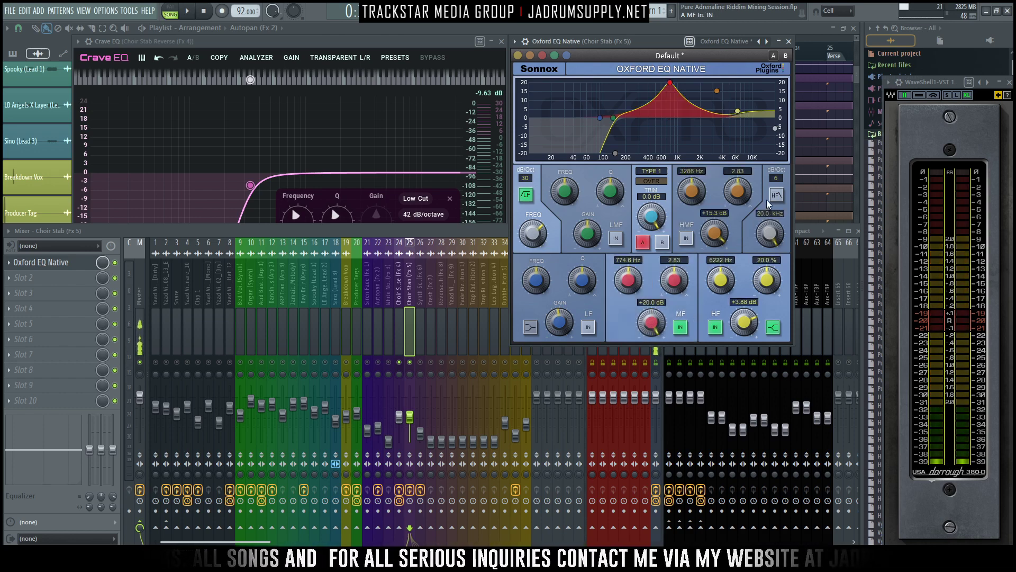
left_click(687, 237)
left_click_drag(737, 191, 748, 270)
left_click_drag(629, 280, 620, 329)
left_click_drag(672, 286, 668, 401)
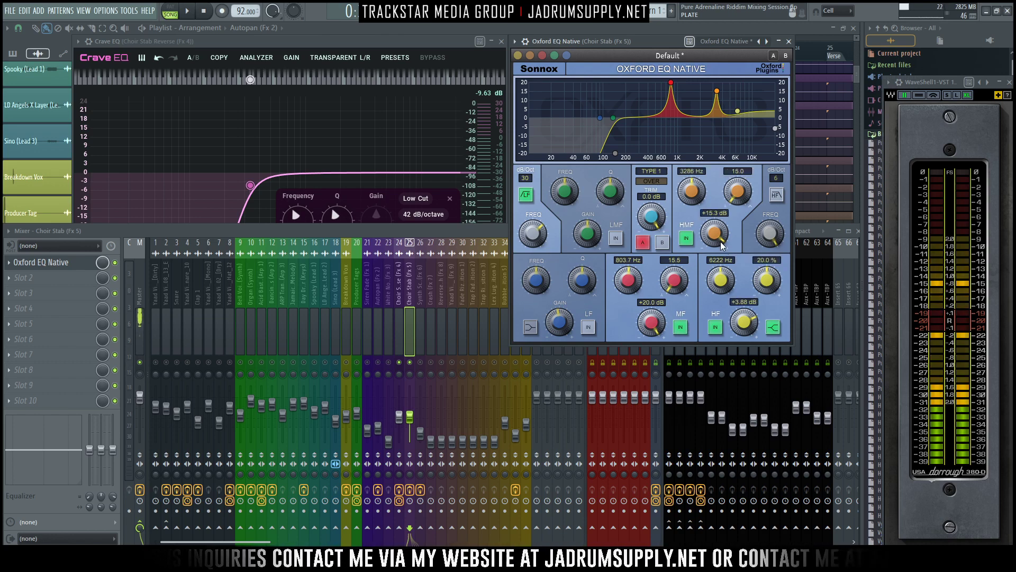
- Switch off the HMF band, sweep the MF band to 1080 Hz during playback and cut it to -9.13 dB
left_click(686, 238)
left_click_drag(651, 320, 627, 275)
key("space")
key("space")
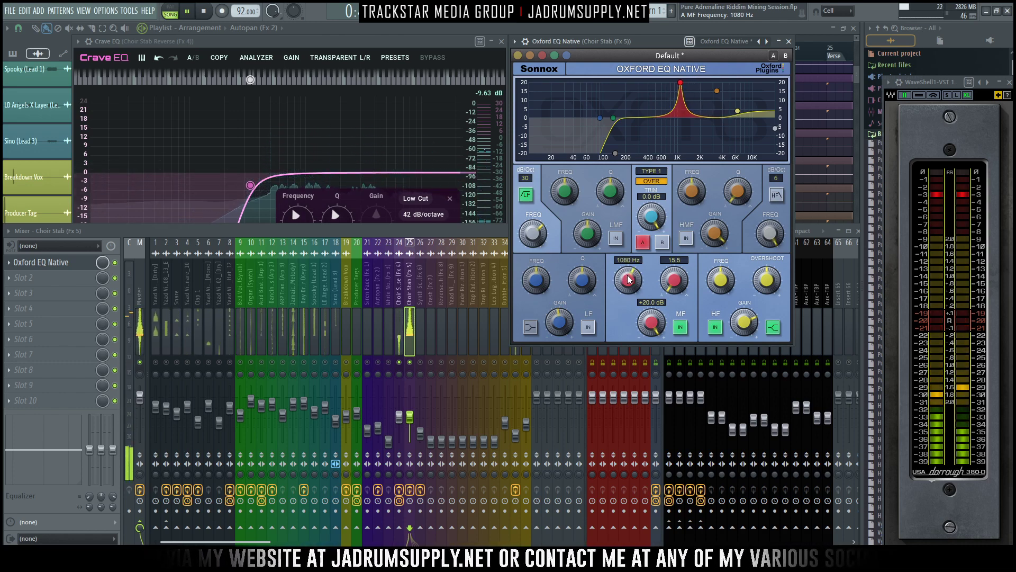
left_click_drag(652, 323, 658, 437)
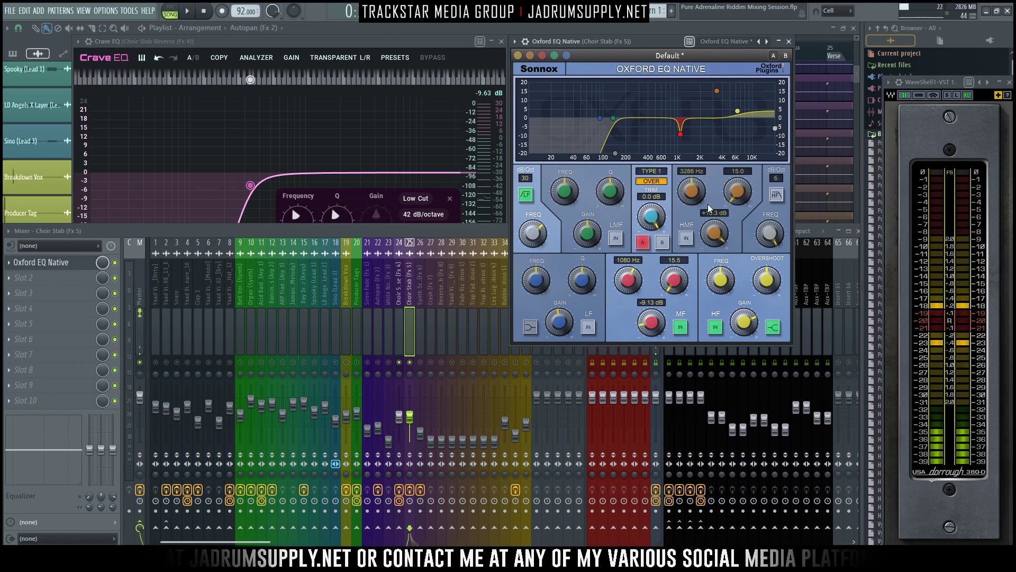
- Re-enable the HMF band, sweep it to 3236 Hz during playback and cut it to -9.13 dB
left_click(689, 241)
key("space")
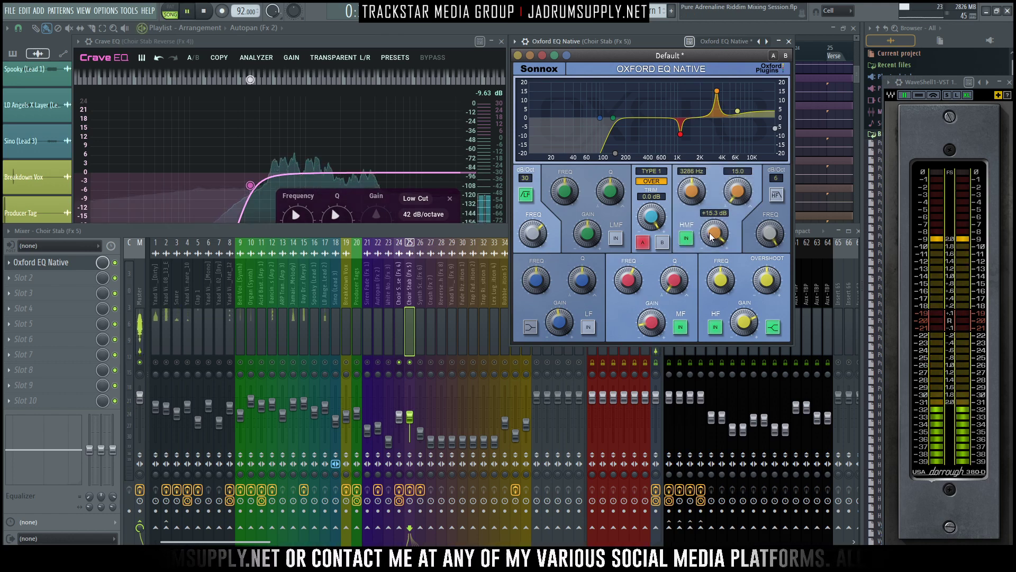
left_click_drag(716, 235, 726, 349)
key("space")
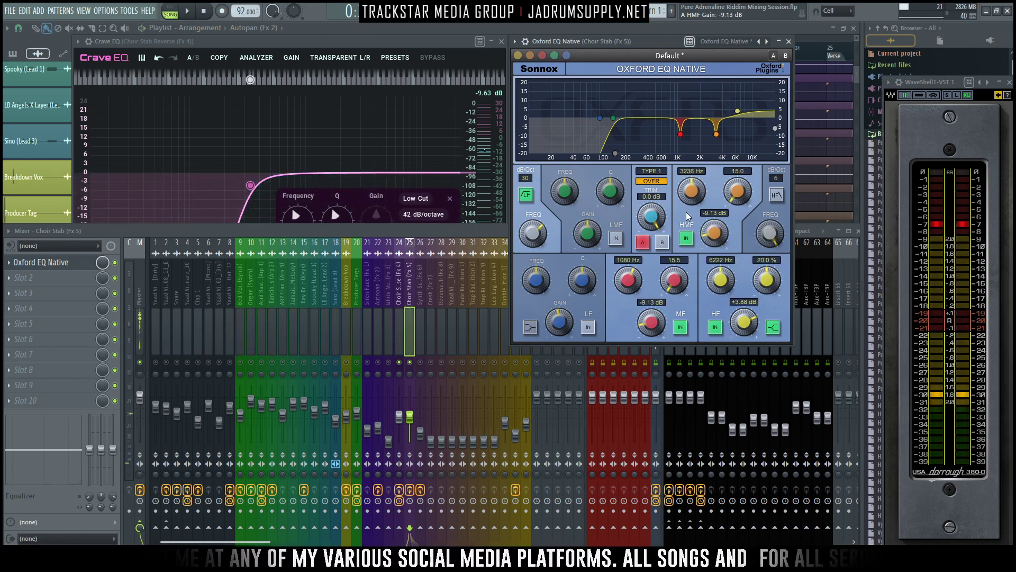
- Close the Choir Stab's Oxford EQ and the Choir Stab Reverse's Crave EQ, returning to the mixer tracks
left_click(789, 42)
left_click(501, 42)
left_click(401, 371)
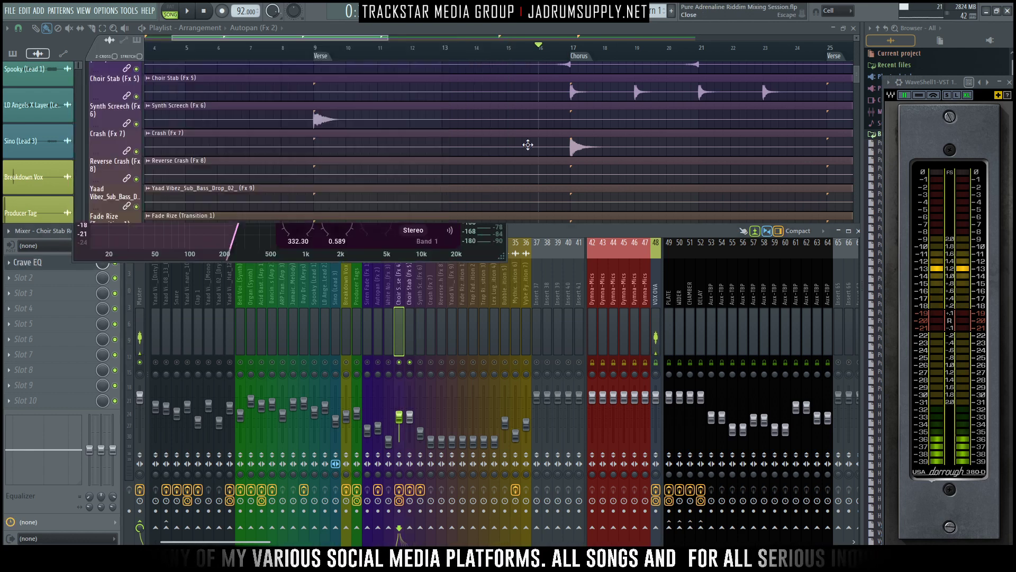
- Route the Choir Stab track to the PLATE, WIDER and CHAMBER sends and audition it with Choir Stab Reverse
left_click(409, 336)
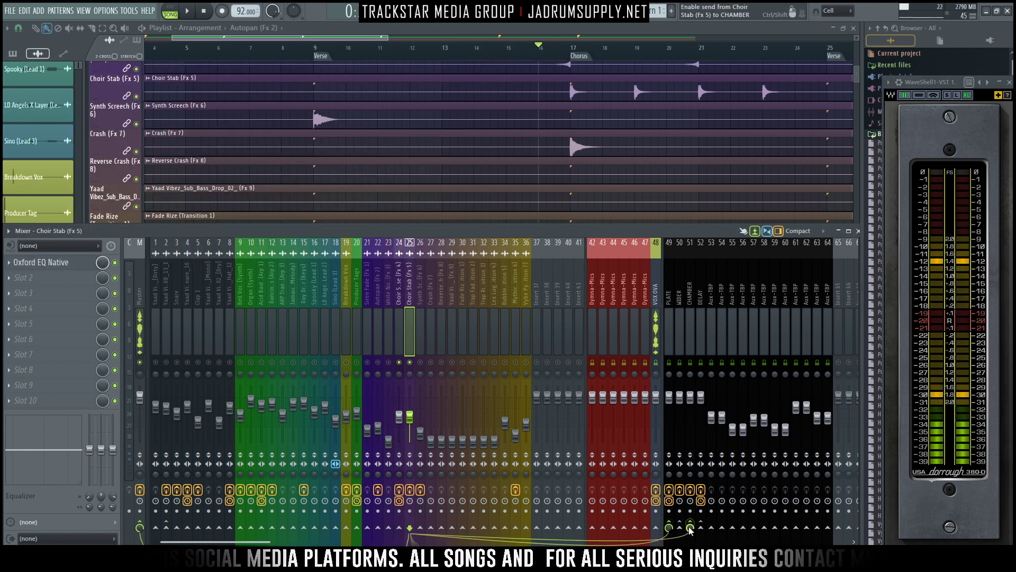
left_click(690, 528)
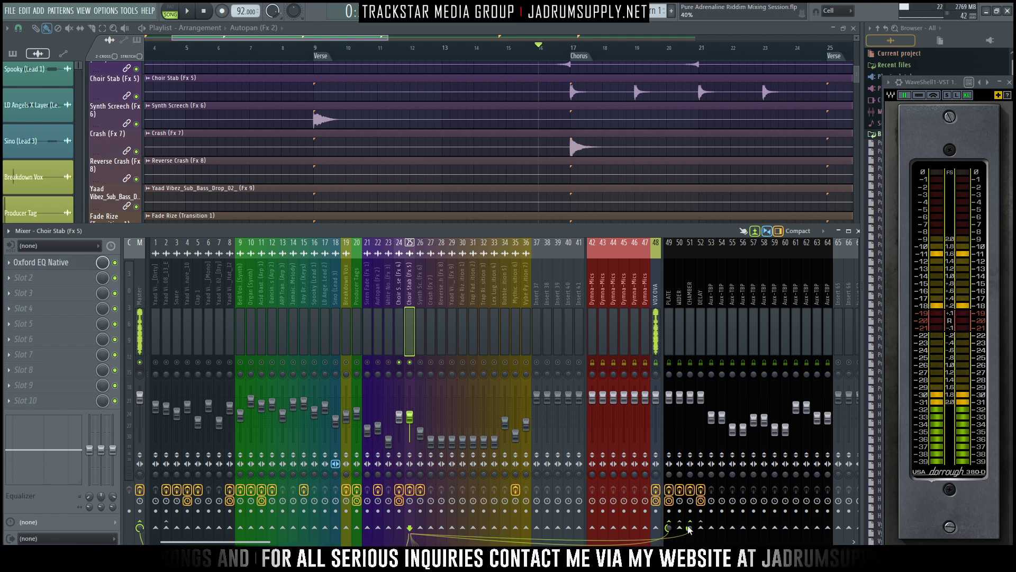
left_click(401, 341)
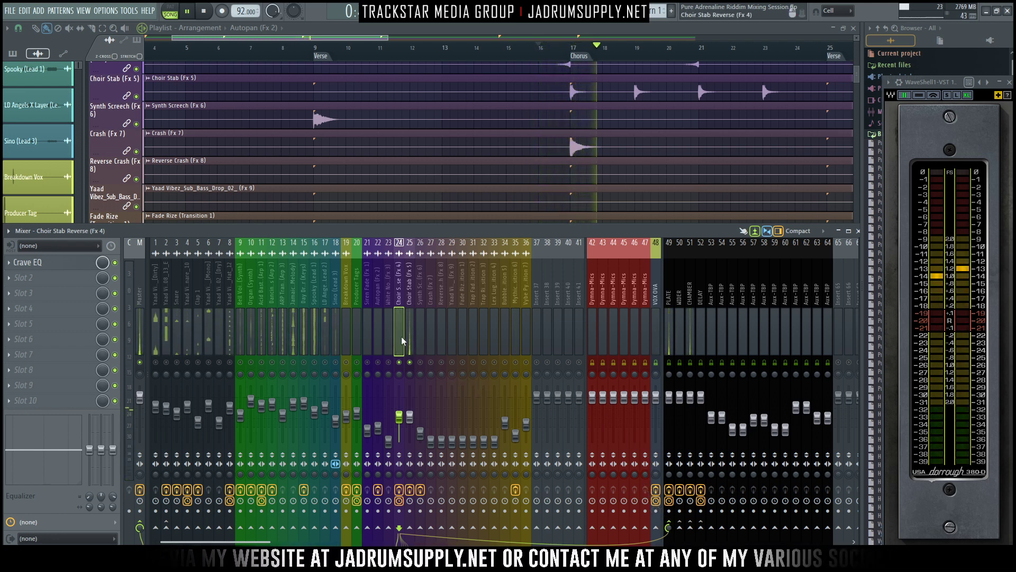
left_click(408, 315)
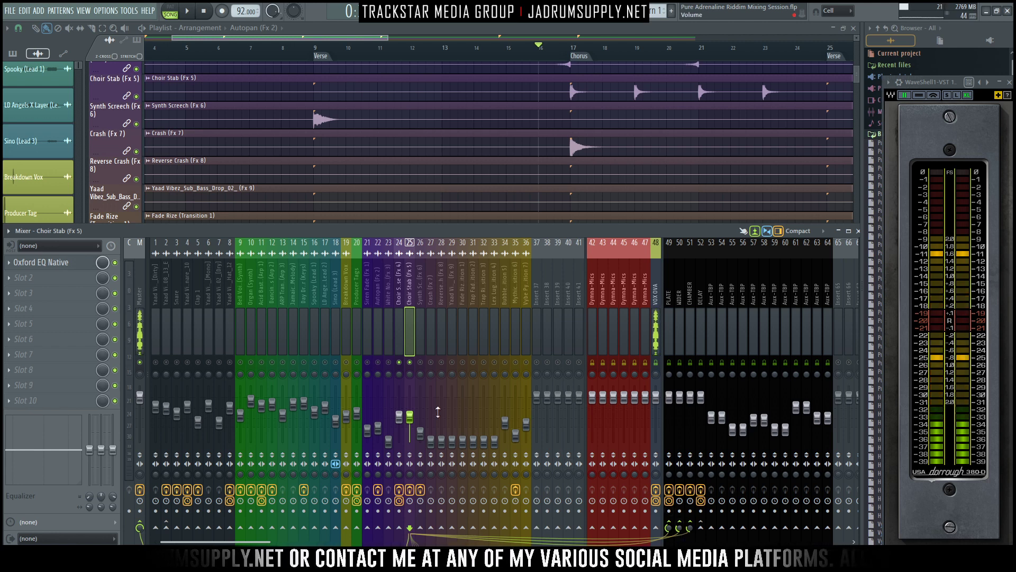
- Lower the Choir Stab Reverse and Choir Stab faders together to -13.1 dB, unsolo them, and lower both slightly further during full-mix playback
left_click(400, 332, "ctrl")
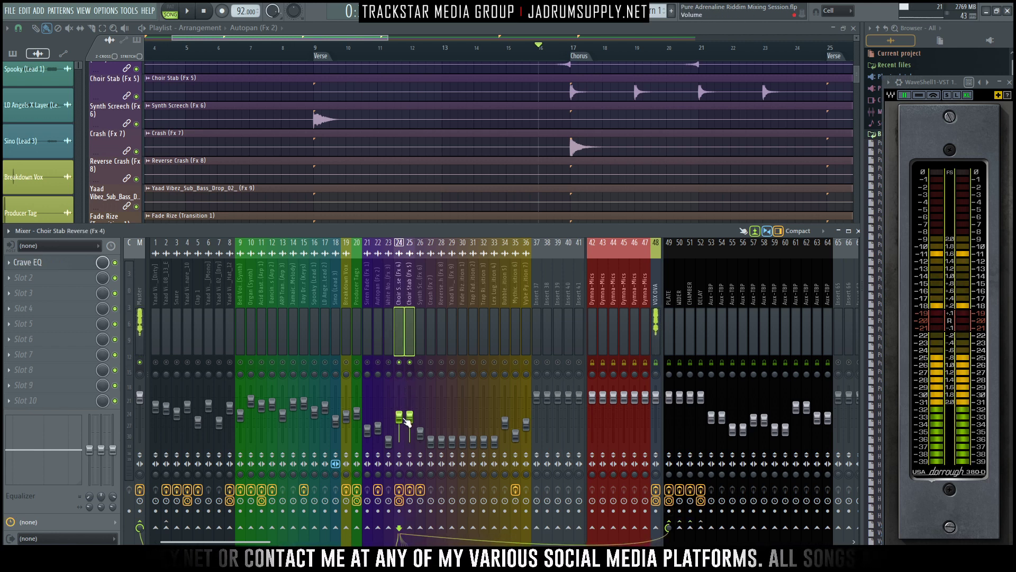
left_click_drag(409, 418, 410, 418)
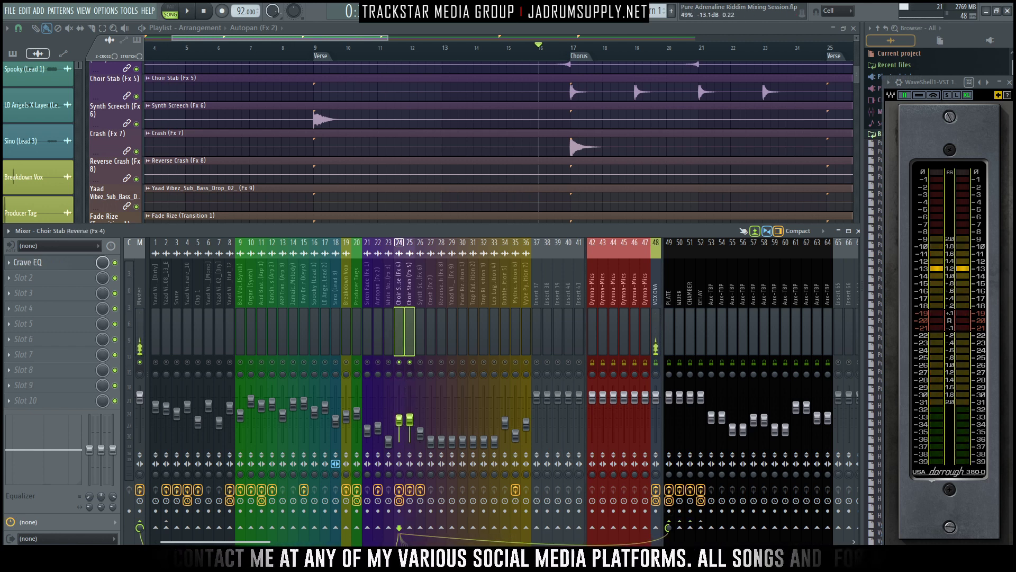
key("space")
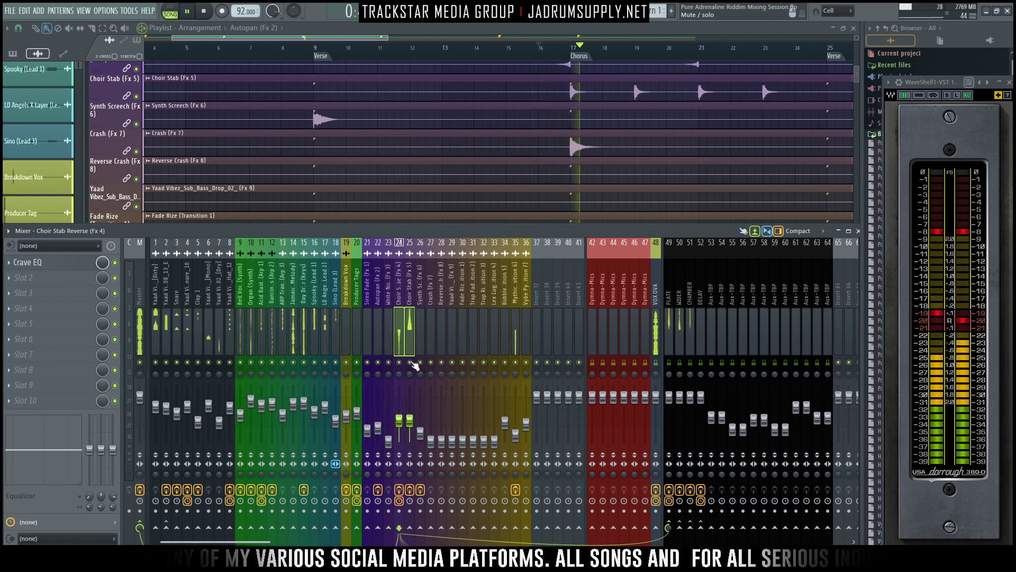
left_click_drag(411, 423, 410, 425)
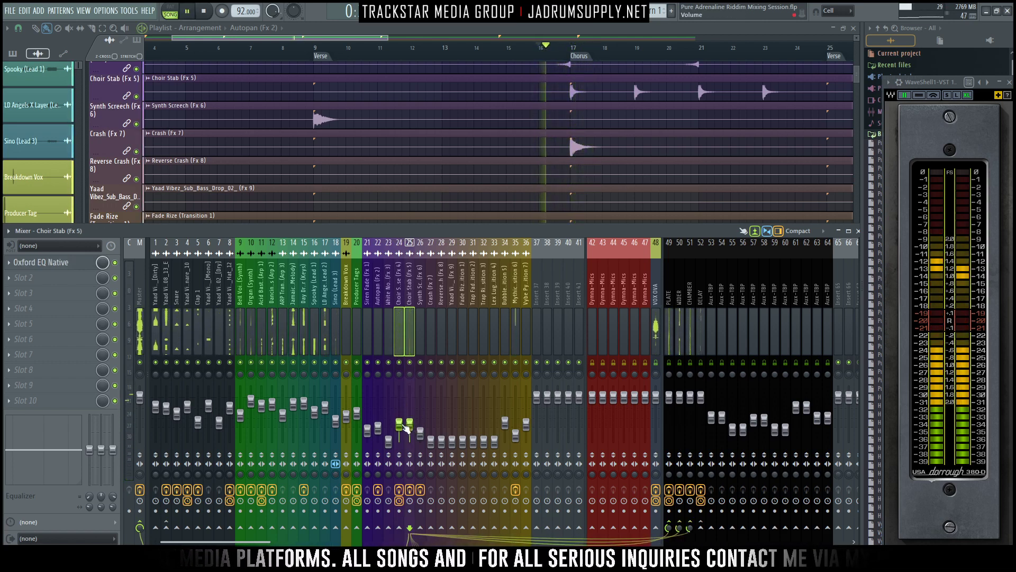
- Lower the Choir Stab Reverse fader alone to 37% (-16.8 dB) and replay the lead-in to the Chorus with the full mix
left_click(403, 351)
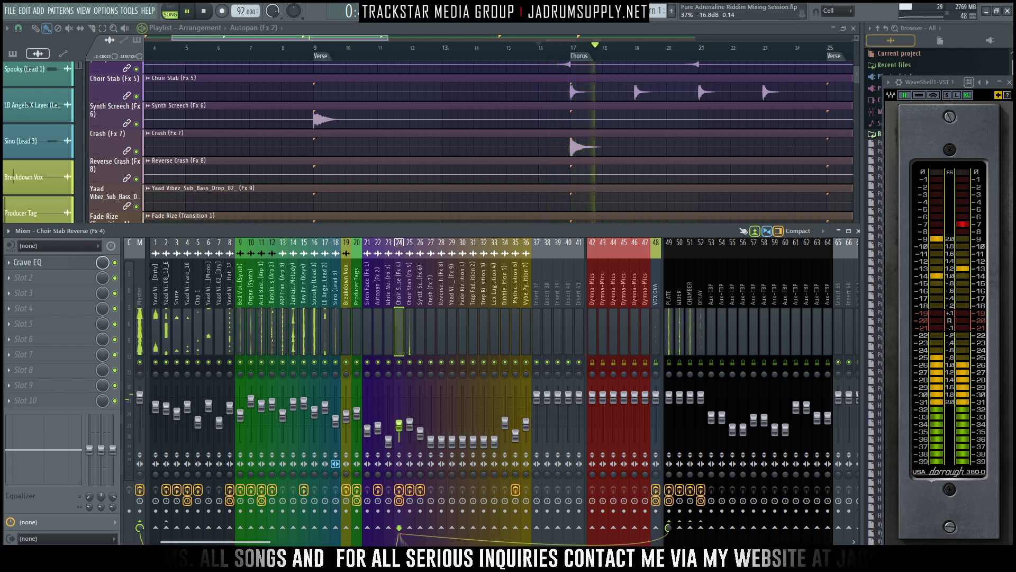
left_click(410, 344)
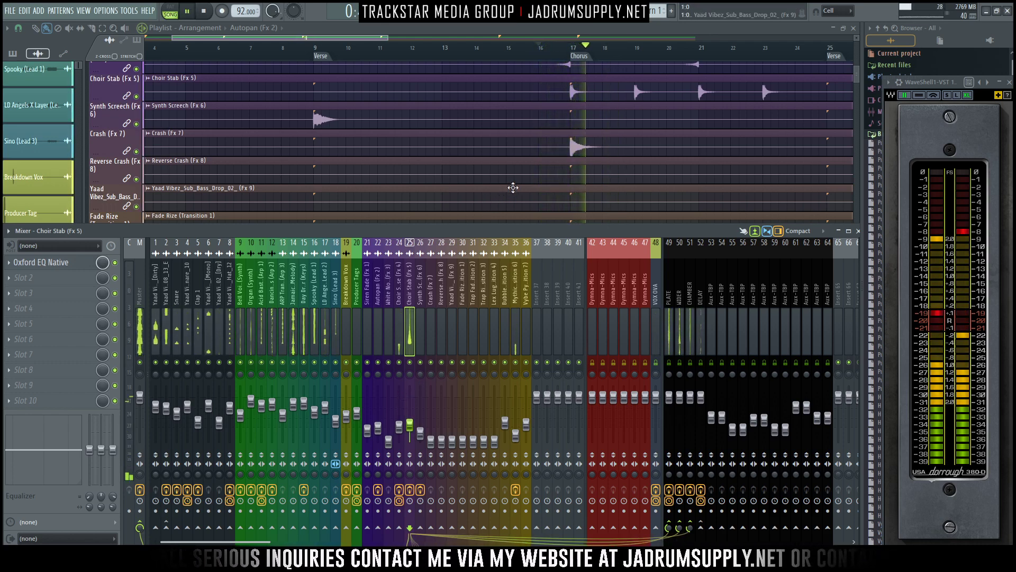
key("space")
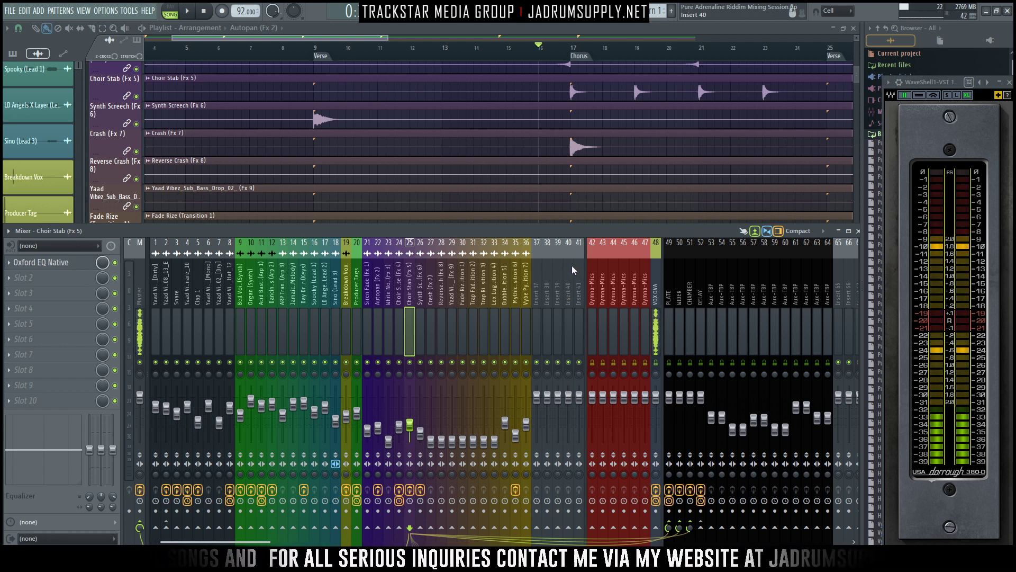
key("space")
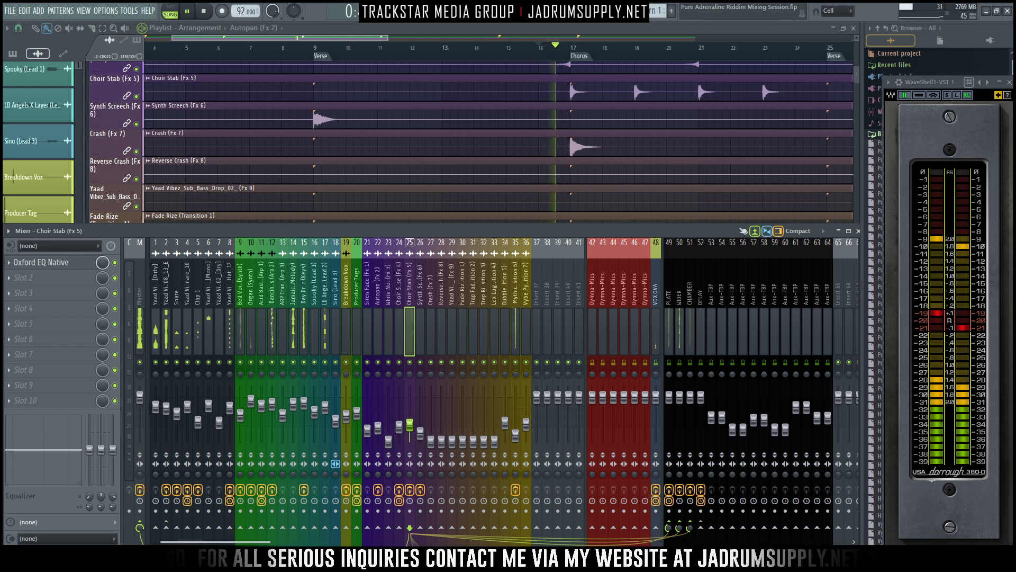
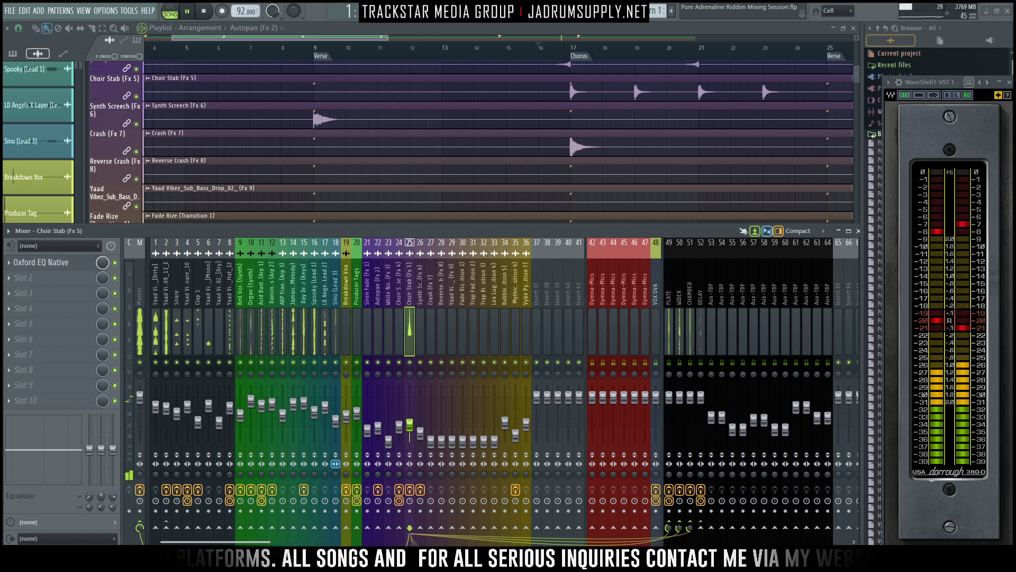
- Stop playback and switch to the browser to look at the plugin-organizing tutorial in the YouTube video manager, returning to the playlist
key("space")
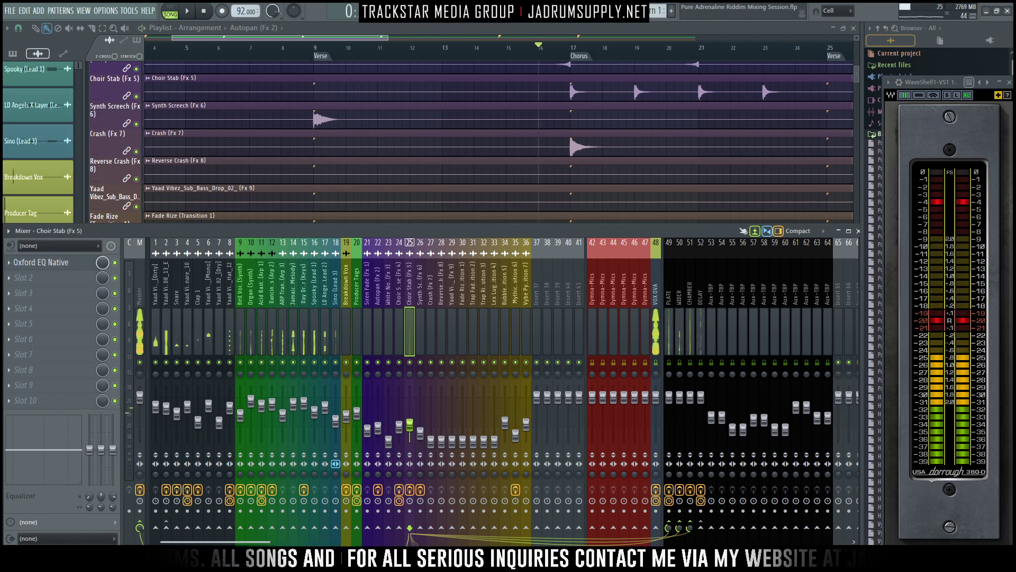
left_click_drag(1015, 175, 650, 48)
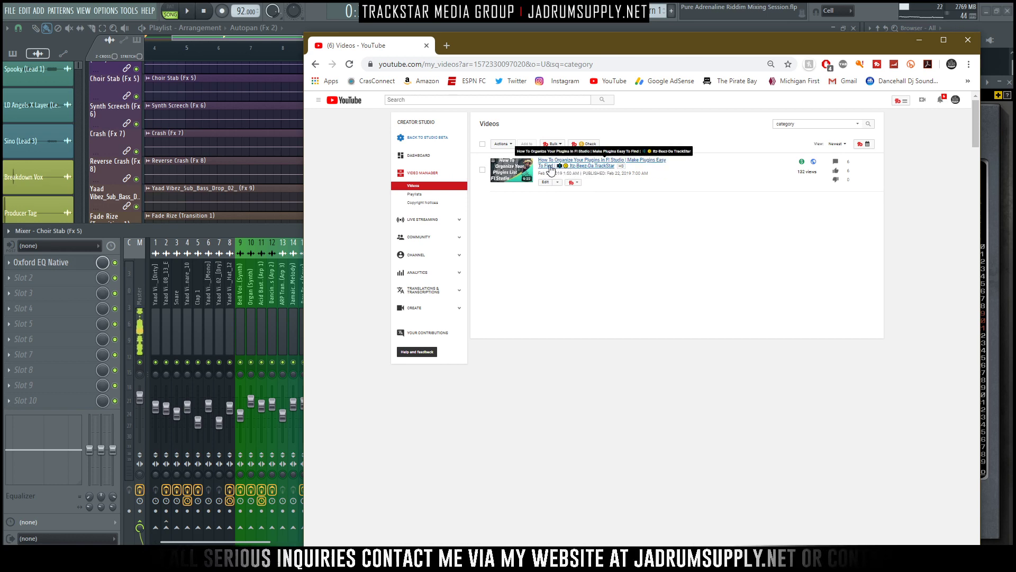
left_click_drag(631, 48, 1015, 95)
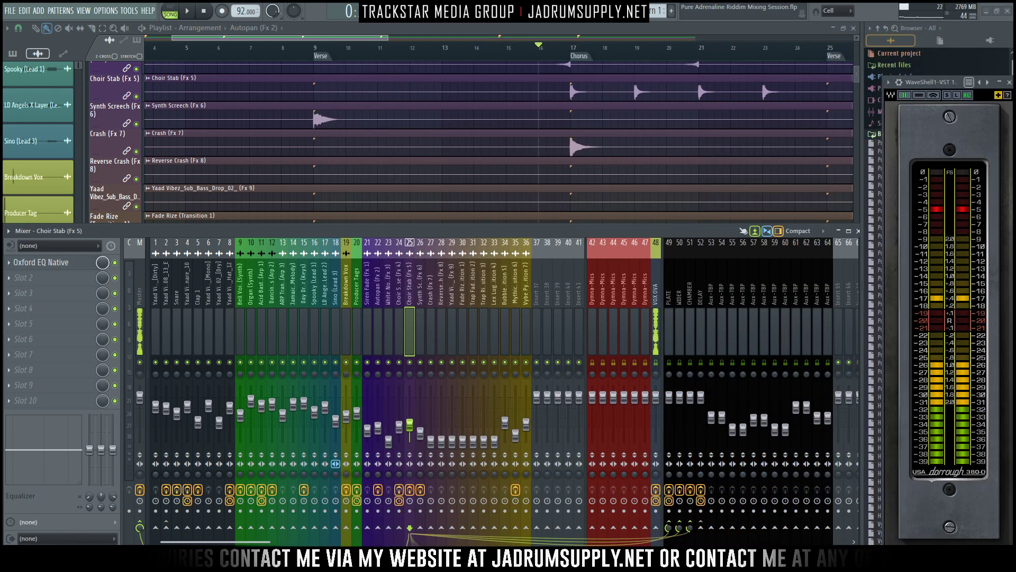
key("F9")
key("space")
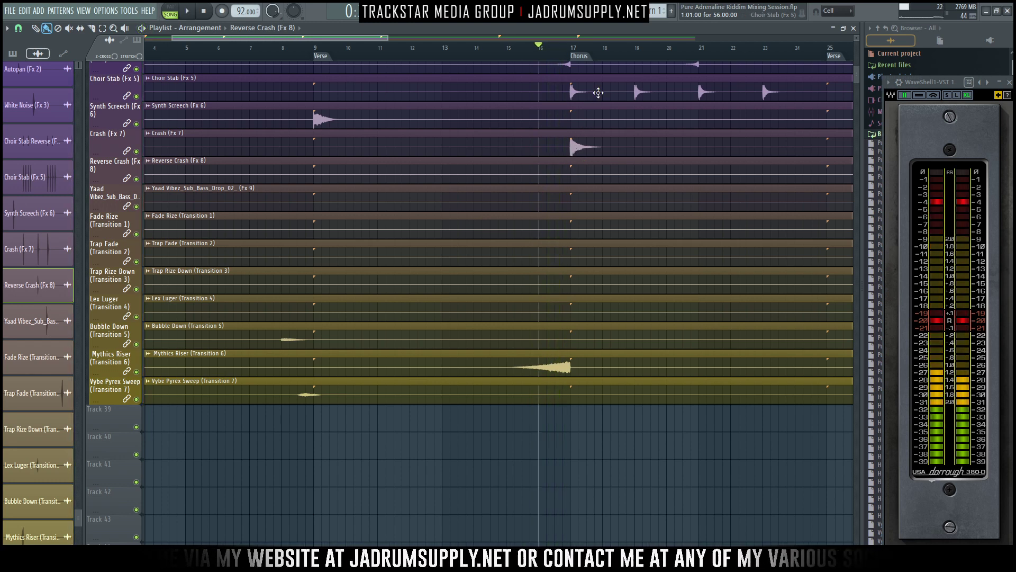
key("space")
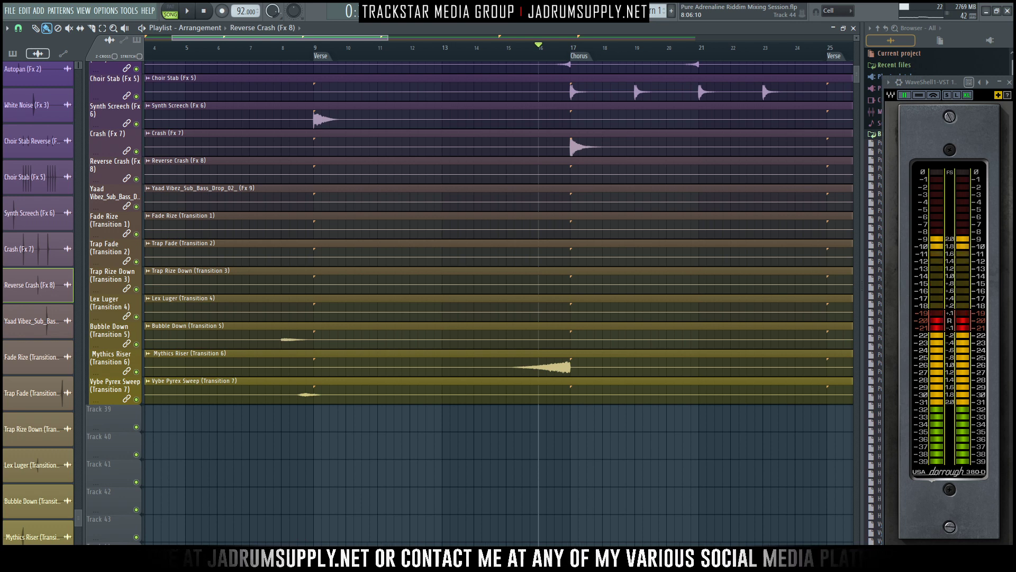
- Switch to File Explorer and open Documents > Image-Line > FL Studio > Presets > Plugin database > Effects
mouse_move(292, 560)
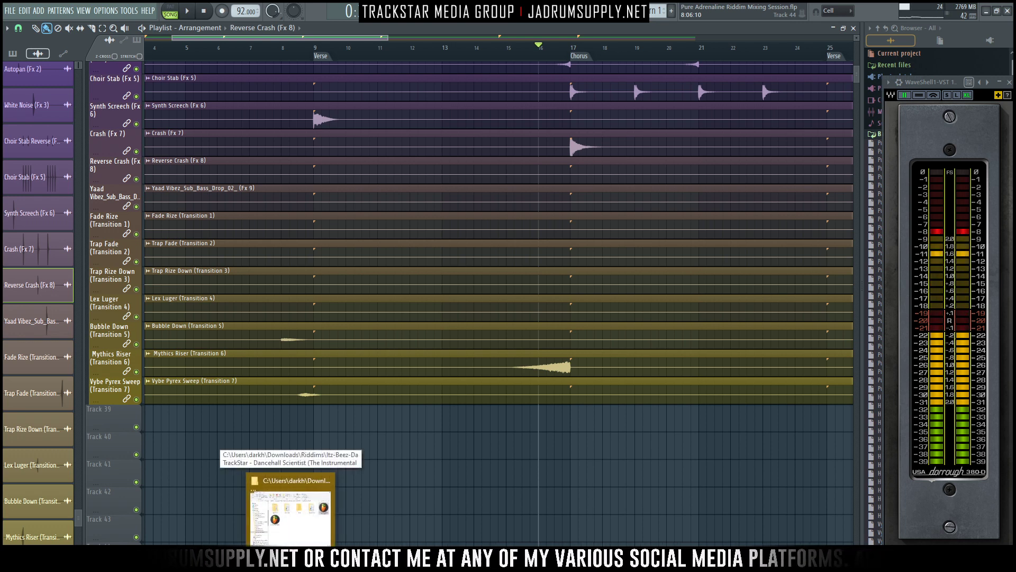
left_click(290, 508)
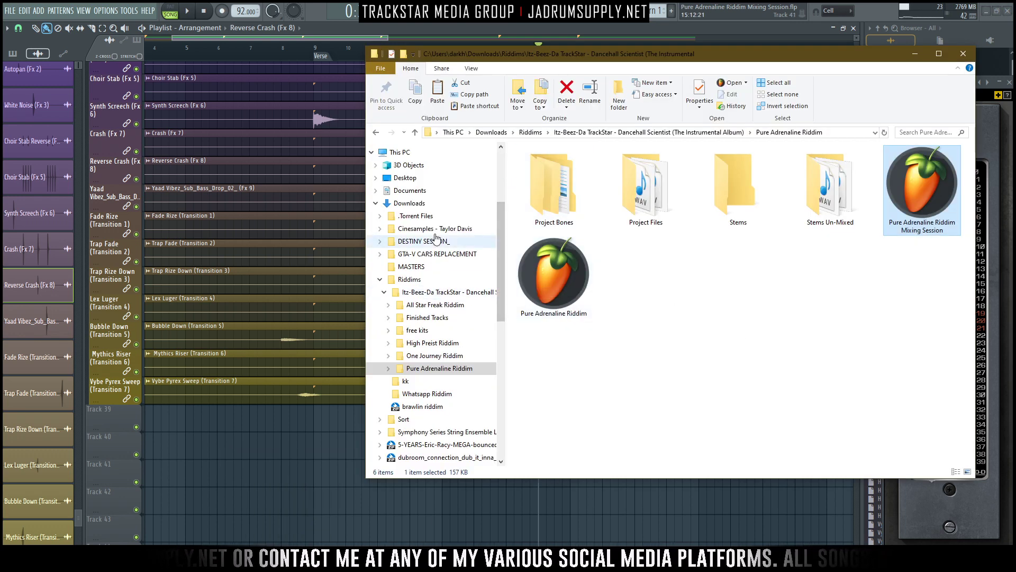
left_click(424, 193)
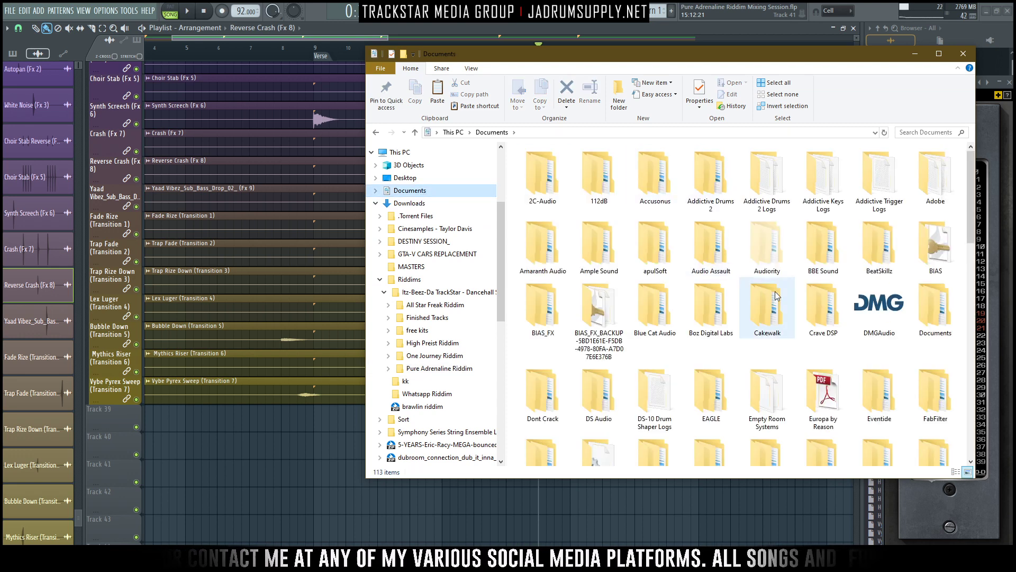
left_click(777, 295)
type("im")
key("Return")
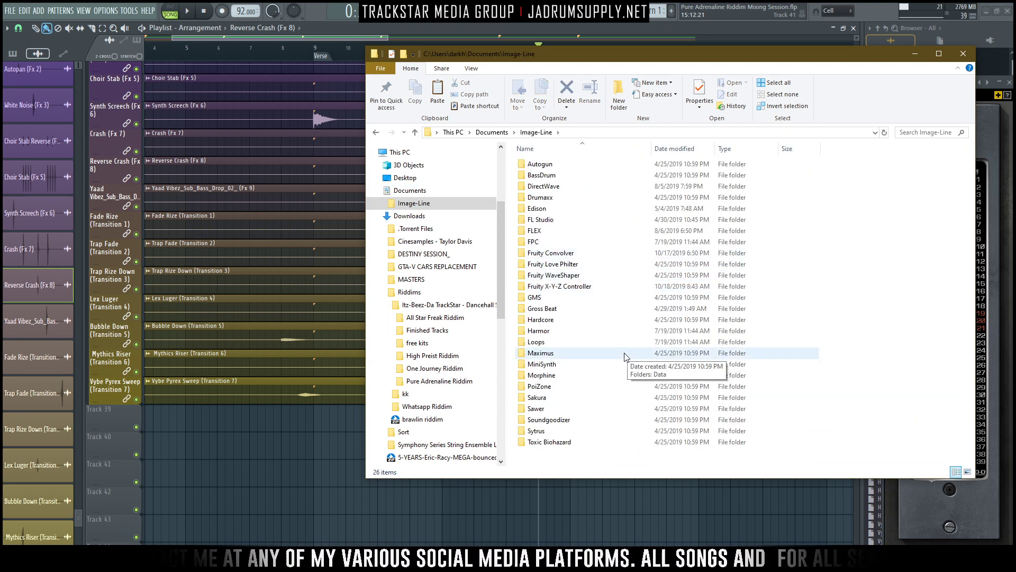
double_click(544, 219)
double_click(550, 275)
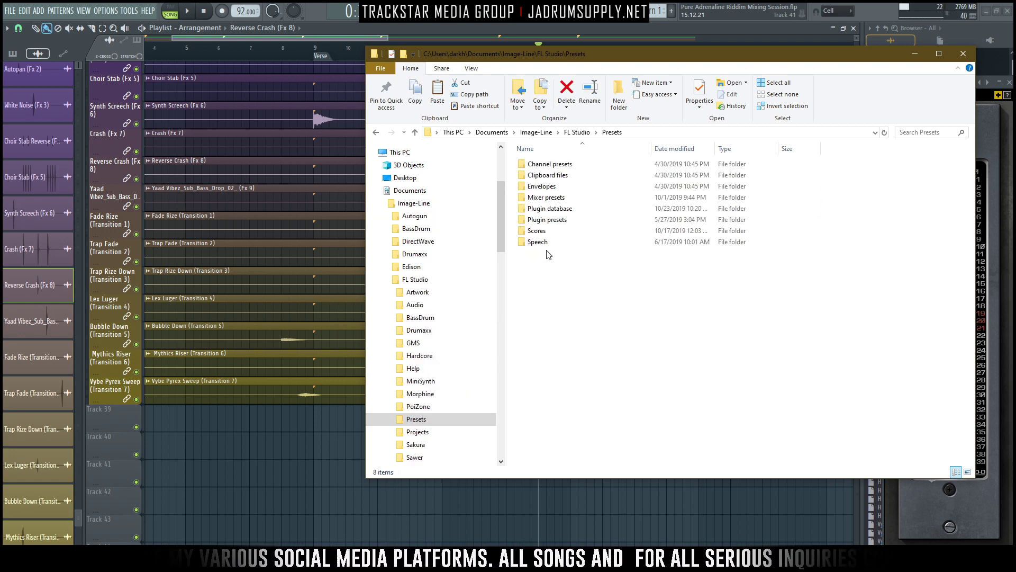
double_click(576, 208)
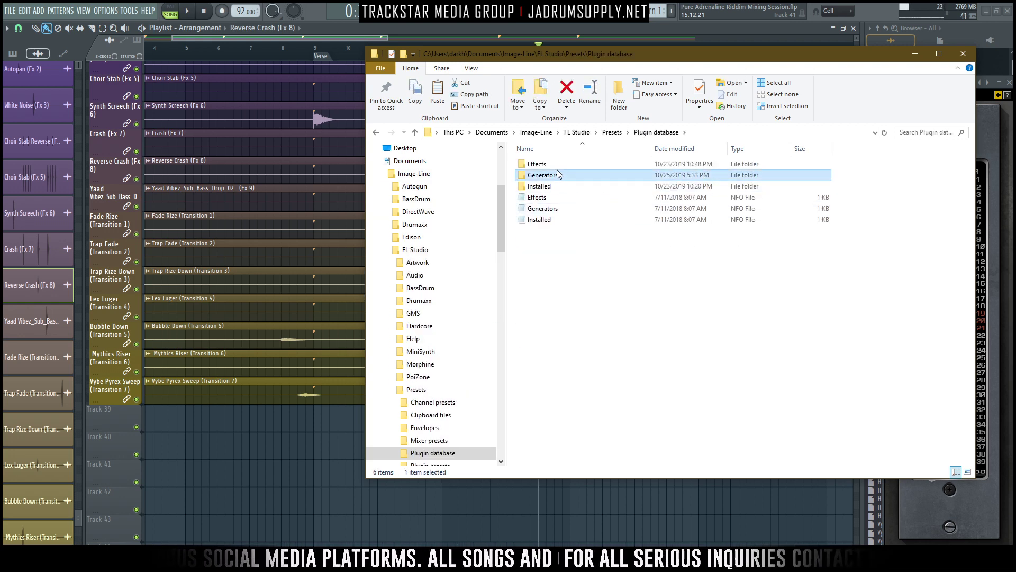
double_click(540, 164)
- Examine how the Effects plugin folders are organized as large icons, including the Acon Digital Mastering Suite subfolders
scroll(740, 271, "down", 20)
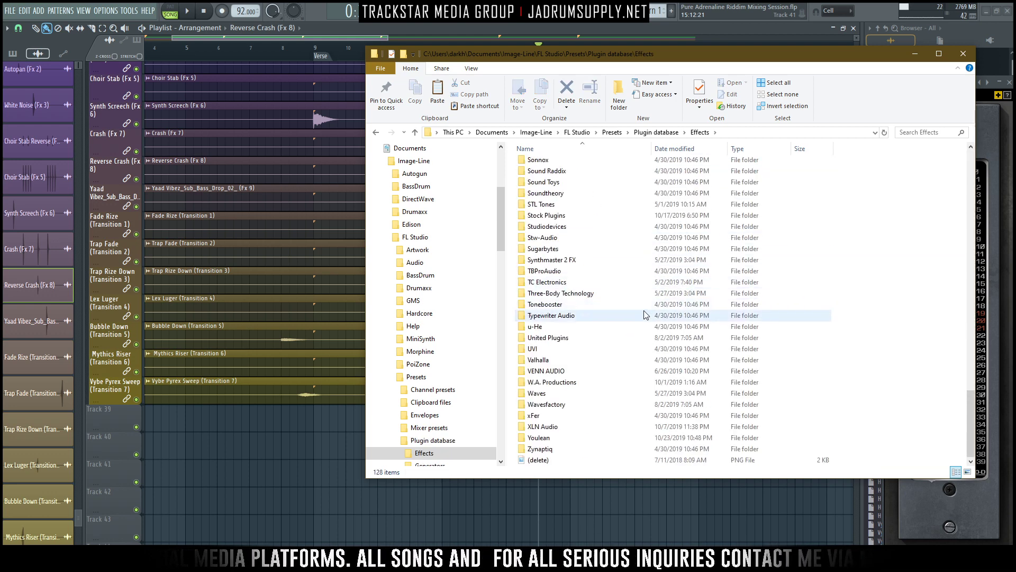
left_click(967, 472)
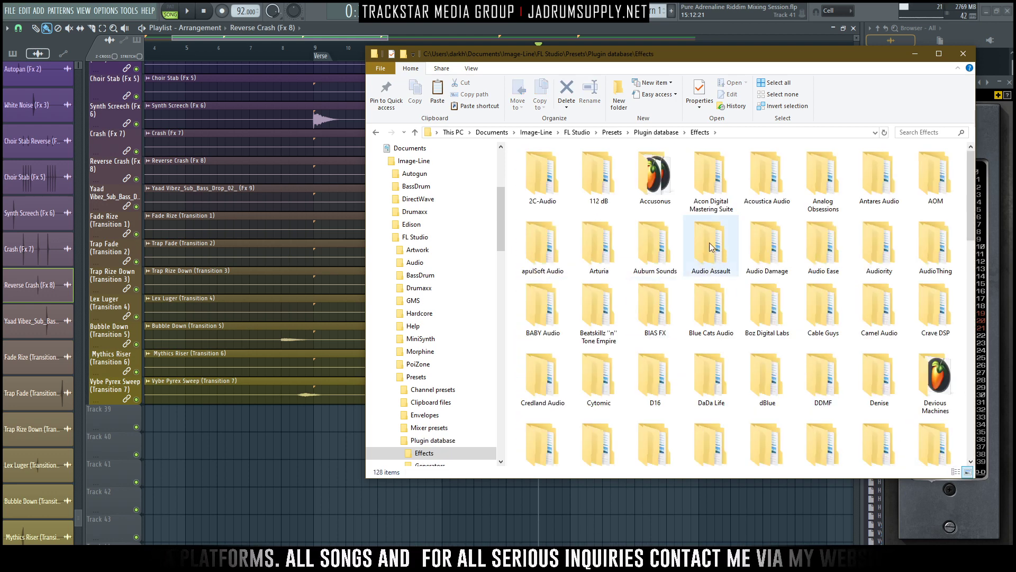
double_click(720, 195)
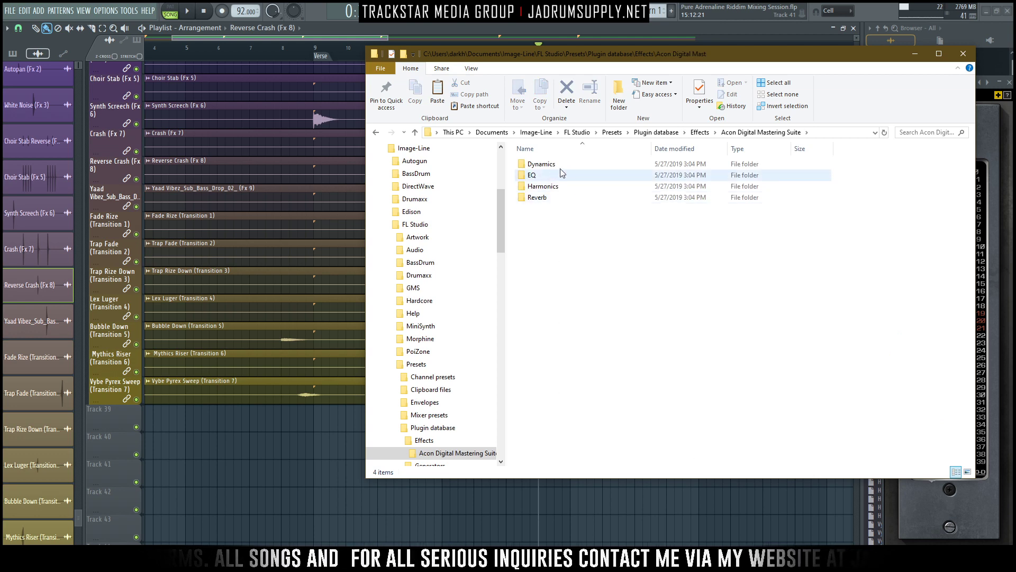
left_click(700, 132)
scroll(741, 286, "down", 10)
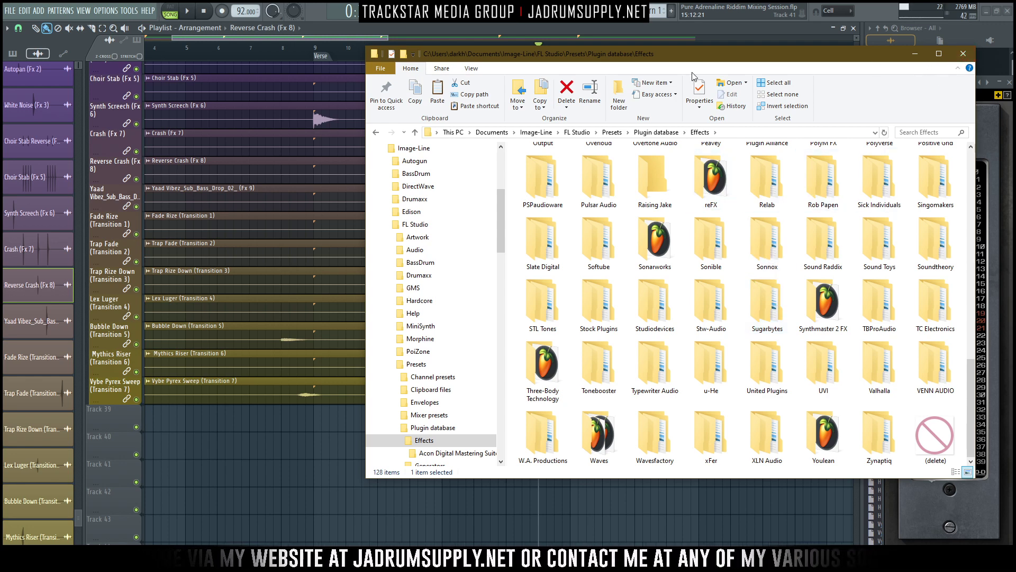
- Navigate back out of the plugin database folders to the riddim project folders and minimize File Explorer
left_click(376, 132)
left_click(377, 133)
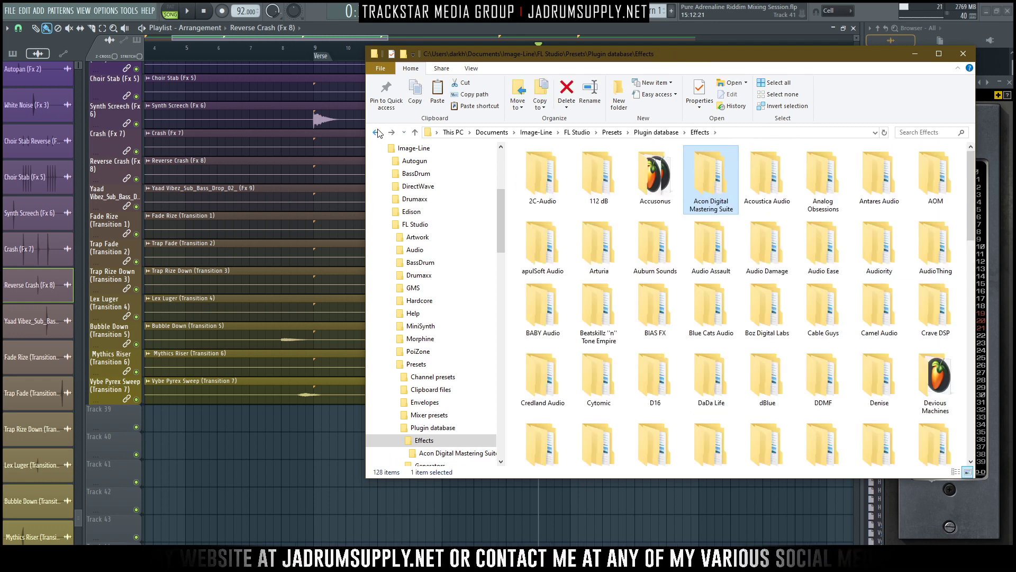
left_click(377, 133)
left_click(377, 132)
left_click(376, 132)
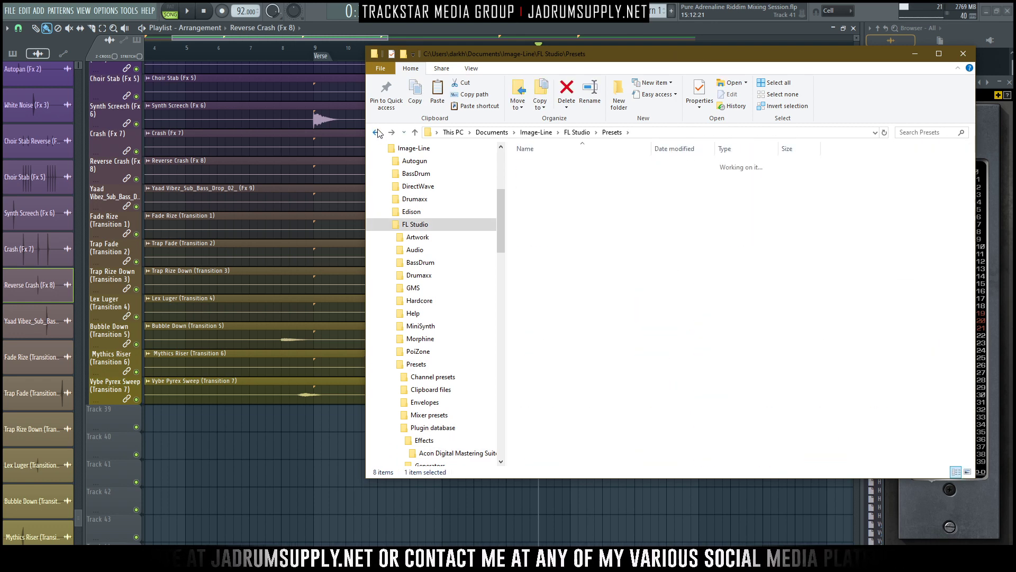
left_click(376, 133)
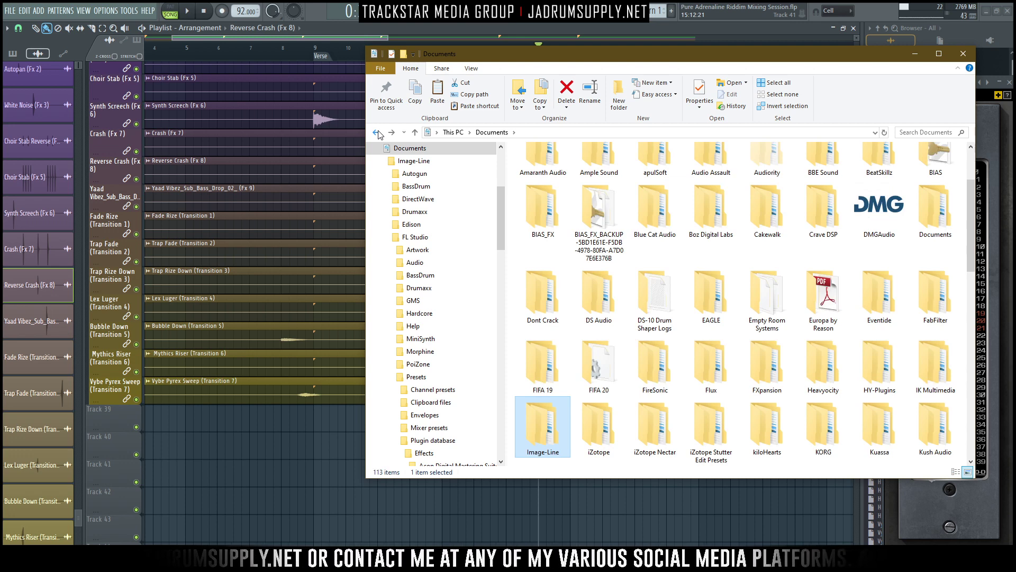
left_click(376, 132)
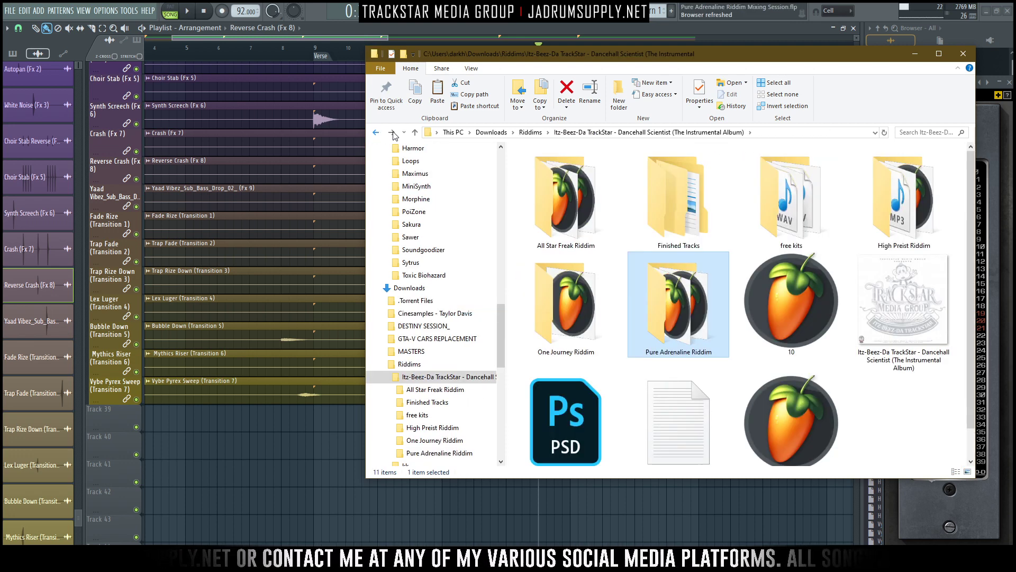
left_click(392, 134)
left_click(916, 55)
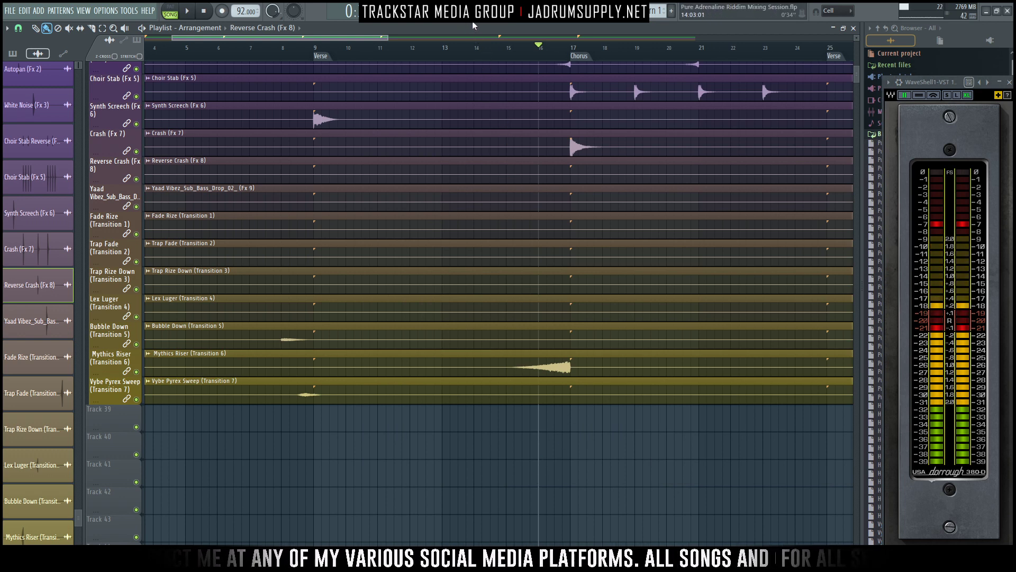
- Adjust the Choir Stab Reverse fader, trying 34% (-18.1 dB), and replay the lead-in to the Chorus with the full mix
key("F9")
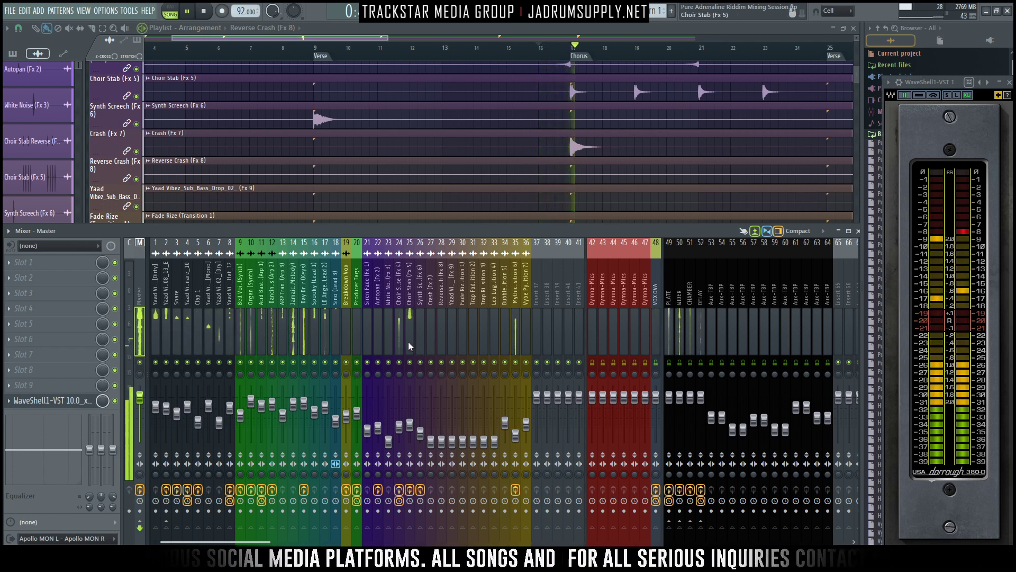
left_click(400, 328)
key("space")
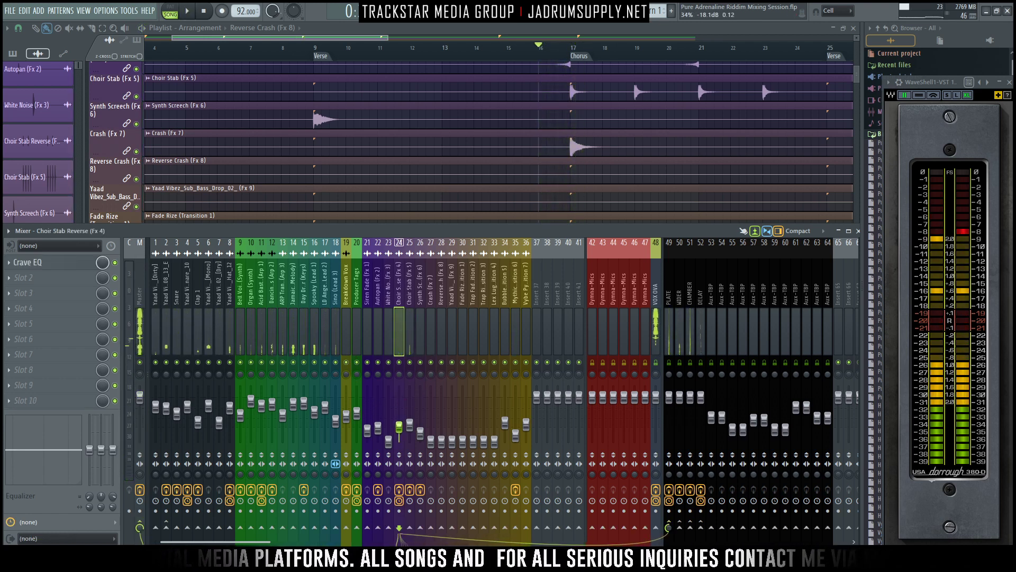
left_click(398, 424)
key("space")
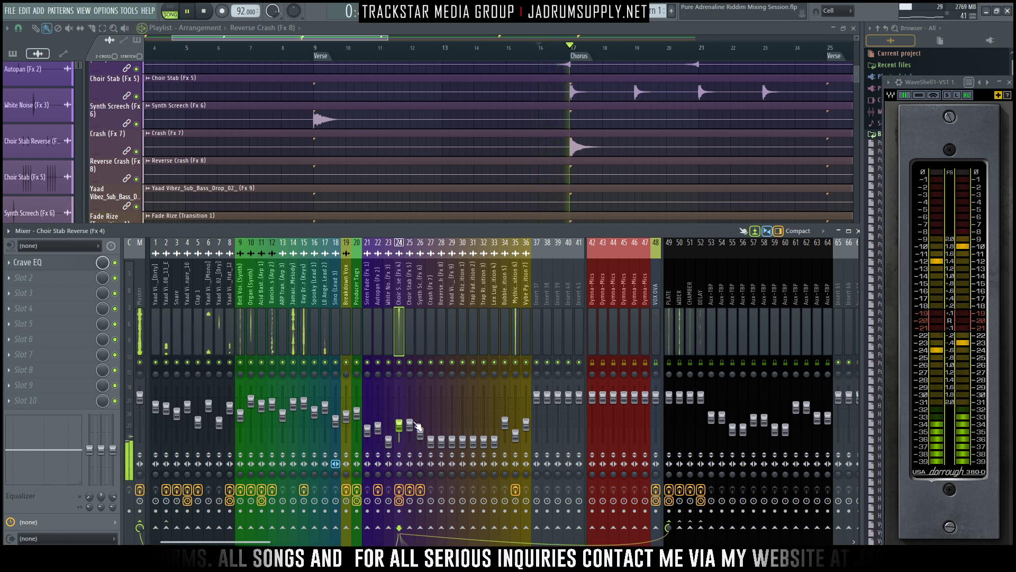
key("space")
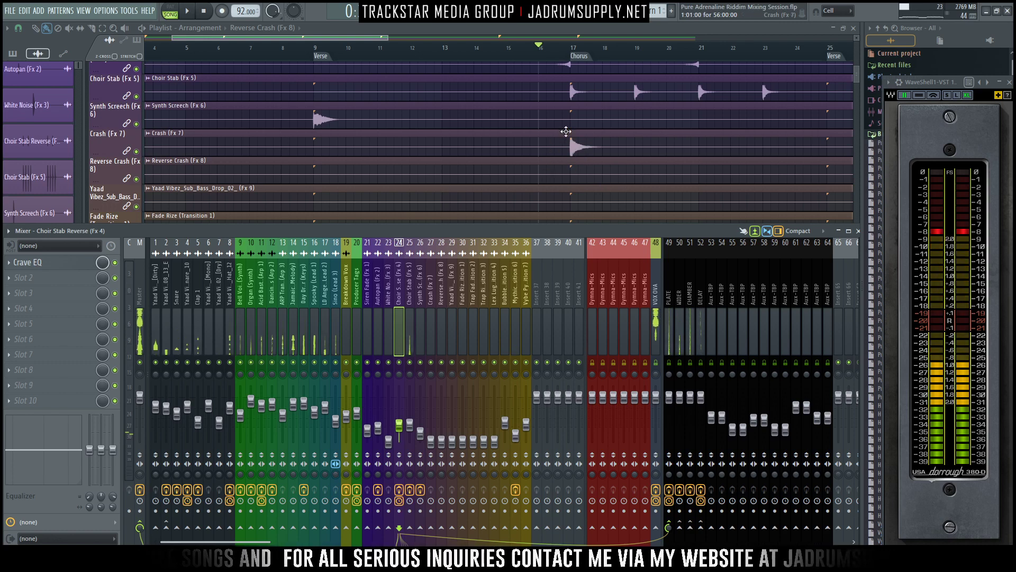
- Insert an empty playlist track between Choir Stab and Synth Screech
scroll(570, 130, "up", 1)
scroll(569, 130, "up", 3)
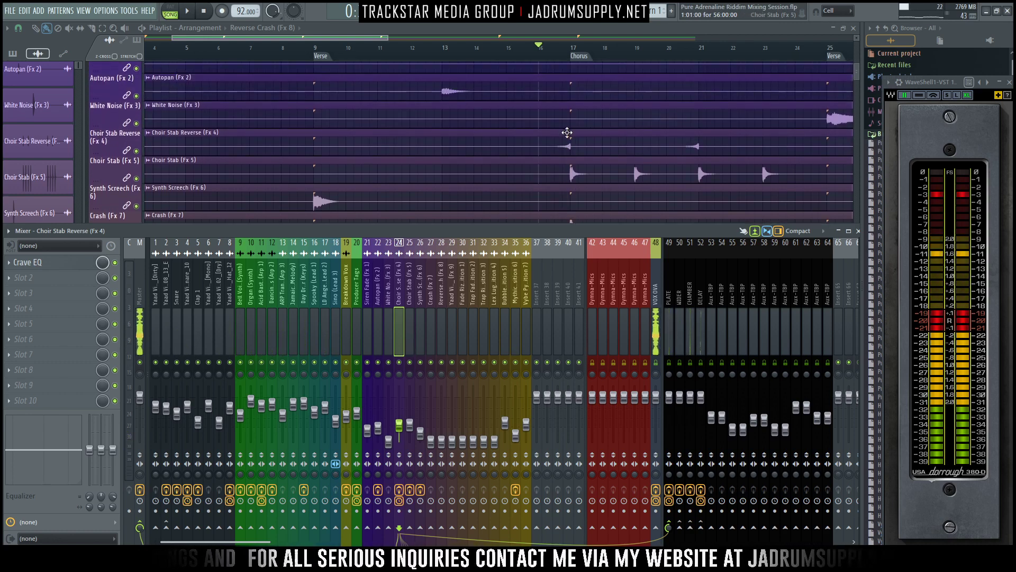
key("F9")
right_click(109, 186)
left_click(131, 379)
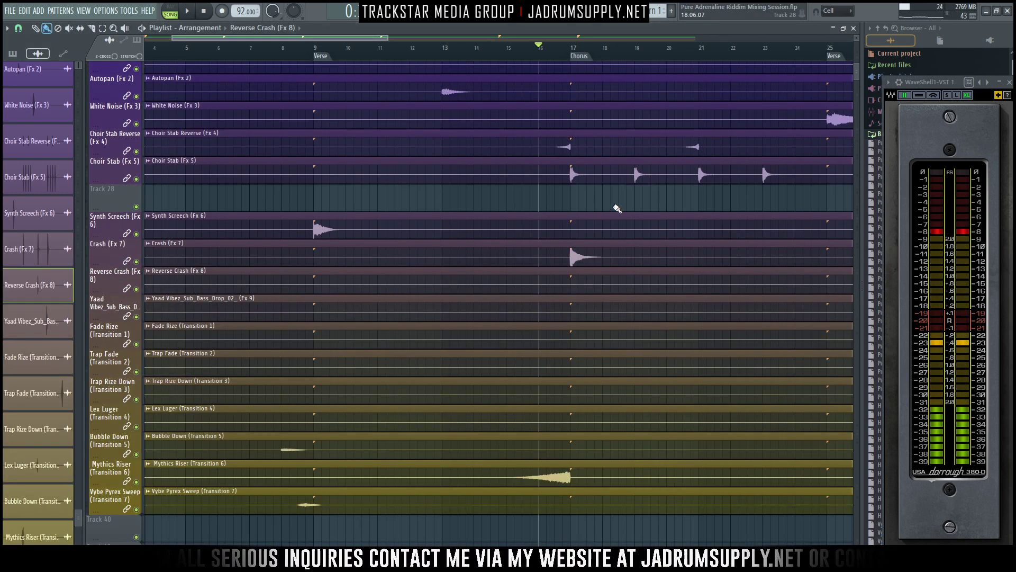
- Show the mixer and audition the Choir Stab Reverse against the full mix leading into the Chorus
key("F9")
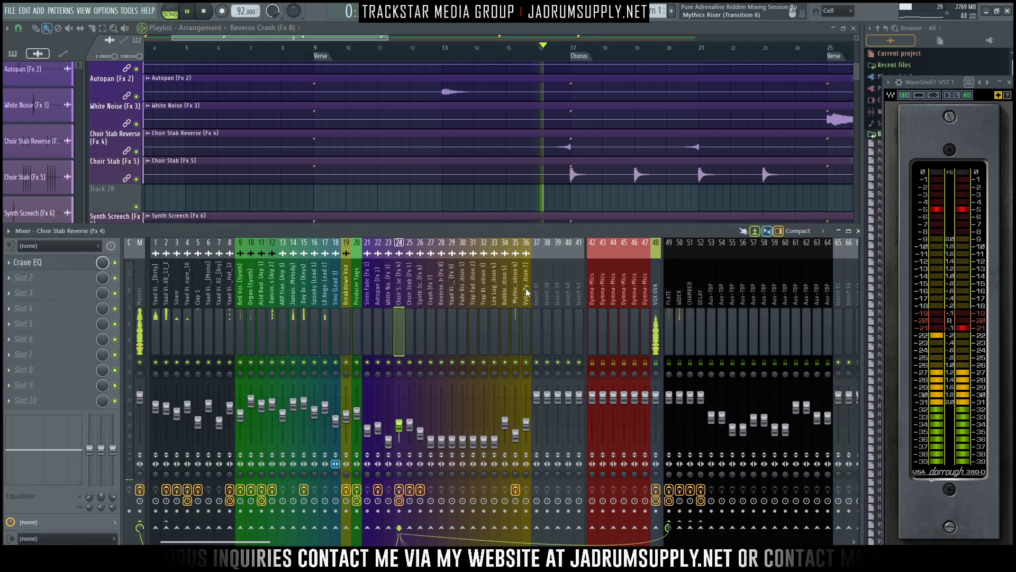
key("space")
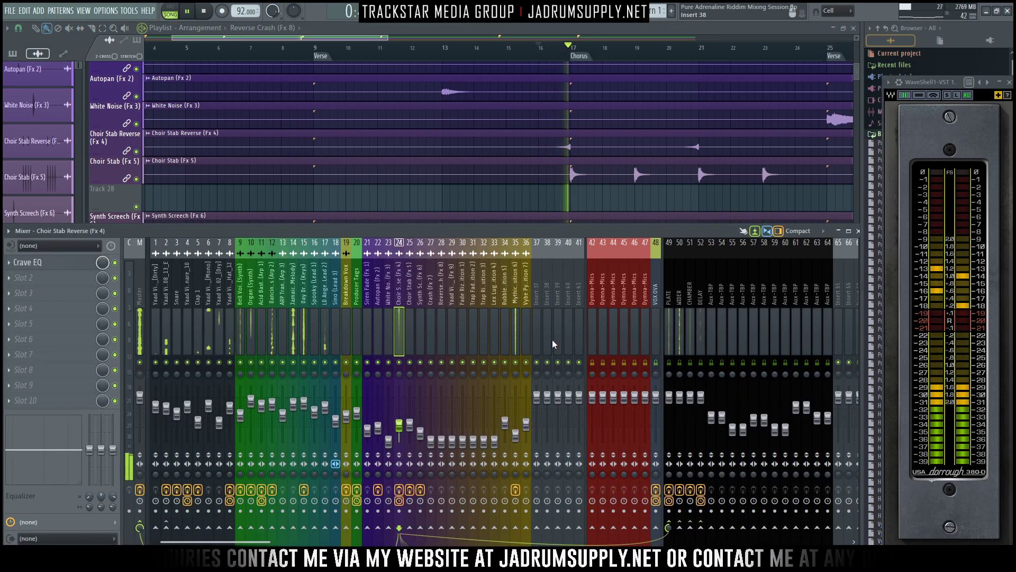
key("space")
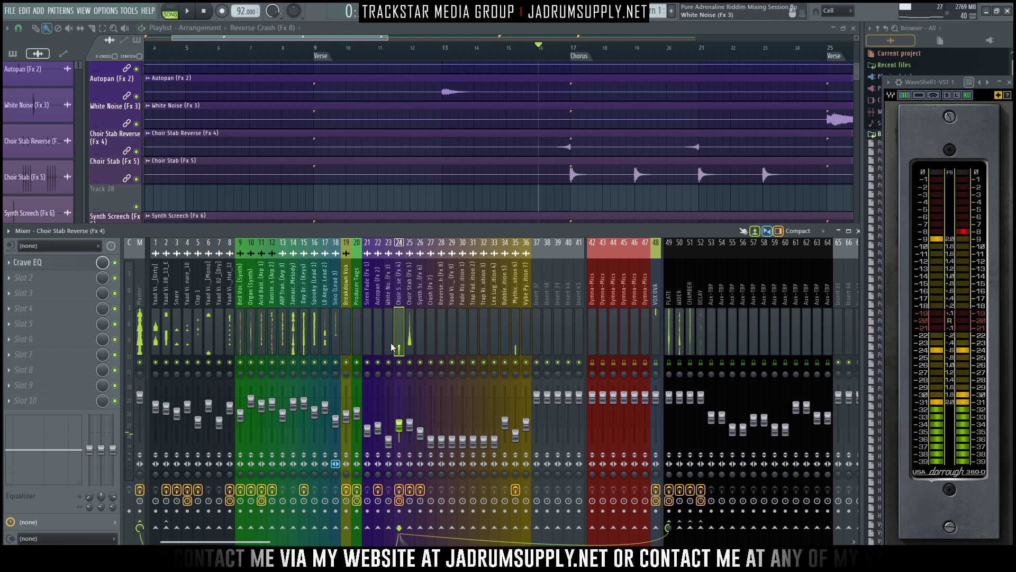
- Select the time range 16:13:00 to 17:05:00 around the Chorus marker and create a volume automation clip for Choir Stab Reverse there
right_click(412, 390)
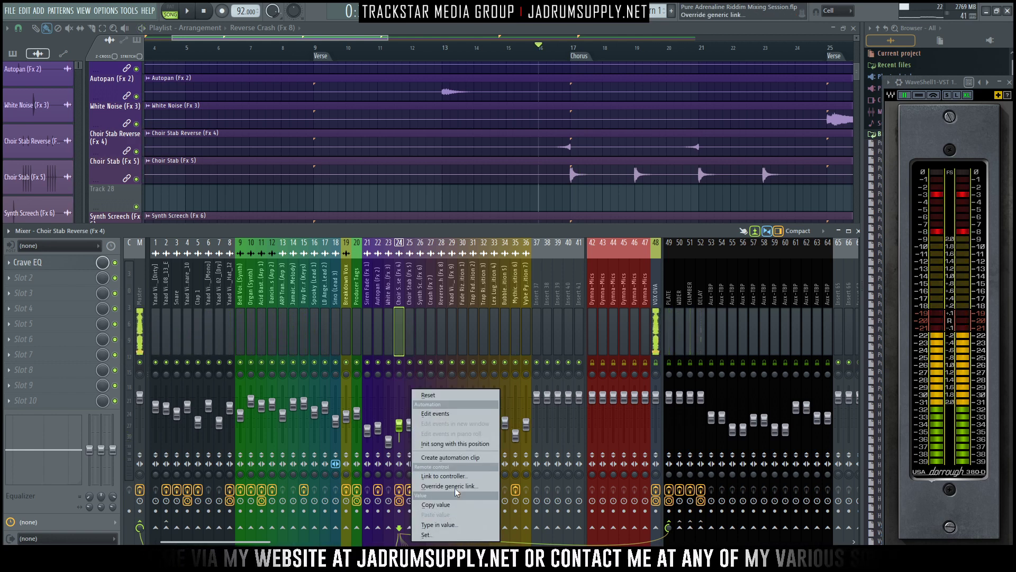
left_click(582, 197)
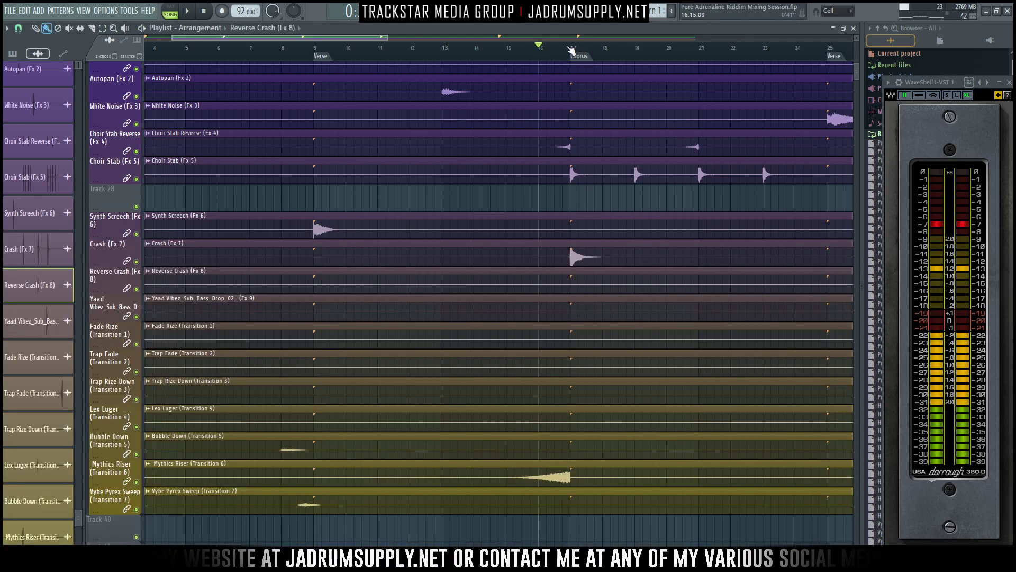
left_click_drag(568, 51, 582, 50)
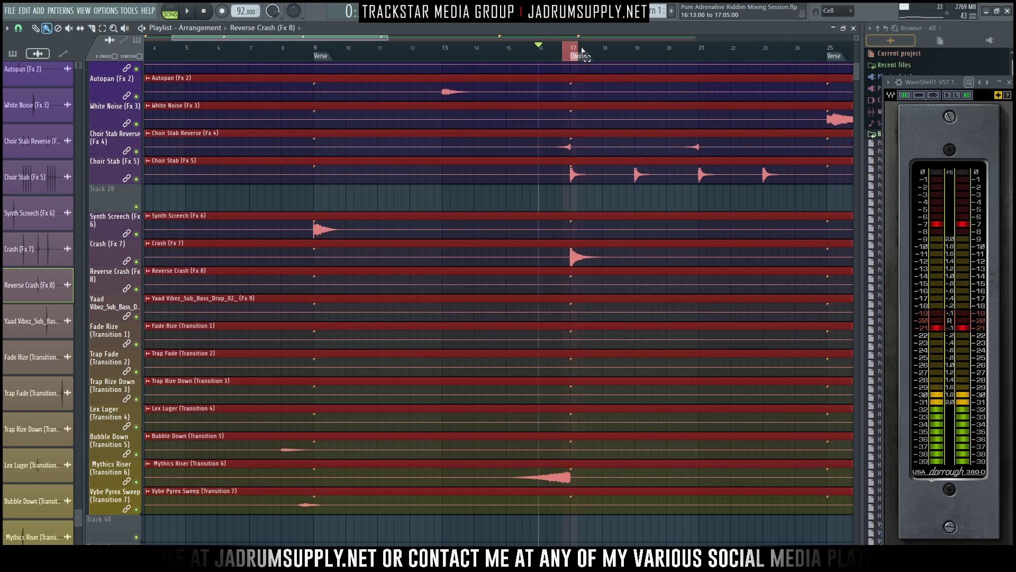
key("F9")
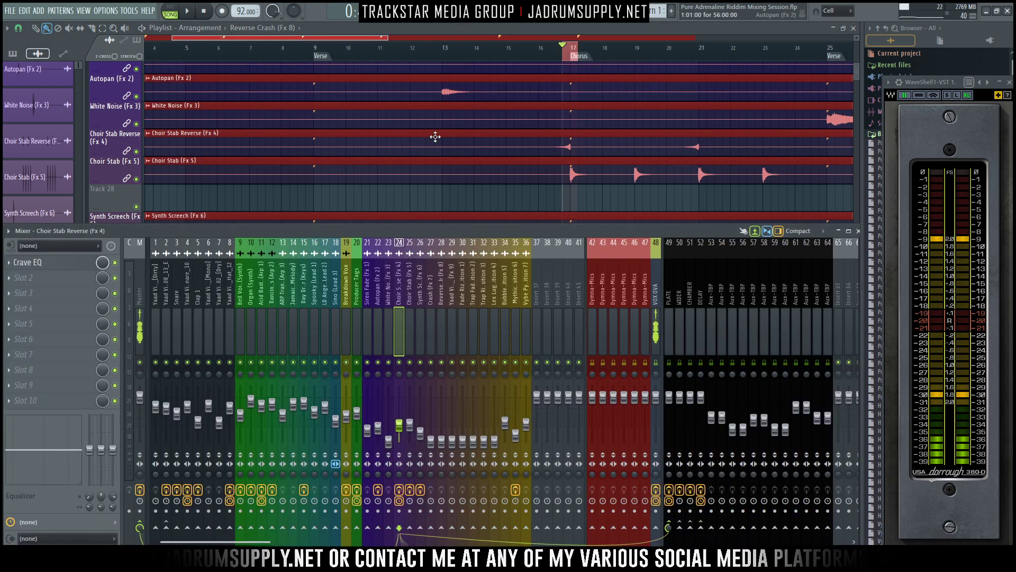
right_click(400, 425)
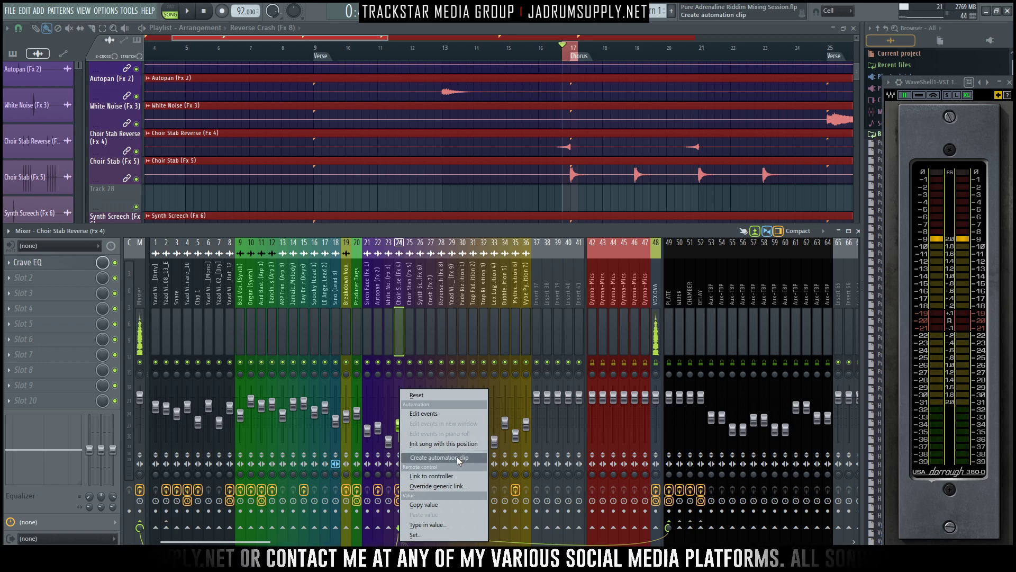
left_click(457, 457)
left_click(858, 231)
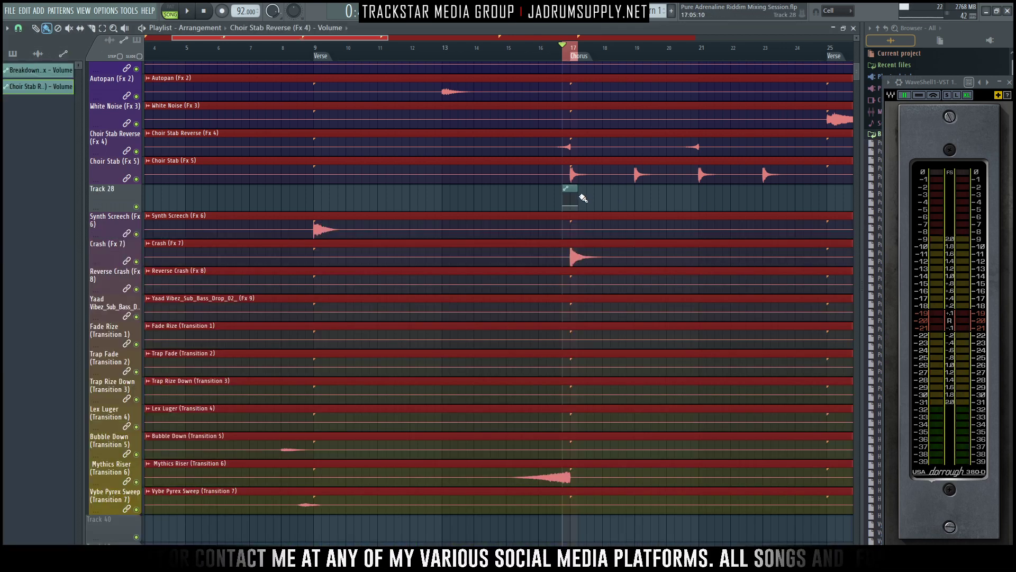
- Replay the Chorus lead-in and copy the start point's value in the Choir Stab Reverse volume automation clip
key("space")
scroll(589, 205, "up", 1)
scroll(590, 204, "up", 5)
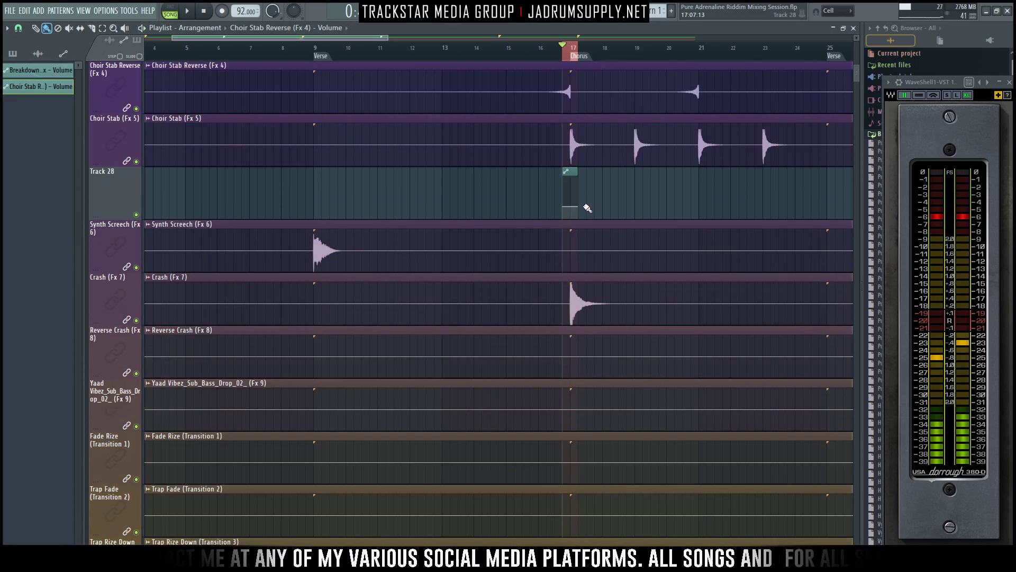
key("space")
scroll(517, 183, "up", 6)
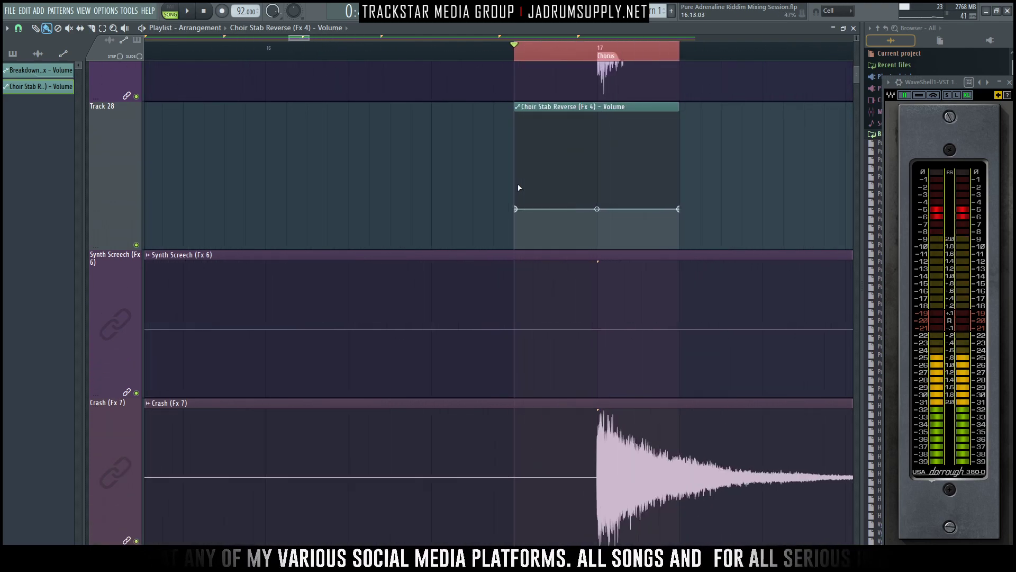
scroll(712, 220, "up", 3)
scroll(715, 247, "down", 3)
scroll(626, 159, "up", 1)
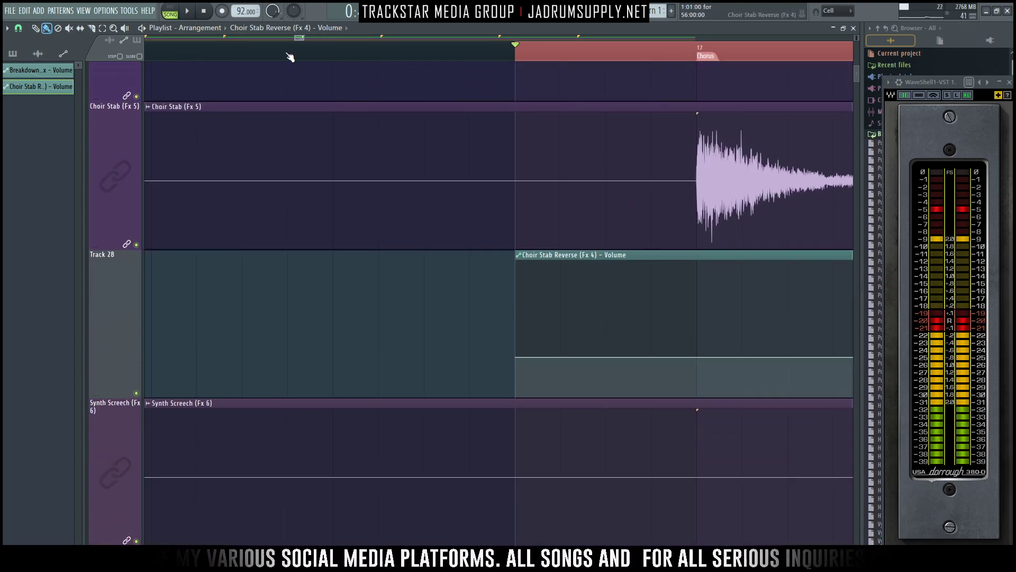
left_click_drag(297, 36, 305, 37)
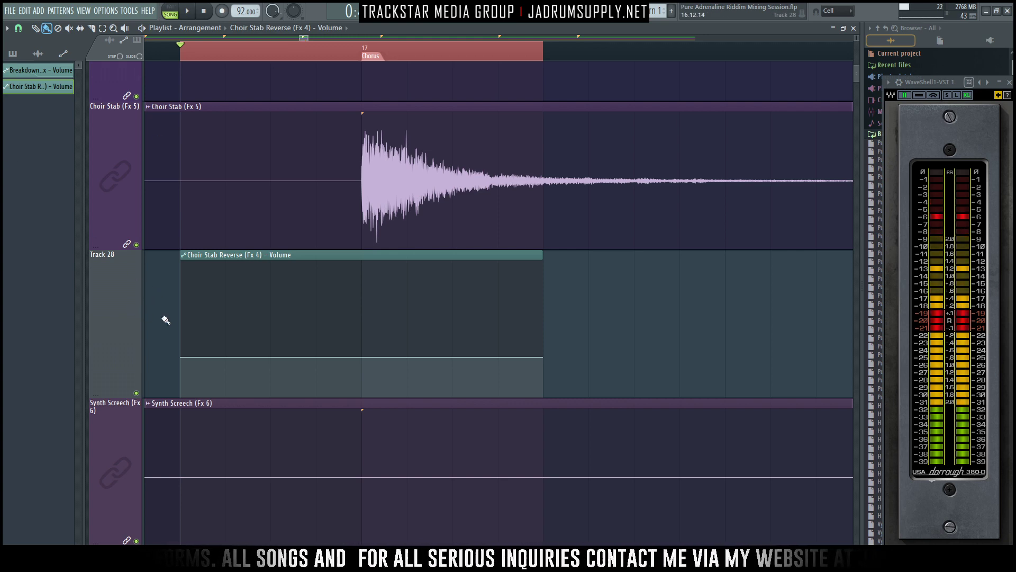
right_click(183, 358)
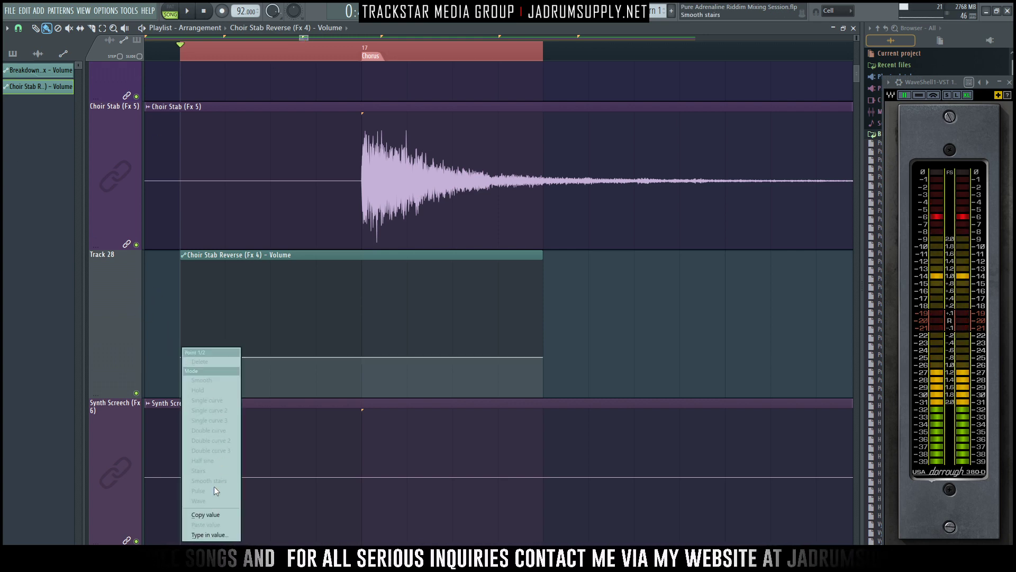
left_click(214, 513)
- Lower the Choir Stab Reverse clip's start point to 15%, deleting the stray points beside it and at the Chorus marker
right_click(181, 372)
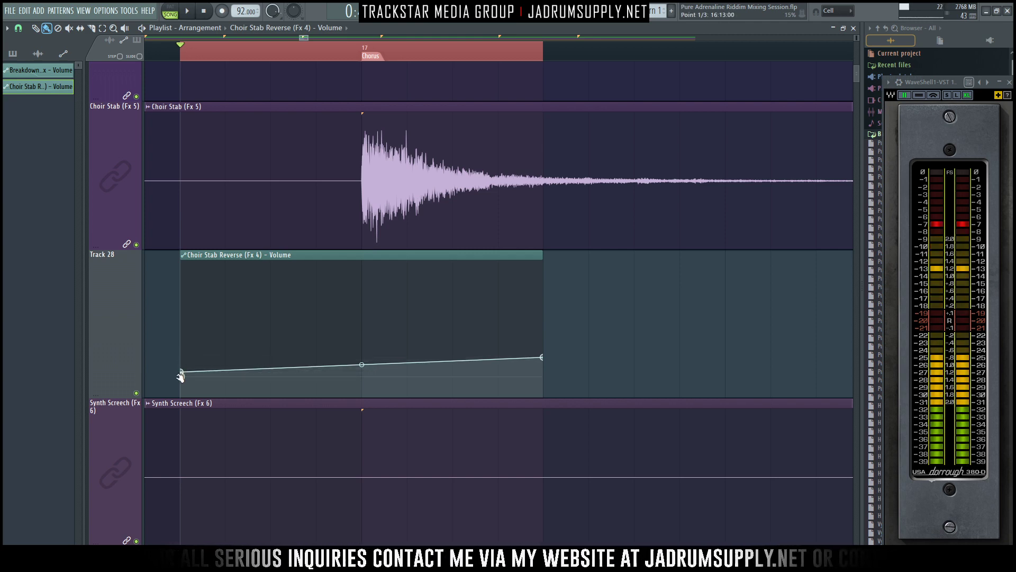
right_click(182, 372)
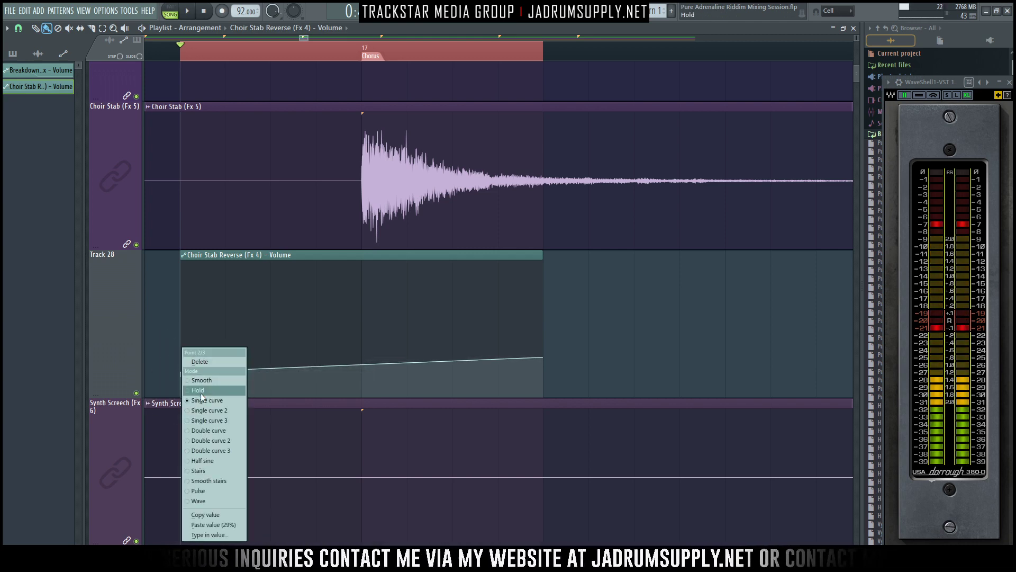
left_click(215, 363)
left_click_drag(362, 366, 361, 345)
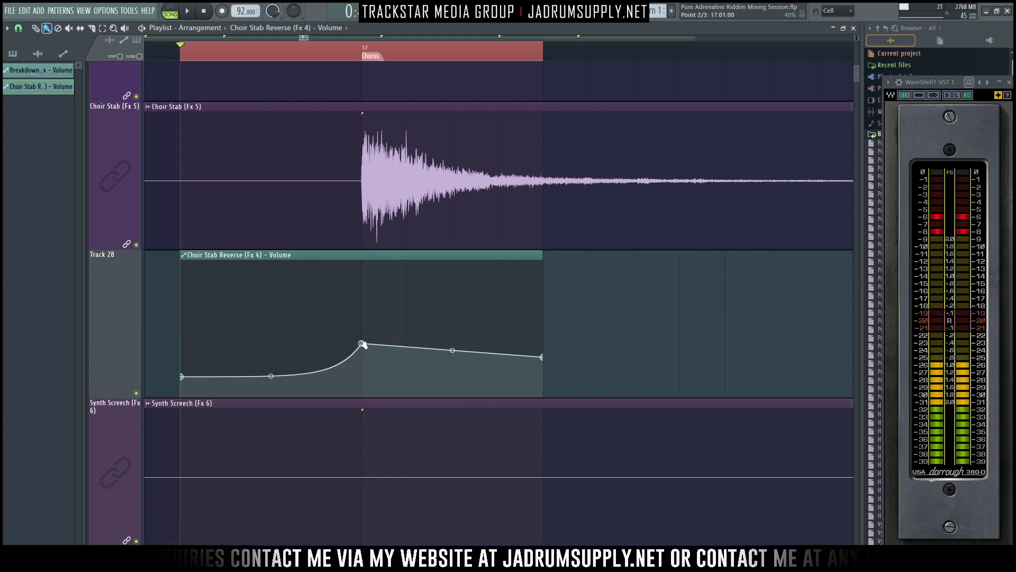
right_click(362, 345)
left_click(378, 358)
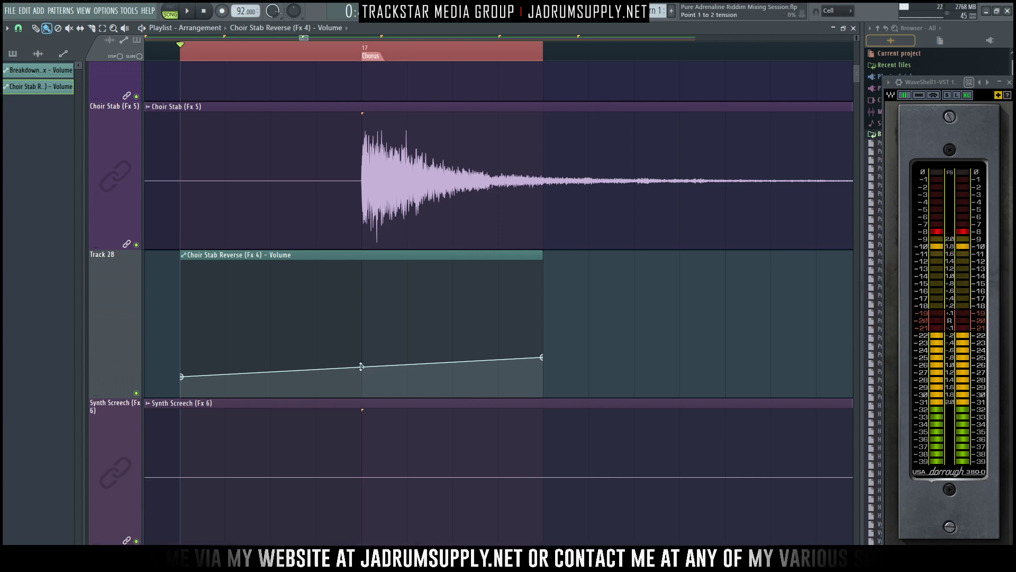
- Bend the Choir Stab Reverse volume curve to 13% tension and audition the Chorus entry
left_click_drag(362, 366, 362, 365)
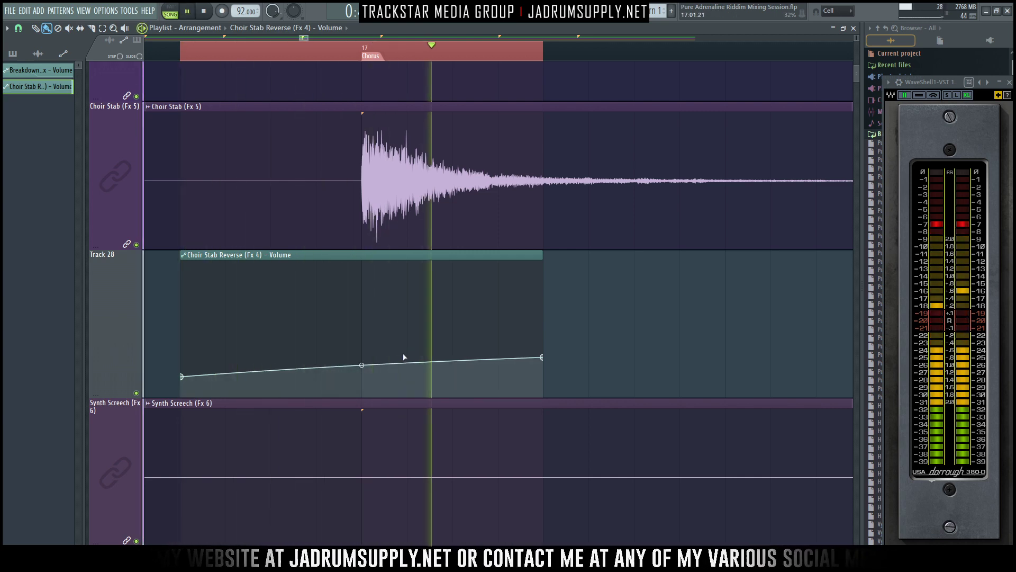
left_click_drag(361, 366, 361, 371)
key("space")
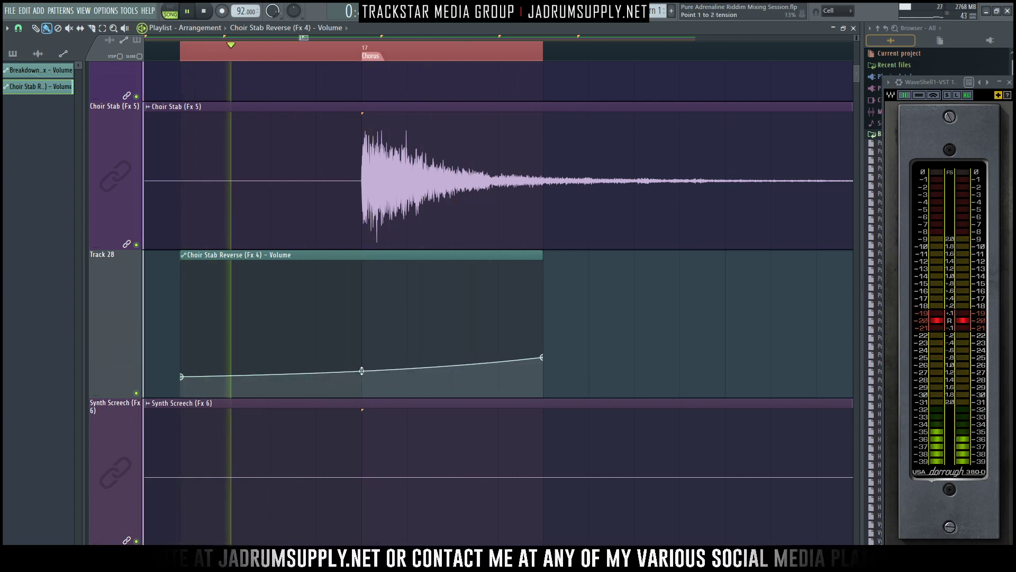
key("space")
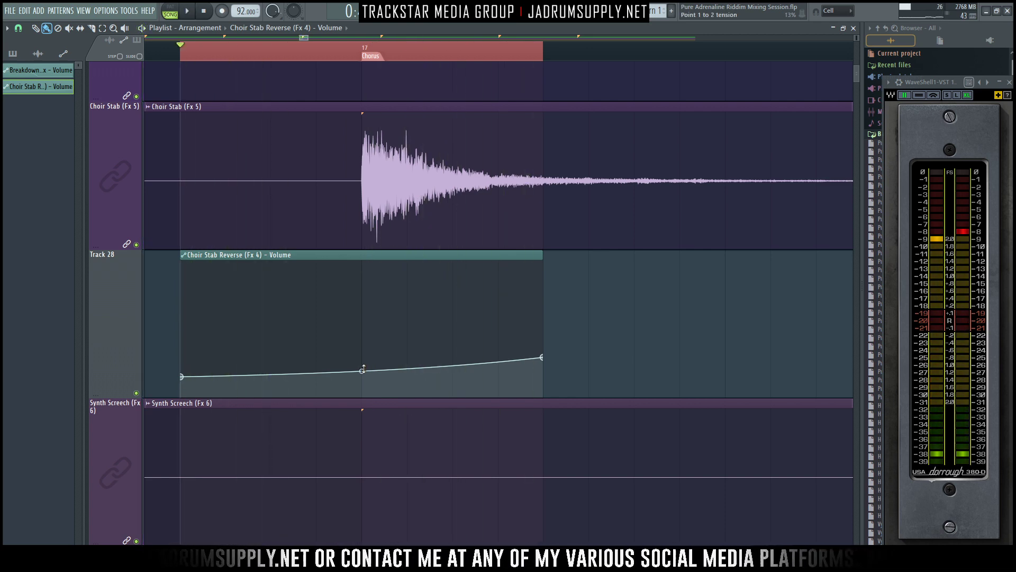
- Lower the Choir Stab Reverse clip's start point further, deepen the curve's bend and replay the Chorus entry
left_click(183, 379, "ctrl")
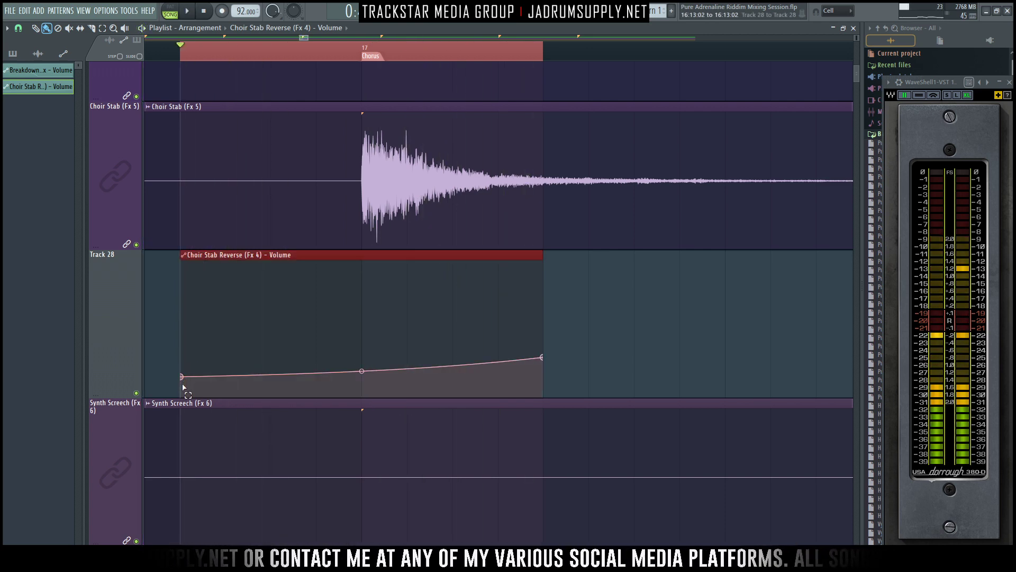
left_click_drag(181, 377, 183, 379)
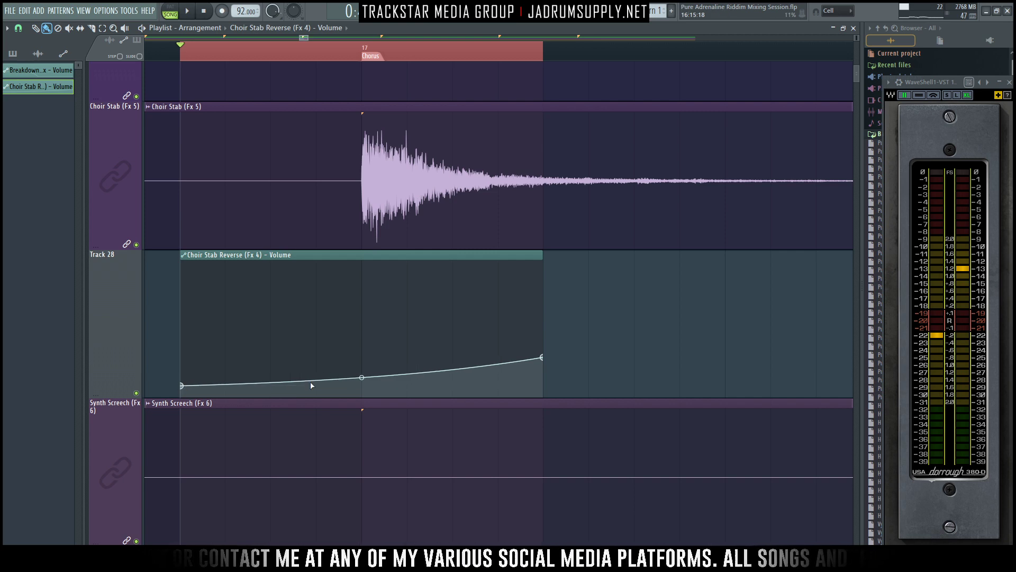
key("space")
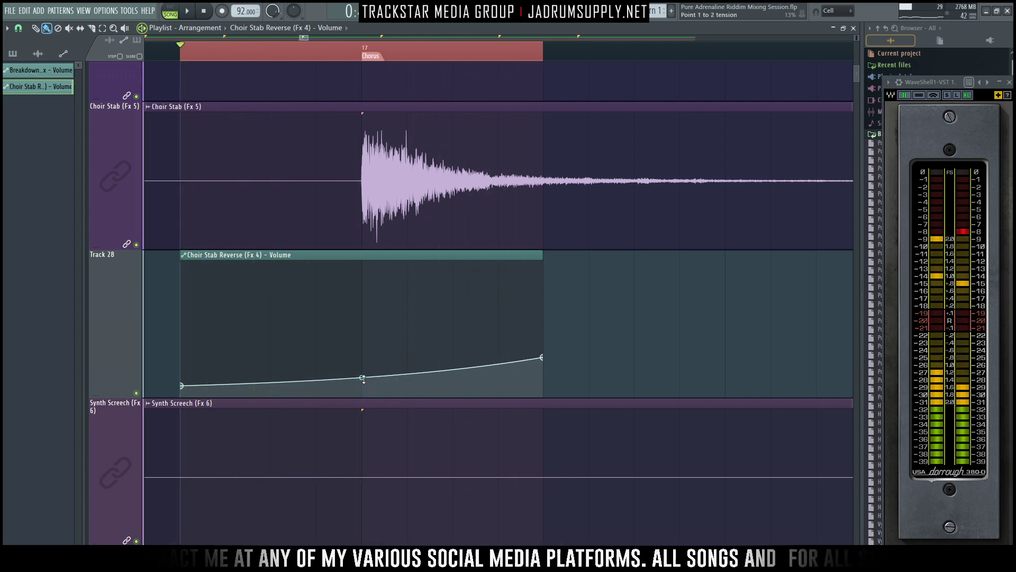
left_click_drag(363, 379, 363, 381)
key("space")
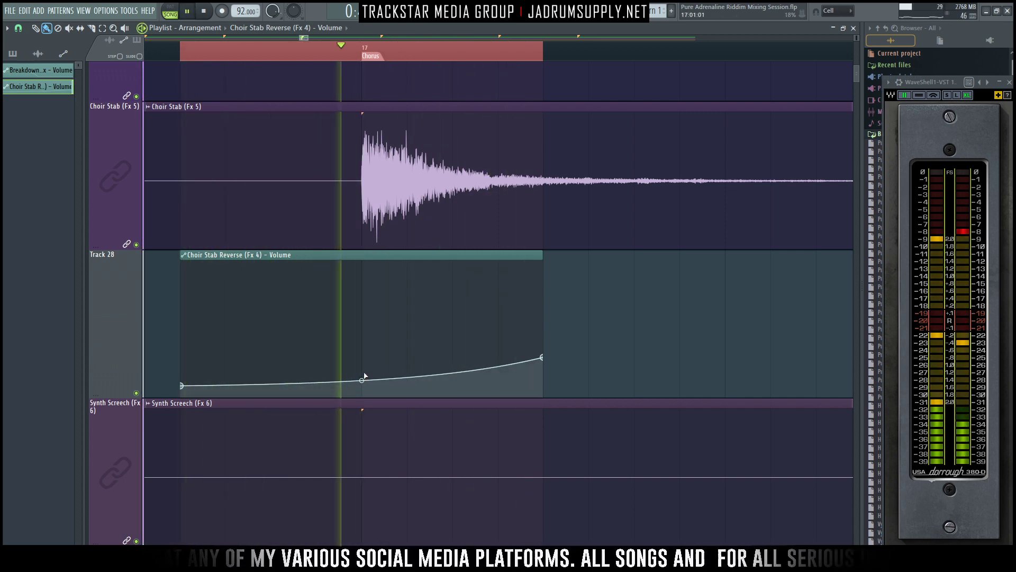
key("space")
- Compare the Choir Stab tracks with the automation clip and delete the Choir Stab Reverse volume automation channel
scroll(390, 124, "up", 4)
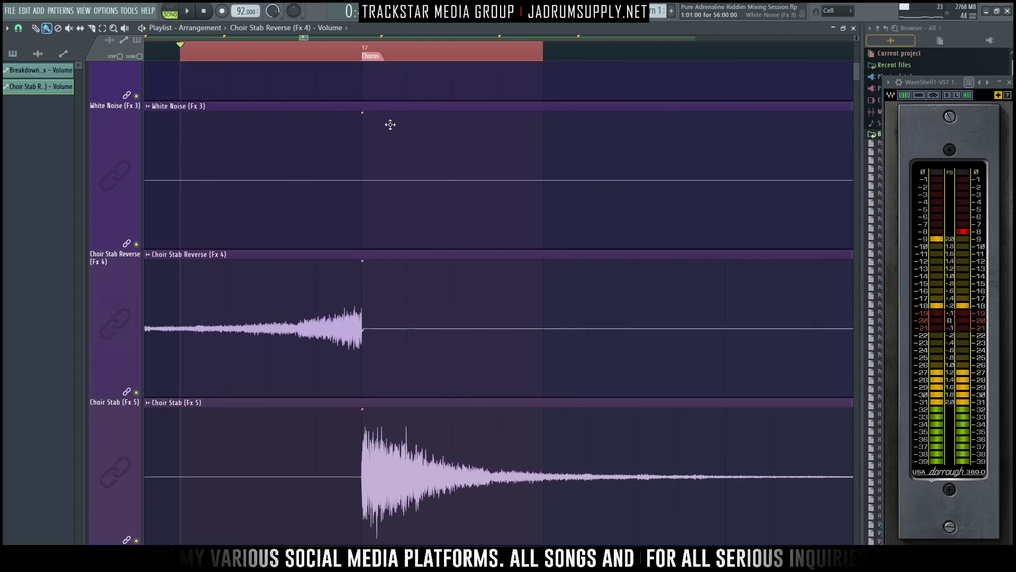
scroll(459, 104, "down", 4)
scroll(351, 243, "up", 2)
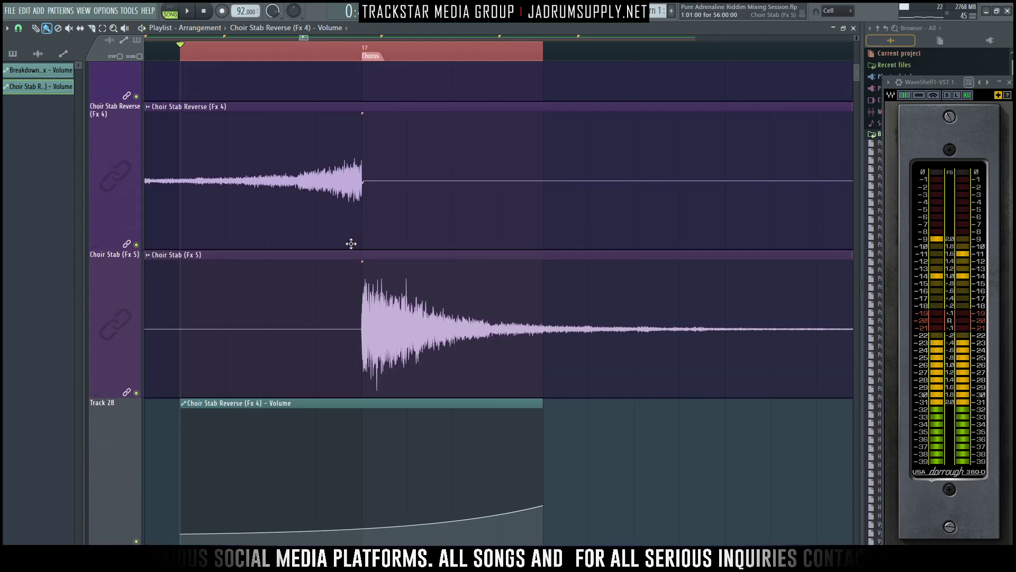
scroll(351, 244, "down", 4)
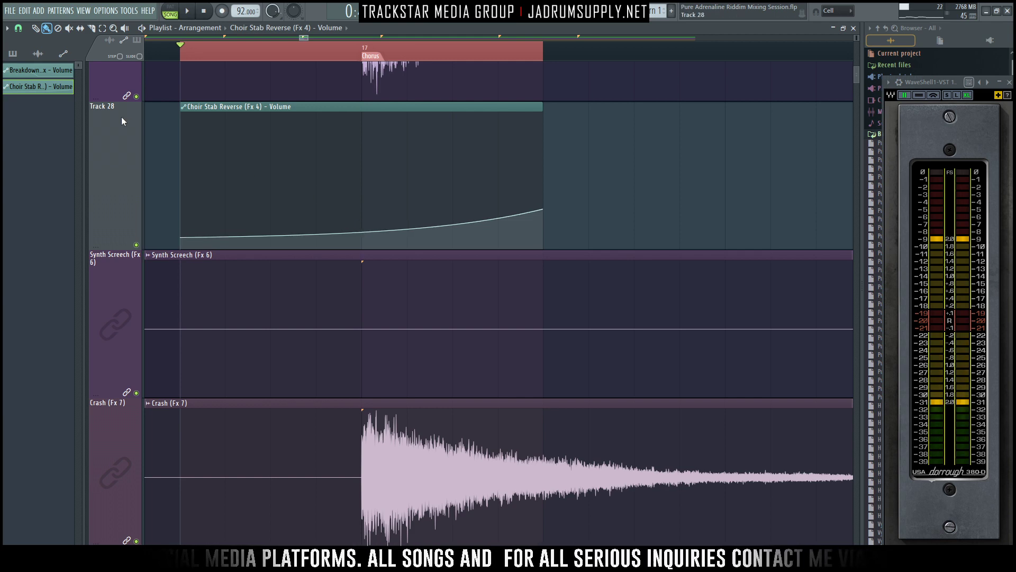
right_click(33, 78)
right_click(13, 90)
left_click(32, 175)
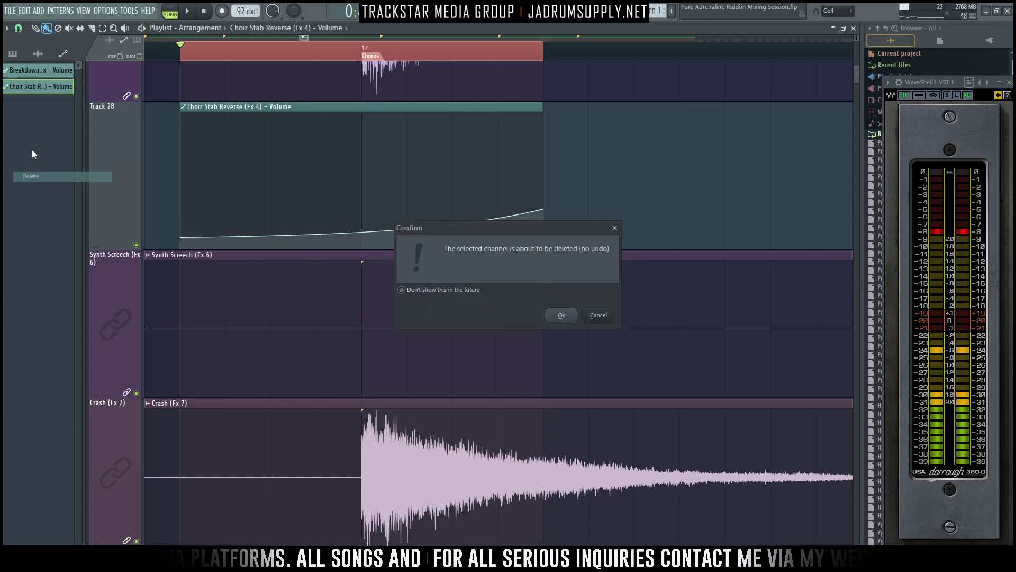
key("Return")
- Remove the leftover Choir Stab Reverse (Fx 4) volume entry from the project's initialized controls, moving the meter window aside and back
left_click_drag(933, 83, 923, 209)
left_click(900, 53)
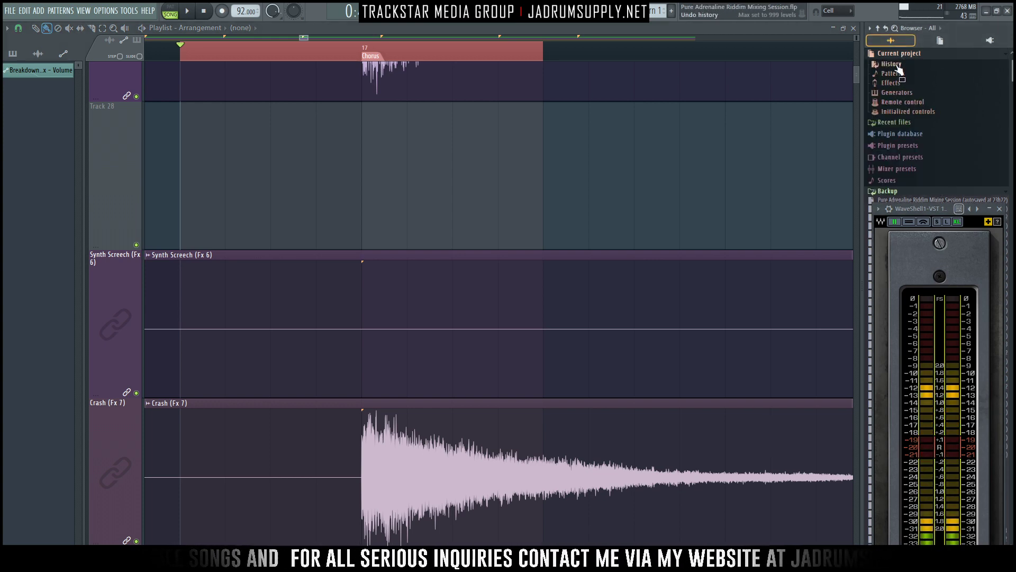
left_click(906, 113)
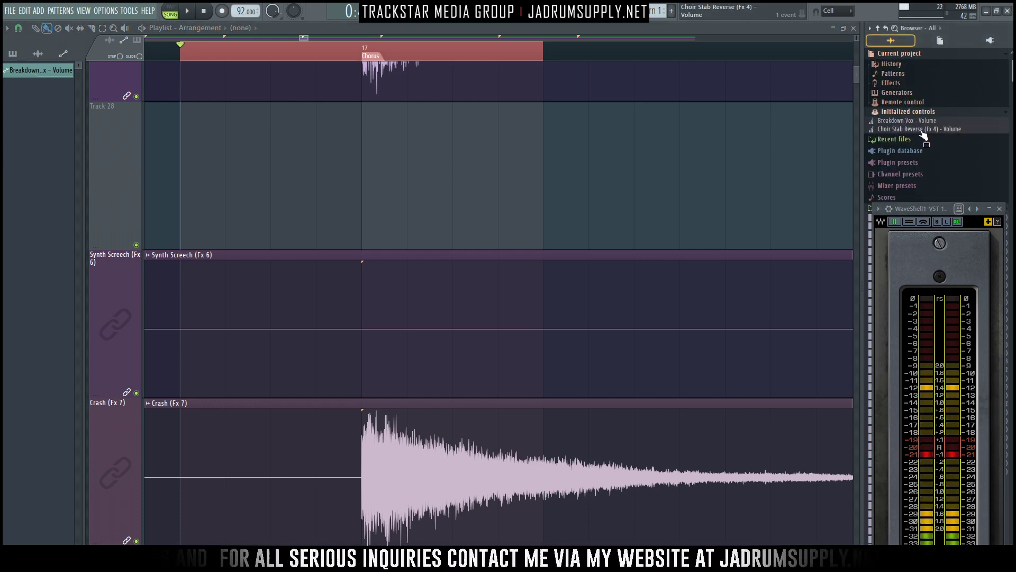
left_click(950, 129)
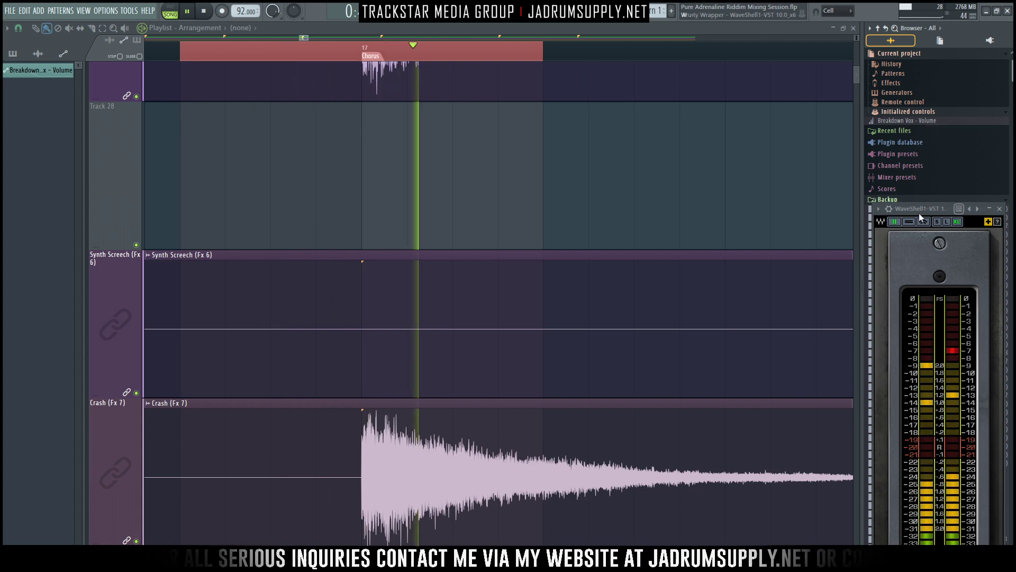
left_click_drag(919, 210, 933, 94)
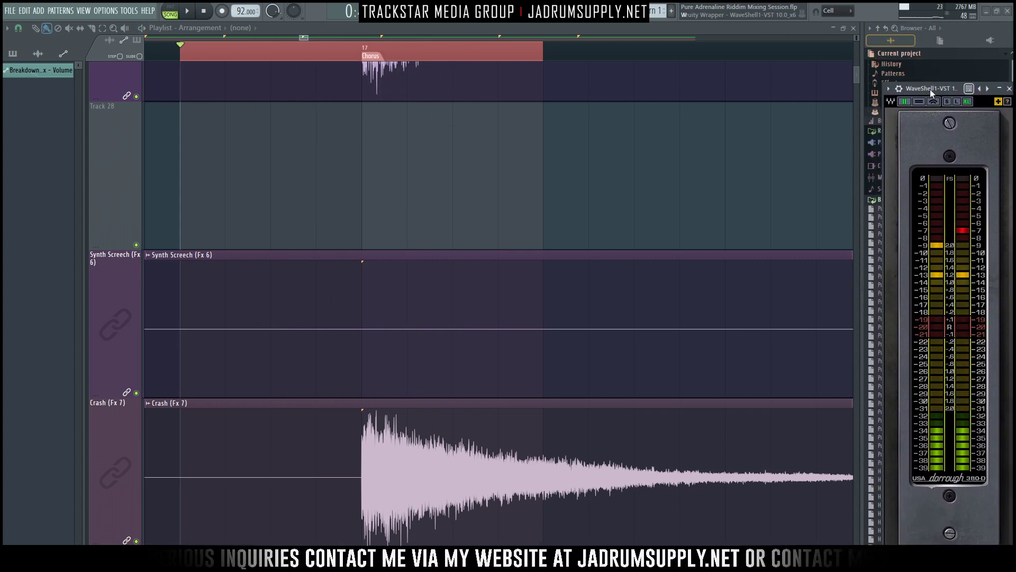
- Create a volume automation clip for the Choir Stab (Fx 5) mixer track over the selected range around the Chorus marker
key("F9")
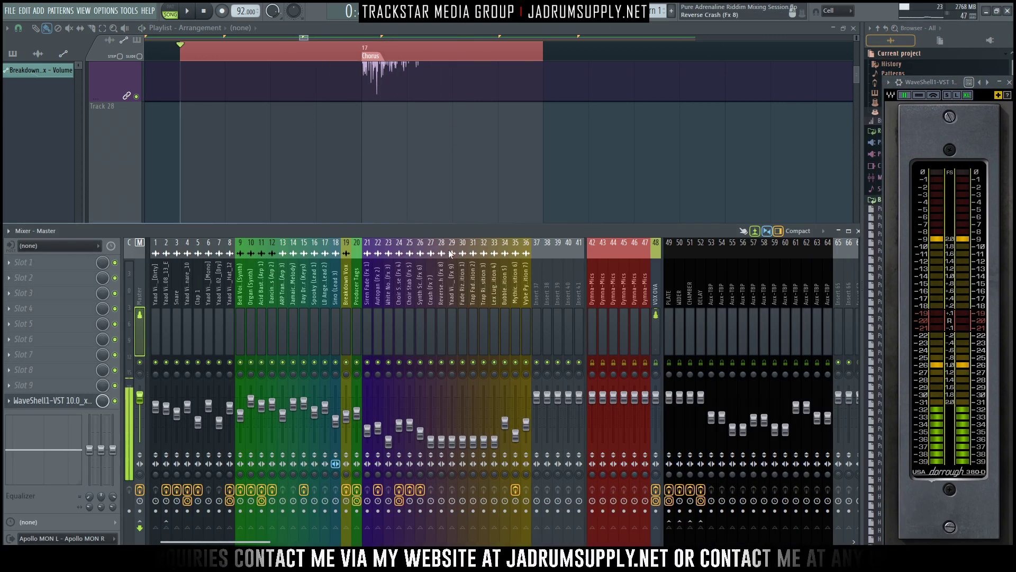
left_click(410, 334)
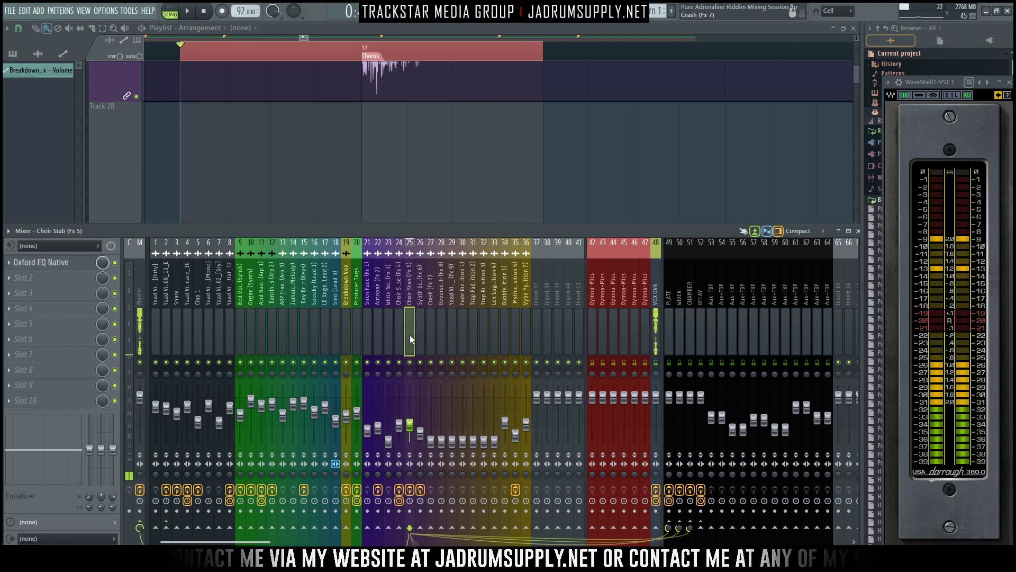
right_click(410, 425)
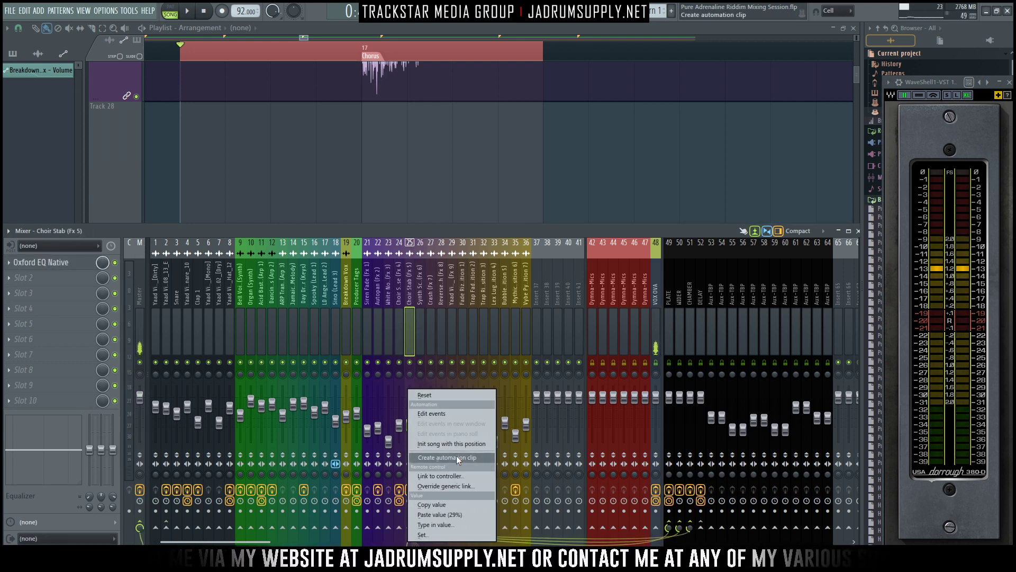
left_click(457, 458)
- Lower the start of the Choir Stab volume automation clip, trying an extra point at 17:01:00 and deleting it
right_click(364, 199)
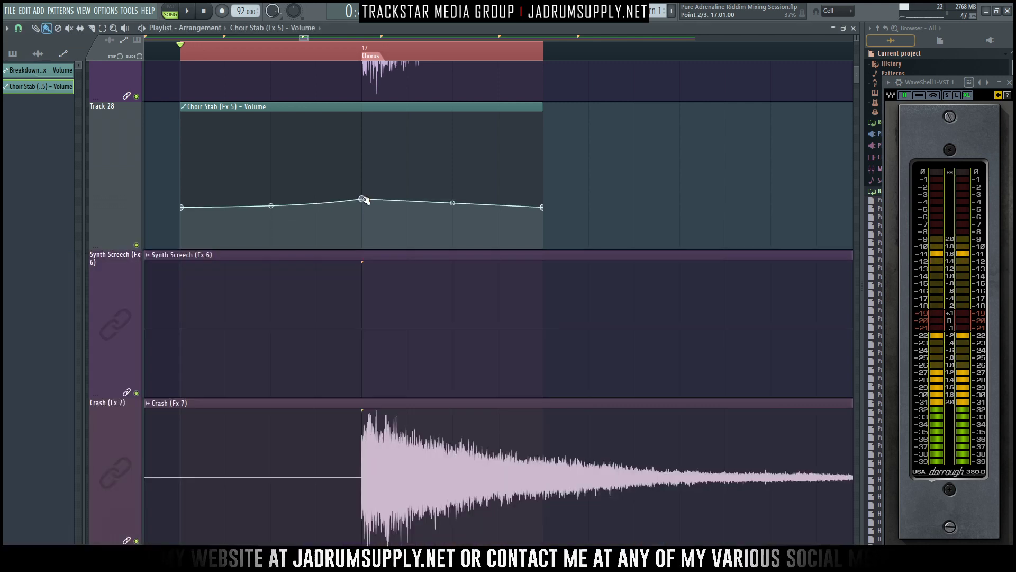
right_click(363, 200)
left_click(403, 379)
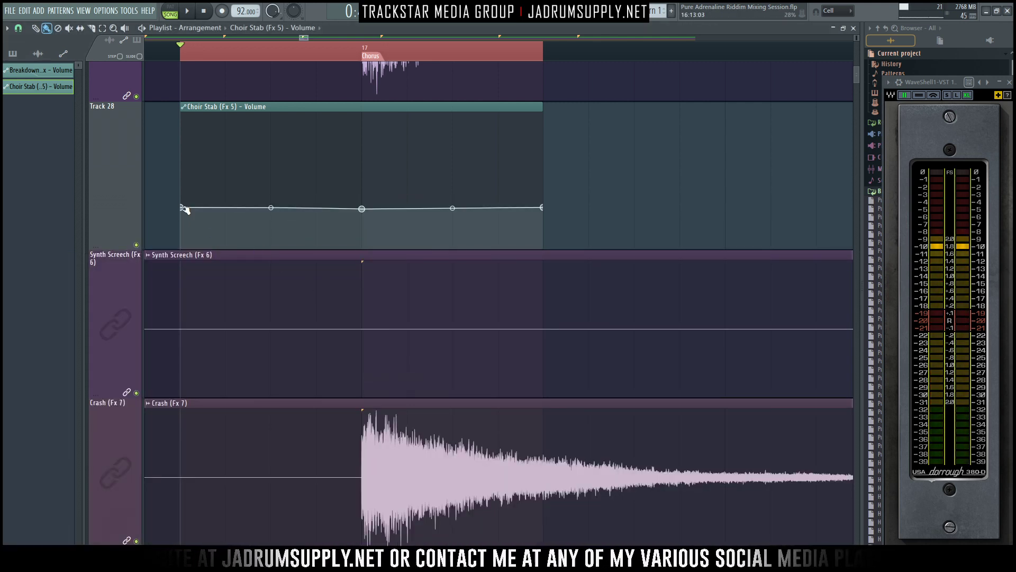
right_click(362, 209)
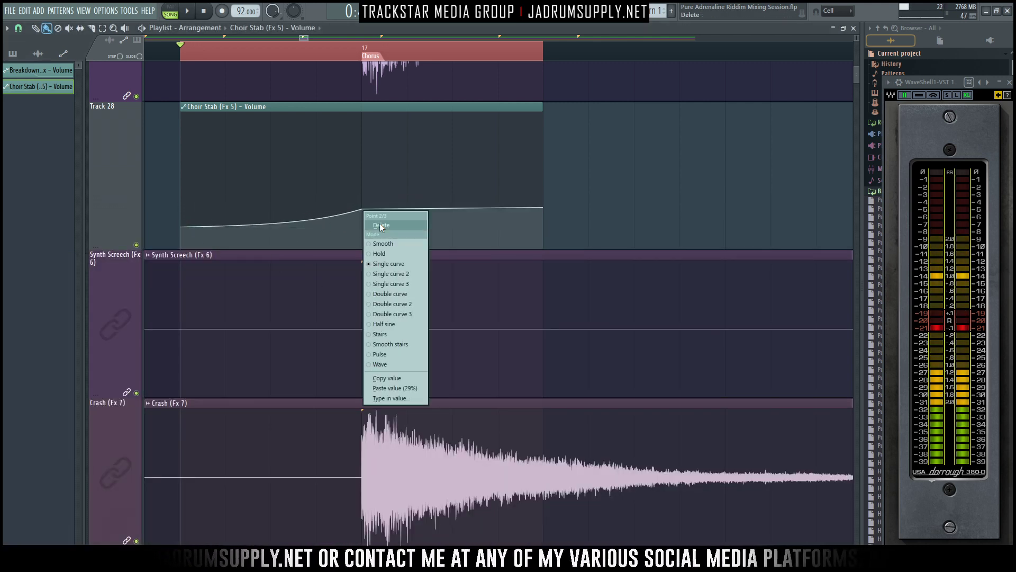
left_click(387, 224)
- Set the Choir Stab volume curve's tension to 5% and audition the Chorus entry before and after
key("space")
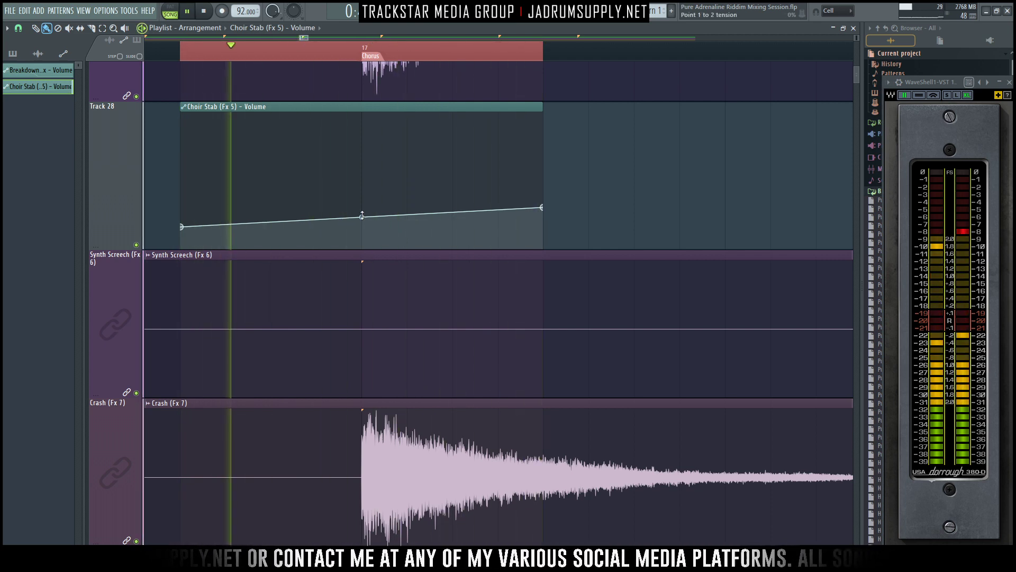
key("space")
left_click_drag(362, 217, 362, 219)
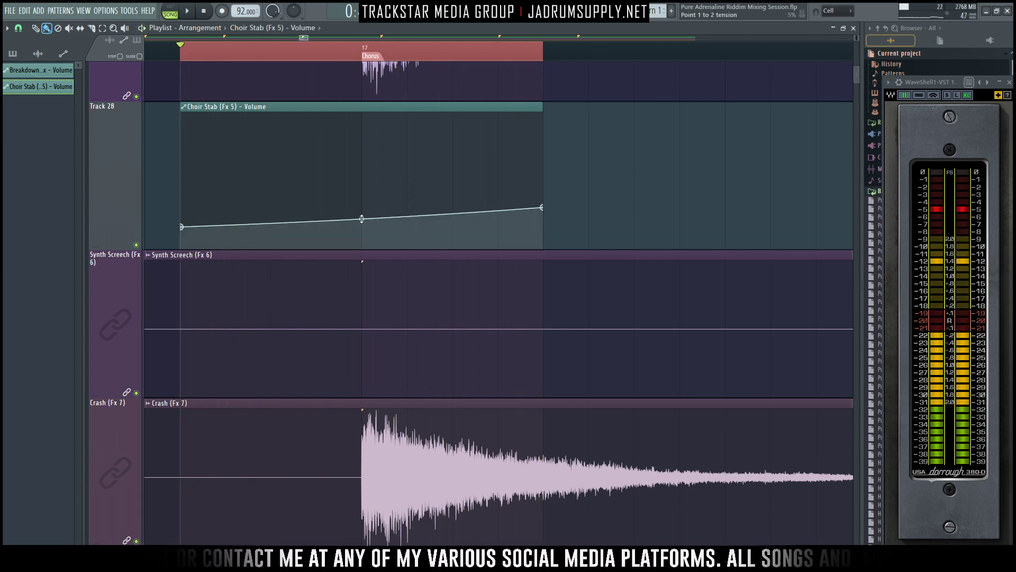
key("space")
- Compare the Chorus entry with the Choir Stab automation track muted and unmuted
key("space")
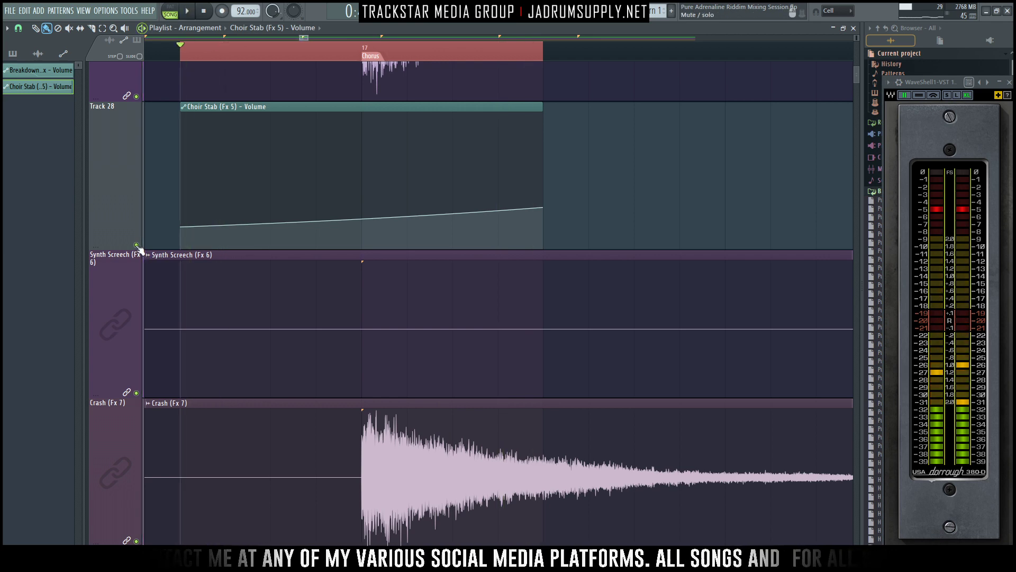
left_click(137, 245)
key("space")
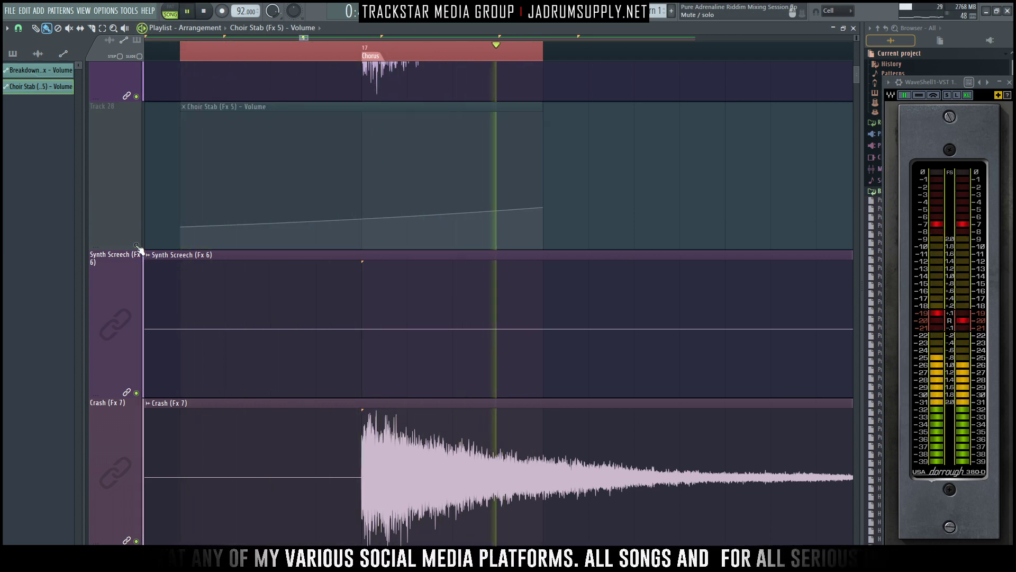
key("space")
left_click(137, 246)
key("space")
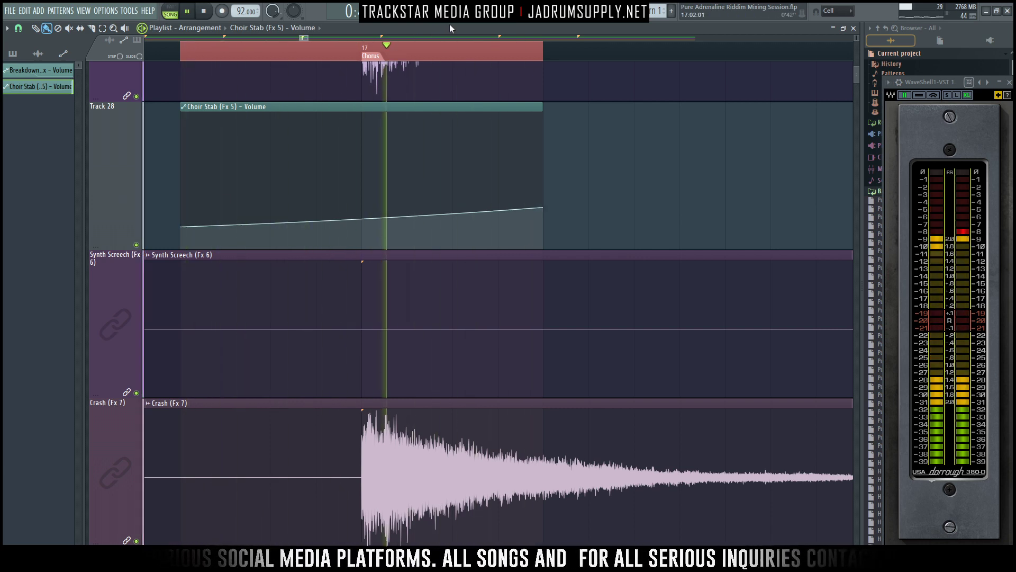
- Review the Choir Stab mixer track and its send to WIDER, and audition the Chorus entry
key("space")
left_click(464, 19)
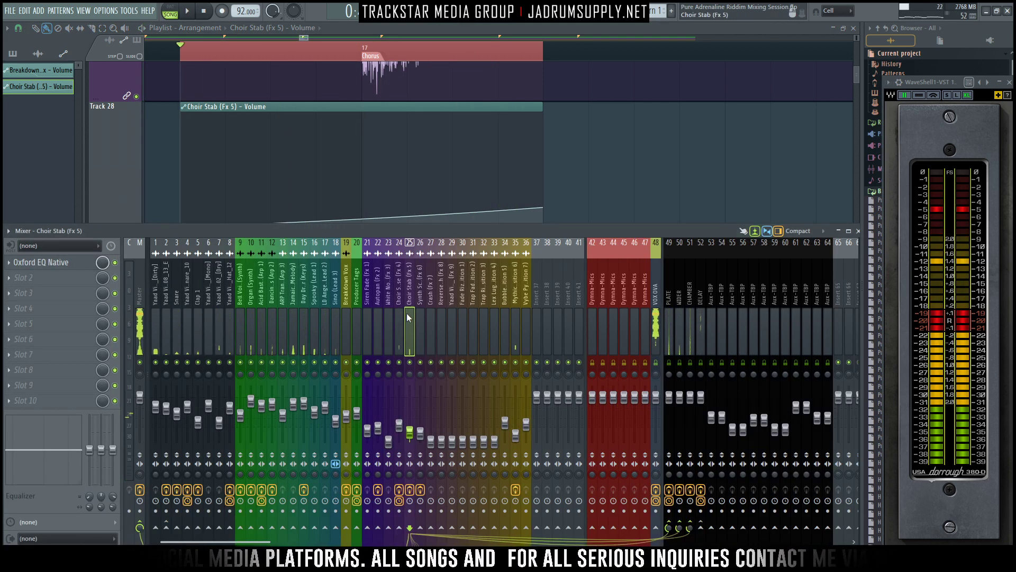
key("ctrl")
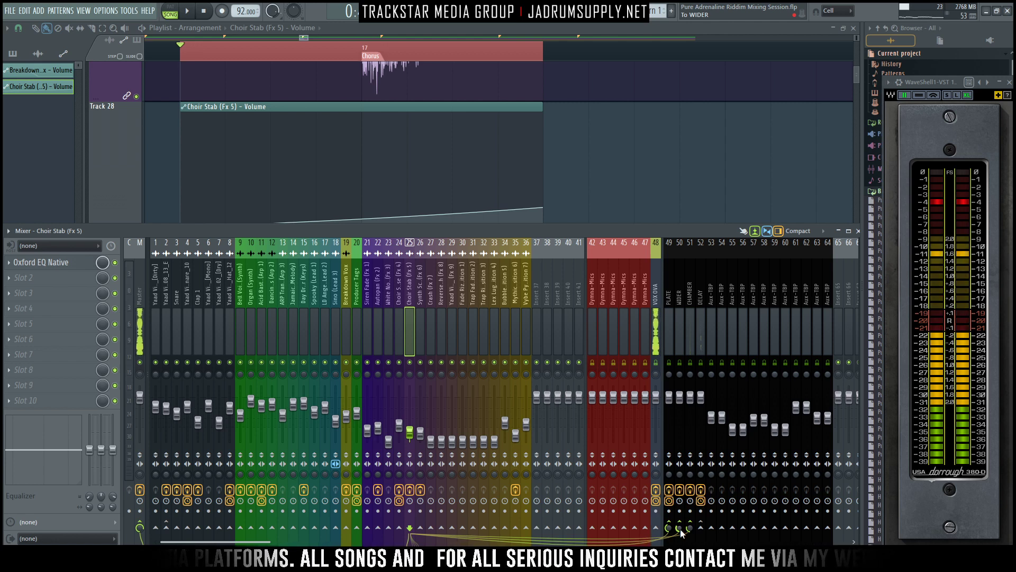
key("space")
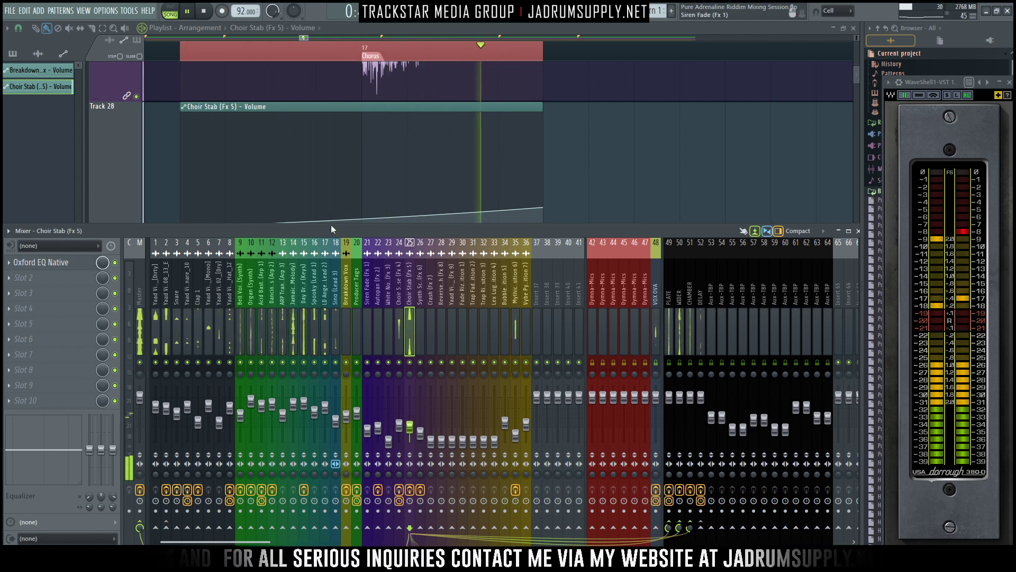
key("space")
- Lower the start point of the Choir Stab volume clip, fine-tune the curve's tension and audition the Chorus entry
scroll(361, 166, "up", 3)
scroll(302, 123, "down", 6)
scroll(194, 99, "up", 2)
scroll(189, 156, "up", 1)
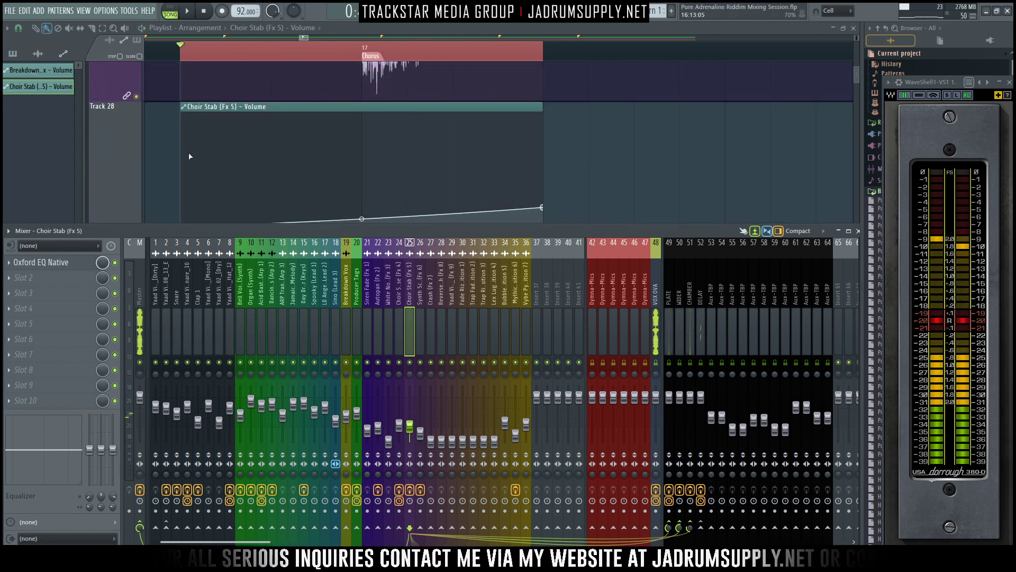
scroll(190, 155, "down", 1)
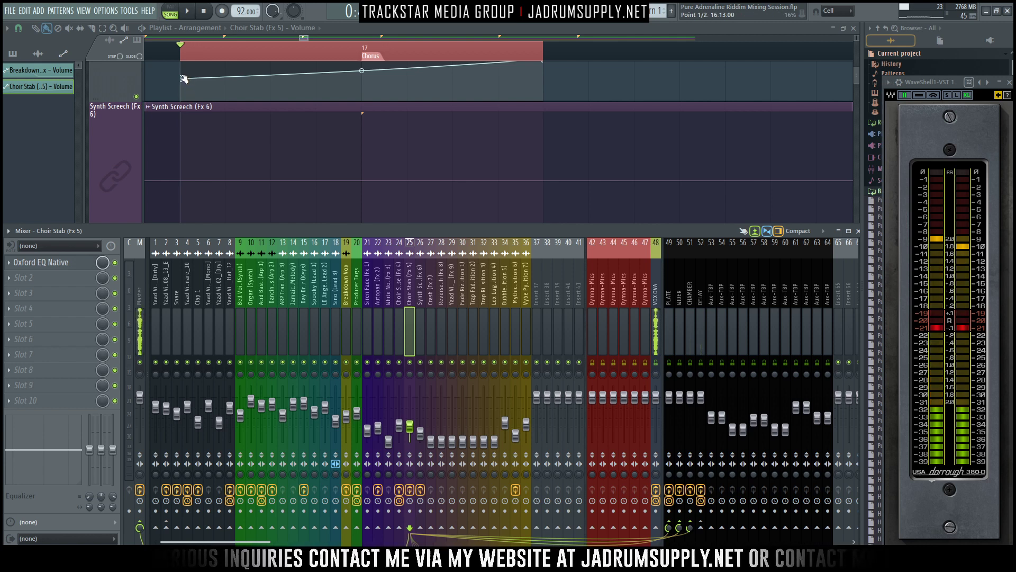
key("F9")
left_click_drag(184, 79, 181, 84)
key("space")
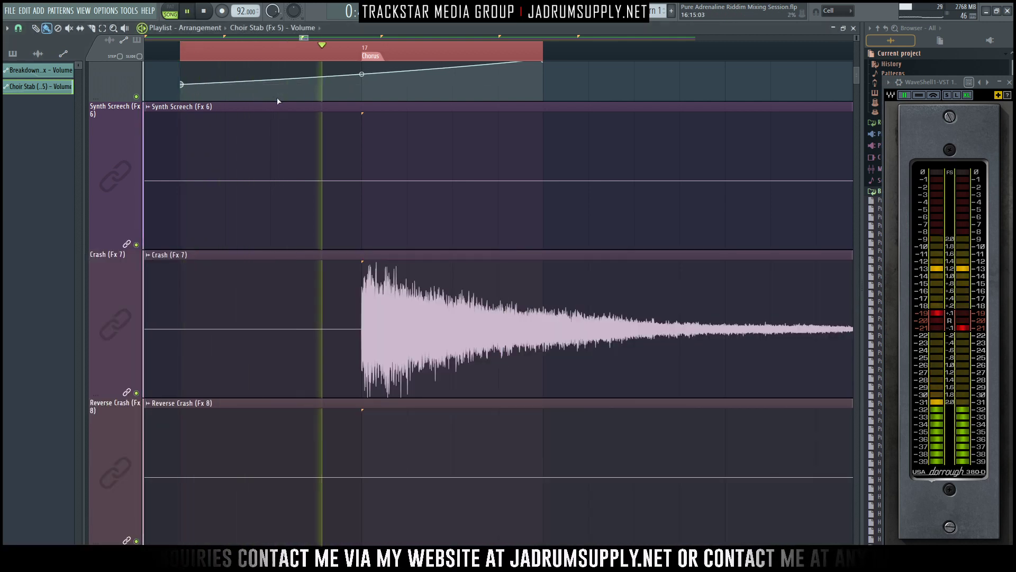
left_click_drag(361, 74, 362, 76)
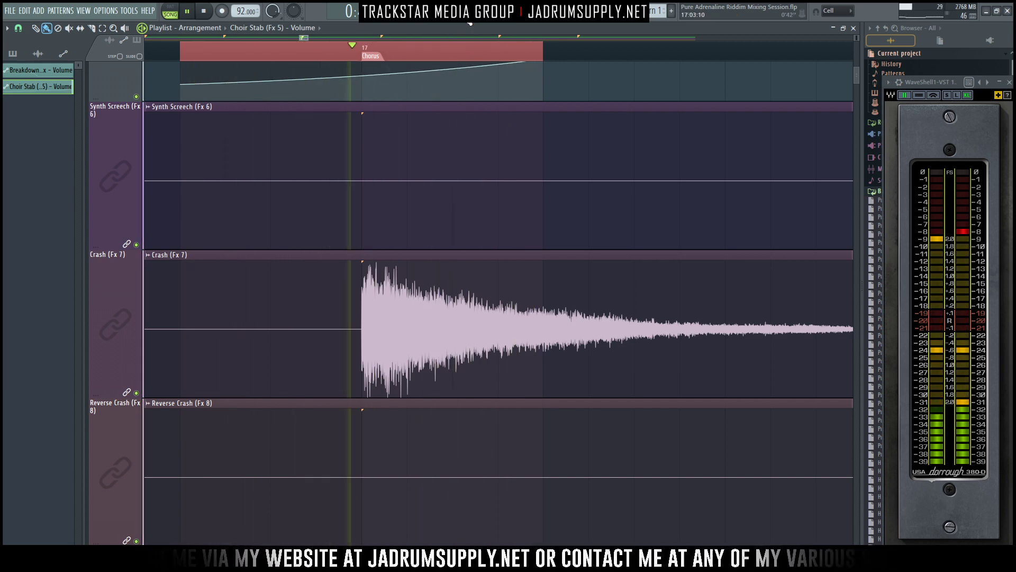
key("F9")
key("space")
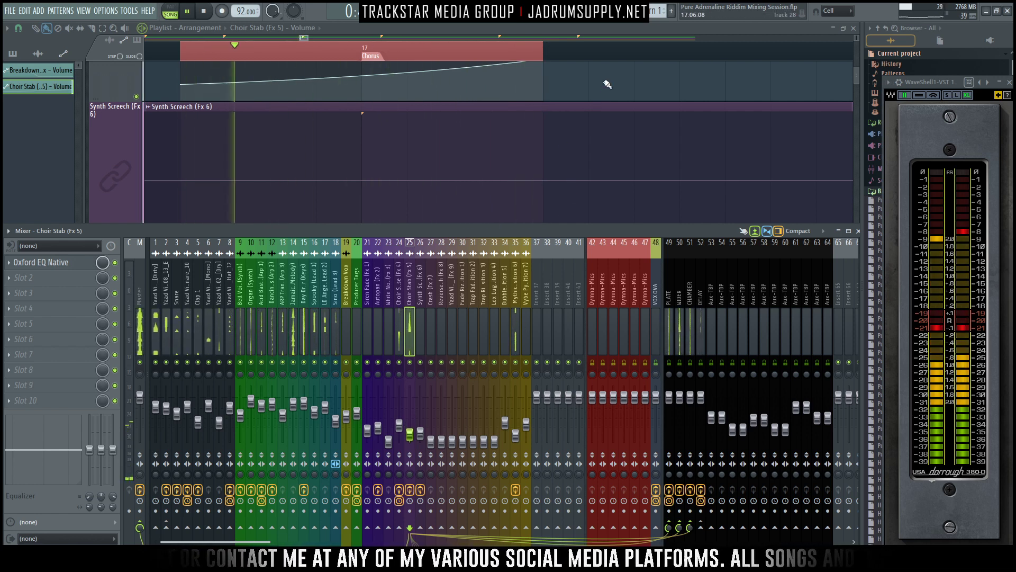
key("space")
- Lower the Choir Stab volume clip's end point at 17:05:00 to about 27%, lower its start point further and audition the result
key("F9")
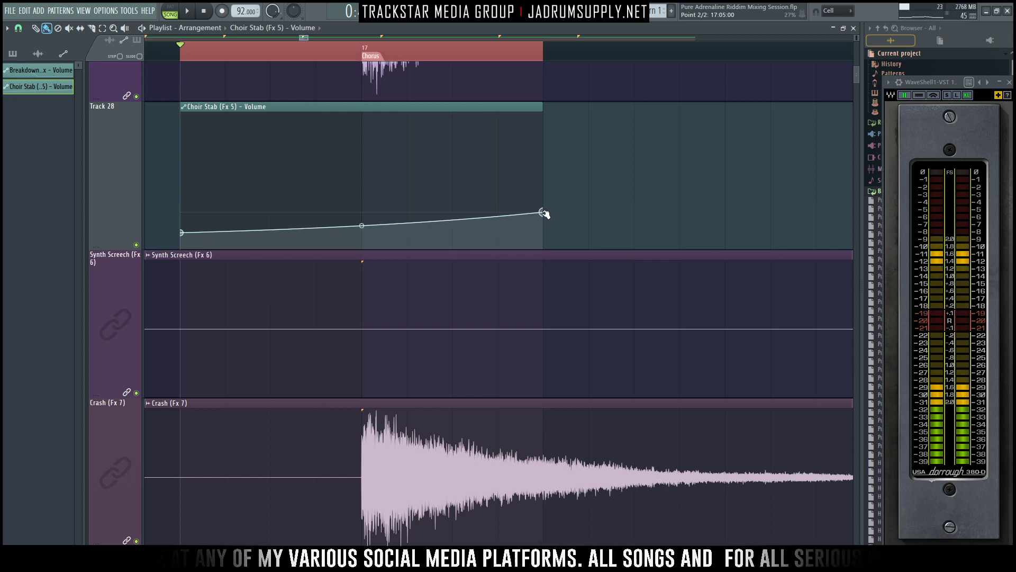
key("space")
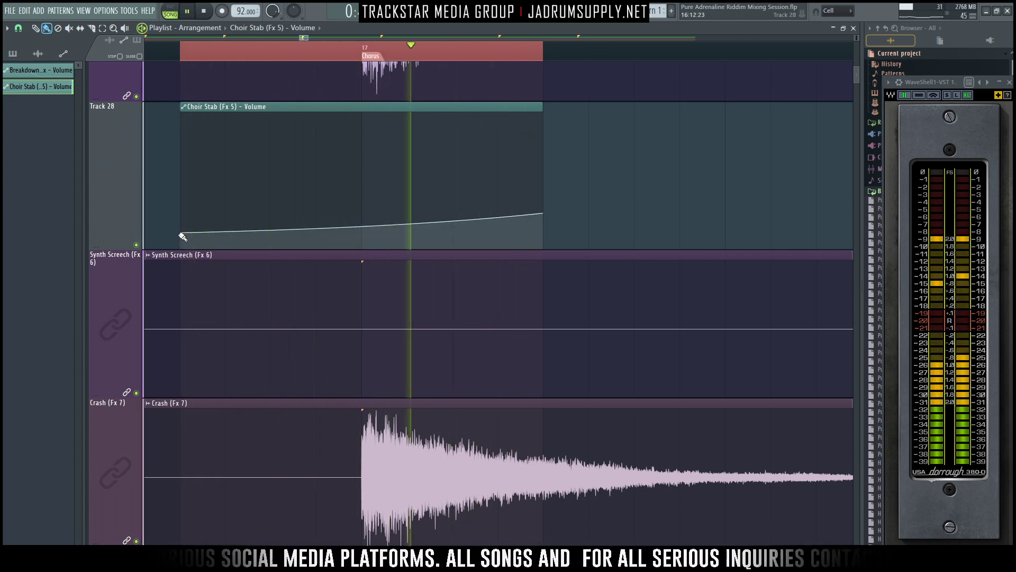
left_click_drag(181, 233, 181, 237)
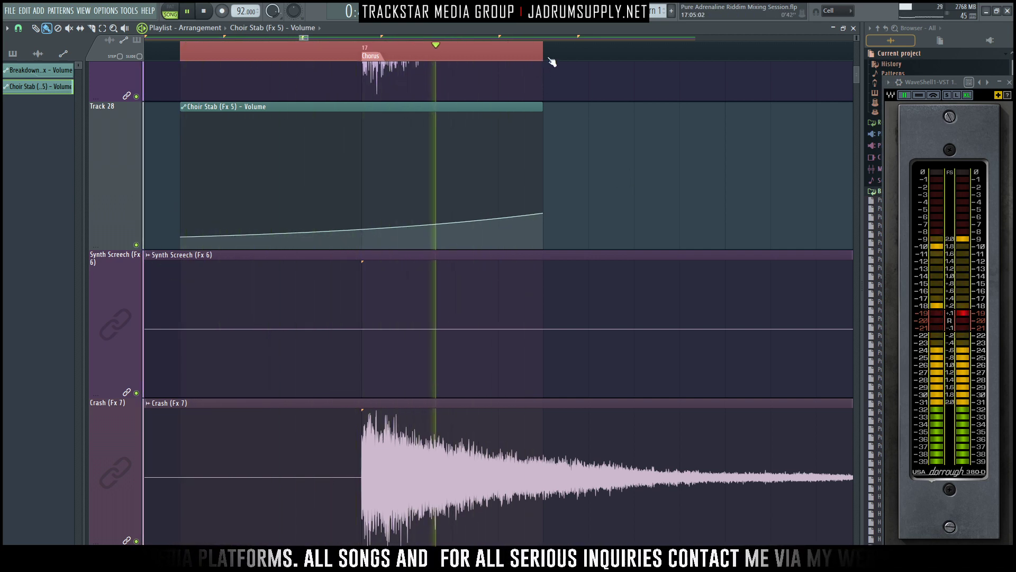
scroll(550, 60, "down", 6)
key("space")
- Copy the Choir Stab volume clip under the remaining stabs of the first Chorus and all four stabs of the second Chorus
right_click(642, 191, "ctrl")
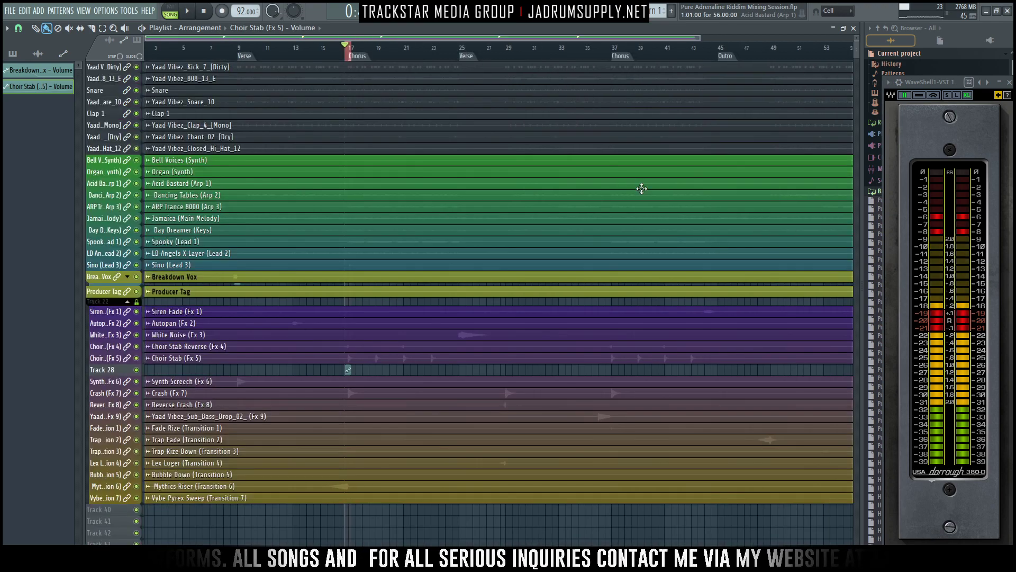
scroll(344, 347, "up", 4, "alt")
scroll(411, 342, "up", 5, "ctrl")
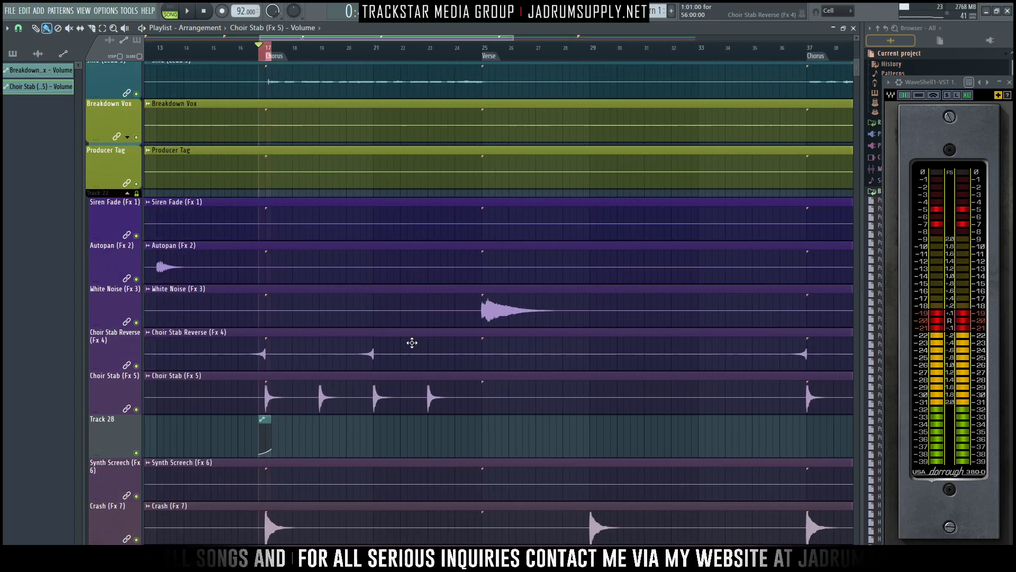
scroll(317, 331, "down", 3)
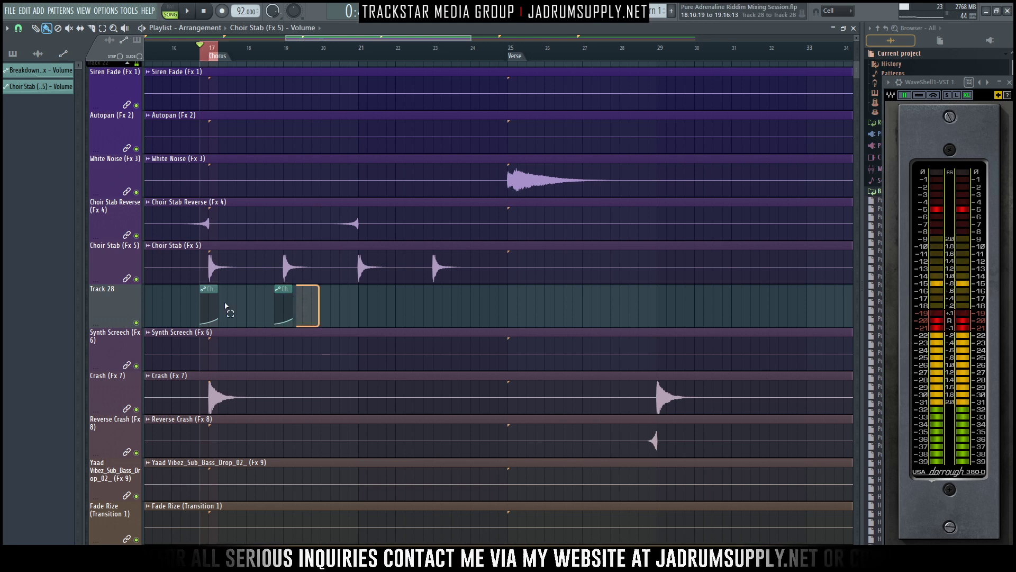
left_click_drag(225, 306, 370, 295)
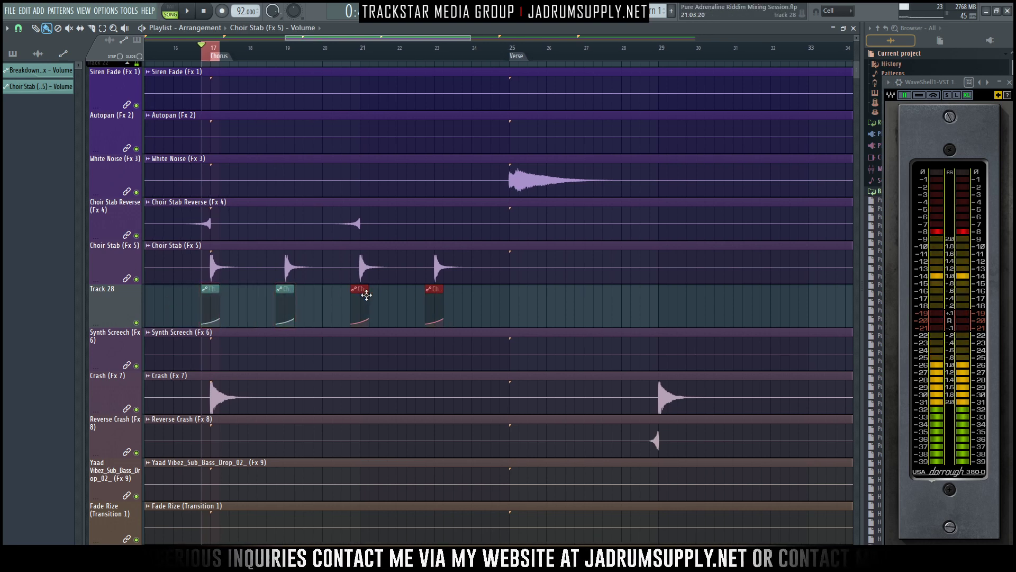
left_click_drag(507, 307, 508, 282, "ctrl")
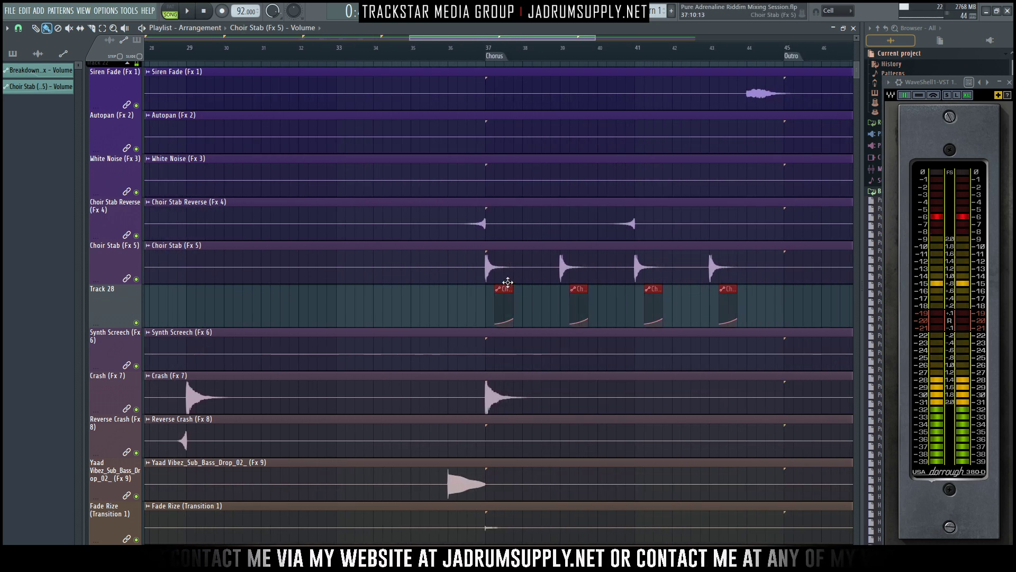
right_click(371, 279, "ctrl")
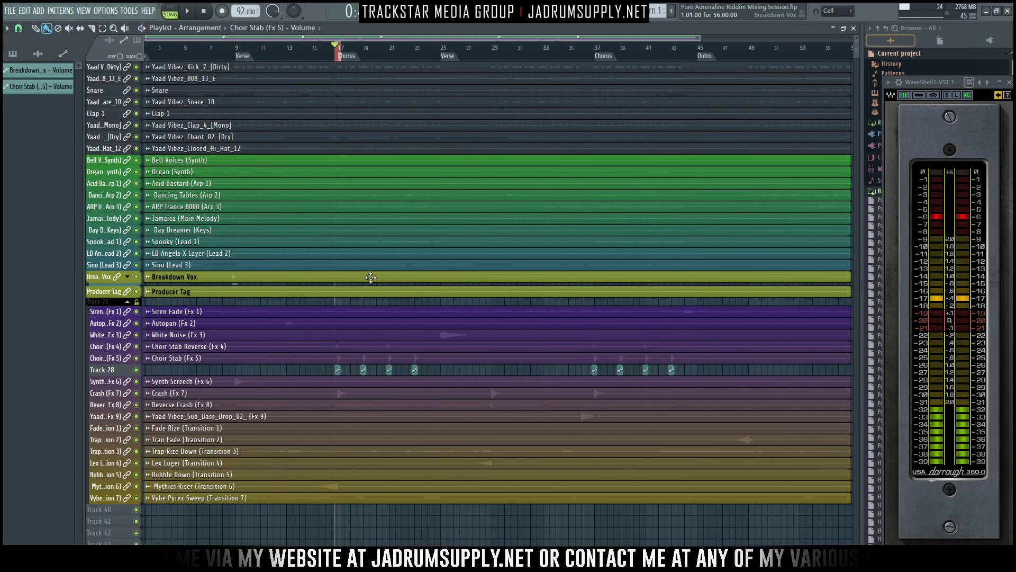
- Lock the Choir Stab automation track, Track 28, to its content
right_click(111, 369)
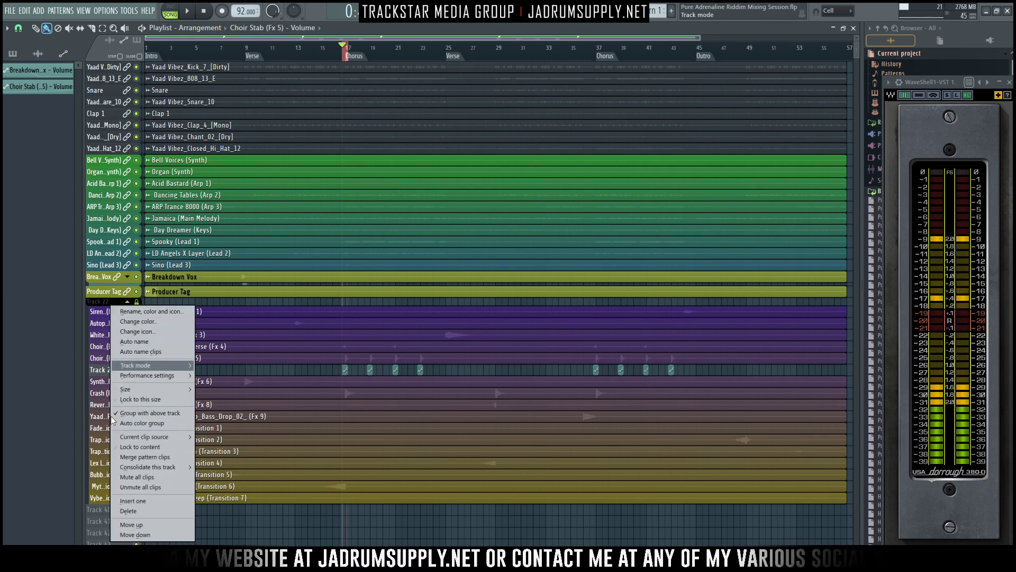
left_click(138, 447)
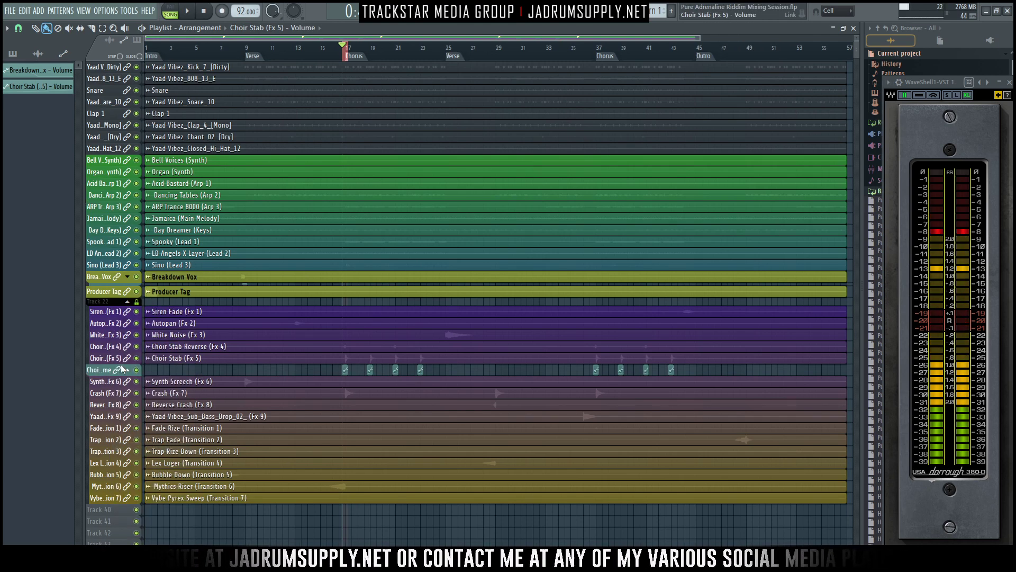
left_click(129, 370)
left_click(129, 370)
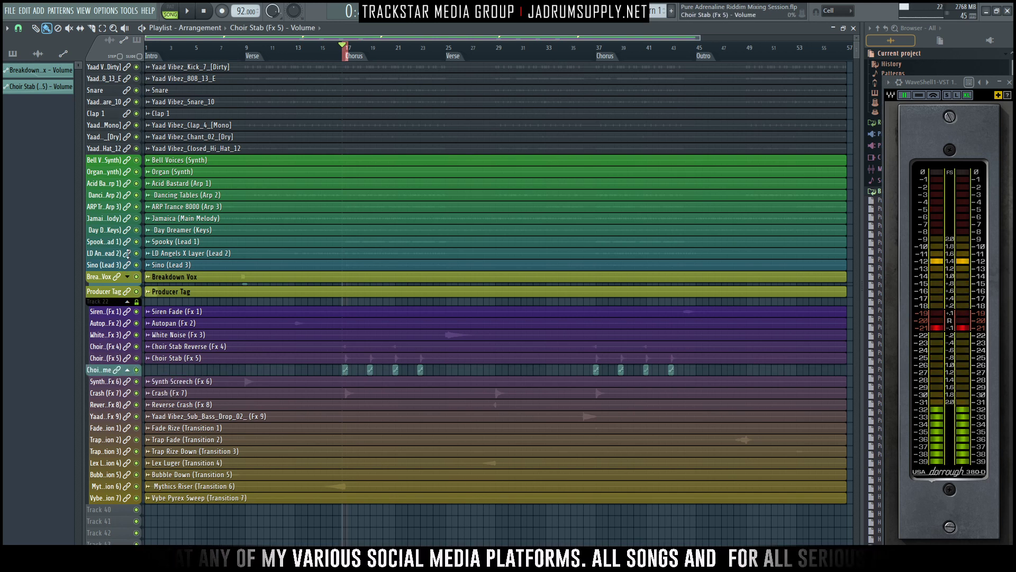
- Group the Choir Stab volume track with the track above and shrink its height to a thin lane
left_click(128, 370)
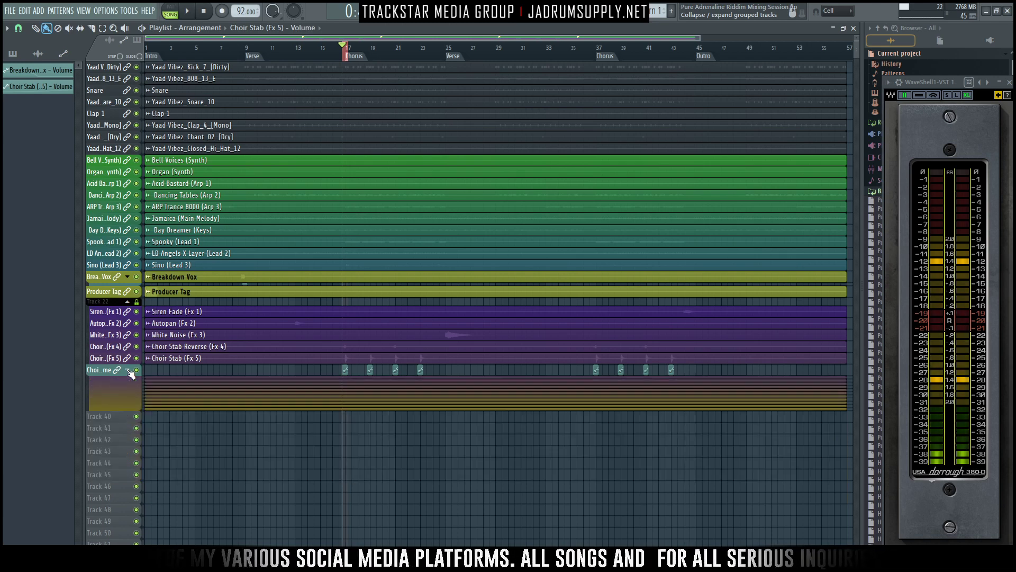
left_click(128, 370)
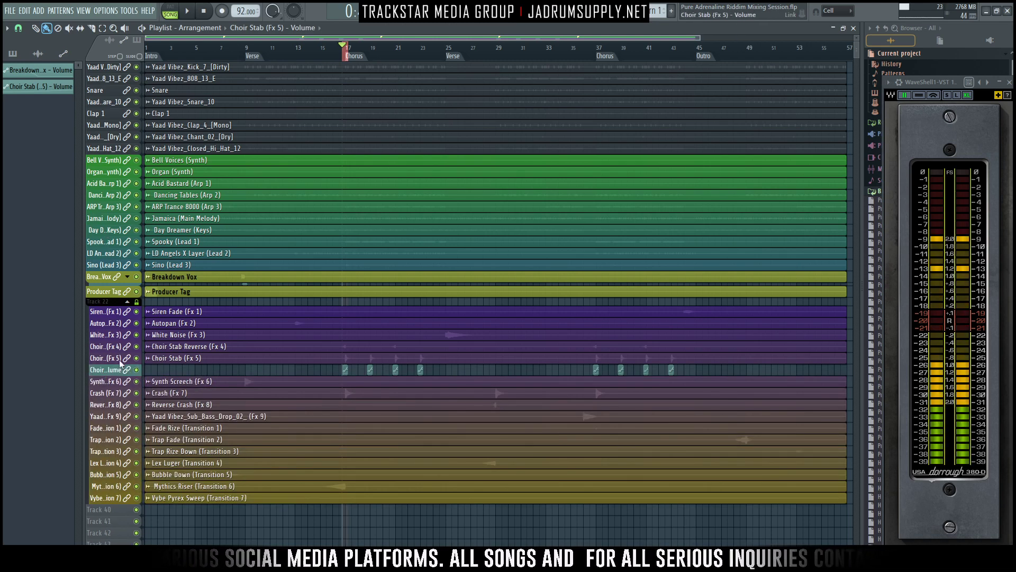
scroll(115, 366, "up", 5)
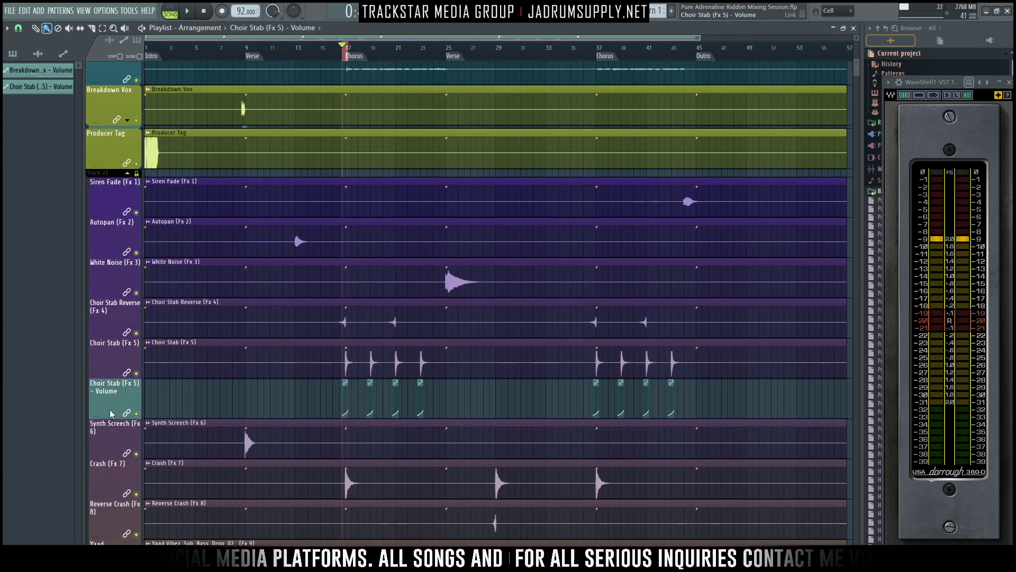
left_click_drag(110, 415, 124, 363)
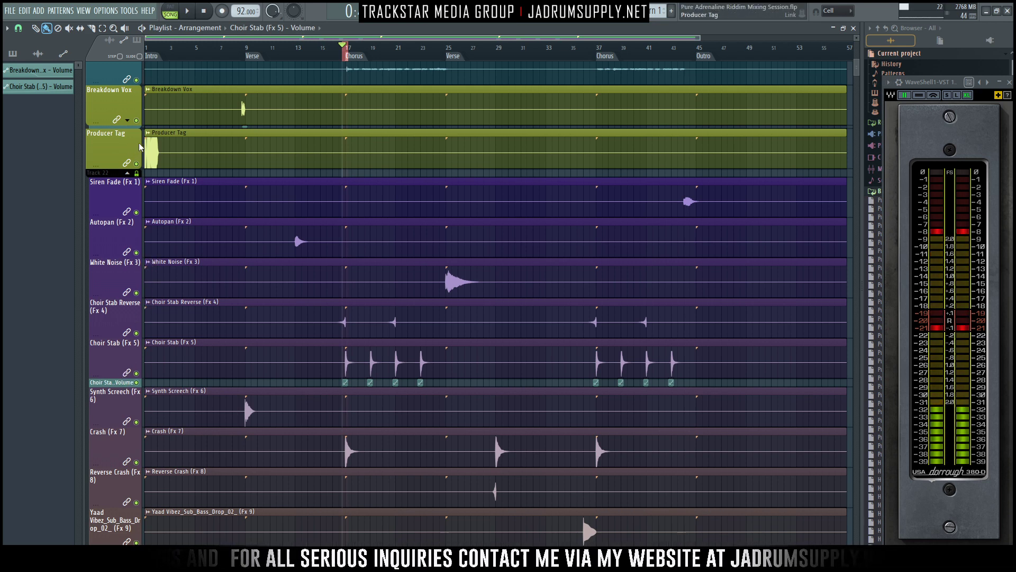
- Play the Chorus entry with the mixer open to check the automated Choir Stab level
scroll(456, 190, "down", 2)
key("space")
scroll(523, 250, "down", 2)
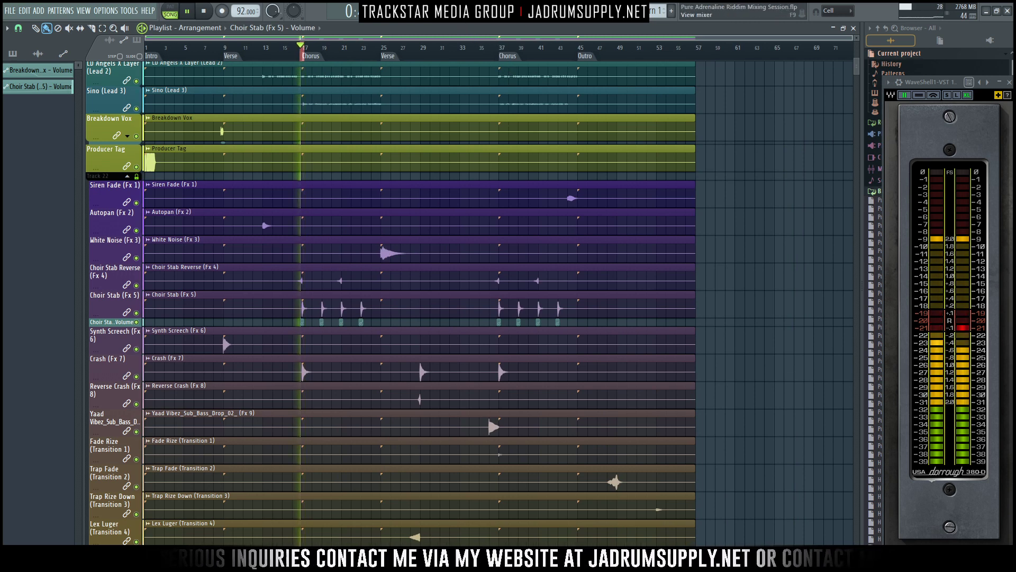
key("F9")
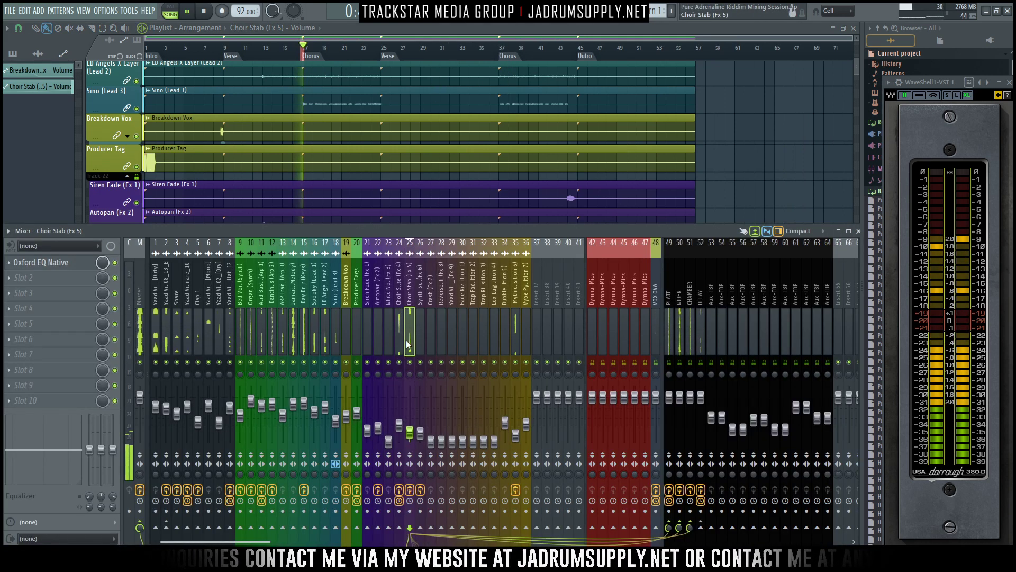
key("space")
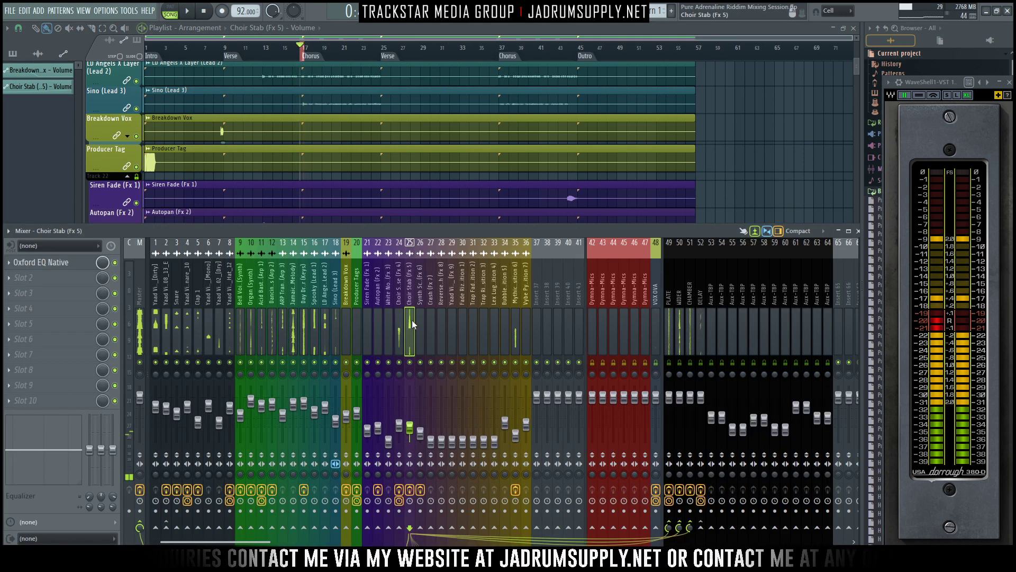
- Set the Choir Stab's Oxford EQ high shelf to +4.18 dB at 5924 Hz and audition the Chorus entry
left_click(55, 265)
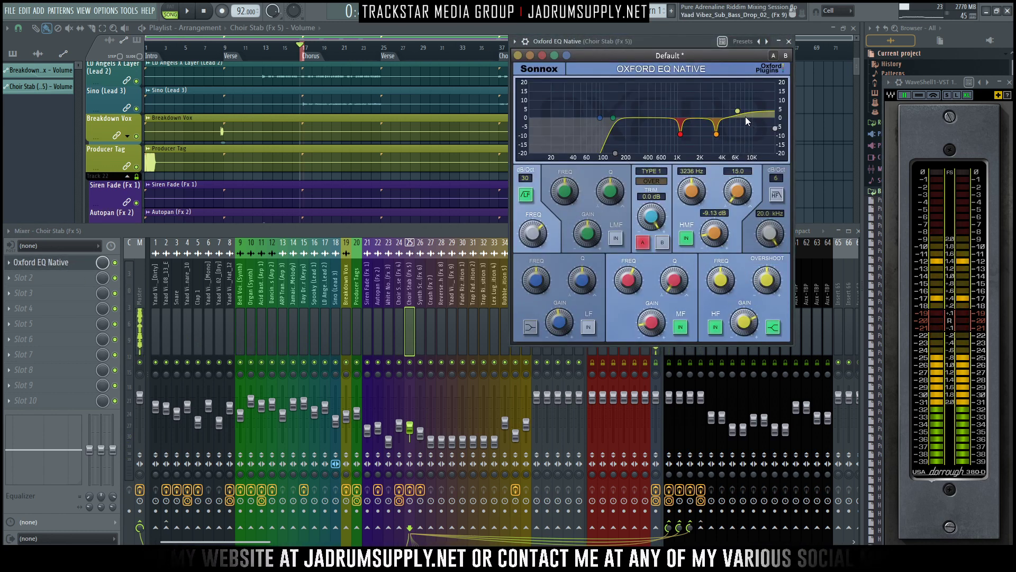
left_click_drag(738, 111, 736, 110)
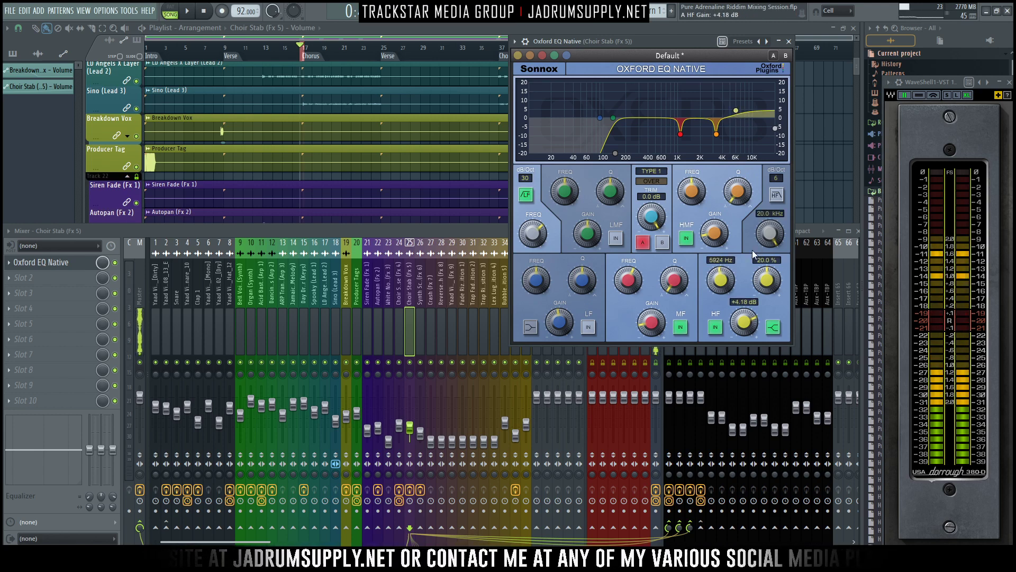
left_click(789, 41)
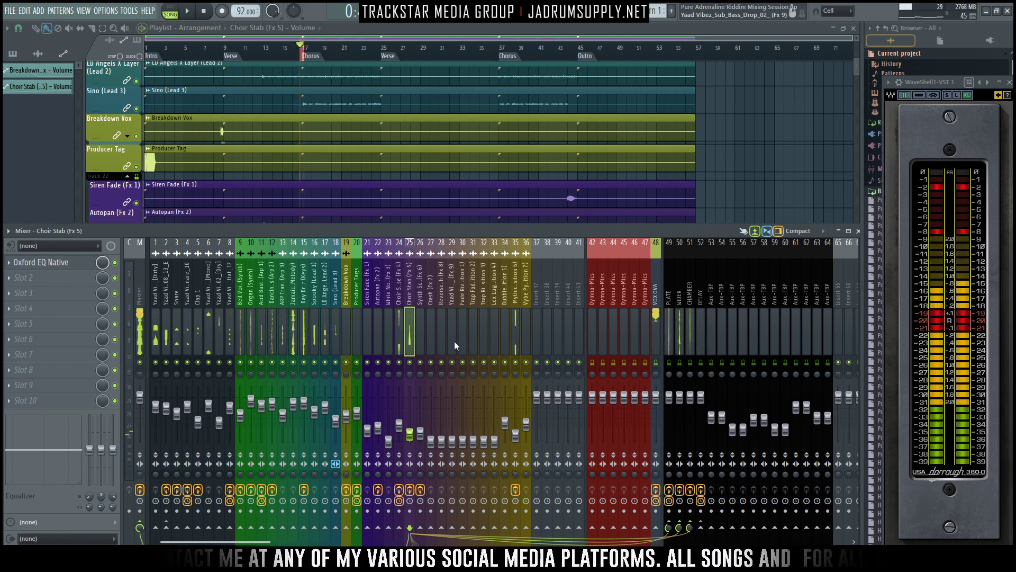
key("space")
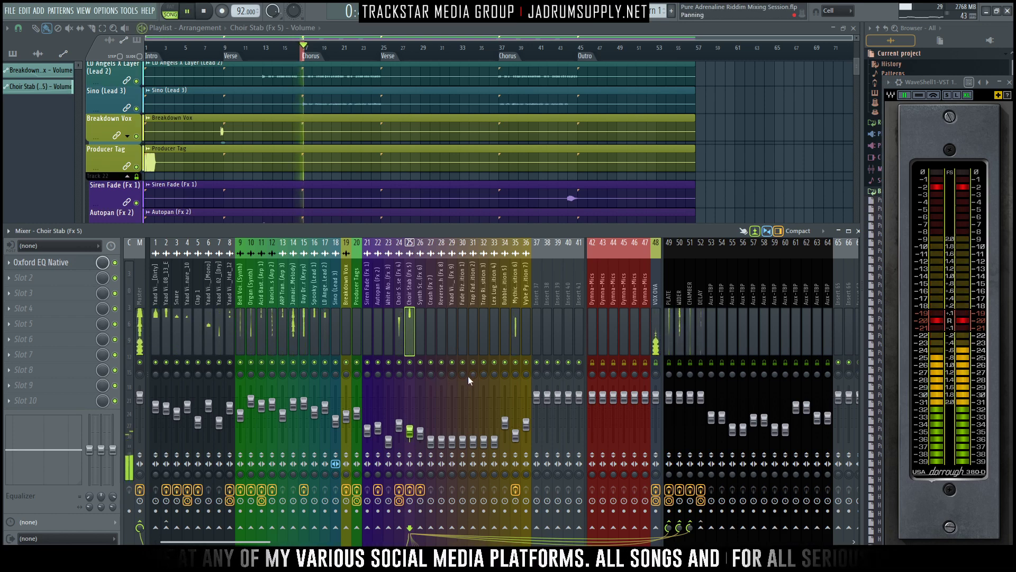
key("space")
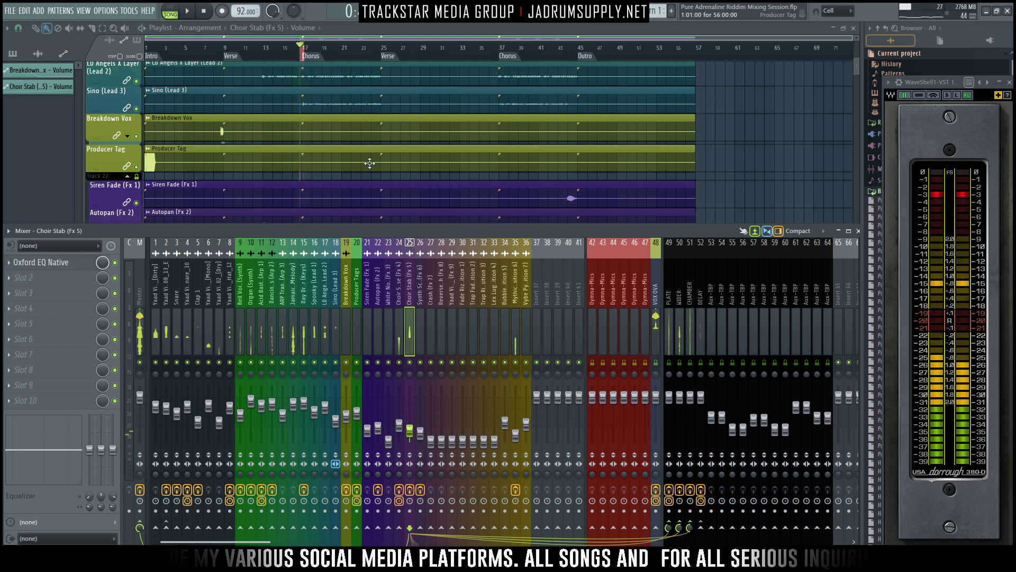
- Select the Crash (Fx 7) clip in the playlist, return to the mixer and save the project
scroll(369, 163, "down", 8)
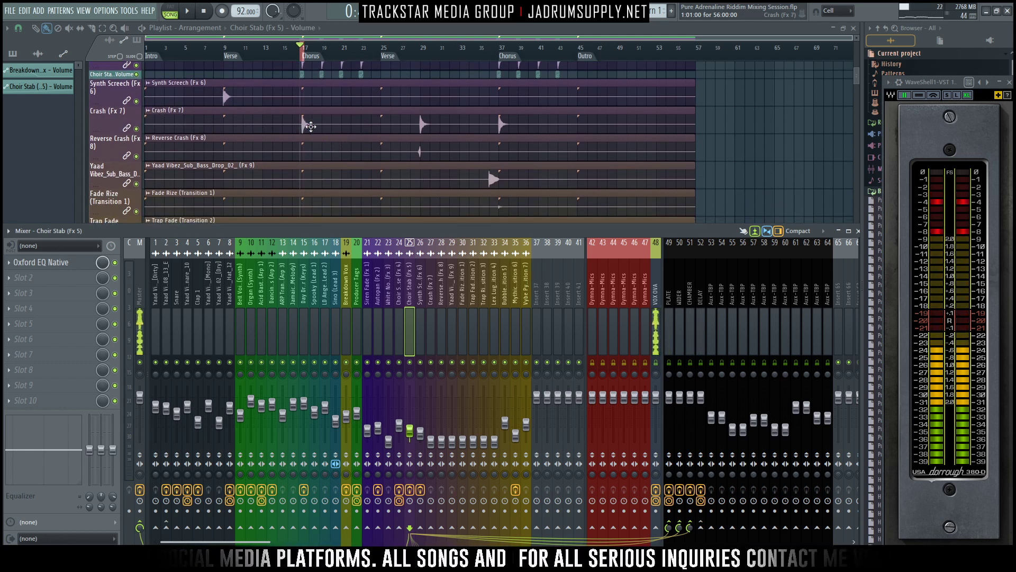
key("F9")
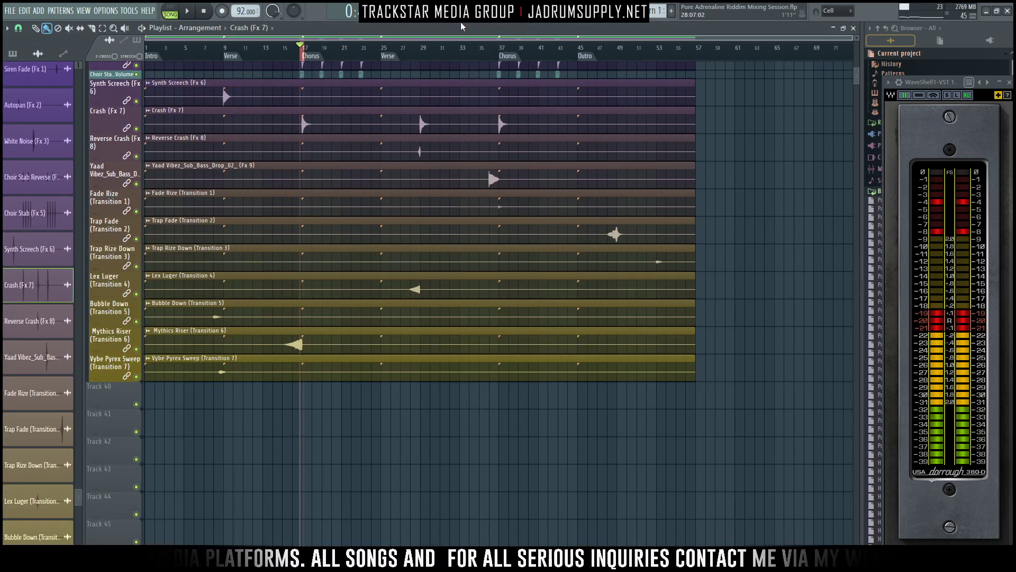
key("F9")
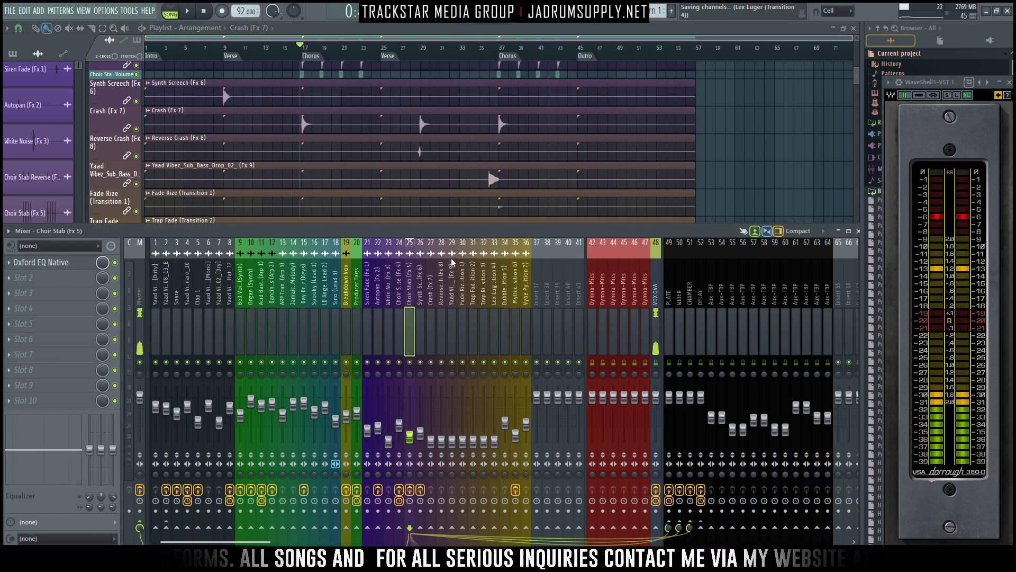
- Raise the Crash (Fx 7) level in the mixer and send the track to the PLATE and CHAMBER auxes
left_click(433, 307)
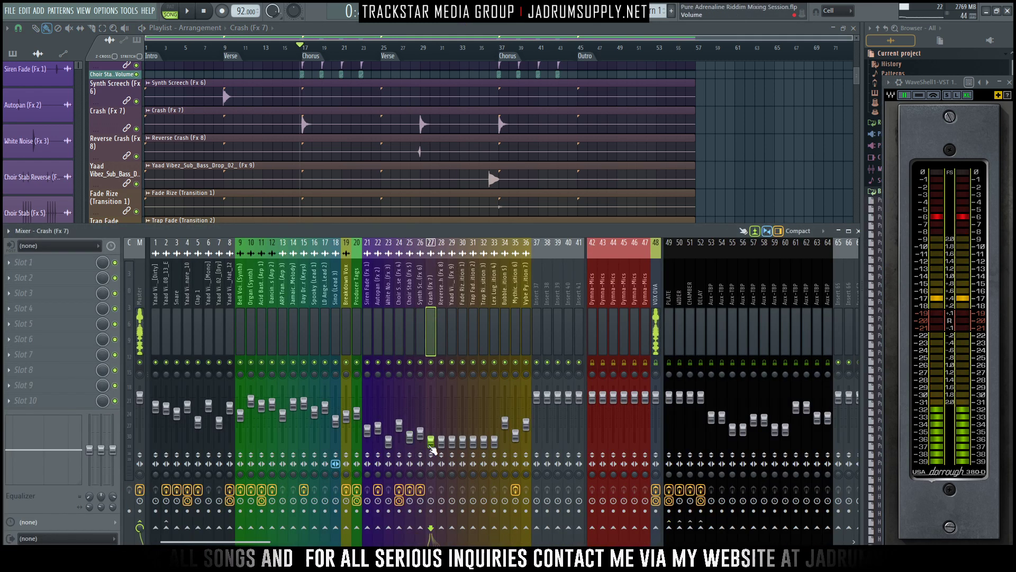
key("space")
left_click_drag(431, 445, 431, 426)
key("space")
left_click(669, 528)
left_click(691, 528)
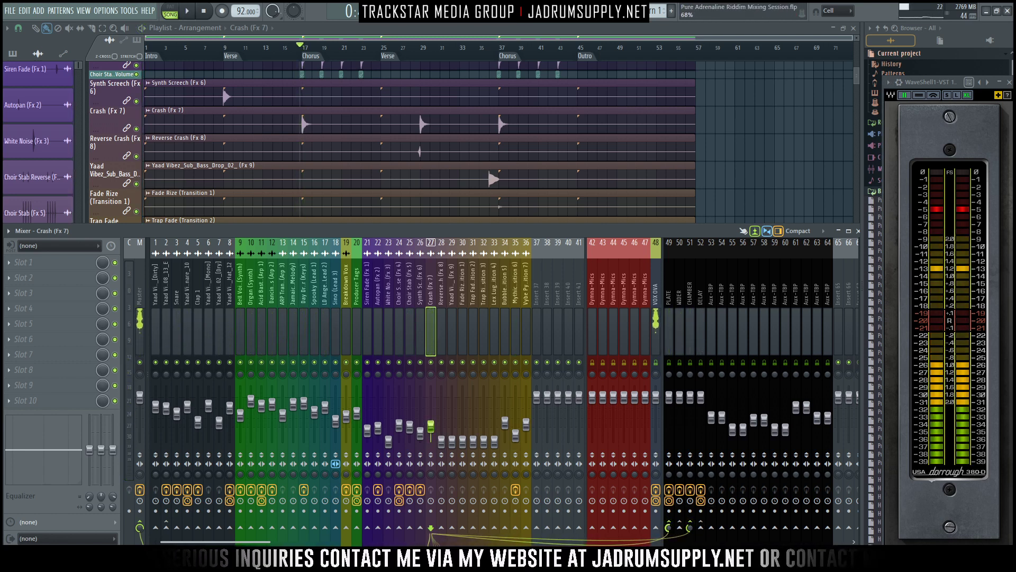
- Audition the Chorus entry repeatedly and trim the Crash (Fx 7) level to about -28.1 dB
key("space")
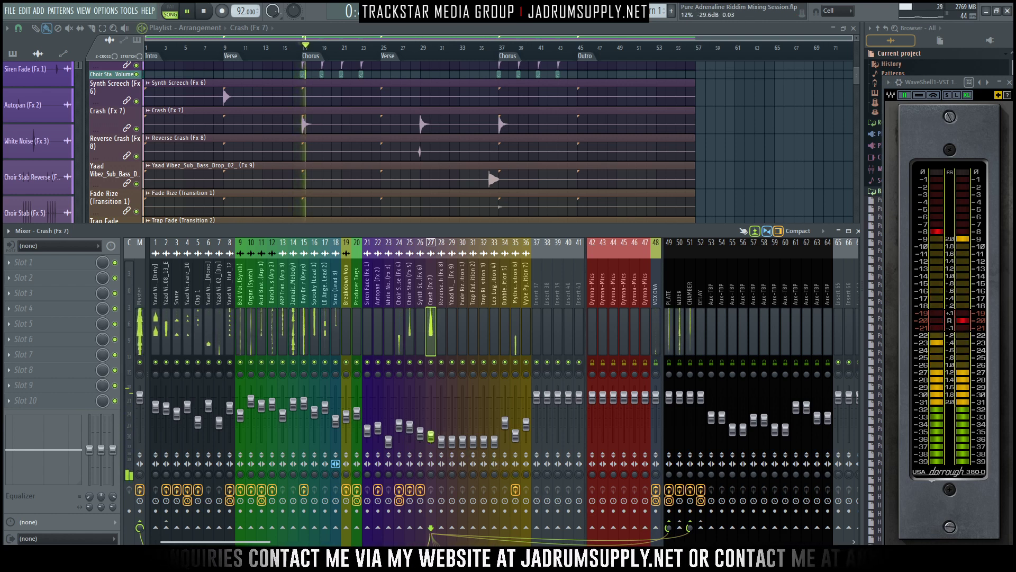
key("space")
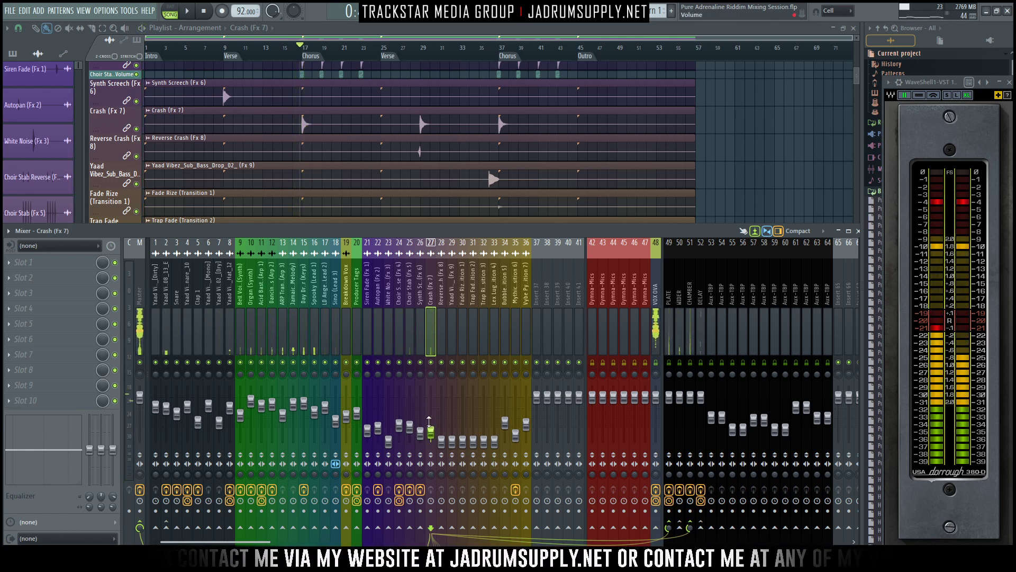
key("space")
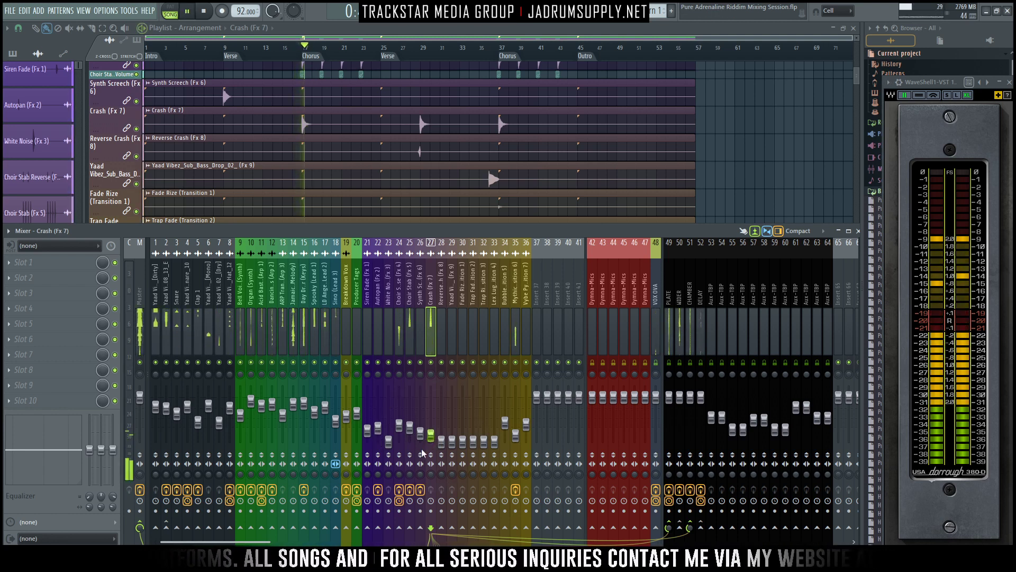
key("space")
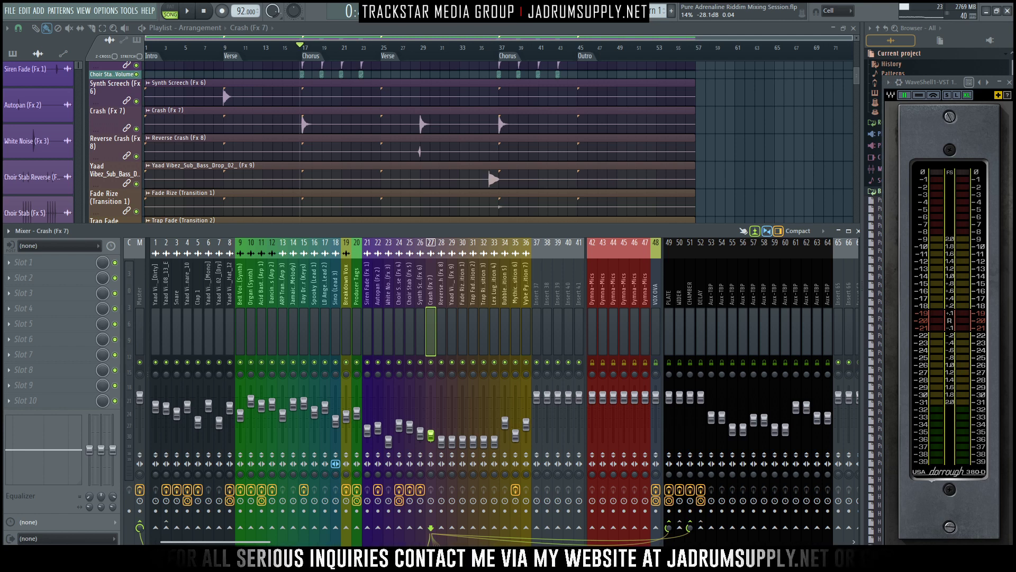
key("space")
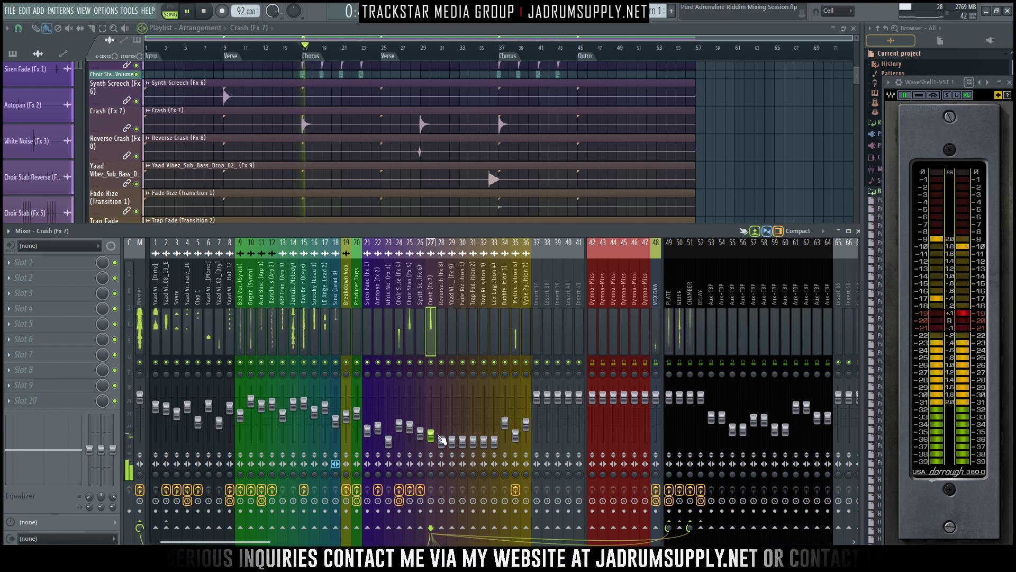
key("space")
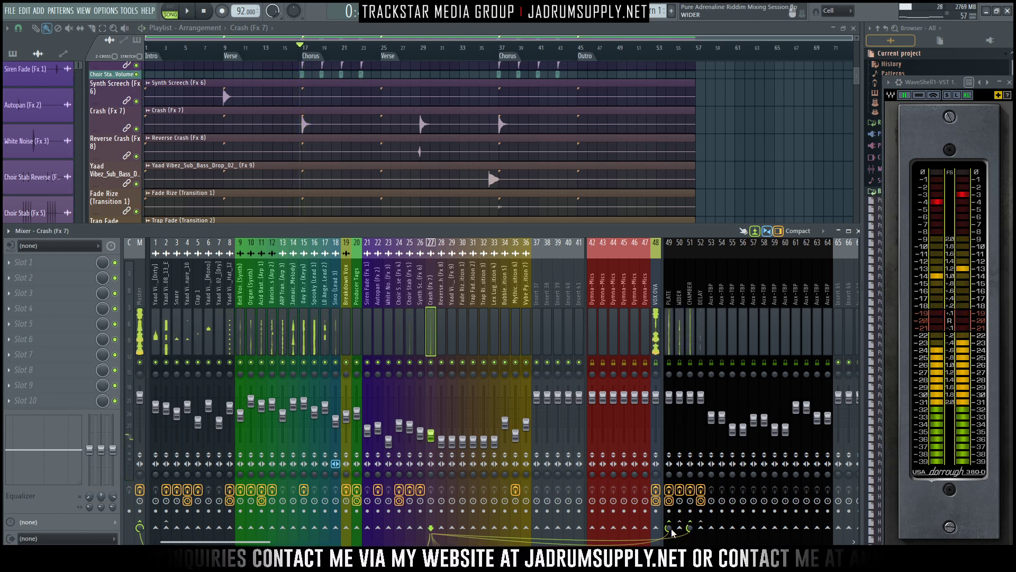
key("space")
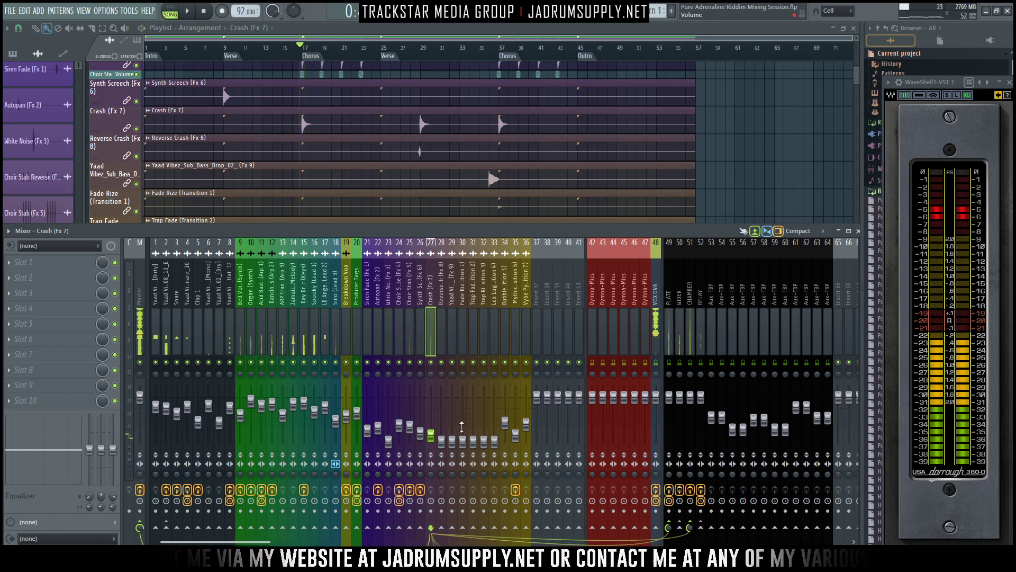
key("space")
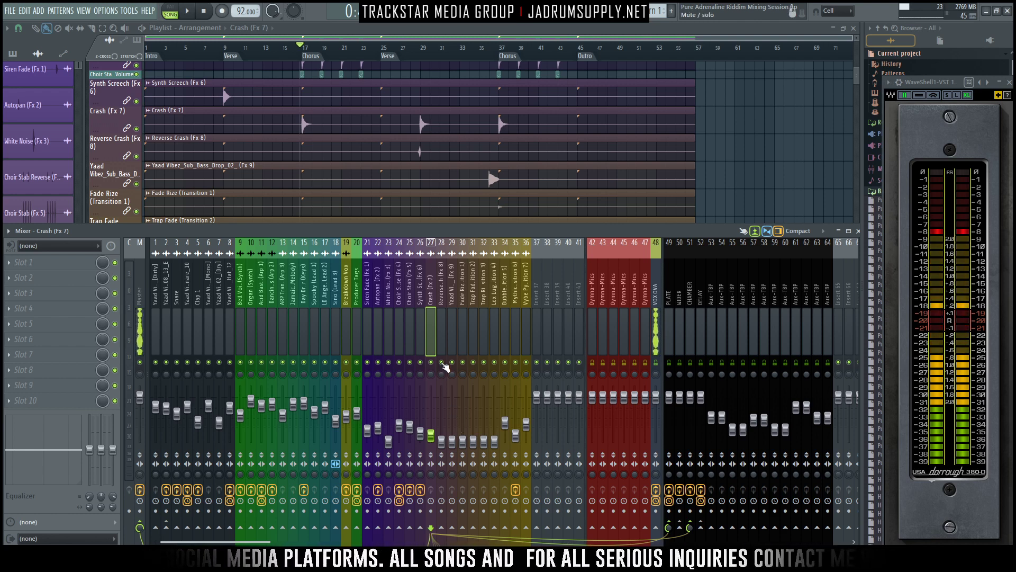
key("space")
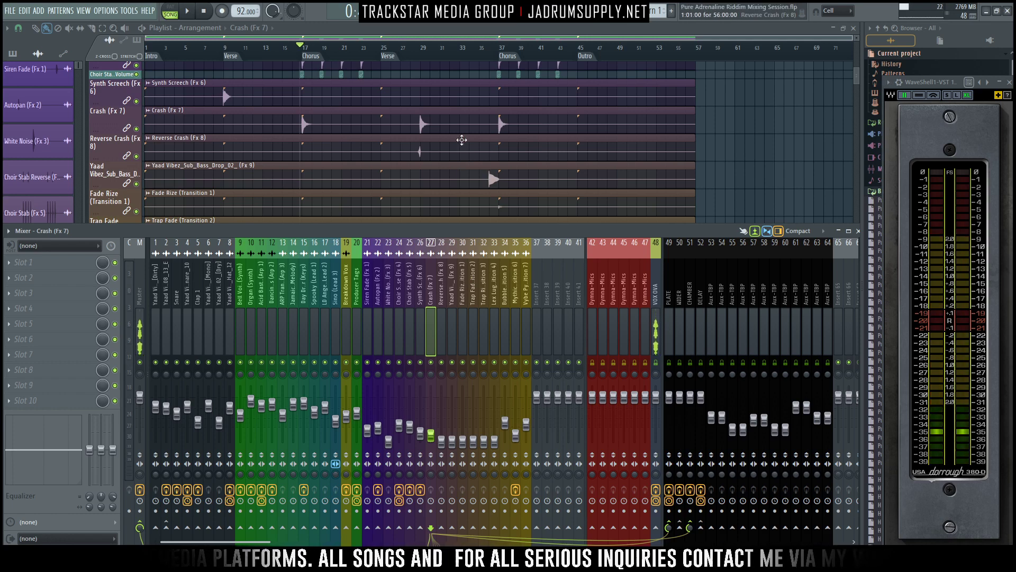
- Play through the first Chorus while reviewing the Fx and Transition tracks in the playlist against the mixer levels
scroll(458, 141, "down", 3)
scroll(406, 147, "up", 3)
scroll(383, 145, "up", 1)
scroll(365, 139, "down", 1)
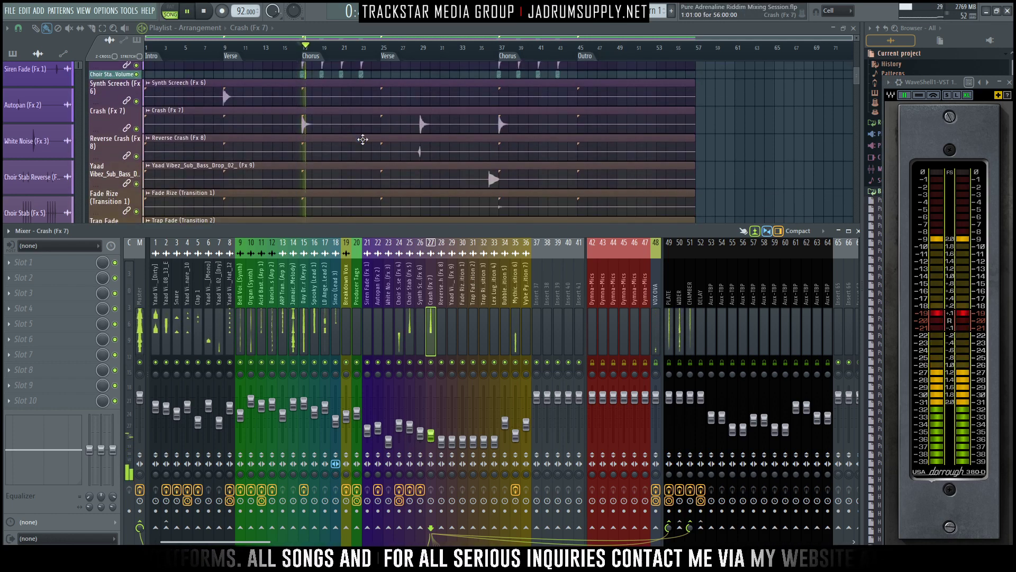
scroll(738, 120, "down", 1)
scroll(563, 136, "down", 5)
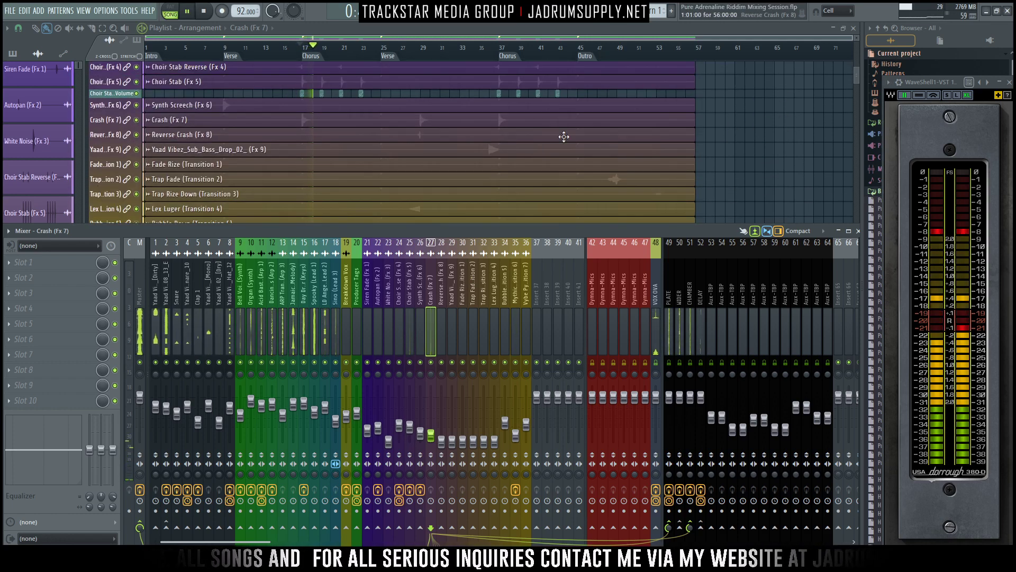
scroll(415, 122, "up", 3)
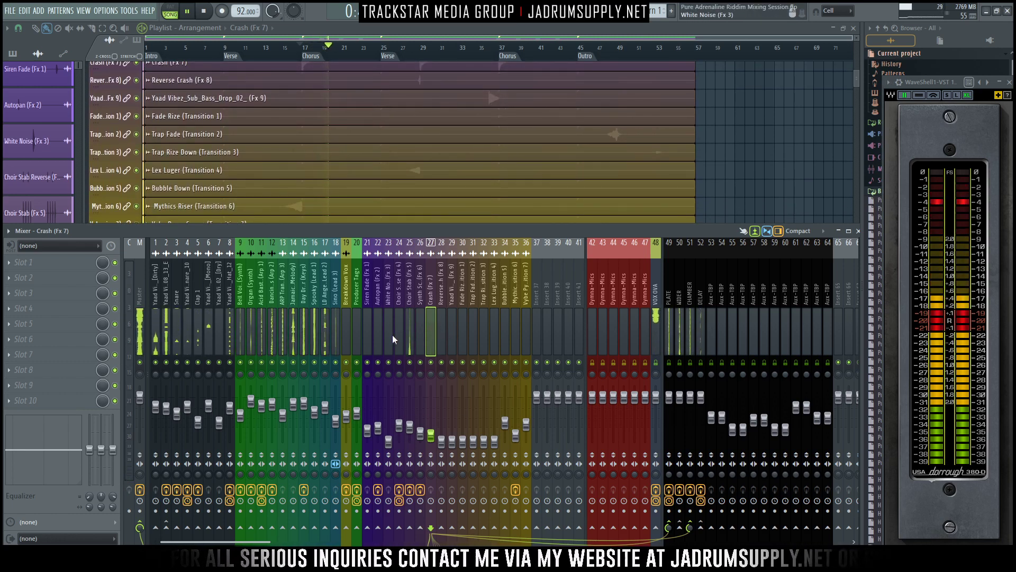
scroll(400, 168, "up", 6)
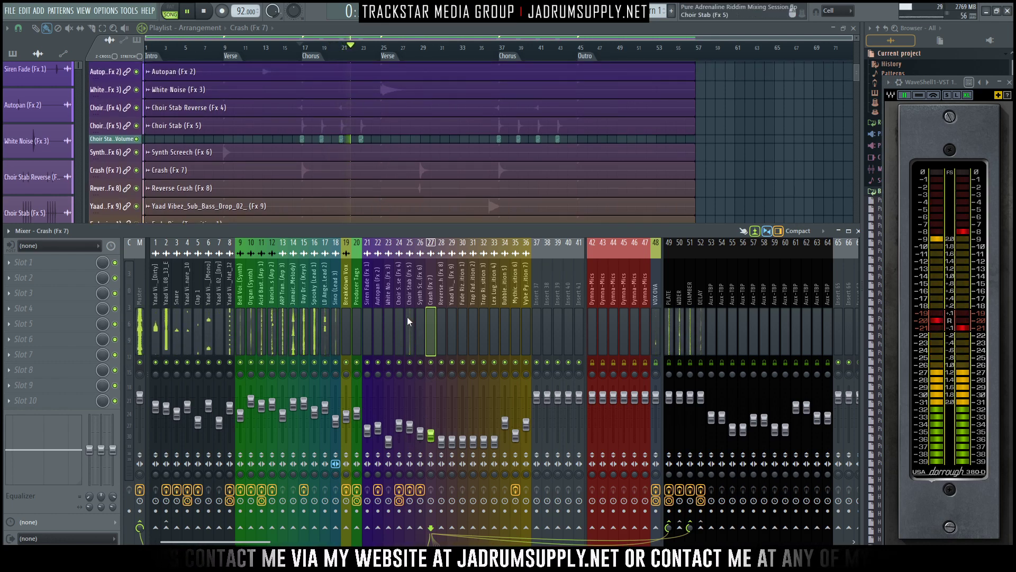
key("space")
- Lower the Choir Stab Reverse (Fx 4) level slightly while auditioning the Chorus entry
left_click(398, 335)
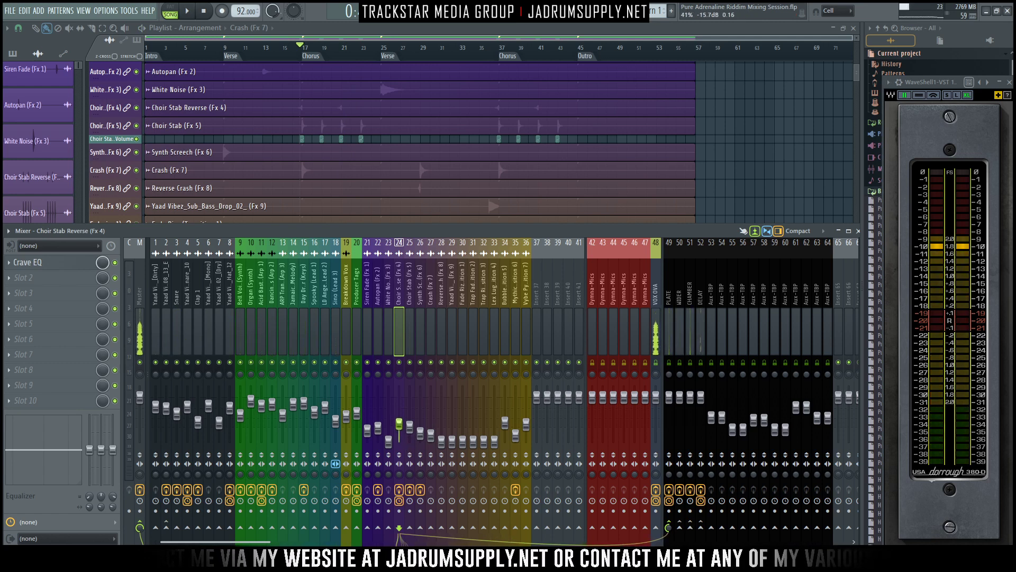
key("space")
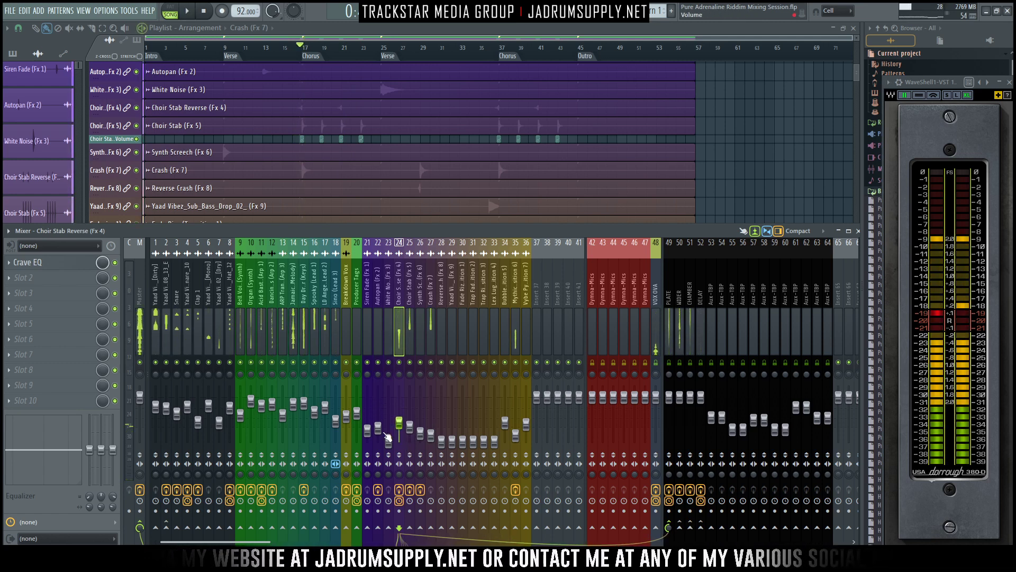
key("space")
key("space")
left_click_drag(401, 423, 400, 425)
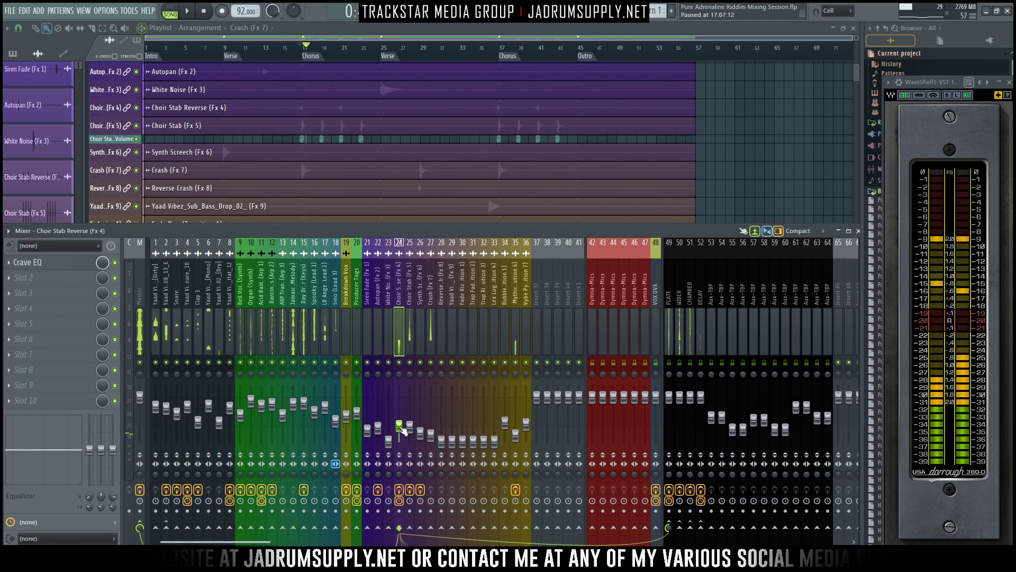
key("space")
key("space")
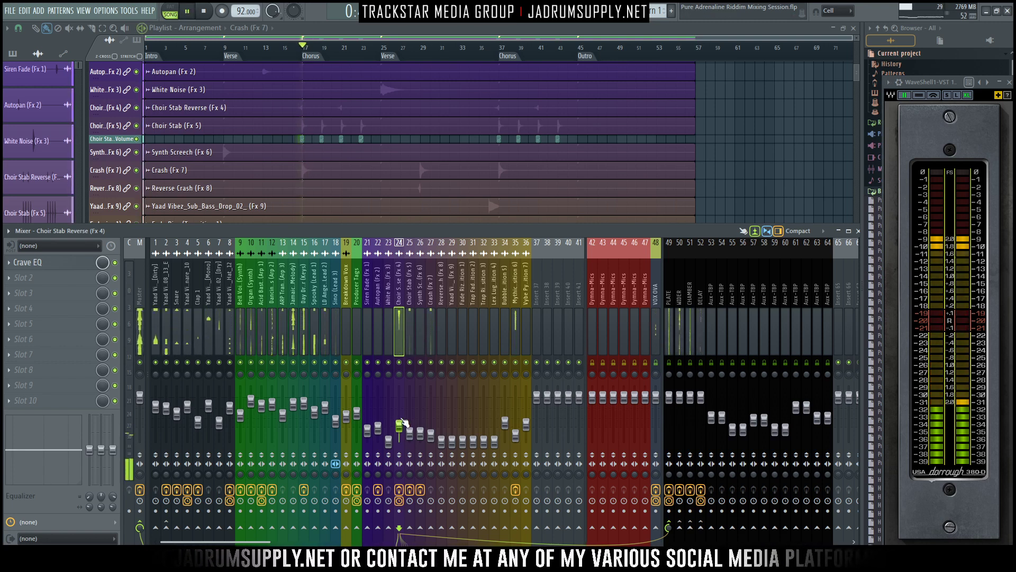
key("space")
key("space")
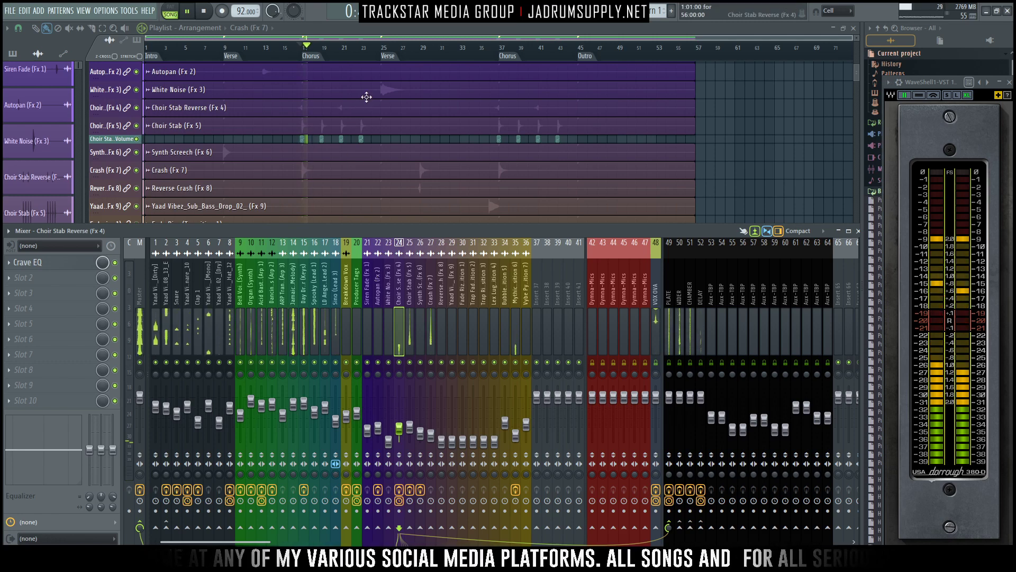
key("space")
- Locate the White Noise (Fx 3) hit, place the playhead at the second Verse and audition it with the mixer open
scroll(358, 101, "down", 1)
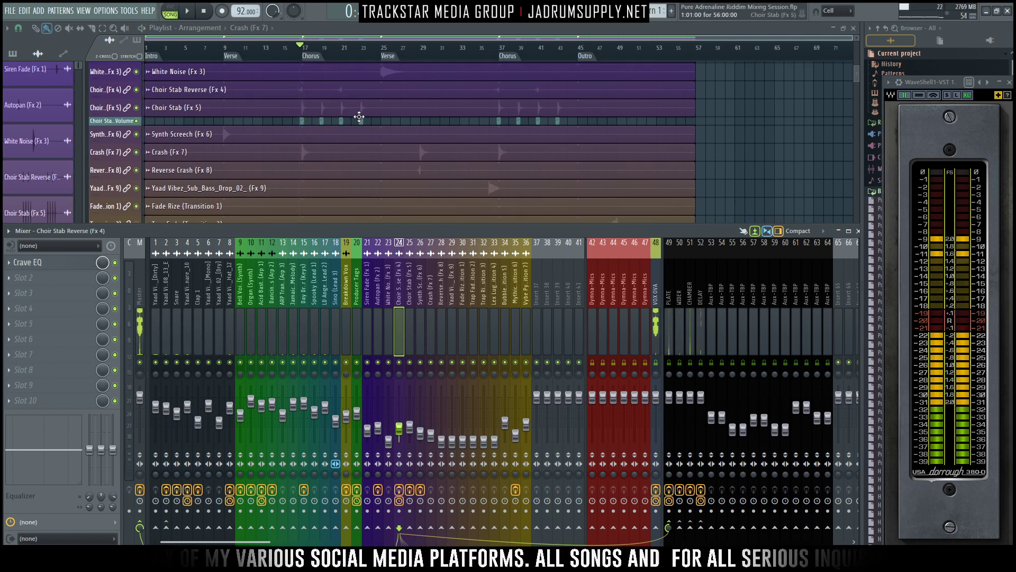
scroll(354, 109, "down", 1)
scroll(377, 99, "down", 2)
scroll(377, 99, "down", 5)
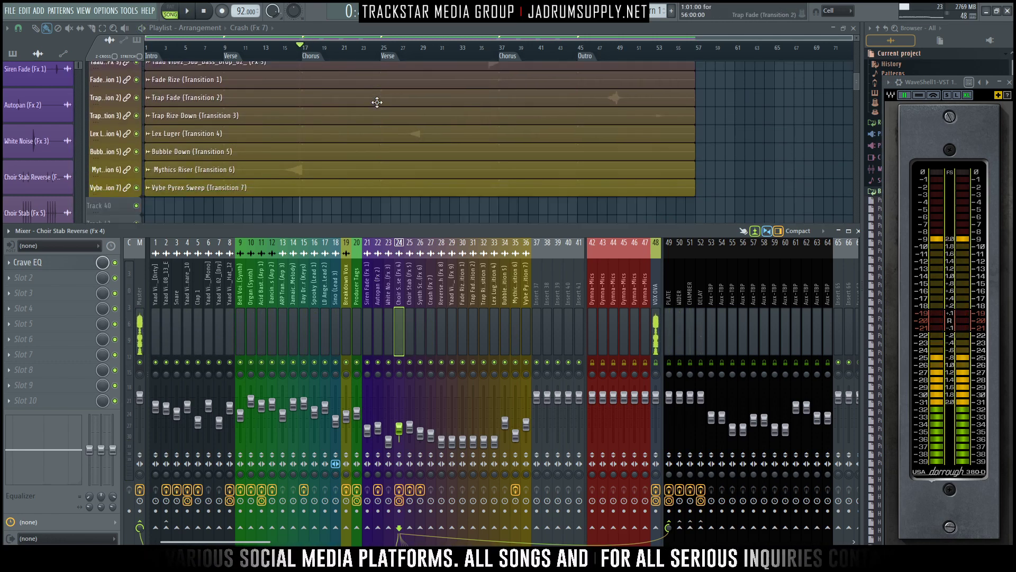
scroll(377, 100, "up", 9)
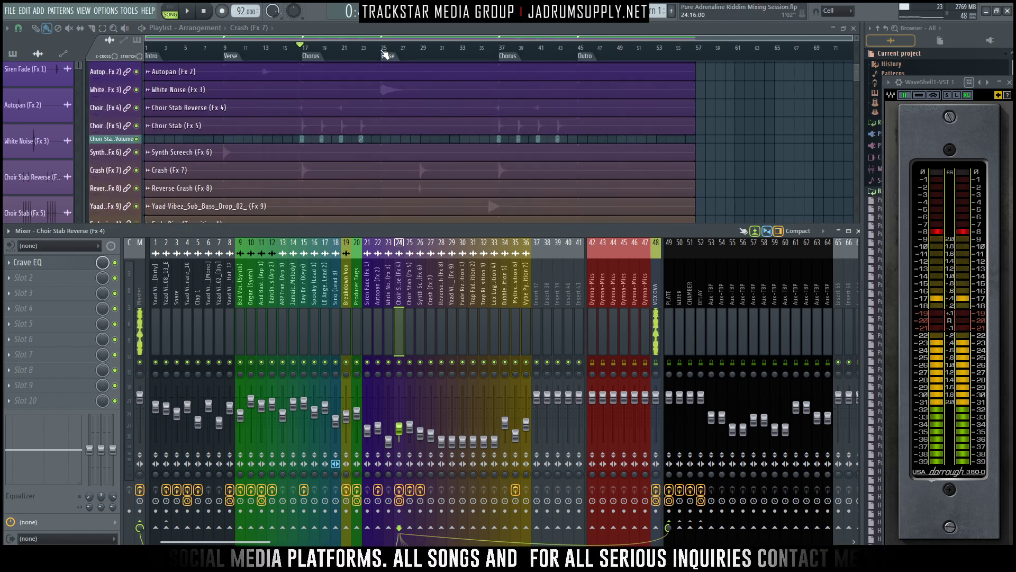
left_click(384, 52)
key("F9")
key("space")
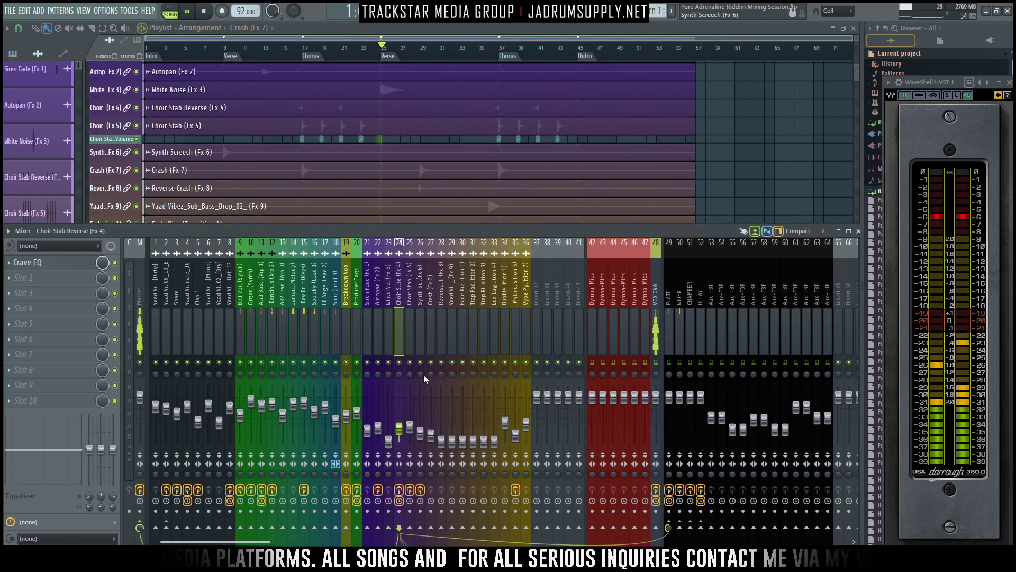
key("space")
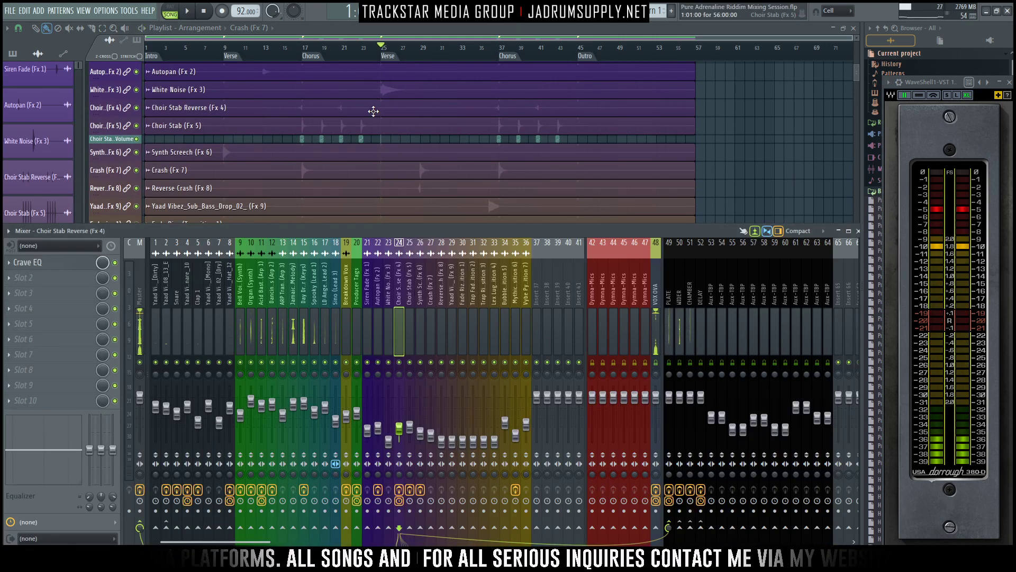
- Raise the White Noise (Fx 3) level to about -25.2 dB and audition the Verse entry
left_click(388, 442)
left_click_drag(388, 442, 389, 438)
key("space")
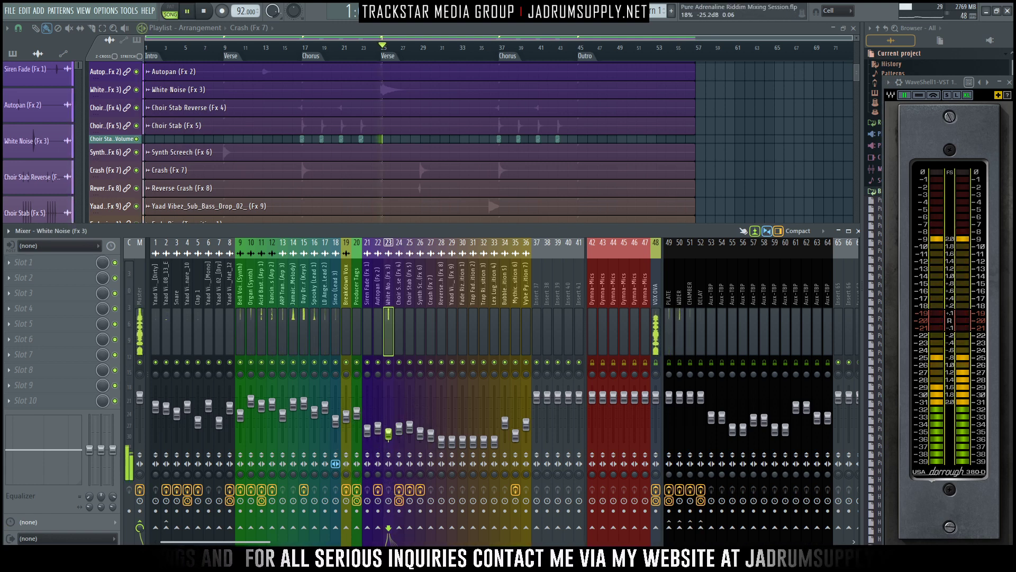
key("space")
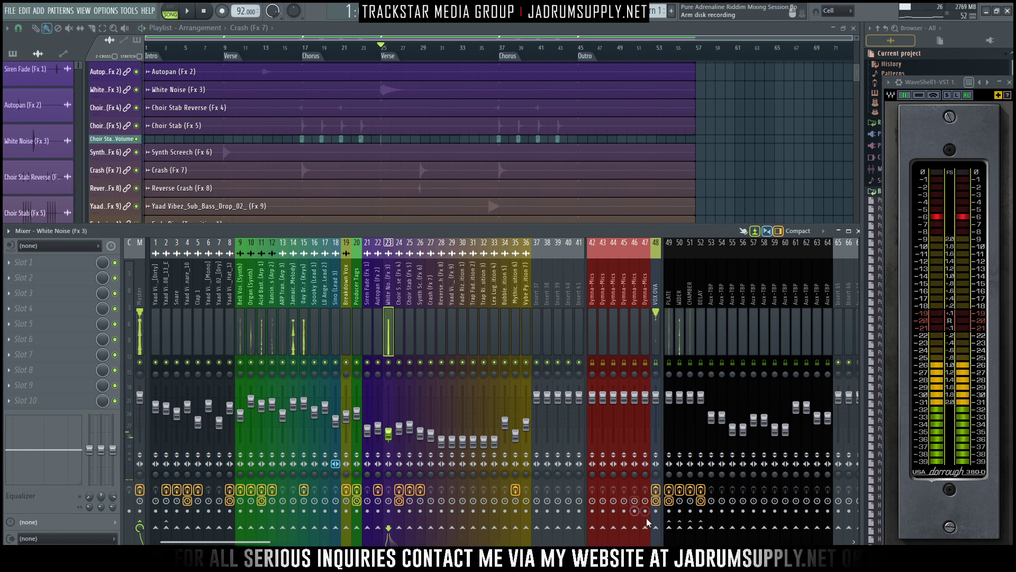
- Send White Noise (Fx 3) to the PLATE and CHAMBER auxes, and lower its level to about -28.5 dB during playback checks
key("space")
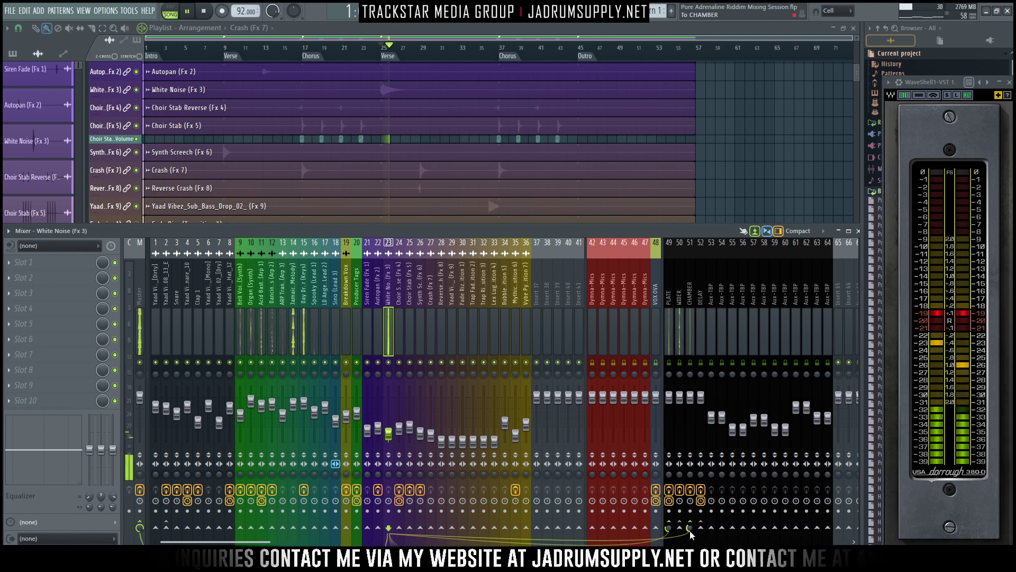
key("space")
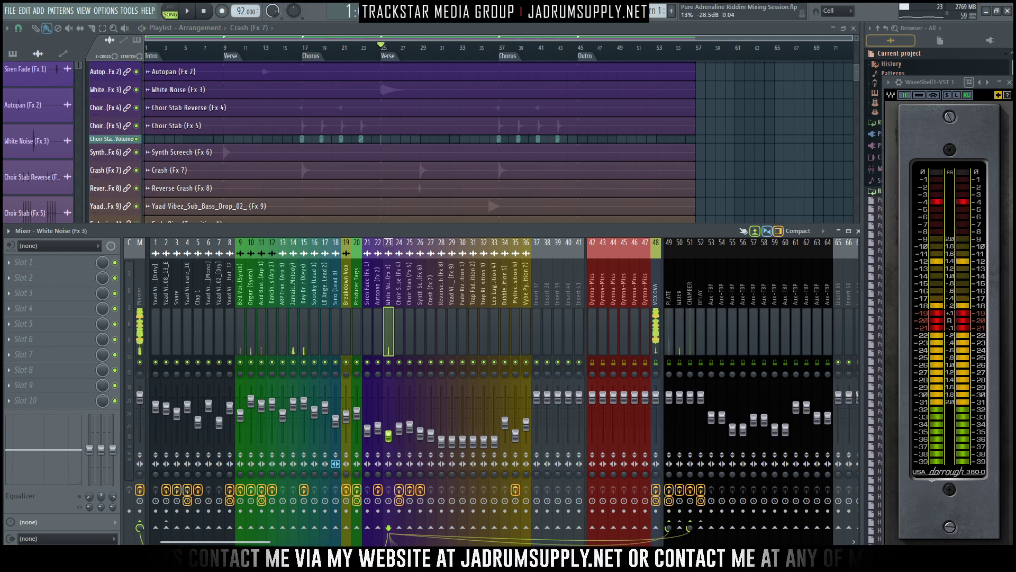
left_click_drag(389, 435, 390, 437)
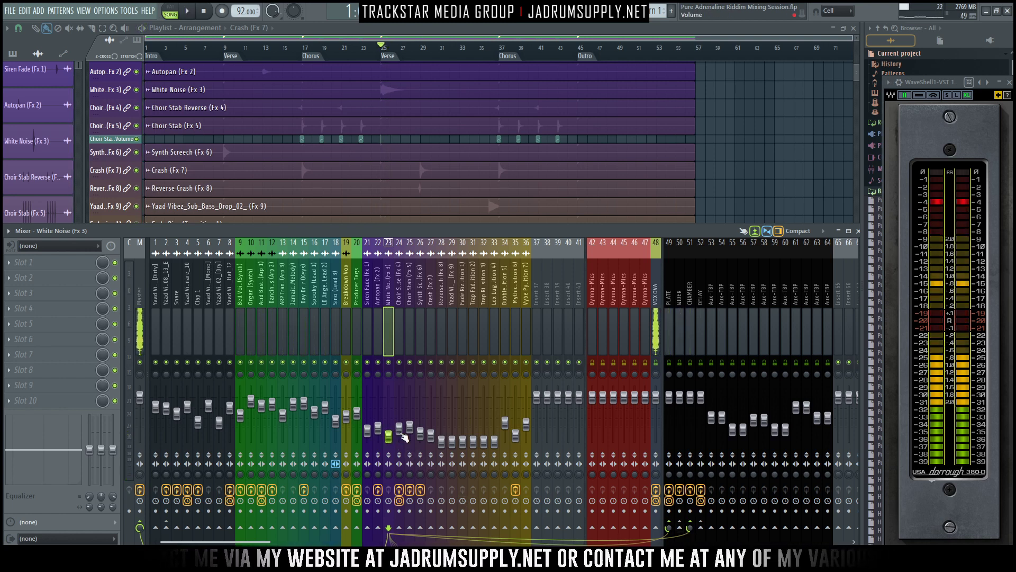
key("space")
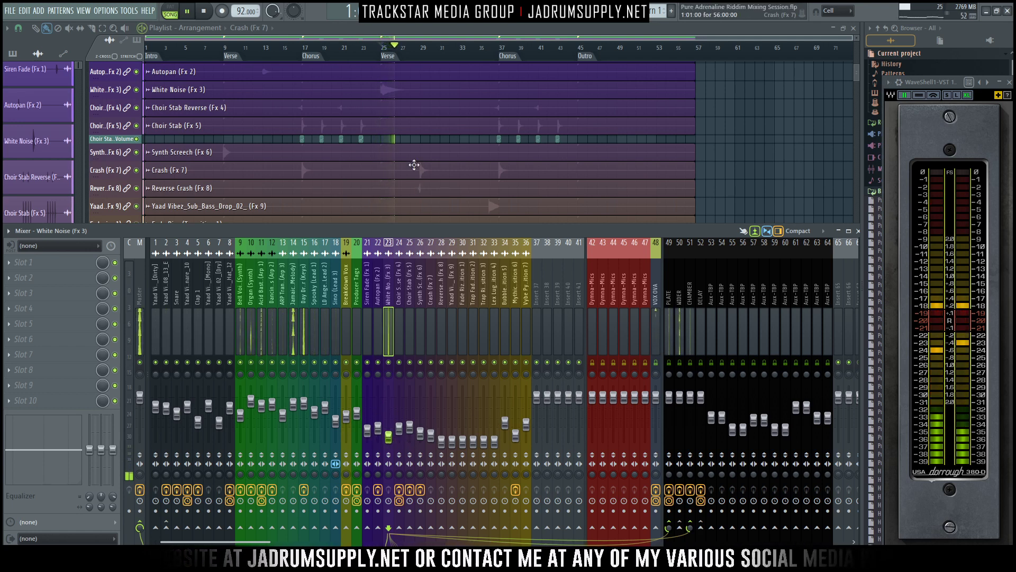
key("space")
- Play from bar 24 into the second Verse with the mixer open to check the White Noise and the following Crash
left_click(371, 51)
key("space")
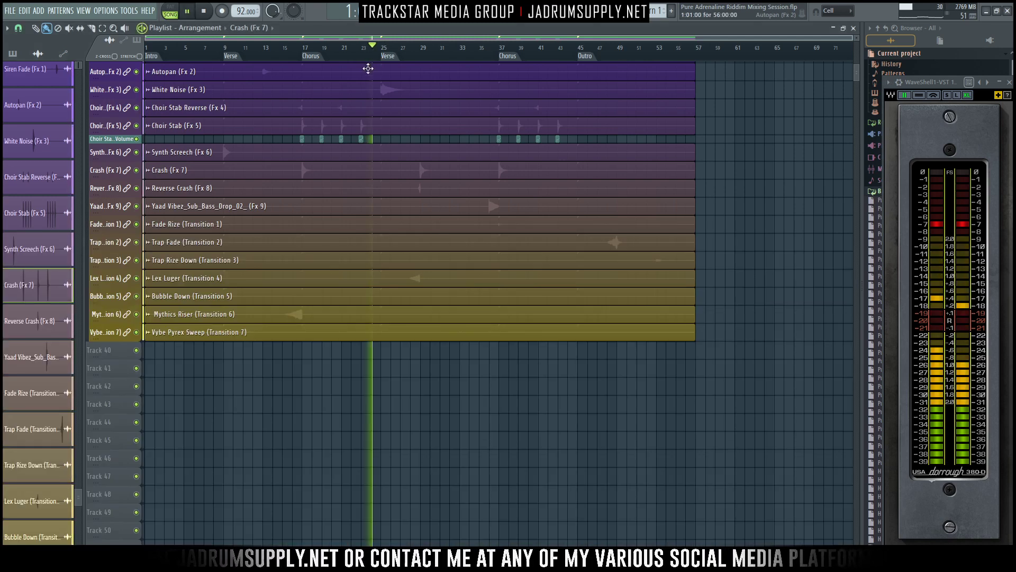
key("F9")
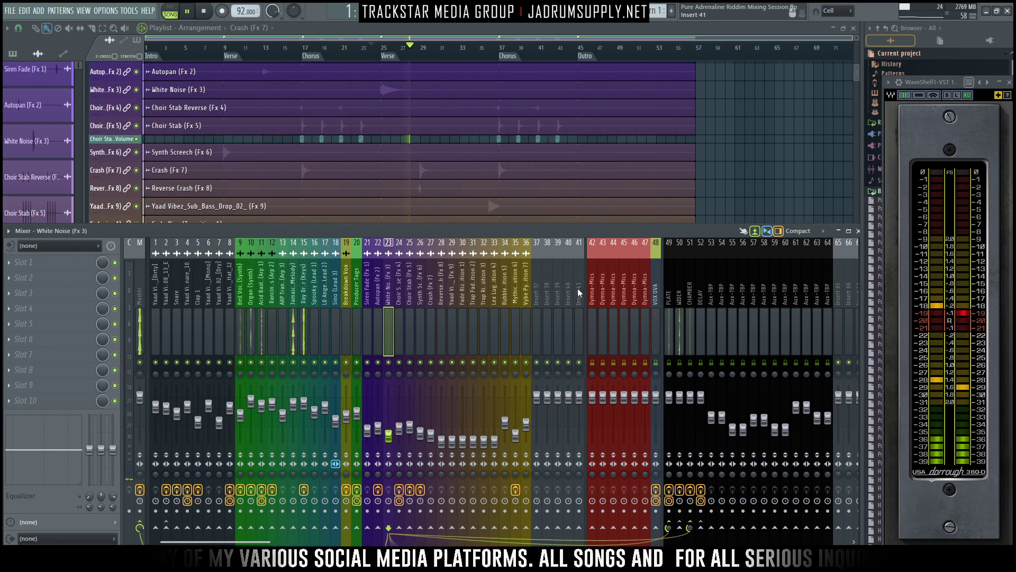
scroll(404, 107, "down", 2)
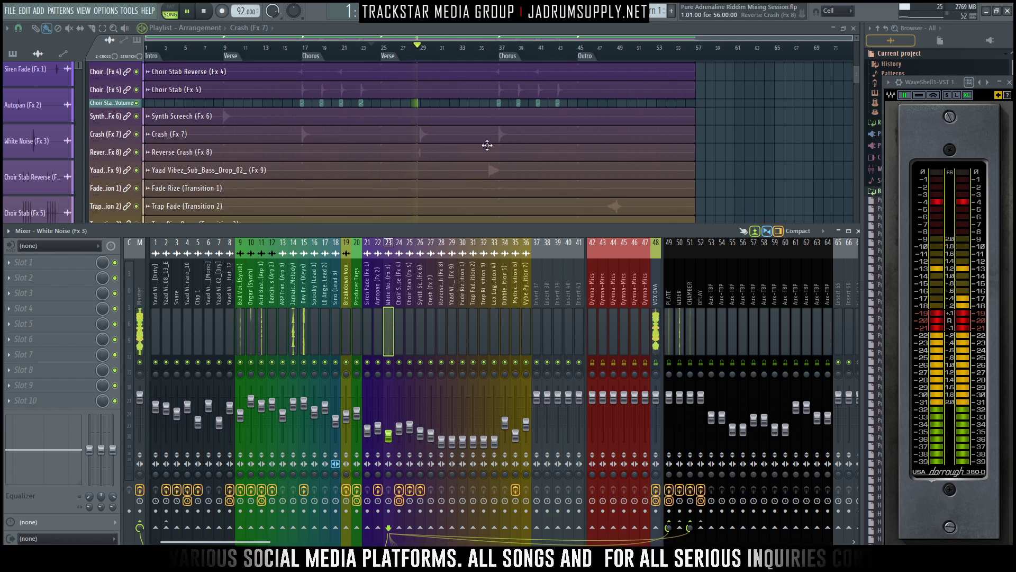
scroll(421, 127, "up", 4, "ctrl")
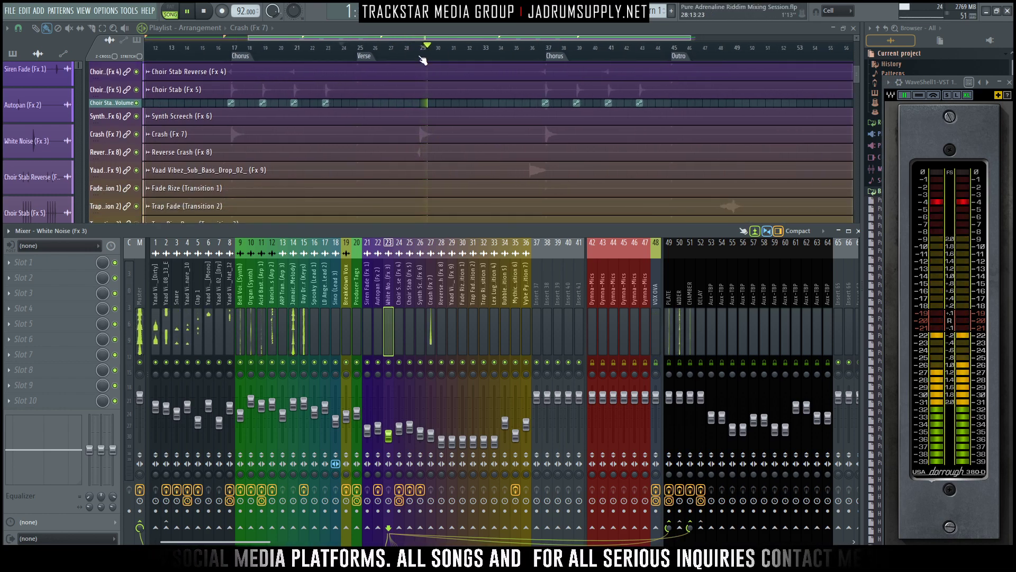
- Play from around bar 28 into the second Verse with the mixer open to check the Reverse Crash (Fx 8)
key("space")
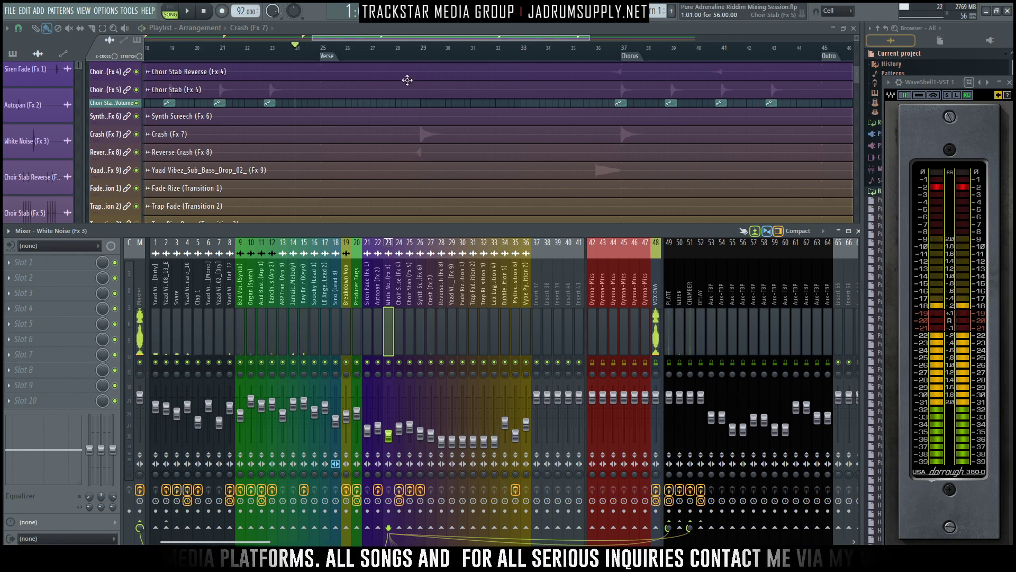
left_click(407, 48)
key("F9")
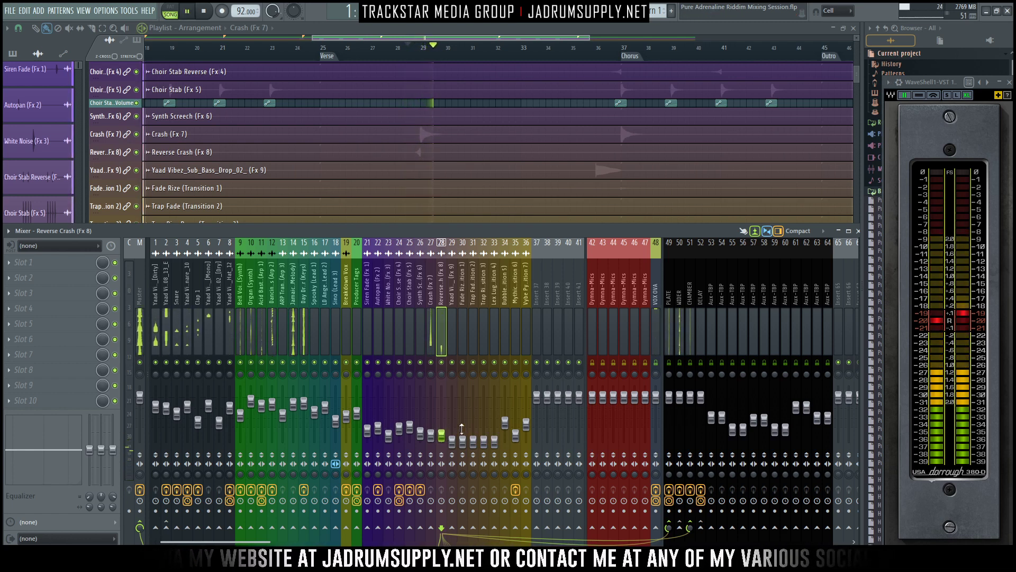
scroll(537, 154, "down", 3)
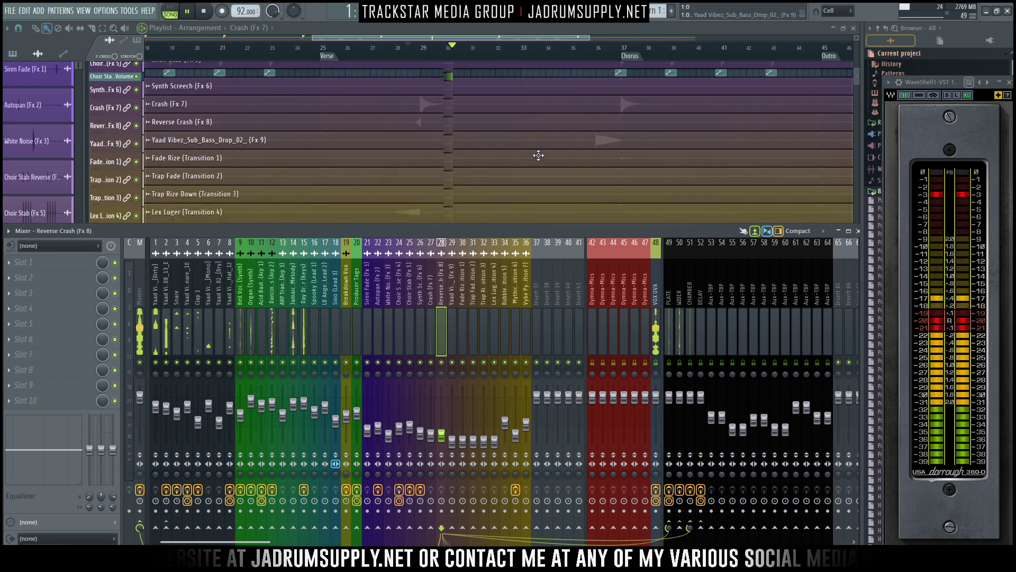
key("space")
scroll(455, 140, "up", 1)
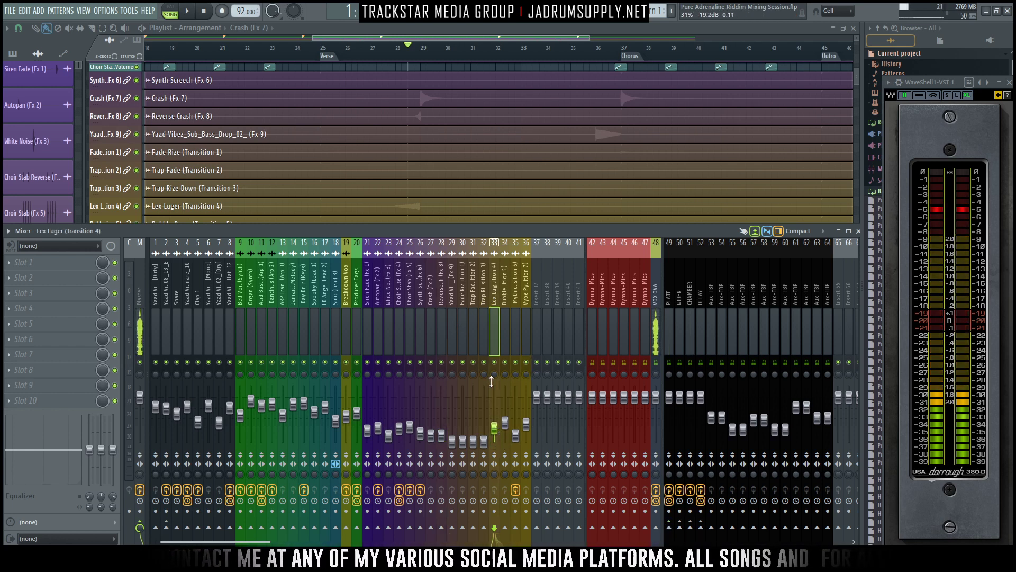
- Solo Lex Luger (Transition 4), audition it around bar 28, and return to the full playlist
right_click(496, 363)
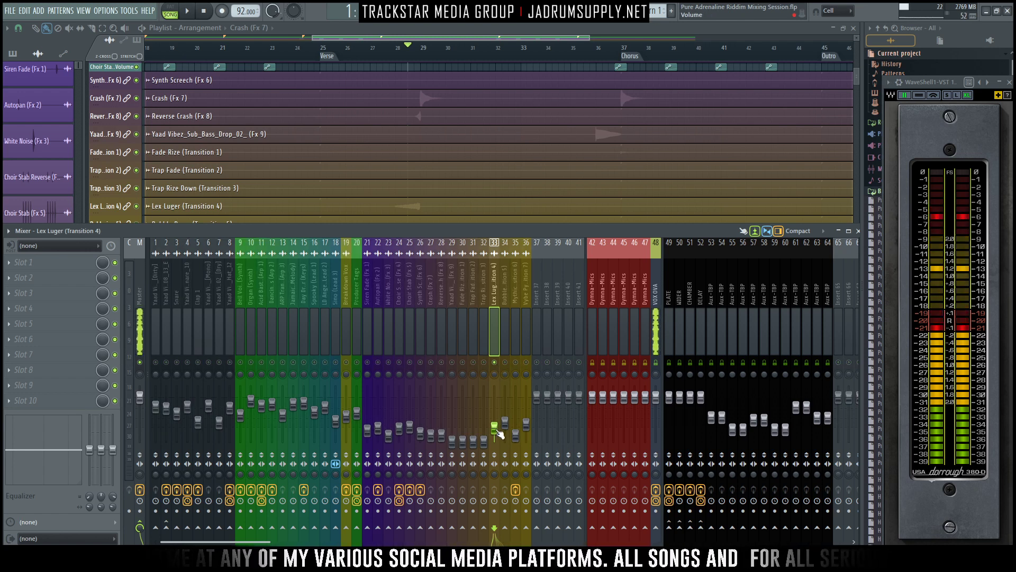
key("space")
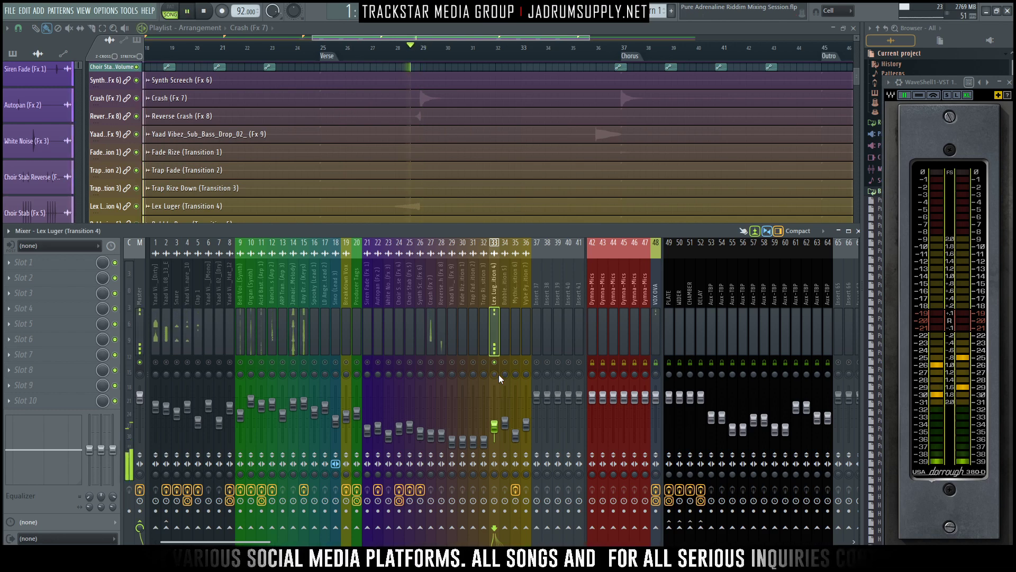
key("space")
key("F9")
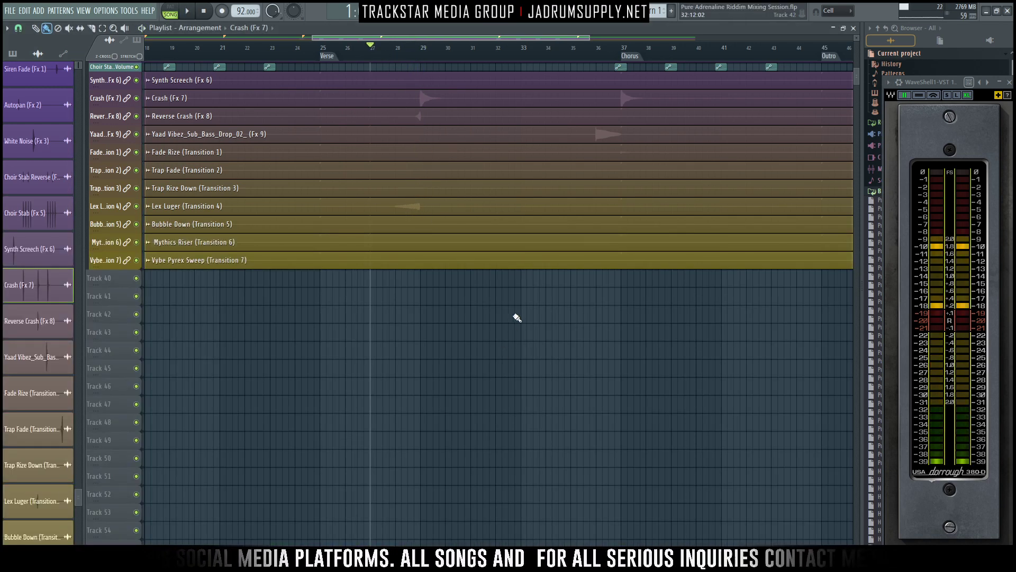
- Set up Lex Luger (Transition 4) aux sends including PLATE and WIDER, audition them, and unsolo the track
key("F9")
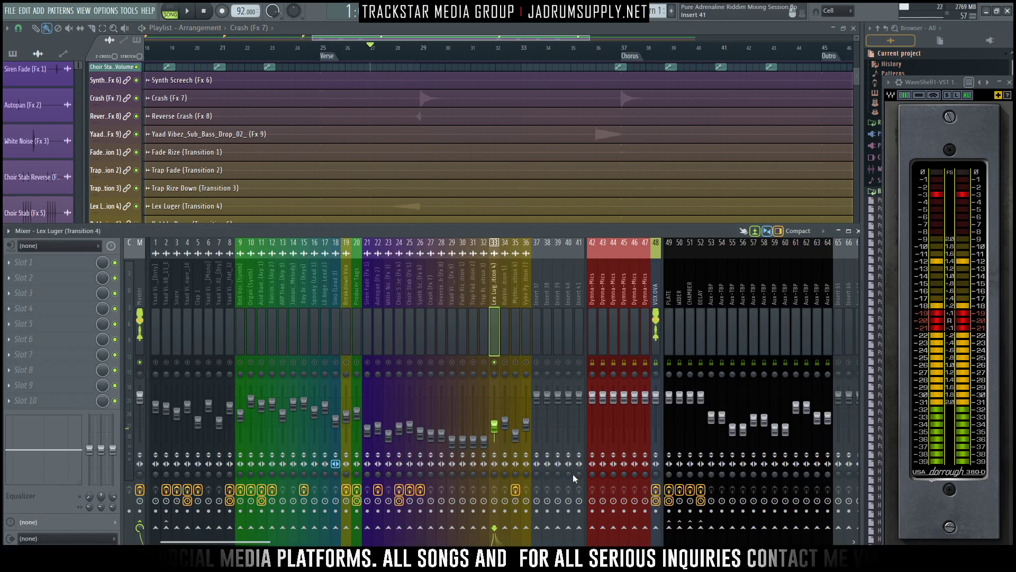
left_click(669, 527)
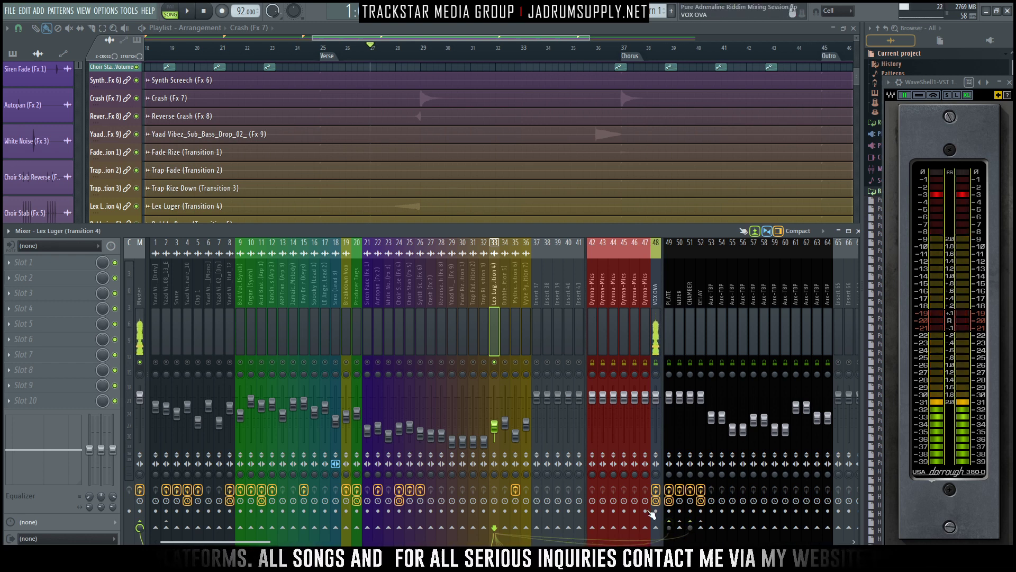
key("space")
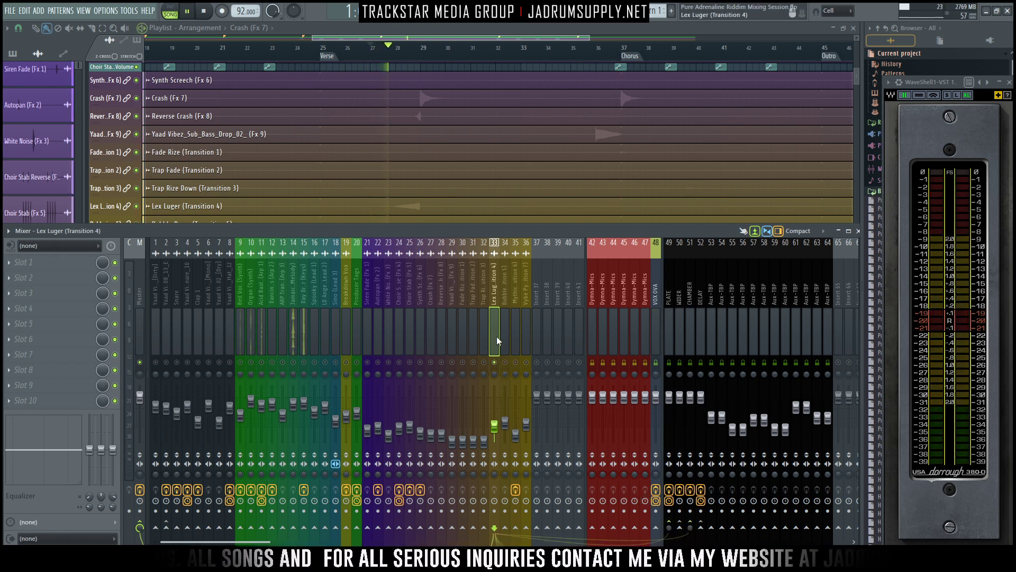
right_click(494, 362)
key("space")
key("space")
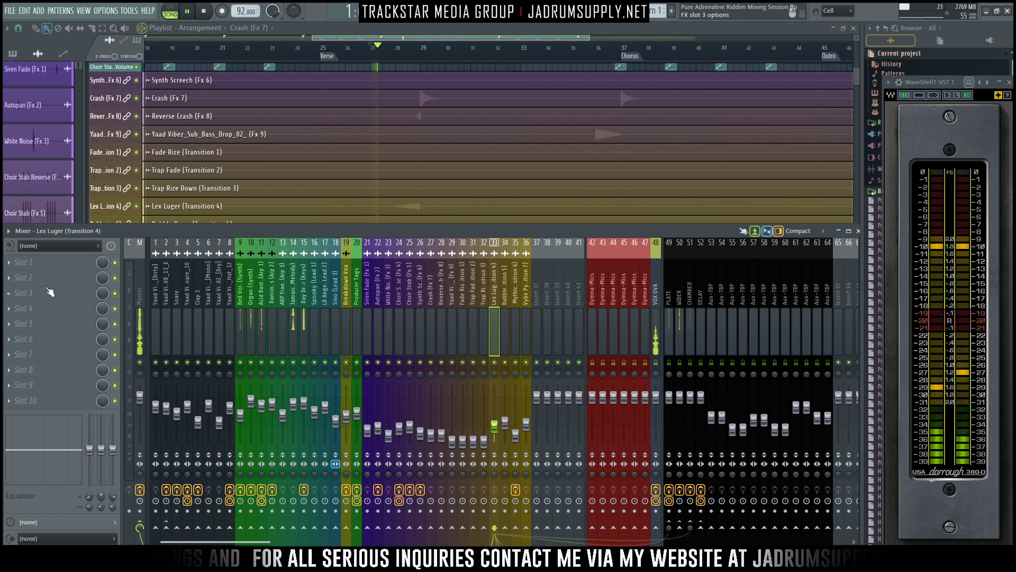
- Load Fruity parametric EQ 2 in the first effect slot of Lex Luger (Transition 4) and move its window over the mixer
left_click(61, 265)
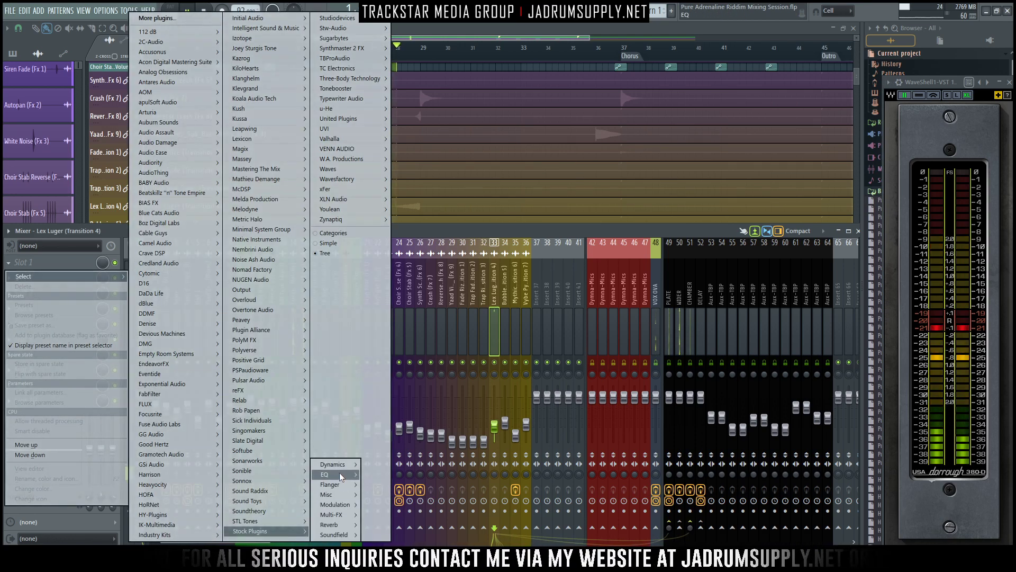
mouse_move(339, 472)
left_click(394, 472)
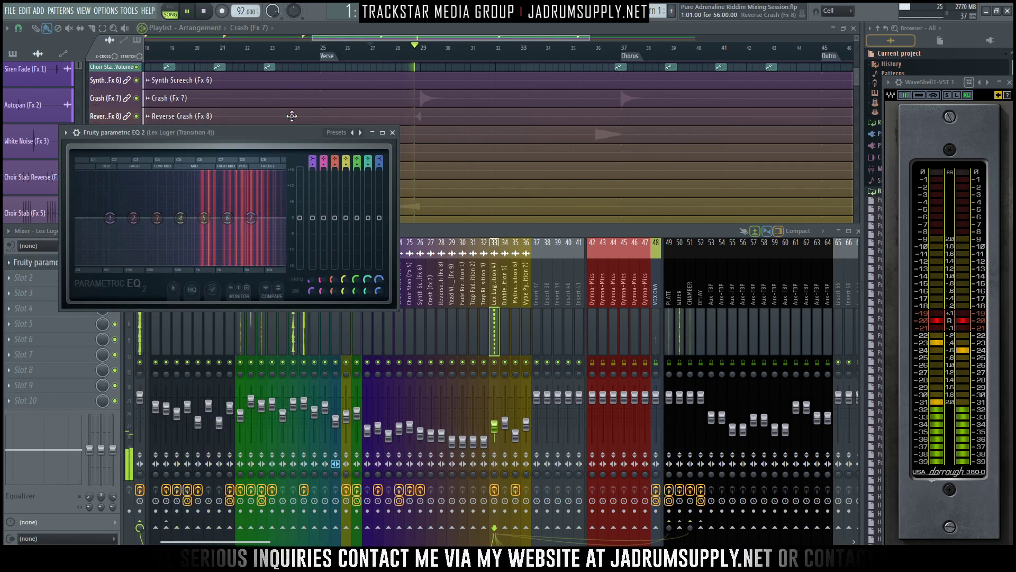
left_click_drag(287, 132, 691, 186)
- Raise the band 1 high-pass cutoff on Lex Luger's EQ, slightly reduce the highest band, and play it back
key("space")
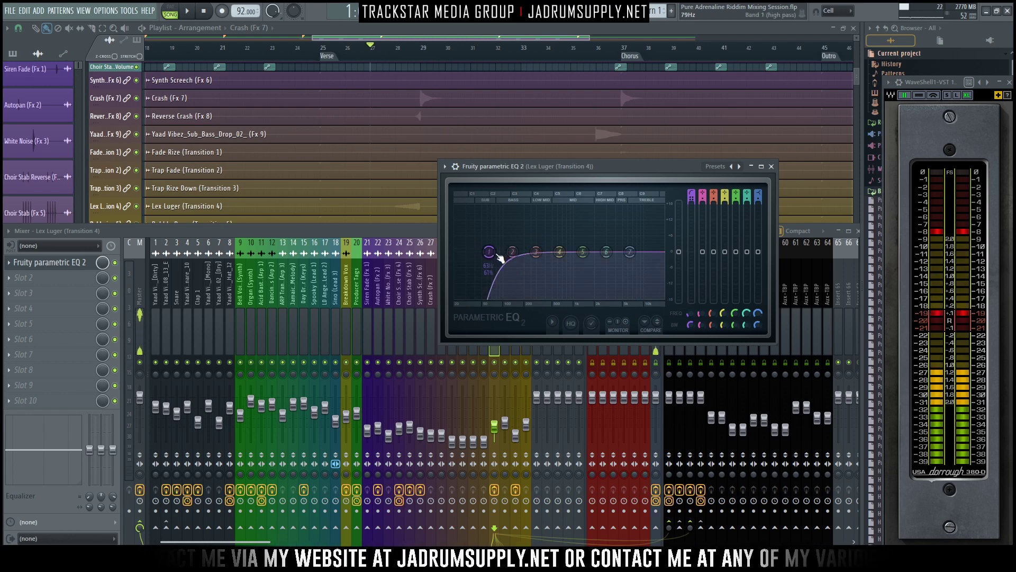
left_click_drag(497, 255, 522, 255)
key("space")
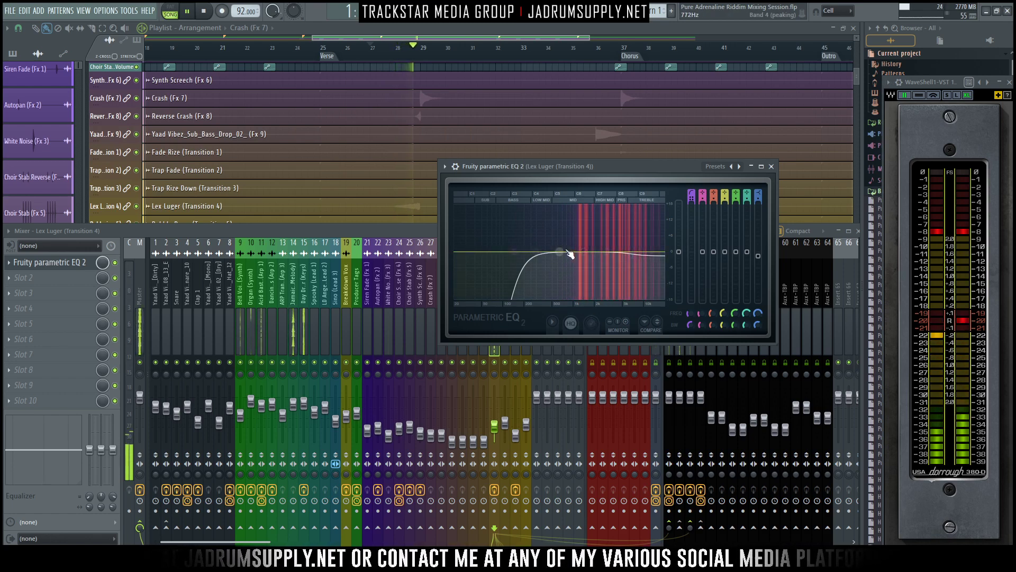
- Move the EQ window aside, adjust Lex Luger's PLATE send, and add a send to the DELAY aux
left_click_drag(687, 166, 516, 83)
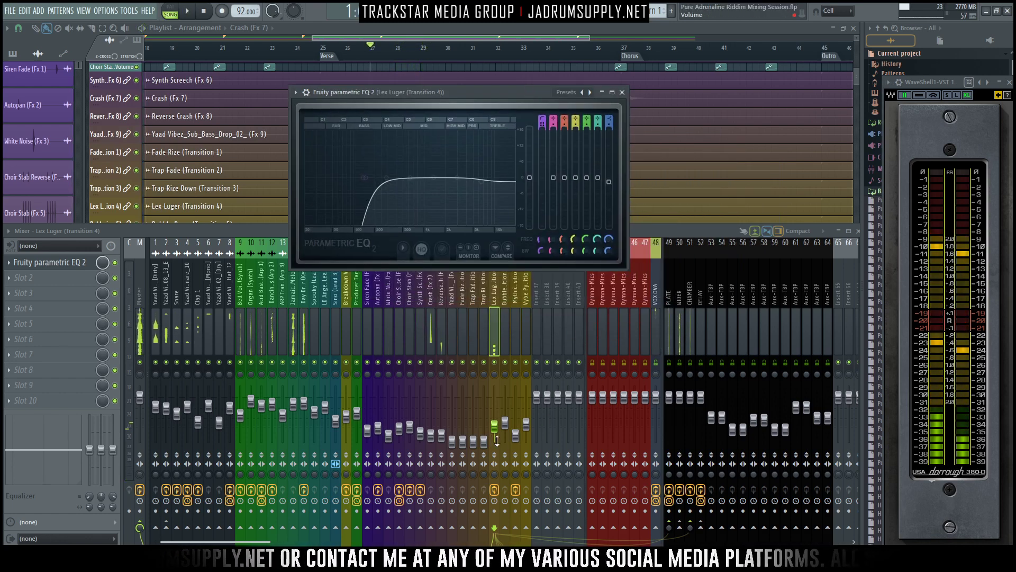
left_click(669, 527)
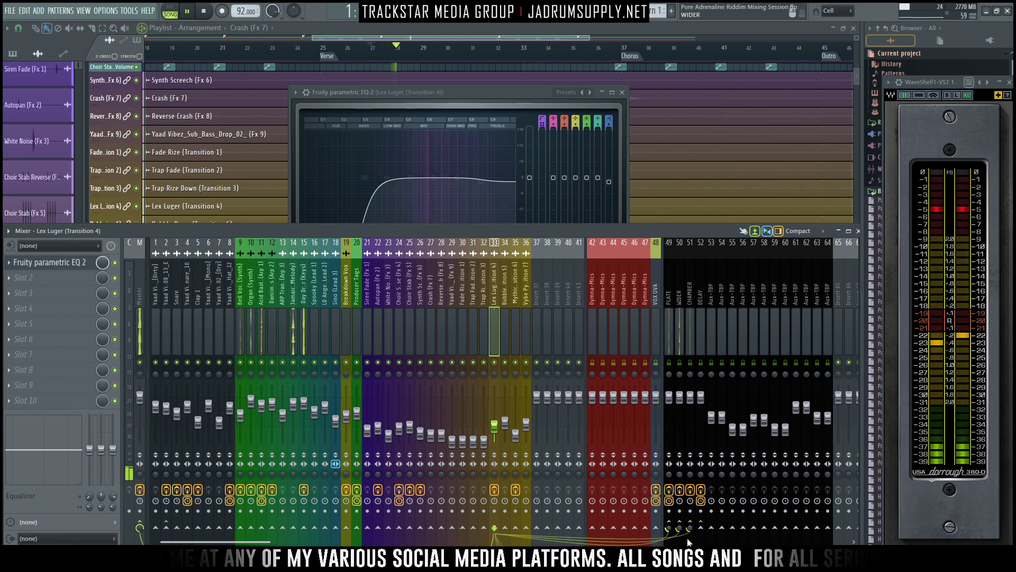
left_click(700, 528)
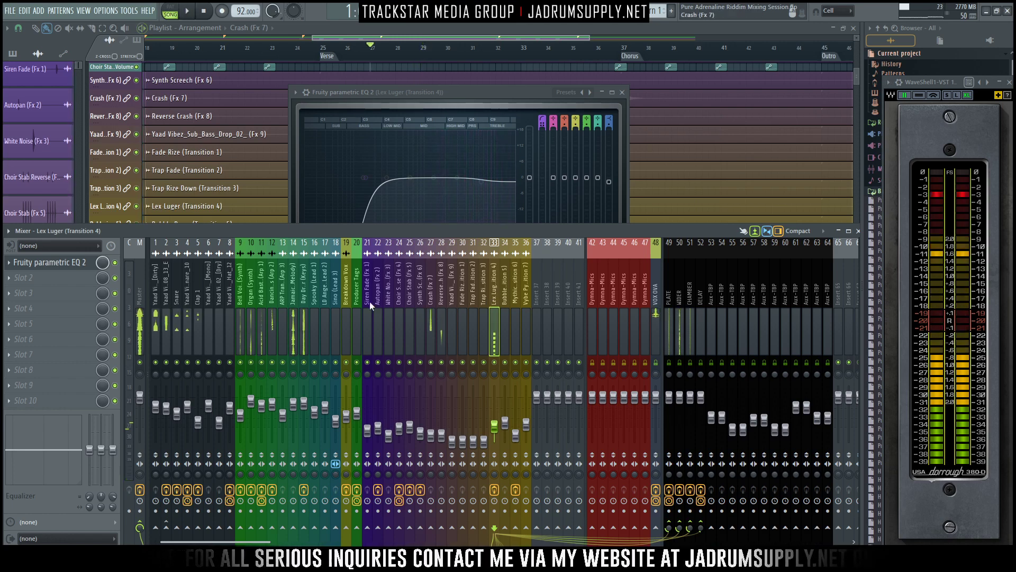
left_click(51, 274)
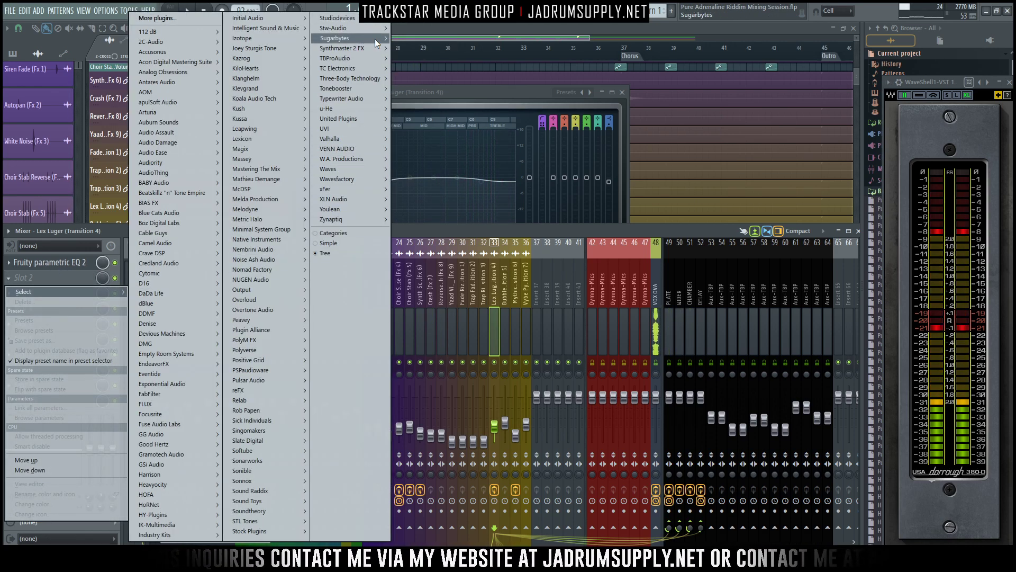
mouse_move(377, 40)
mouse_move(419, 39)
left_click(469, 39)
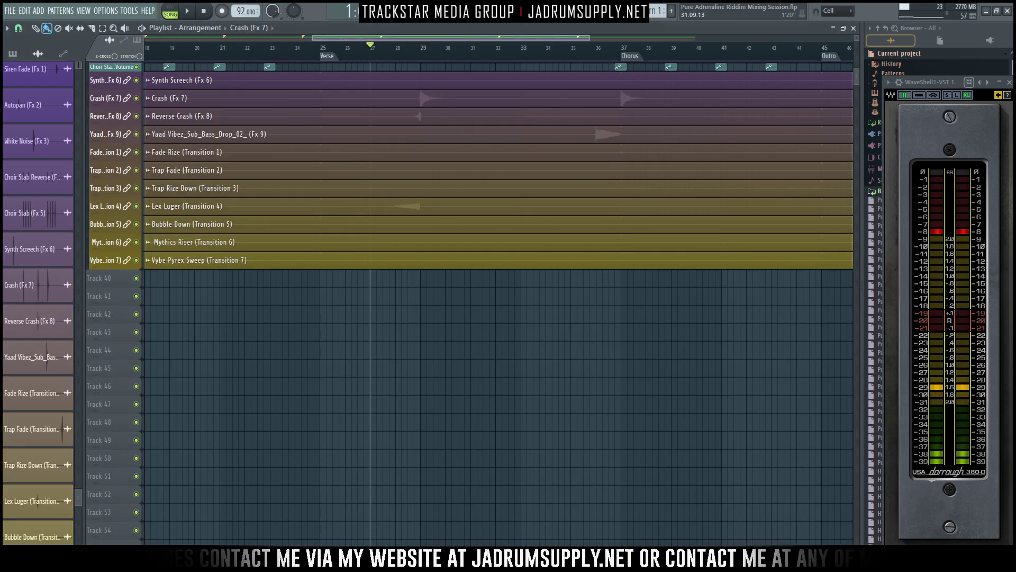
key("F9")
- Load the Sugar Bytes Effectrix plugin into slot 2 of Lex Luger (Transition 4)
left_click(49, 276)
left_click(49, 277)
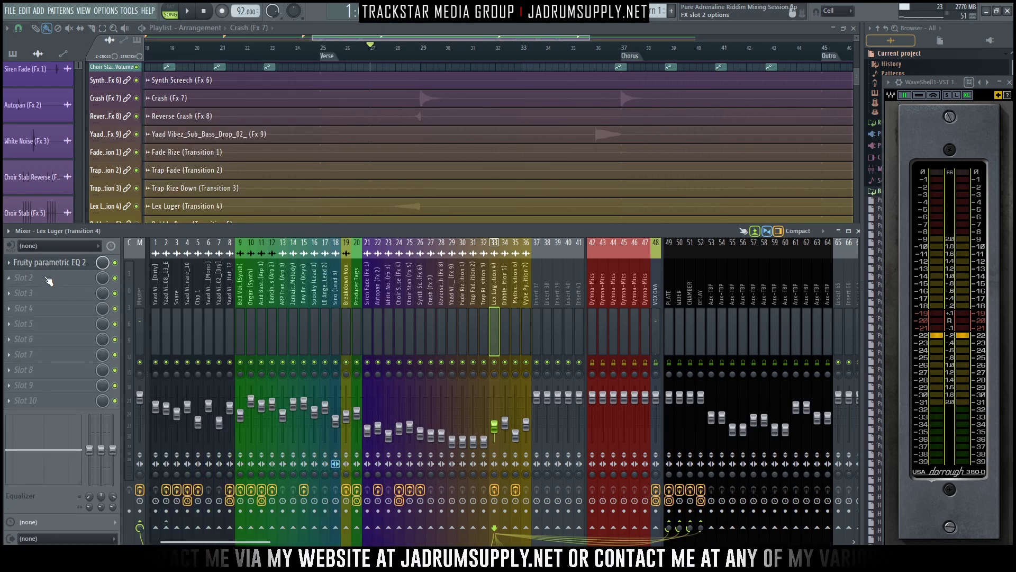
left_click(50, 279)
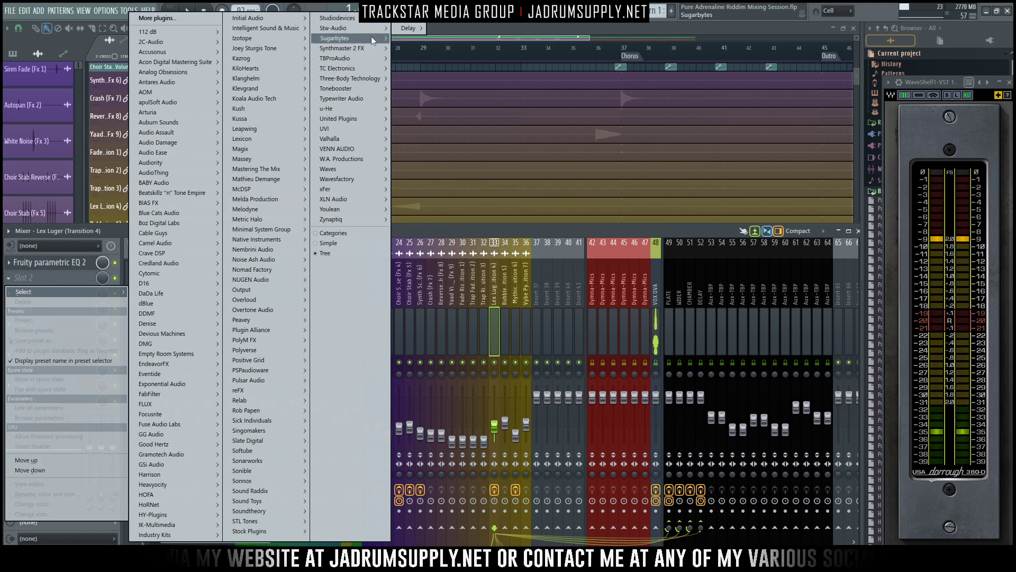
mouse_move(372, 39)
left_click(411, 40)
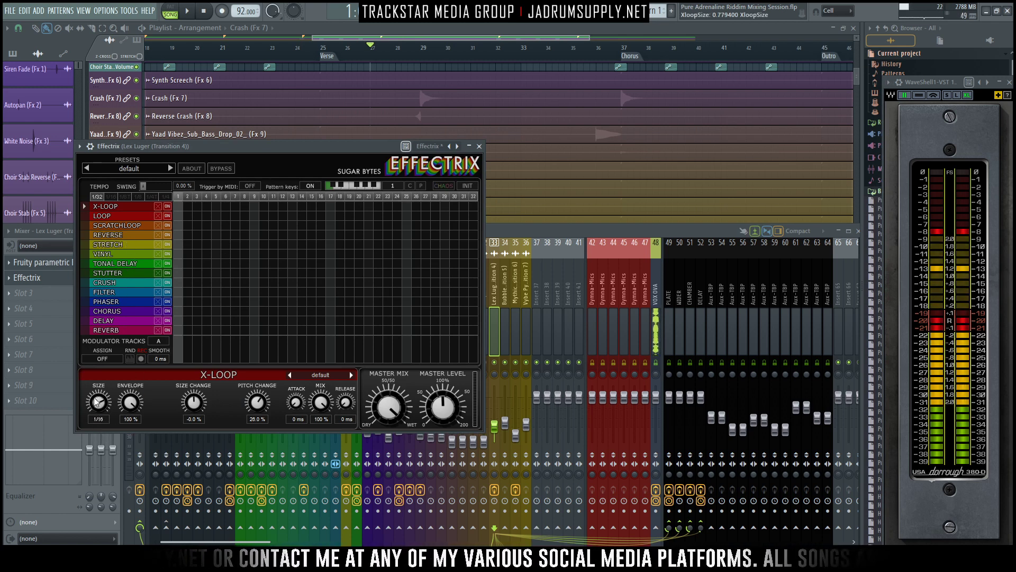
- Place a Vinyl block over steps 29 to 32 in Effectrix and audition the transition into the Verse
left_click_drag(97, 439, 102, 389)
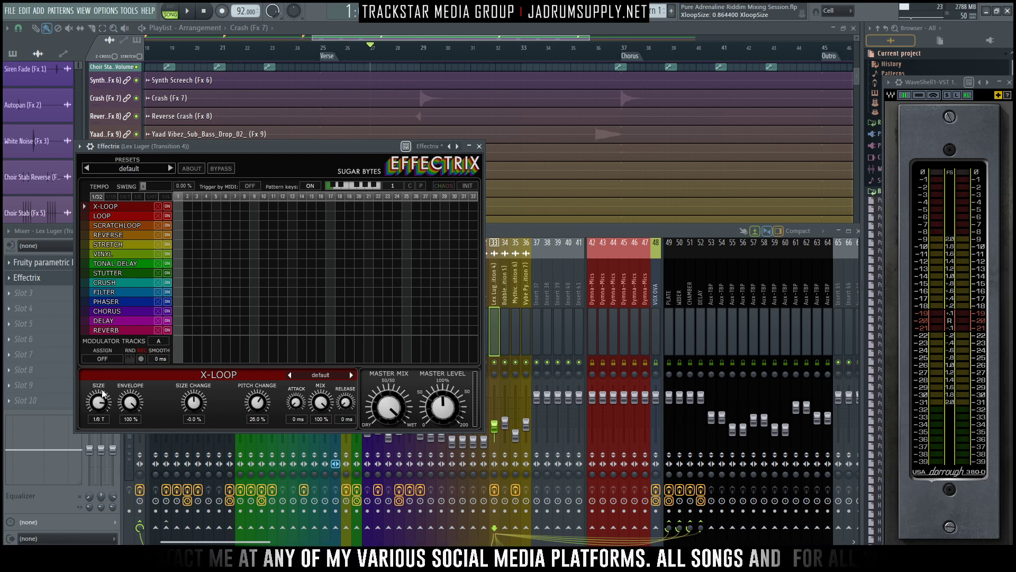
left_click(116, 254)
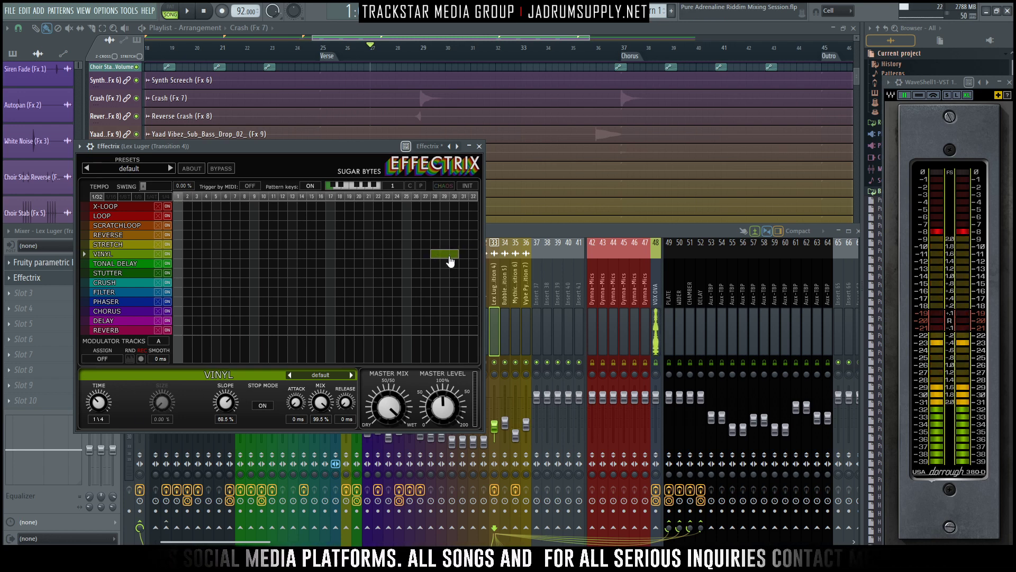
left_click_drag(462, 252, 485, 257)
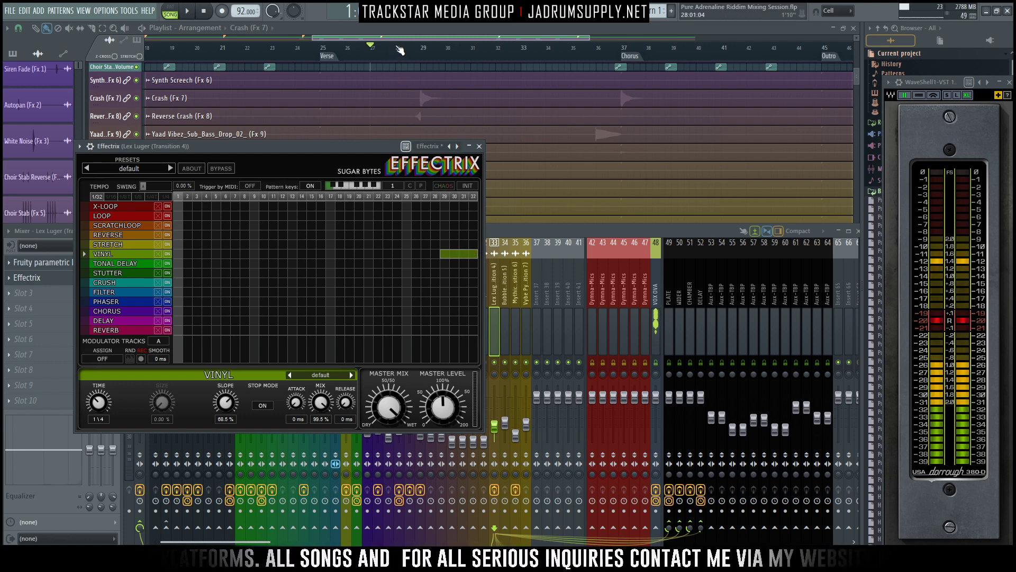
left_click_drag(319, 147, 402, 151)
key("space")
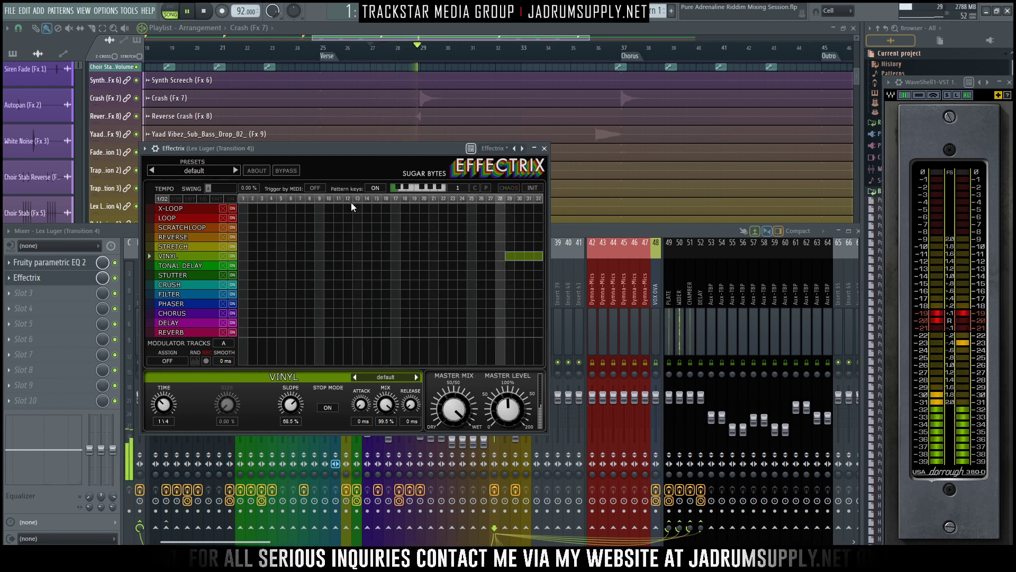
key("space")
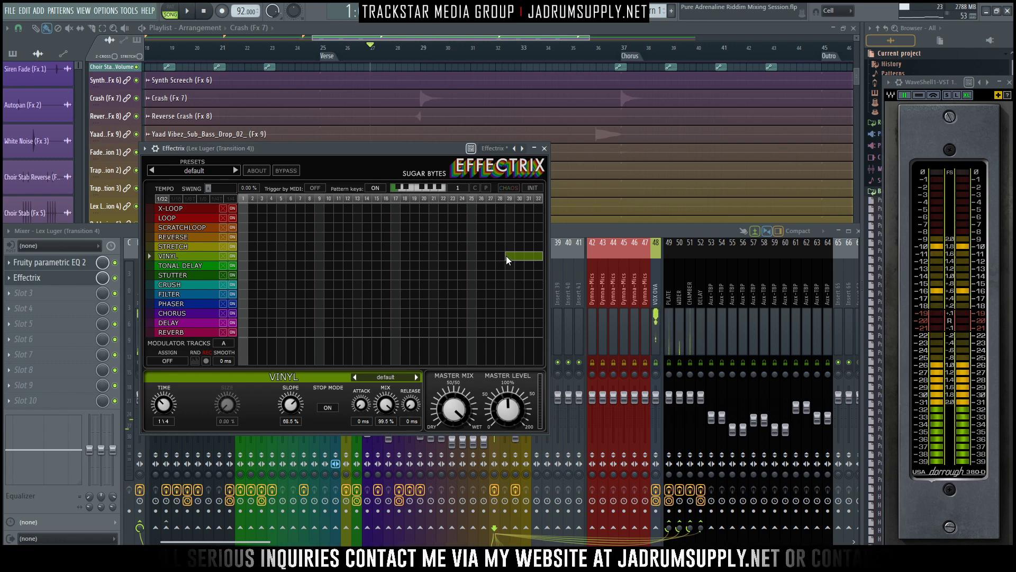
- Extend the Vinyl block back to cover steps 25 to 32 and play the transition again
left_click_drag(506, 256, 472, 258)
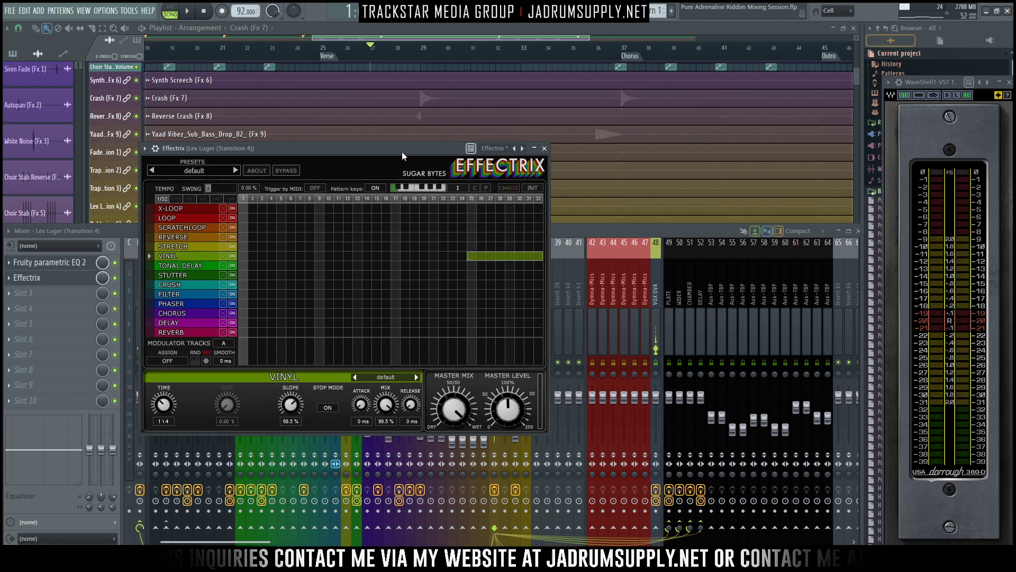
left_click_drag(402, 151, 435, 222)
key("space")
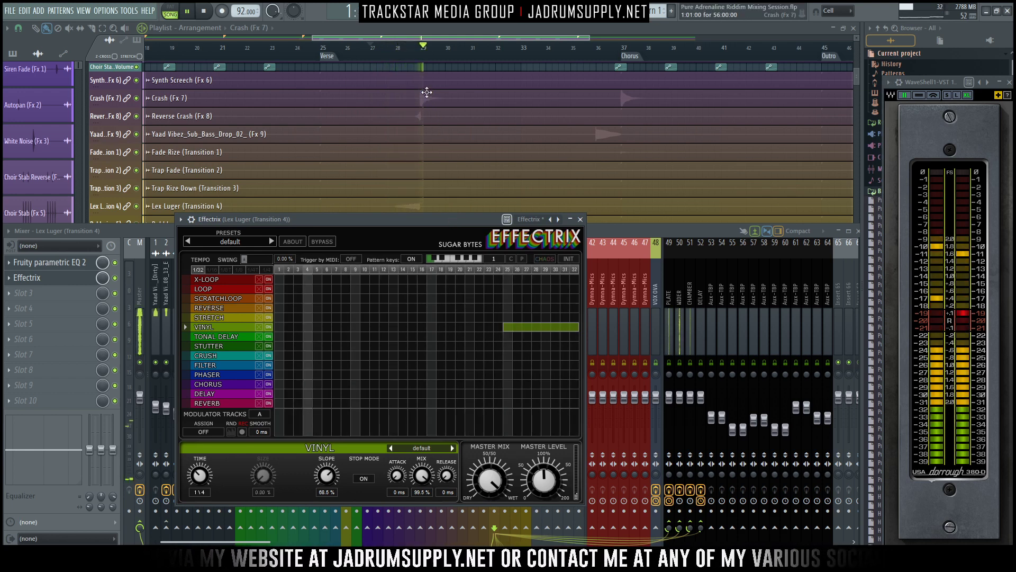
- Select bar 28 in the timeline as the loop region and play it with the mixer open
left_click_drag(422, 51, 397, 53)
key("space")
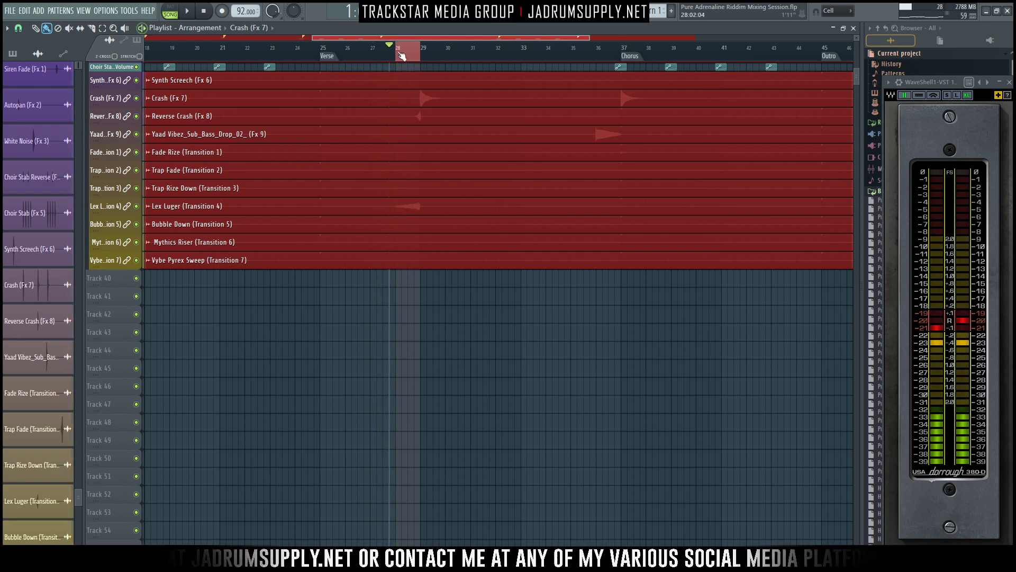
key("space")
key("F9")
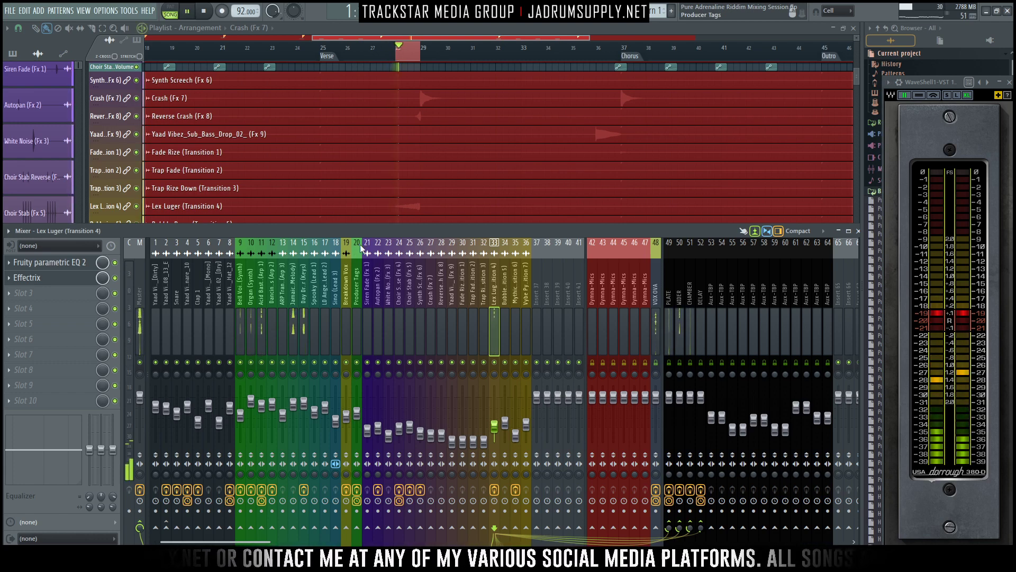
- Reopen Effectrix on Lex Luger and set the Vinyl Slope and Mix both to 100%
left_click(57, 277)
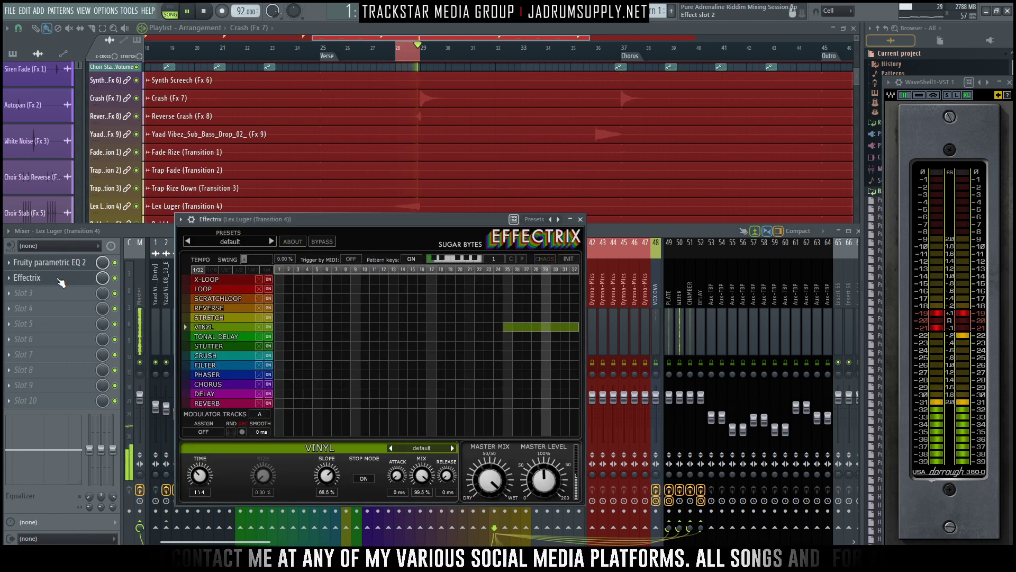
left_click_drag(324, 478, 316, 415)
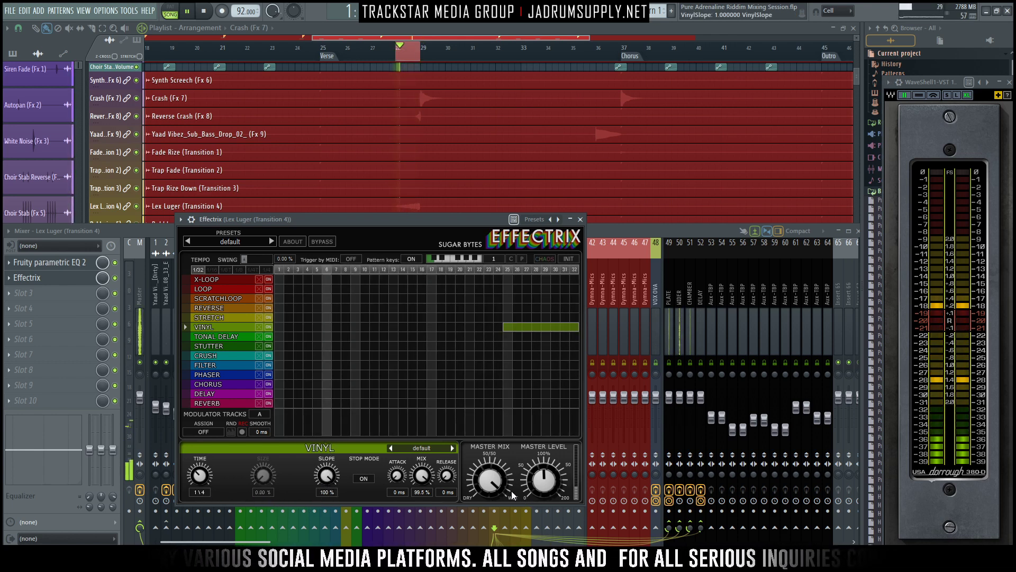
left_click_drag(420, 478, 407, 424)
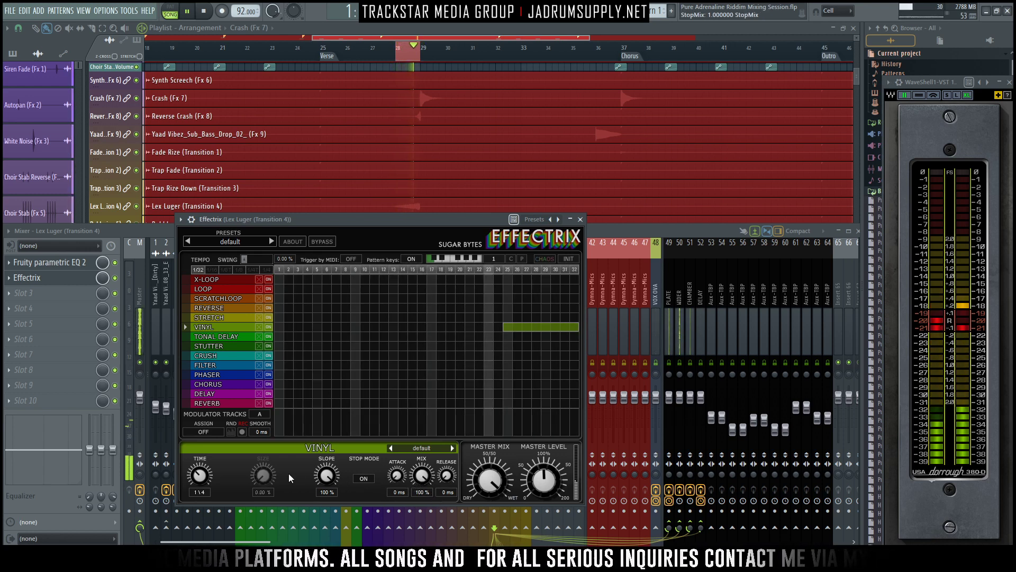
- Try Stretch, Reverse and Loop blocks in turn over steps 21 to 24 of the Effectrix sequencer, removing each one
left_click(220, 307)
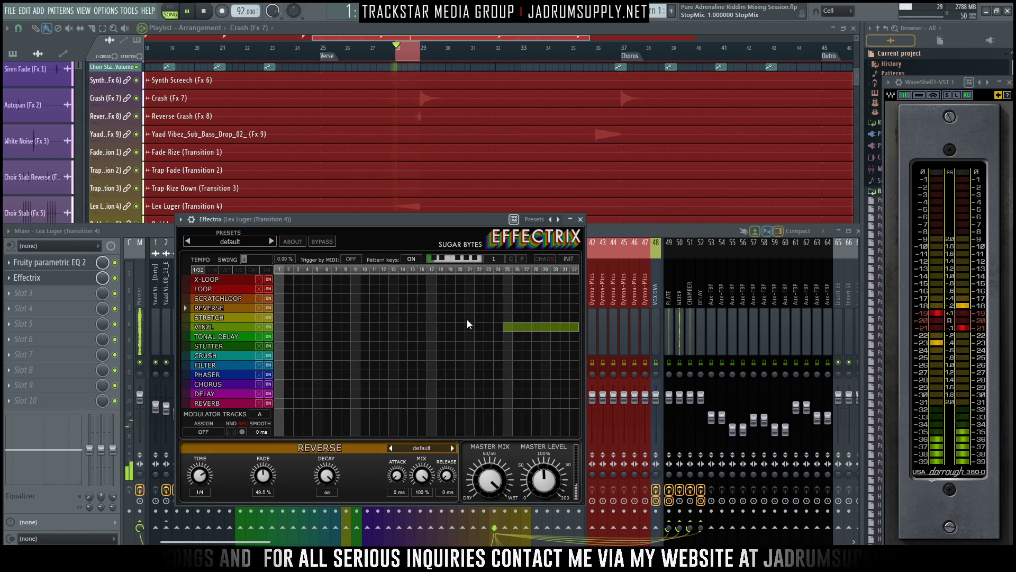
mouse_move(459, 318)
left_mouse_down()
mouse_move(501, 319)
mouse_move(466, 323)
left_mouse_up()
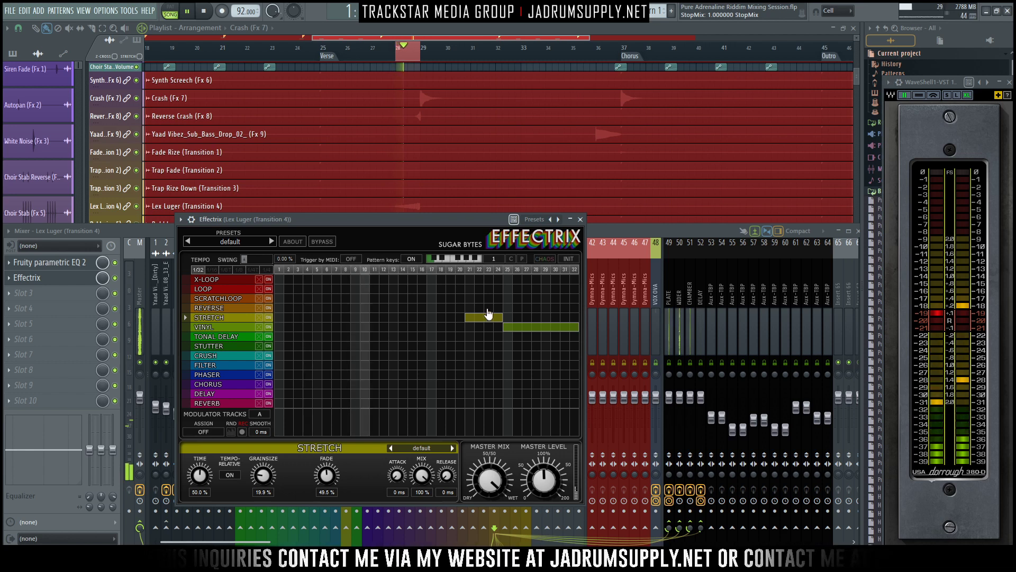
left_click_drag(471, 308, 503, 311)
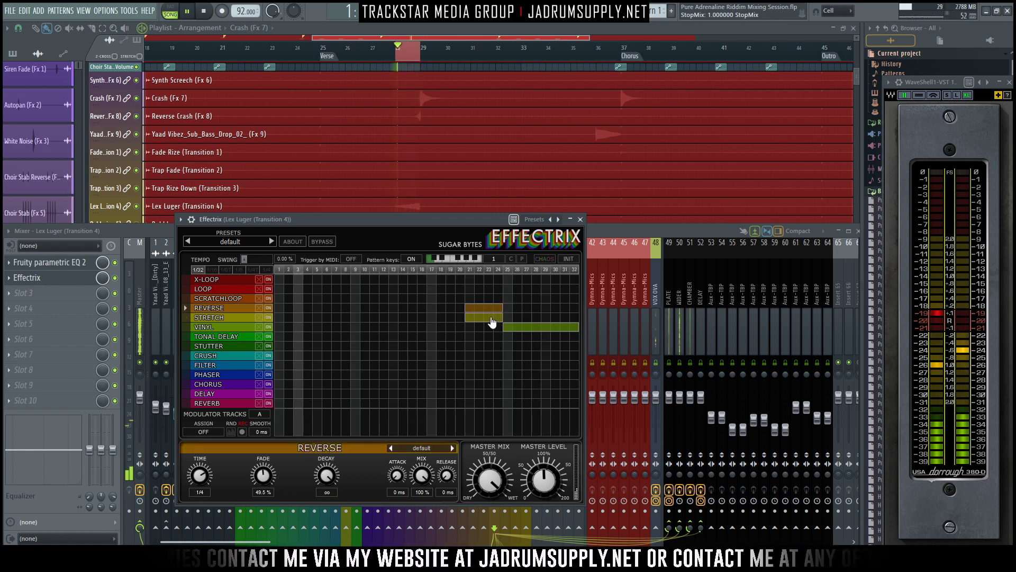
right_click(487, 316)
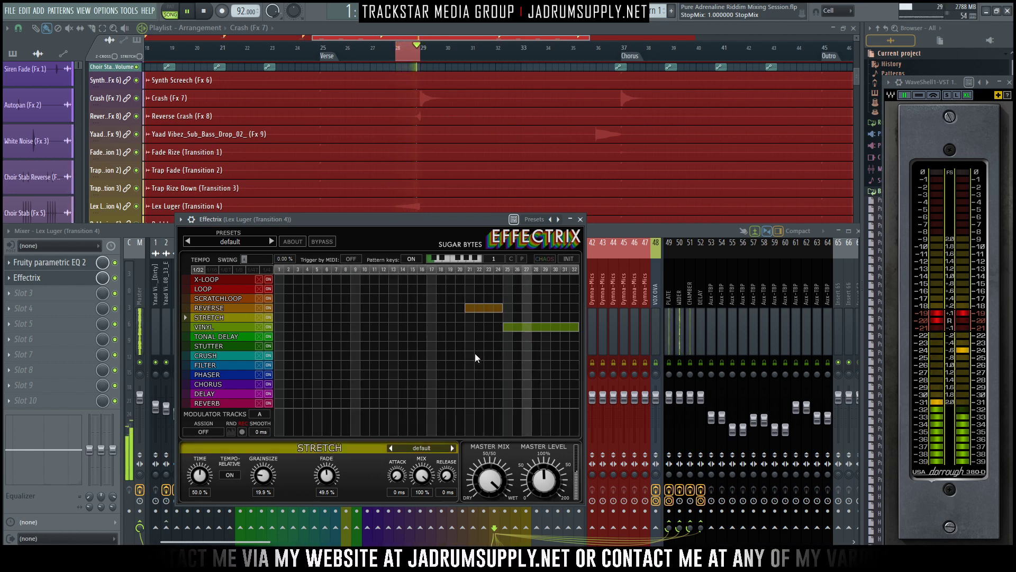
left_click(479, 307)
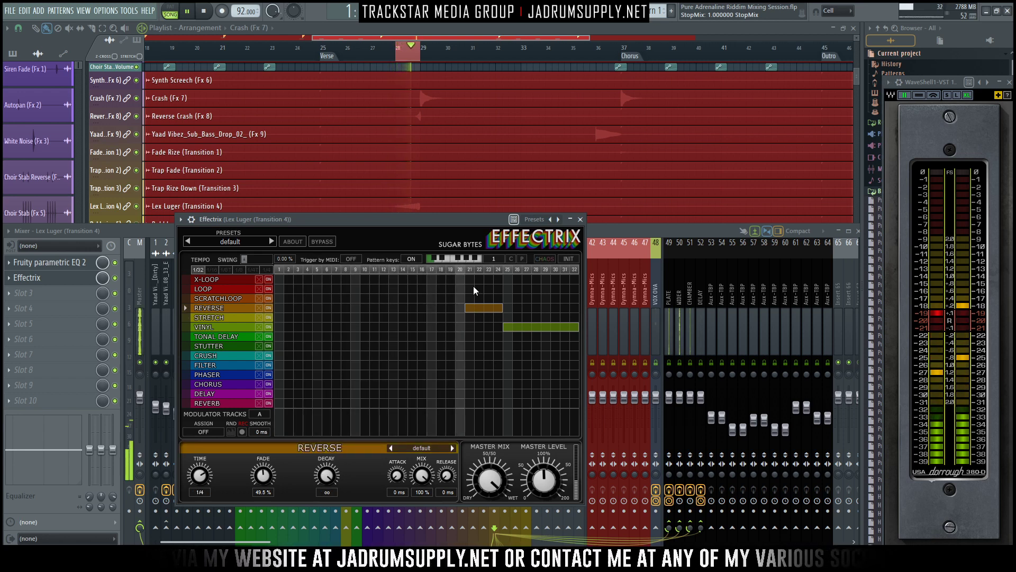
left_click_drag(458, 289, 500, 288)
right_click(485, 308)
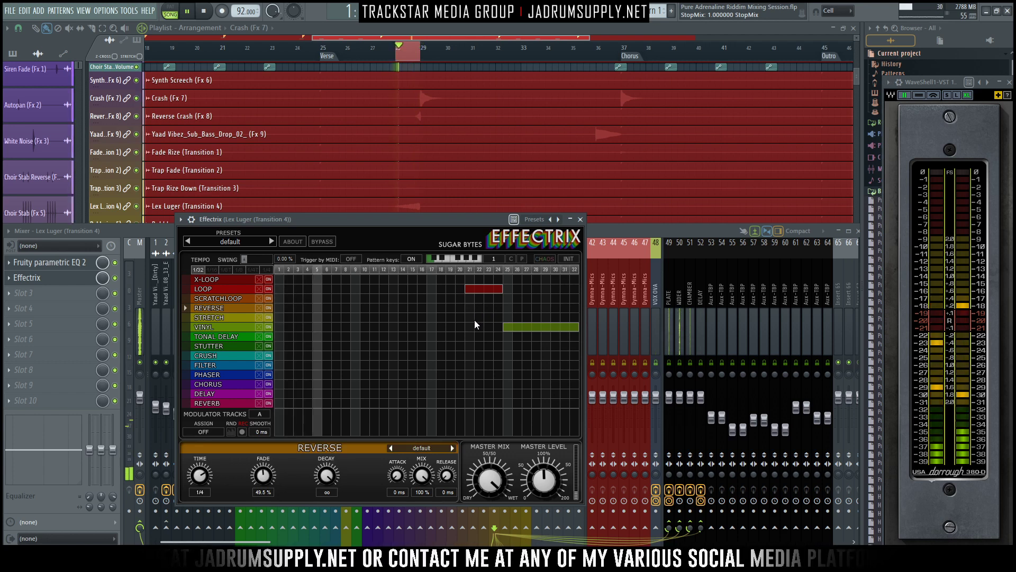
right_click(483, 290)
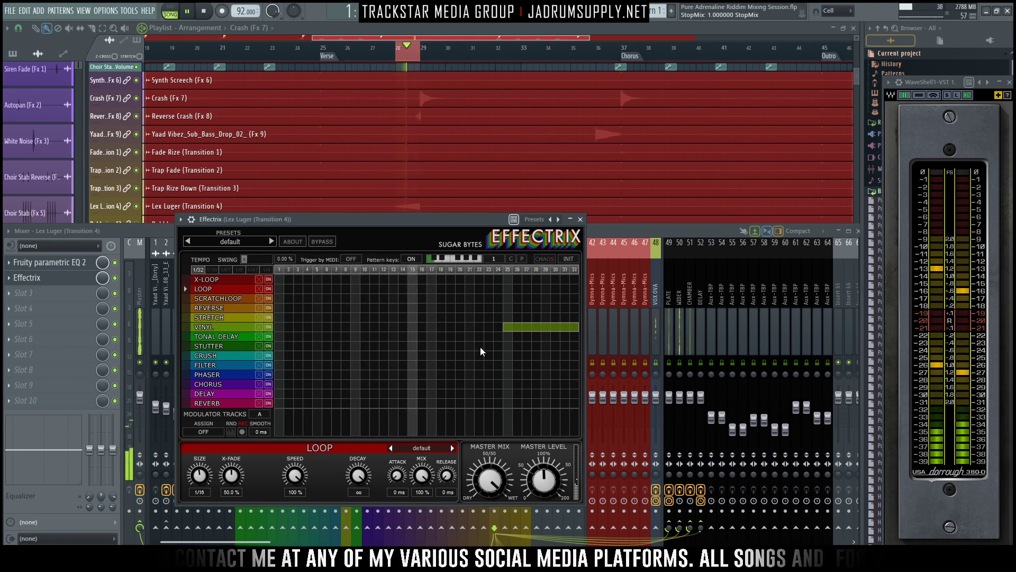
- Try a Stutter block over steps 21 to 24 with Mix 100% and Tempo 3/4, and swap it for a Crush block
left_click_drag(466, 346, 502, 346)
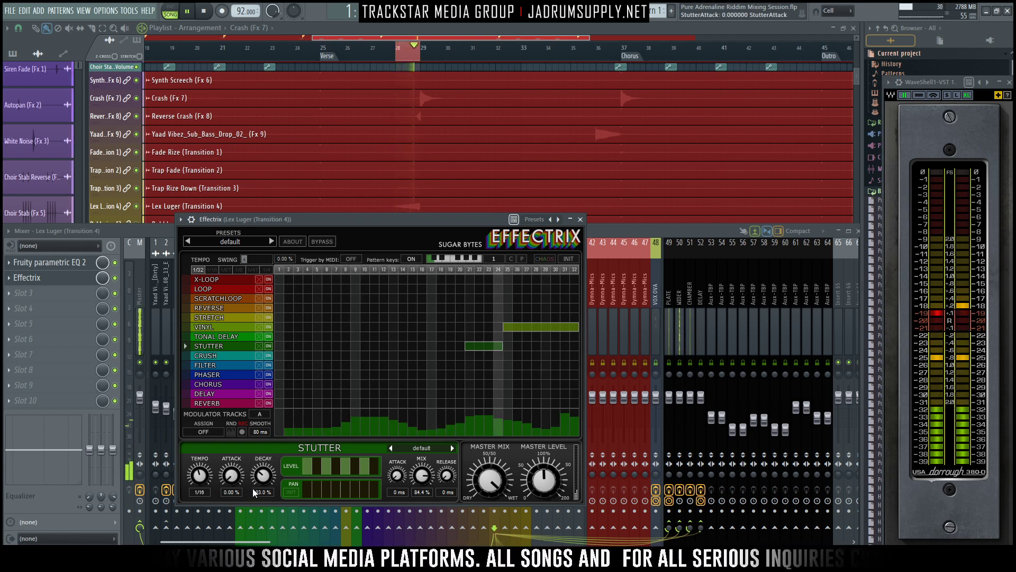
left_click_drag(420, 477, 415, 397)
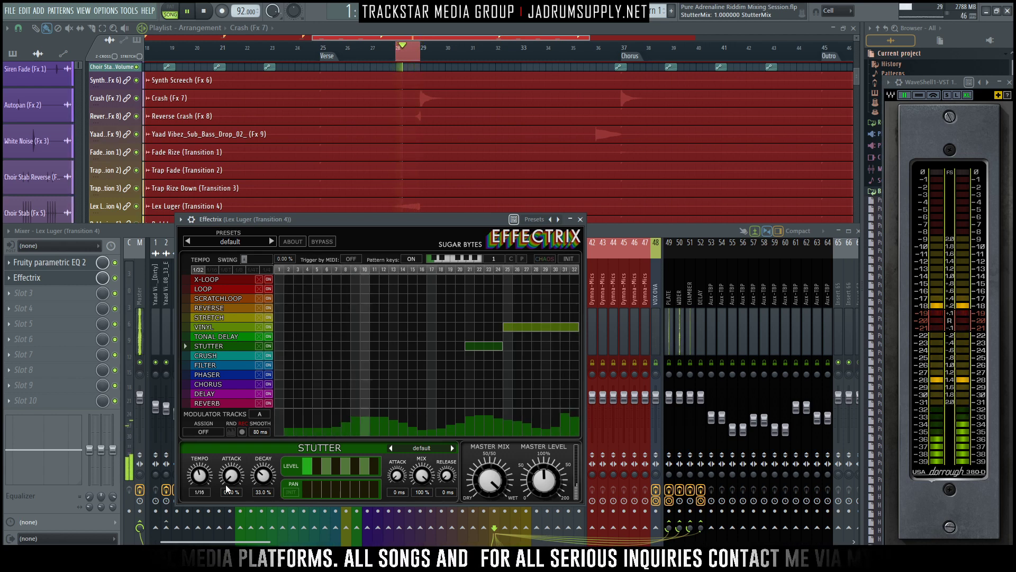
left_click_drag(199, 478, 186, 500)
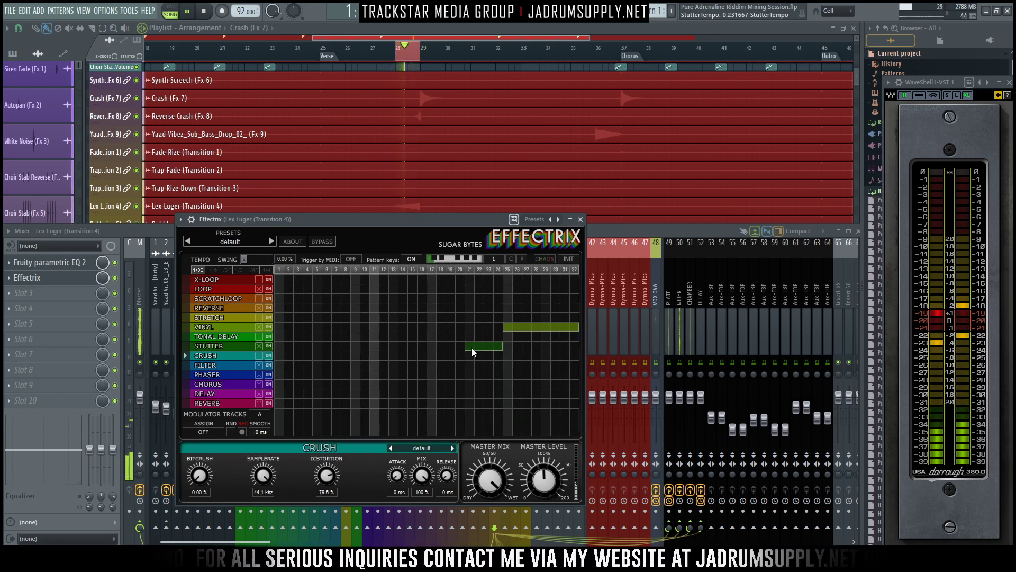
left_click_drag(466, 356, 495, 356)
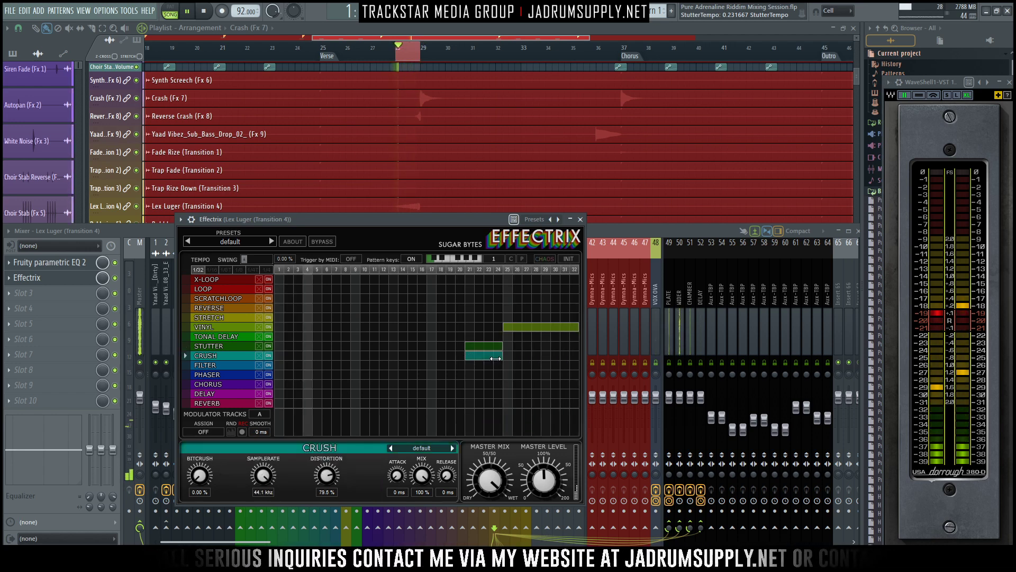
right_click(494, 346)
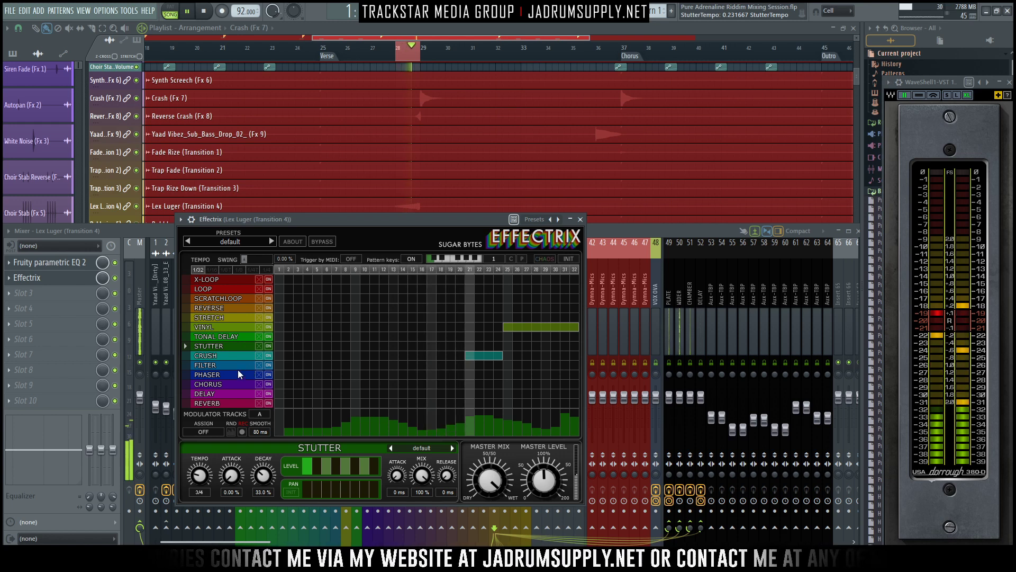
- Remove the Crush block from steps 21 to 24, replay the loop and set the Vinyl Slope to 40%
left_click_drag(386, 216, 385, 195)
key("space")
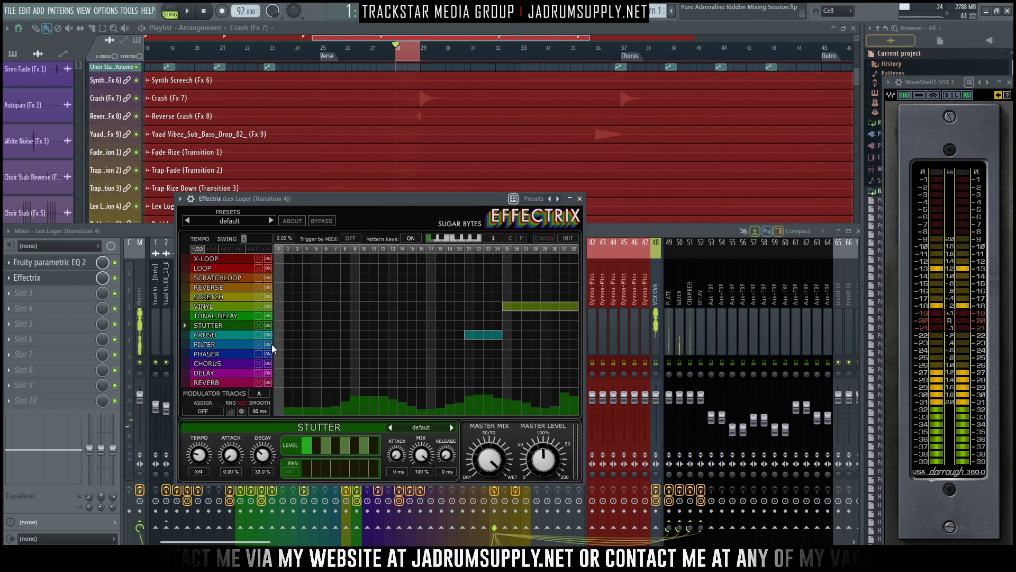
left_click(511, 306)
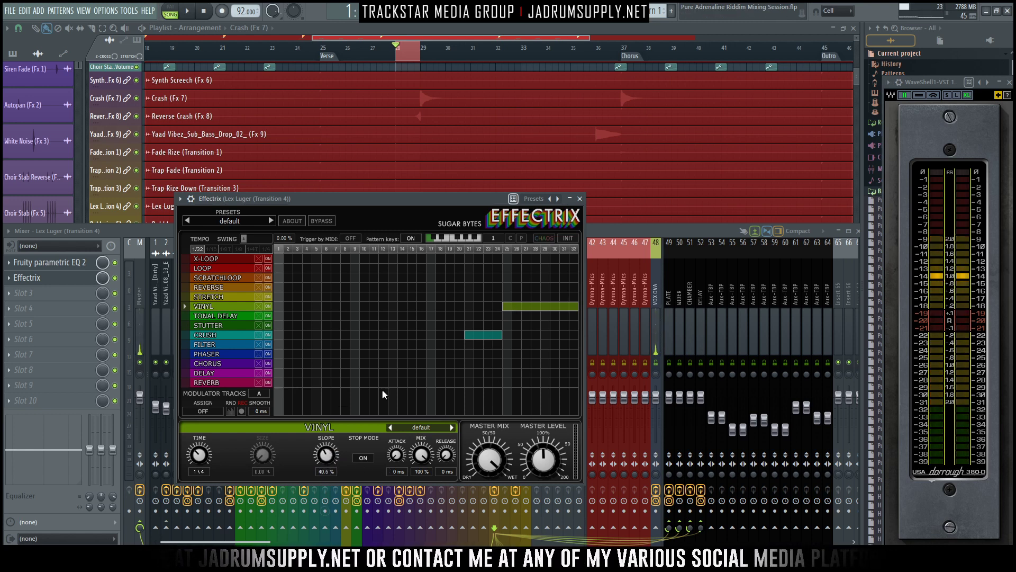
left_click_drag(466, 197, 455, 188)
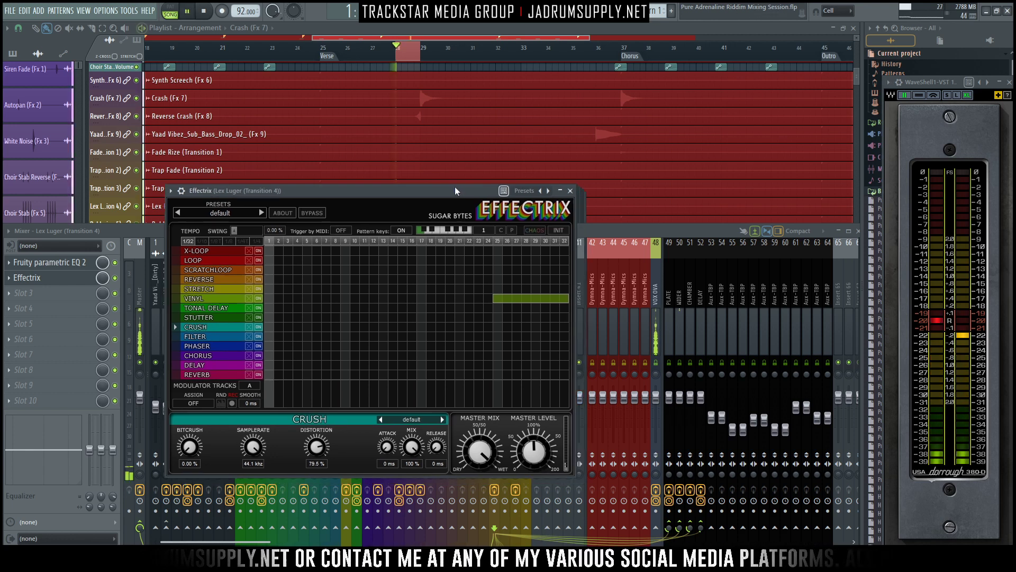
key("space")
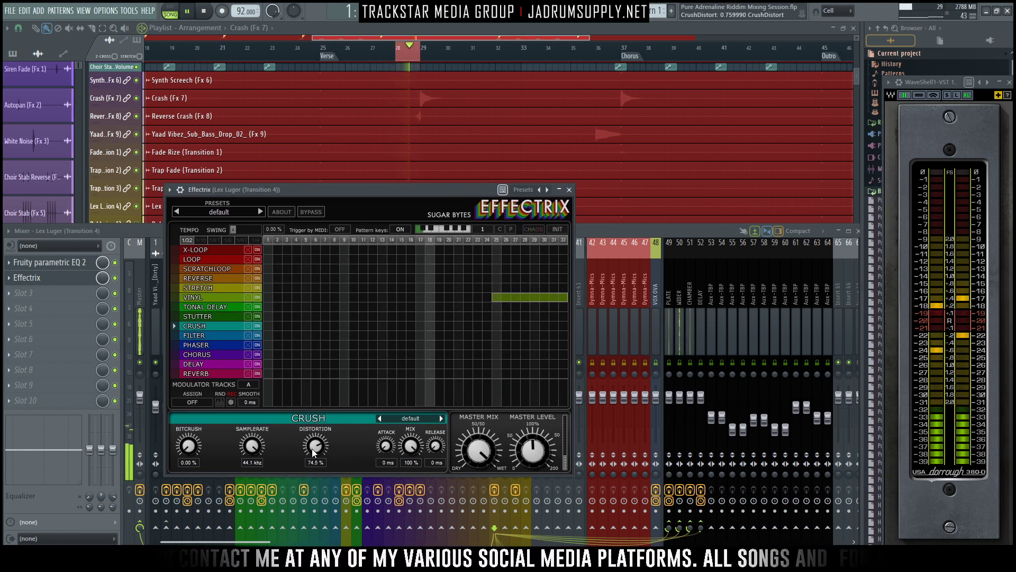
left_click(507, 300)
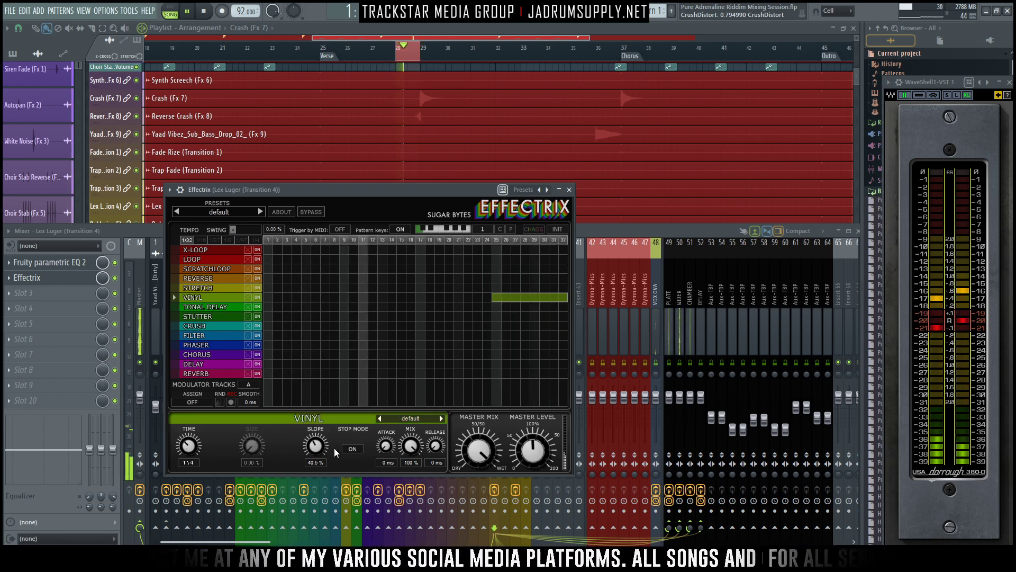
mouse_move(314, 446)
left_mouse_down()
mouse_move(312, 457)
mouse_move(314, 426)
left_mouse_up()
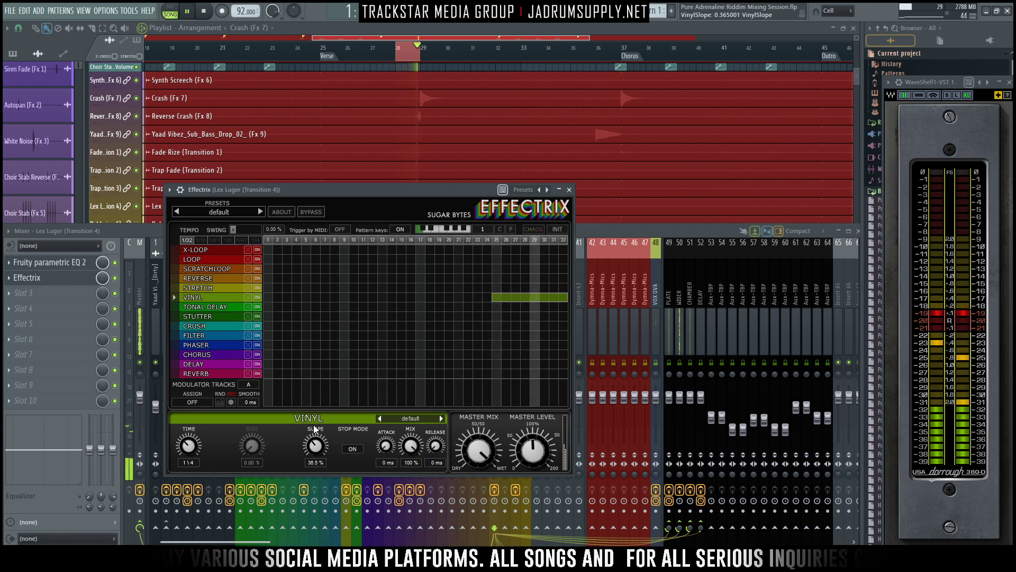
left_click_drag(316, 444, 315, 441)
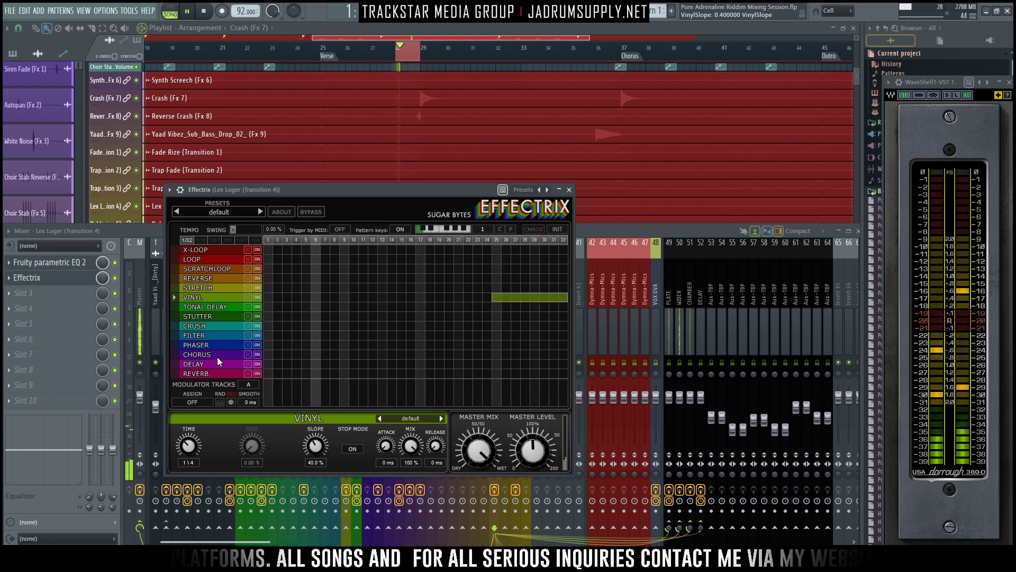
- Try a Chorus block over steps 21 to 24 and a Phaser block over the same steps, removing the Phaser again
left_click(230, 355)
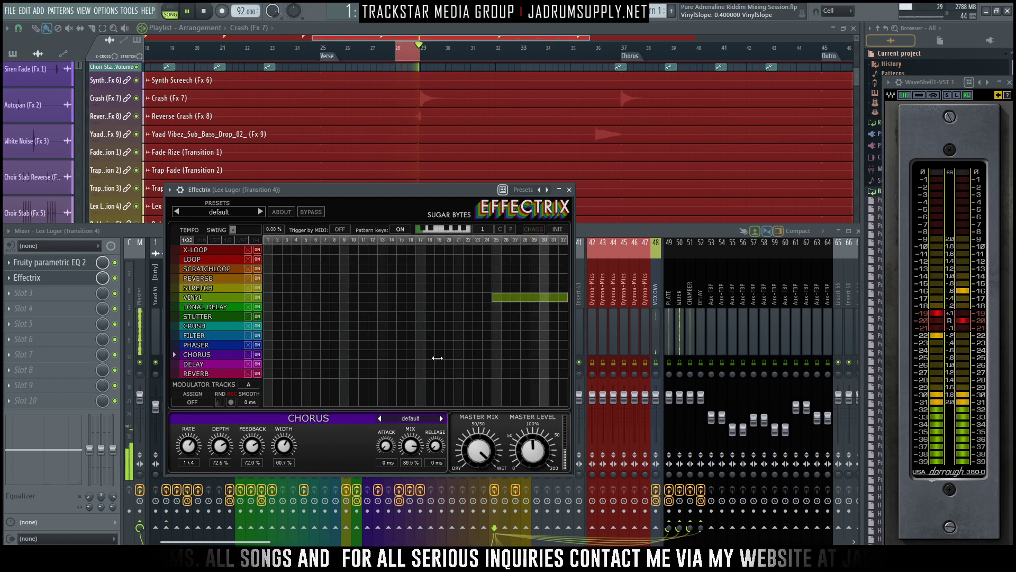
mouse_move(431, 360)
left_mouse_down()
mouse_move(483, 358)
mouse_move(457, 354)
left_mouse_up()
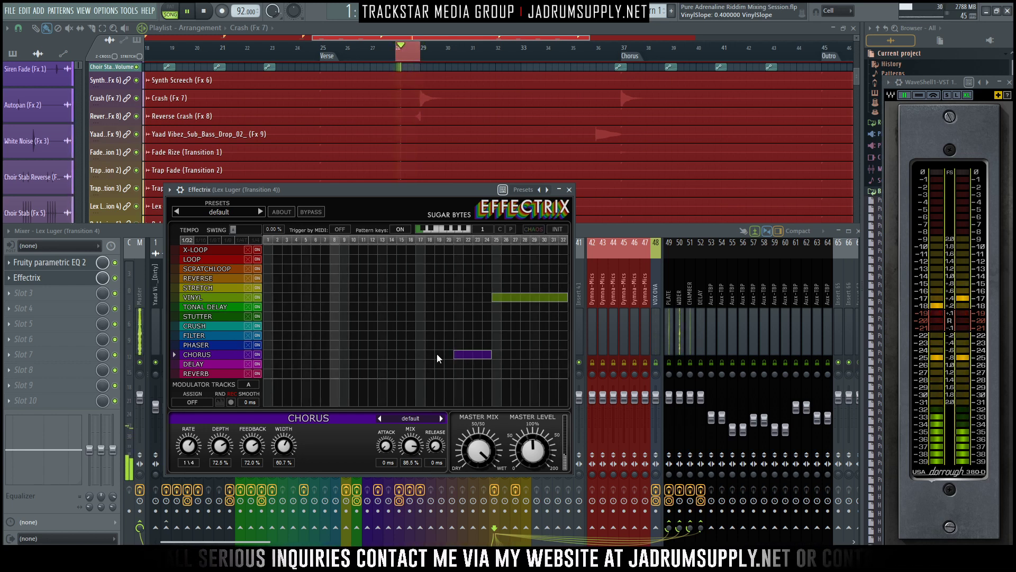
left_click_drag(457, 344, 481, 347)
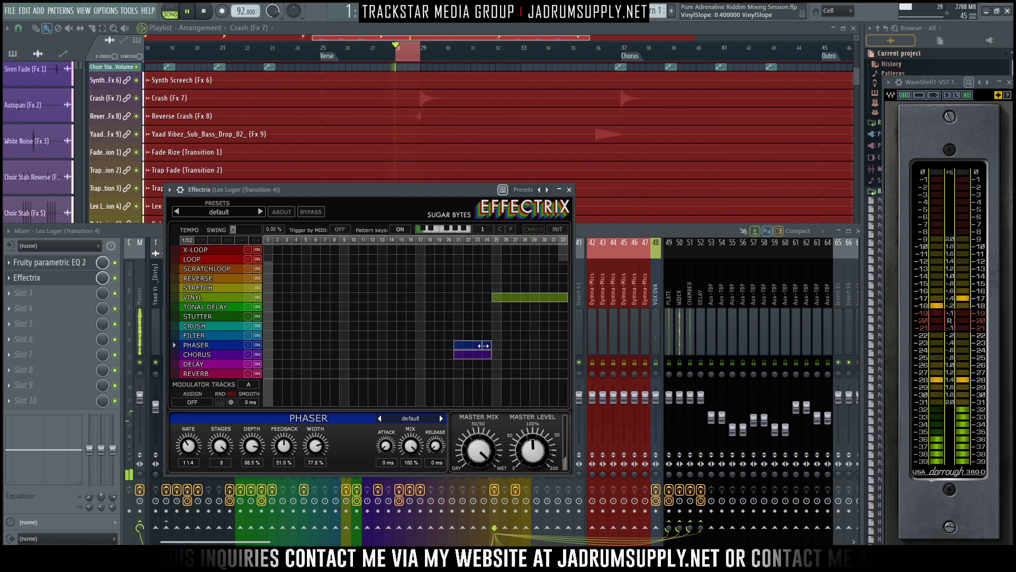
right_click(480, 345)
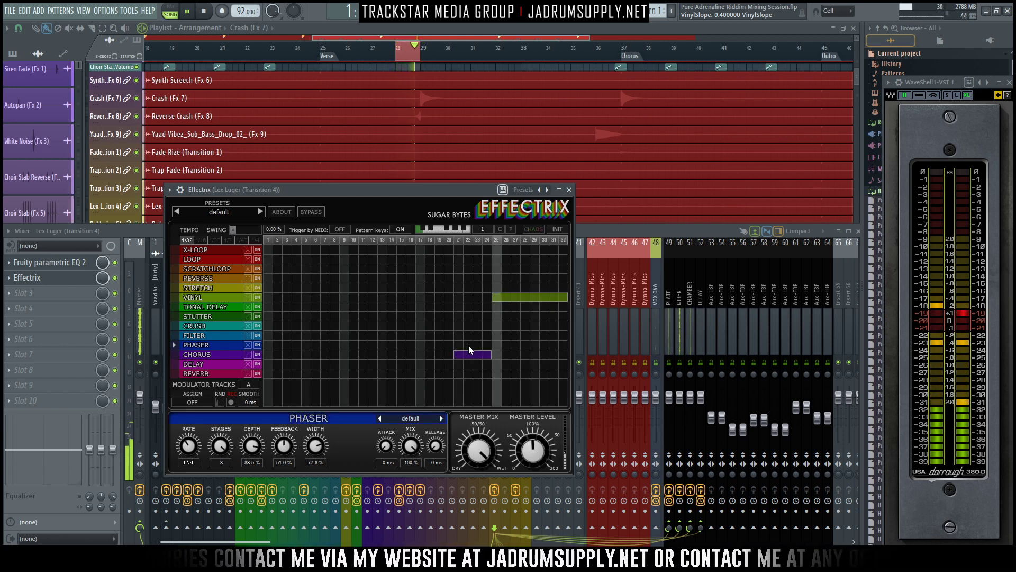
- Try a Filter block over steps 17 to 24 and a Stutter block over steps 17 to 23, removing each one
left_click_drag(424, 334, 500, 336)
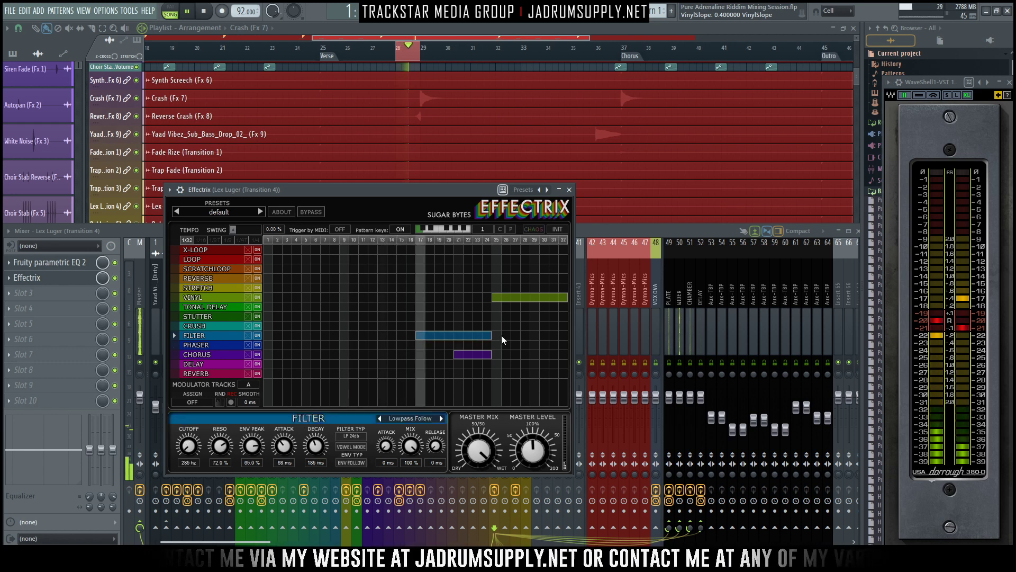
right_click(424, 334)
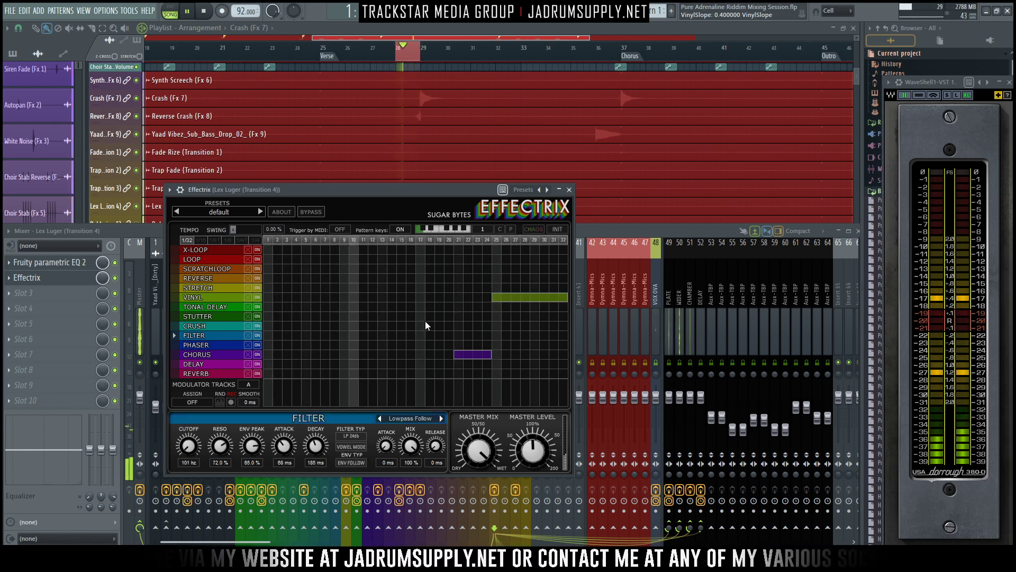
left_click_drag(423, 316, 478, 317)
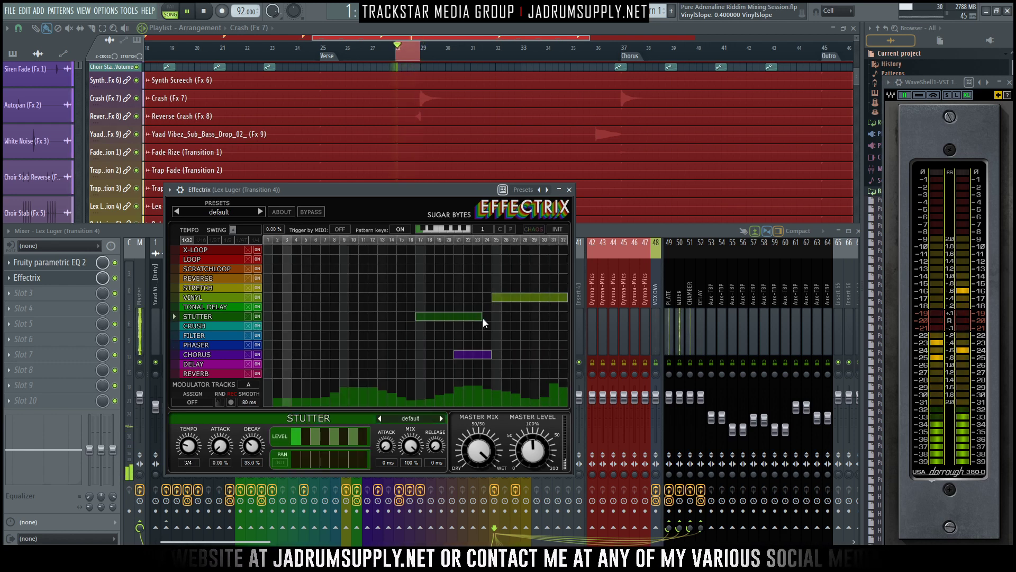
right_click(481, 317)
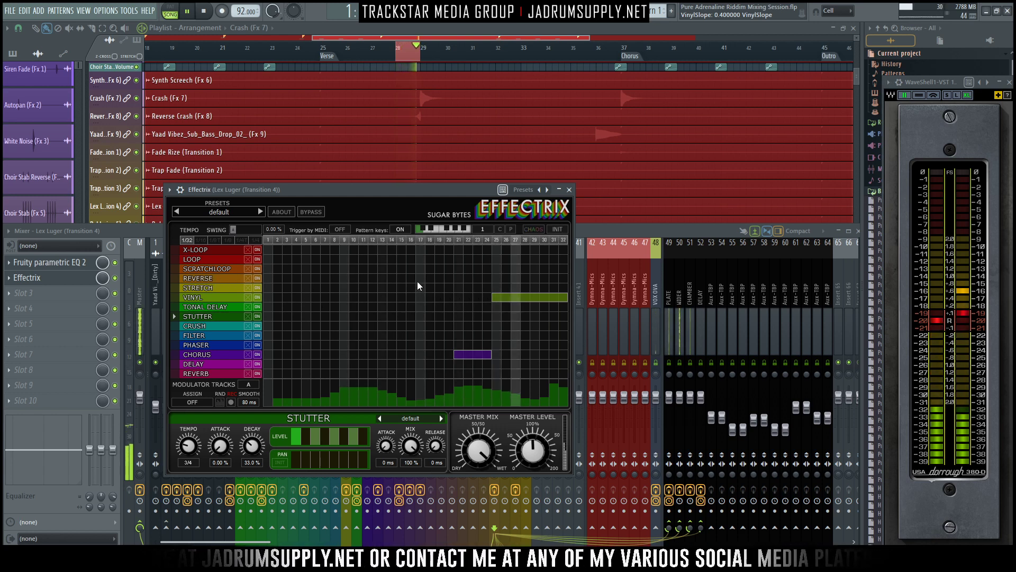
- Replace the Chorus block with a Reverse block over steps 17 to 24, using Time 1/8, Fade 4.5% and Decay 630 ms
left_click_drag(417, 278, 490, 279)
right_click(484, 354)
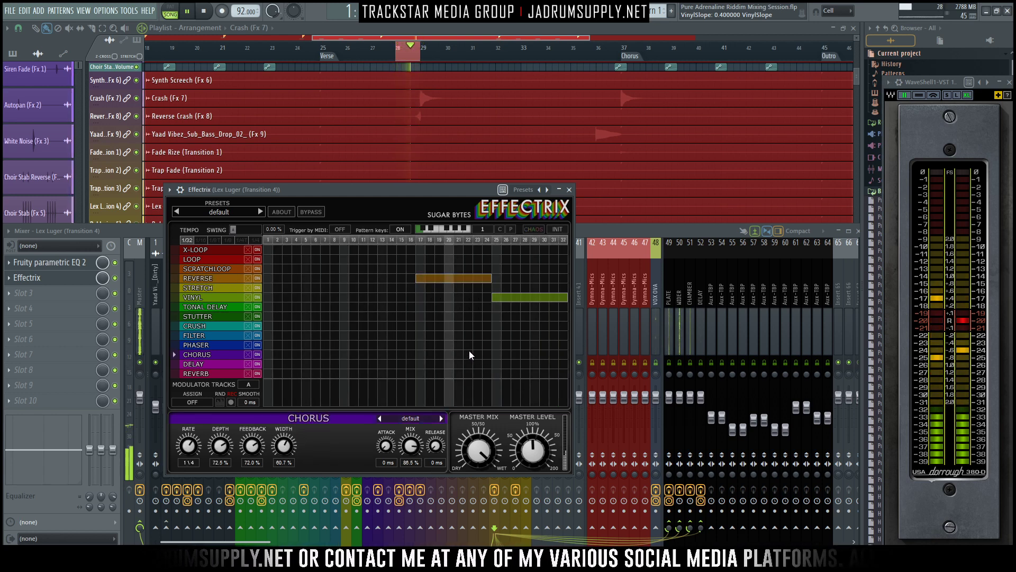
left_click(217, 280)
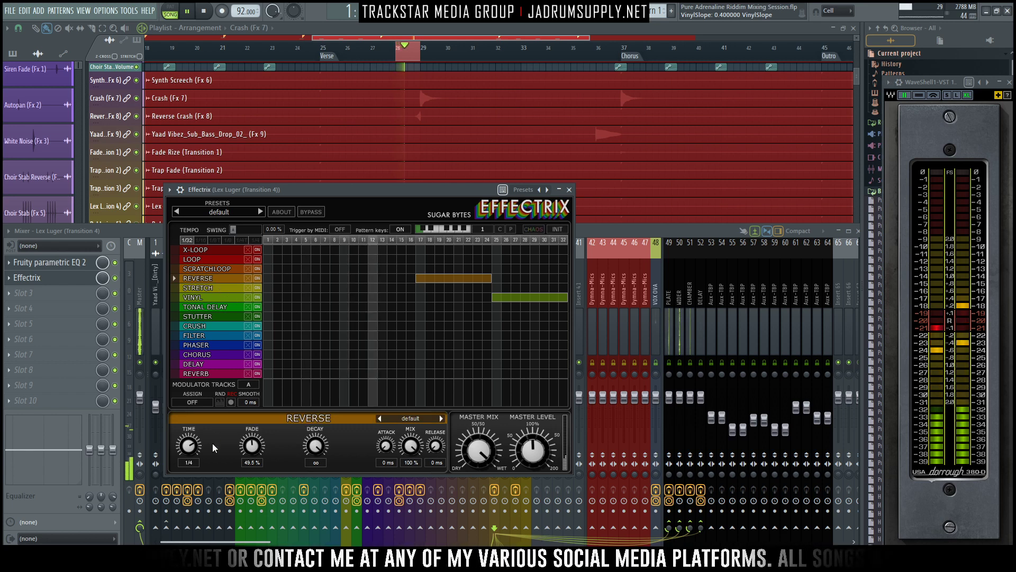
mouse_move(189, 444)
left_mouse_down()
mouse_move(186, 421)
mouse_move(189, 472)
mouse_move(185, 429)
left_mouse_up()
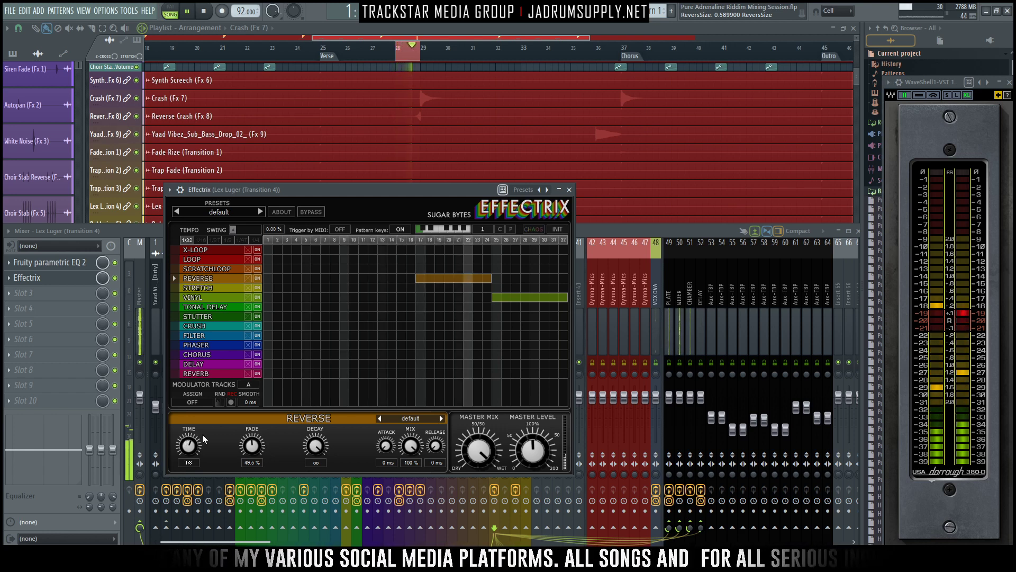
mouse_move(256, 447)
left_mouse_down()
mouse_move(245, 399)
mouse_move(246, 437)
left_mouse_up()
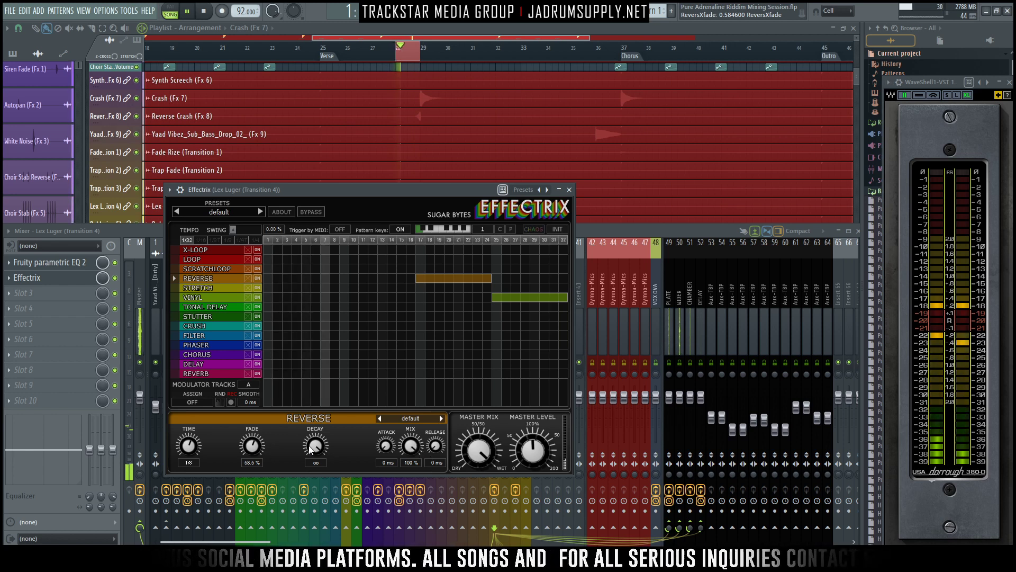
left_click_drag(316, 446, 312, 497)
left_click_drag(251, 448, 253, 482)
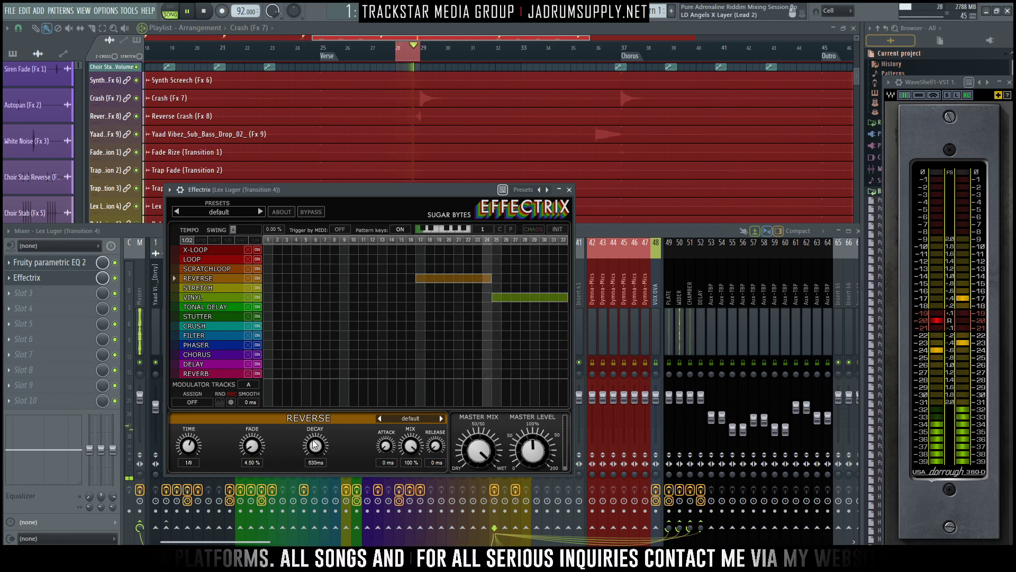
- Replace the Reverse block with a Loop block over steps 17 to 24, adjusting X-Loop's Size and setting its Pitch Change to 68%
left_click_drag(414, 252, 487, 253)
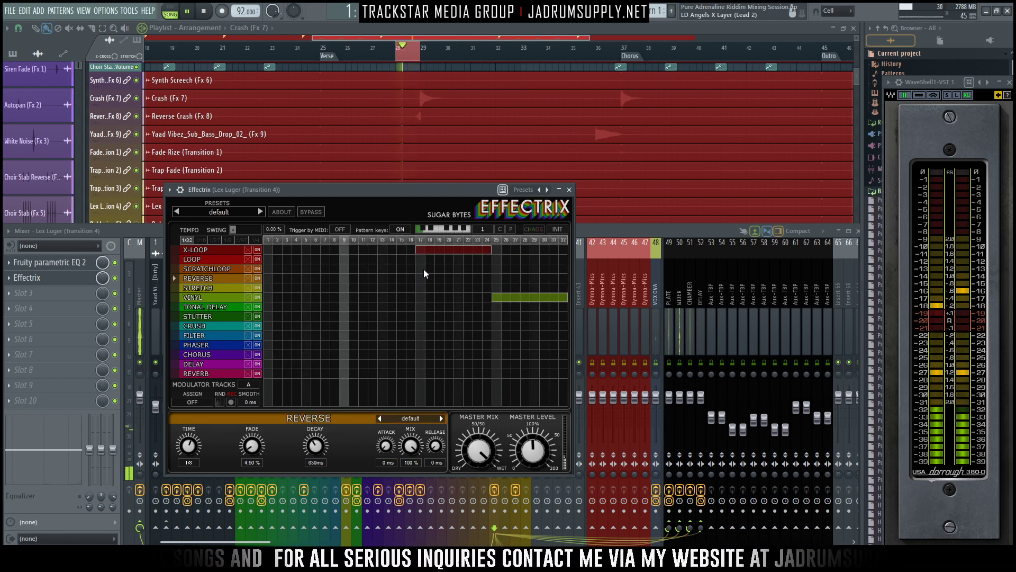
left_click_drag(419, 259, 487, 258)
right_click(486, 247)
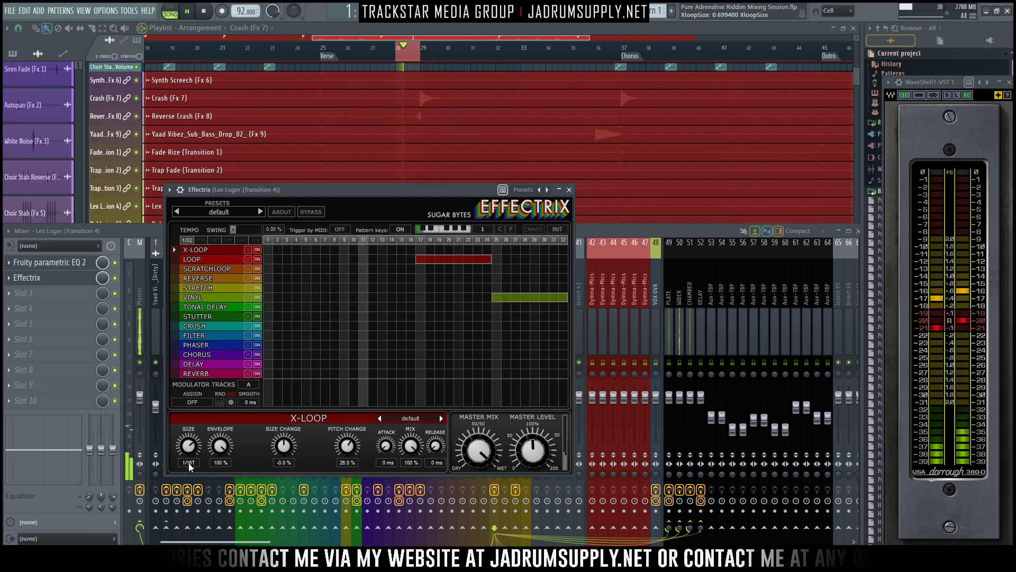
left_click_drag(191, 437, 212, 451)
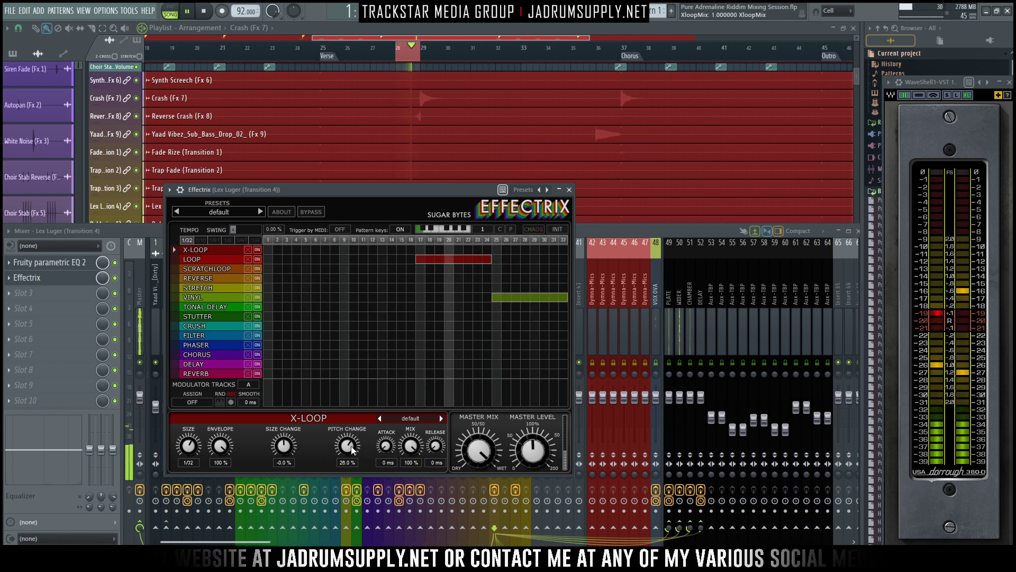
left_click_drag(347, 445, 351, 438)
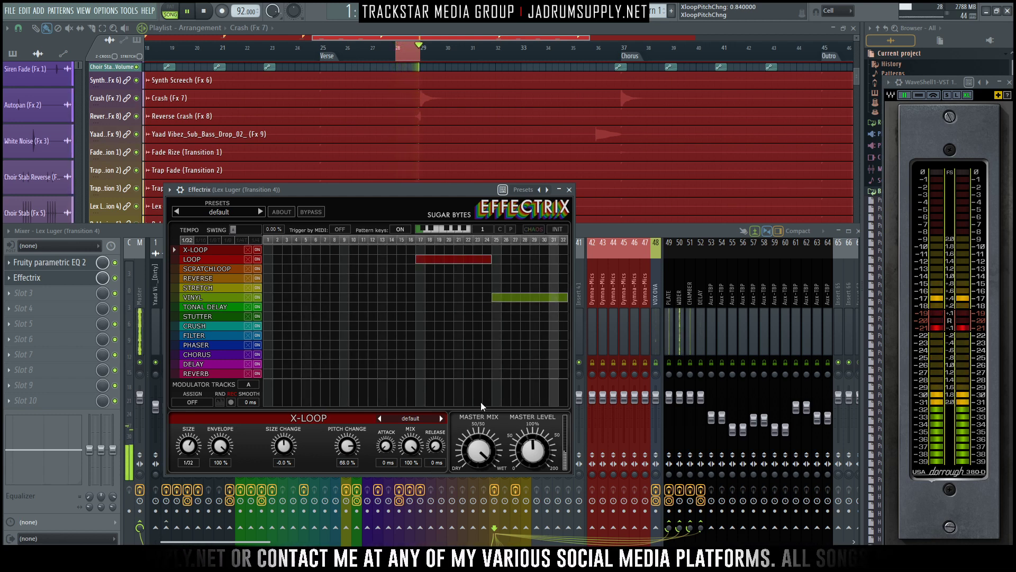
- Try extending the Loop block to step 25 with a 63% Vinyl Slope, then shorten the block back to step 24
left_click_drag(491, 259, 496, 259)
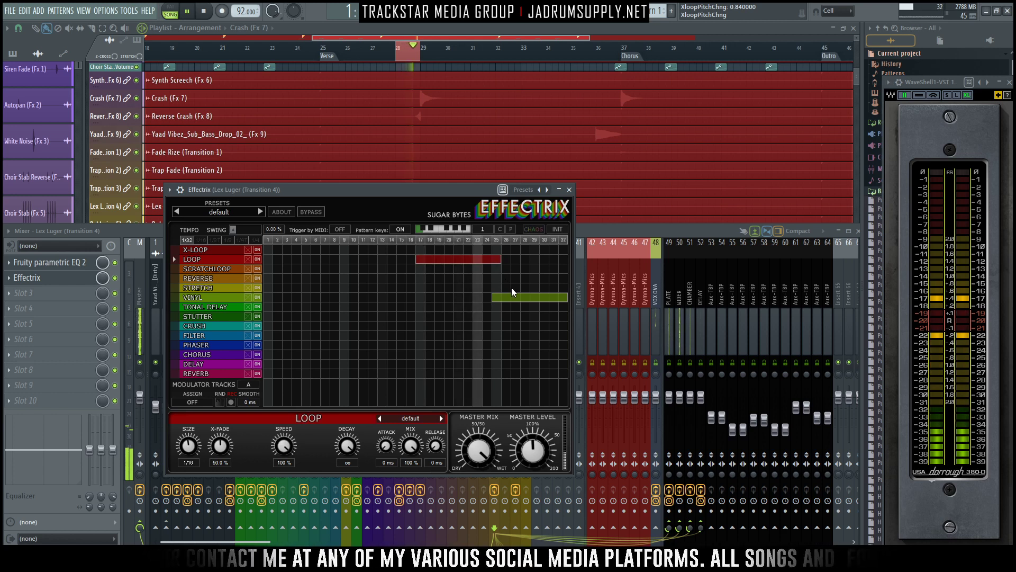
mouse_move(493, 301)
left_mouse_down()
mouse_move(505, 304)
mouse_move(498, 300)
left_mouse_up()
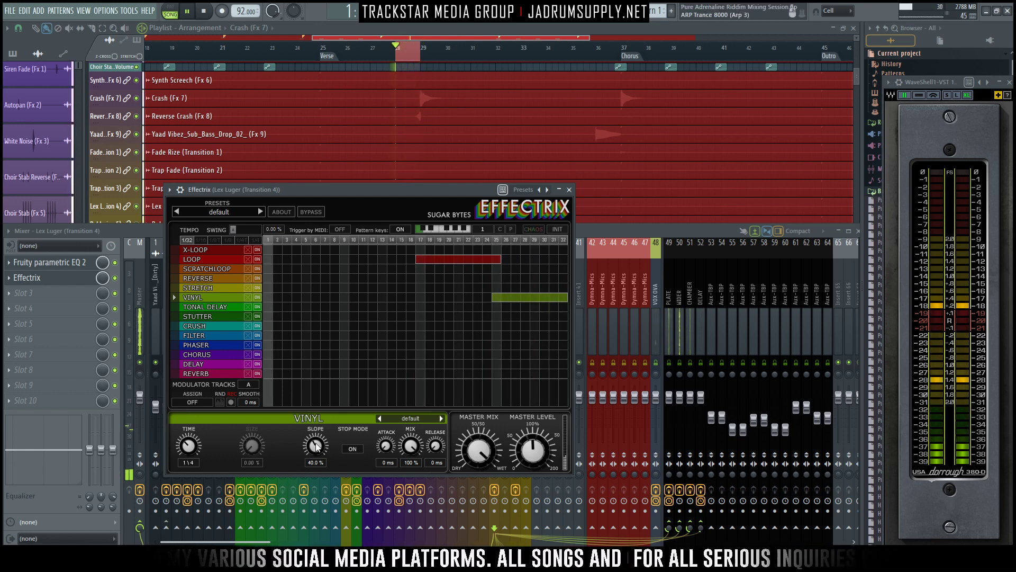
left_click_drag(316, 445, 313, 431)
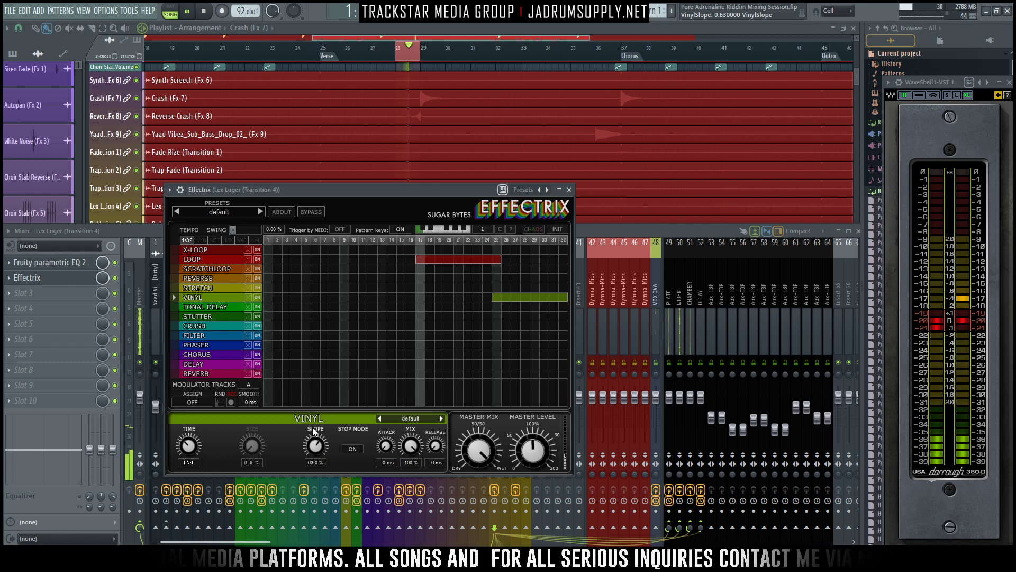
left_click_drag(500, 258, 488, 259)
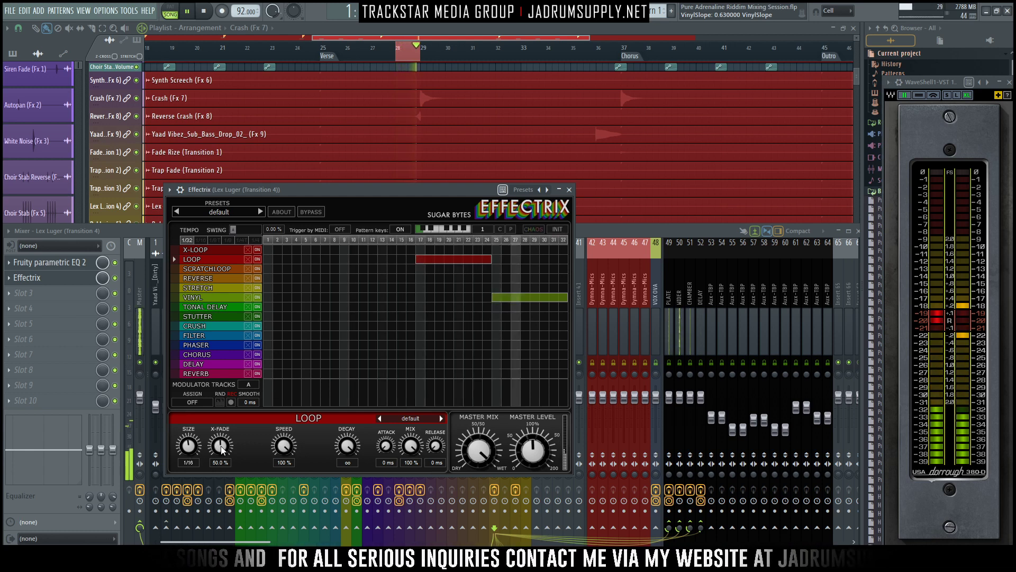
- Set the Vinyl effect's Time to 1/4 and Slope to 39%, and close Effectrix
left_click(509, 296)
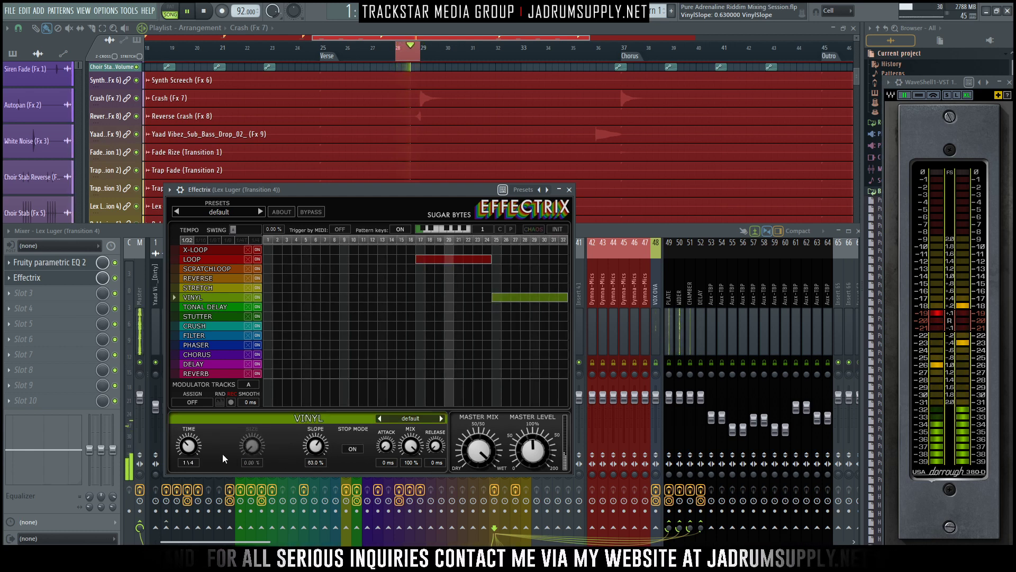
left_click_drag(187, 444, 186, 437)
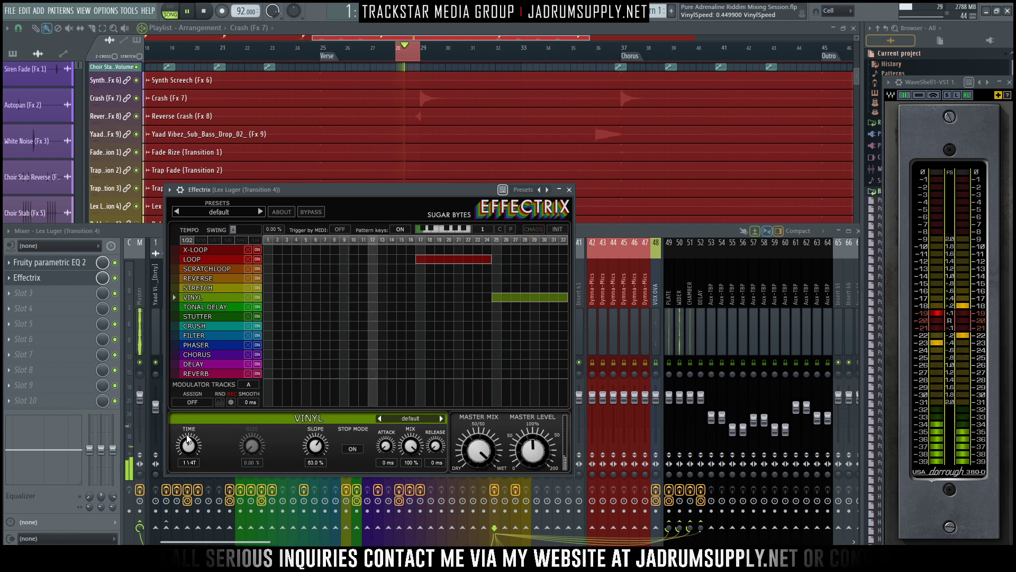
left_click_drag(189, 435, 192, 463)
left_click_drag(315, 446, 320, 490)
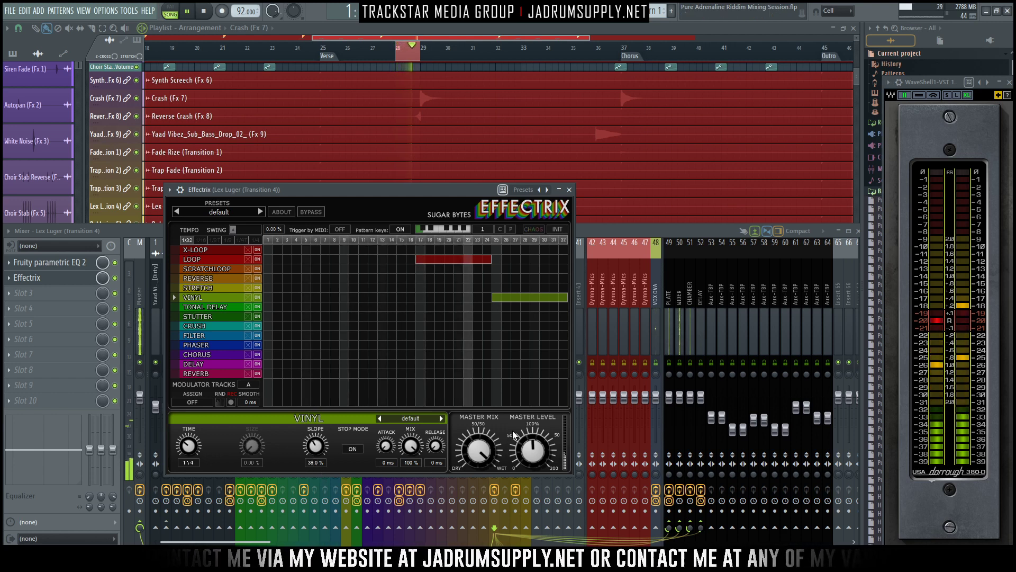
left_click_drag(426, 189, 376, 191)
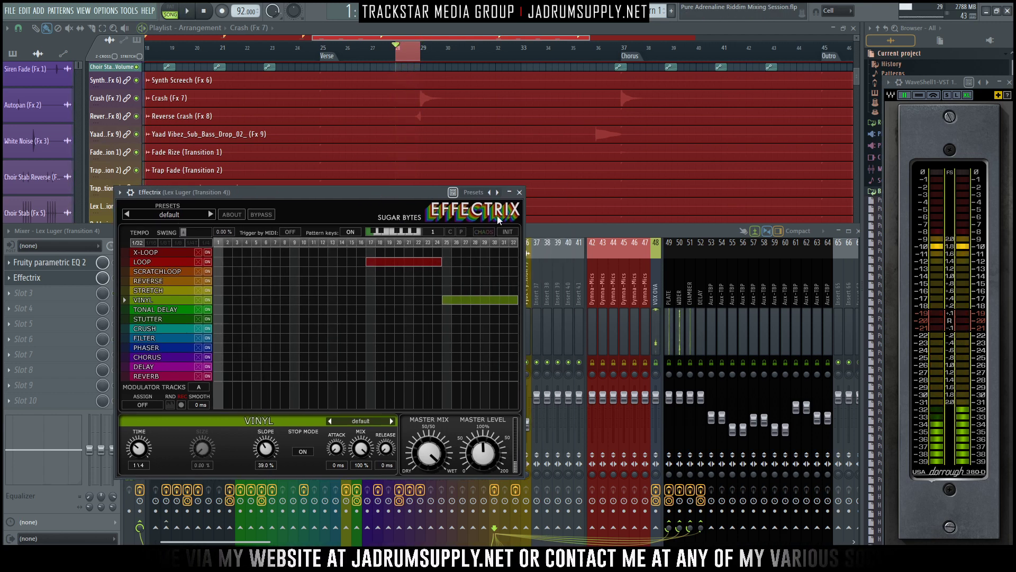
left_click(519, 193)
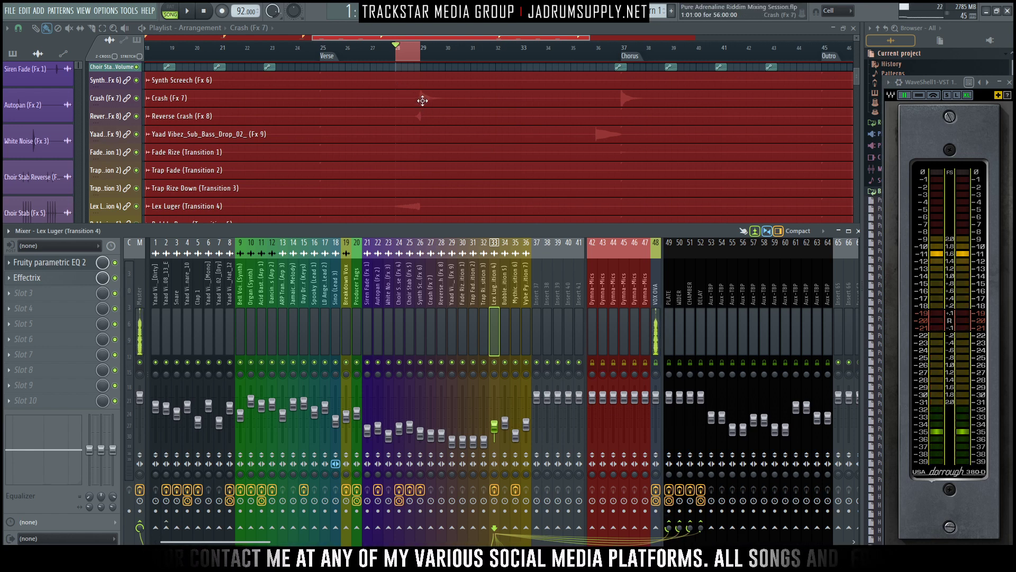
- Clear the playlist's time selection and play through the Lex Luger transition in the full mix
key("F9")
key("space")
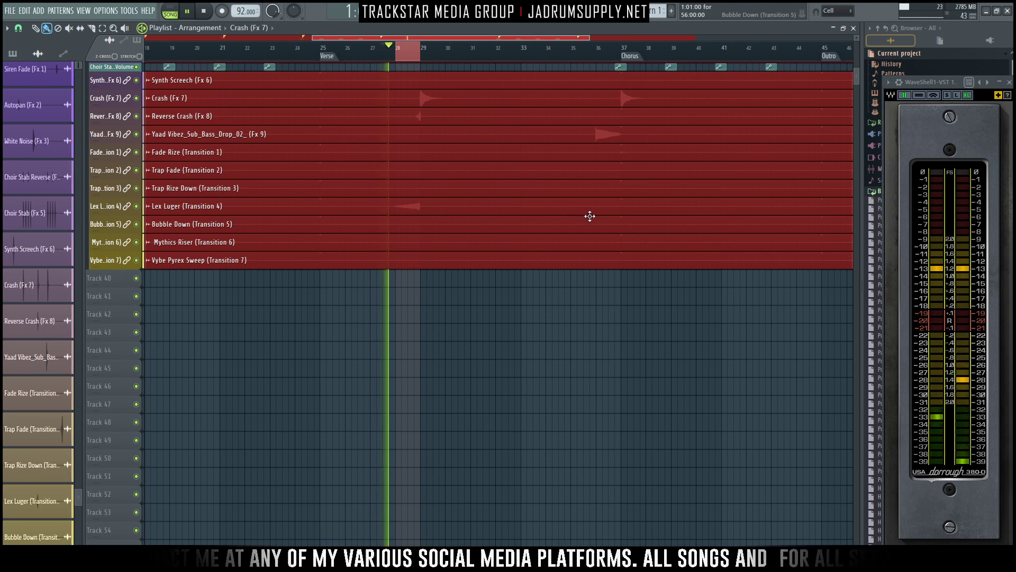
key("F9")
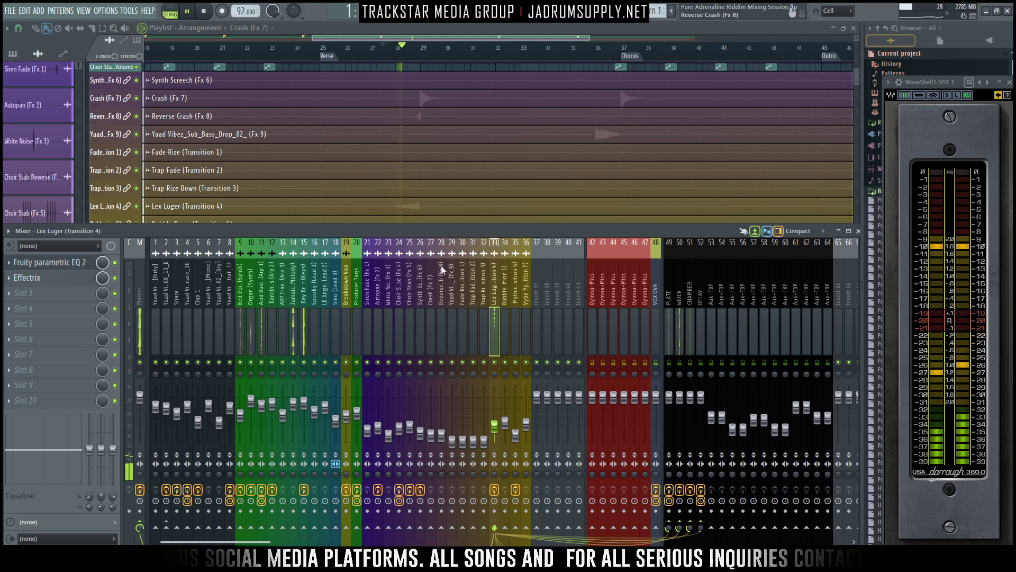
scroll(439, 208, "down", 2)
key("space")
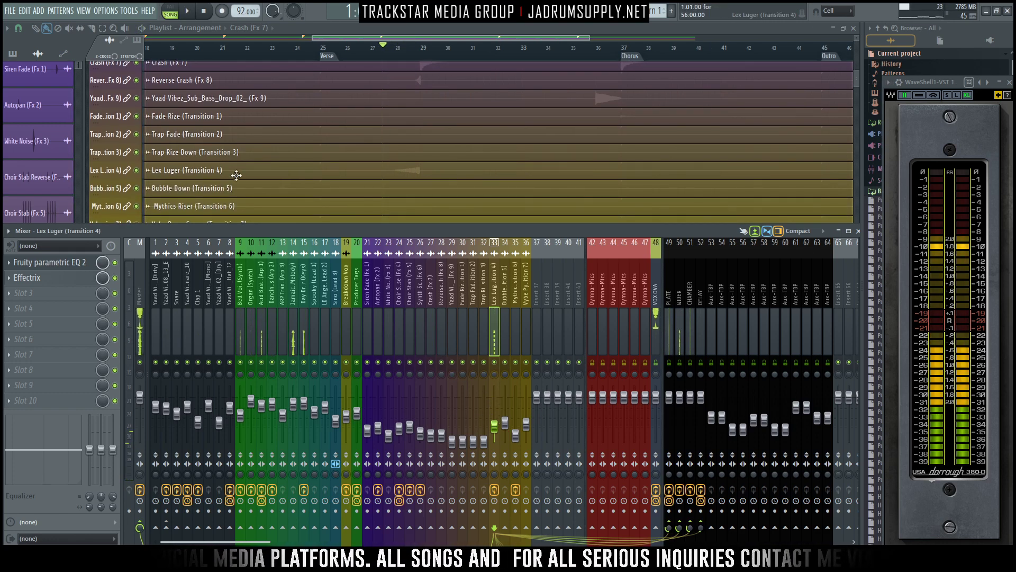
- Insert an empty playlist track between Lex Luger (Transition 4) and Bubble Down (Transition 5)
right_click(112, 188)
left_click(141, 374)
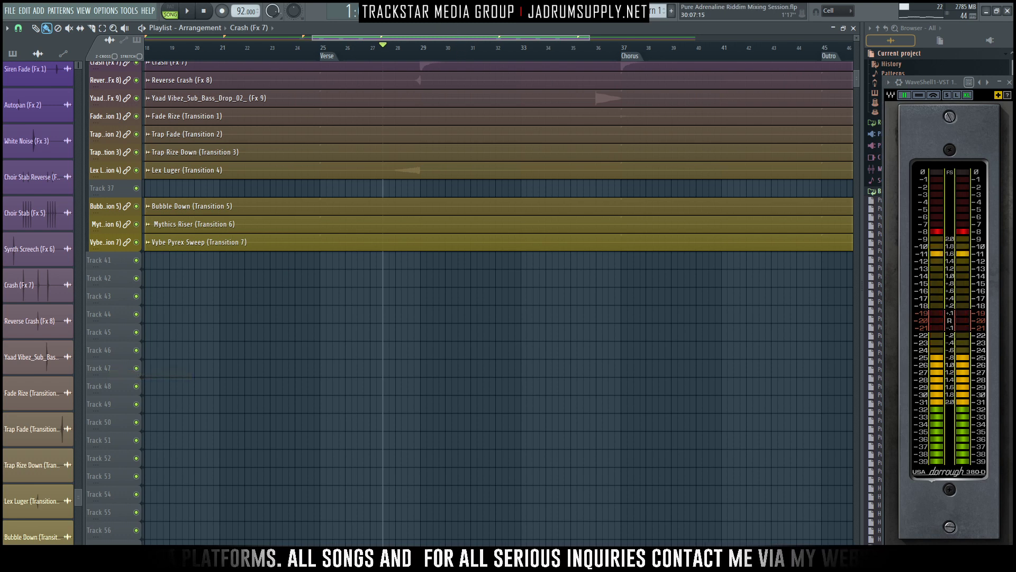
key("F9")
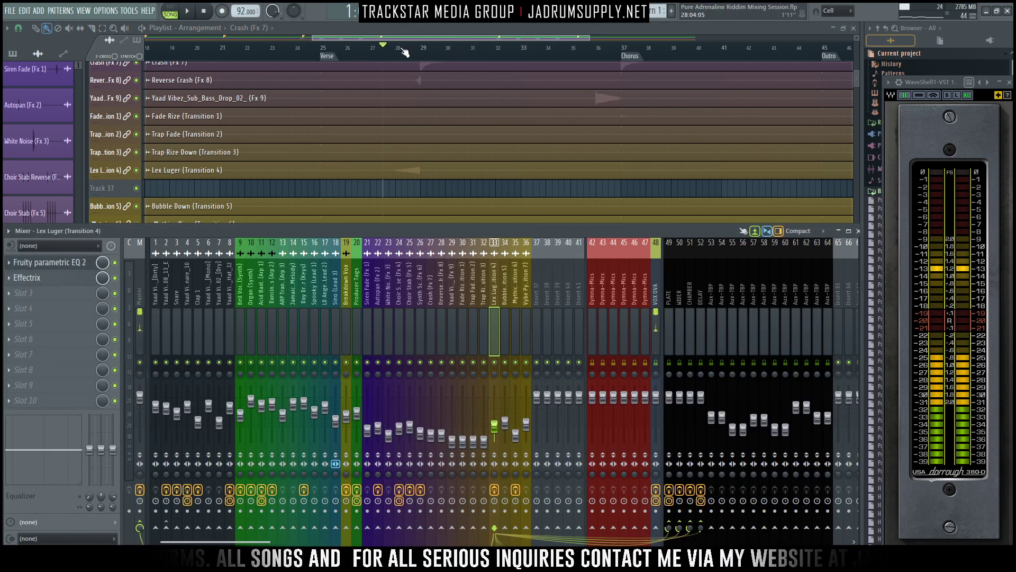
- Select the playlist range from bar 28 to shortly after bar 29 and create a volume automation clip for the Lex Luger mixer track
left_click_drag(395, 52, 416, 58)
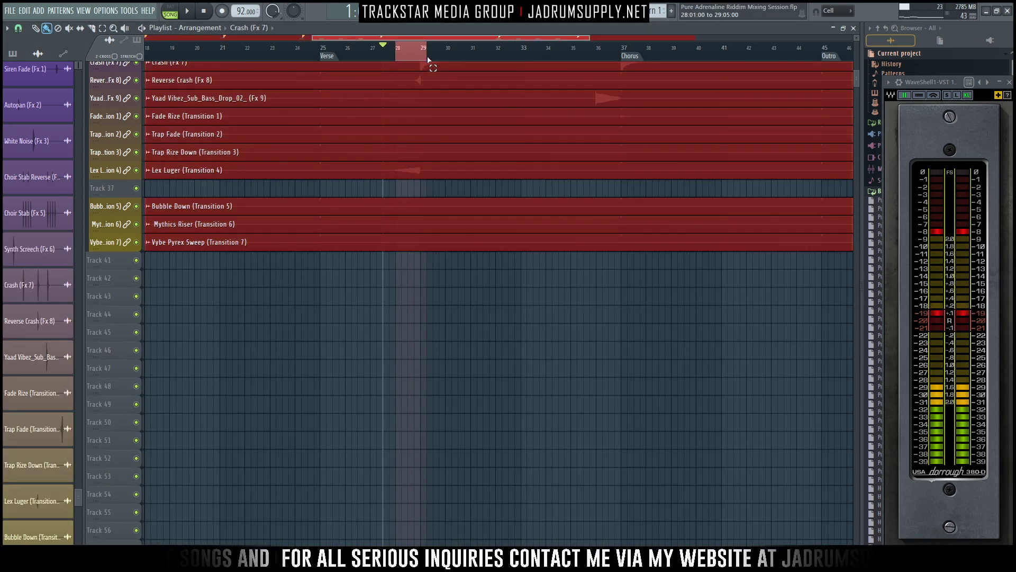
key("F9")
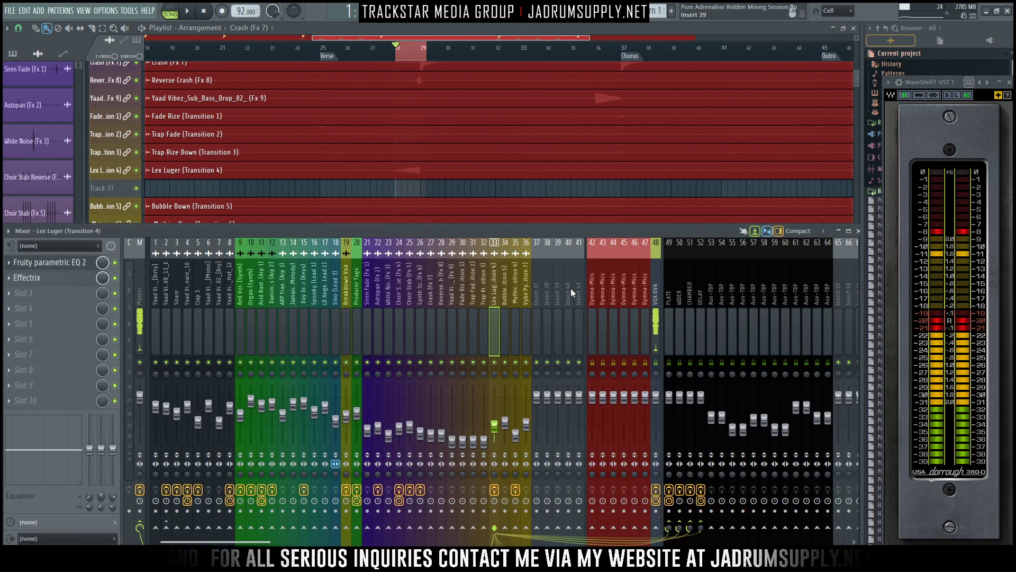
right_click(496, 425)
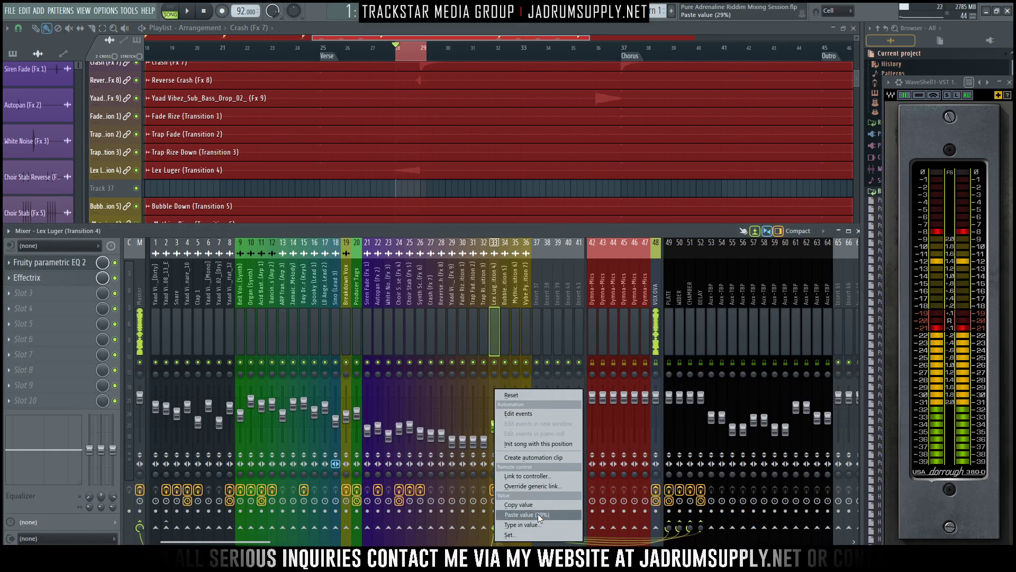
left_click(551, 463)
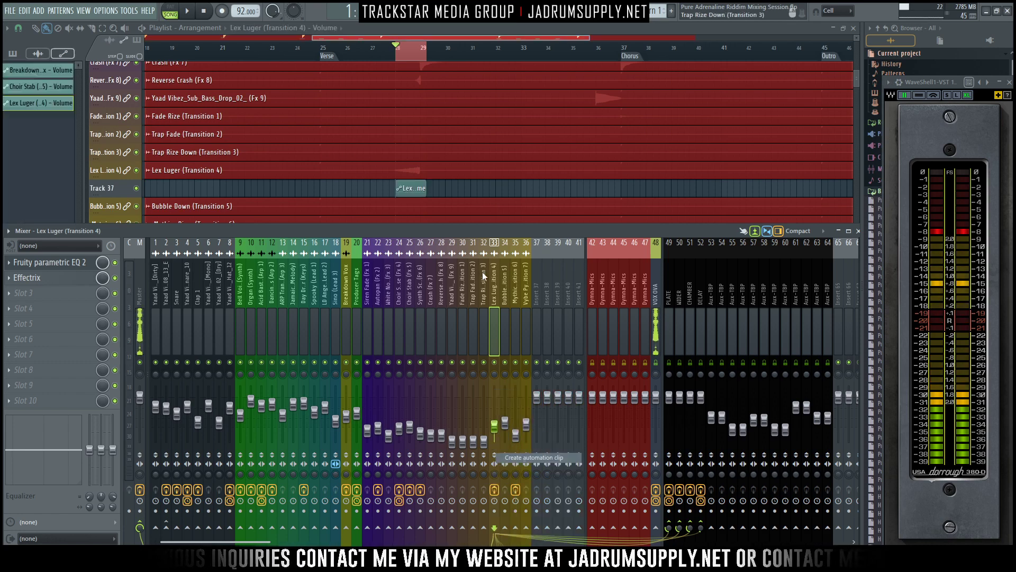
- Lower the first point of the Lex Luger volume automation to the minimum so the level ramps up from bar 28
left_click(417, 189)
scroll(409, 163, "up", 5)
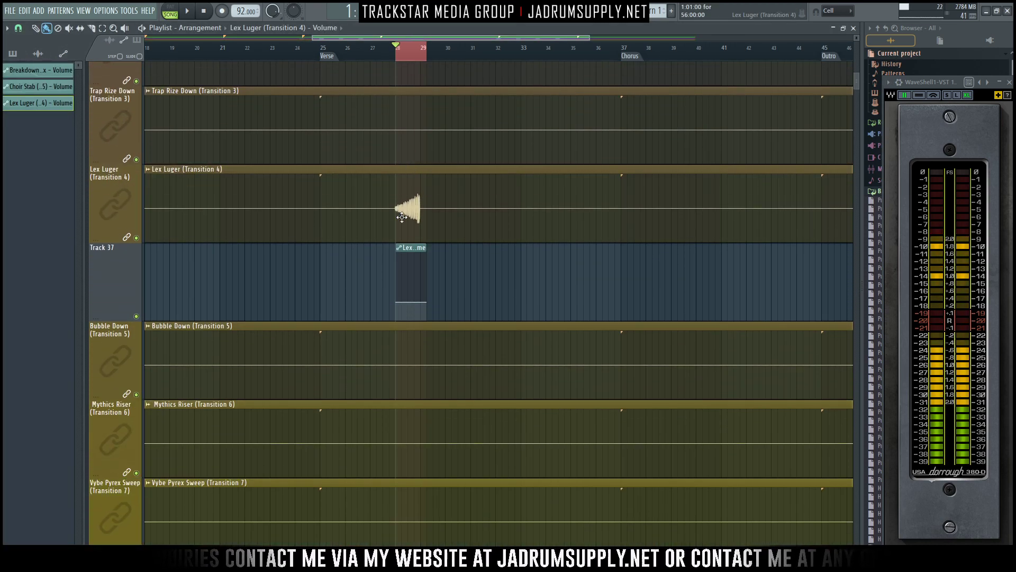
scroll(402, 218, "up", 5)
scroll(410, 226, "up", 4)
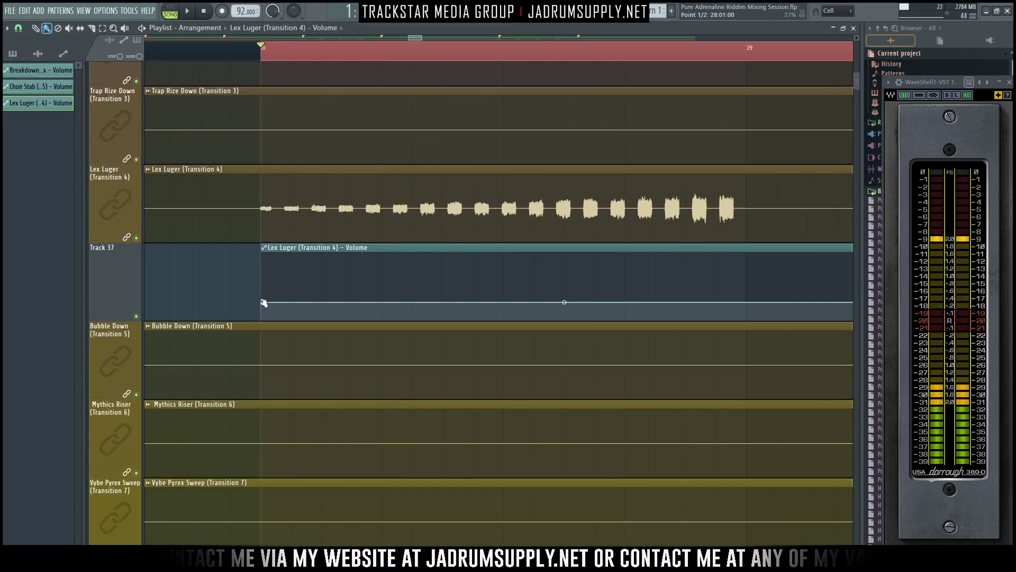
left_click_drag(263, 302, 241, 362)
scroll(530, 312, "down", 2)
scroll(628, 317, "down", 2)
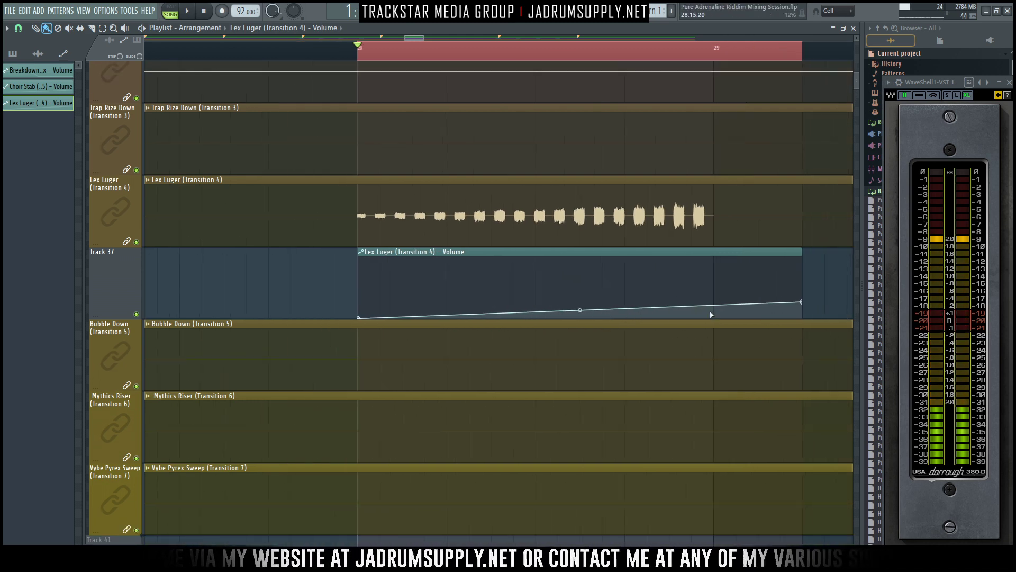
- Lower the automation's end point to the minimum, add a peak point at bar 29, and audition the Lex Luger fade
right_click(802, 302)
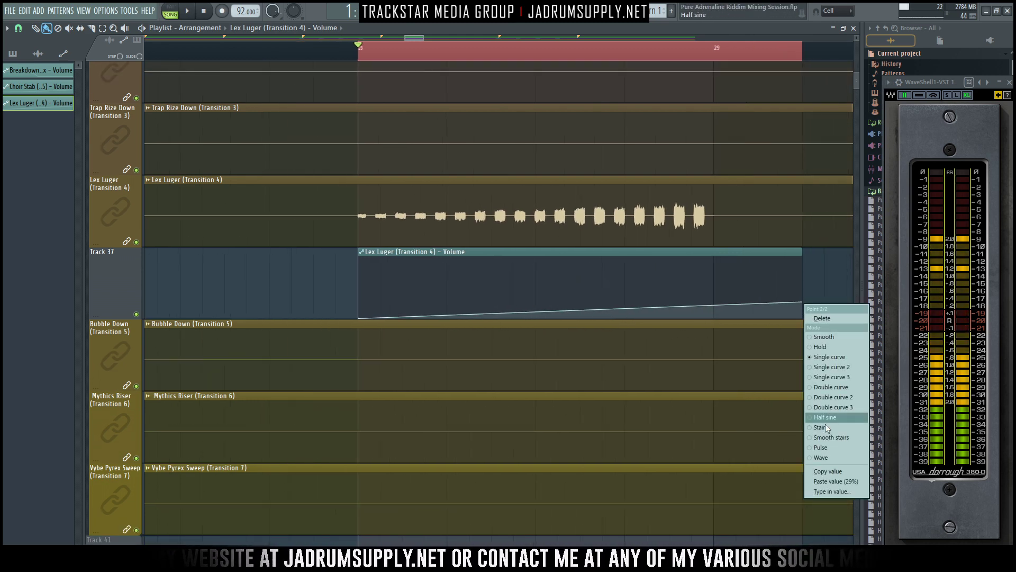
left_click(829, 470)
left_click_drag(803, 302, 804, 317)
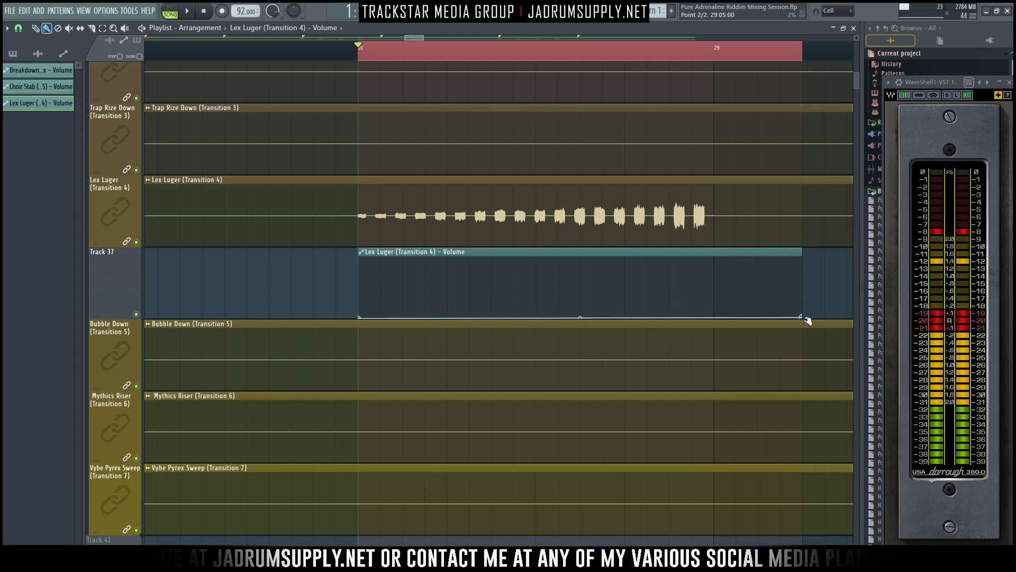
right_click(714, 307)
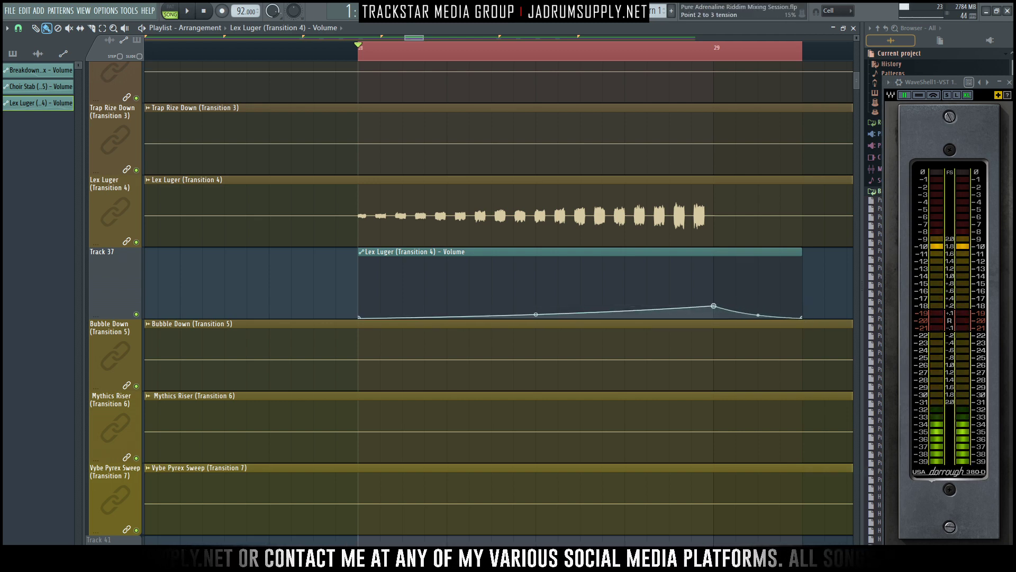
key("space")
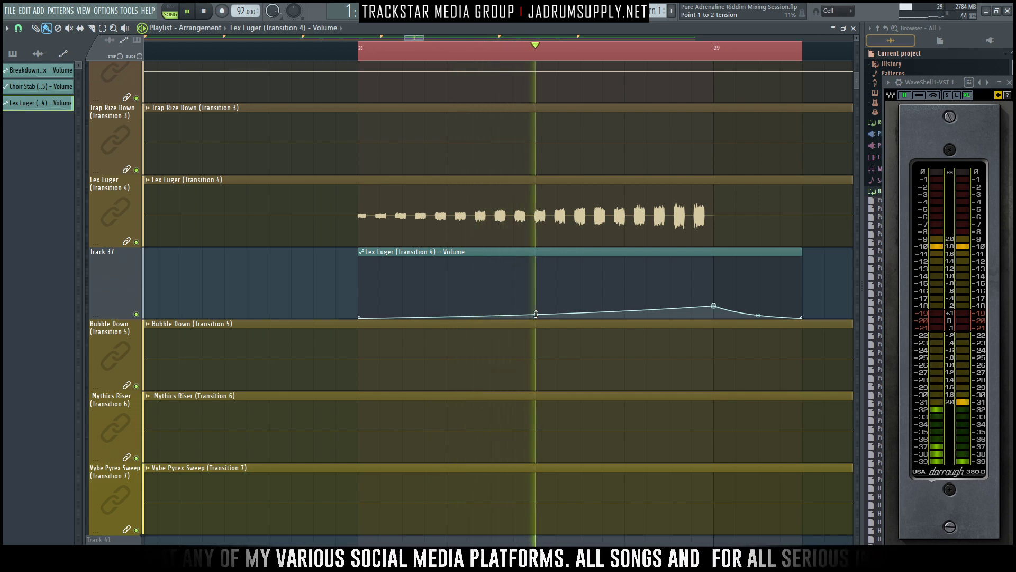
key("space")
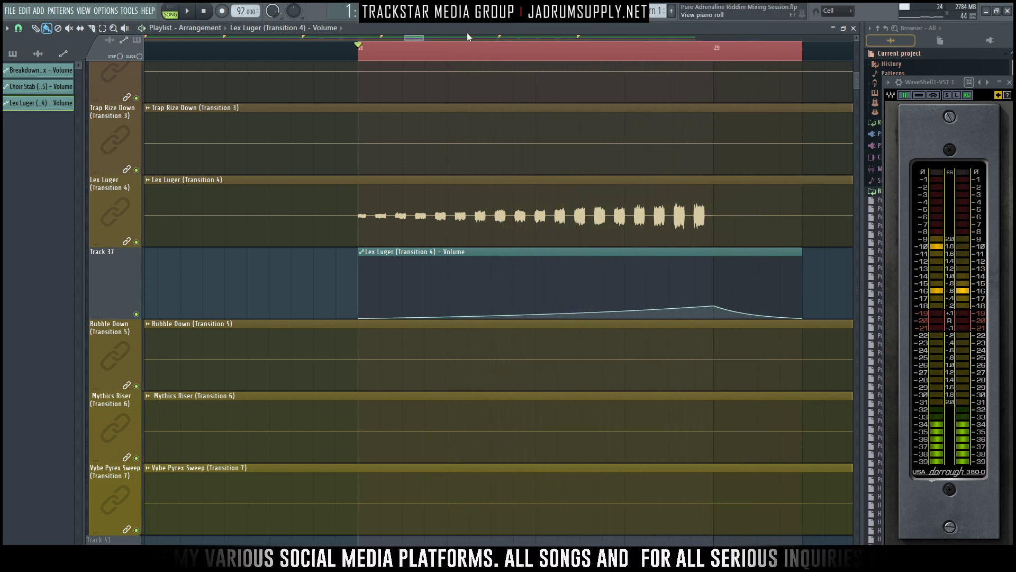
- Name and colour track 37 after its Lex Luger volume automation clip and reduce the track's height
right_click(306, 242, "ctrl")
right_click(306, 242, "ctrl")
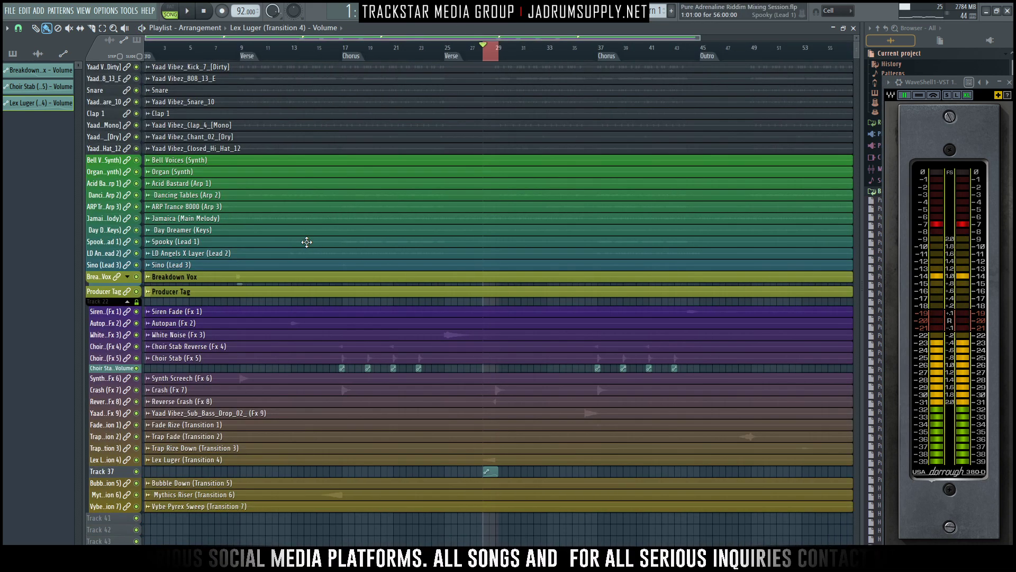
right_click(116, 471)
left_click(165, 447)
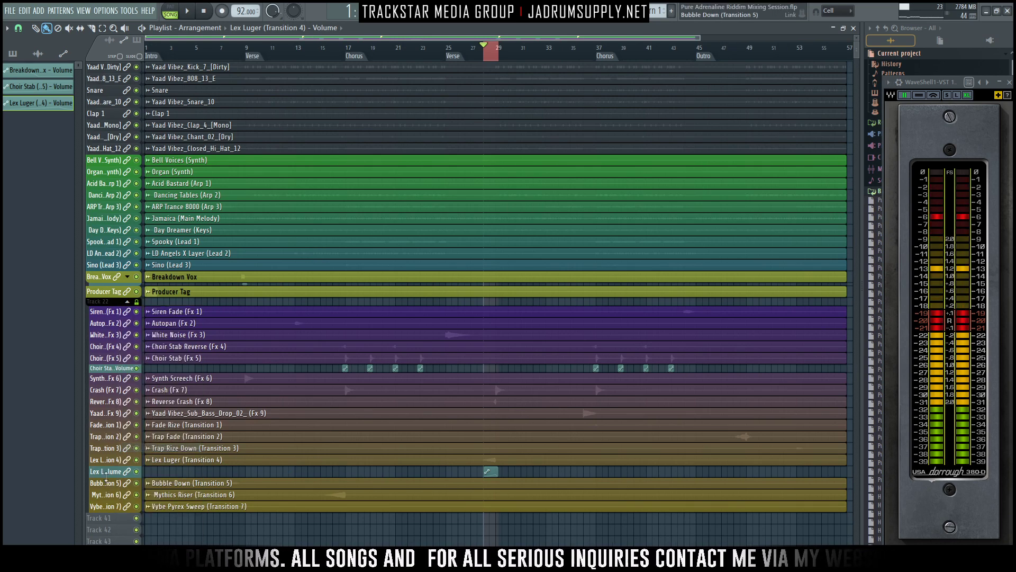
left_click_drag(110, 476, 111, 467)
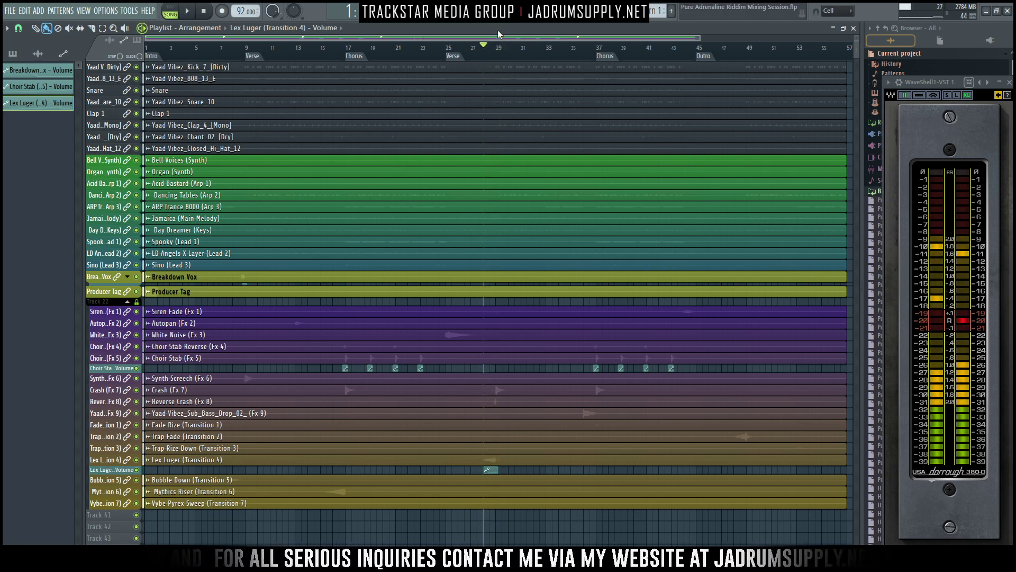
- Play the song through the Lex Luger transition around bar 28 to check the volume automation in the mix
scroll(497, 120, "up", 5)
scroll(508, 120, "up", 5)
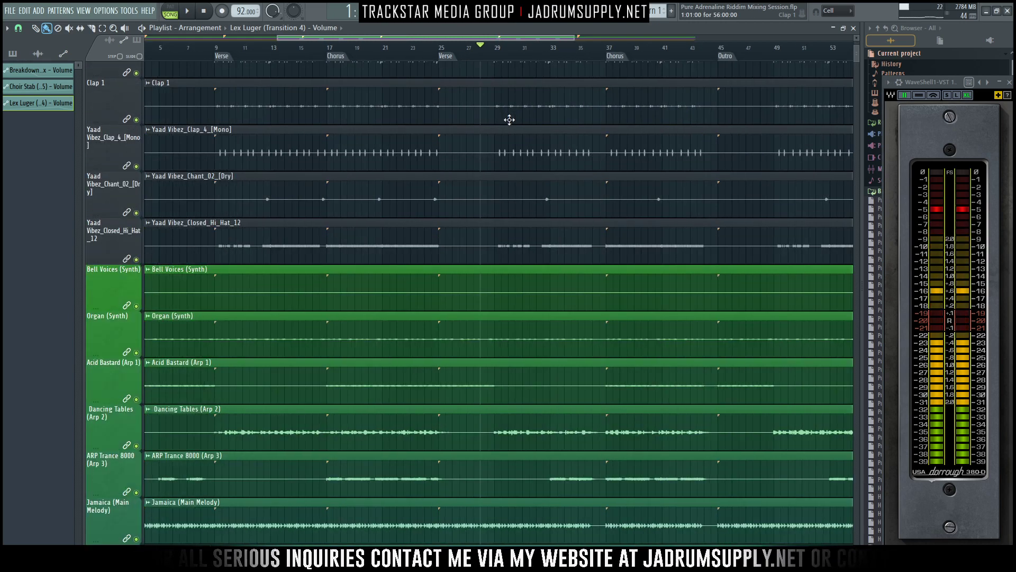
key("space")
scroll(500, 135, "down", 6)
scroll(490, 140, "down", 8)
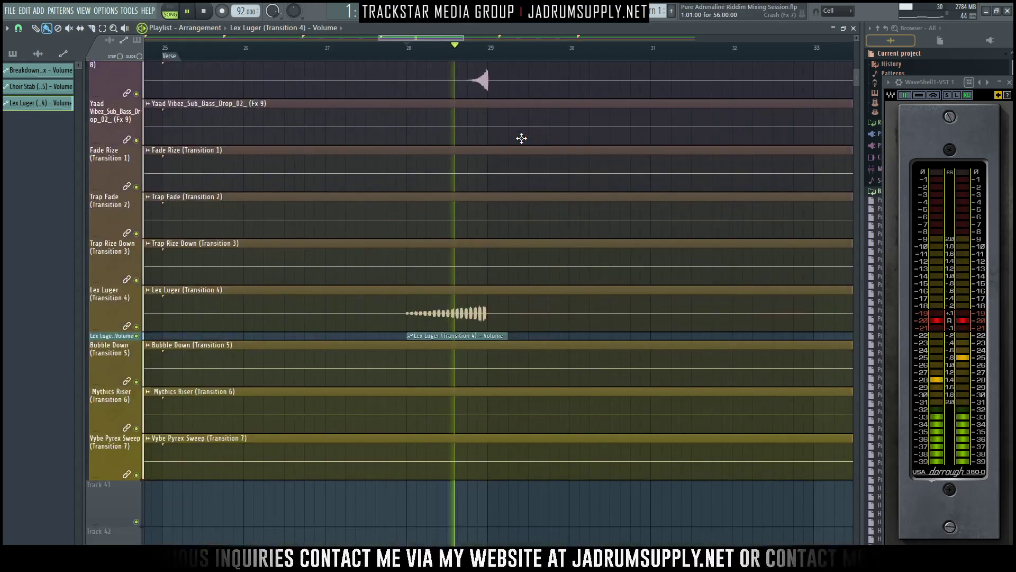
- Play on through the effect and transition tracks to locate the sub bass drop before the second chorus, around bar 36
scroll(566, 142, "up", 4)
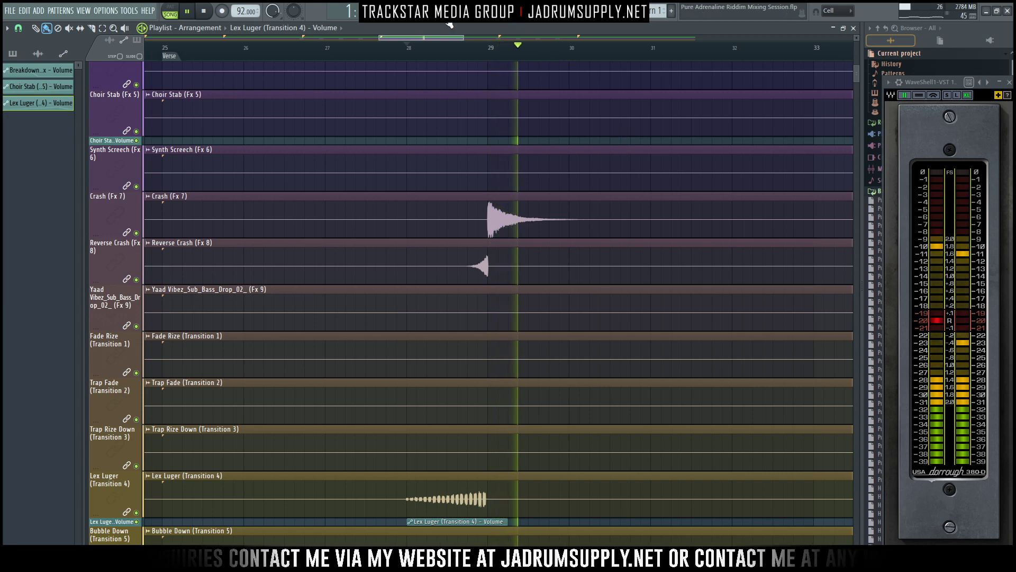
key("F9")
scroll(601, 132, "down", 3)
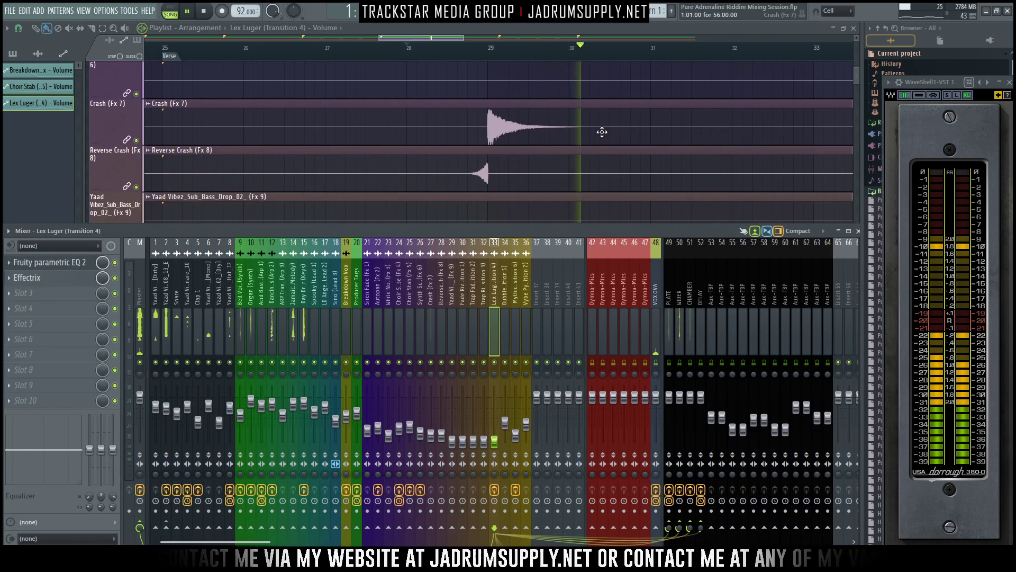
scroll(609, 124, "down", 1)
scroll(613, 124, "down", 2)
scroll(635, 126, "down", 3)
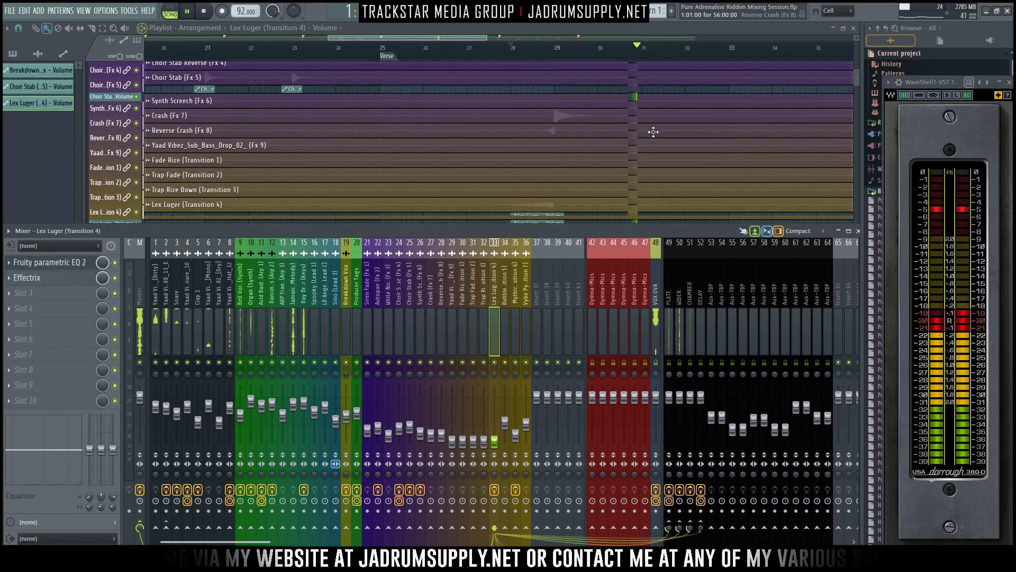
scroll(655, 132, "down", 4)
scroll(662, 130, "up", 3)
scroll(679, 117, "down", 3)
scroll(767, 151, "up", 5)
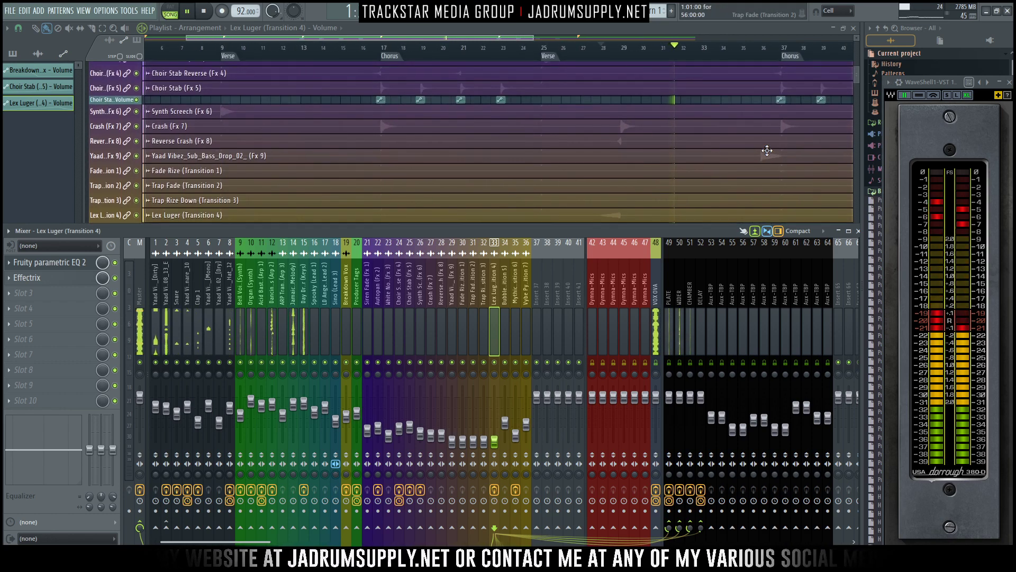
scroll(769, 134, "down", 1)
left_click(752, 56)
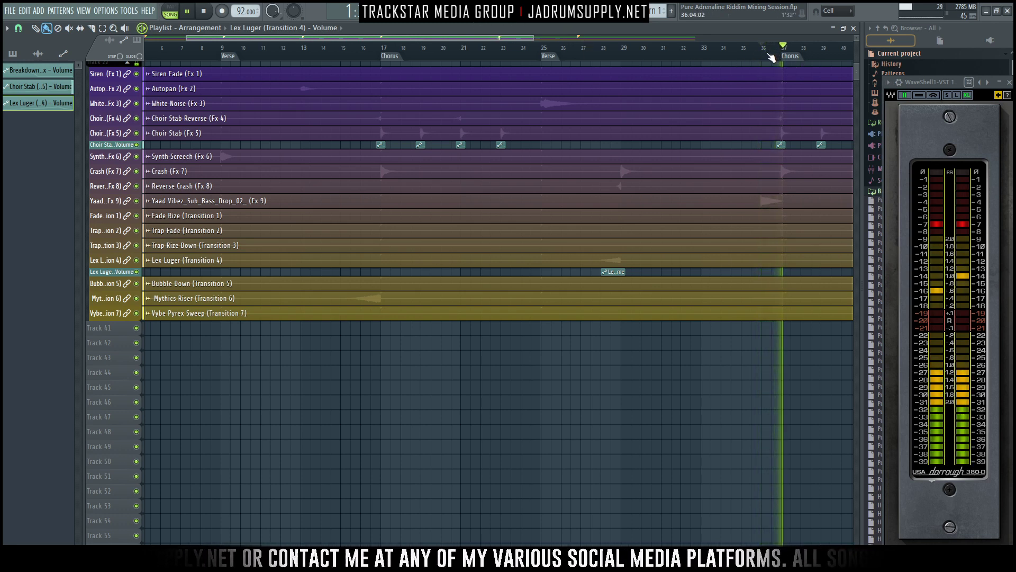
left_click(752, 51)
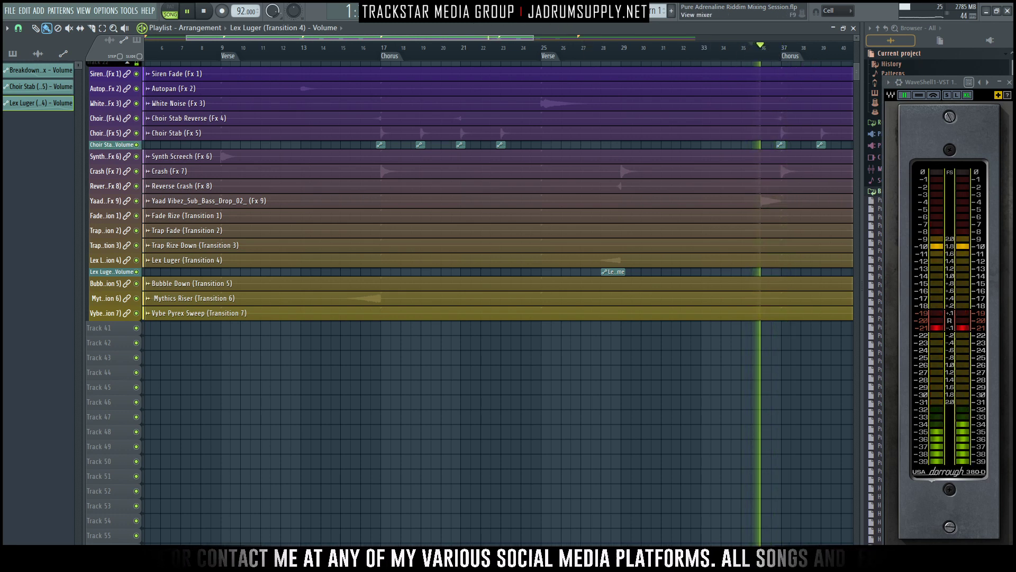
- Raise the Yaad Vibez sub bass drop's mixer level to 40% (-15.9 dB) and audition it from around bar 35
key("F9")
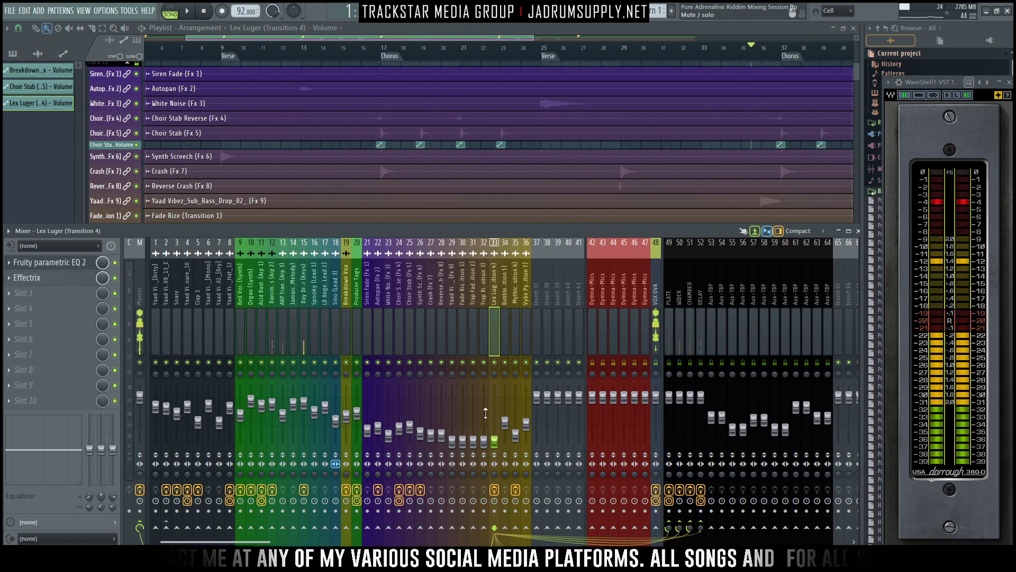
key("space")
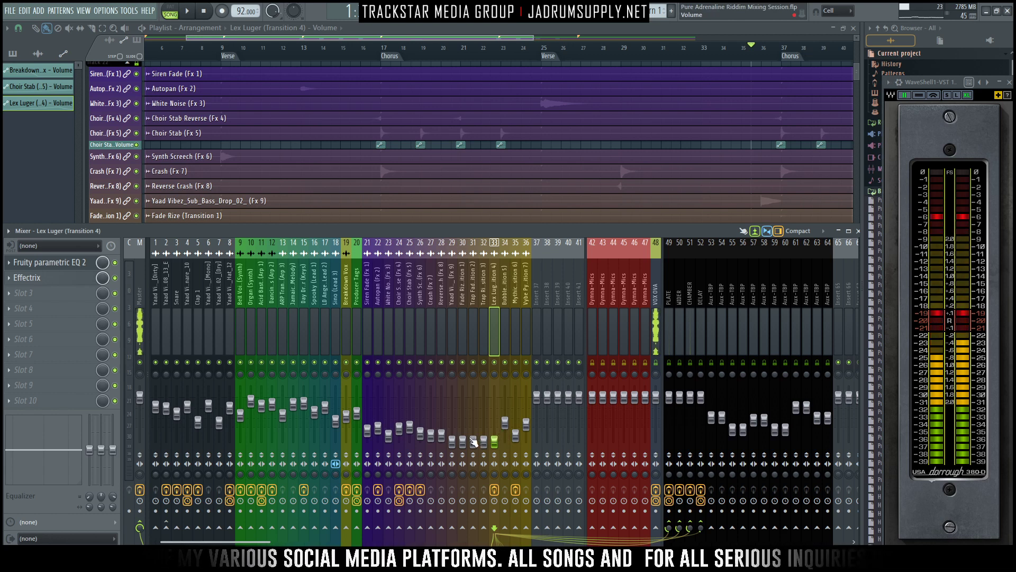
left_click(452, 440)
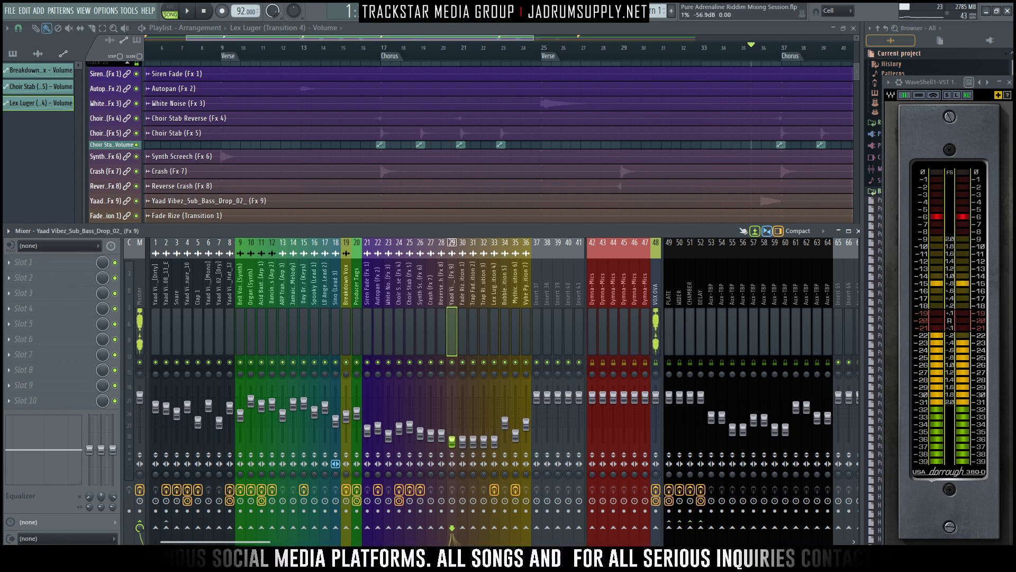
left_click_drag(452, 441, 454, 425)
key("space")
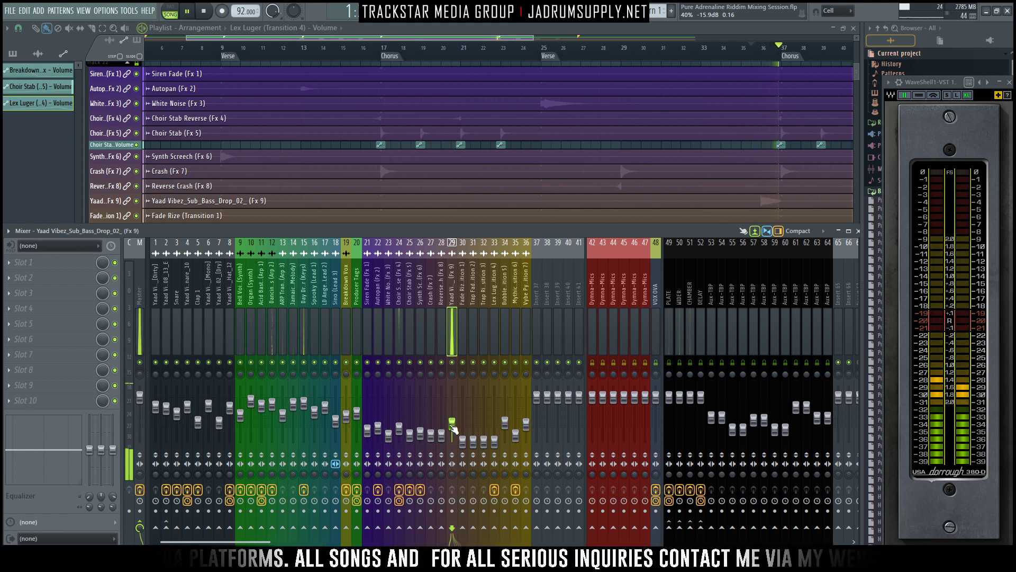
key("space")
key("space")
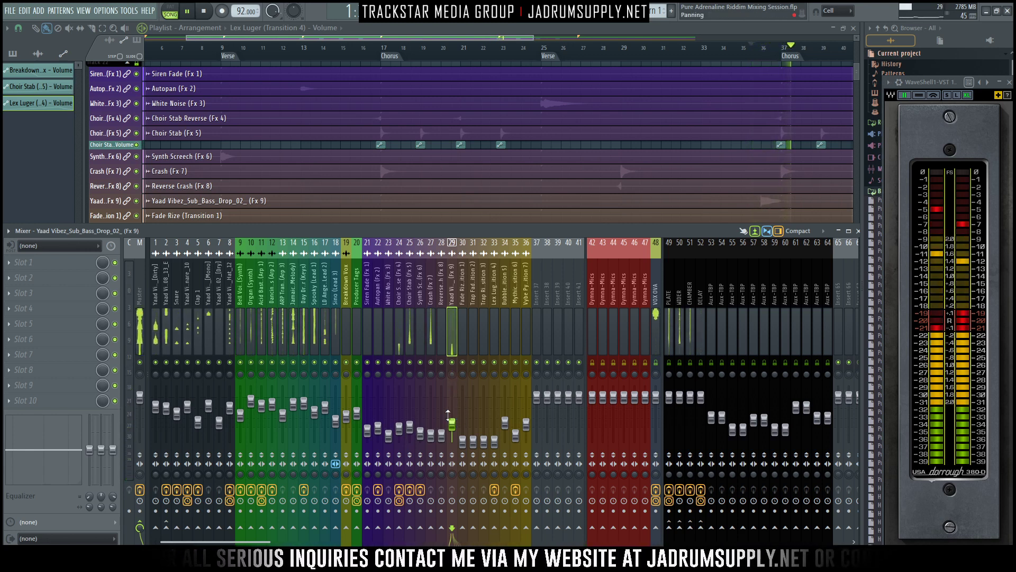
- Solo the sub bass drop, send it to the Plate reverb, and unsolo it while it plays in the mix
right_click(453, 363)
key("space")
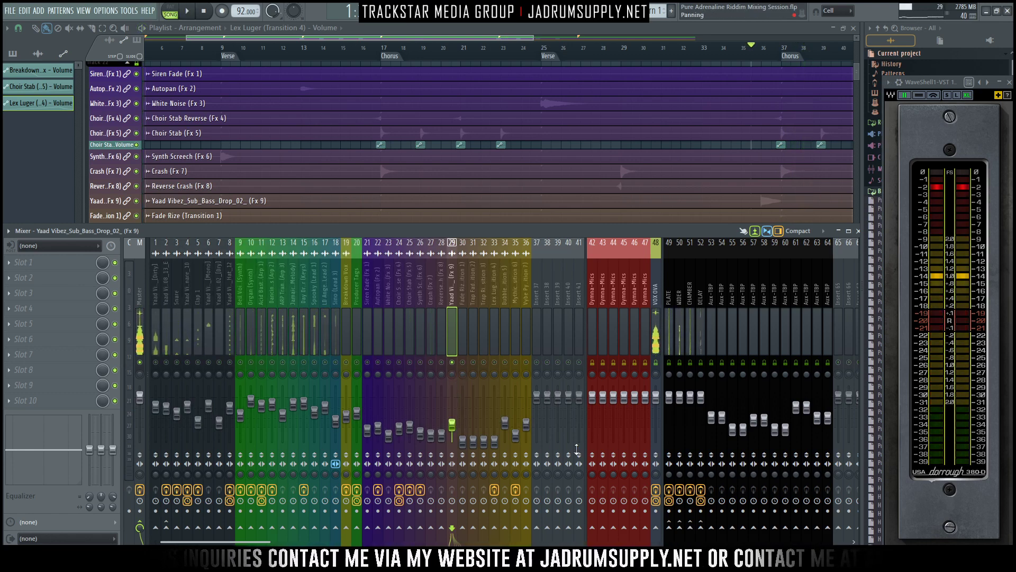
left_click(669, 527)
left_click_drag(669, 528, 669, 545)
key("space")
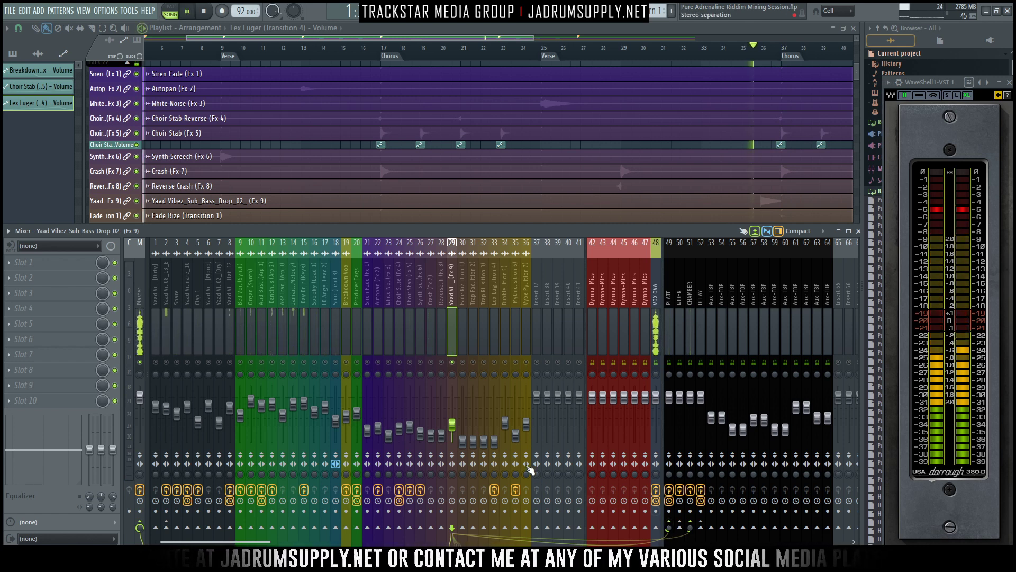
right_click(452, 362)
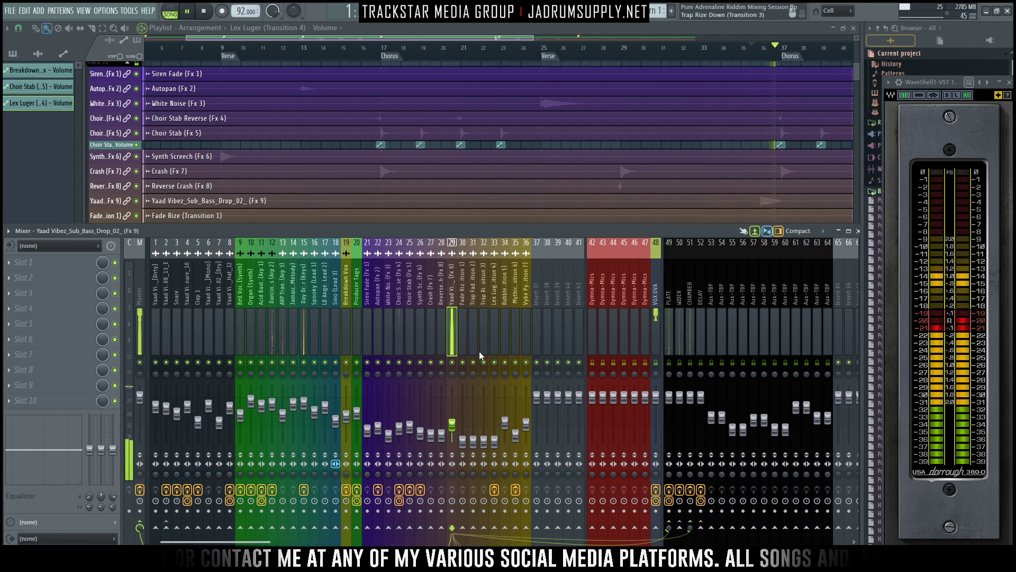
- Raise the Fade Rize transition's mixer level and route it to the Plate and Chamber reverbs, soloing it to check
left_click(466, 288)
key("space")
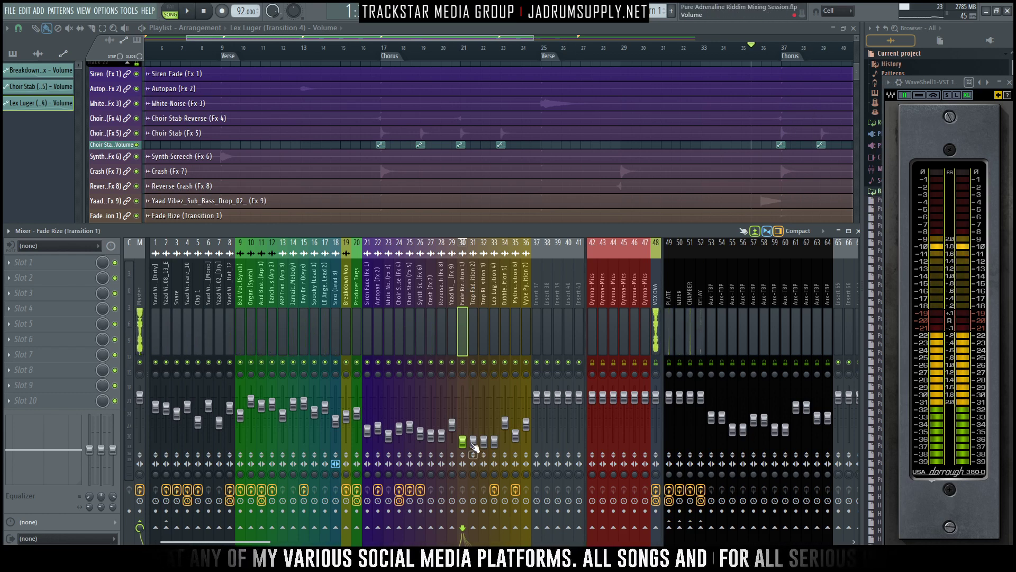
key("F9")
key("space")
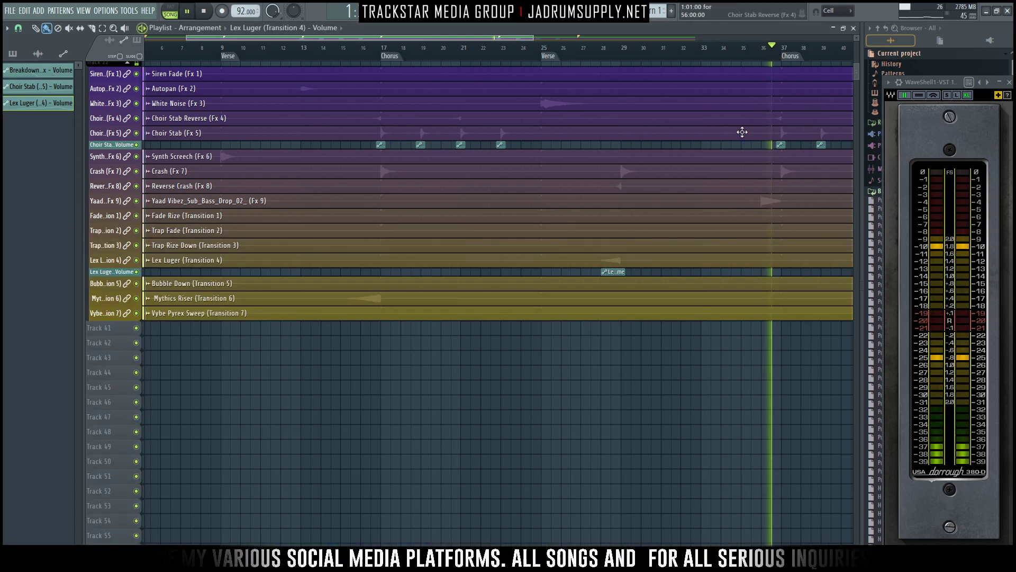
key("F9")
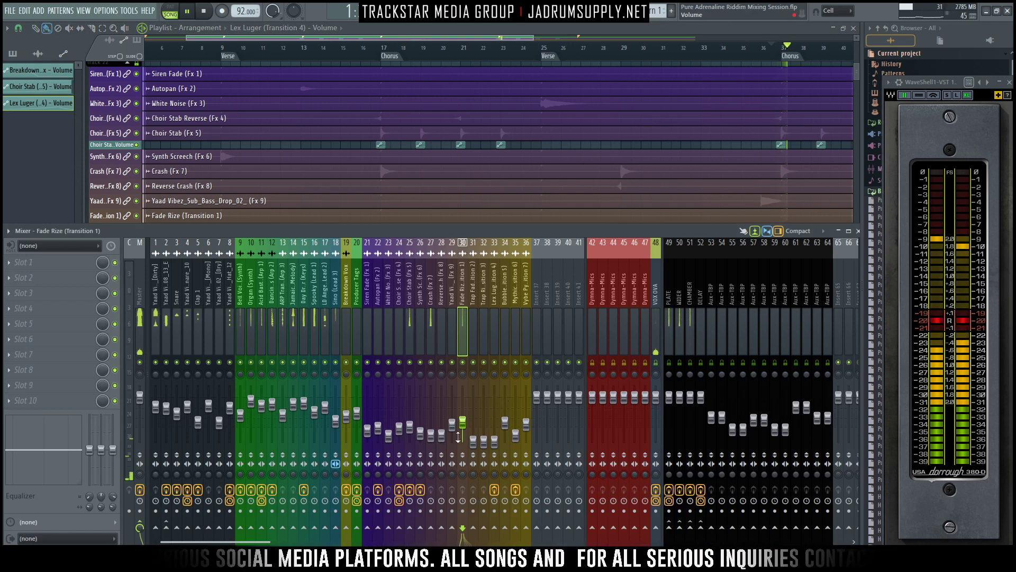
right_click(467, 363)
right_click(466, 363)
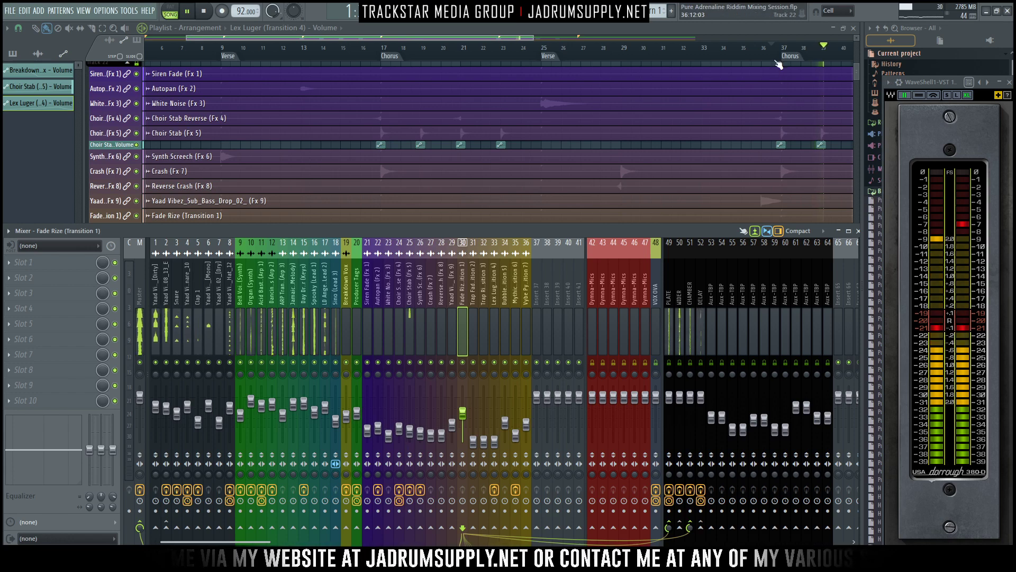
- Play the second chorus from around bar 36 and look over the remaining effects up to the outro
left_click(776, 62)
key("F9")
left_click_drag(509, 39, 715, 42)
scroll(714, 163, "up", 5)
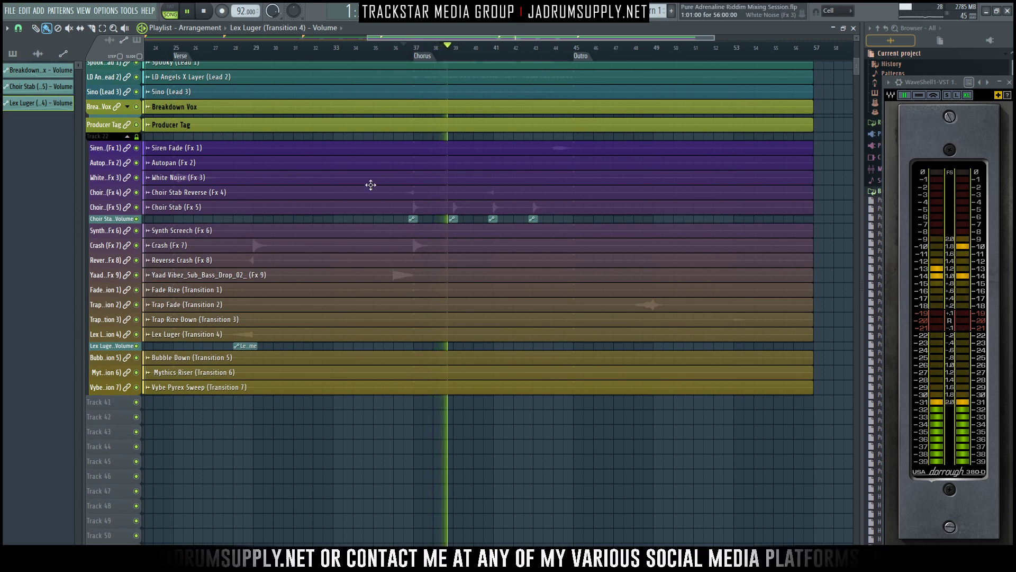
scroll(320, 182, "down", 4)
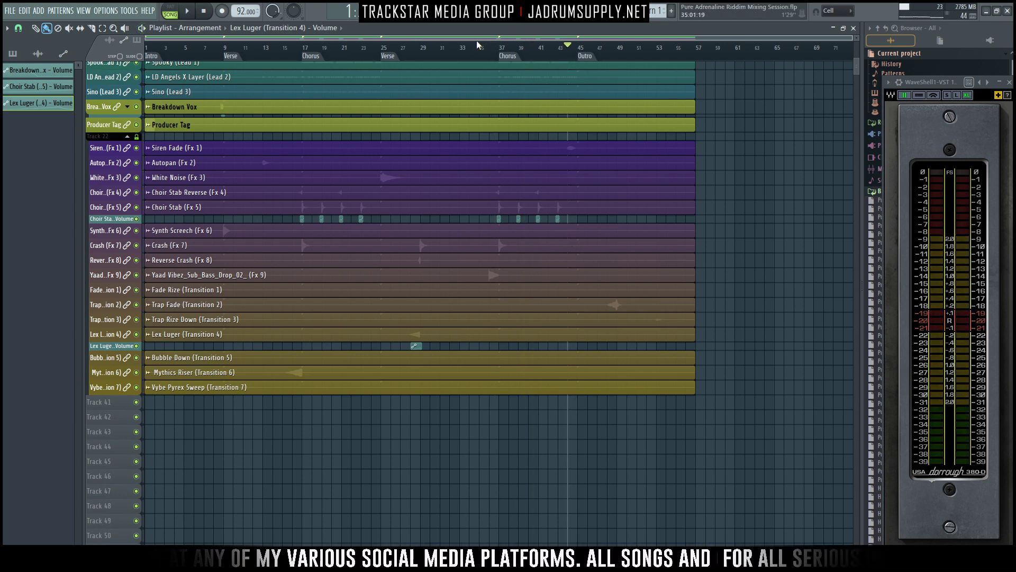
- Solo the Siren Fade effect before the outro and send it to the Chamber and Plate reverbs
key("F9")
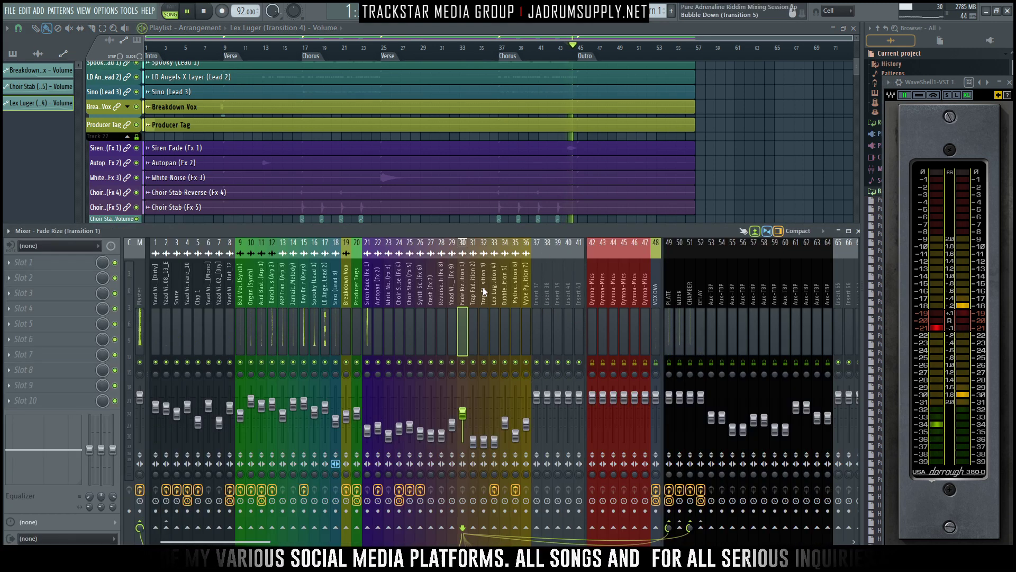
key("space")
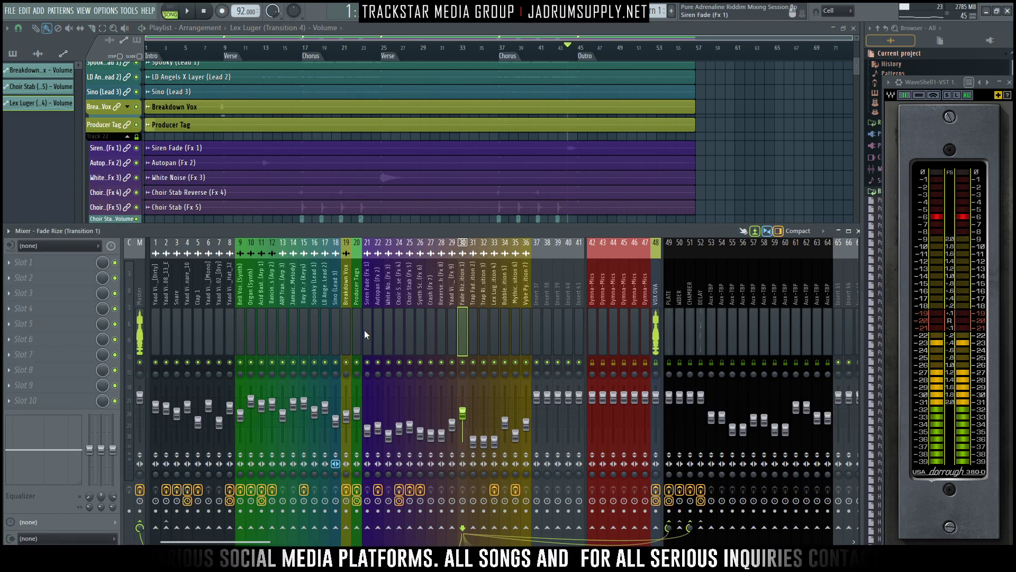
left_click(369, 370)
key("space")
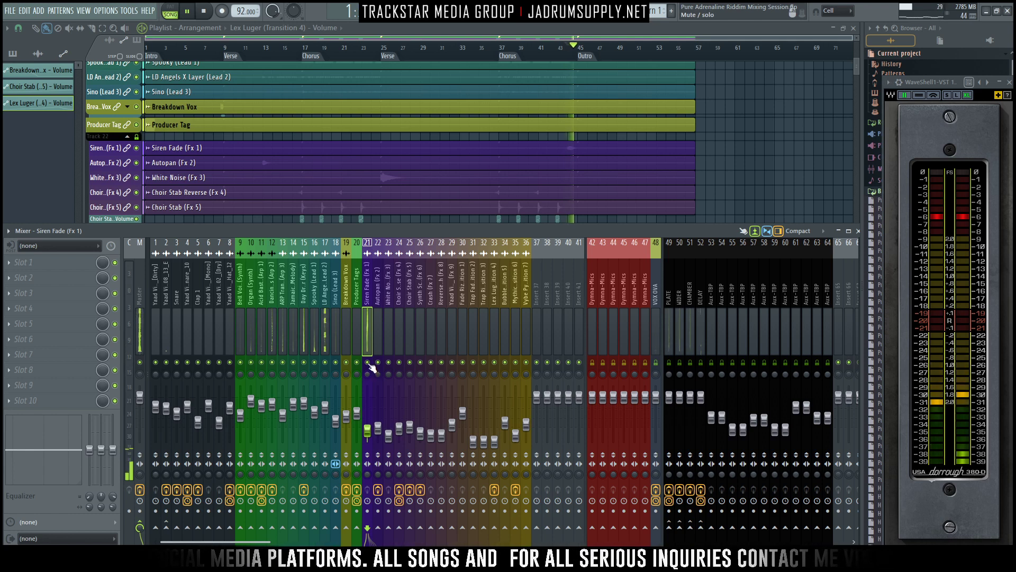
right_click(367, 362)
key("space")
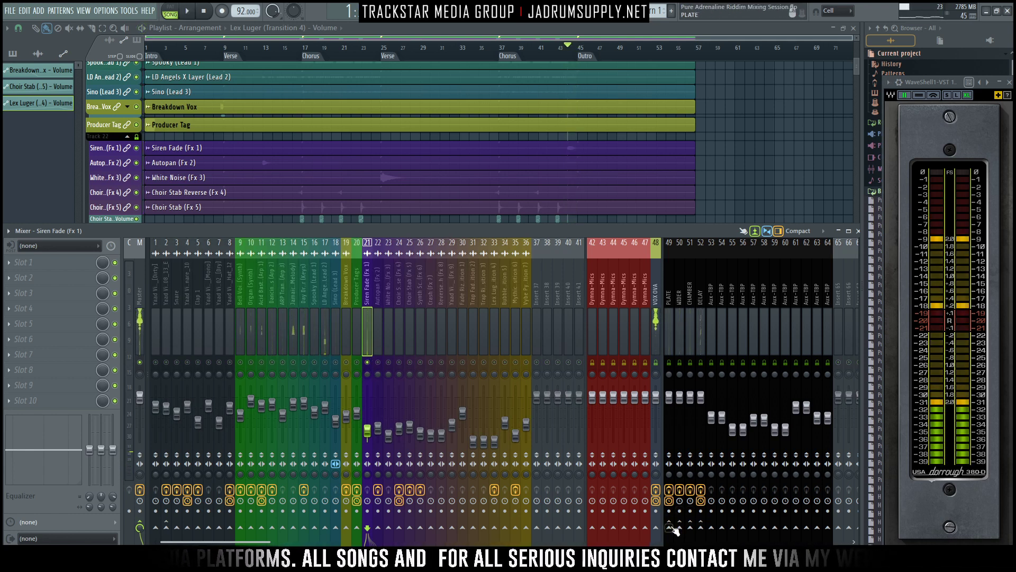
left_click(689, 529)
left_click_drag(690, 528, 689, 542)
left_click(669, 529)
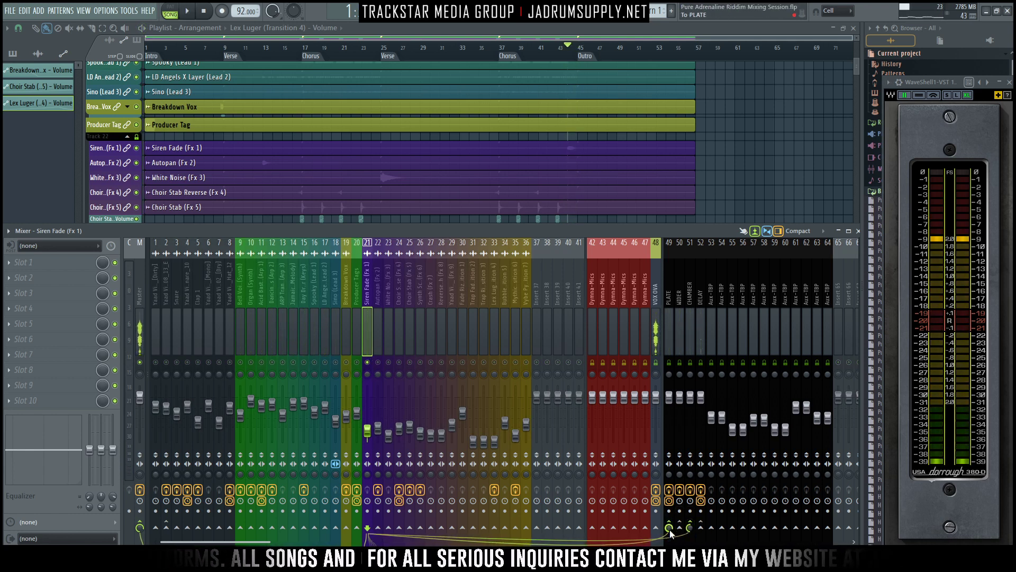
key("space")
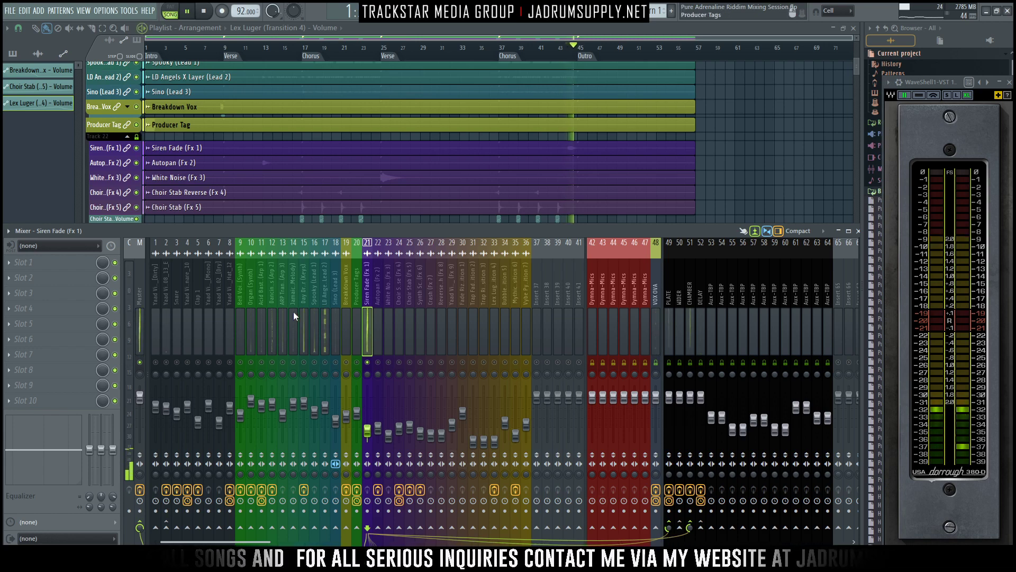
- Load Fruity Parametric EQ 2 into the first effect slot of the Siren Fade track
left_click(24, 262)
mouse_move(23, 276)
mouse_move(288, 532)
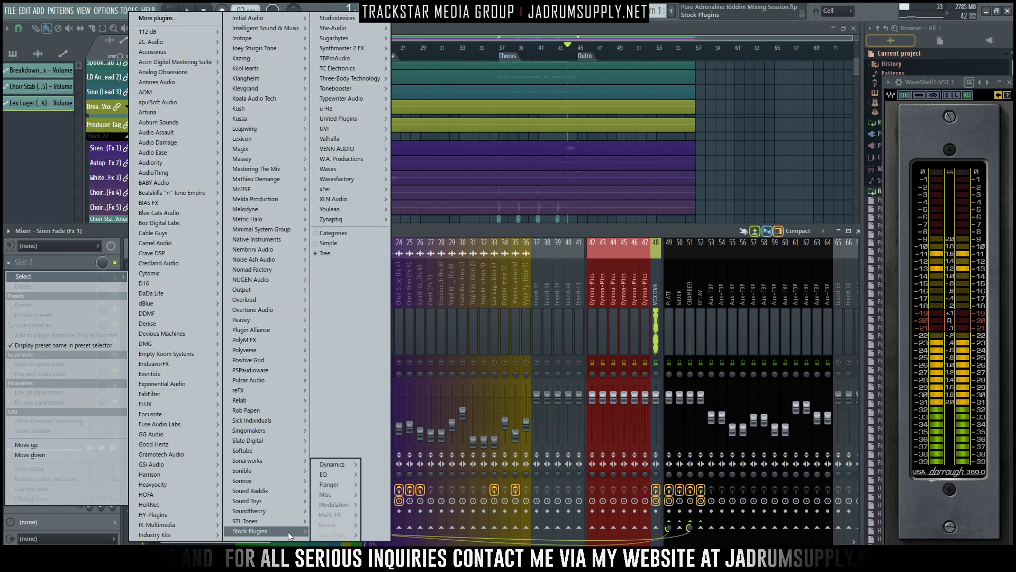
mouse_move(337, 477)
left_click(402, 474)
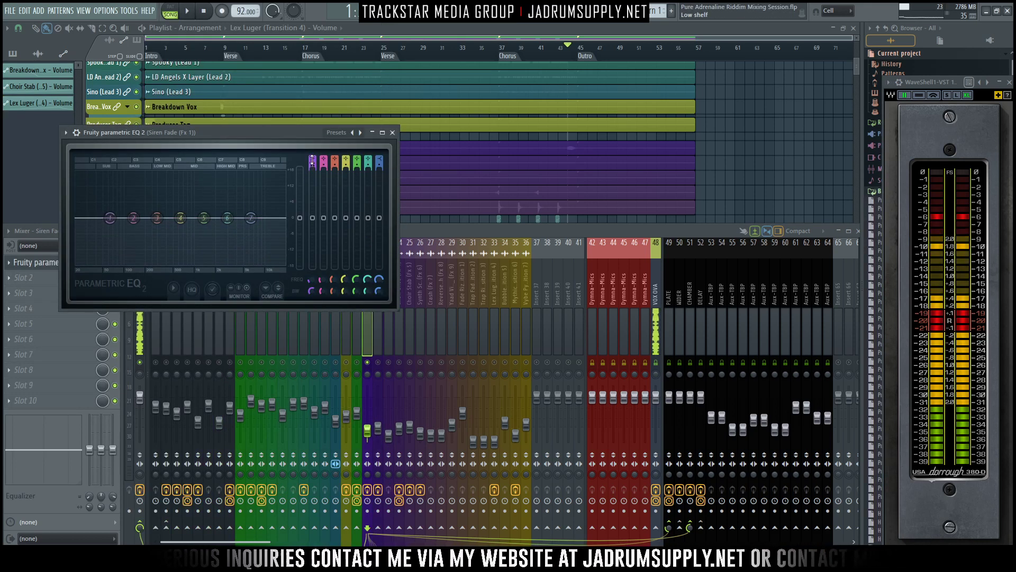
- High-pass the Siren Fade's low end, dip it slightly around 2500 Hz, lift the highs gently, and enable the EQ's HQ mode
left_click_drag(312, 161, 312, 169)
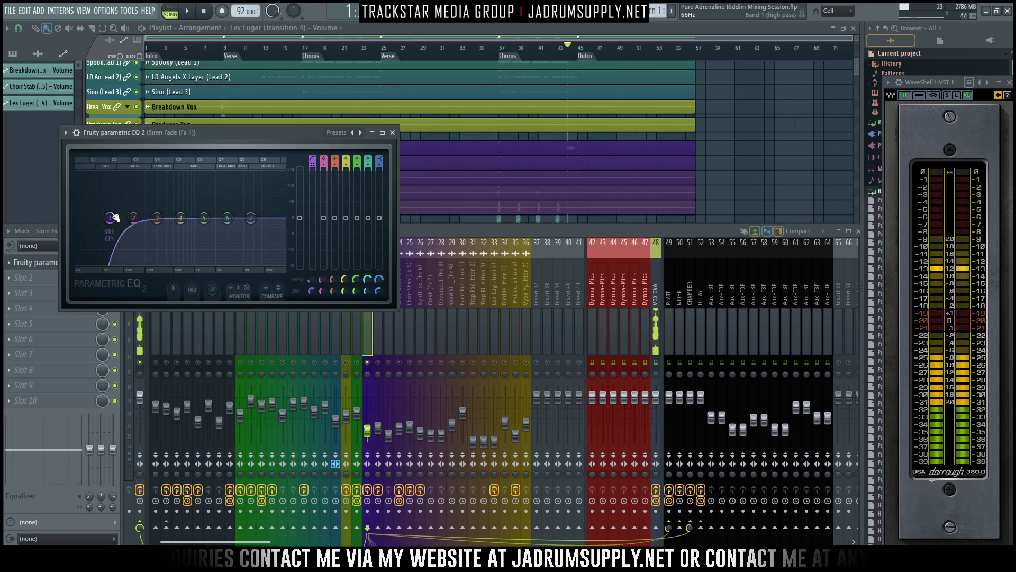
key("space")
left_click_drag(112, 216, 133, 217)
left_click_drag(250, 217, 226, 220)
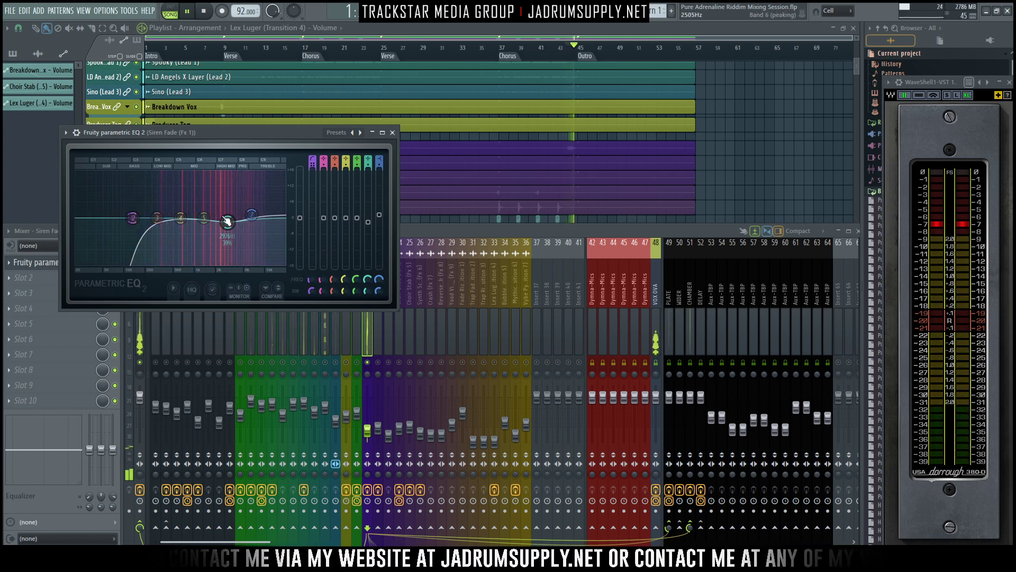
left_click(198, 290)
left_click_drag(133, 218, 137, 218)
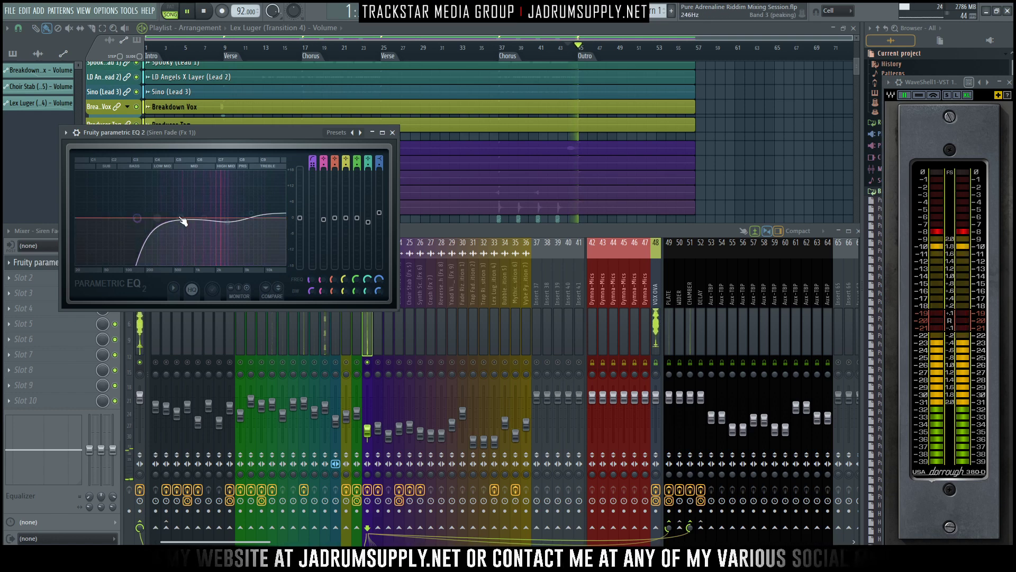
left_click(392, 133)
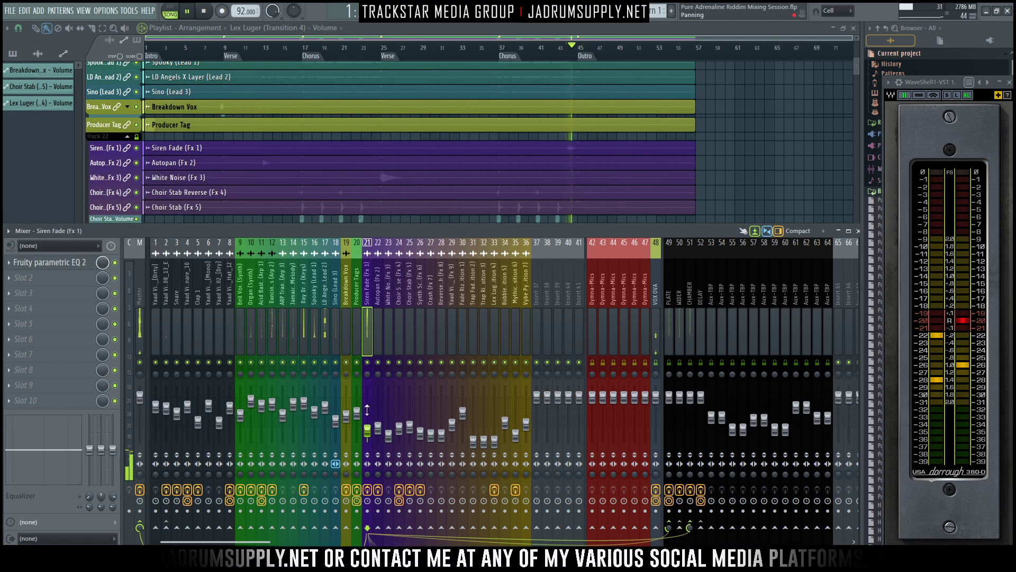
- Replay the song from around bar 44 into the outro to check the Siren Fade in the full mix
key("space")
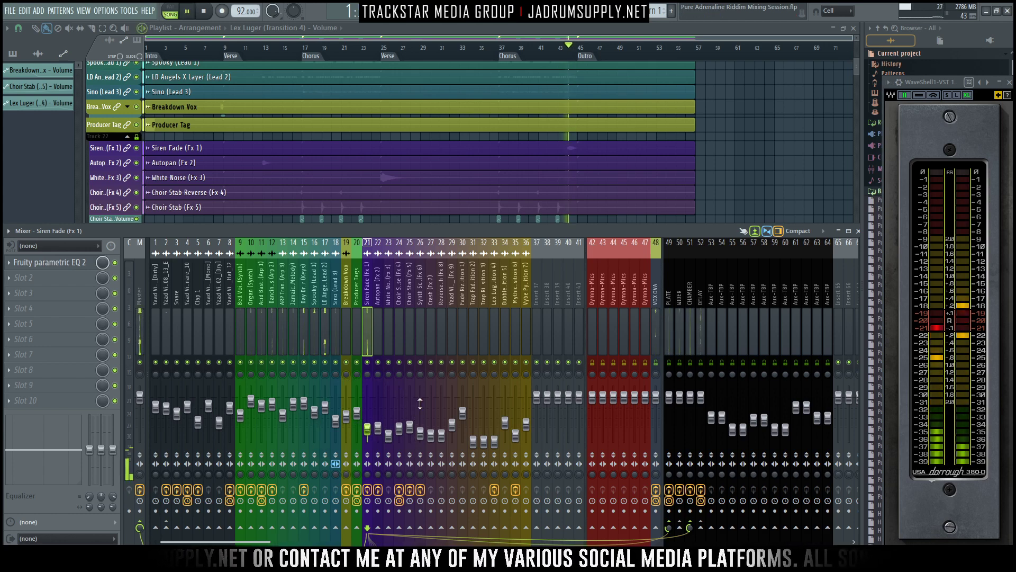
left_click(559, 55)
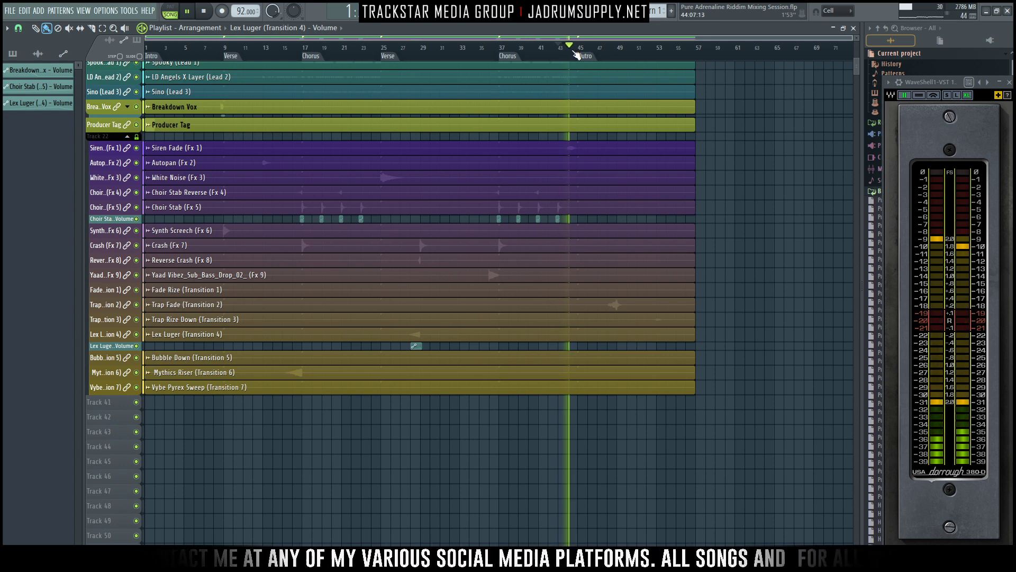
key("F9")
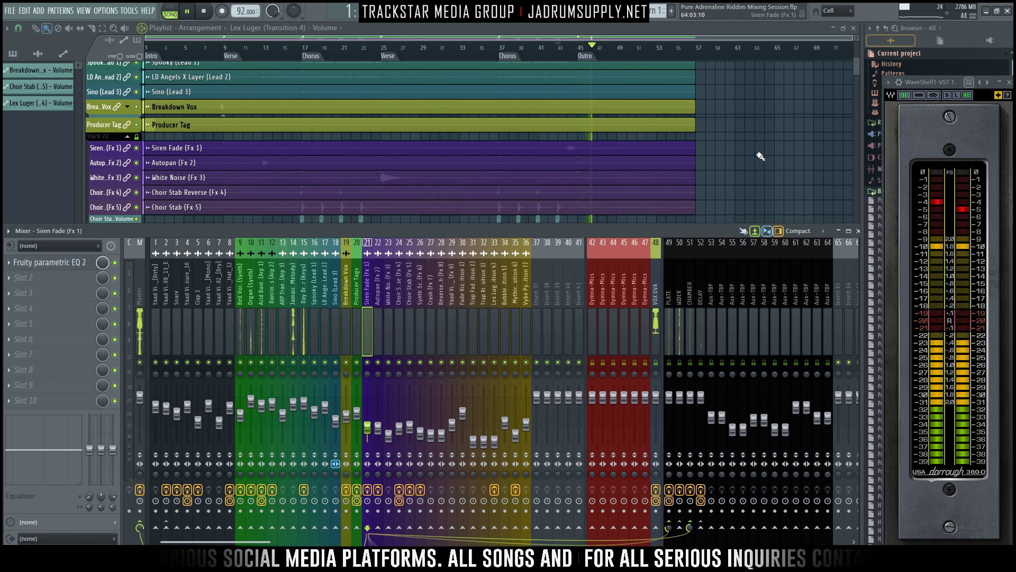
- Raise the Trap Fade (Transition 2) mixer level to about -24.1 dB while the outro plays, and stop playback
scroll(761, 156, "down", 6)
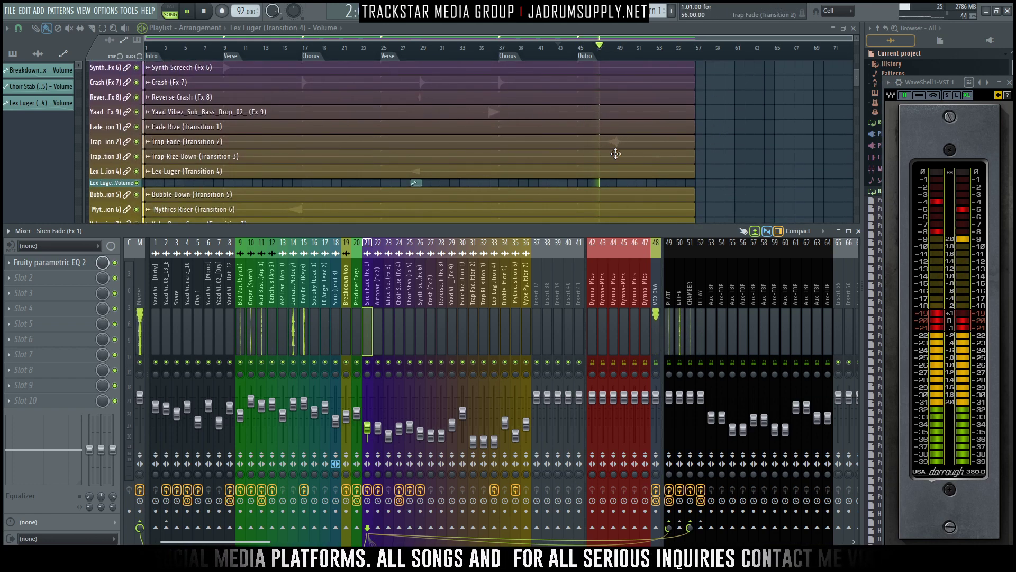
scroll(615, 154, "down", 3)
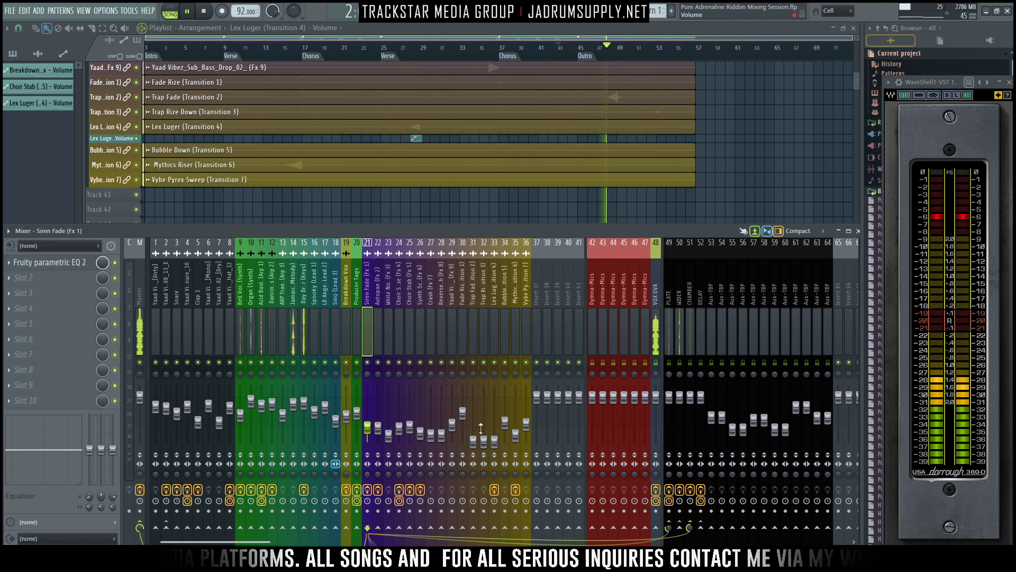
left_click_drag(472, 440, 473, 433)
key("space")
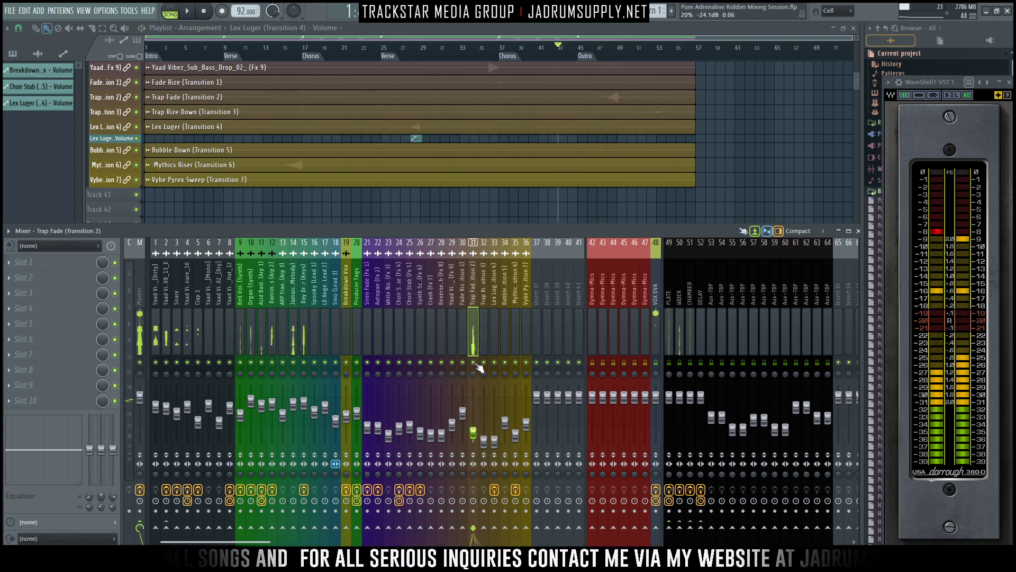
- Load Fruity Parametric EQ 2 into the first effect slot of the Trap Fade track
left_click(23, 262)
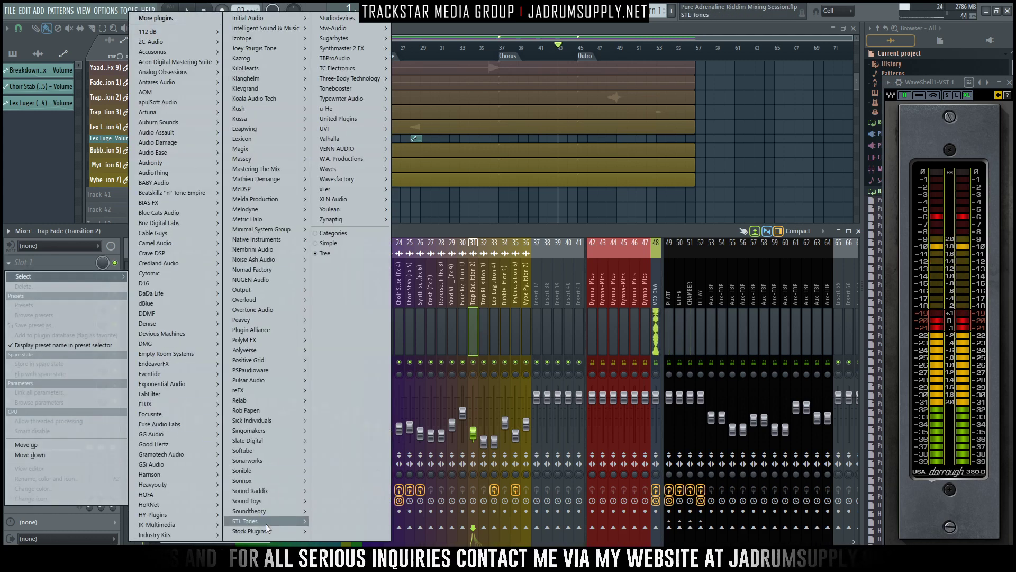
mouse_move(268, 531)
mouse_move(341, 475)
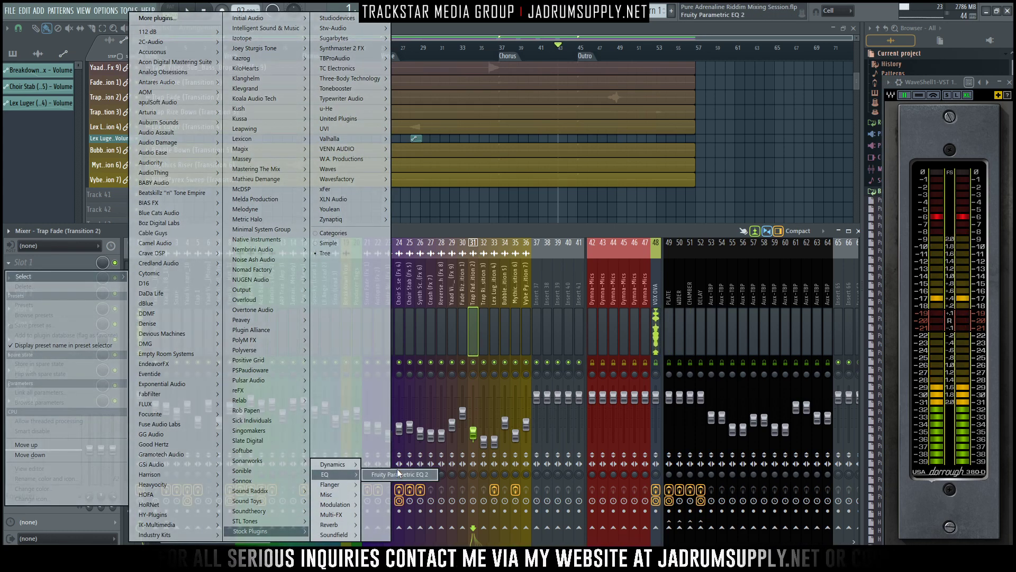
left_click(395, 475)
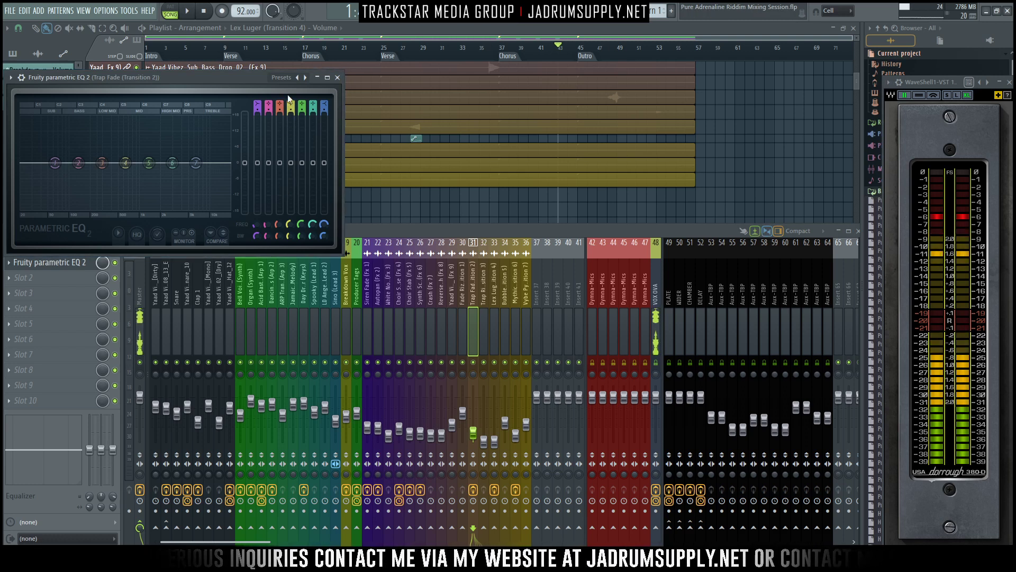
- Enable the Trap Fade EQ's HQ mode and use band 1 as a high-pass to cut the low end
left_click(141, 236)
mouse_move(258, 111)
left_mouse_down()
mouse_move(258, 100)
mouse_move(257, 113)
left_mouse_up()
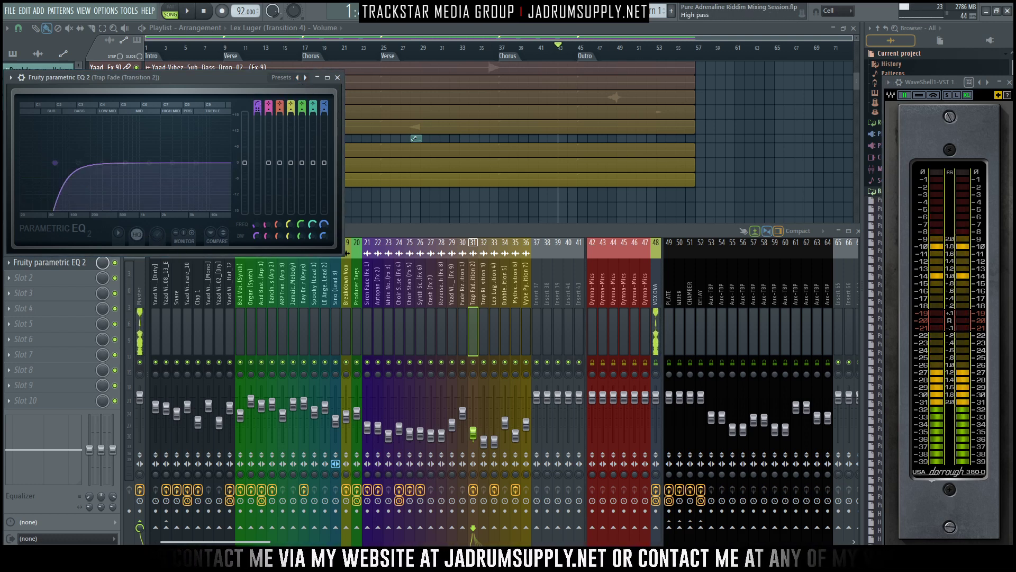
key("space")
left_click_drag(55, 163, 77, 163)
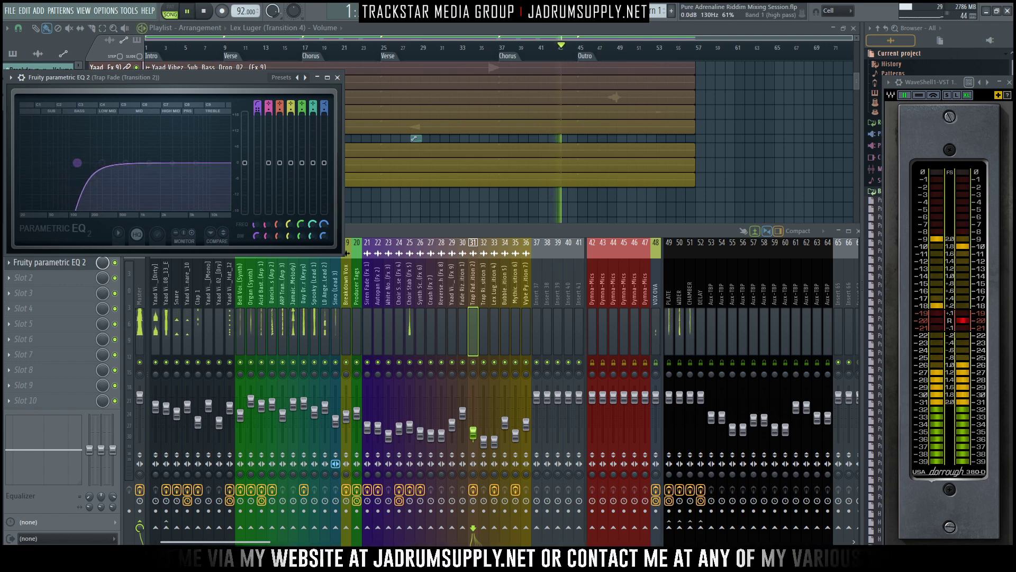
- Replay the outro from around bar 47 and shape the Trap Fade EQ with a slight upper-mid dip and gentle high-shelf lift
left_click(603, 63)
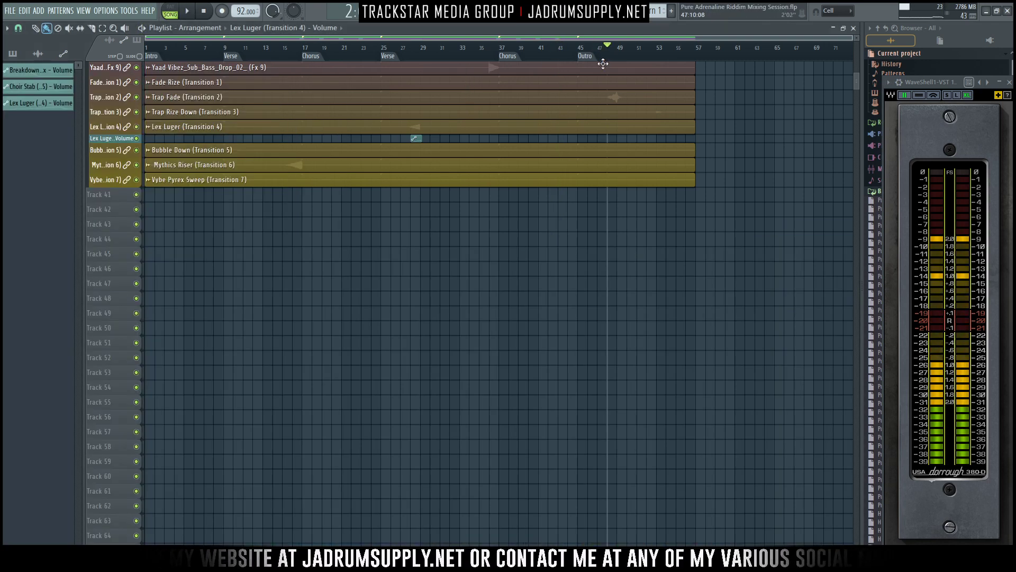
key("space")
key("F9")
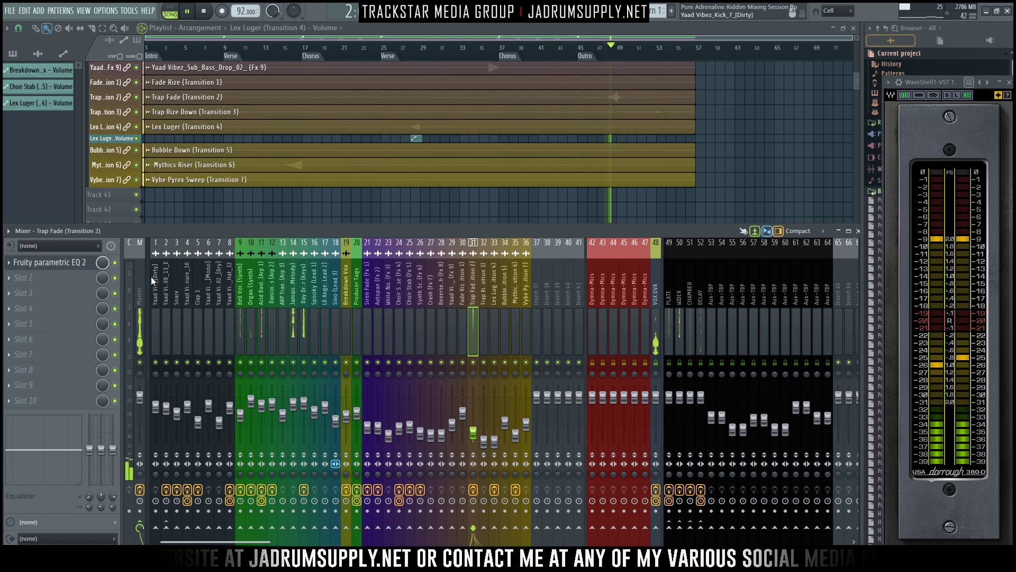
left_click(74, 263)
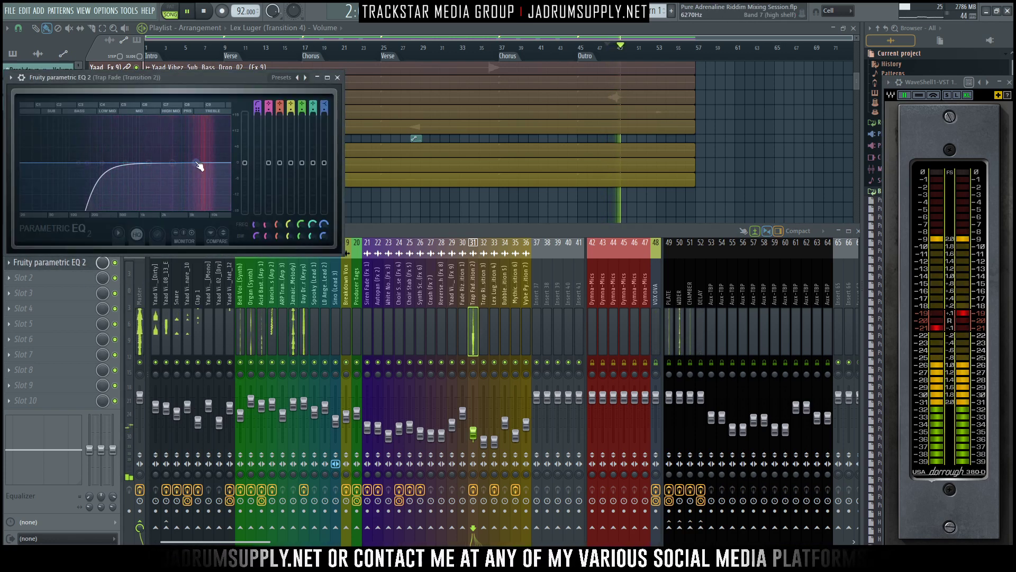
key("space")
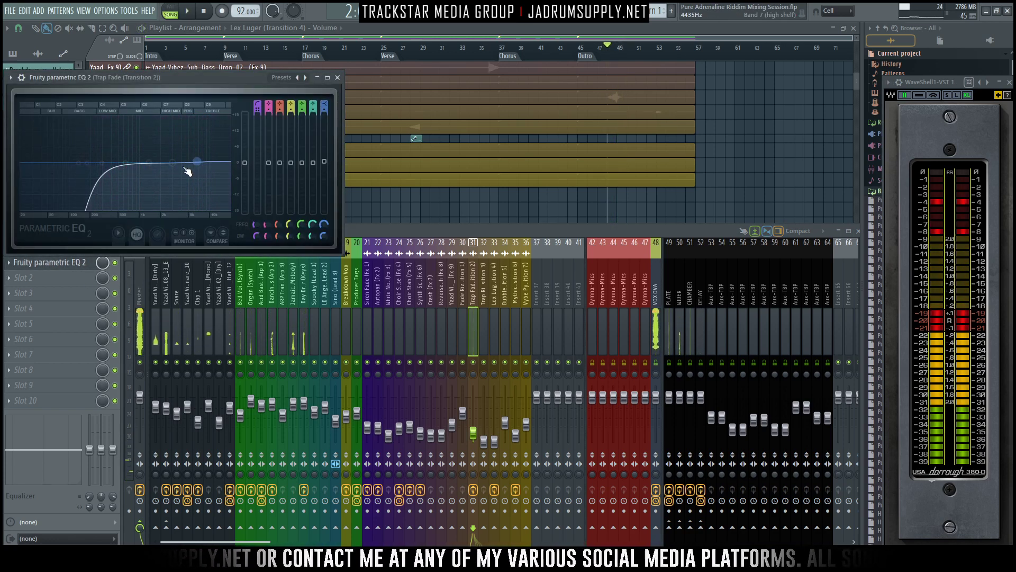
key("space")
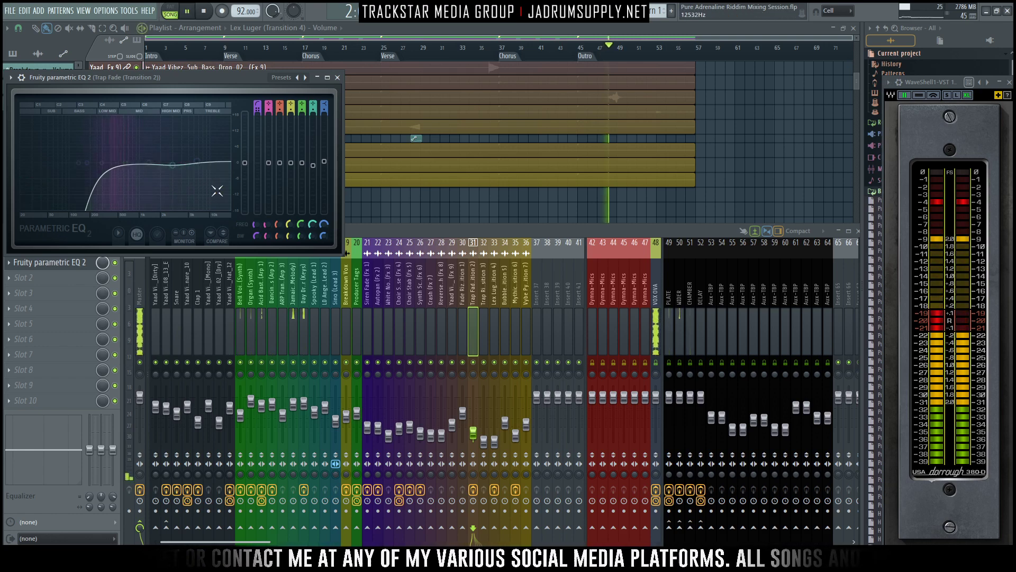
- Nudge the Trap Fade's mixer level up slightly, stop playback and send the track to the Plate reverb
left_click_drag(473, 433, 473, 432)
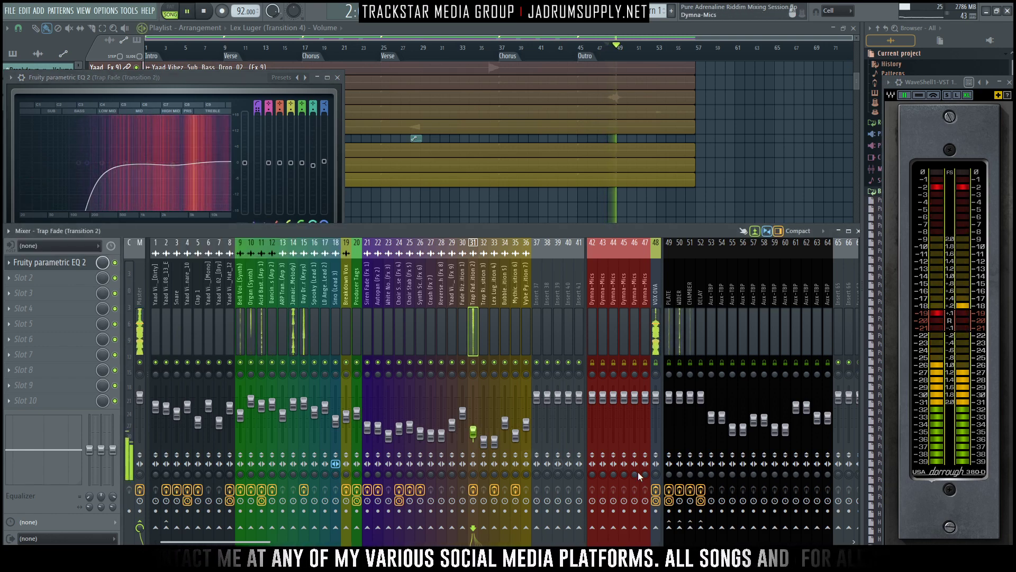
key("space")
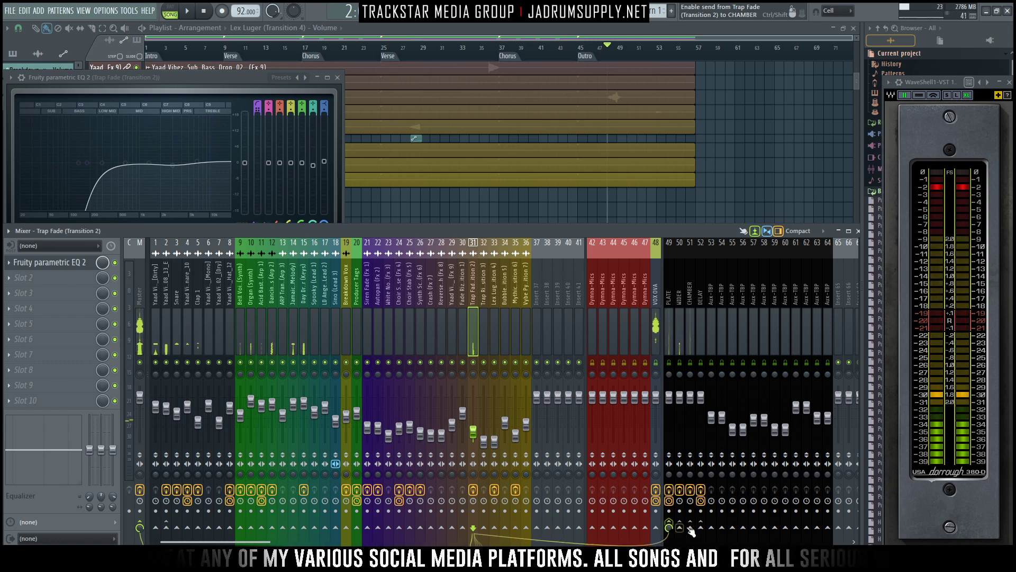
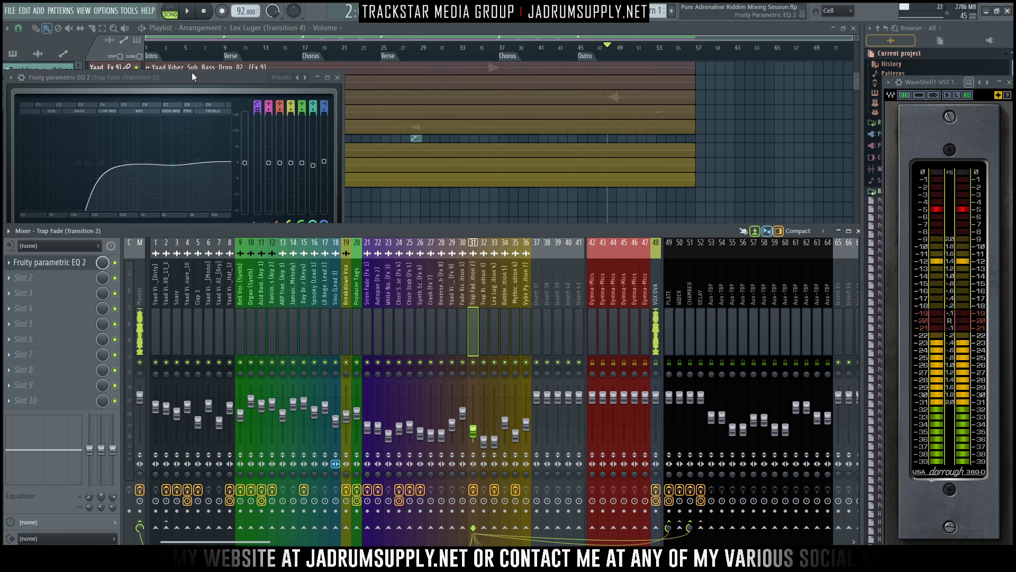
- Close the Trap Fade track's equalizer and play the outro to check the transition effects in the arrangement
left_click(225, 80)
key("space")
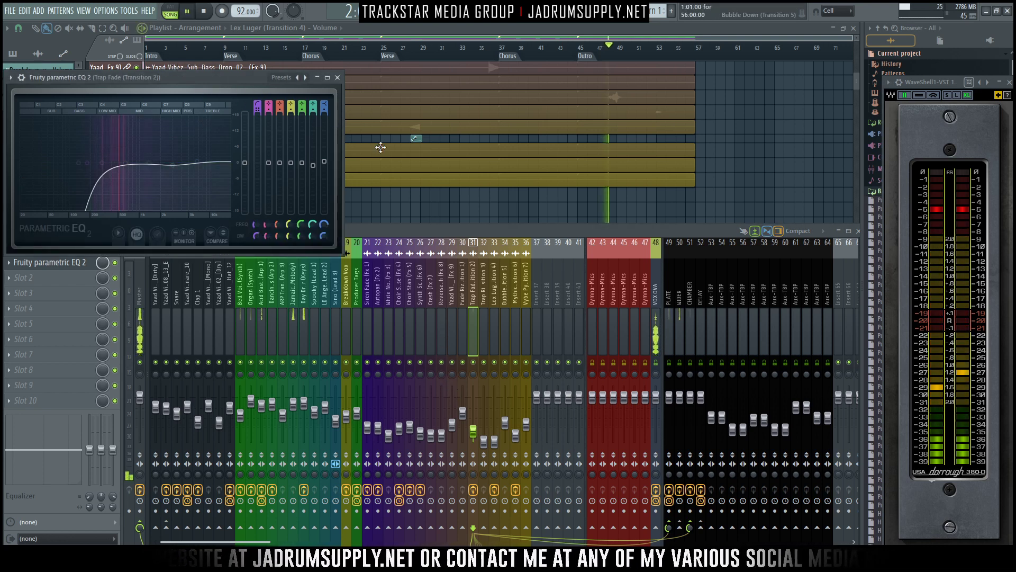
left_click(338, 77)
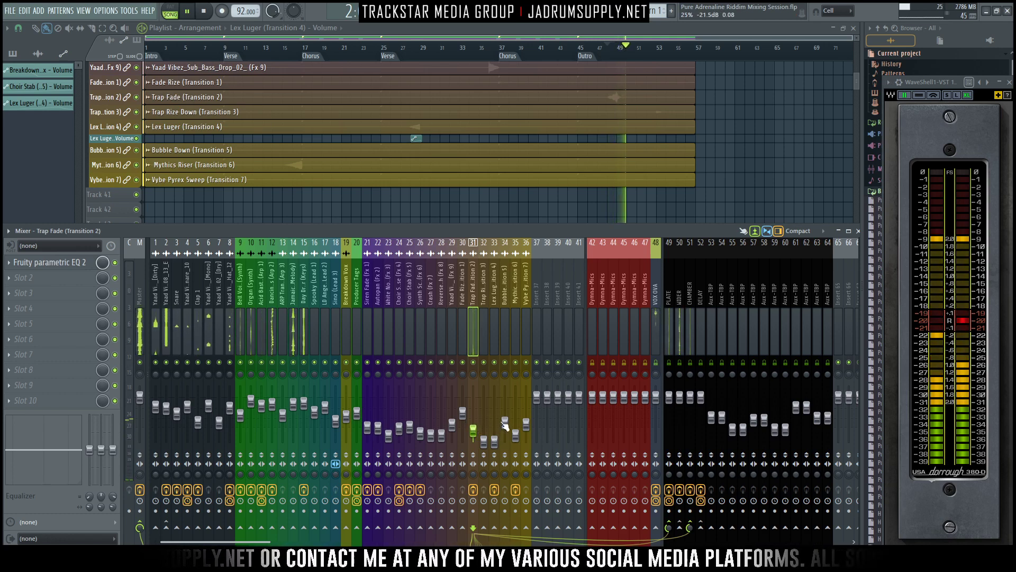
scroll(751, 153, "up", 2)
scroll(787, 138, "up", 5)
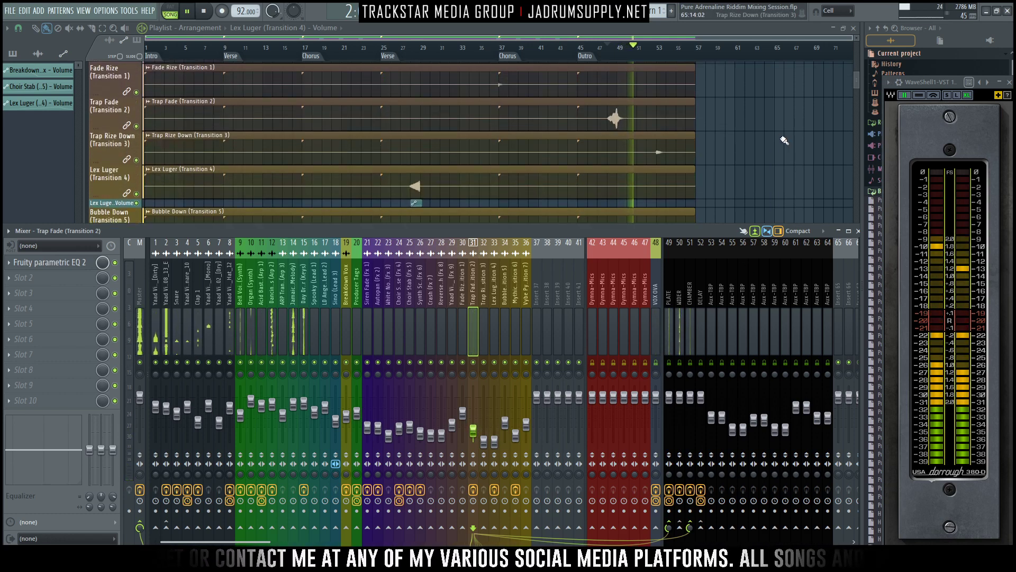
scroll(783, 140, "up", 5)
scroll(783, 141, "down", 7)
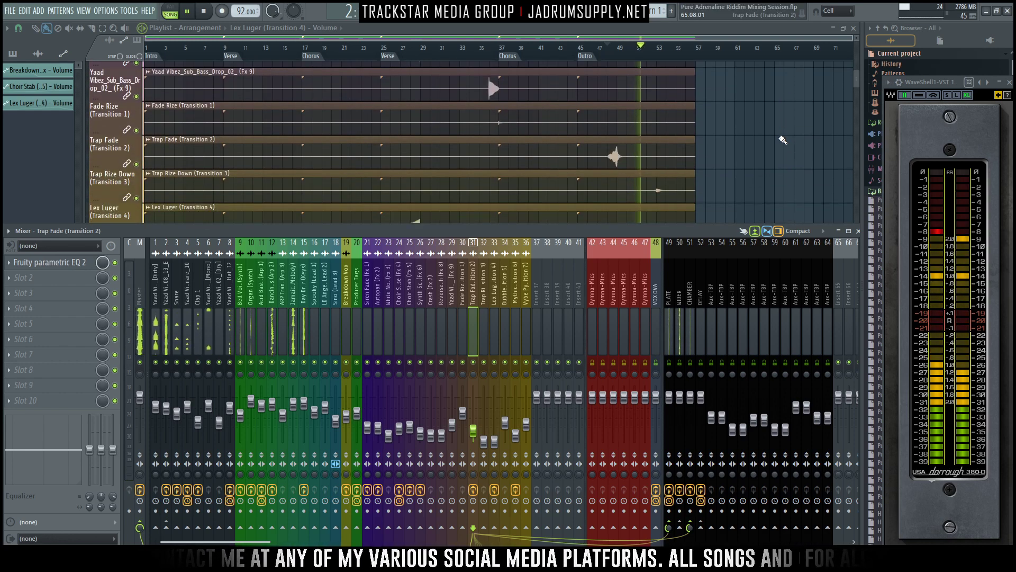
scroll(783, 140, "down", 4)
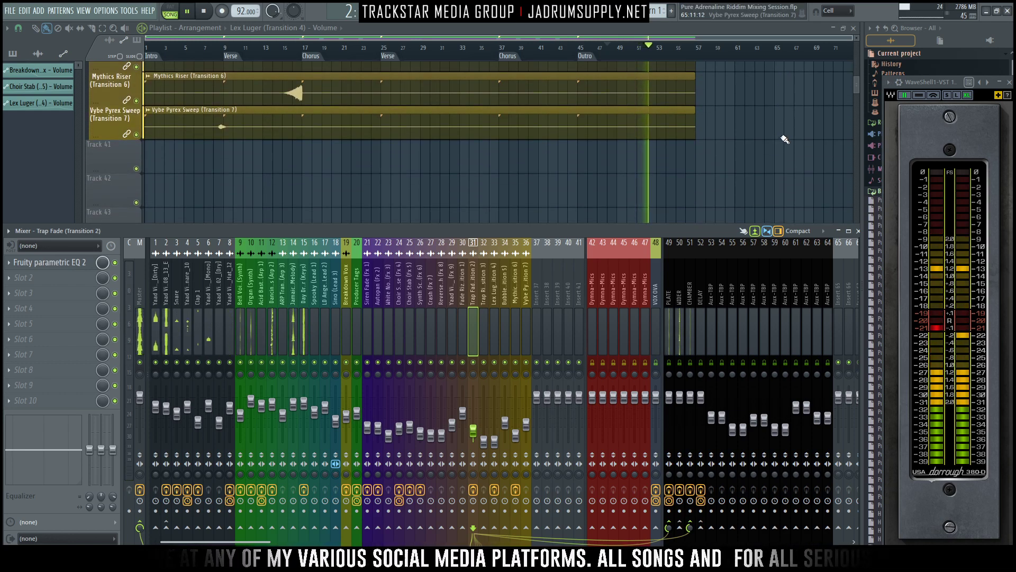
key("space")
- Select the Trap Rize Down (Transition 3) mixer track and move the playback position to its sound near bar 53
scroll(784, 139, "up", 2)
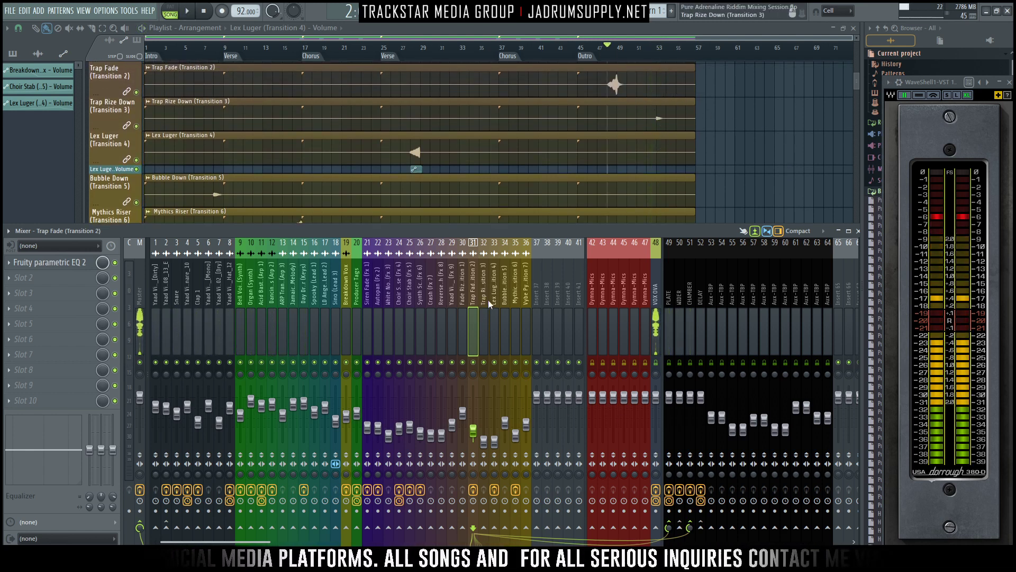
left_click(484, 423)
key("space")
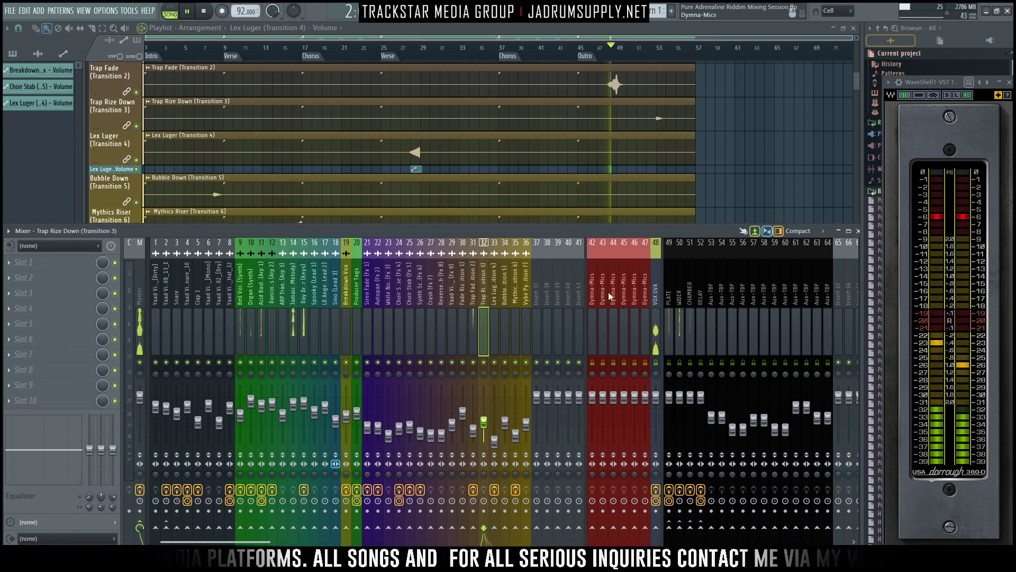
key("F9")
key("space")
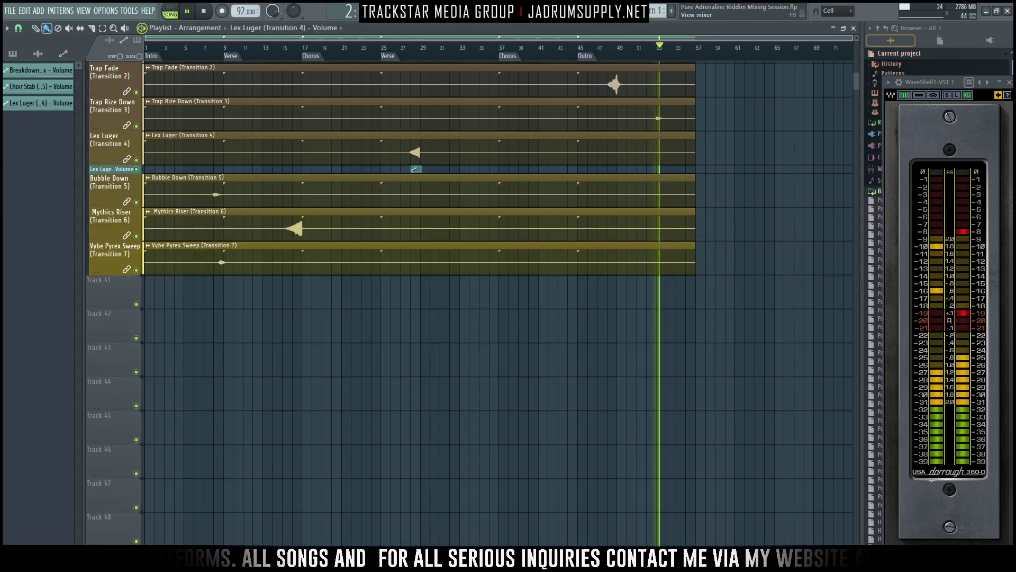
key("F9")
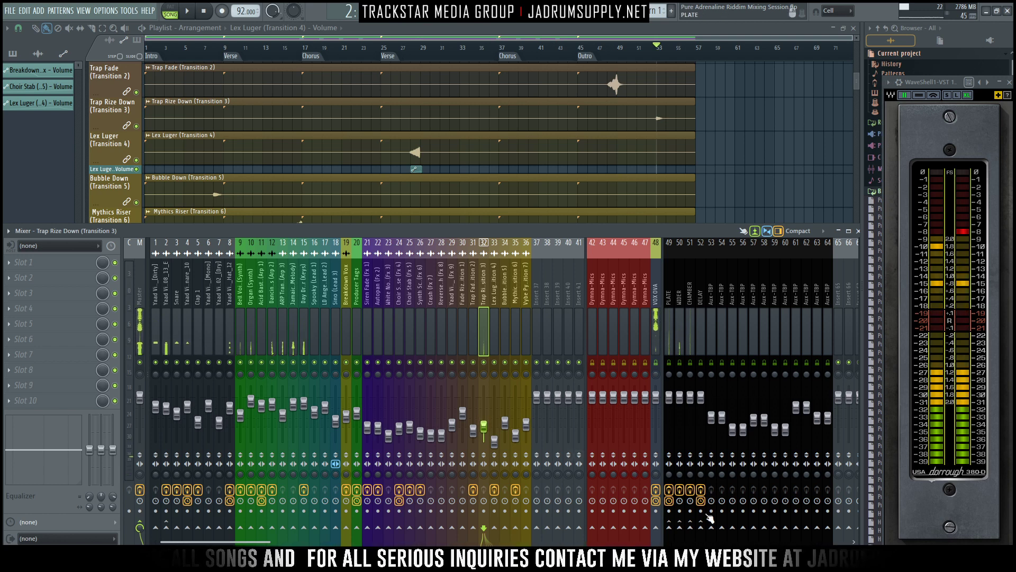
- Send the Trap Rize Down track to the PLATE and CHAMBER buses and lower its PLATE send level
left_click(670, 529)
left_click(690, 529)
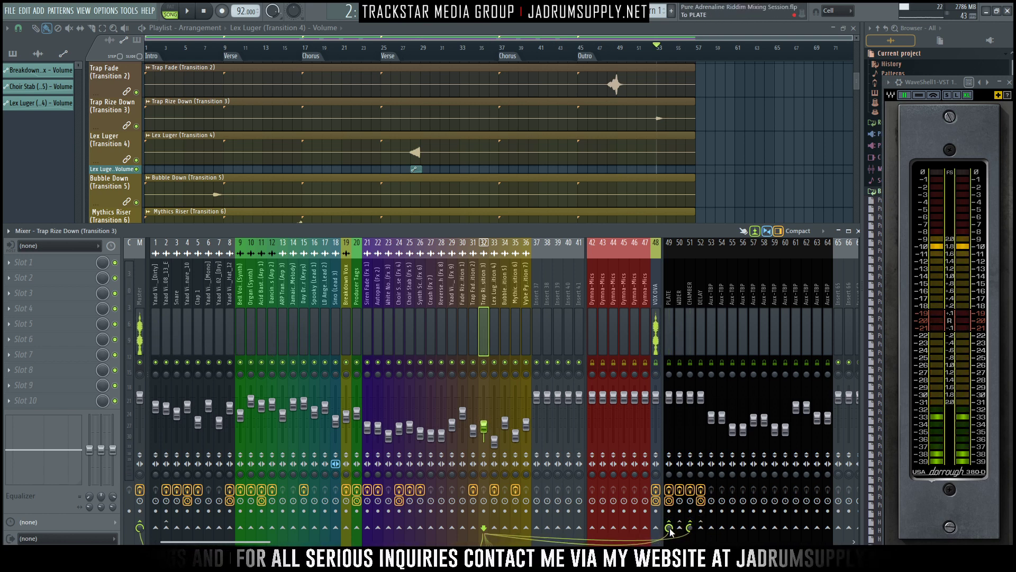
left_click_drag(670, 528, 670, 551)
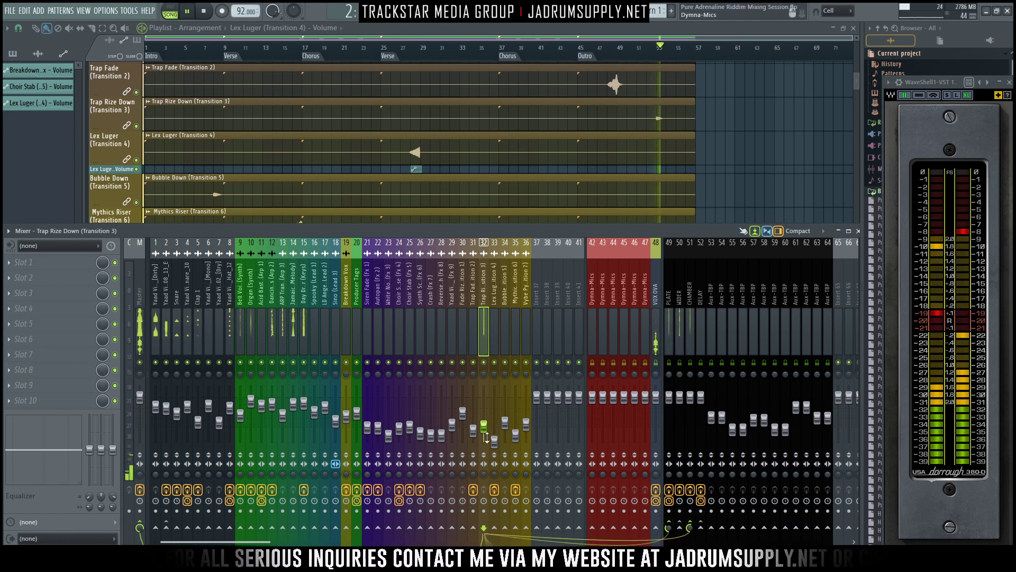
- Raise the Trap Rize Down track's volume slightly while replaying its transition in the outro
key("space")
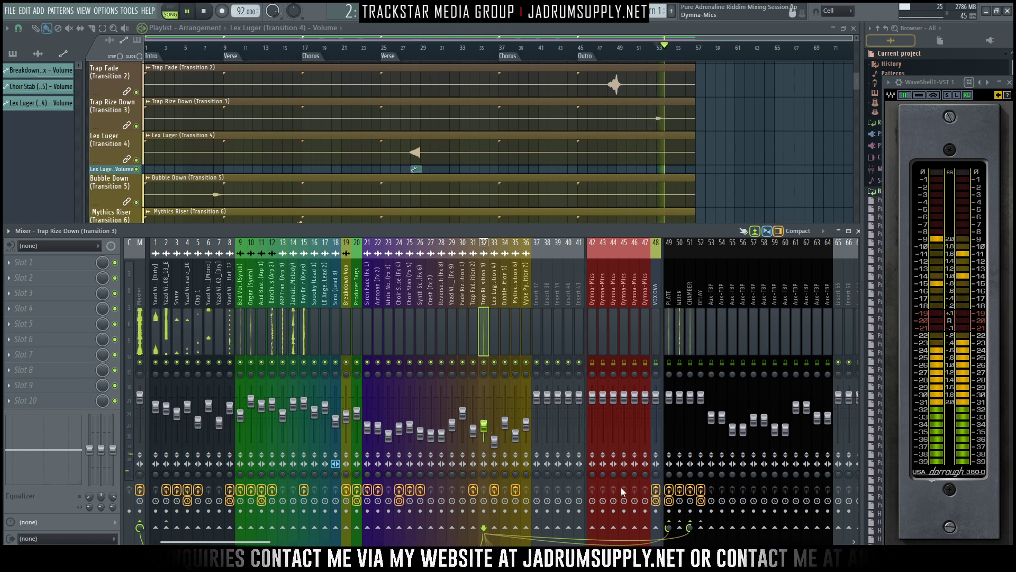
key("space")
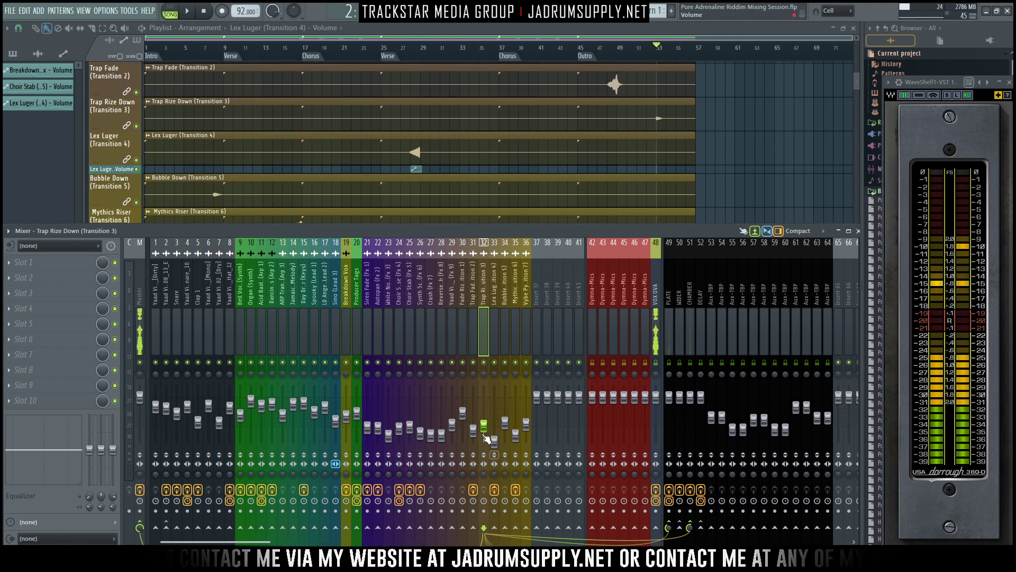
left_click_drag(485, 427, 485, 426)
key("space")
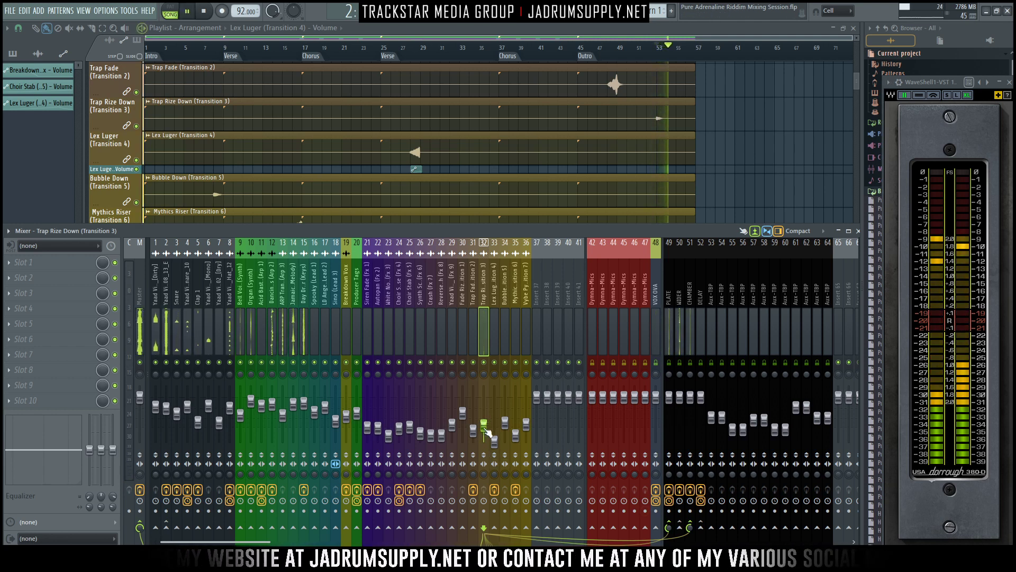
left_click_drag(485, 428, 485, 427)
key("space")
key("space")
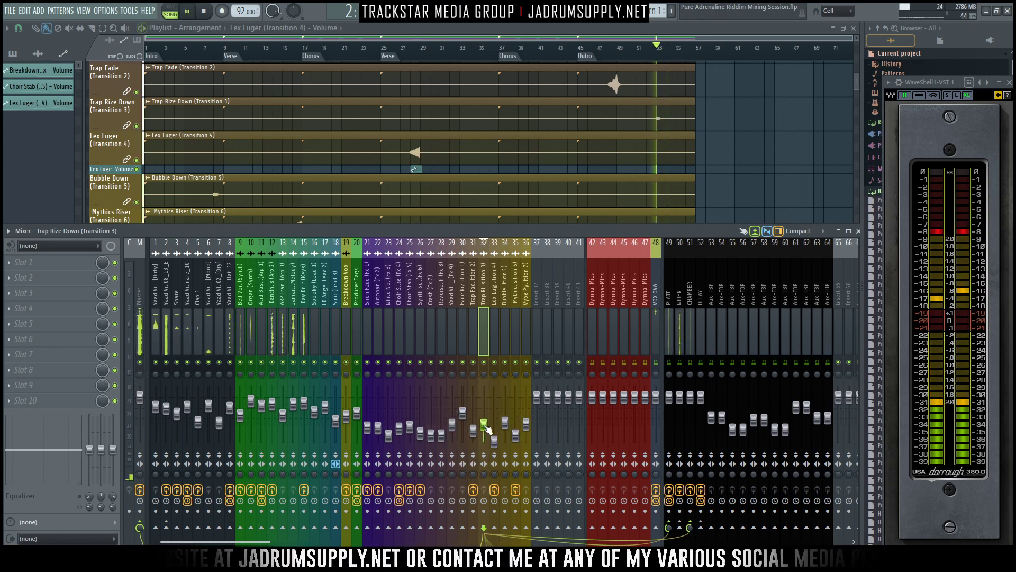
- Select the Lex Luger (Transition 4) mixer track and audition its riser from about bar 27 in the second verse
scroll(730, 153, "up", 10)
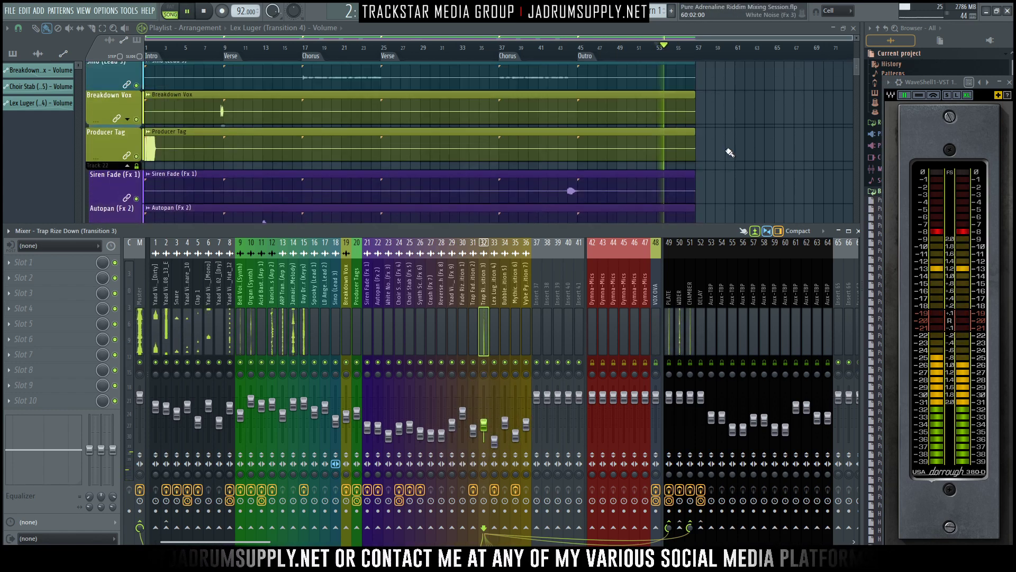
left_click(496, 294)
scroll(348, 112, "down", 8)
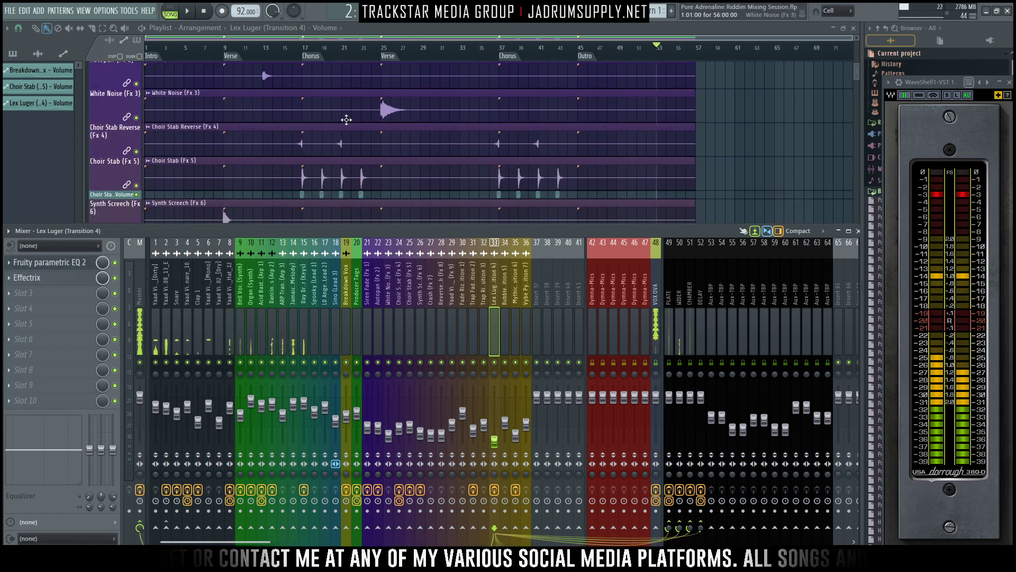
scroll(423, 114, "down", 3)
scroll(487, 167, "up", 6)
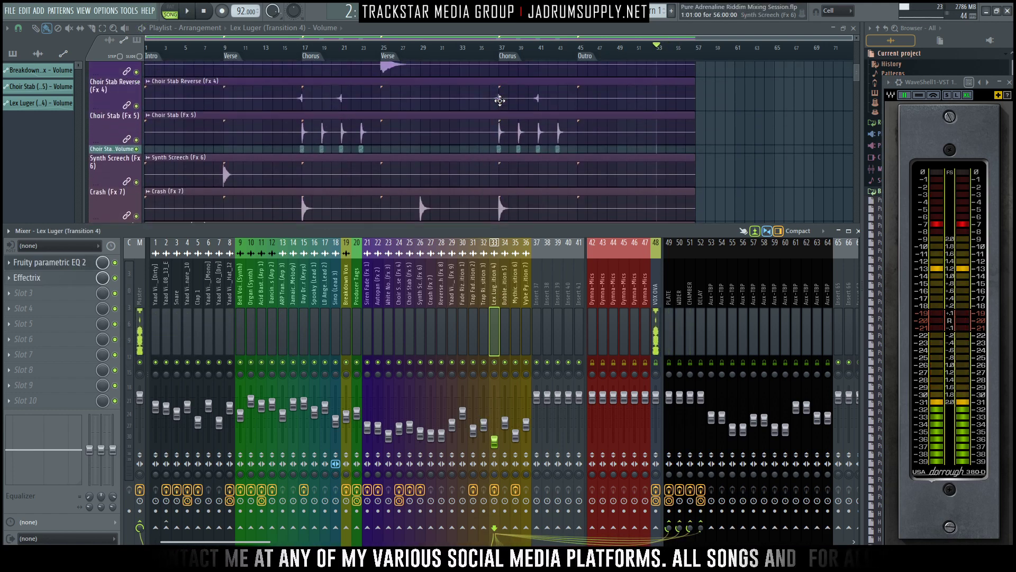
scroll(527, 71, "down", 10)
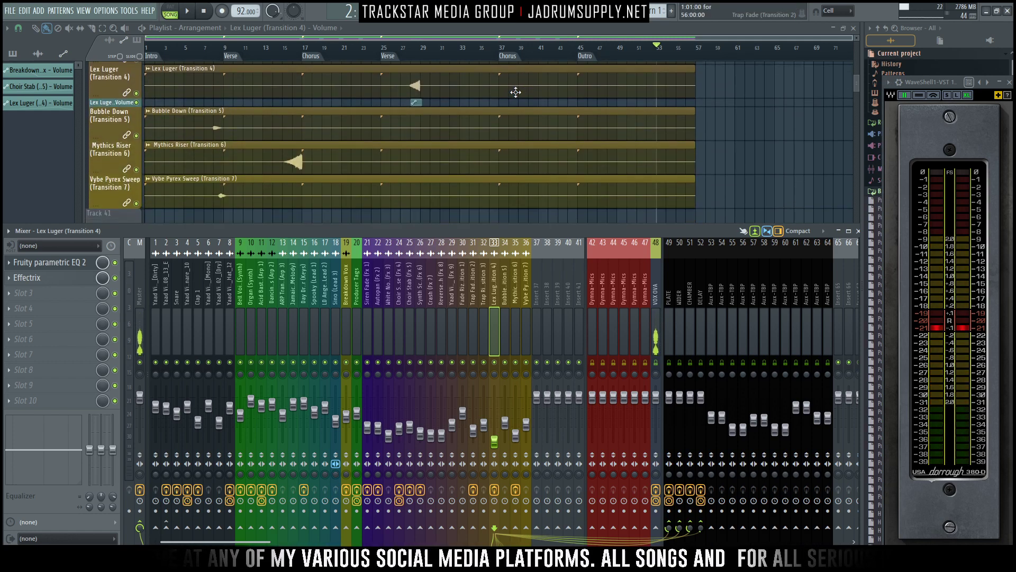
left_click(411, 57)
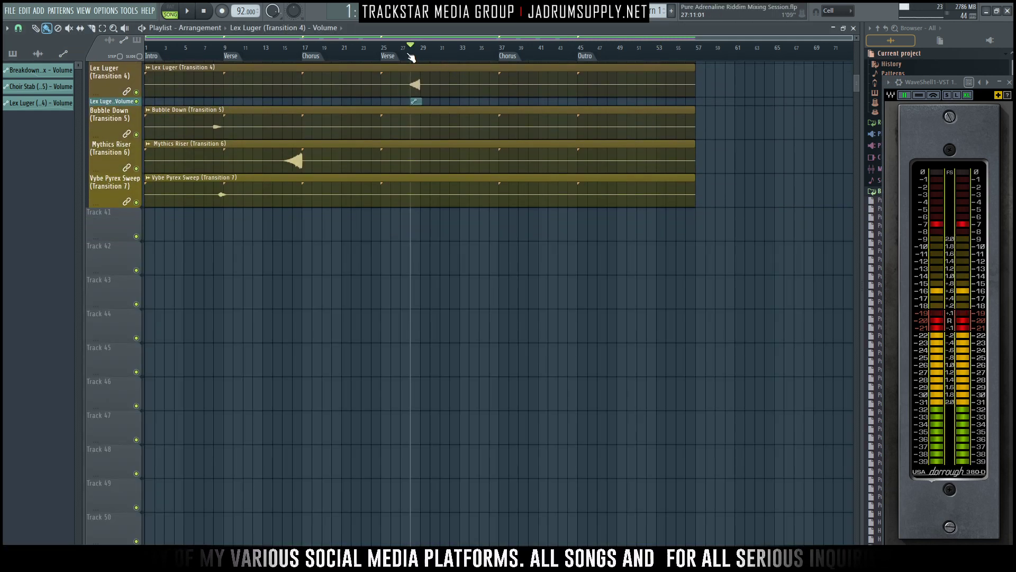
key("F9")
key("space")
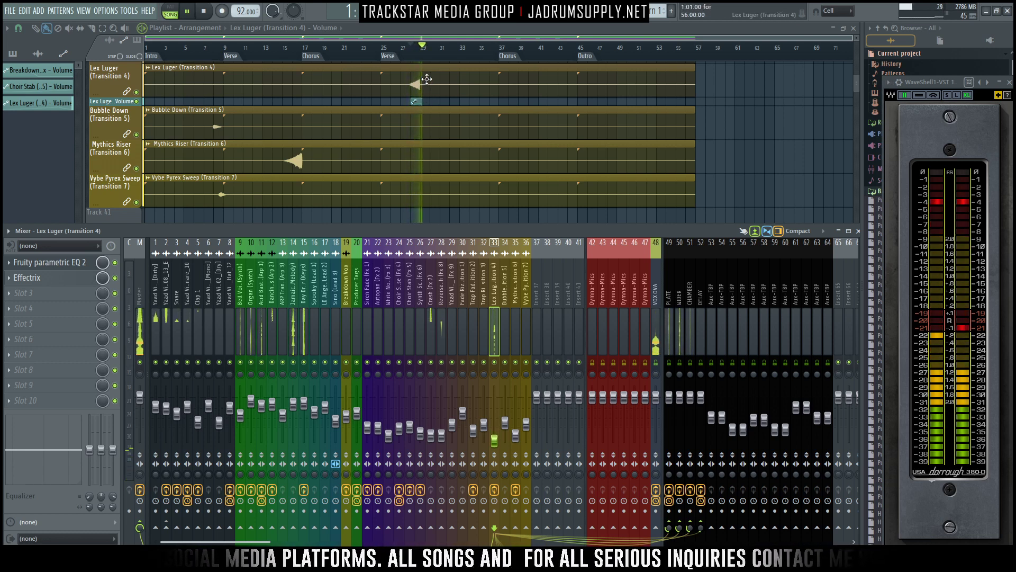
key("space")
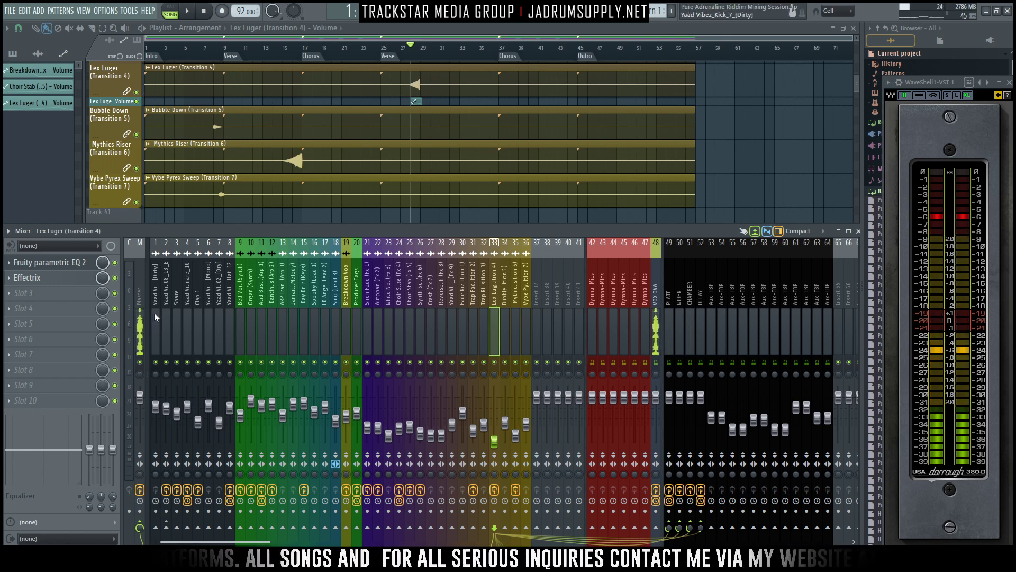
- Load the stereo FabFilter Pro-Q 3 equalizer into the Master track's first effect slot and place its window clear of the effect slots
left_click(136, 285)
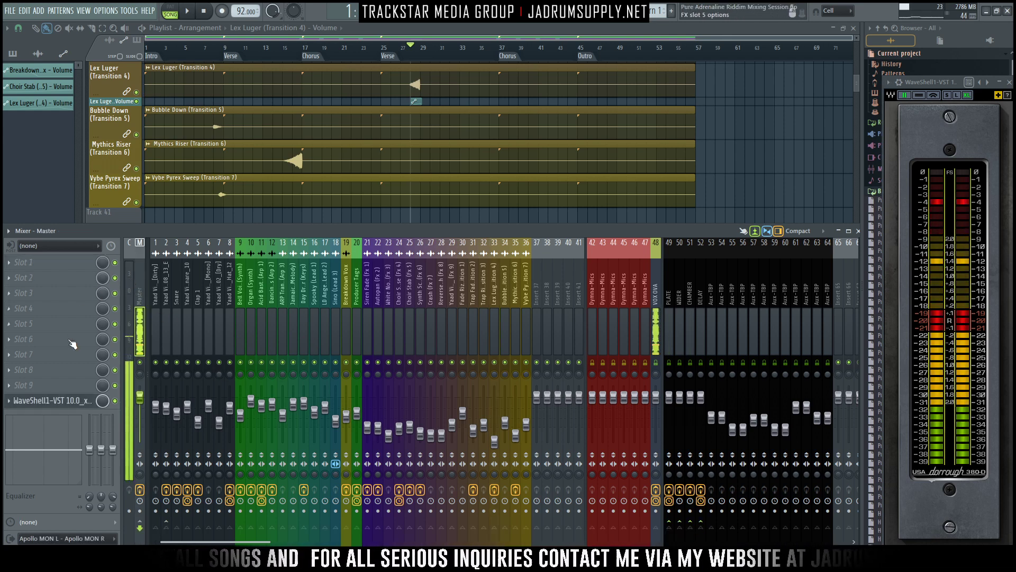
left_click(29, 263)
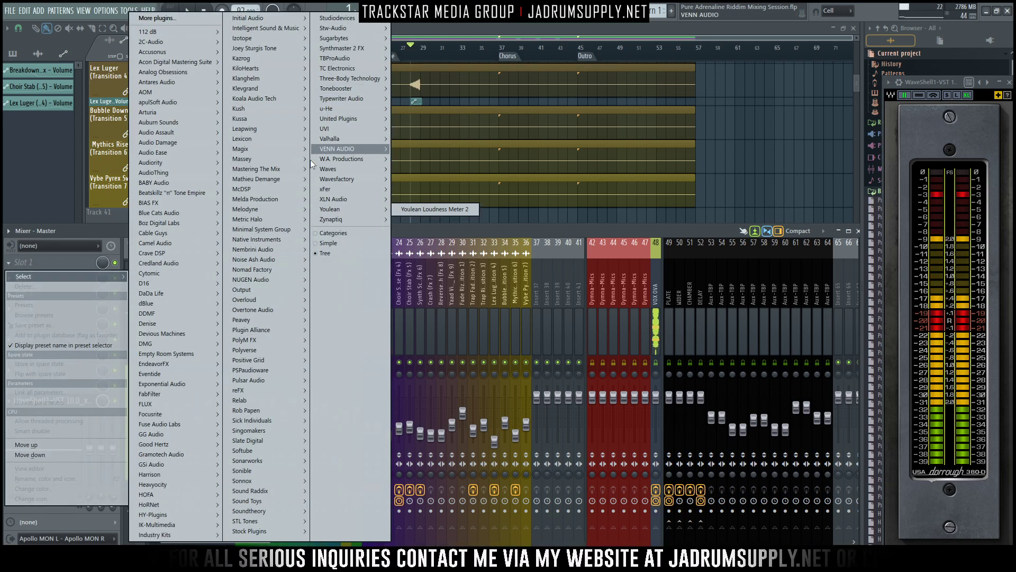
mouse_move(171, 376)
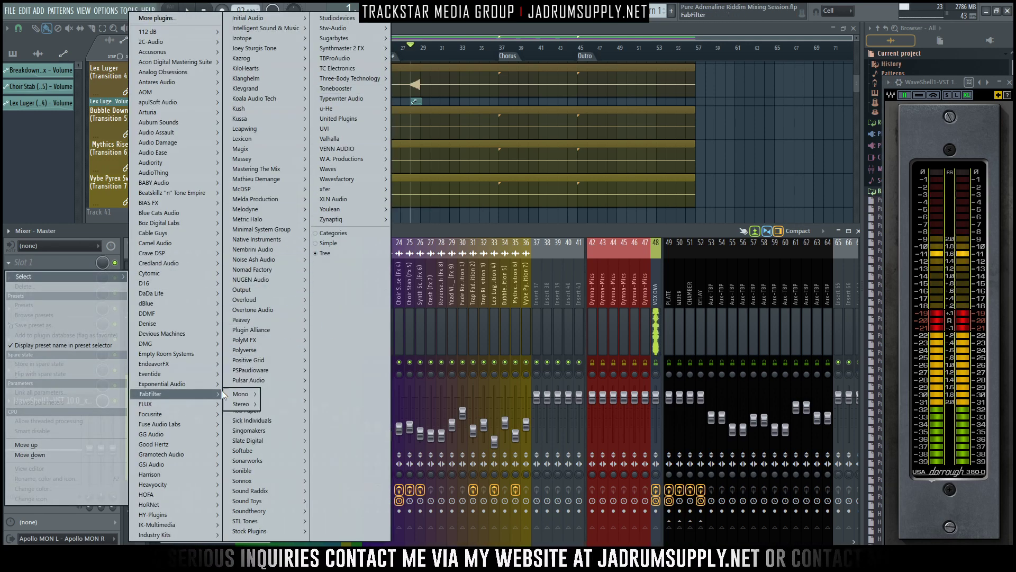
mouse_move(242, 403)
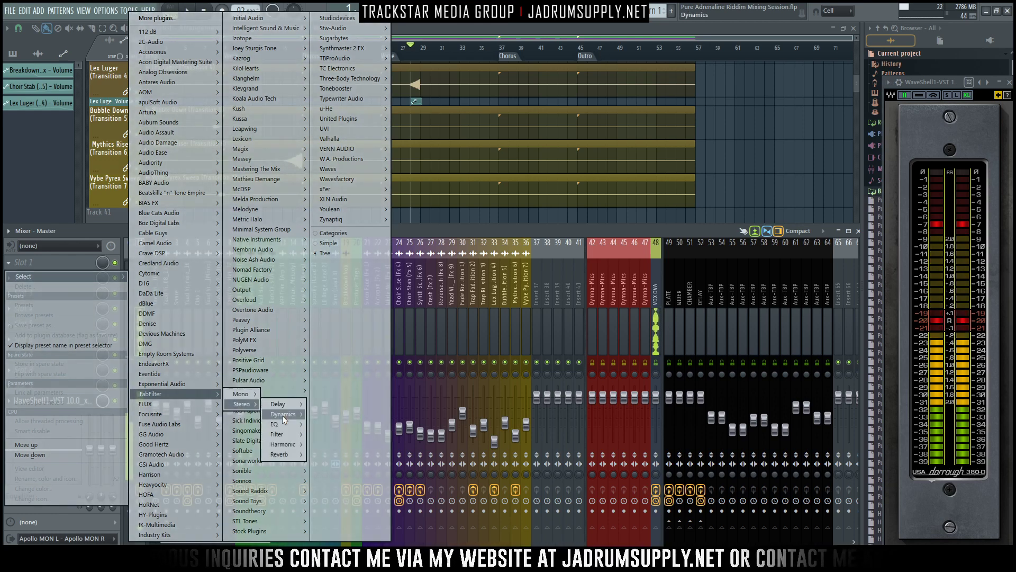
mouse_move(287, 425)
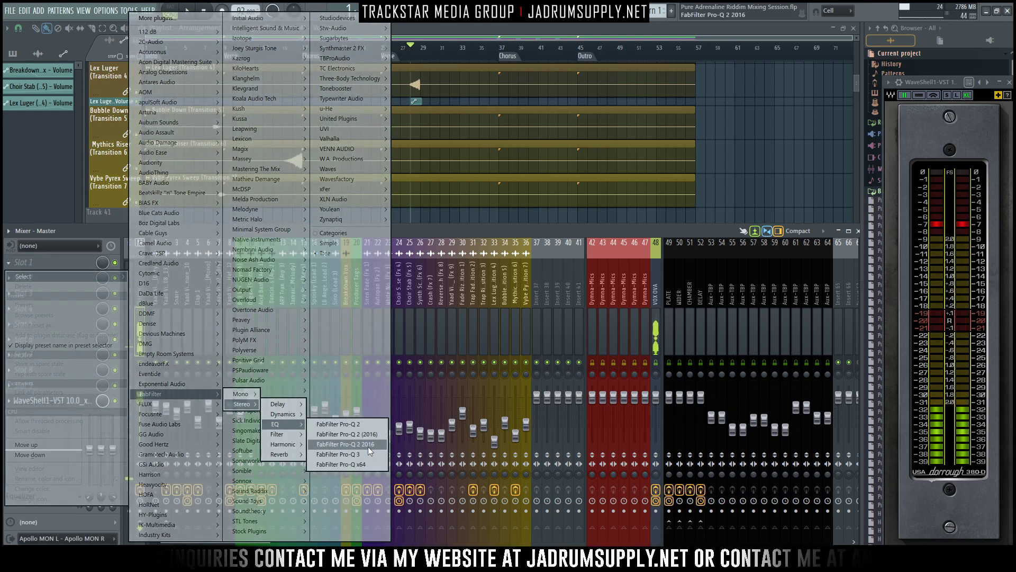
left_click(369, 454)
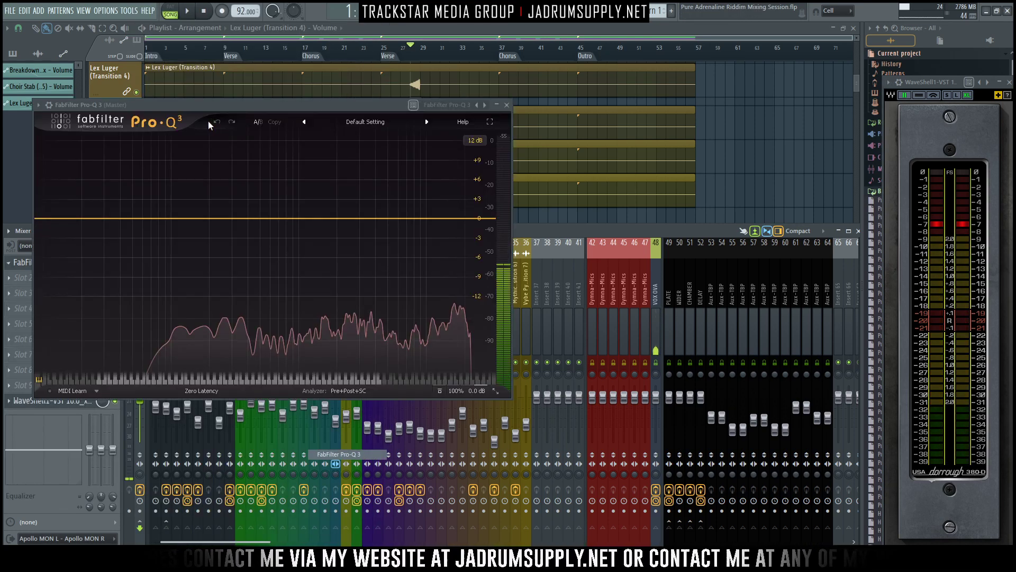
left_click_drag(215, 107, 456, 73)
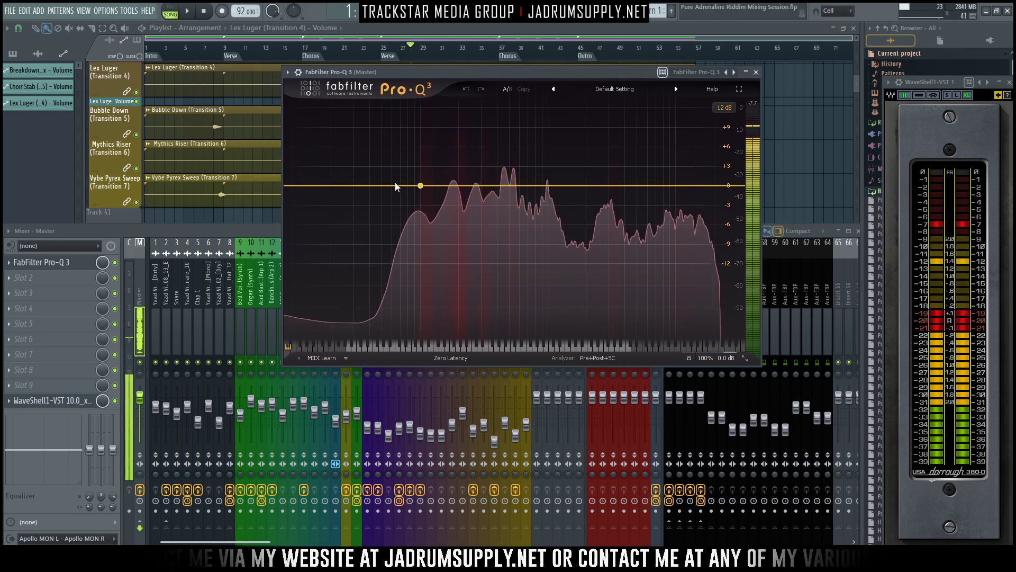
- Add a low cut at about 11.9 Hz and a high cut at 19880 Hz to the Master track's Pro-Q 3
left_click(302, 185)
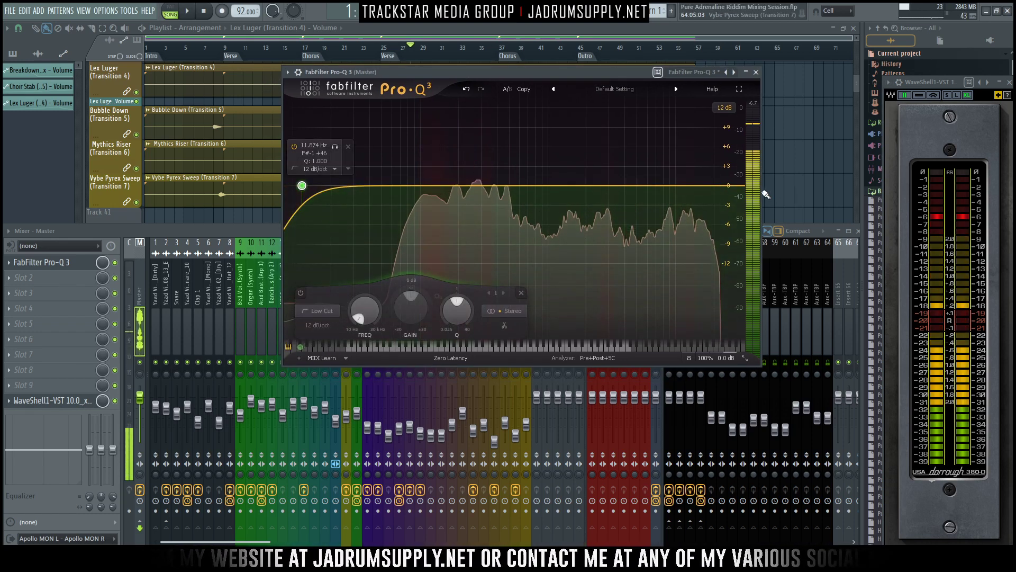
left_click(730, 185)
double_click(671, 146)
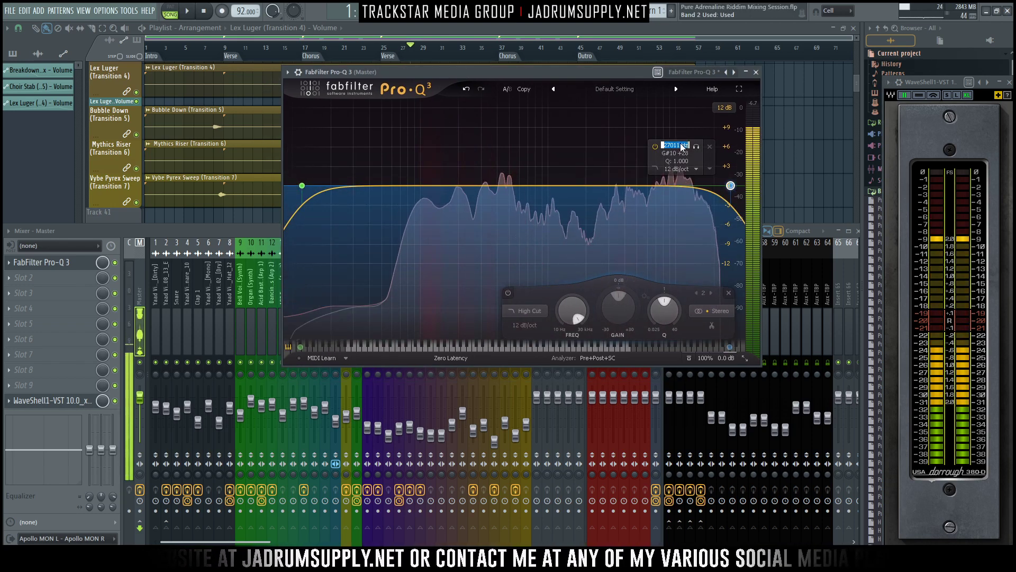
type("19880")
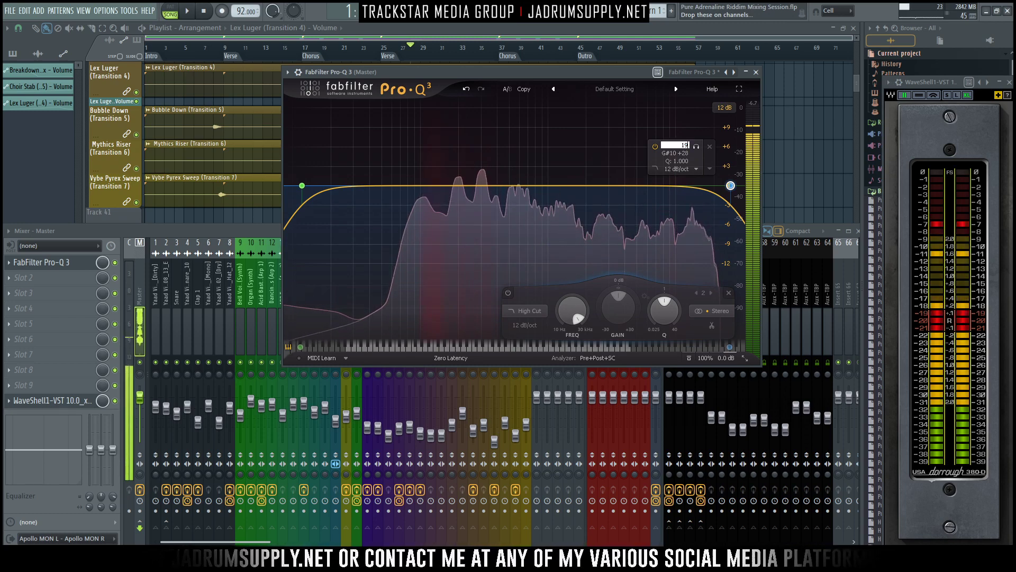
key("Return")
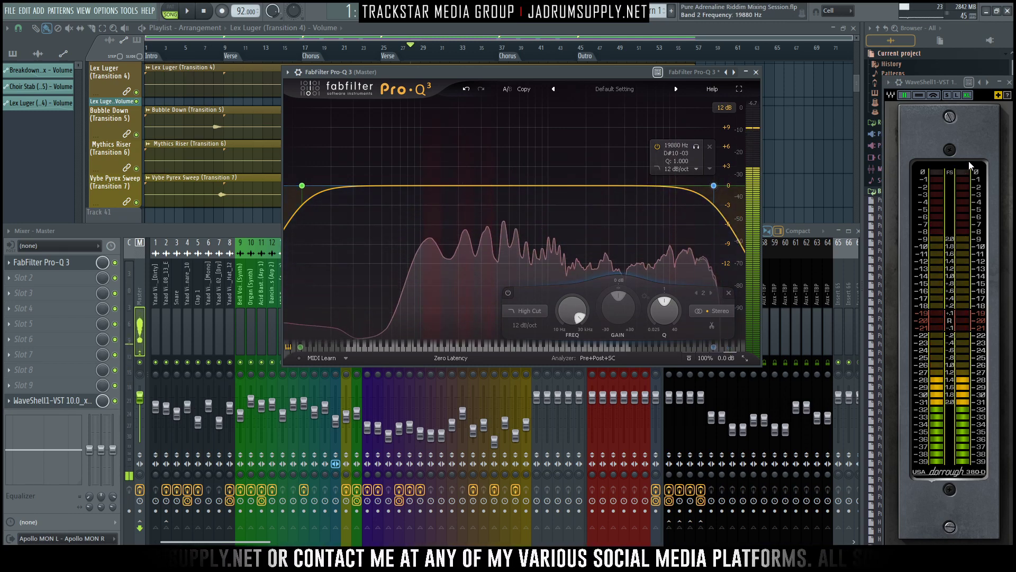
- Set the slopes of the Pro-Q 3 high cut and low cut bands to 48 dB/oct
left_click(683, 169)
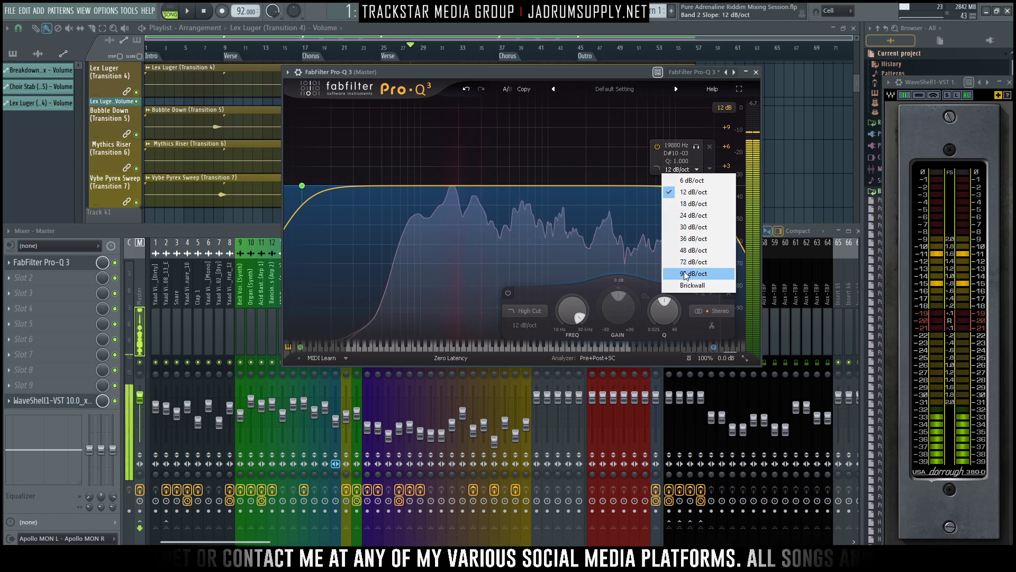
left_click(688, 250)
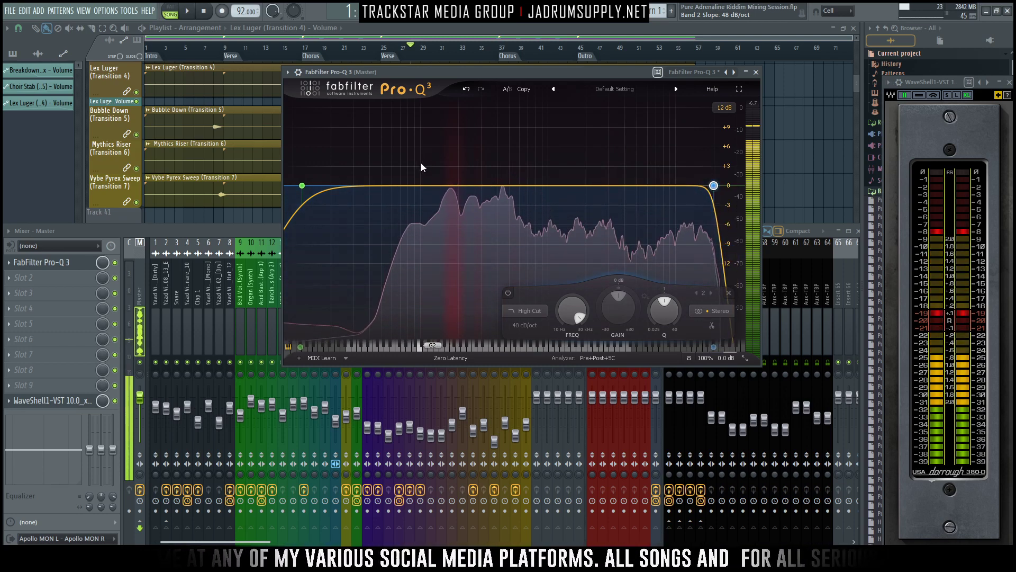
left_click(319, 170)
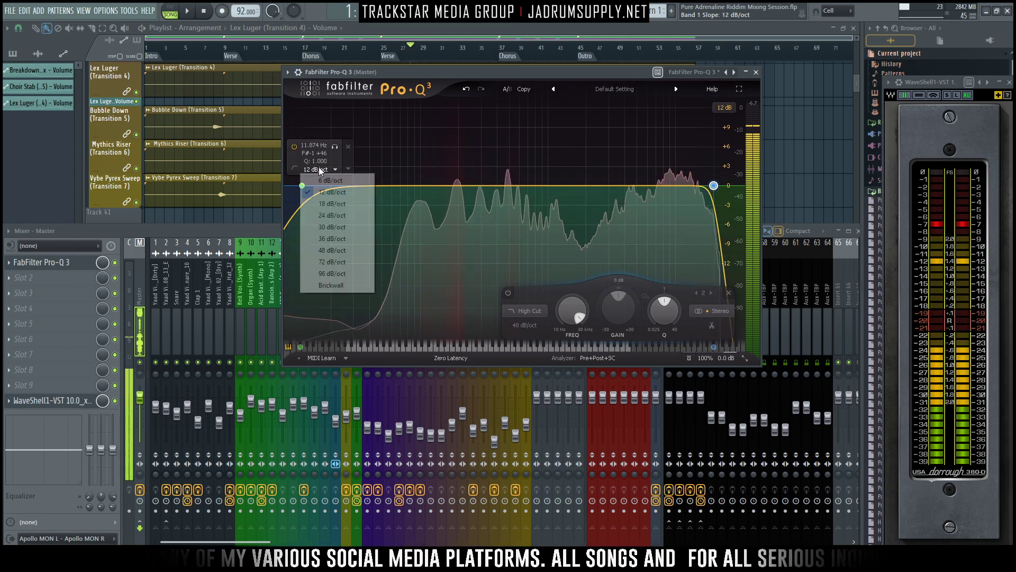
left_click(331, 250)
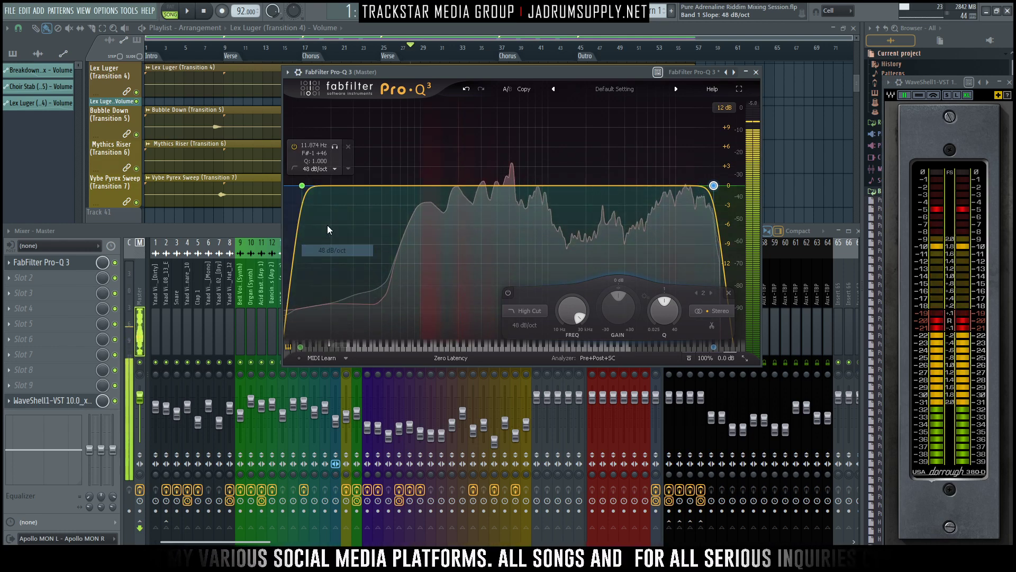
- Set the Pro-Q 3 low cut frequency to 37.88 Hz
double_click(313, 145)
type("37.88")
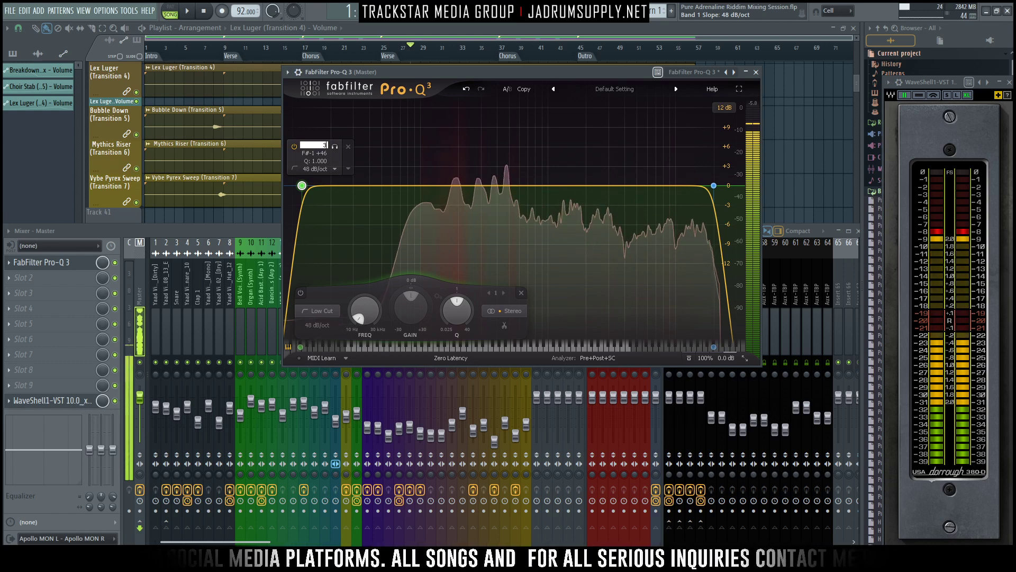
key("Return")
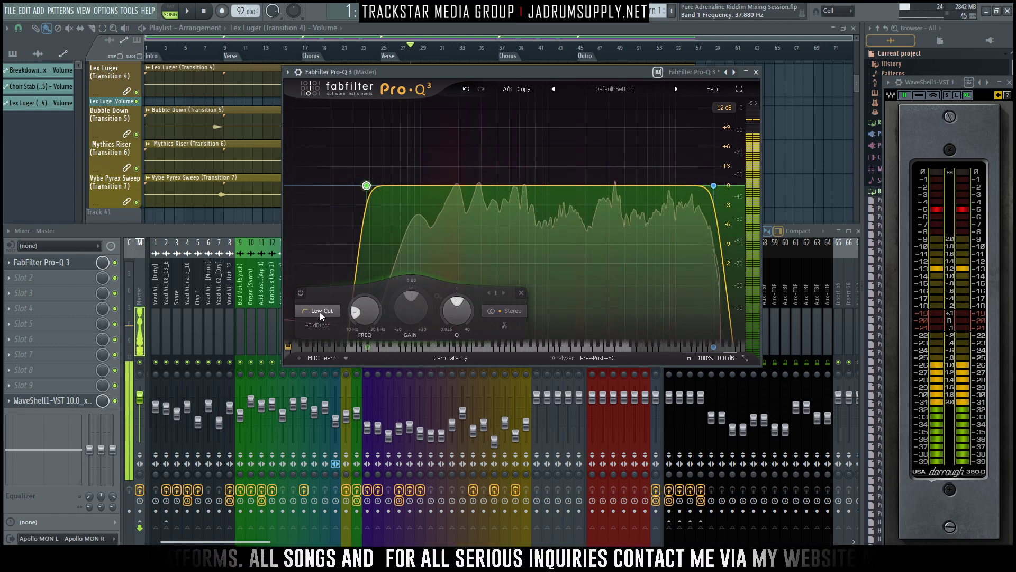
- Compare the playing mix with the Master's Pro-Q 3 repeatedly bypassed and re-enabled, leaving the equalizer on
left_click(115, 263)
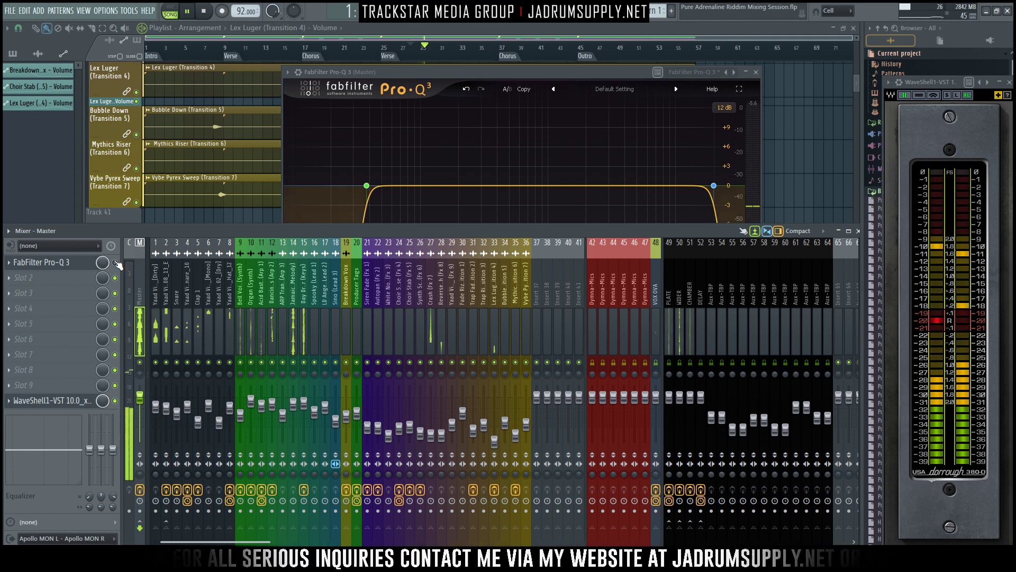
left_click(115, 263)
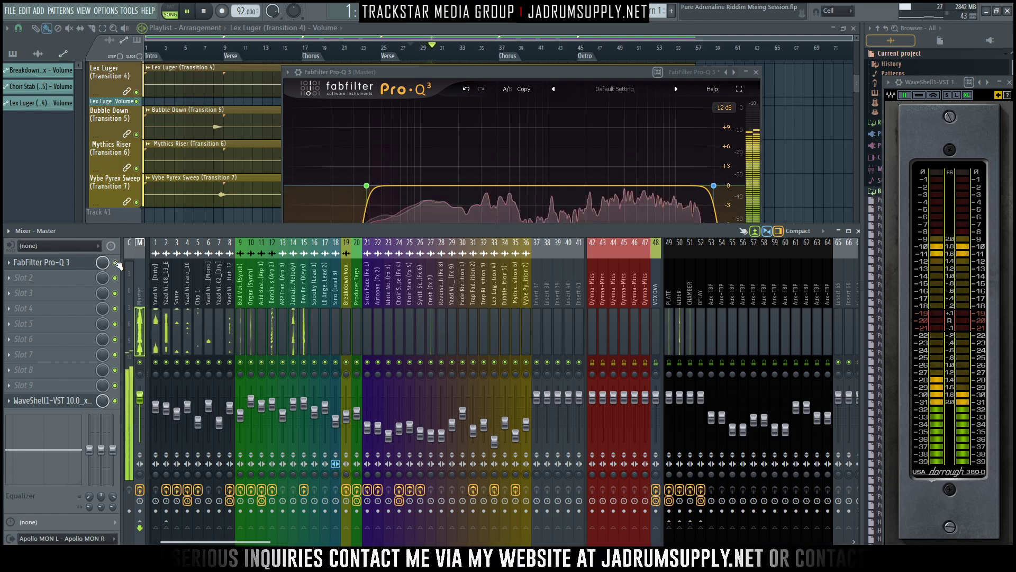
left_click(115, 264)
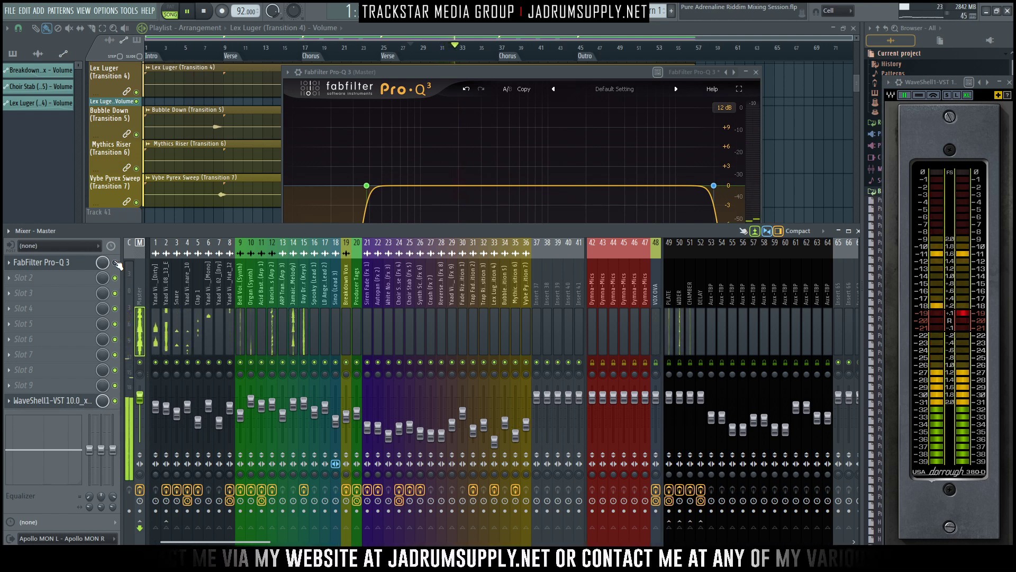
left_click(116, 263)
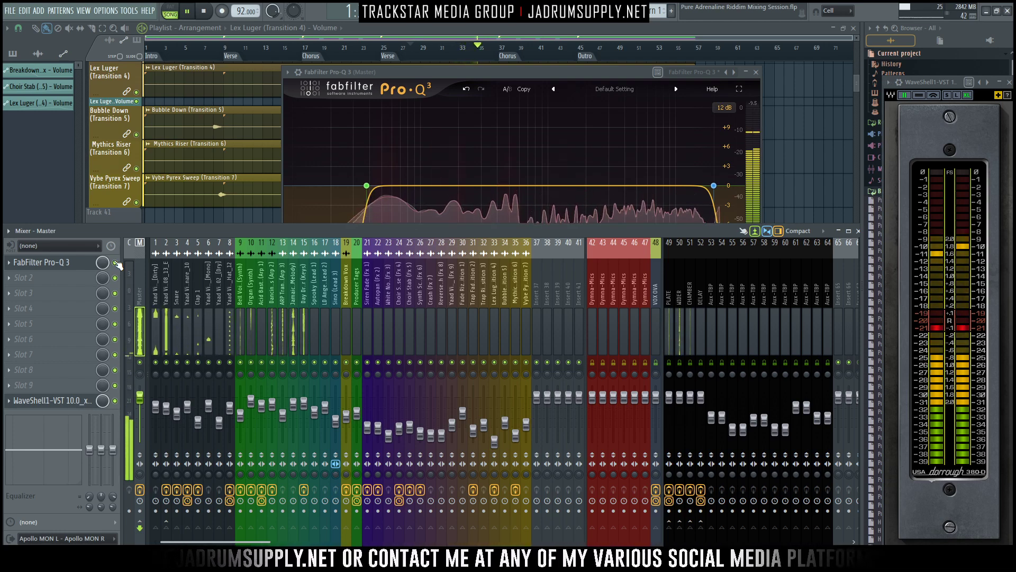
left_click(116, 264)
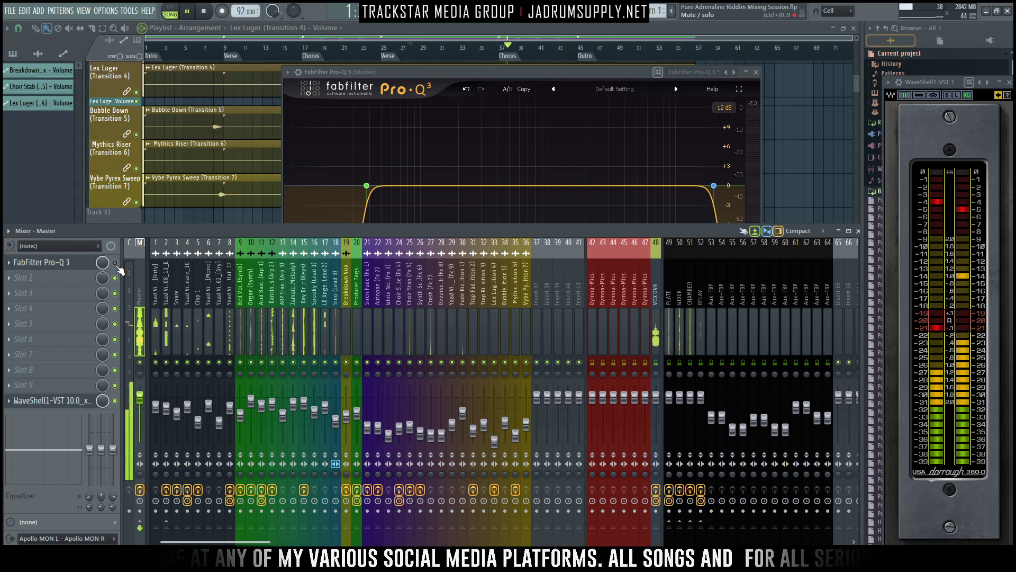
left_click(115, 263)
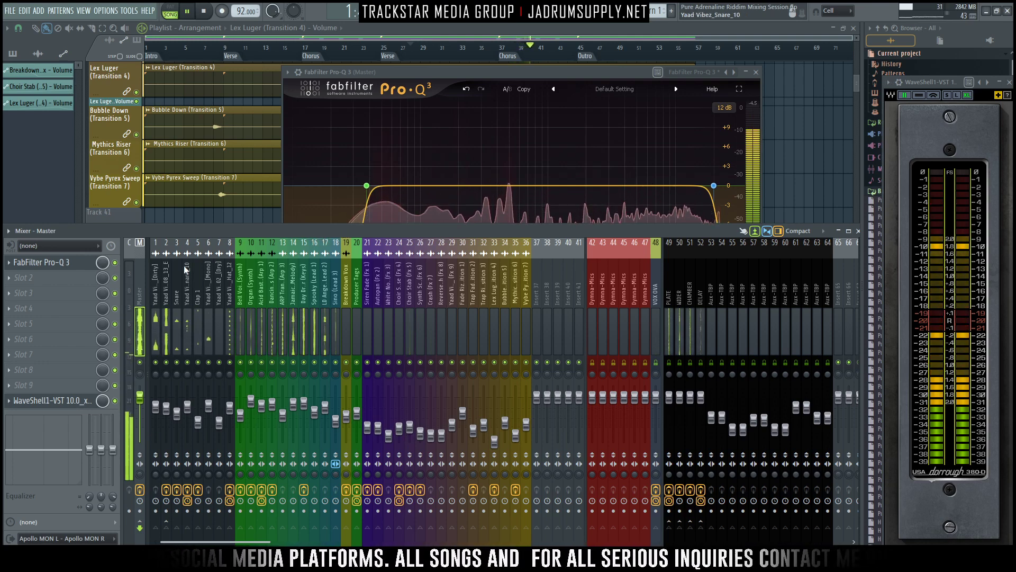
- Set the slope of the Pro-Q 3 low cut at 37.88 Hz to 36 dB/oct and return to the Master's mixer track
left_click(364, 169)
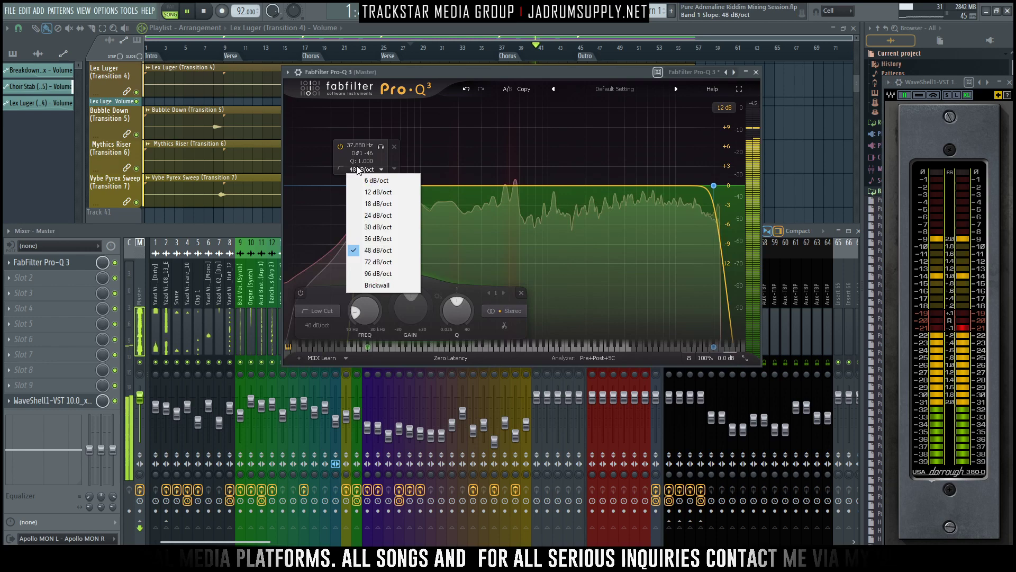
left_click(364, 238)
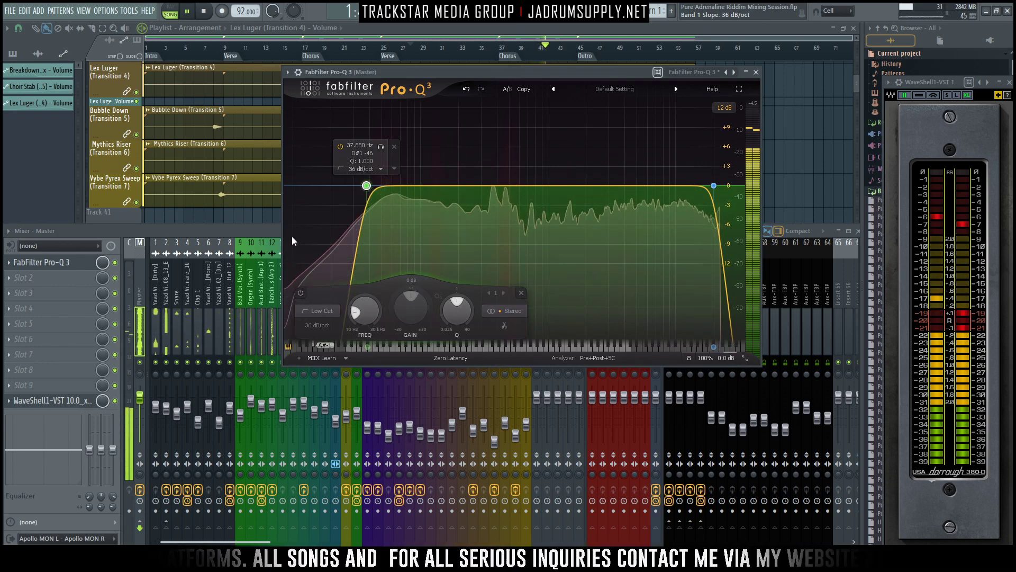
left_click(138, 278)
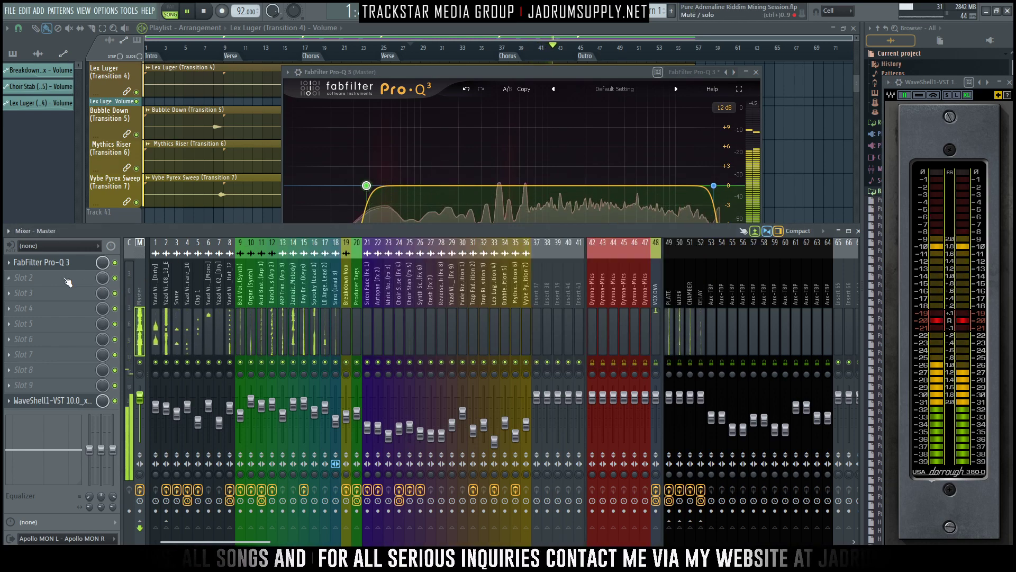
- Load WaveShell1-VST 10.0_x64 into the Master track's second effect slot and choose the API-2500 Stereo compressor
left_click(41, 277)
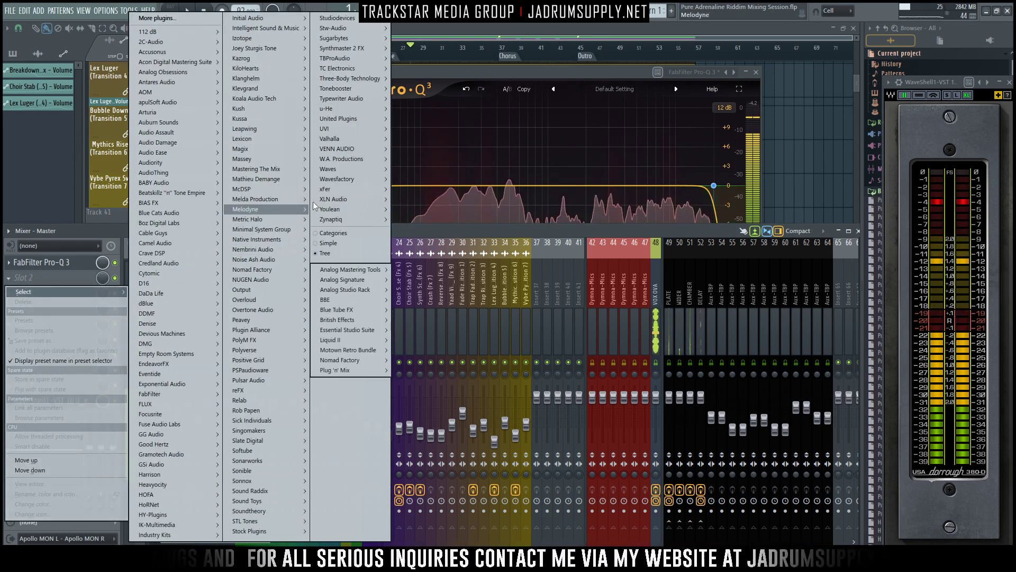
mouse_move(359, 166)
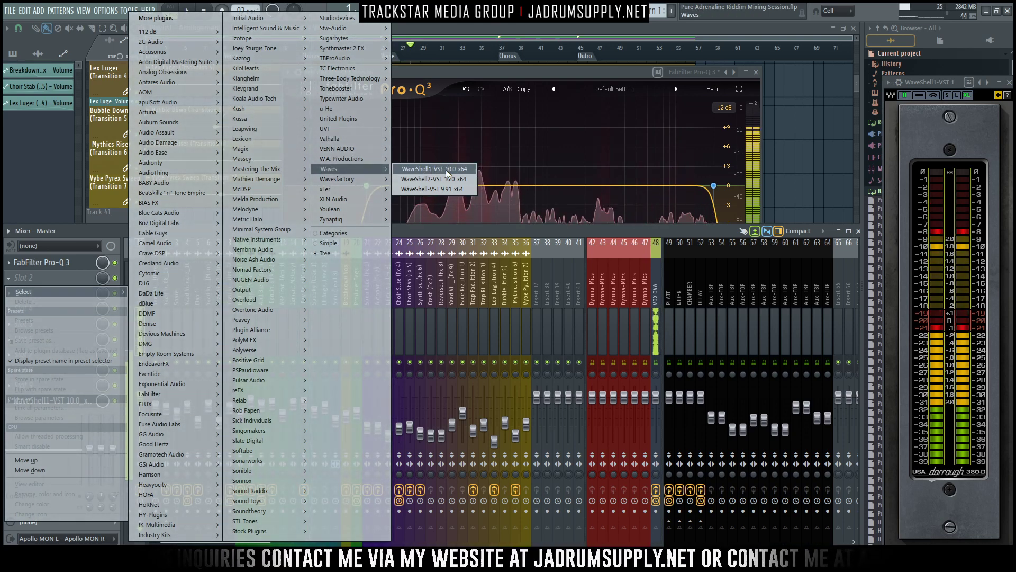
left_click(446, 170)
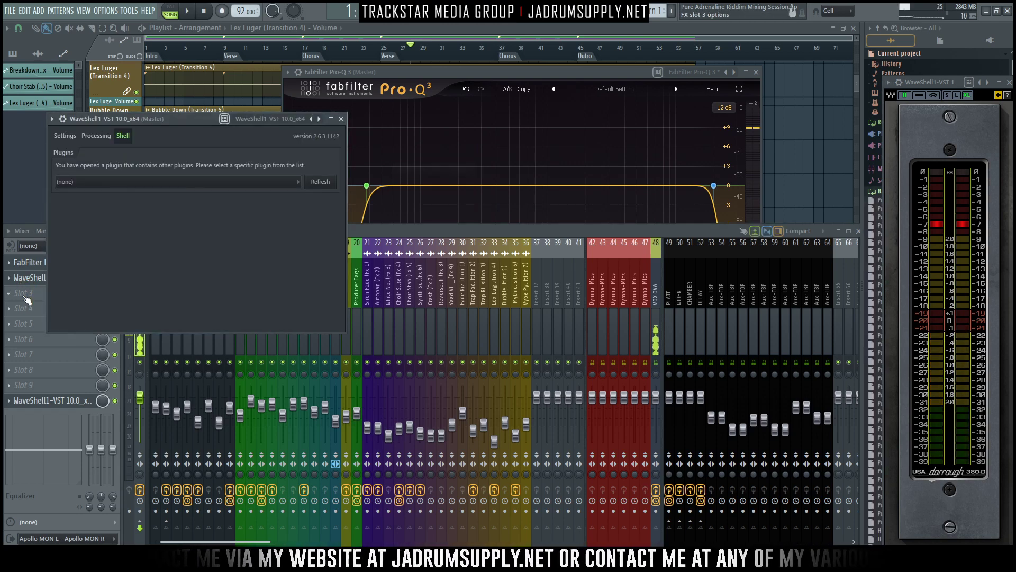
left_click(135, 184)
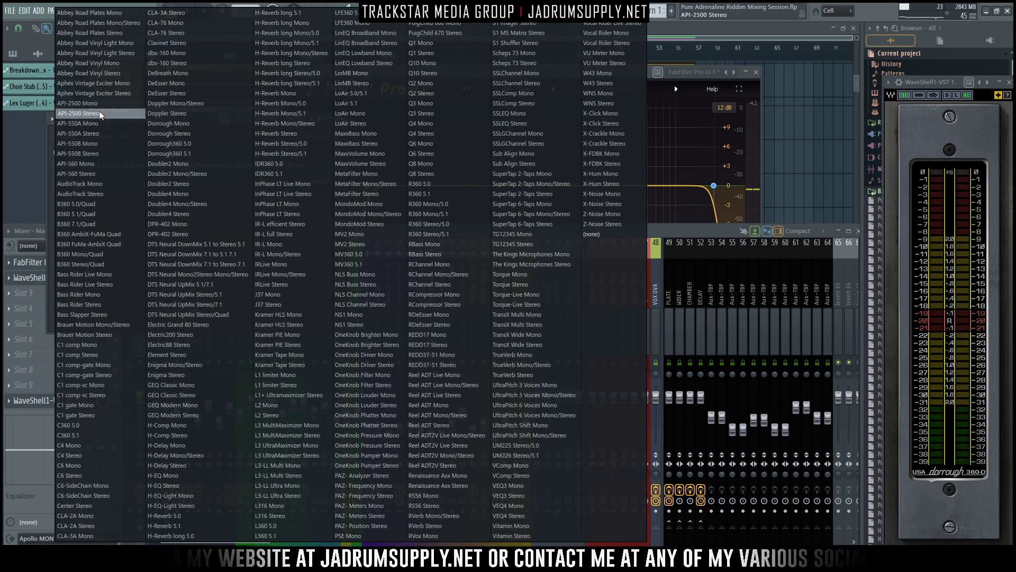
left_click(99, 113)
- Load the stereo Waves J37 tape plugin into the Master's third effect slot and place its window beside the API-2500
left_click(27, 298)
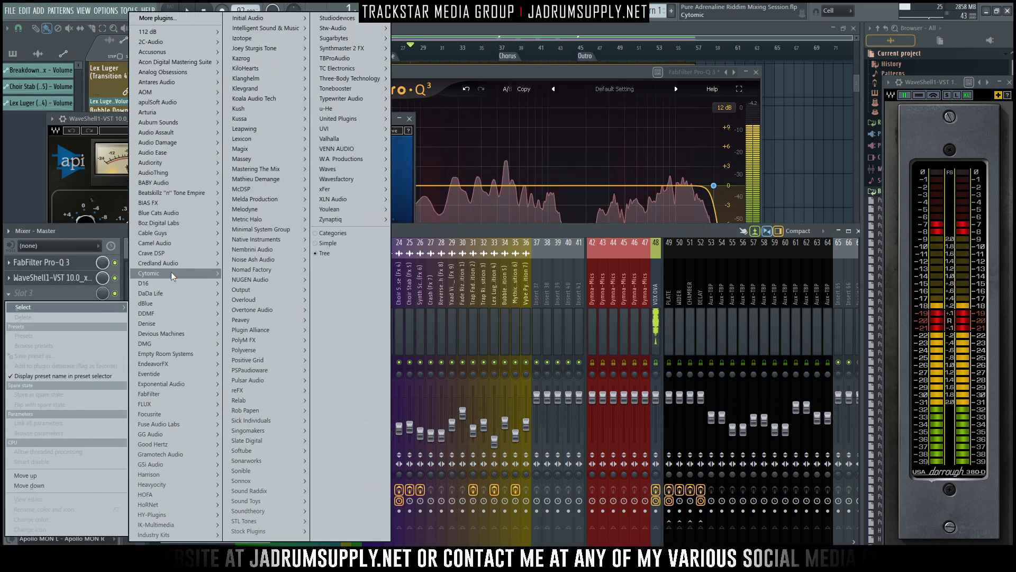
mouse_move(363, 168)
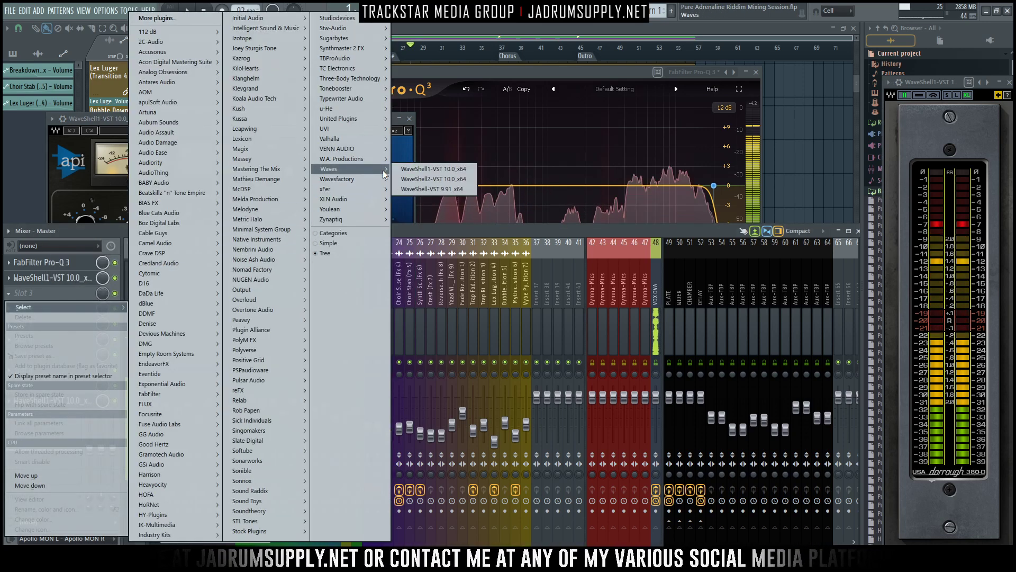
left_click(434, 169)
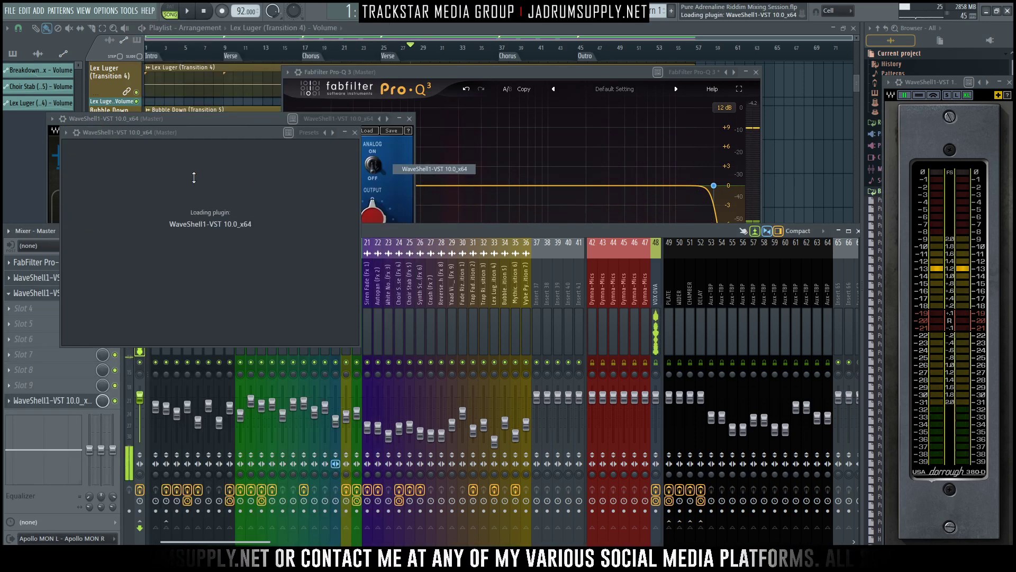
left_click(227, 196)
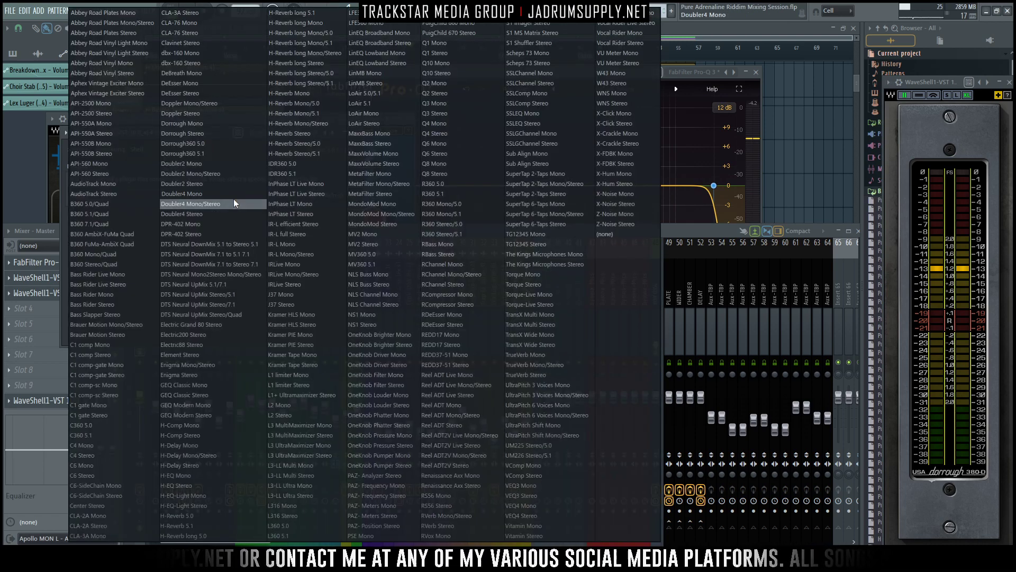
left_click(278, 299)
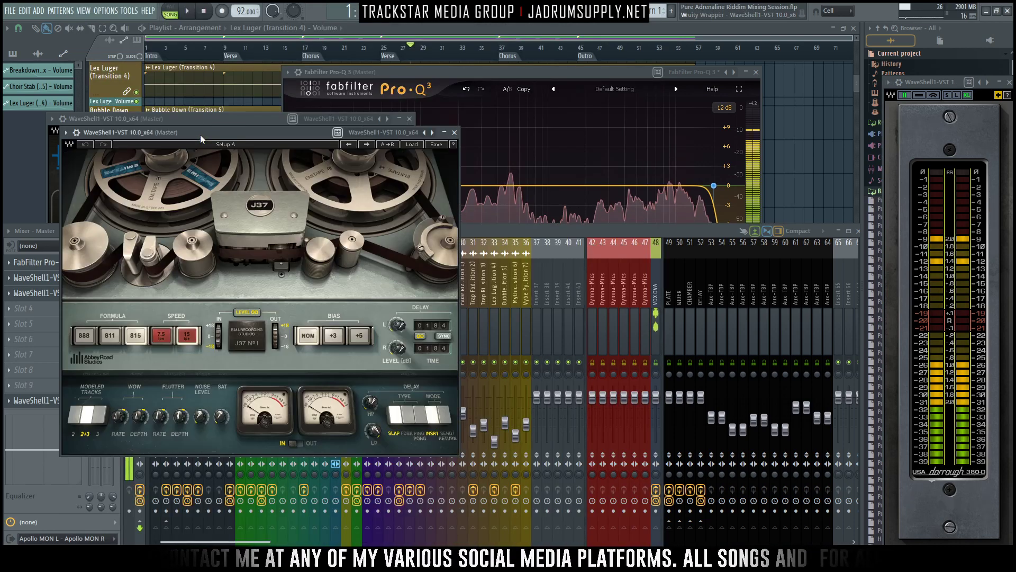
left_click_drag(200, 132, 576, 106)
left_click_drag(260, 118, 274, 100)
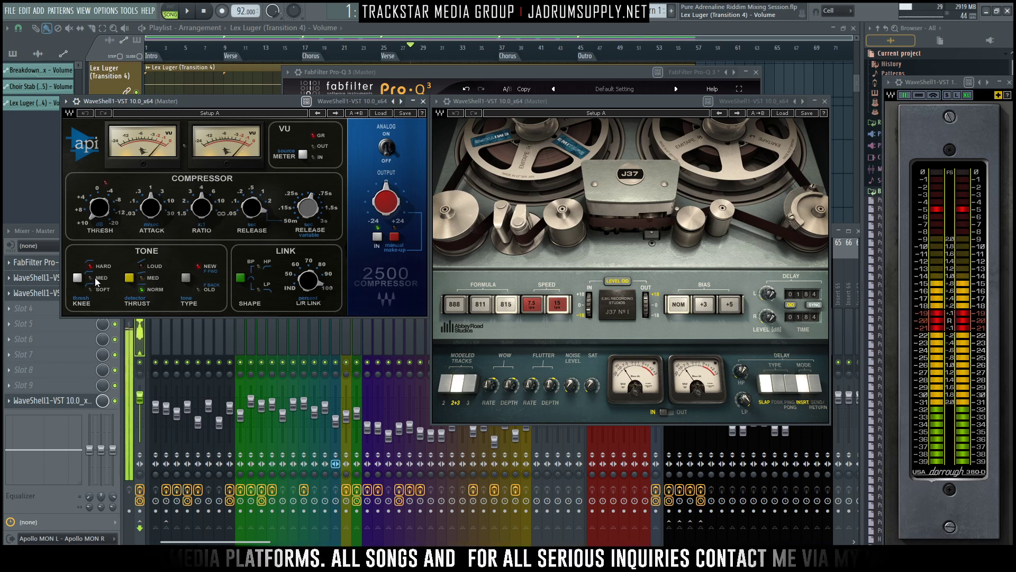
- Set the API-2500's detector thrust to Loud and switch its analog modelling off
left_click(130, 281)
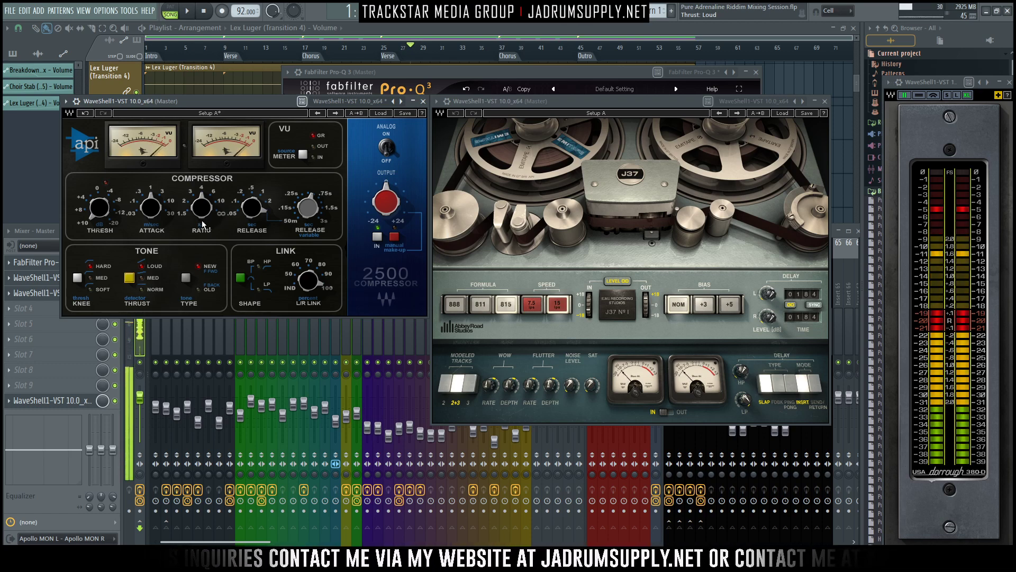
mouse_move(202, 225)
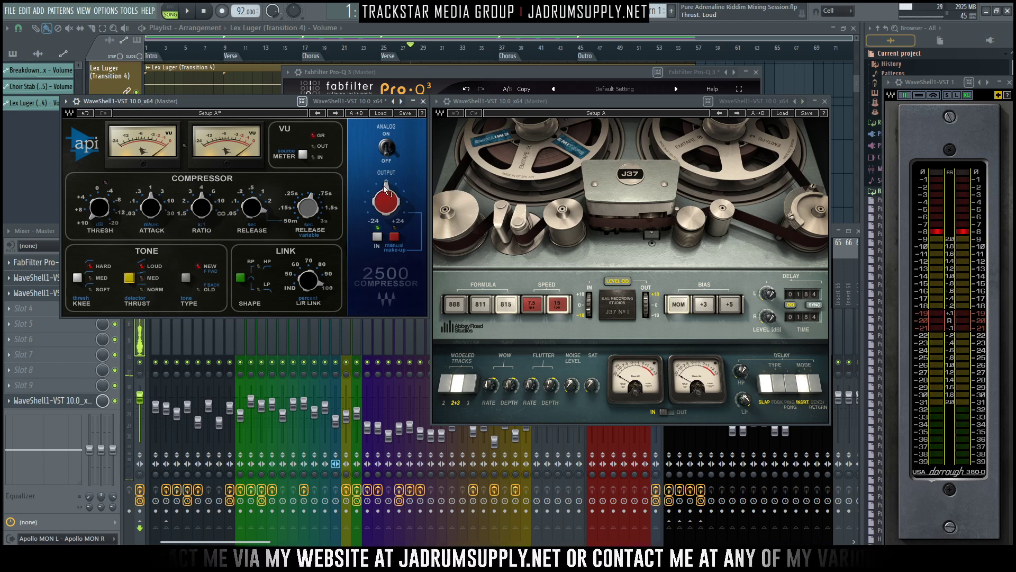
left_click(388, 153)
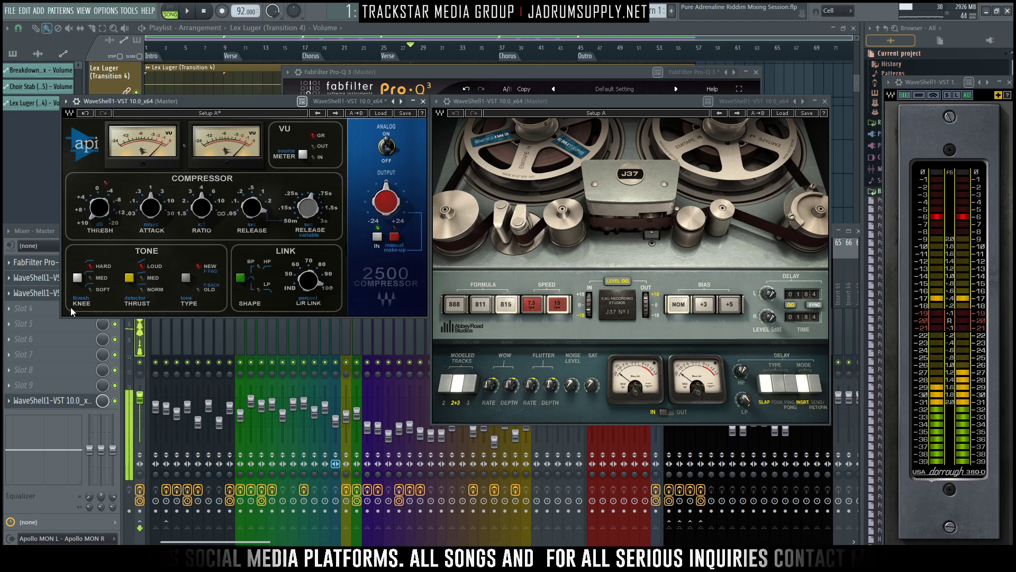
- Set the API-2500's attack to 30 ms and change its release from variable to a fixed time
mouse_move(203, 218)
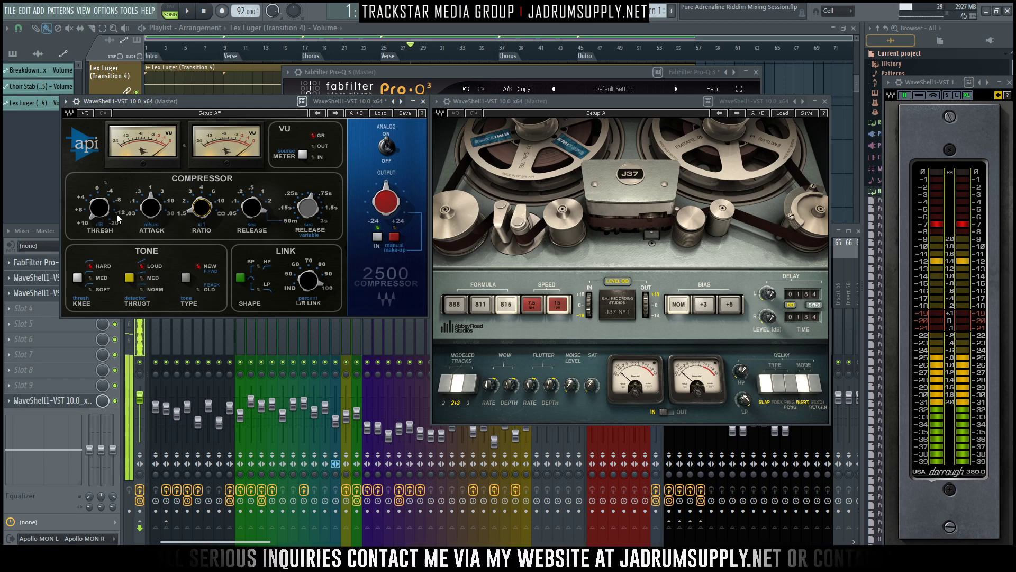
mouse_move(151, 214)
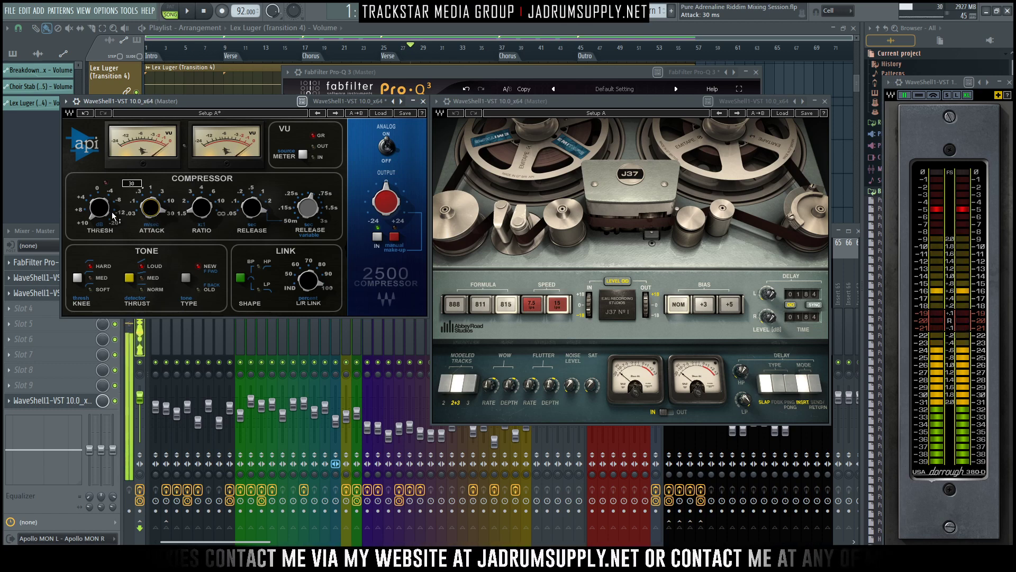
left_click_drag(262, 207, 259, 210)
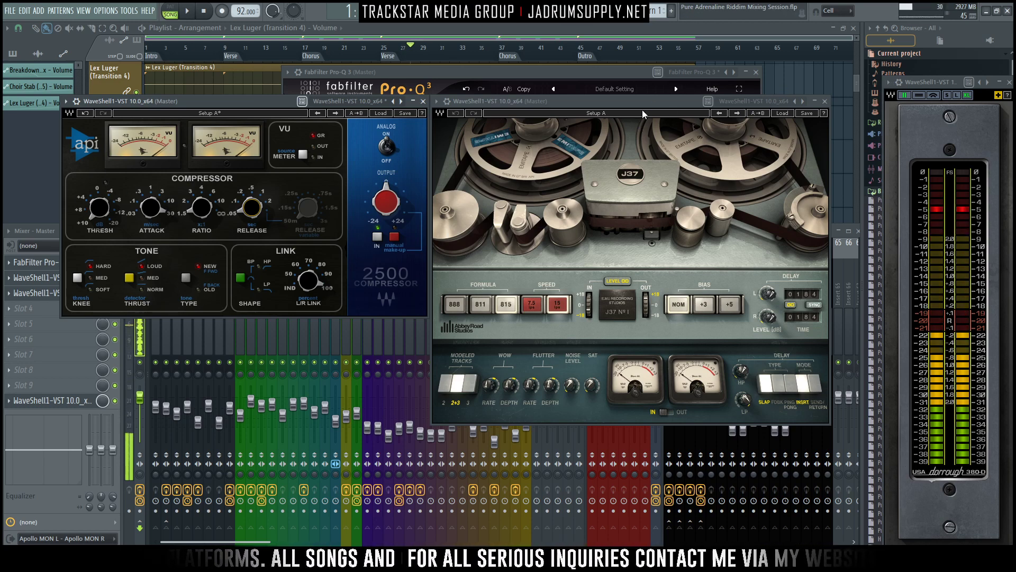
- Bypass the J37 plugin and adjust the API-2500's threshold to 9.97 dB while playing the mix
left_click(448, 101)
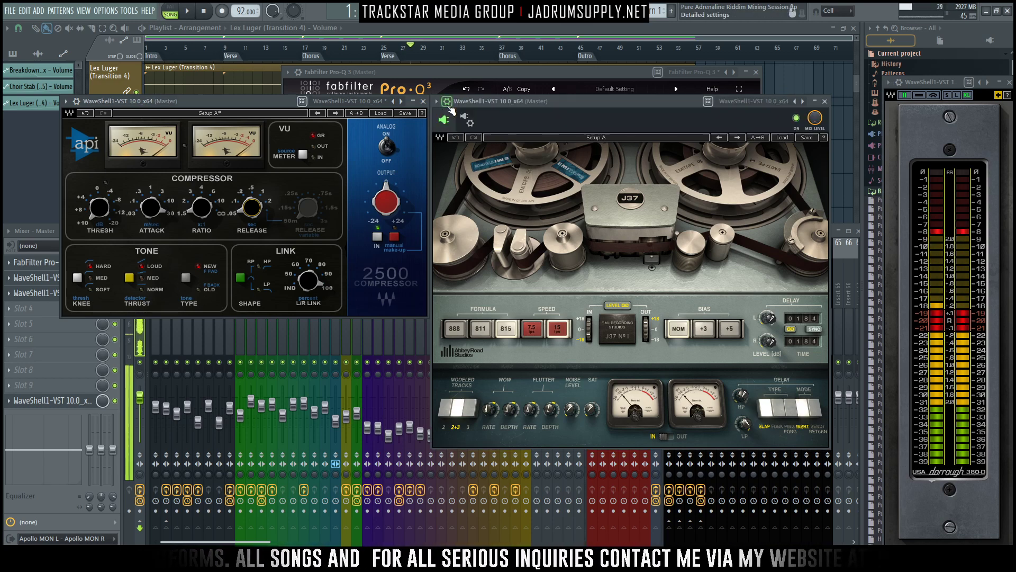
left_click(796, 118)
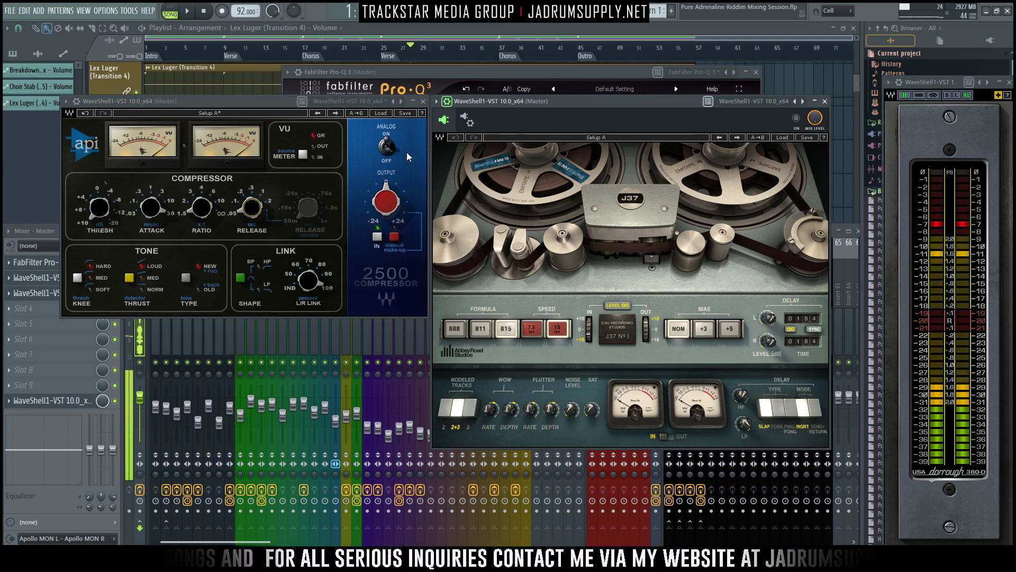
key("space")
mouse_move(100, 207)
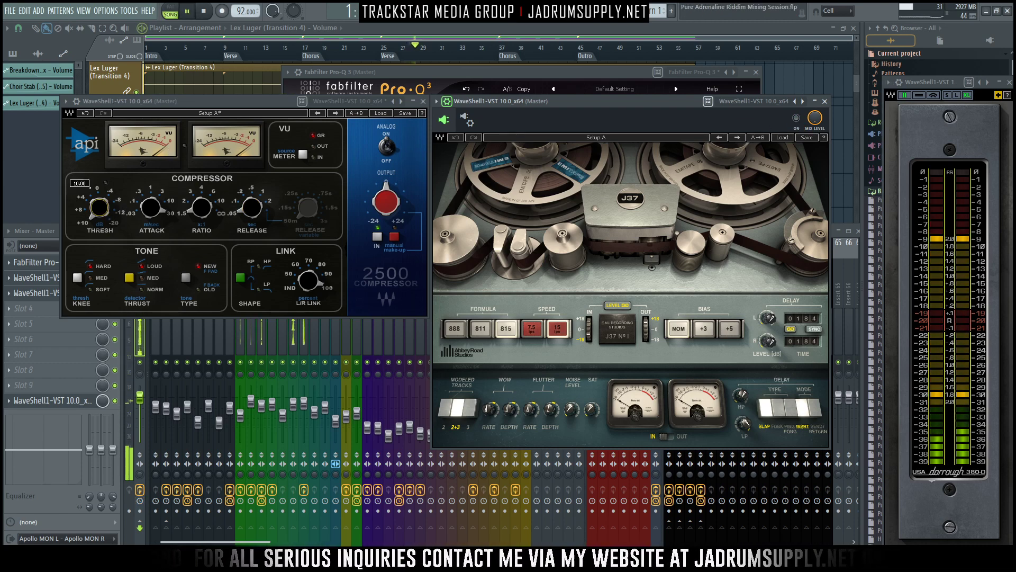
left_click_drag(99, 207, 100, 194)
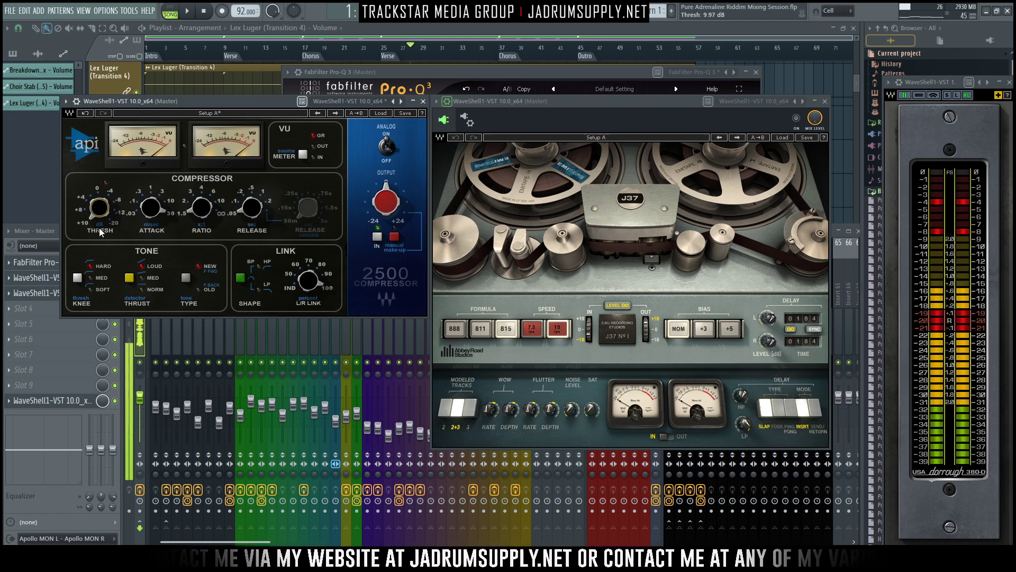
- Select mixer tracks 1 to 36 and nudge their faders up slightly together while the mix plays
left_click(41, 228)
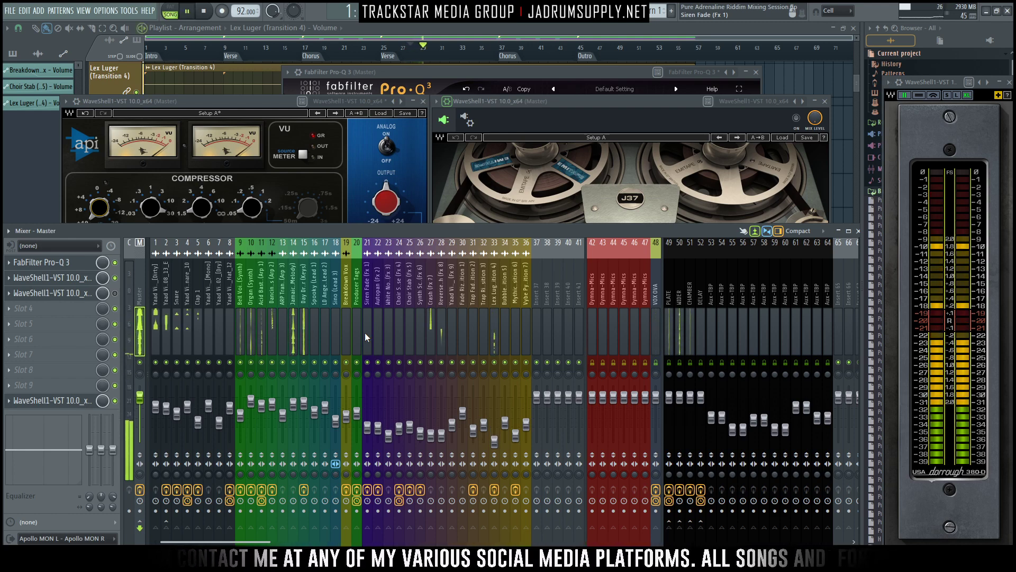
left_click(155, 324)
left_click_drag(155, 324, 523, 326)
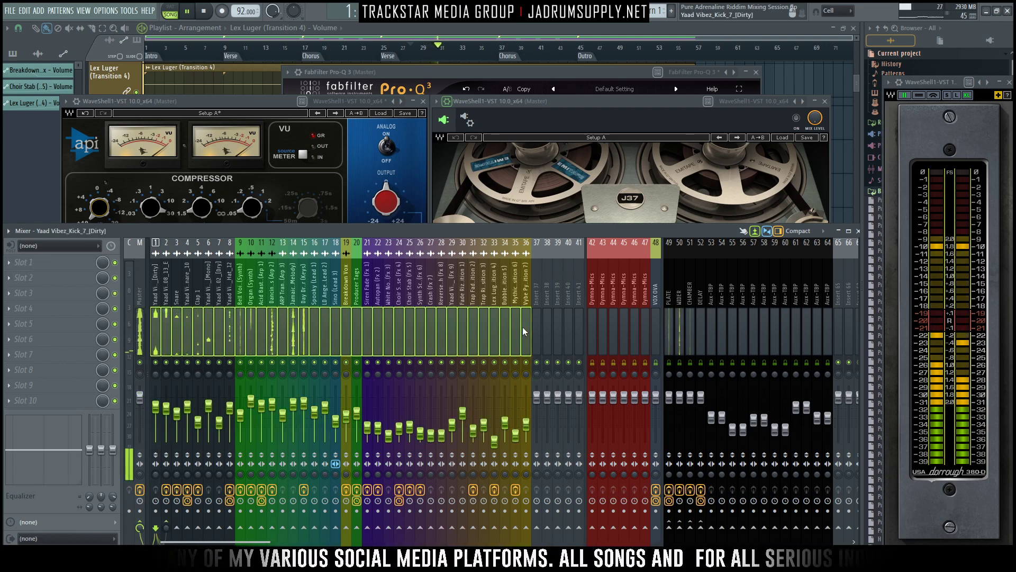
left_click(464, 412)
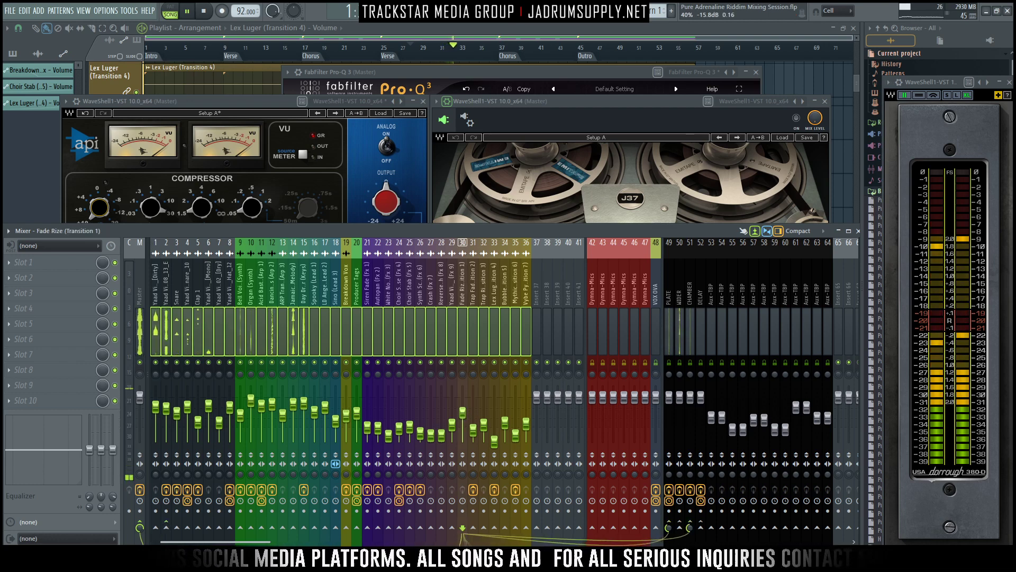
left_click_drag(464, 412, 463, 410)
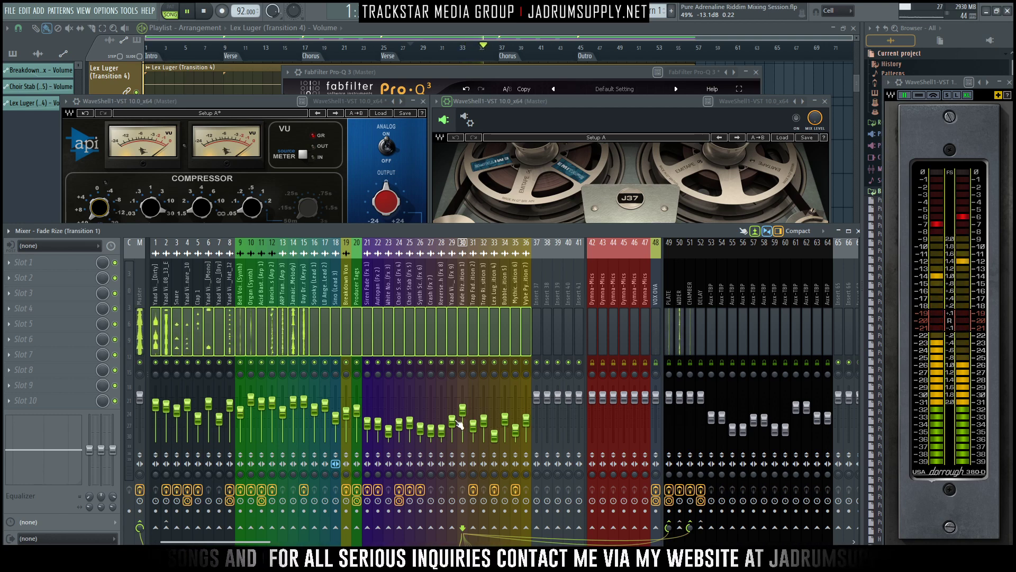
left_click_drag(294, 404, 294, 405)
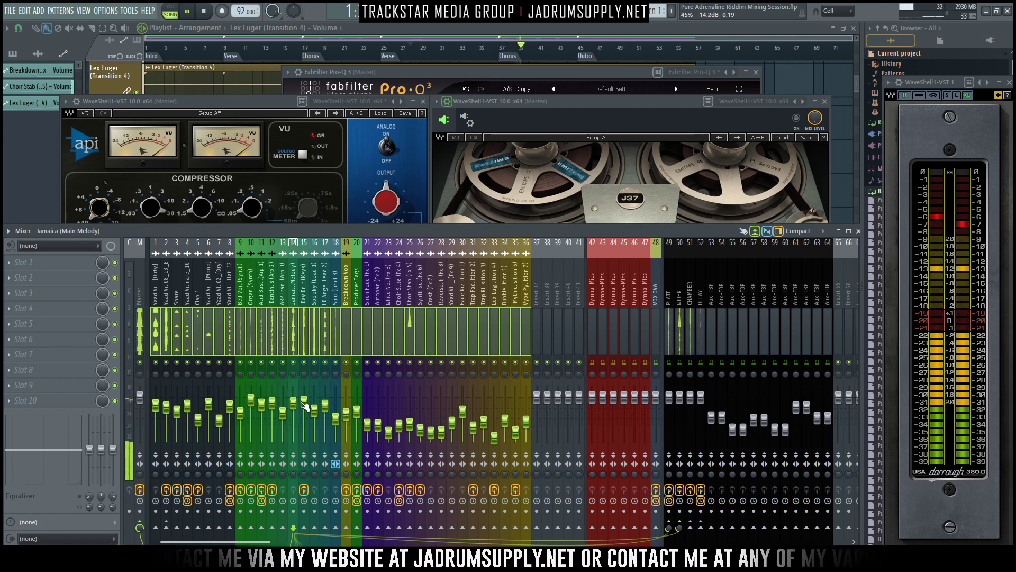
- Lower the Master API-2500's threshold to around -3.7 dB during playback and set its make-up gain to Auto
left_click(141, 309)
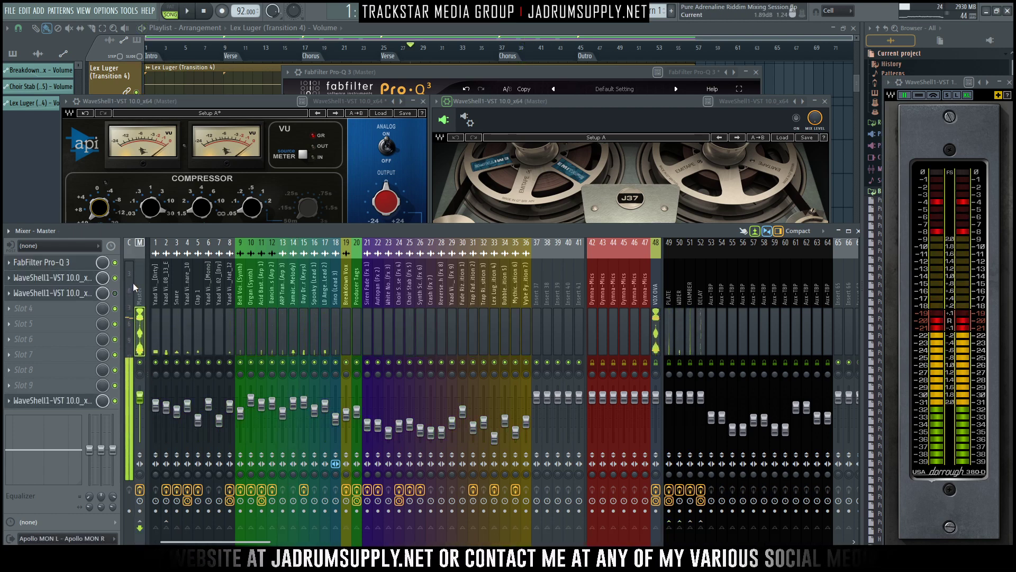
key("space")
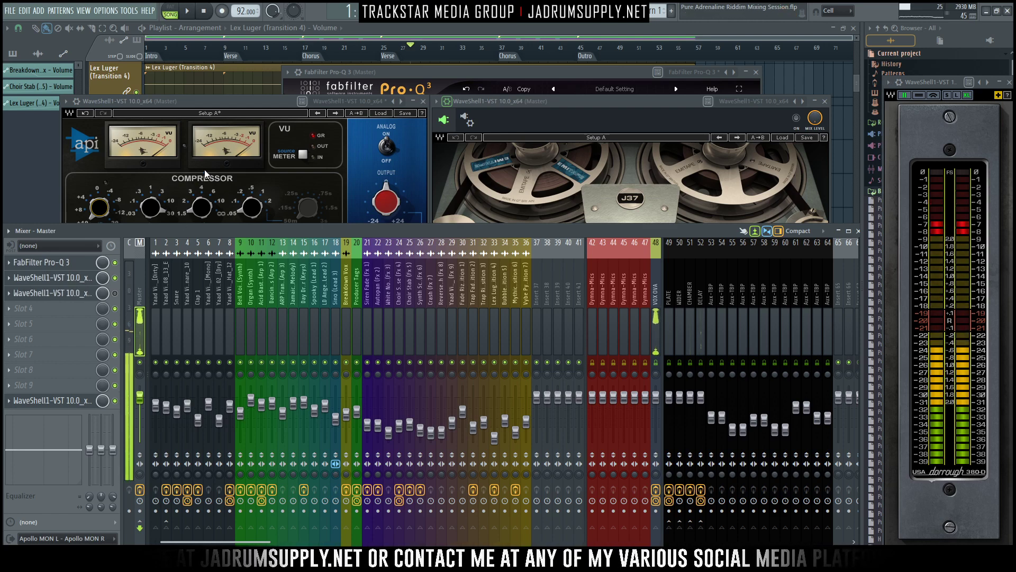
left_click(258, 108)
left_click(507, 103)
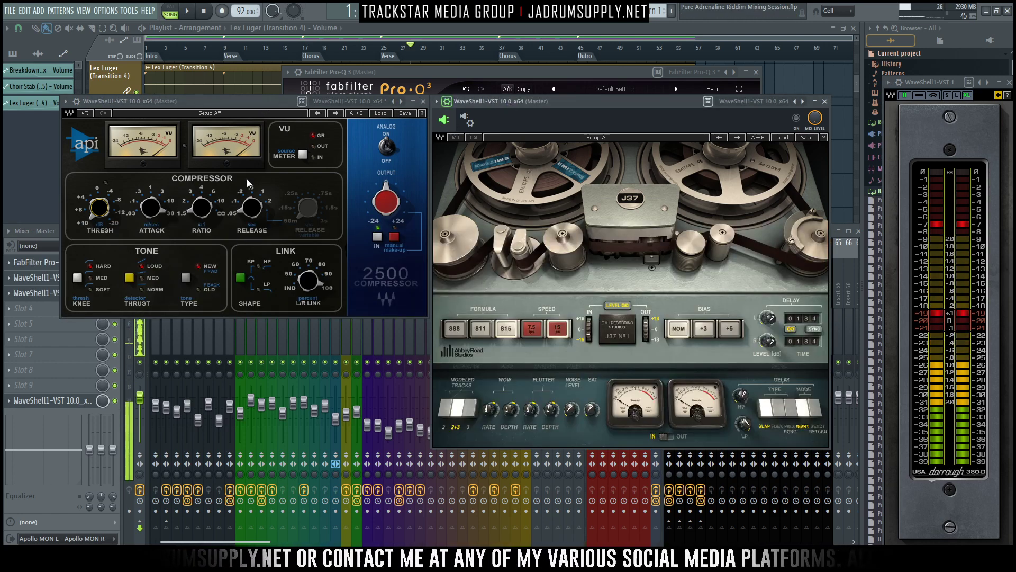
key("space")
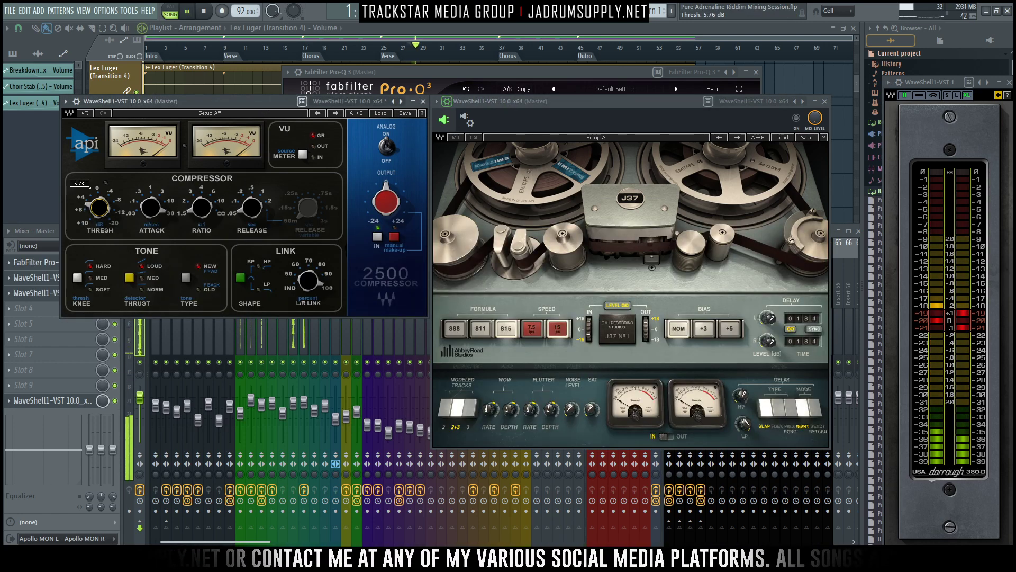
mouse_move(99, 207)
left_mouse_down()
mouse_move(99, 192)
mouse_move(101, 208)
left_mouse_up()
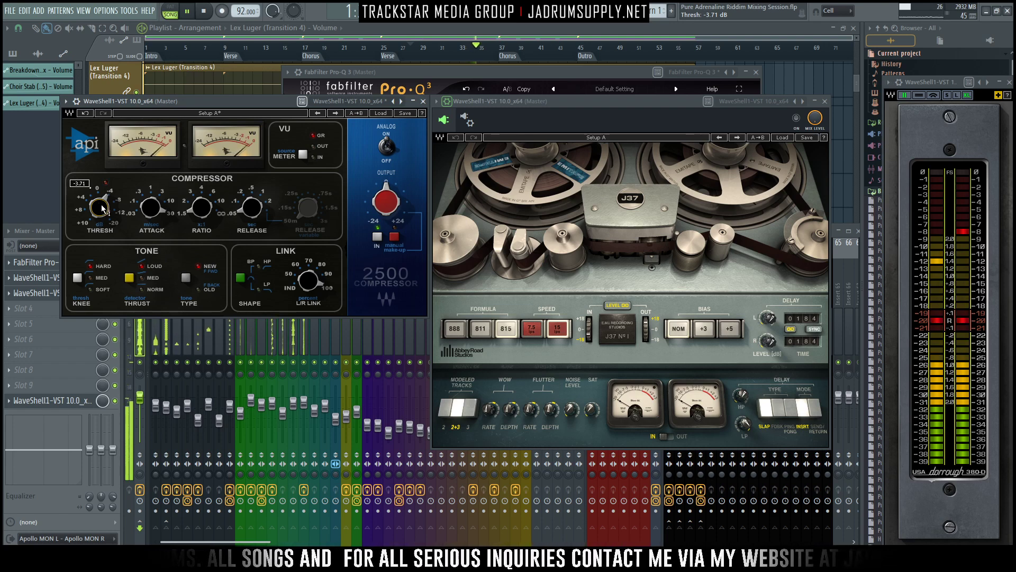
left_click_drag(102, 208, 102, 204)
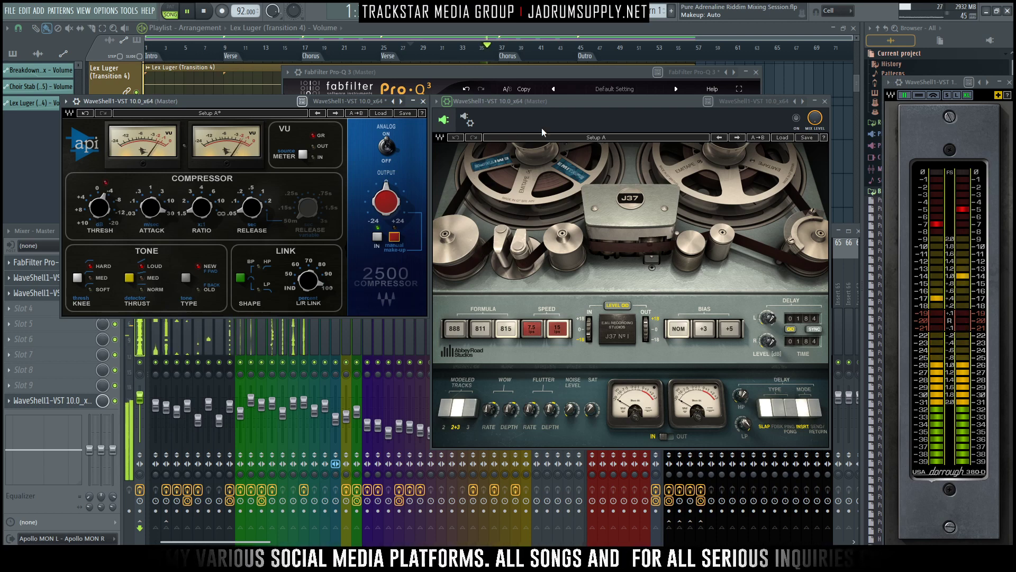
- Enable the J37 plugin on the Master and load its factory preset Mastering Fat Tight And Open (Stereo)
left_click(605, 111)
key("space")
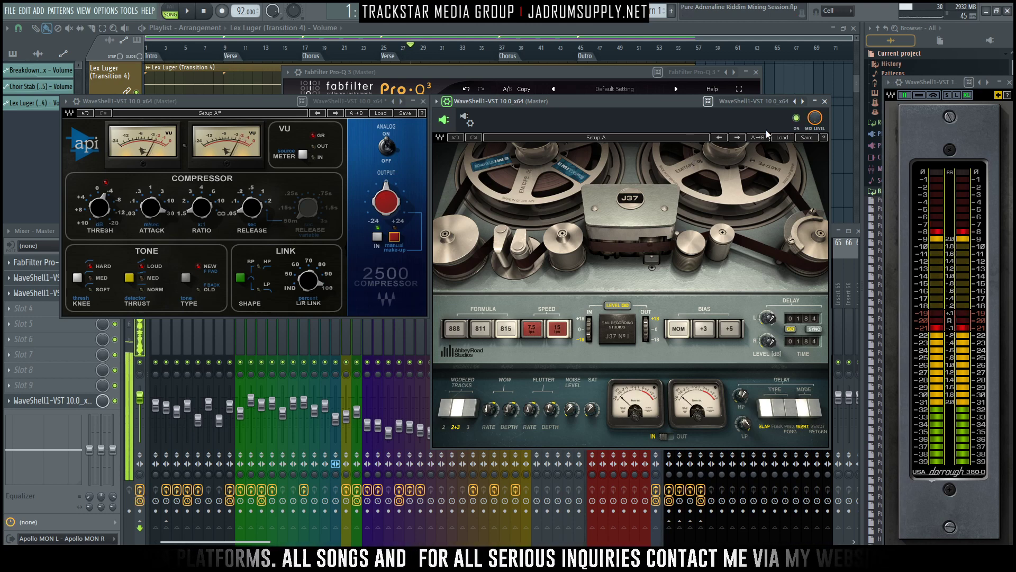
left_click(778, 138)
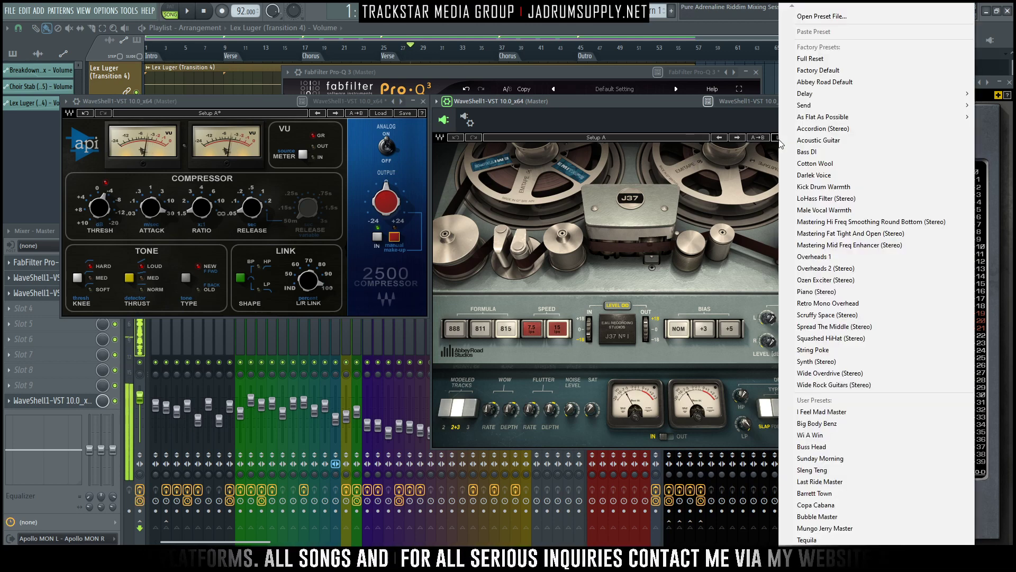
left_click(870, 235)
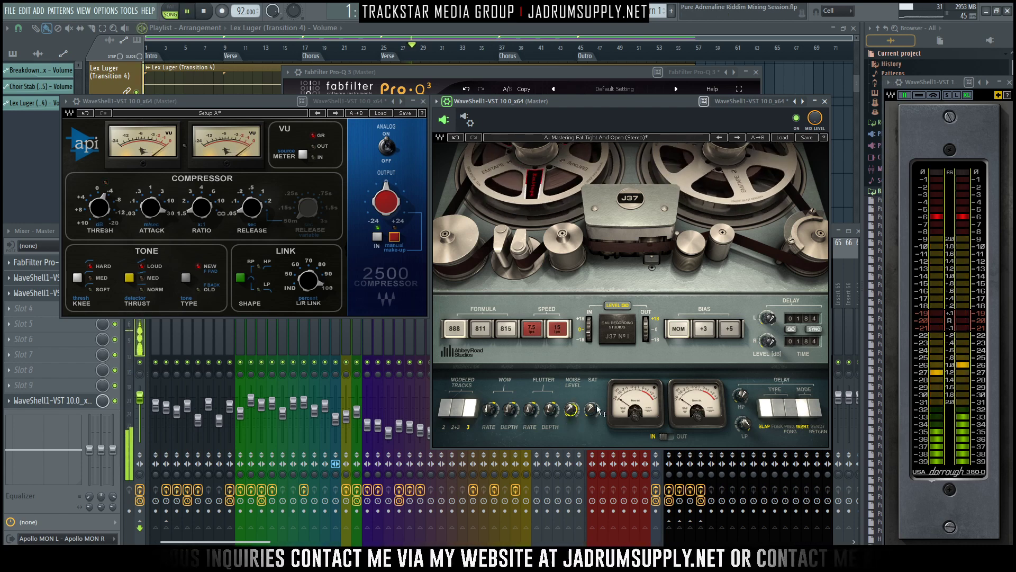
- Set the J37's saturation to 2.4 and play the mix to audition the tape effect
left_click_drag(592, 410, 592, 406)
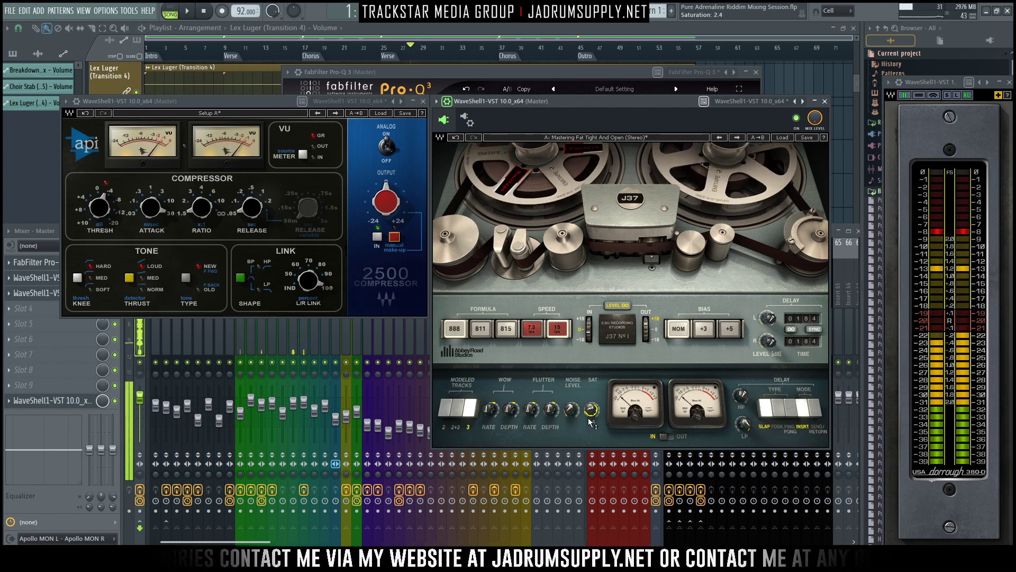
key("space")
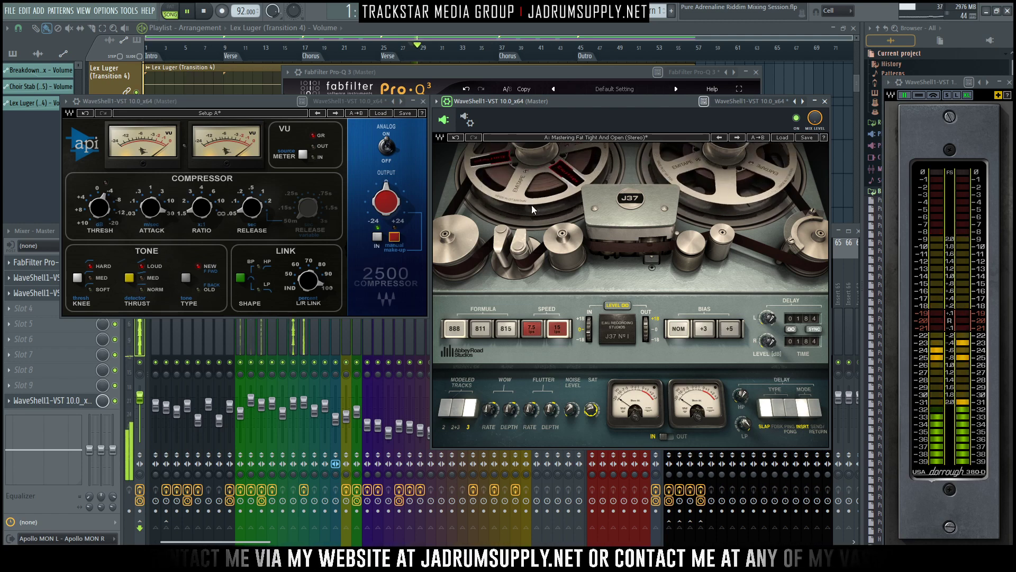
key("space")
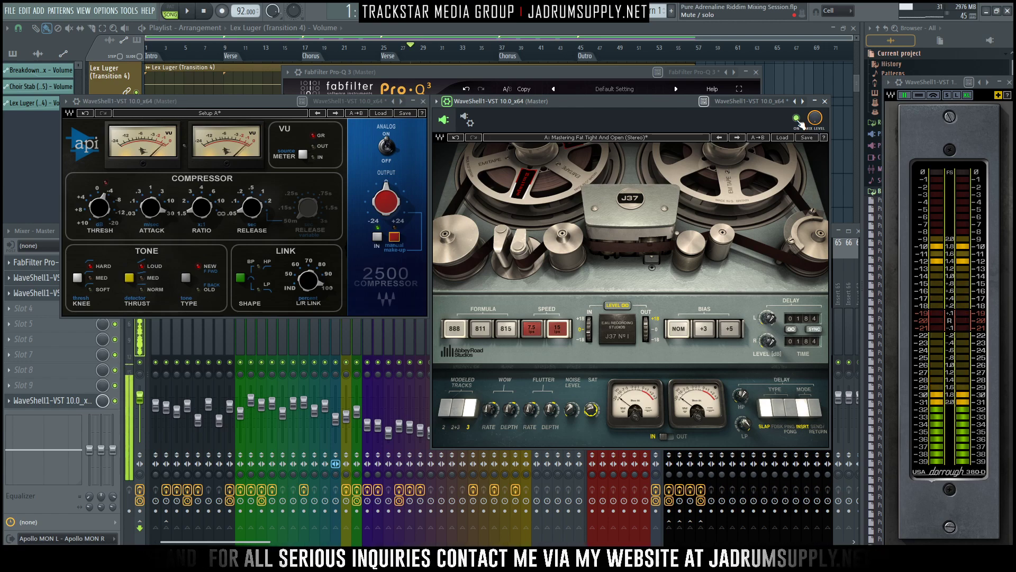
key("space")
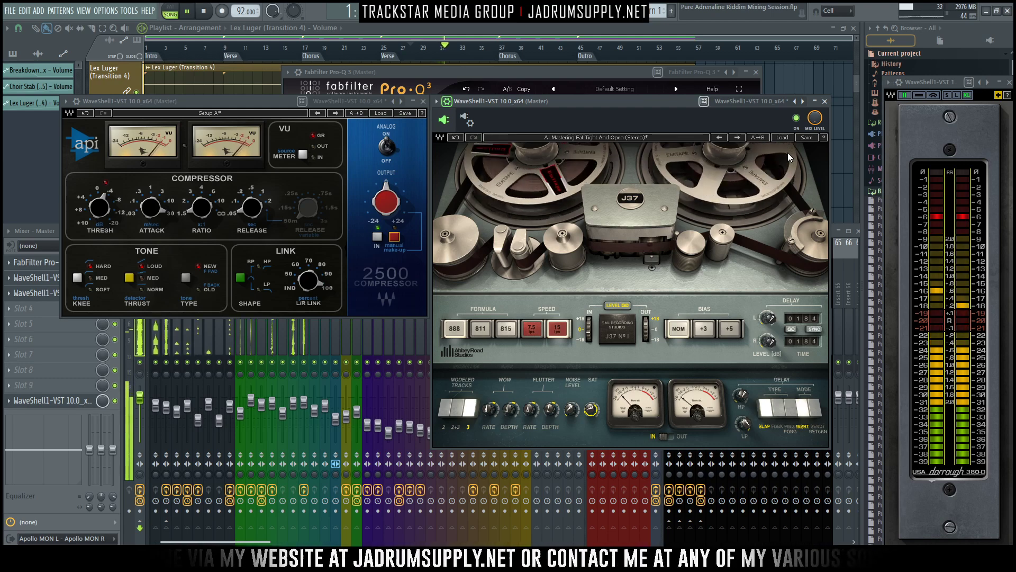
- Open the Pro-C 2 compressor on the Yaad Vibez 808 track and set its side chain level to 7.6 dB
left_click(126, 320)
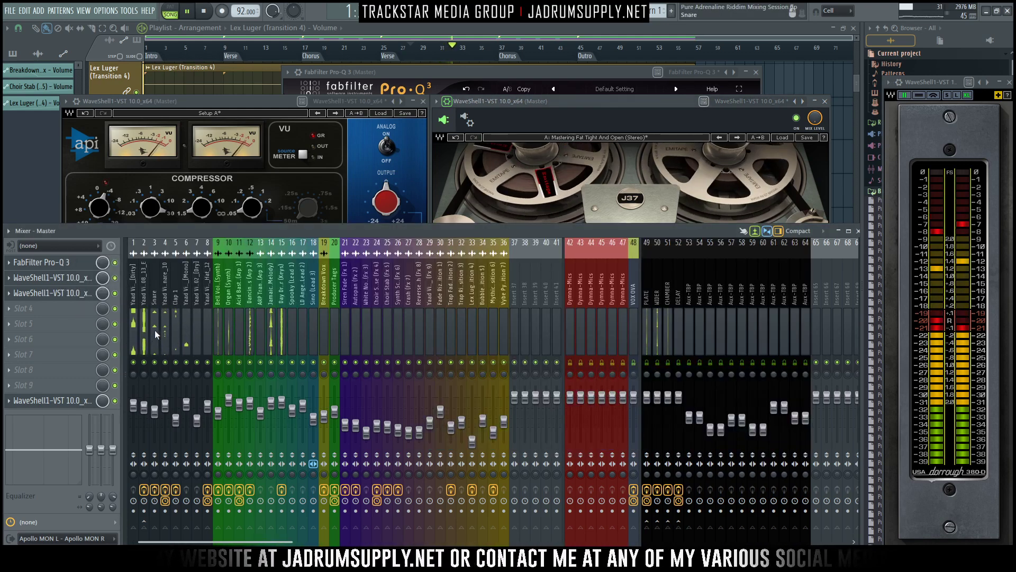
left_click(131, 319)
left_click_drag(127, 319, 150, 317)
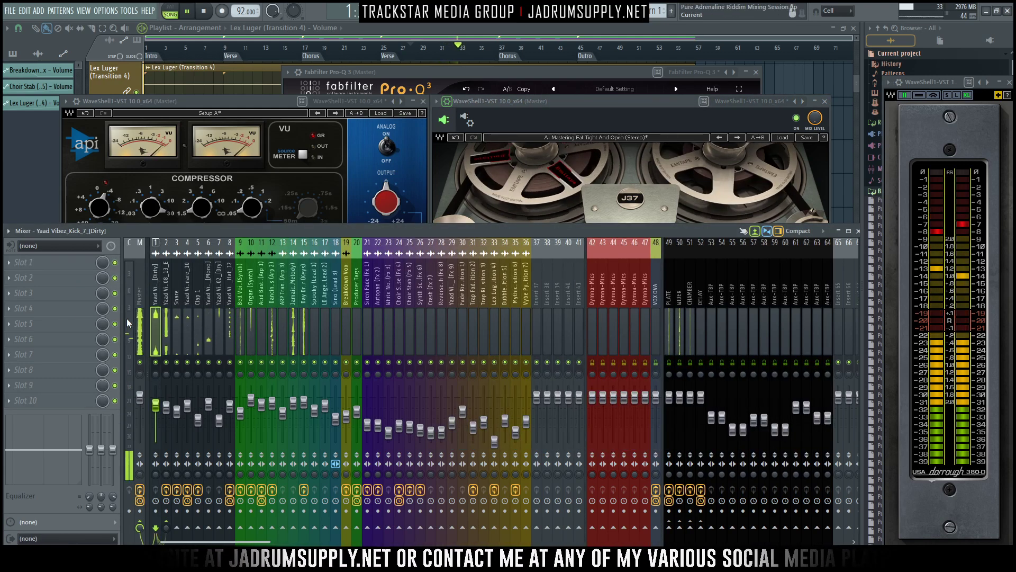
left_click(139, 292)
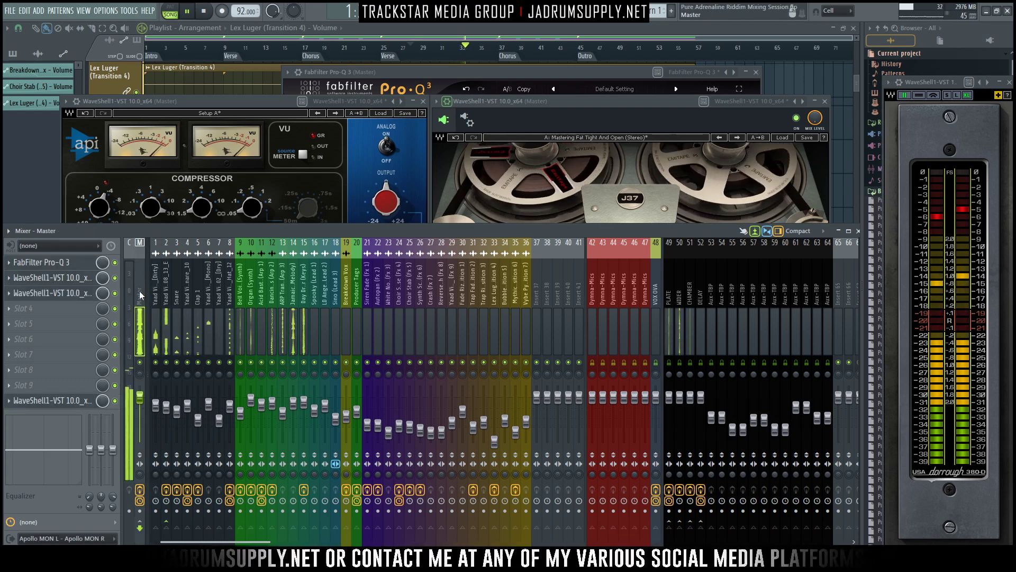
left_click(206, 316)
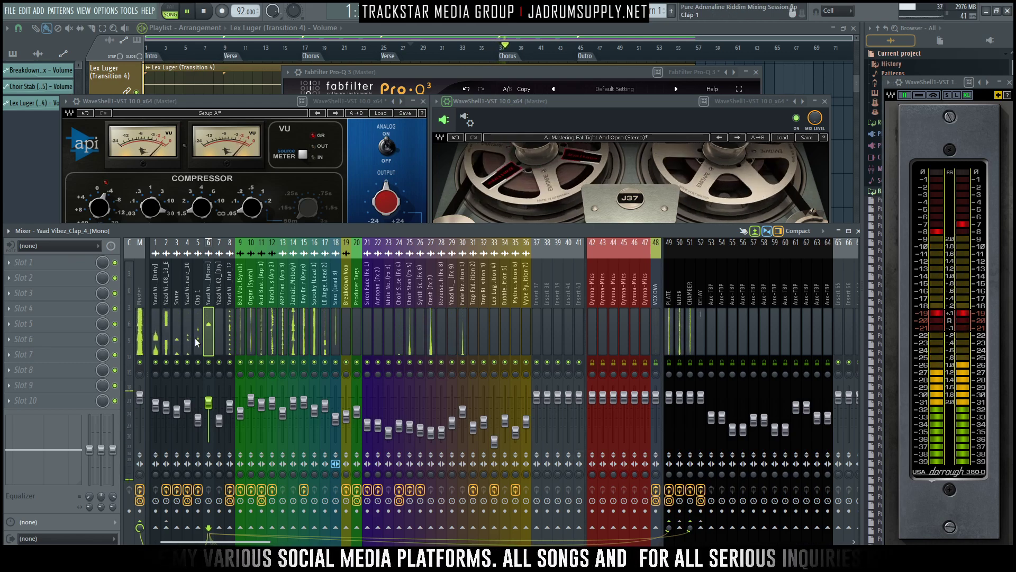
left_click(166, 318)
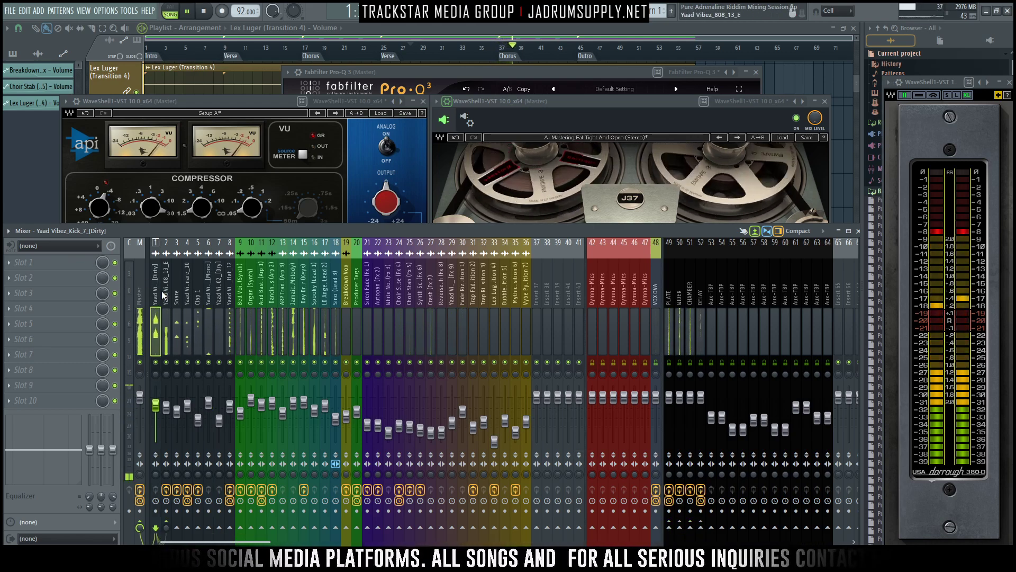
left_click(61, 263)
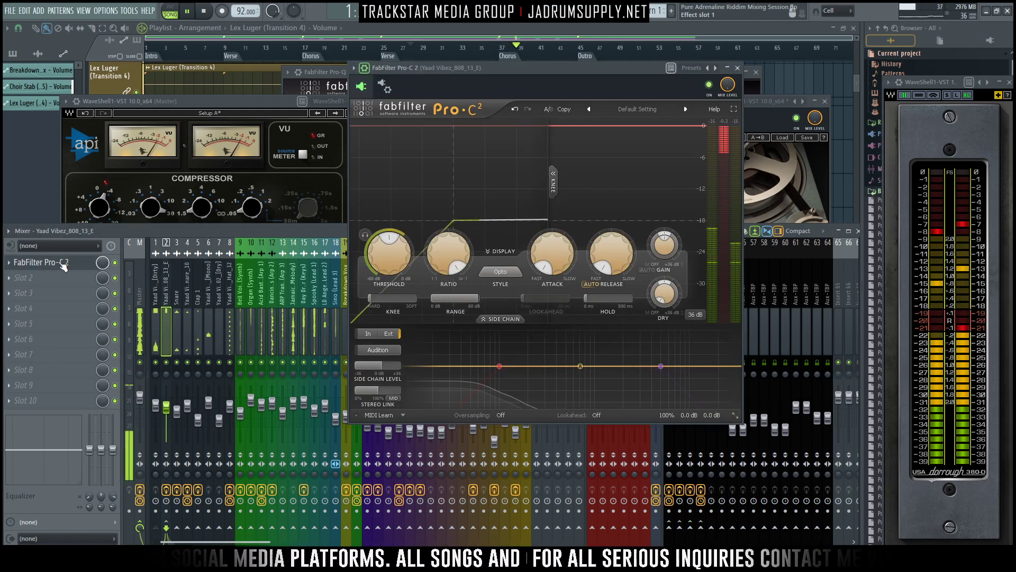
double_click(386, 364)
type("7.6")
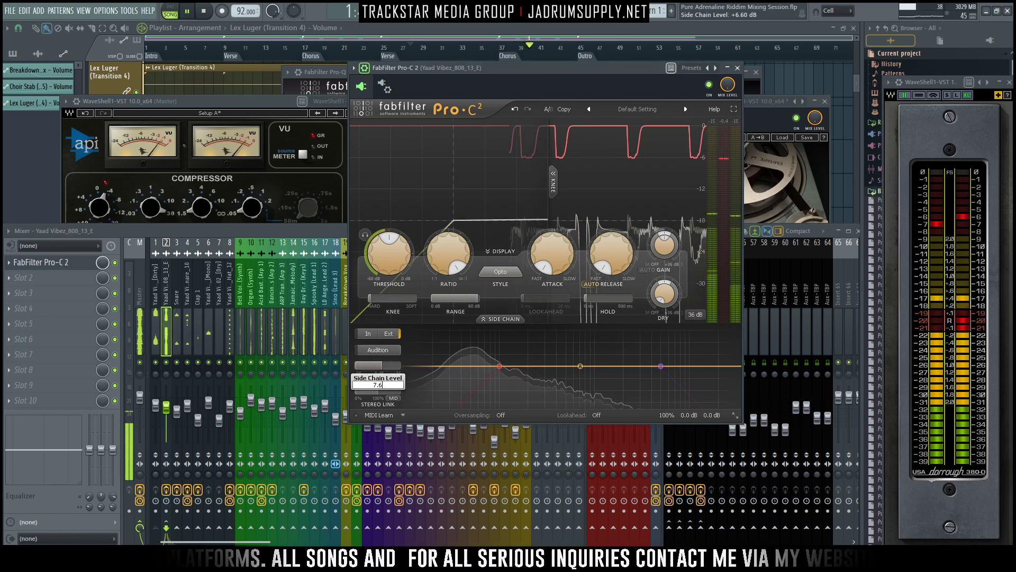
key("Return")
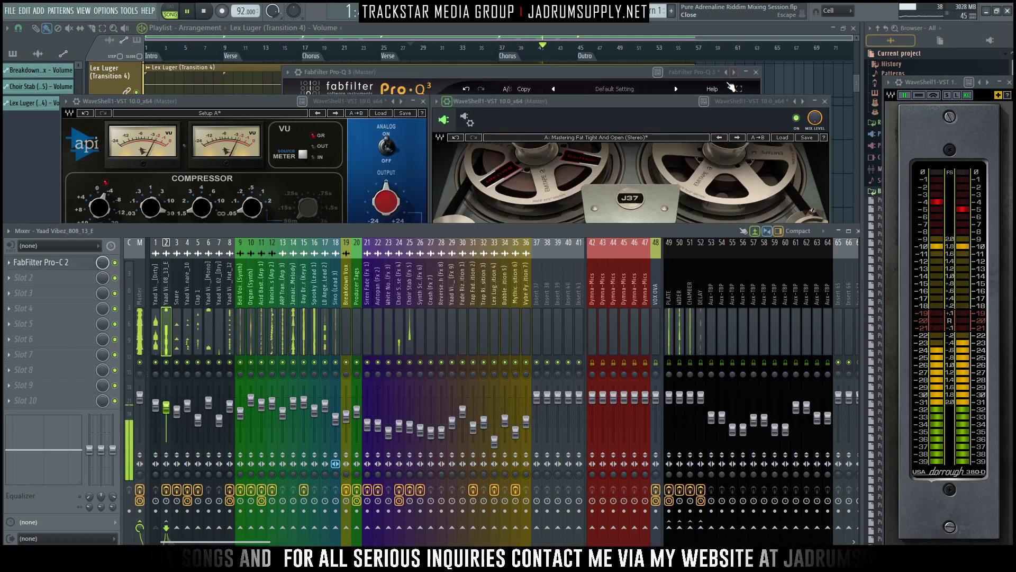
left_click(738, 68)
- Load the stereo FabFilter Pro-L 2 limiter into the Master's fourth effect slot and move its window beneath the J37's title area
left_click(140, 328)
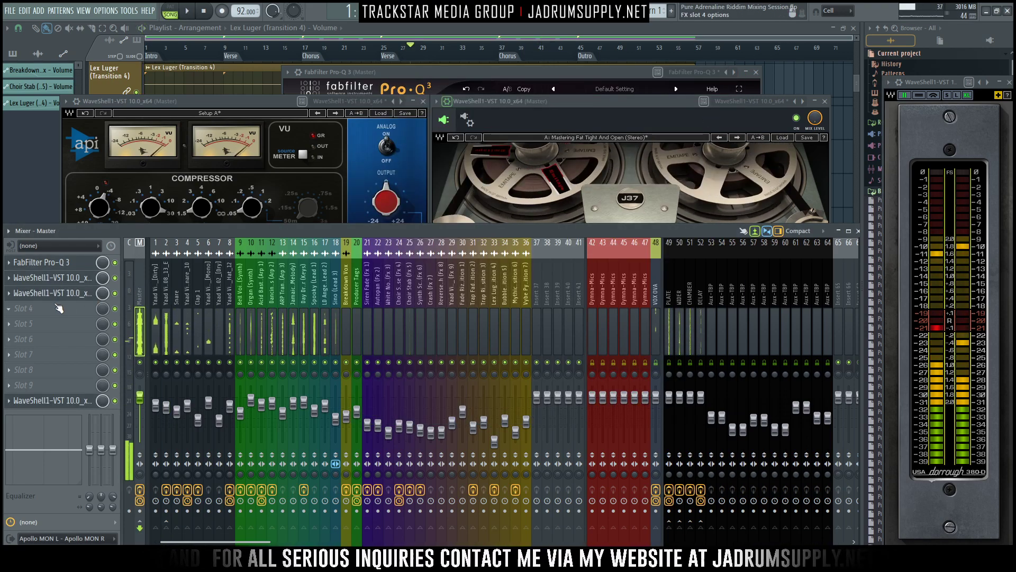
left_click(73, 311)
mouse_move(72, 311)
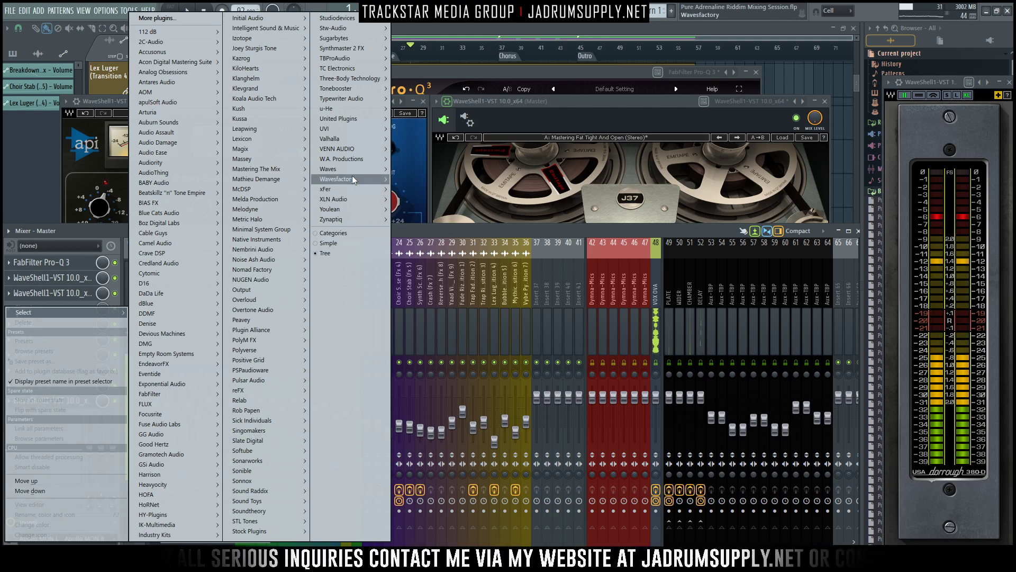
mouse_move(241, 404)
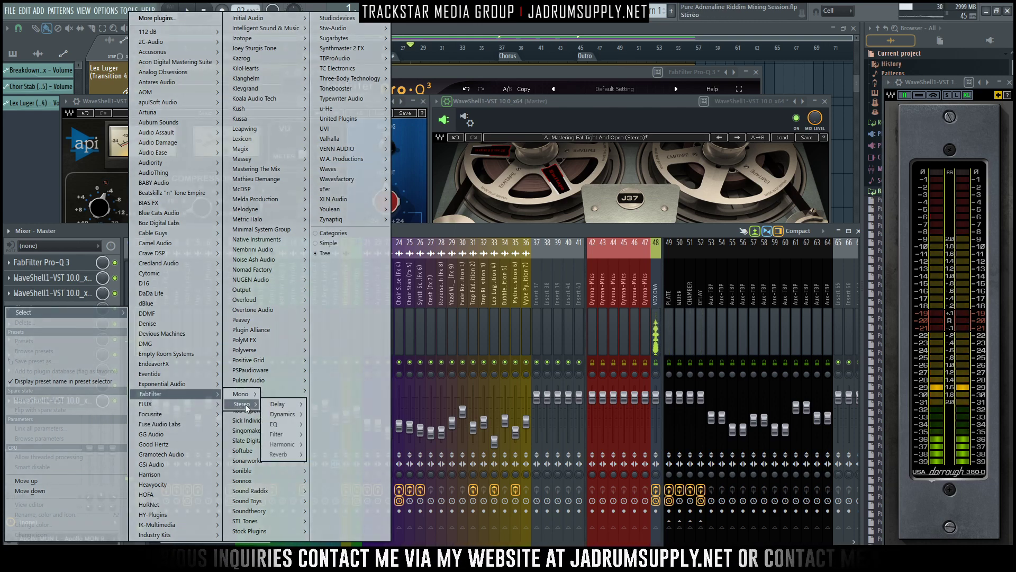
mouse_move(284, 414)
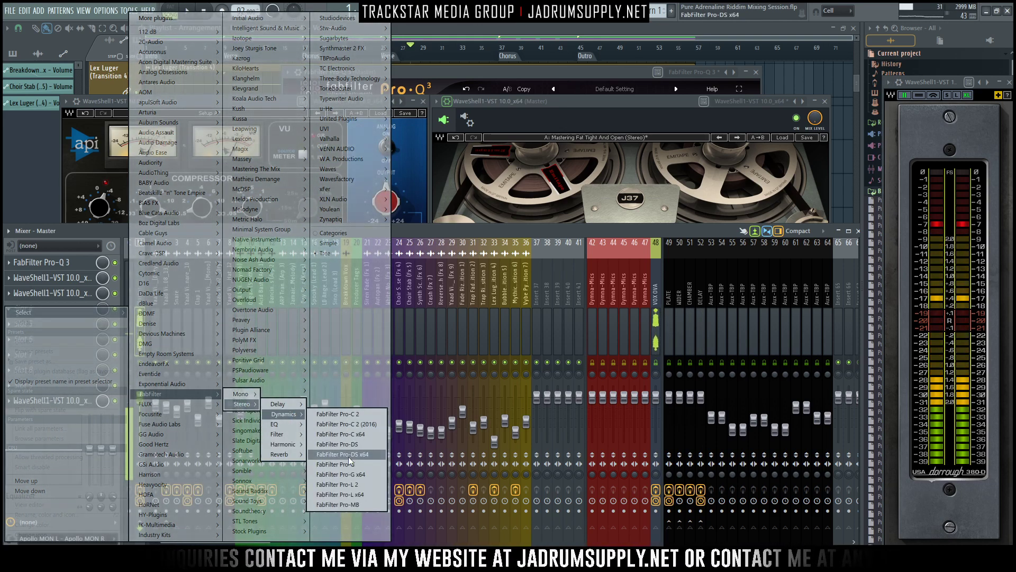
left_click(349, 484)
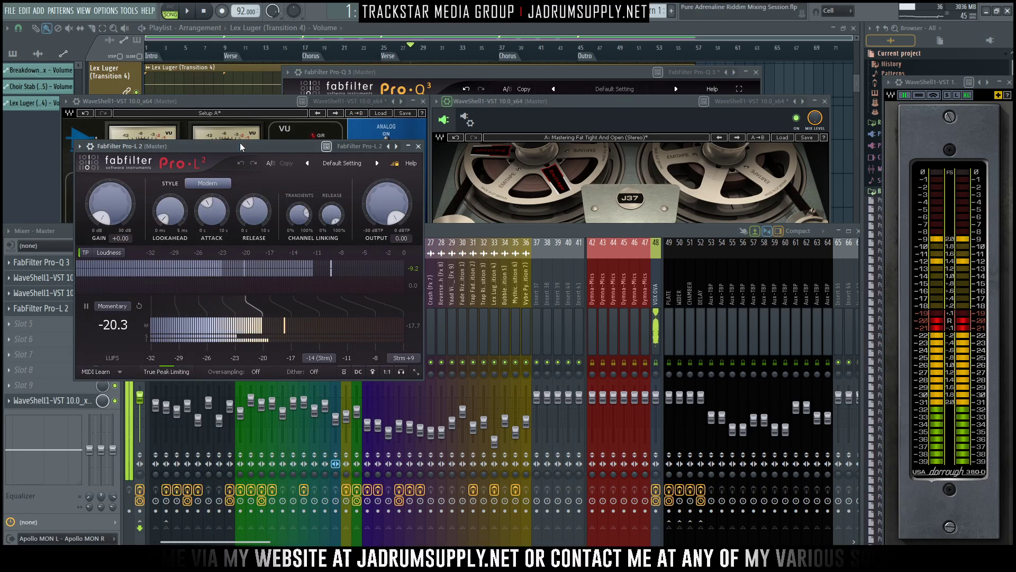
left_click_drag(240, 142, 555, 193)
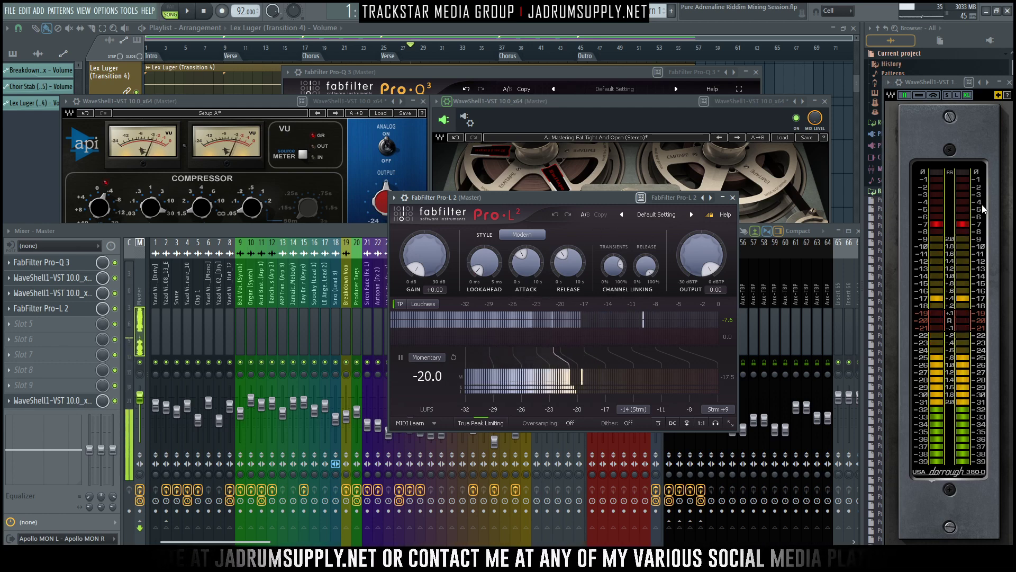
left_click_drag(579, 197, 497, 183)
- Set the Pro-L 2's limiting style to Transparent and shorten its release time
left_click(445, 221)
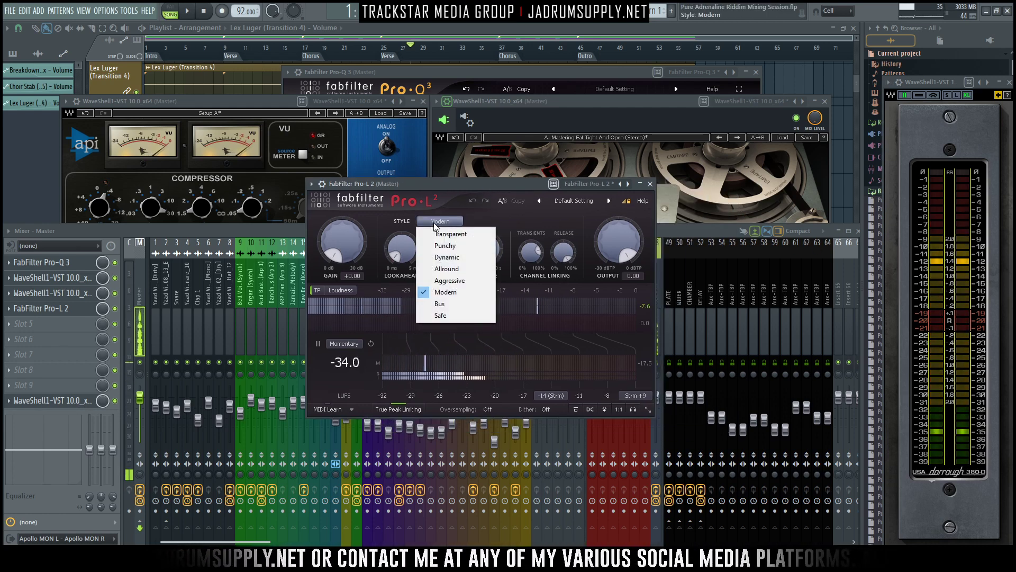
left_click(450, 233)
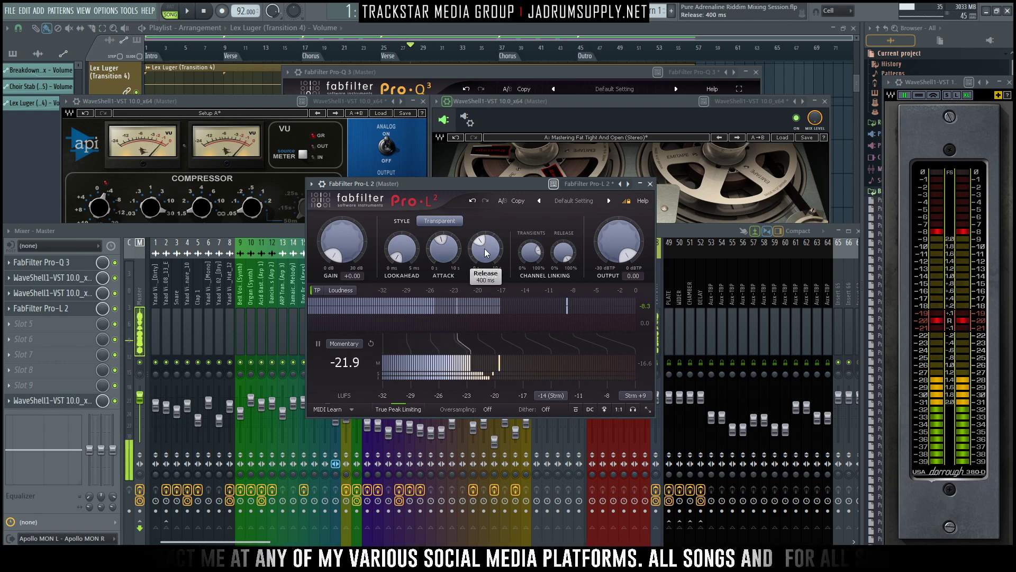
left_click_drag(485, 247, 482, 351)
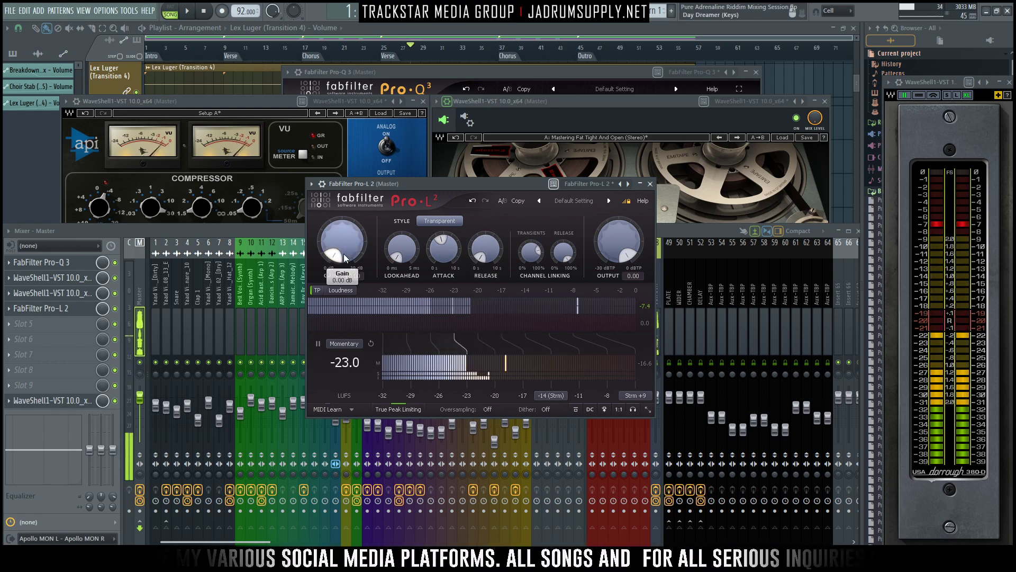
- Enlarge the Pro-L 2 interface to the Medium size and move its window over the API-2500 and J37 windows
left_click(646, 410)
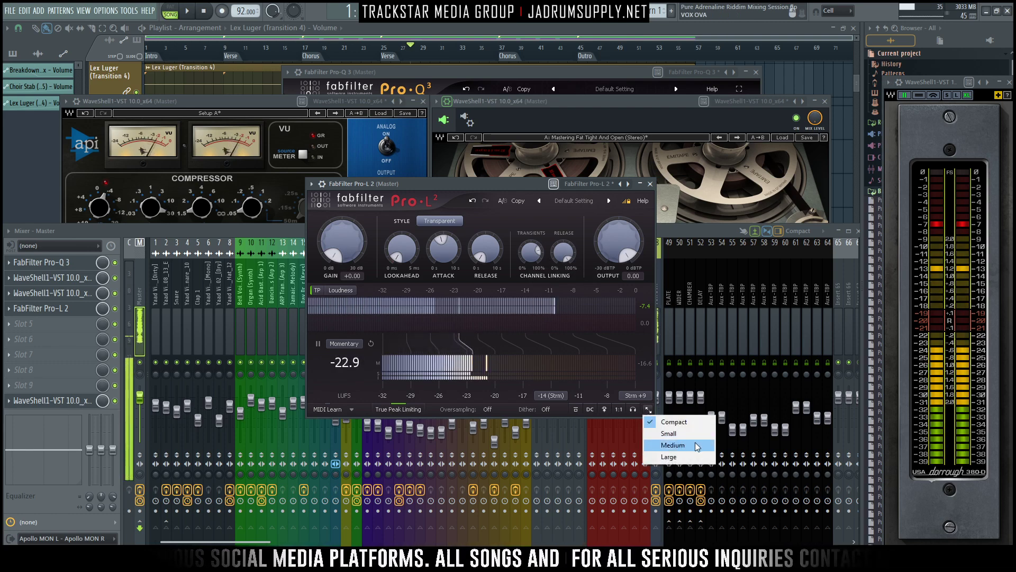
left_click(673, 446)
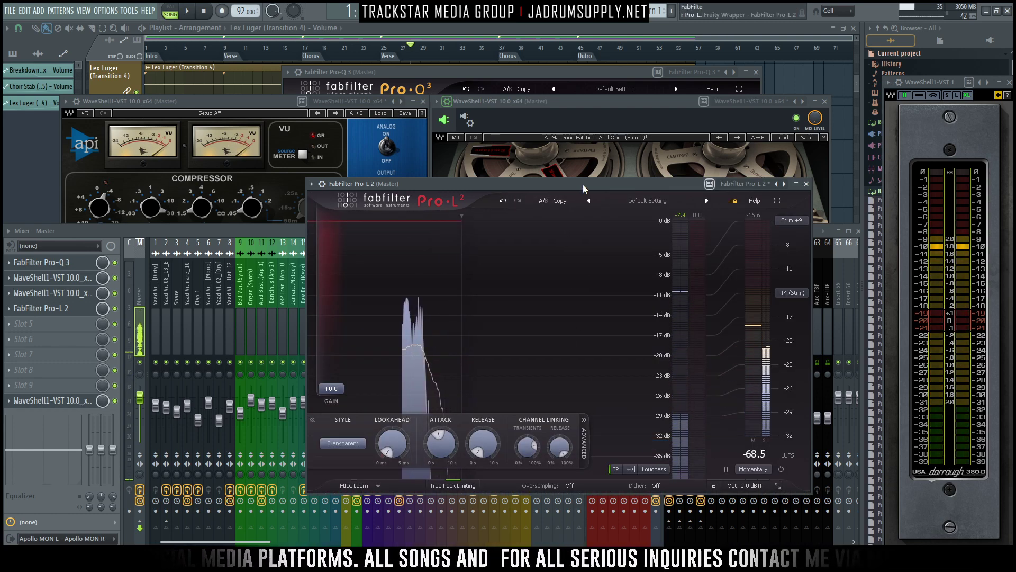
left_click_drag(582, 184, 508, 133)
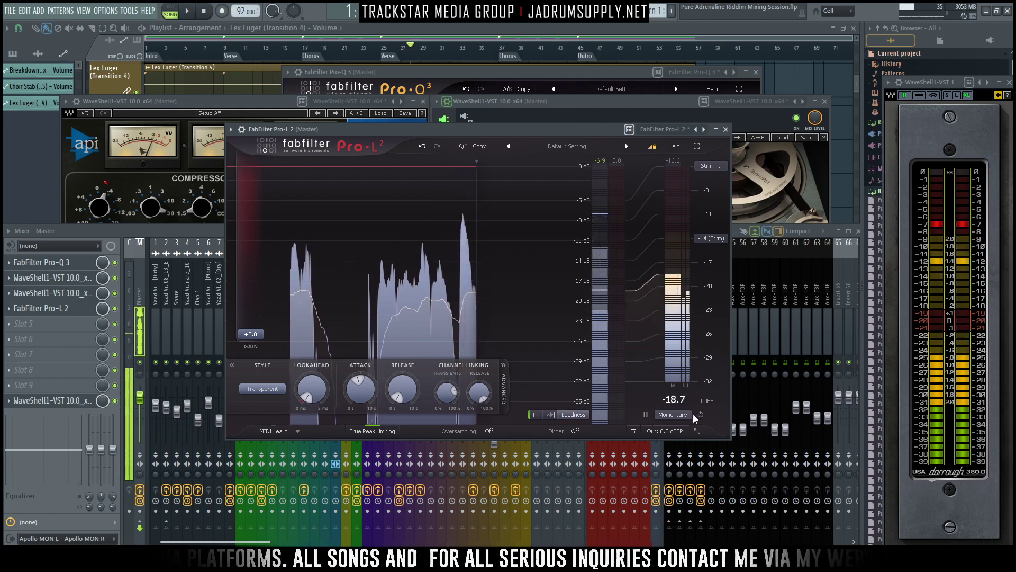
- Set the Pro-L 2's output level to -4.5 dBTP
mouse_move(666, 431)
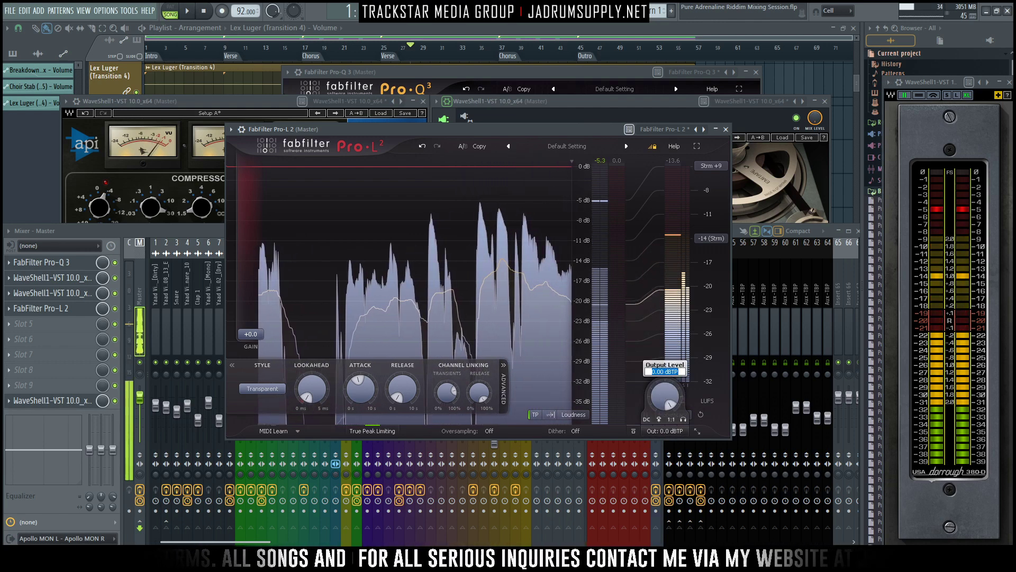
type("-4.5")
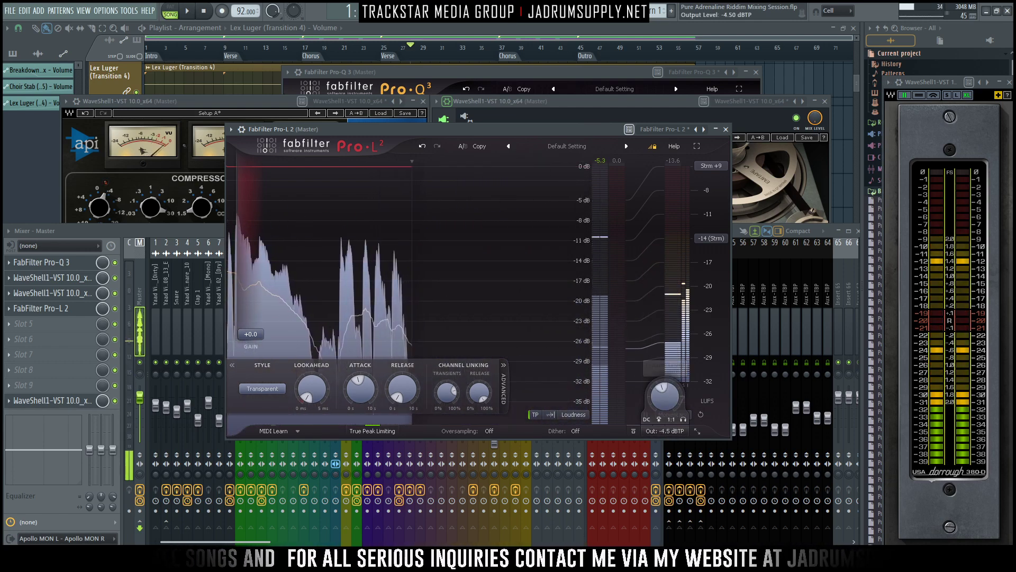
key("Return")
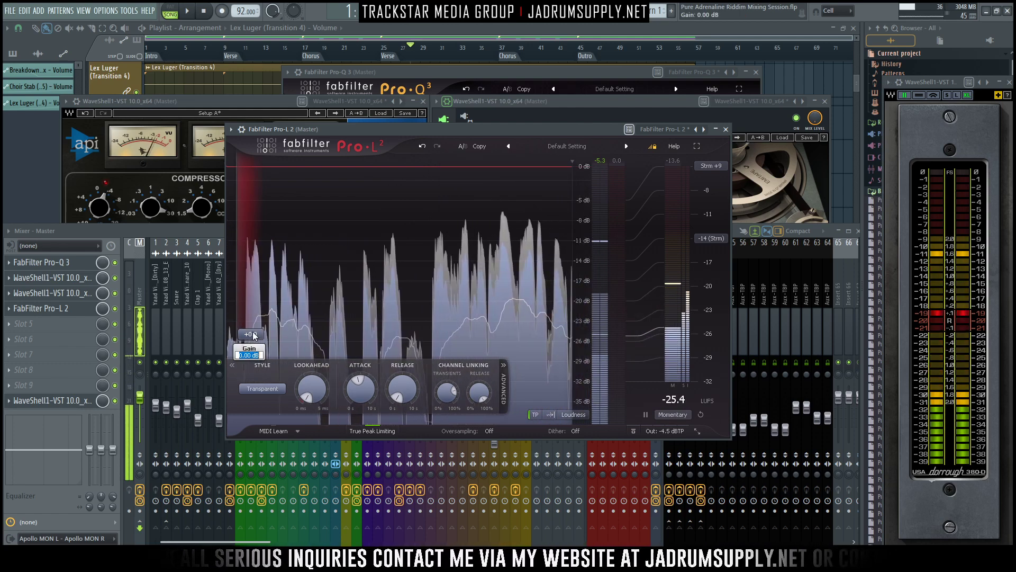
- Set the Pro-L 2's gain to 4.5 dB and raise it to about 7.6 dB while the mix plays
key("space")
key("5")
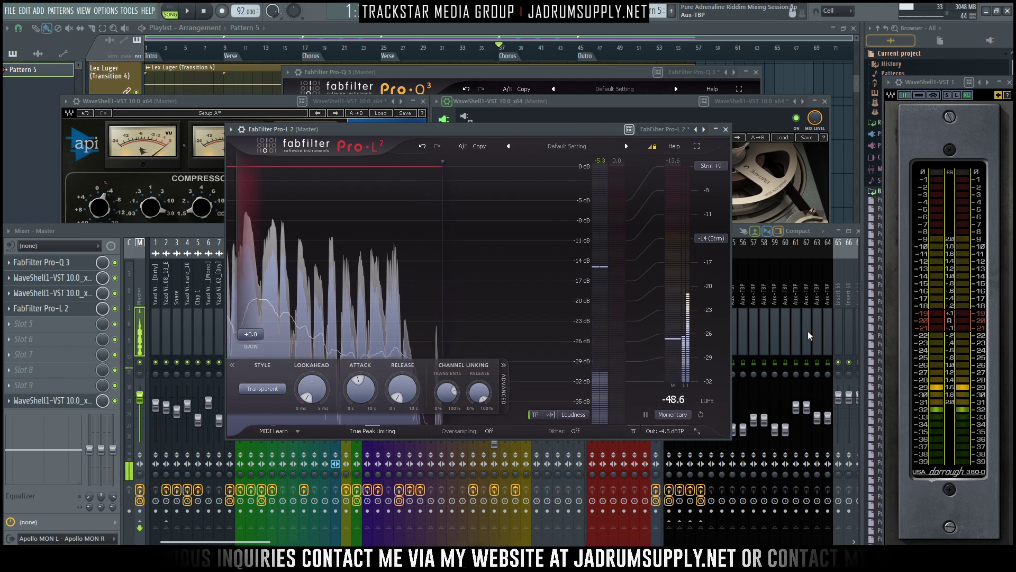
double_click(250, 334)
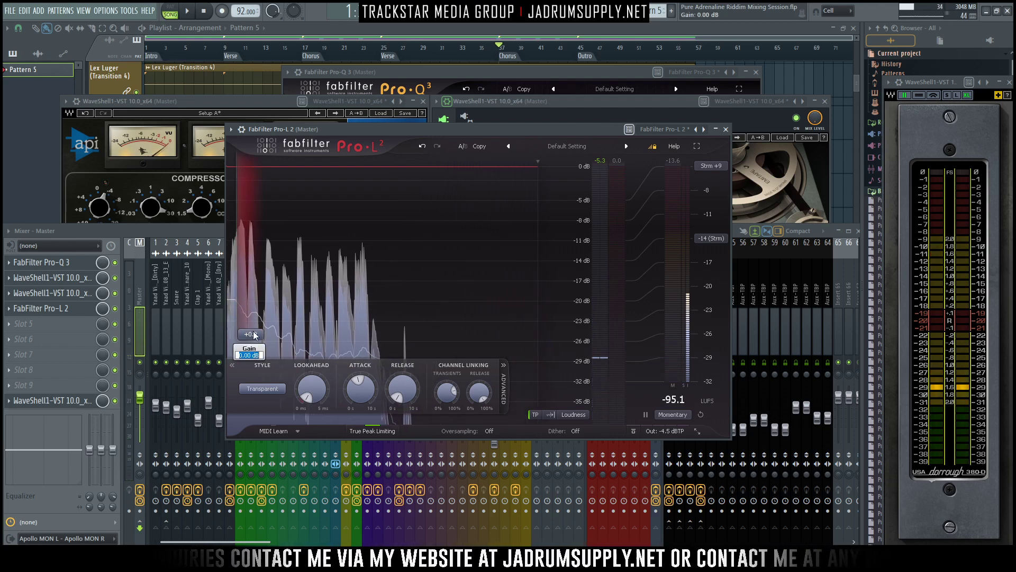
type("4.5")
key("Return")
key("space")
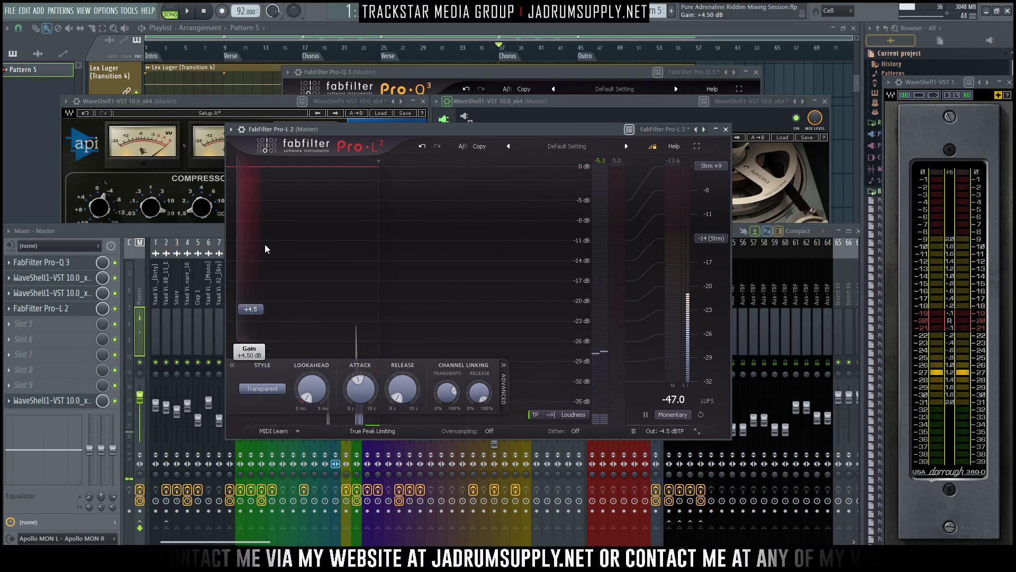
left_click_drag(416, 129, 393, 107)
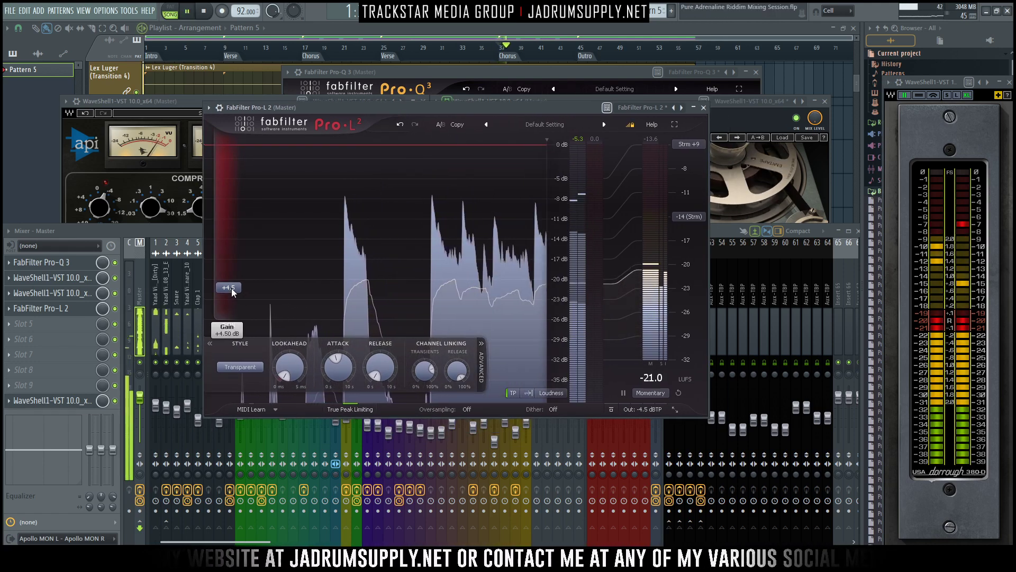
left_click_drag(231, 286, 233, 269)
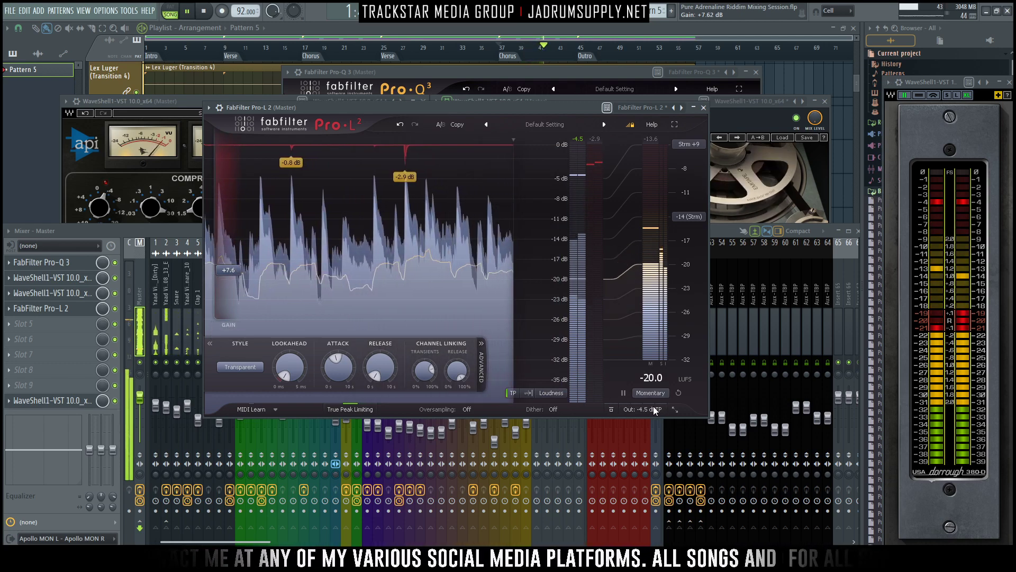
- Set the Pro-L 2's output level to -4 dBTP and fine-tune its gain to about 7.8 dB during playback
mouse_move(644, 412)
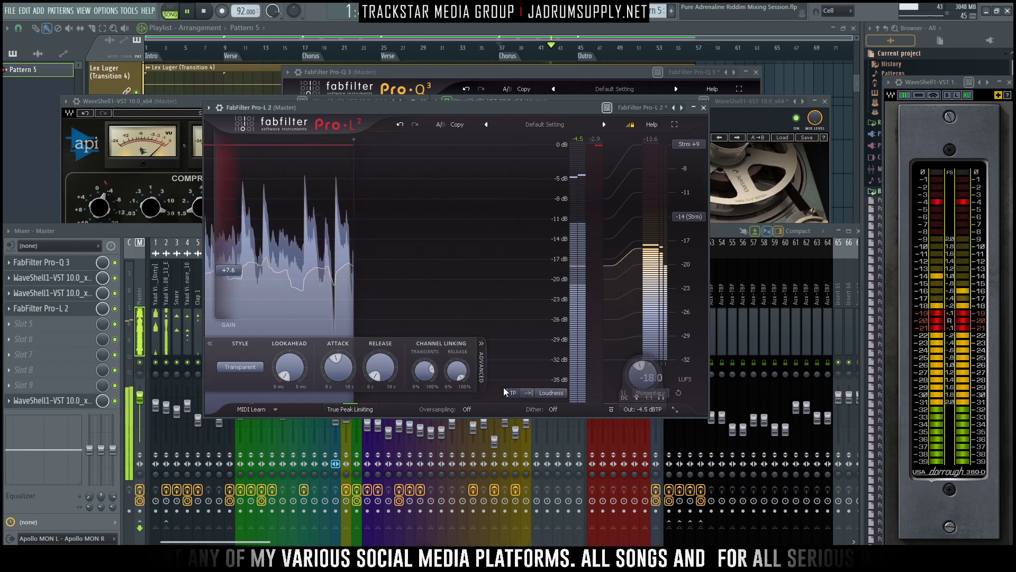
left_click(647, 410, "ctrl")
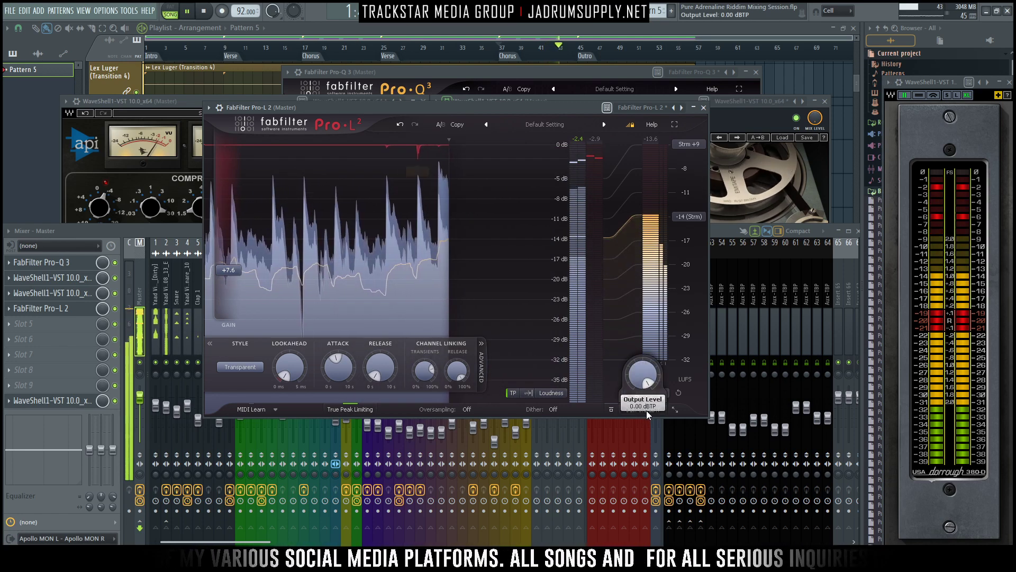
key("space")
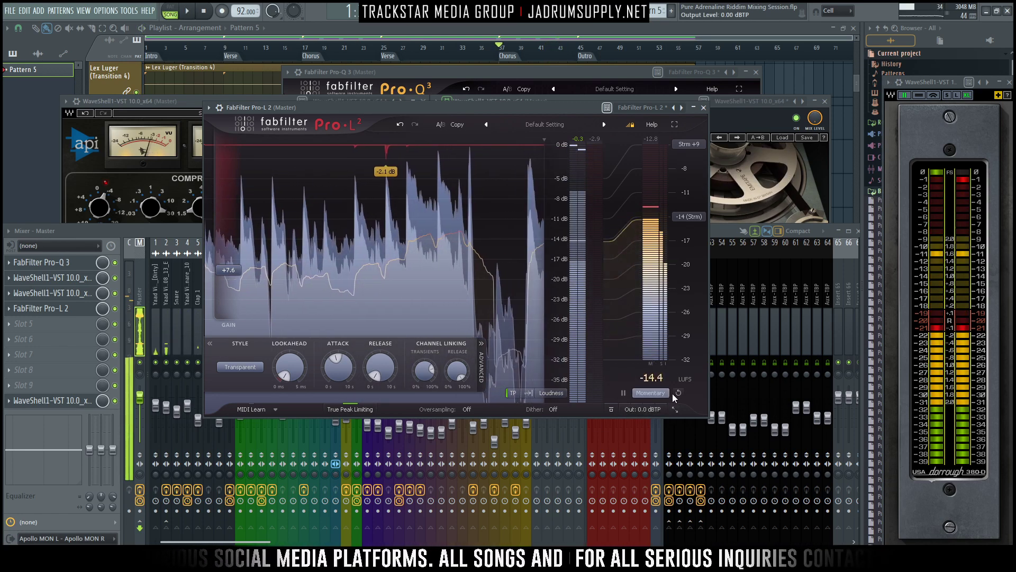
double_click(651, 410)
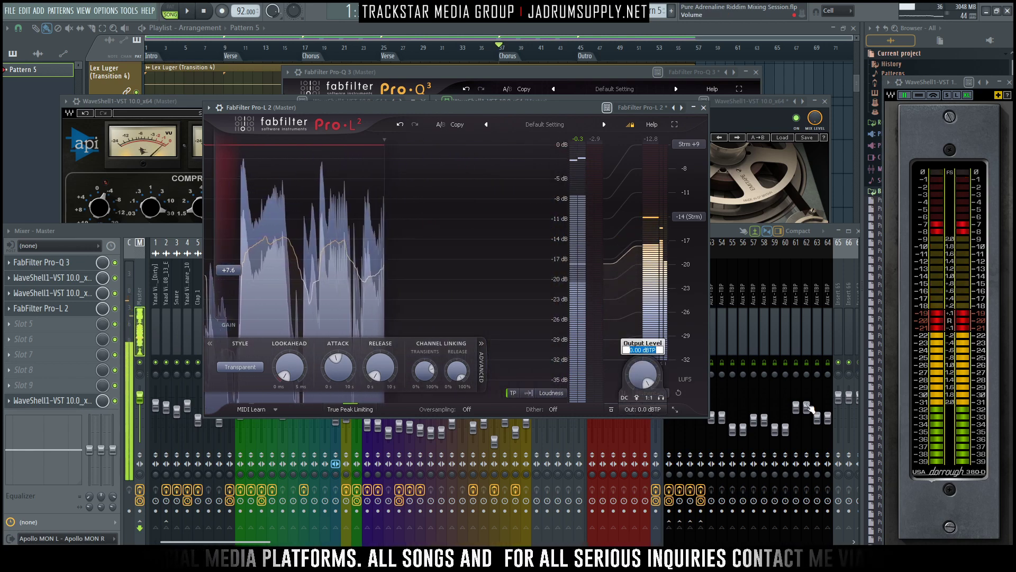
type("-4")
key("Return")
key("space")
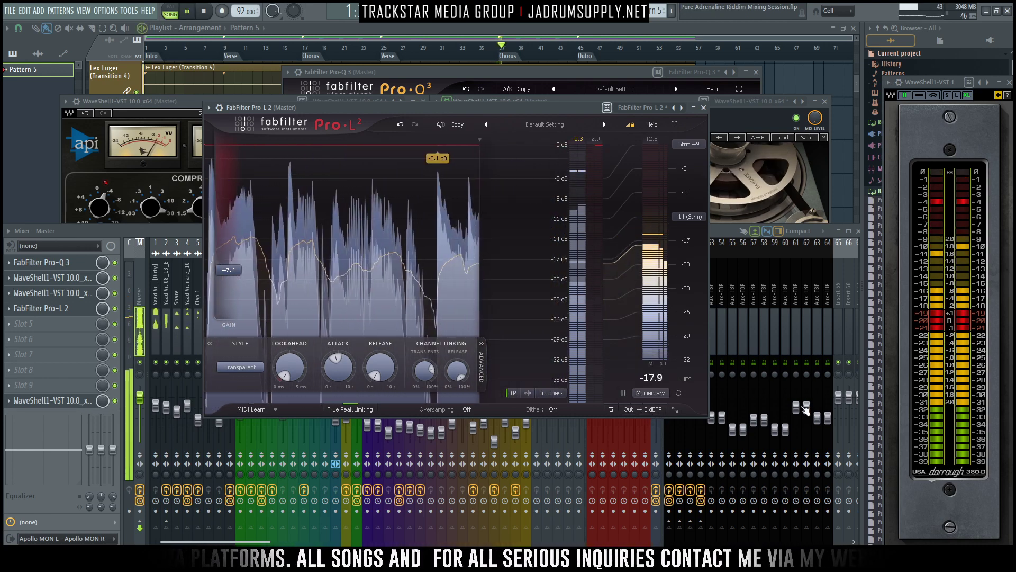
left_click_drag(228, 270, 227, 182)
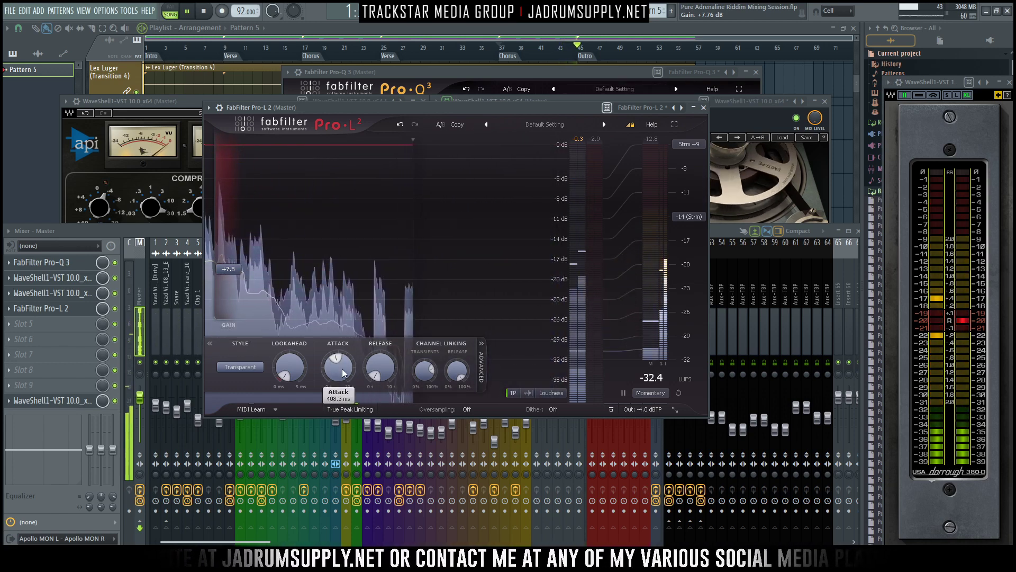
- Bring the playlist in front of the mixer and plugin windows and stop playback
right_click(818, 79)
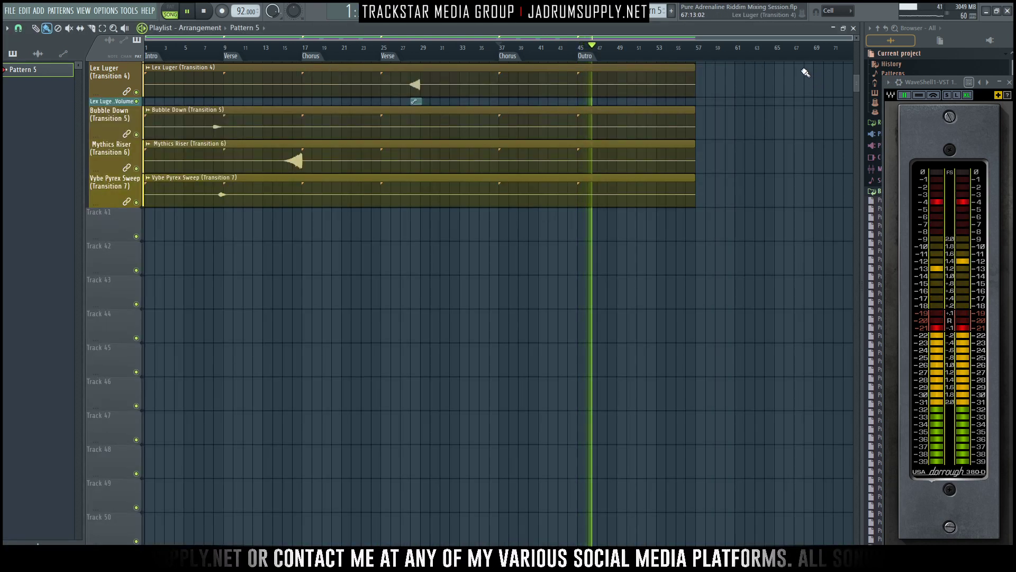
right_click(801, 69)
right_click(729, 282)
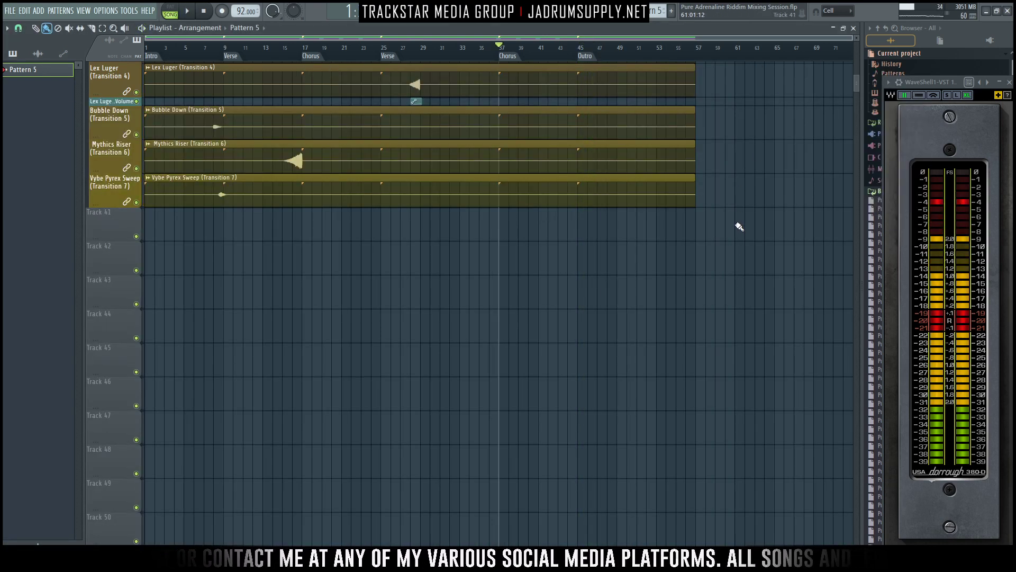
right_click(727, 176)
left_click(598, 336)
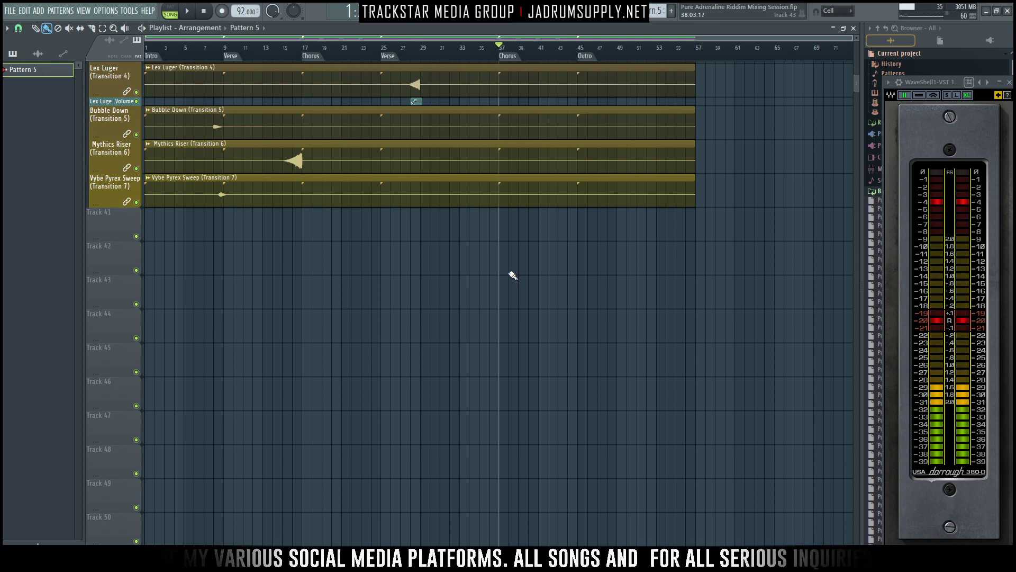
right_click(472, 233, "ctrl")
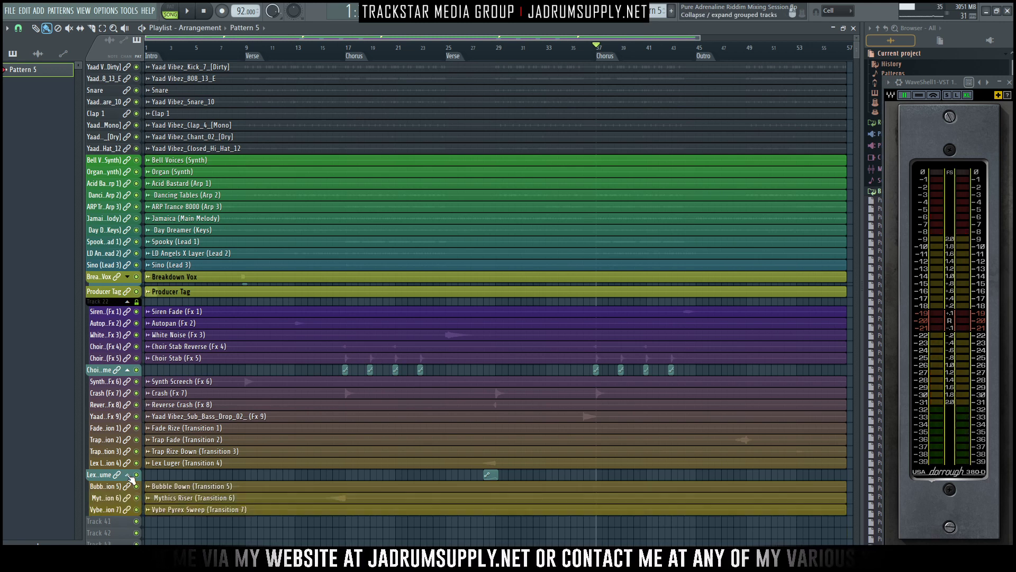
- Collapse the track groups under the Choir Stab and Lex Luger volume automation tracks and reduce the height of both tracks
left_click(128, 474)
left_click(129, 370)
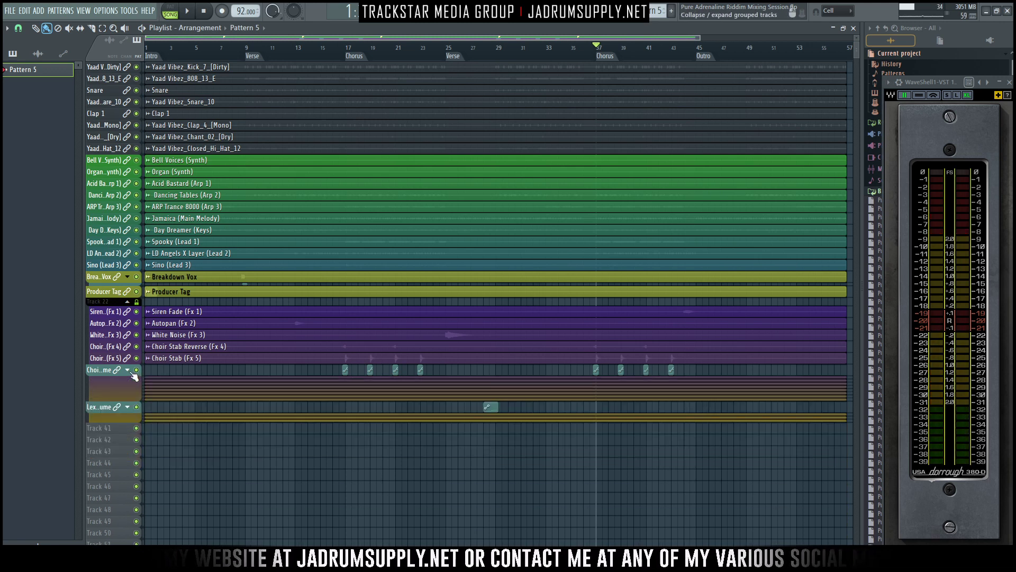
left_click_drag(113, 376, 117, 343)
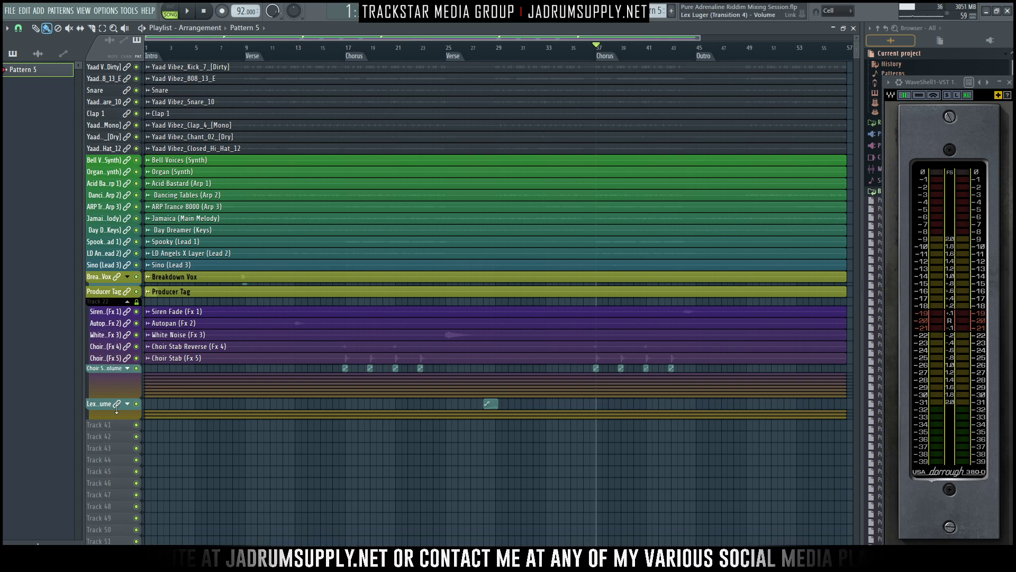
left_click_drag(117, 409, 116, 369)
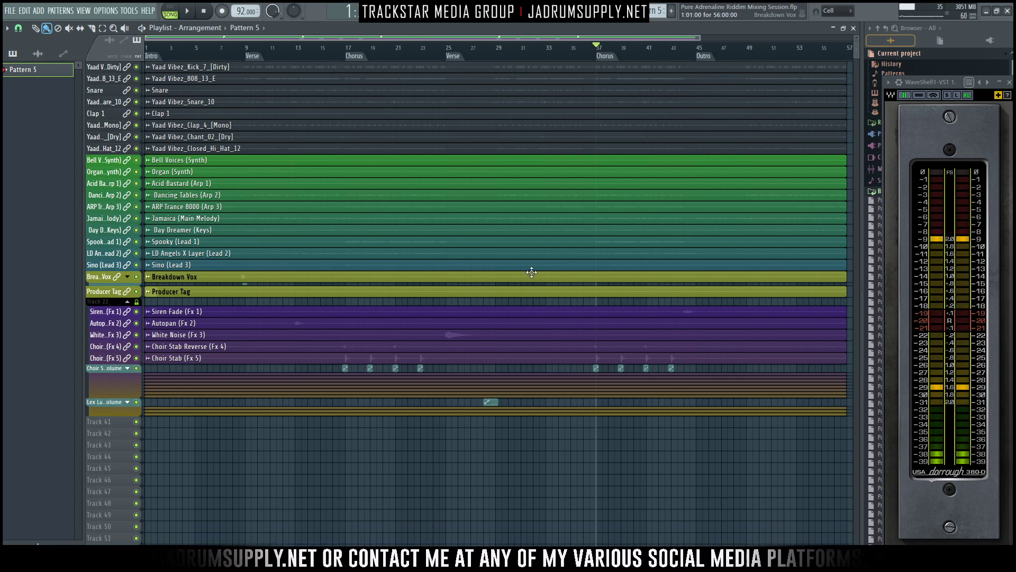
scroll(531, 253, "up", 2)
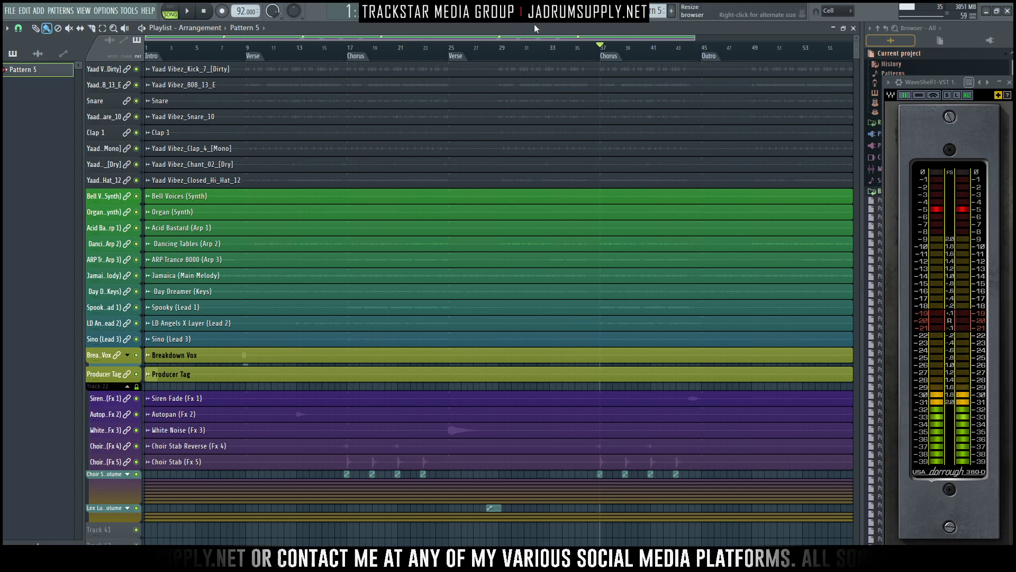
- Reopen the mixer and the Master's Pro-L 2, and watch its metering in full screen while the mix plays
key("F9")
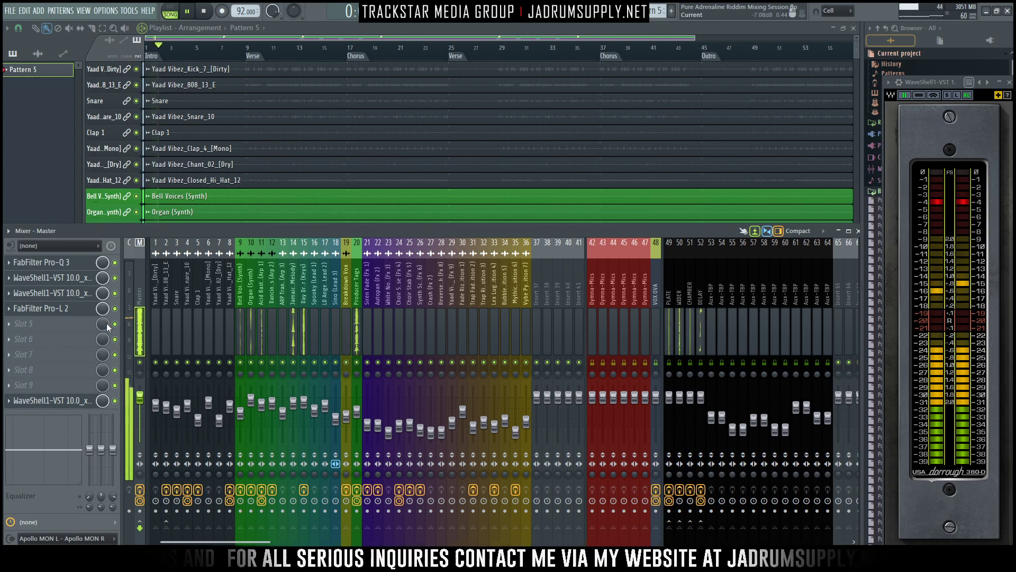
left_click(68, 309)
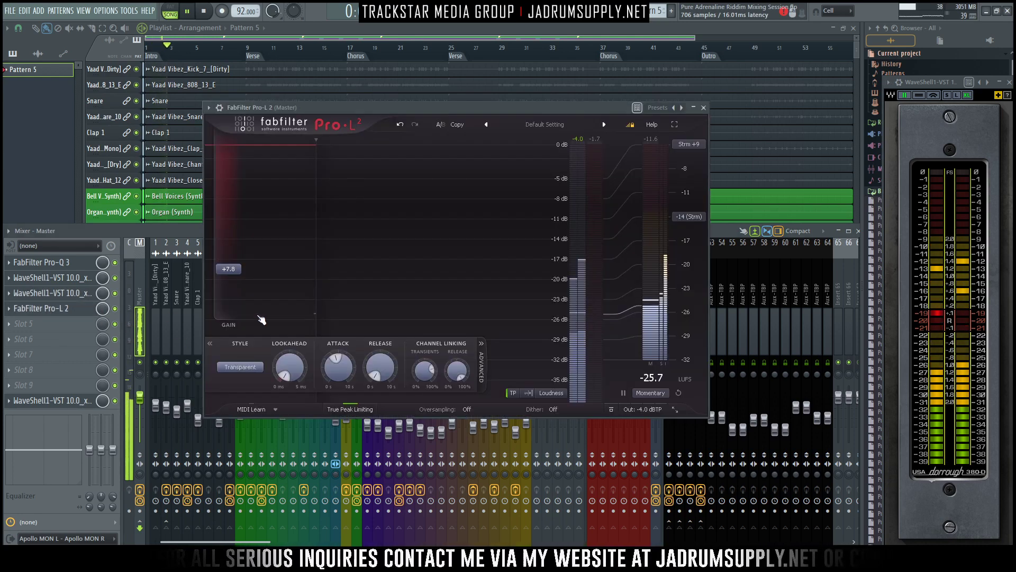
left_click(676, 126)
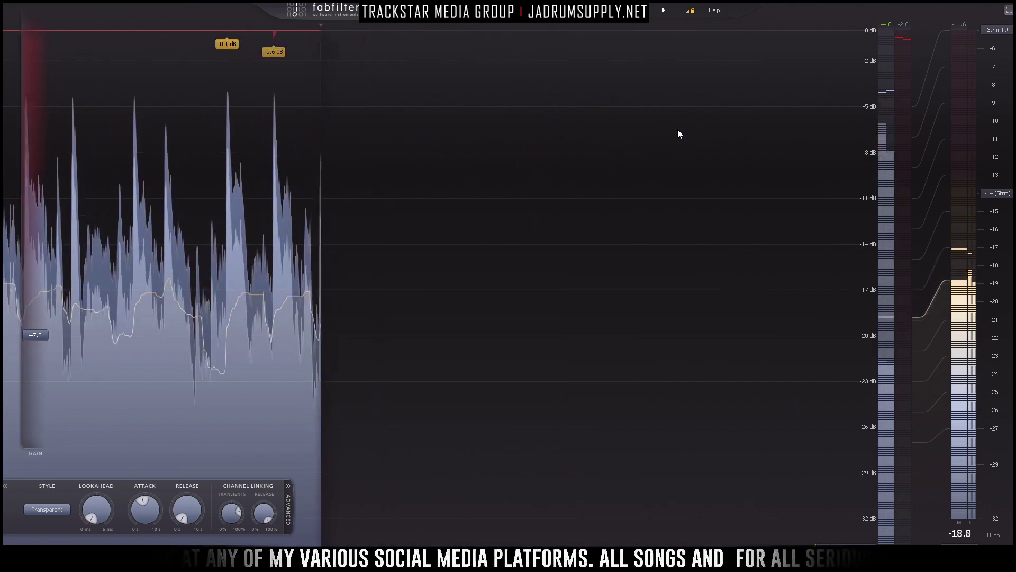
left_click(1008, 15)
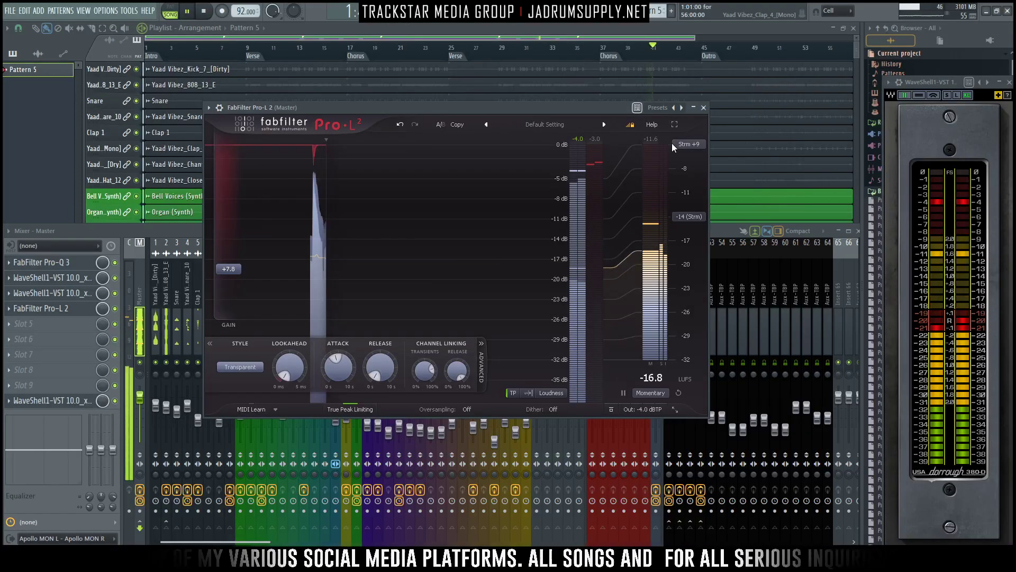
- Reposition the Pro-L 2 window, play the mix from the start and close the limiter
left_click_drag(533, 112, 619, 279)
left_click_drag(631, 236, 596, 92)
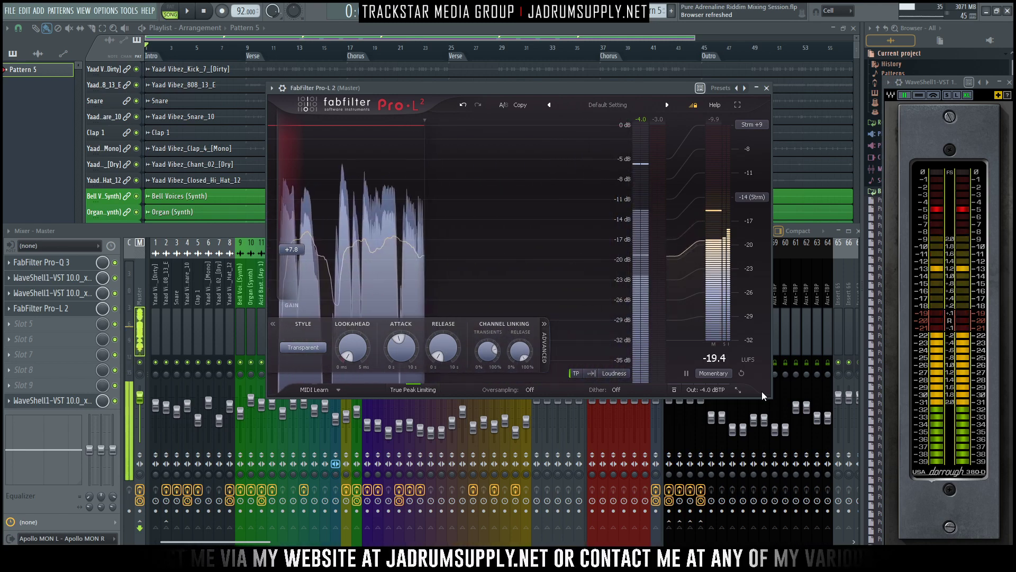
key("space")
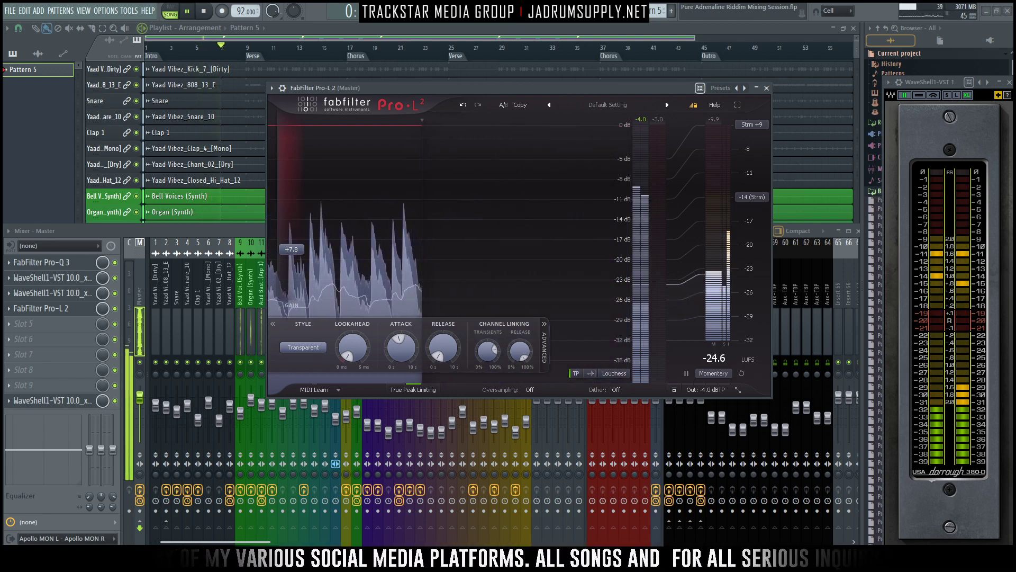
left_click(767, 89)
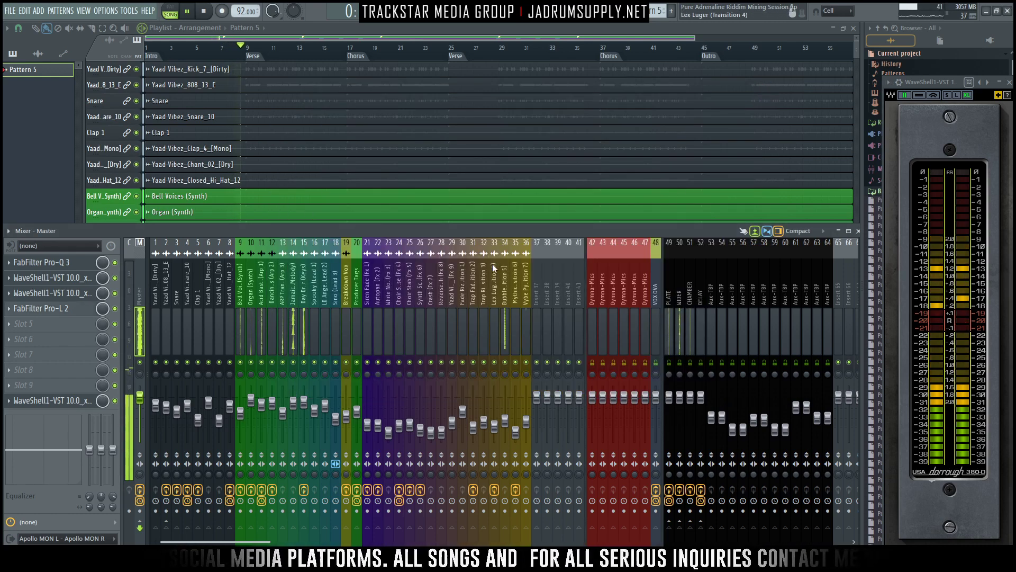